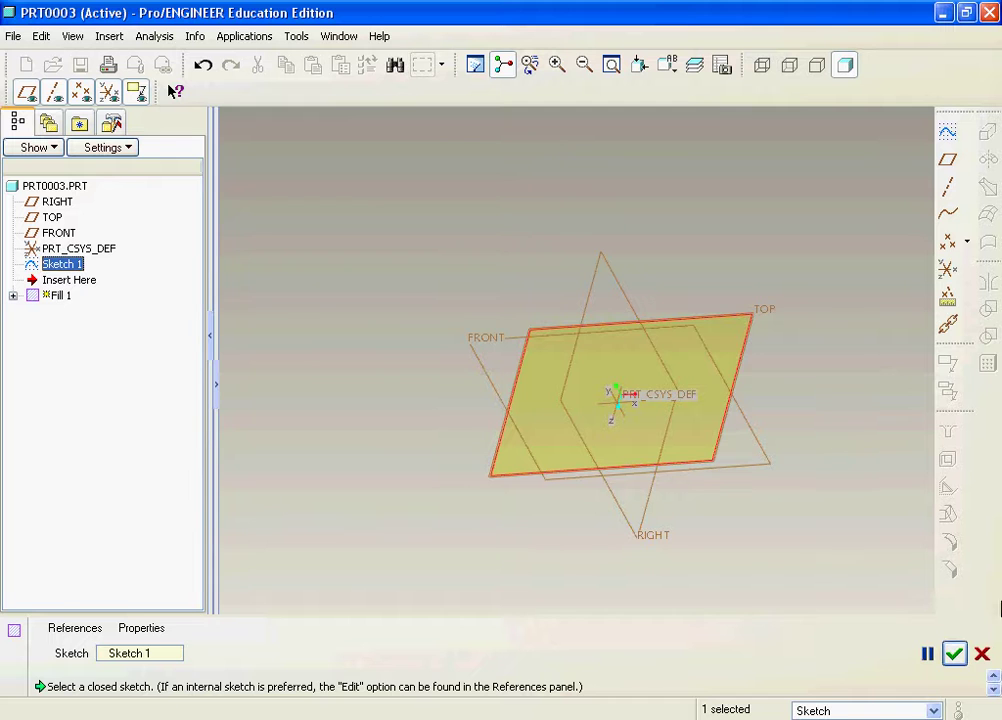
- Complete the fill surface from Sketch 1
click(954, 653)
middle_drag(633, 467, 726, 496)
click(726, 496)
- Display the model in wireframe and examine the boundary edges of the fill surface
click(762, 65)
scroll(684, 418, down, 3)
scroll(778, 490, down, 2)
click(852, 336)
scroll(718, 369, up, 5)
middle_drag(679, 430, 706, 491)
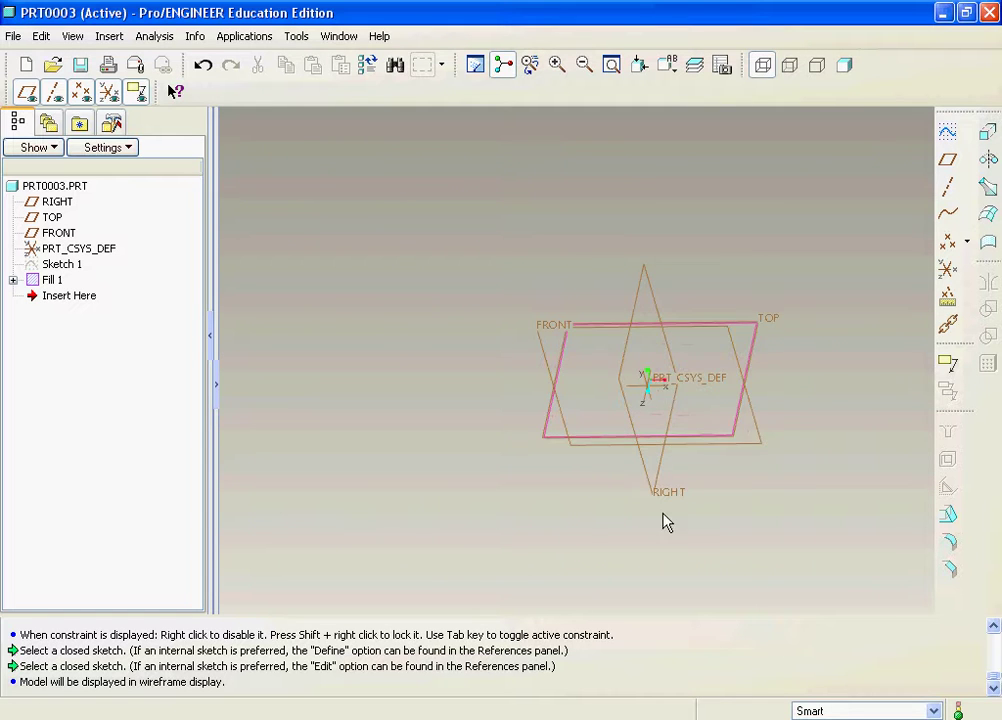
scroll(712, 410, down, 3)
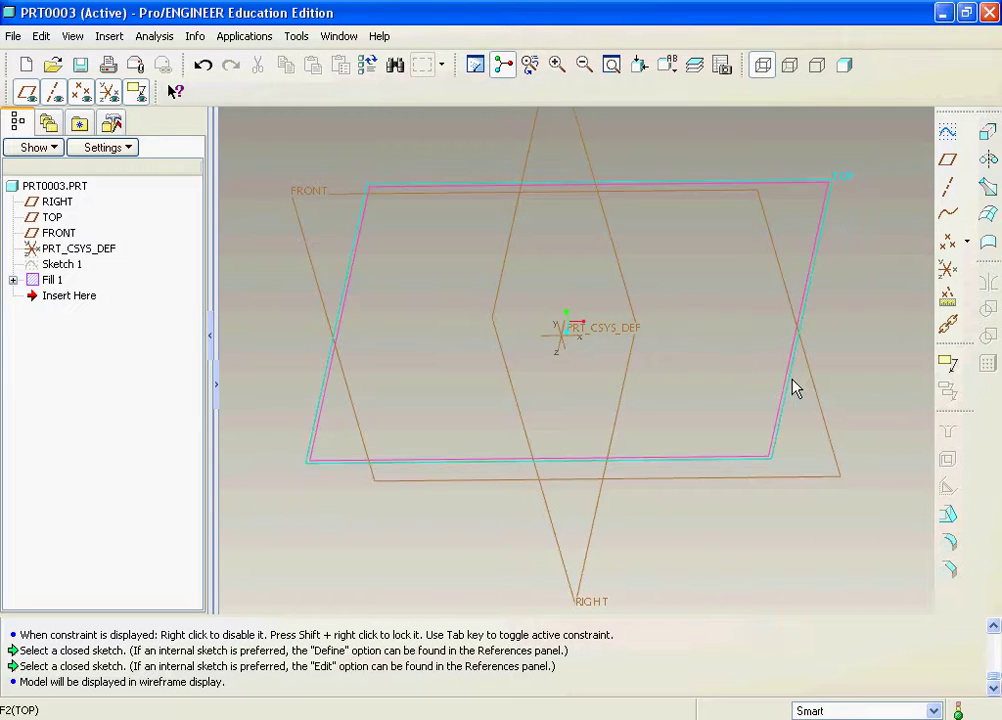
scroll(726, 308, up, 3)
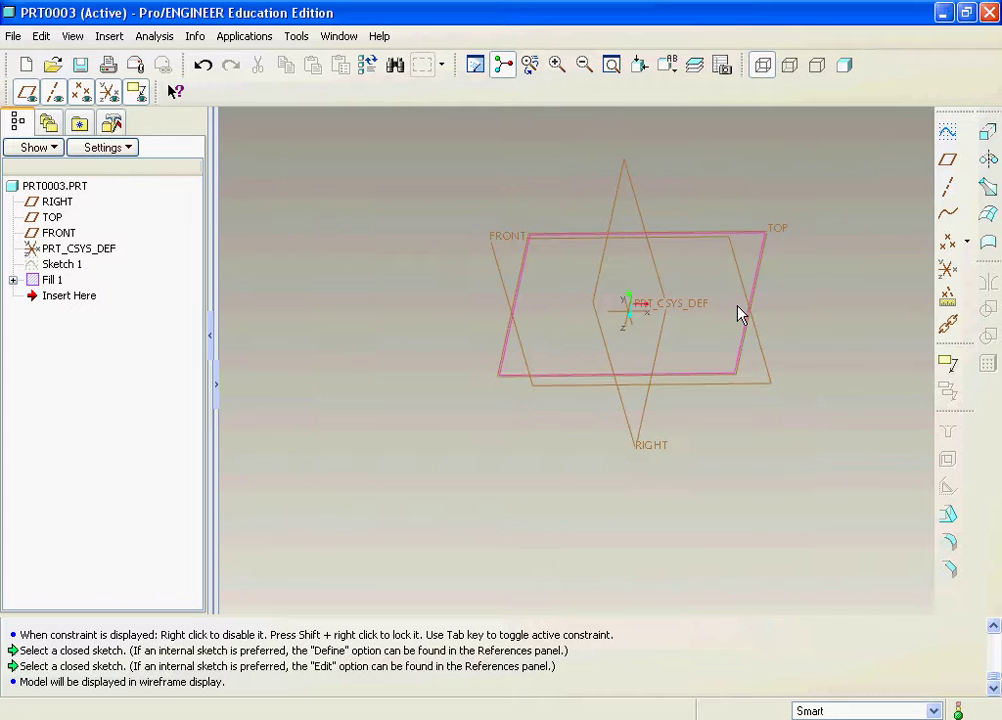
- Delete the Fill 1 feature from the part
click(60, 281)
right_click(58, 281)
click(78, 287)
click(459, 413)
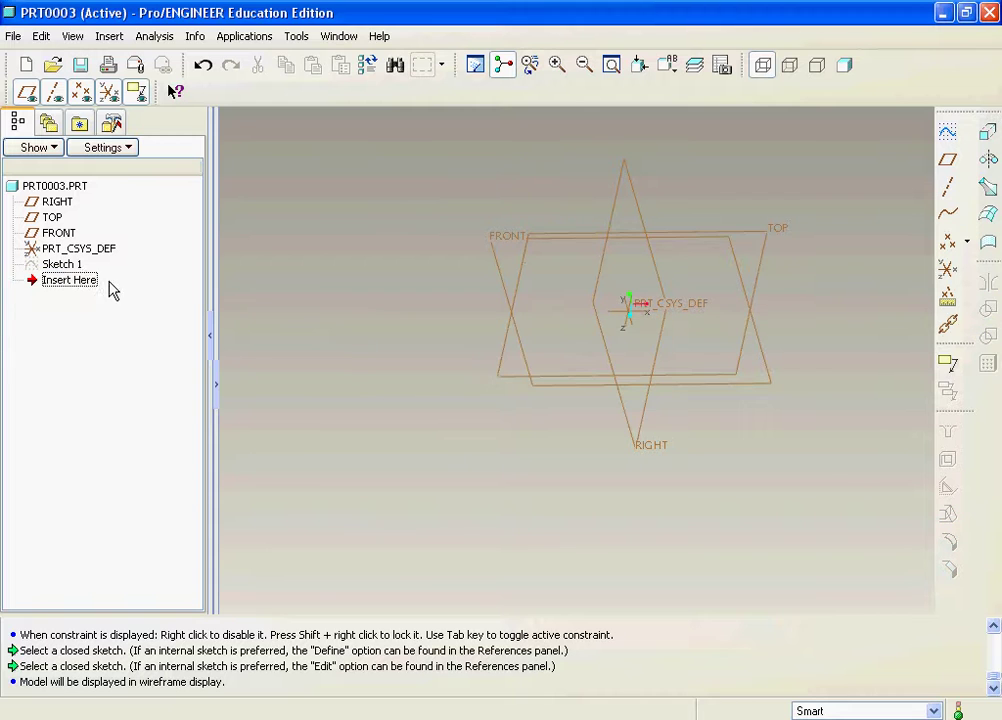
- Extrude Sketch 1 as a surface, pulling its blind depth to about 389
right_click(74, 266)
click(433, 253)
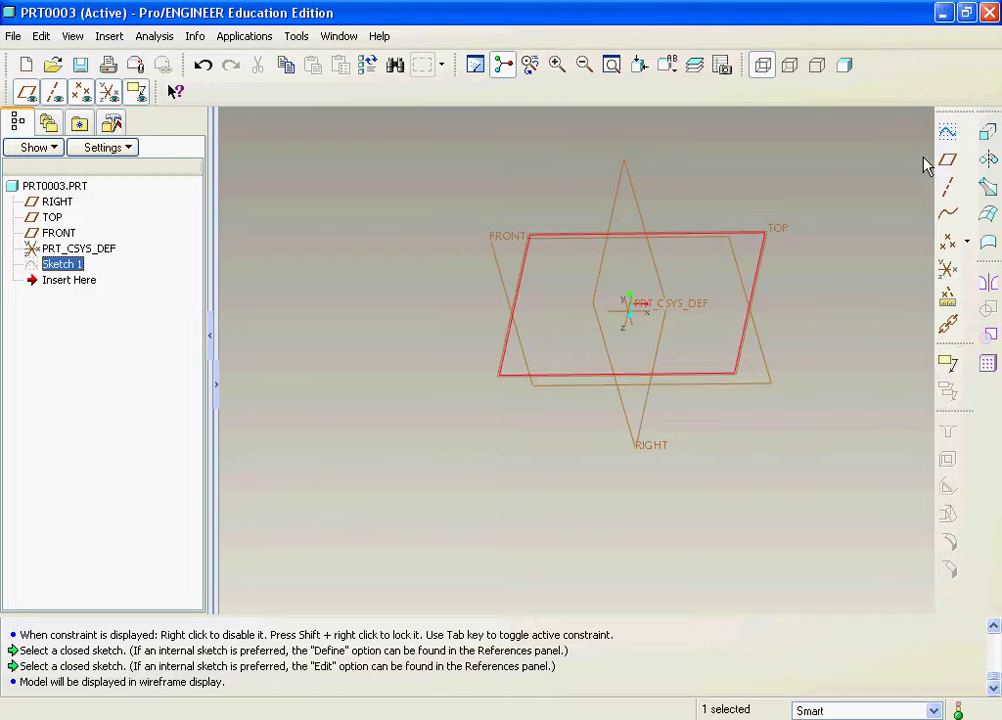
click(987, 132)
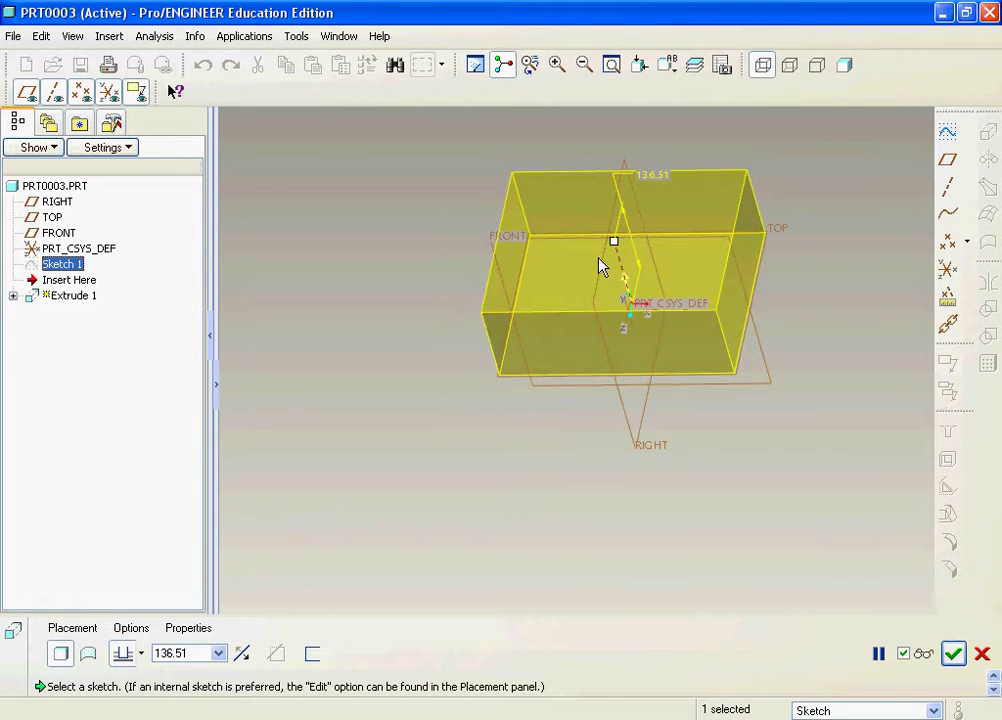
drag(613, 243, 586, 150)
scroll(573, 476, down, 2)
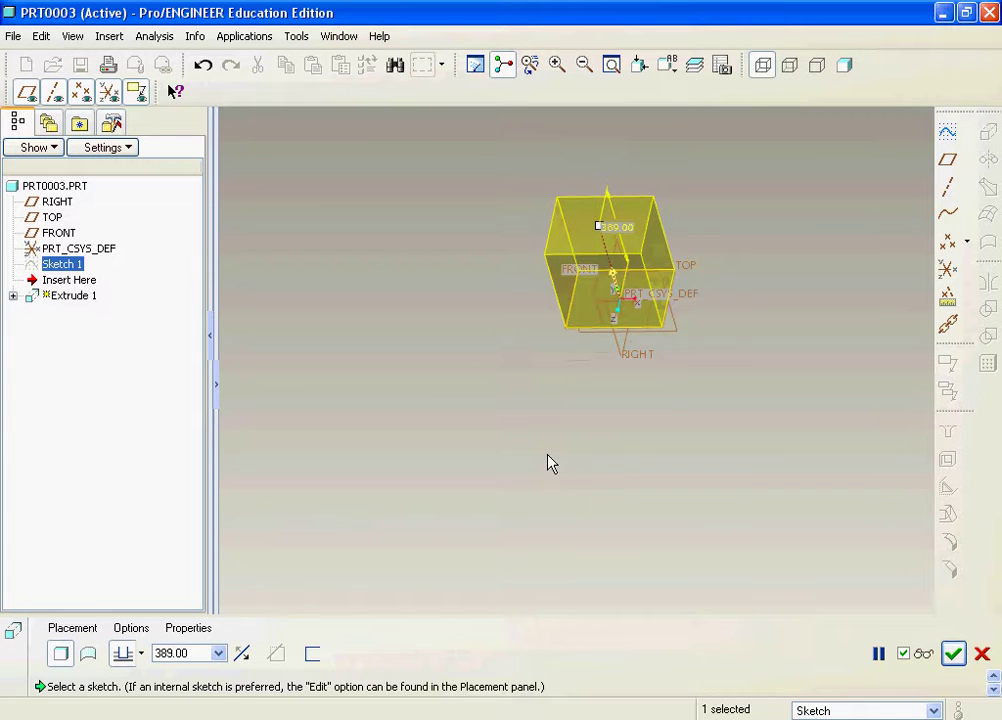
click(88, 654)
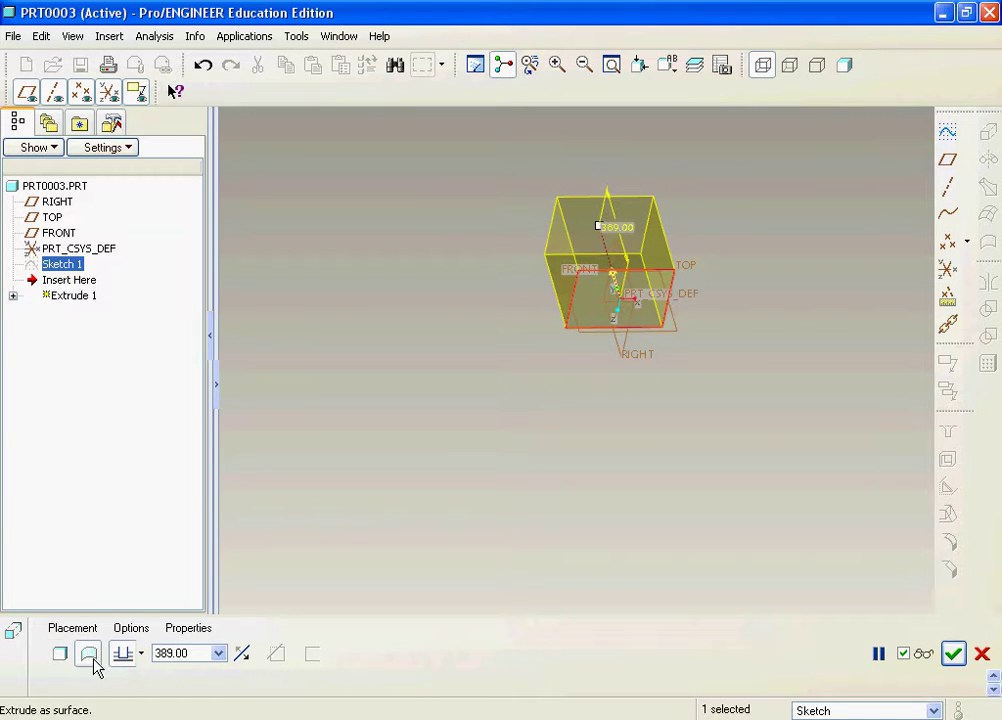
- Preview the surface extrusion without capped ends and examine its edges in wireframe
click(131, 628)
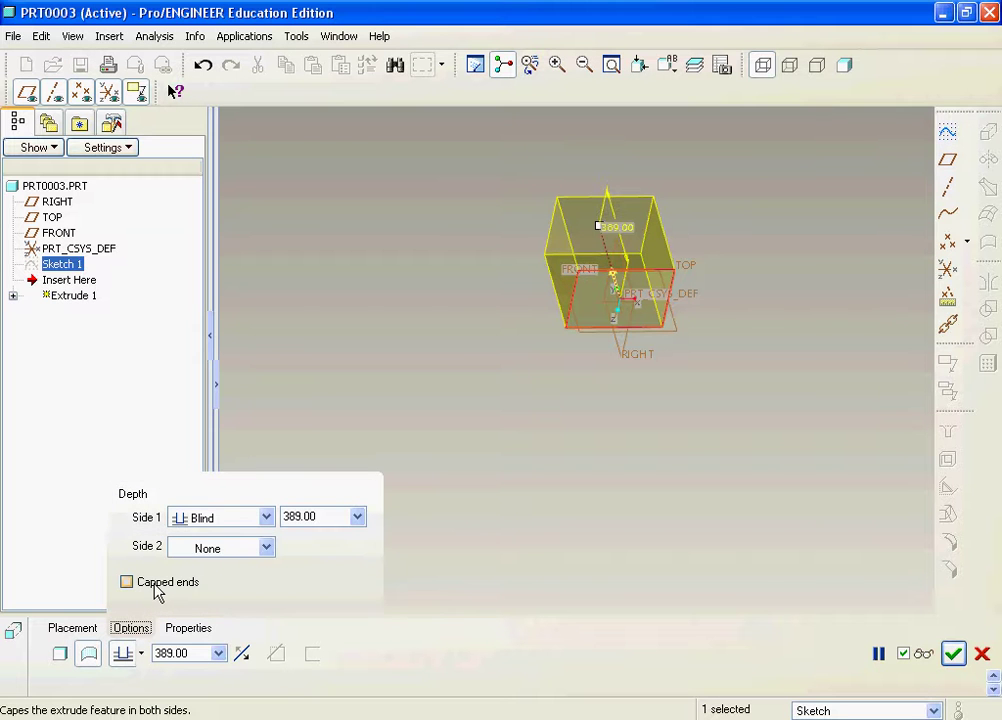
click(922, 653)
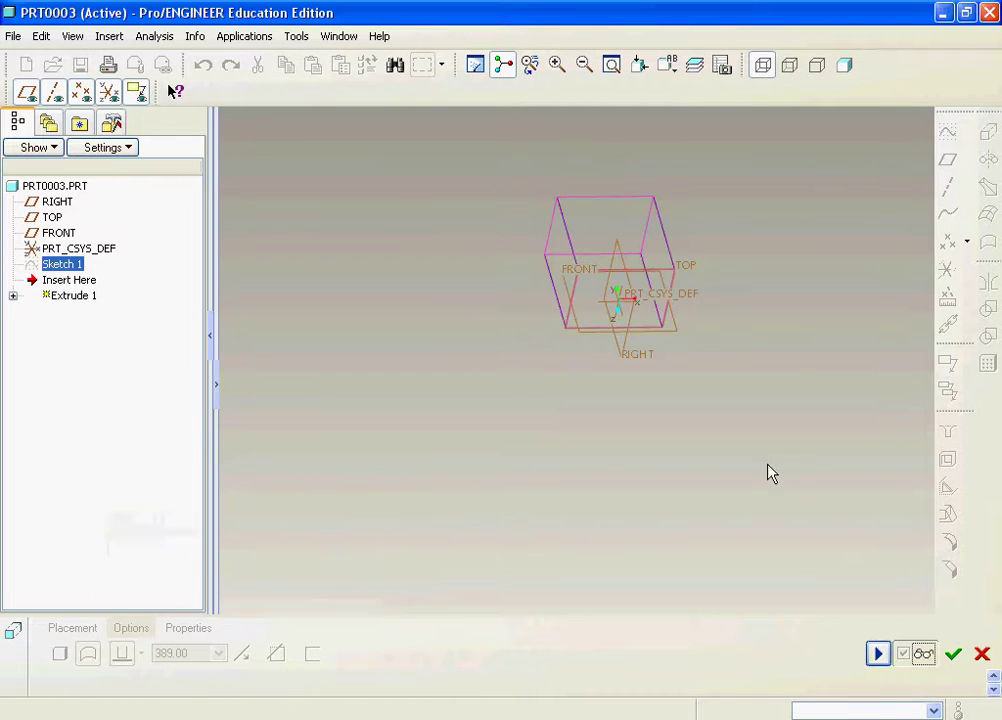
scroll(648, 258, down, 2)
scroll(660, 313, up, 3)
scroll(675, 454, down, 8)
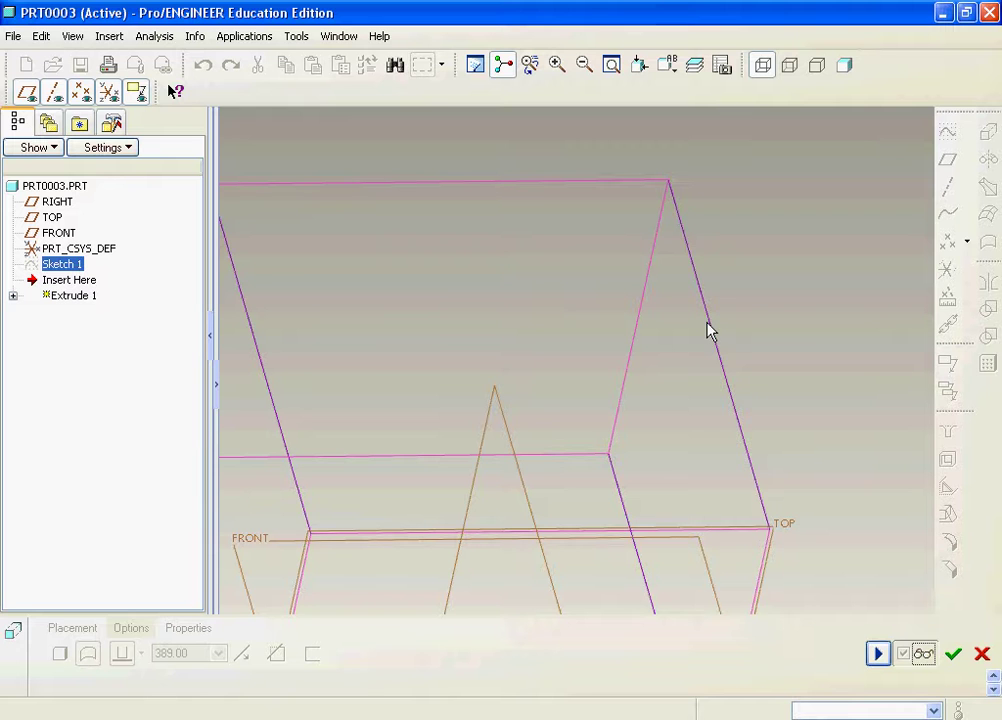
scroll(696, 320, up, 5)
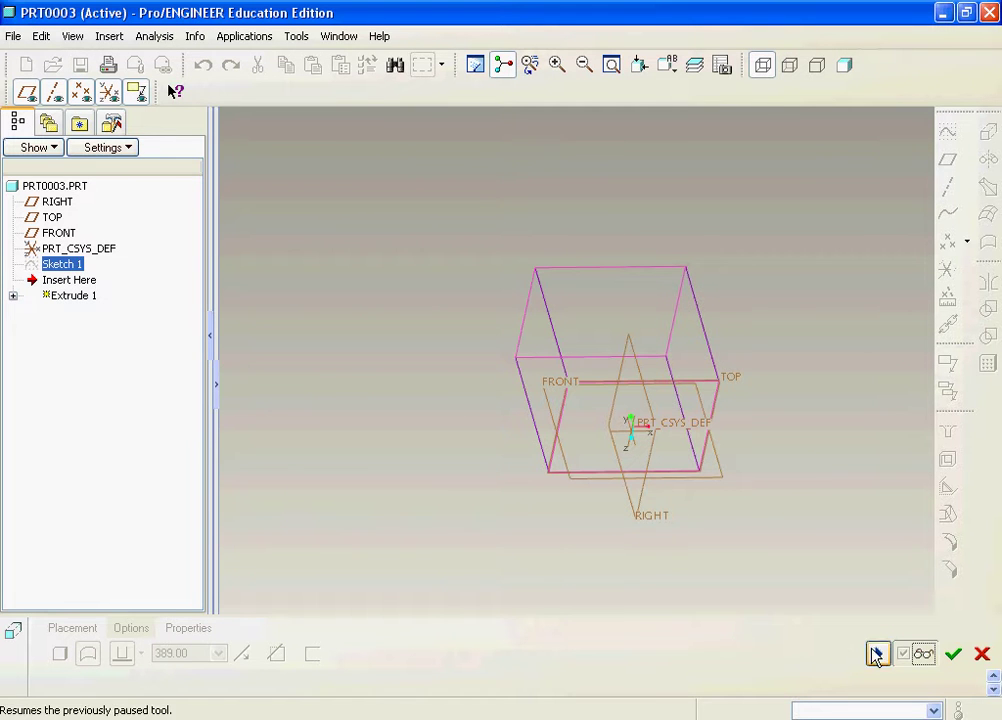
- Examine the previewed extrusion in shaded display, and return the model to wireframe
click(845, 65)
scroll(670, 278, down, 4)
mouse_move(685, 291)
middle_down()
mouse_move(711, 246)
mouse_move(646, 252)
mouse_move(631, 266)
mouse_move(635, 284)
mouse_move(652, 274)
middle_up()
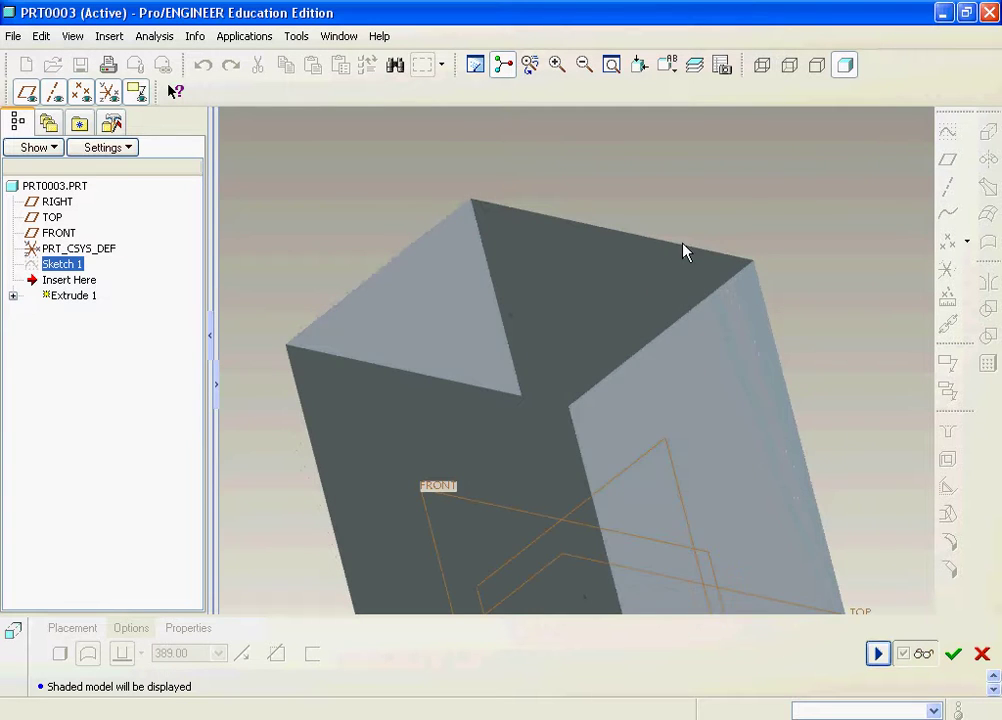
middle_drag(566, 244, 564, 217)
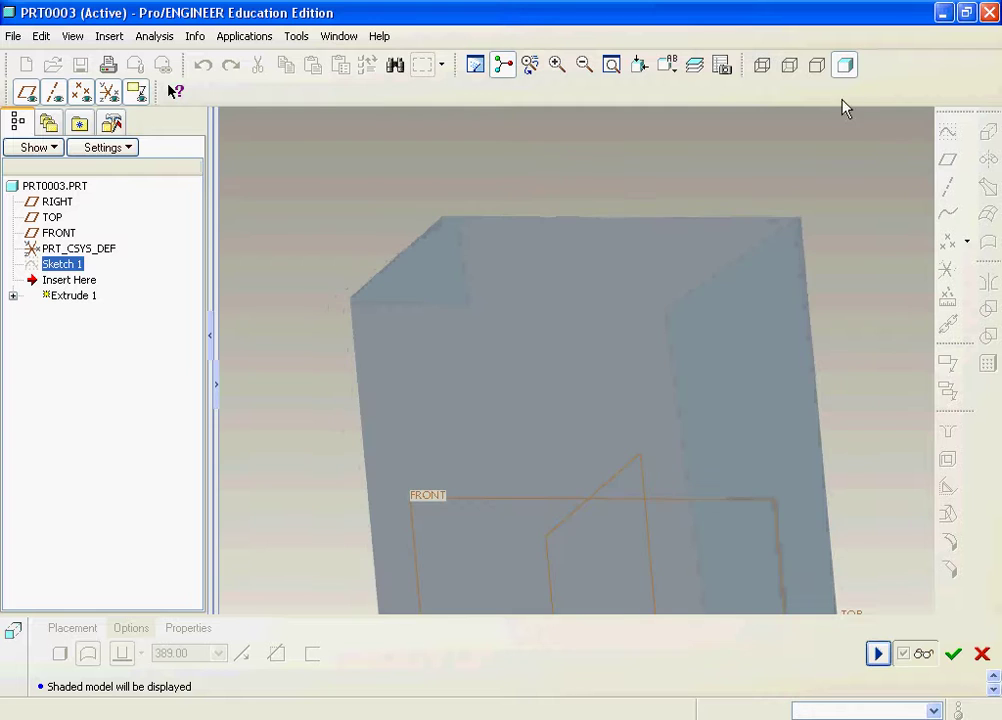
click(766, 68)
scroll(786, 333, up, 3)
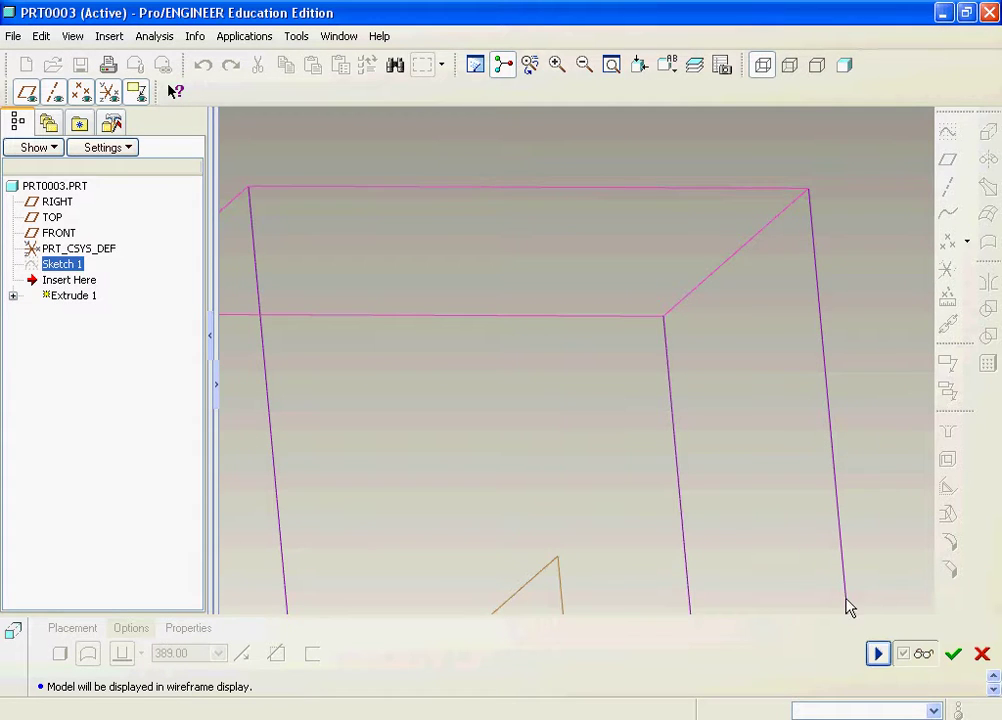
- Resume the extrusion, enable capped ends and preview the closed surface in wireframe
click(877, 654)
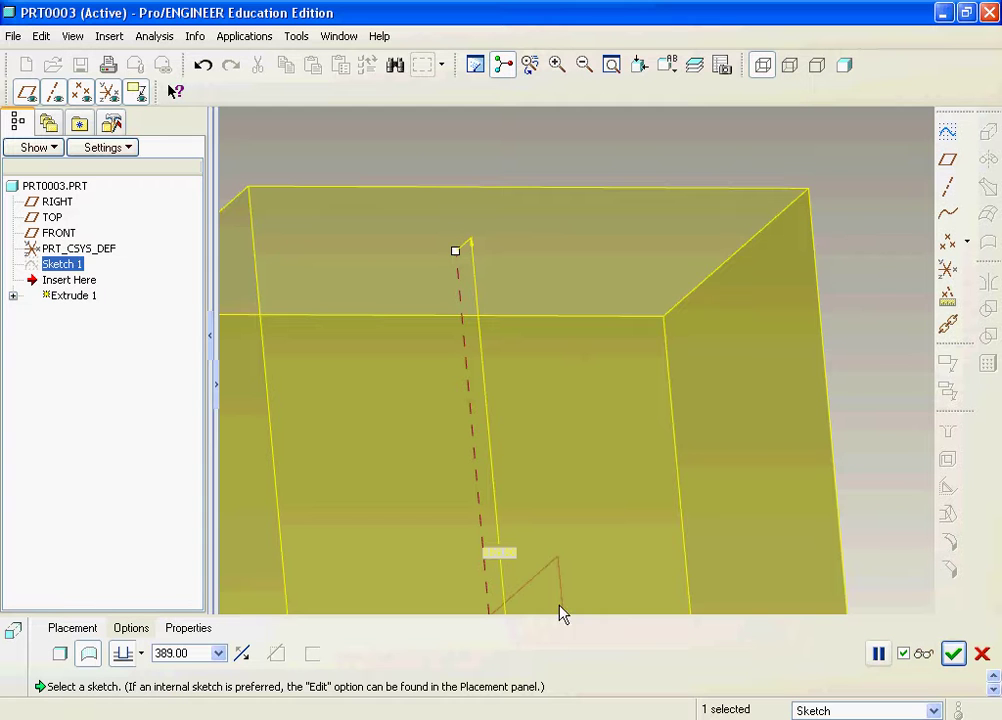
click(131, 628)
click(127, 582)
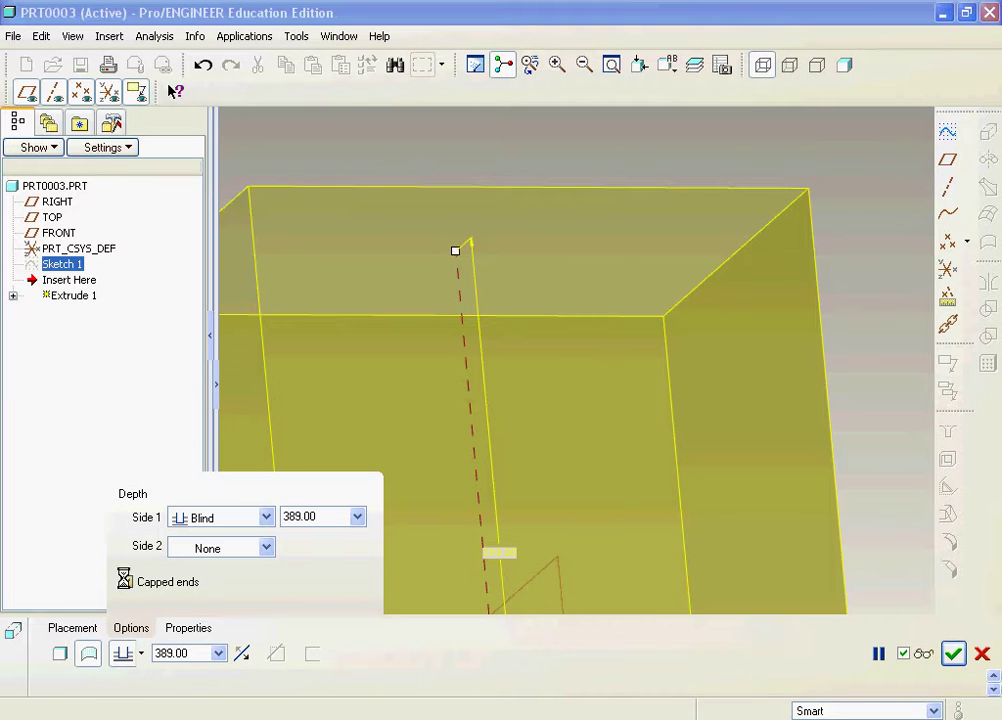
click(921, 654)
middle_drag(737, 470, 708, 439)
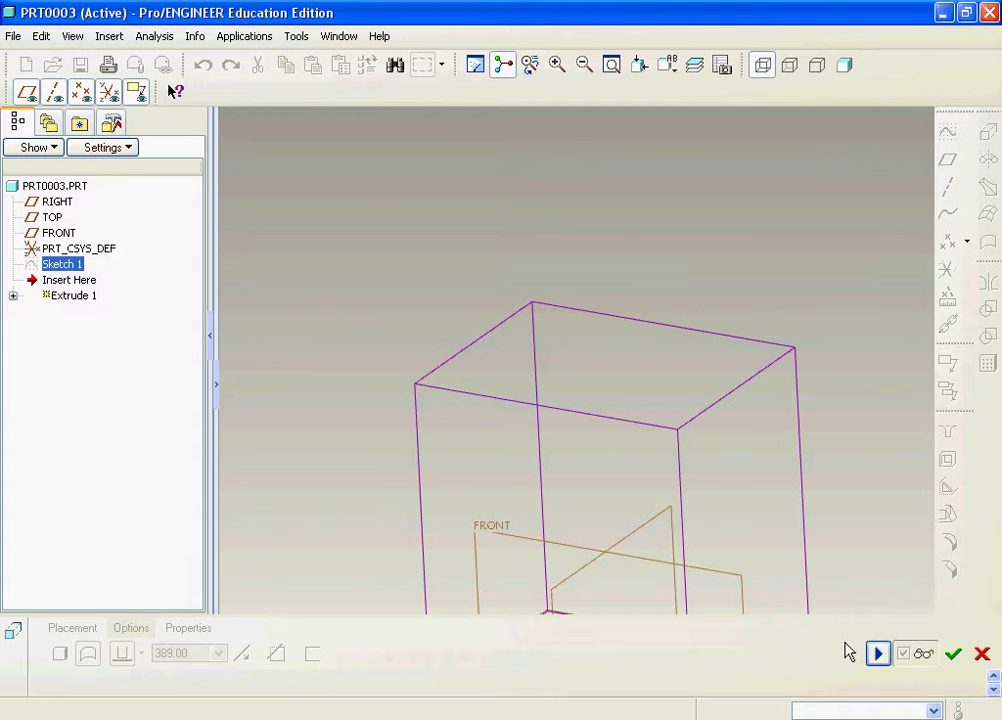
- Turn off capped ends and complete the surface extrusion
click(131, 628)
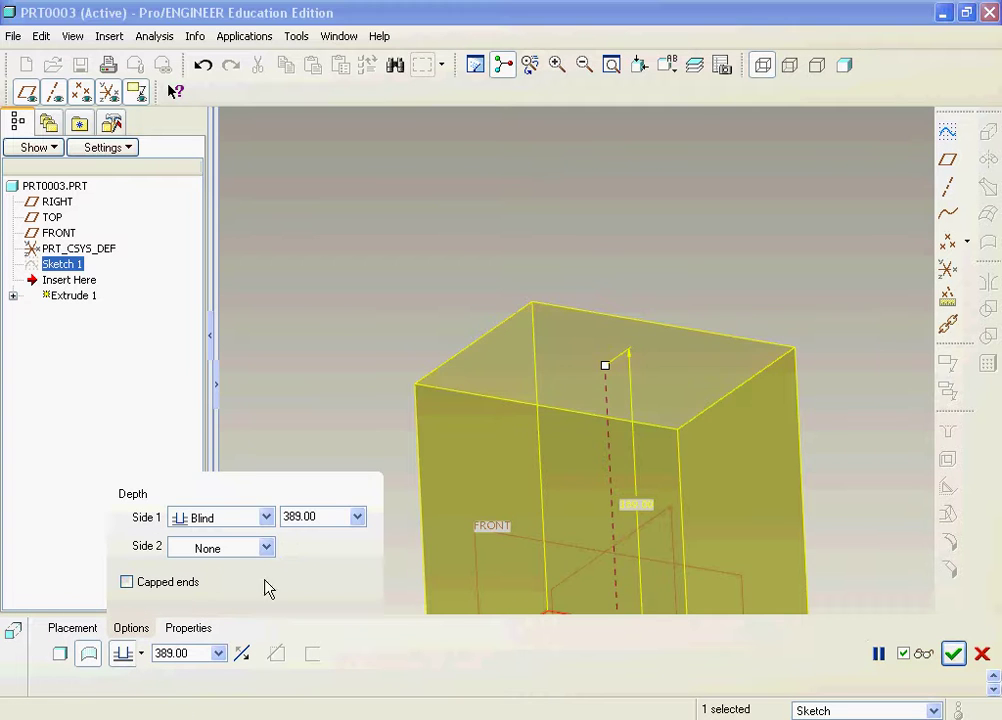
click(953, 653)
scroll(585, 442, down, 3)
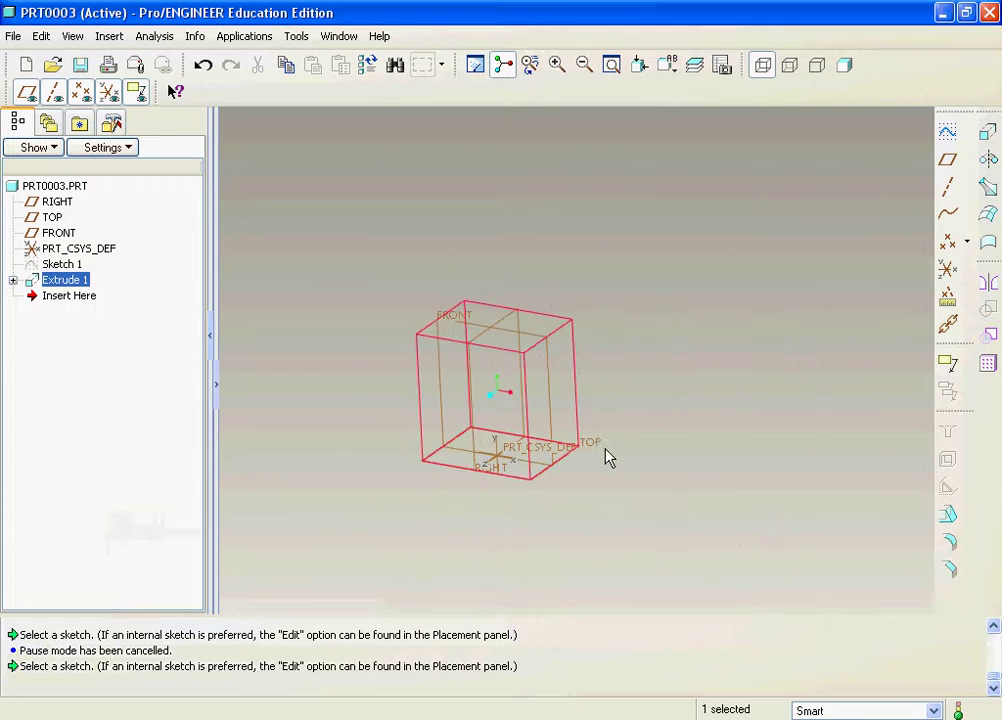
- Examine the extruded surface in wireframe, and switch it to shaded display to check its ends
middle_drag(684, 474, 599, 456)
scroll(599, 456, up, 3)
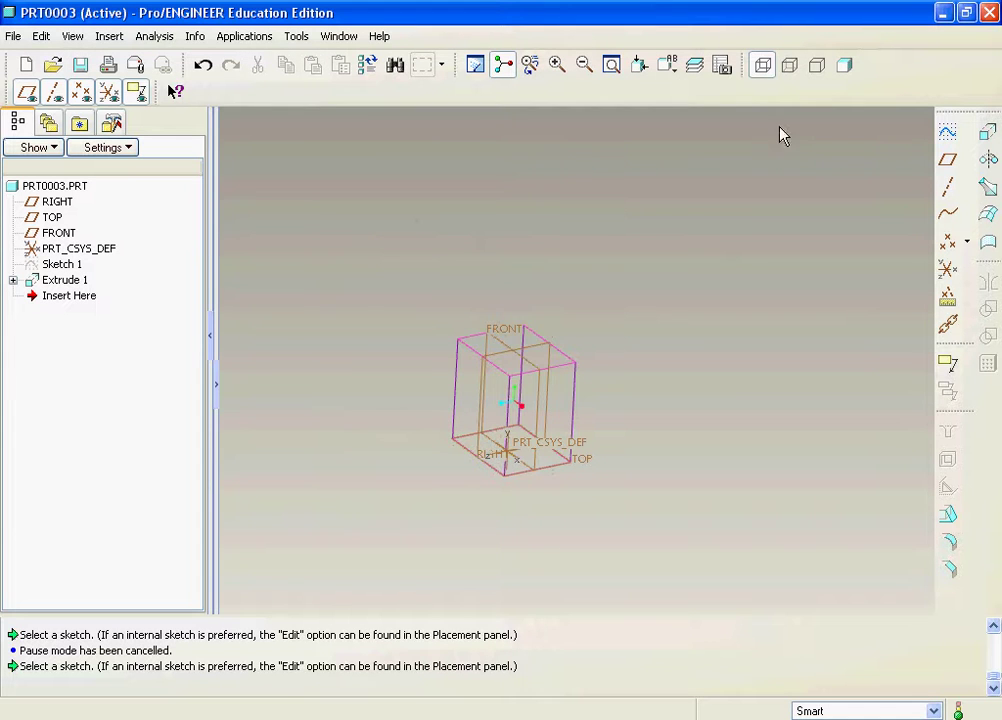
scroll(532, 349, down, 2)
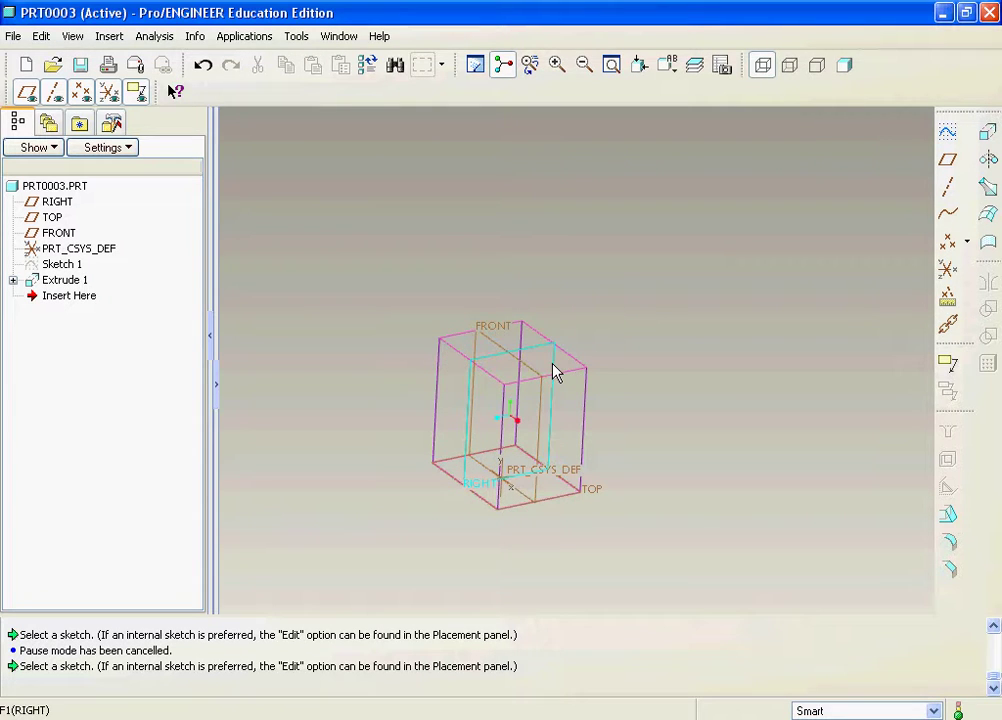
middle_drag(555, 336, 622, 220)
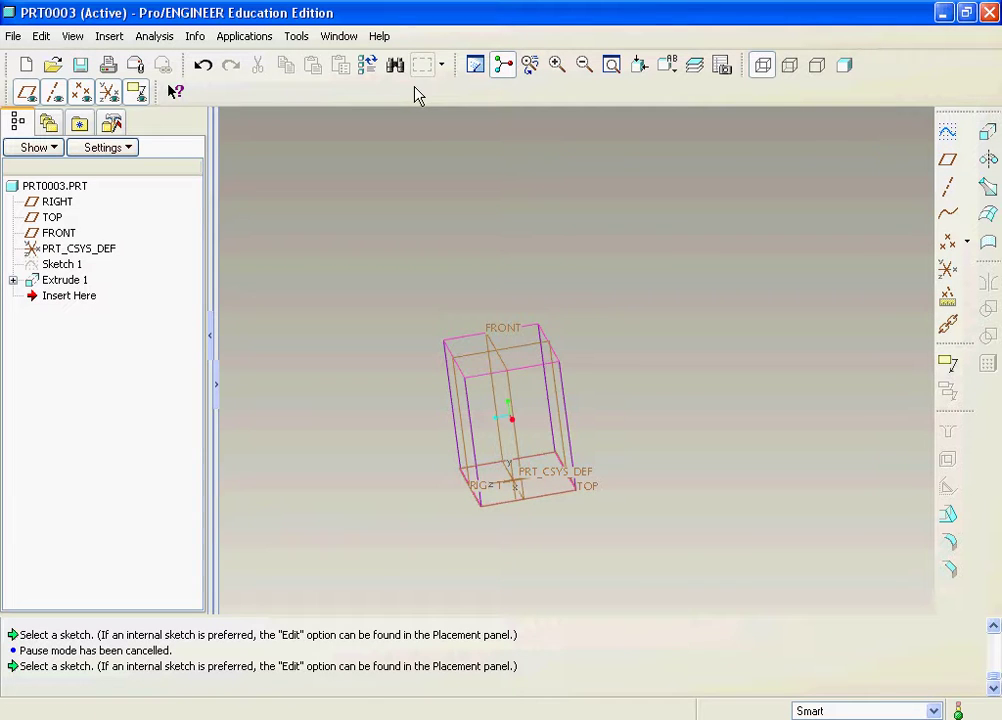
click(844, 65)
mouse_move(564, 309)
middle_down()
mouse_move(646, 284)
mouse_move(633, 289)
mouse_move(620, 331)
mouse_move(615, 324)
mouse_move(631, 322)
mouse_move(613, 328)
middle_up()
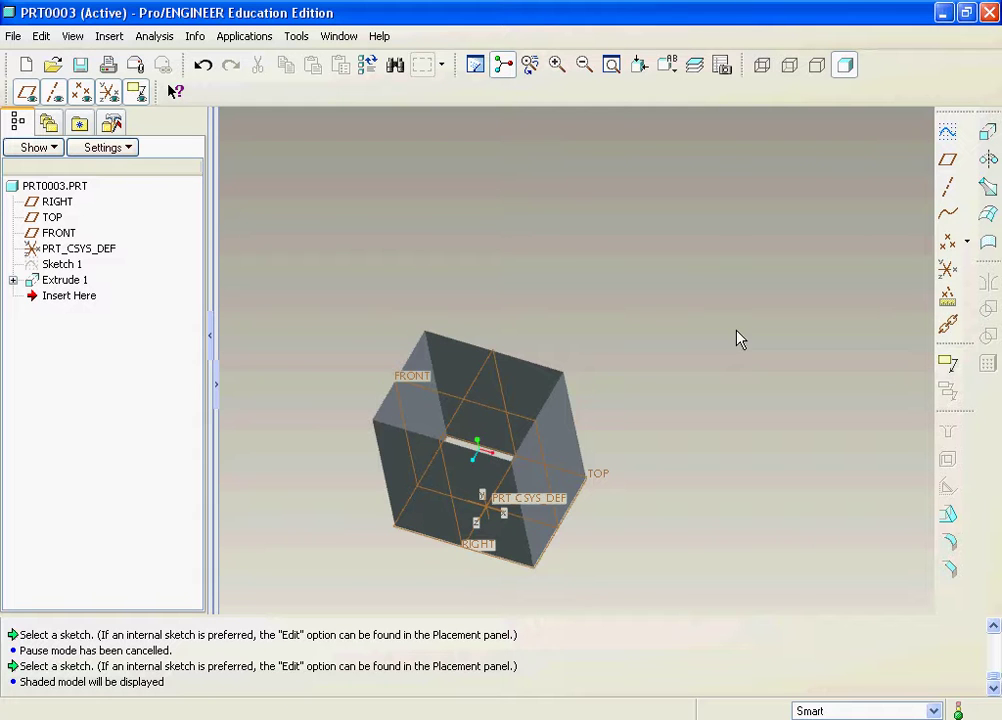
- Create a datum plane through two adjacent upper edges of the extruded surface
click(948, 160)
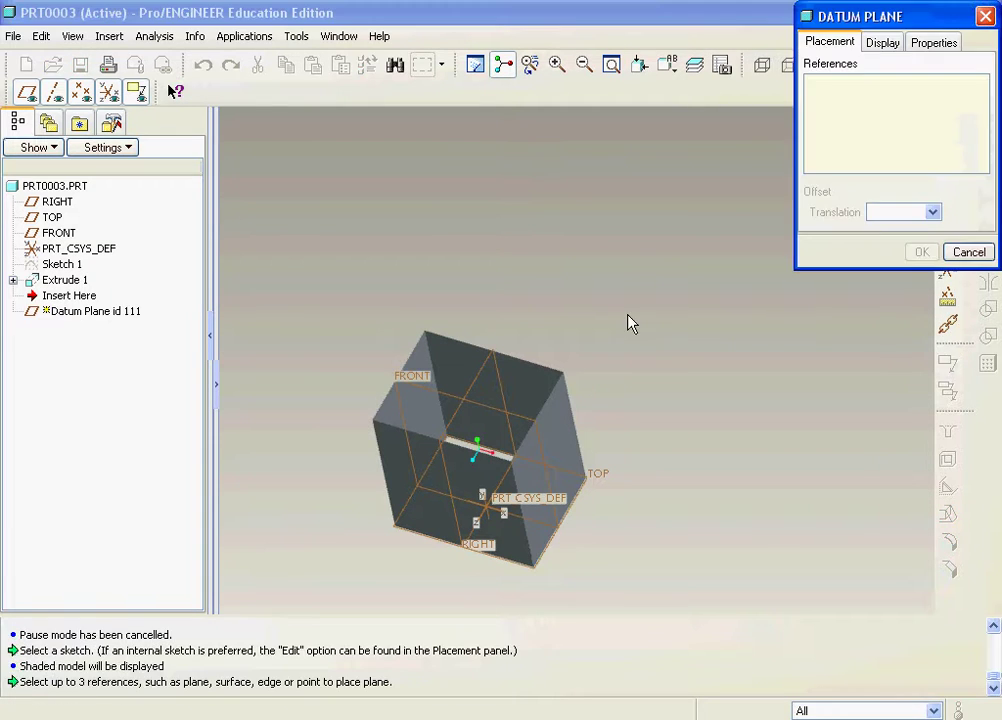
click(540, 372)
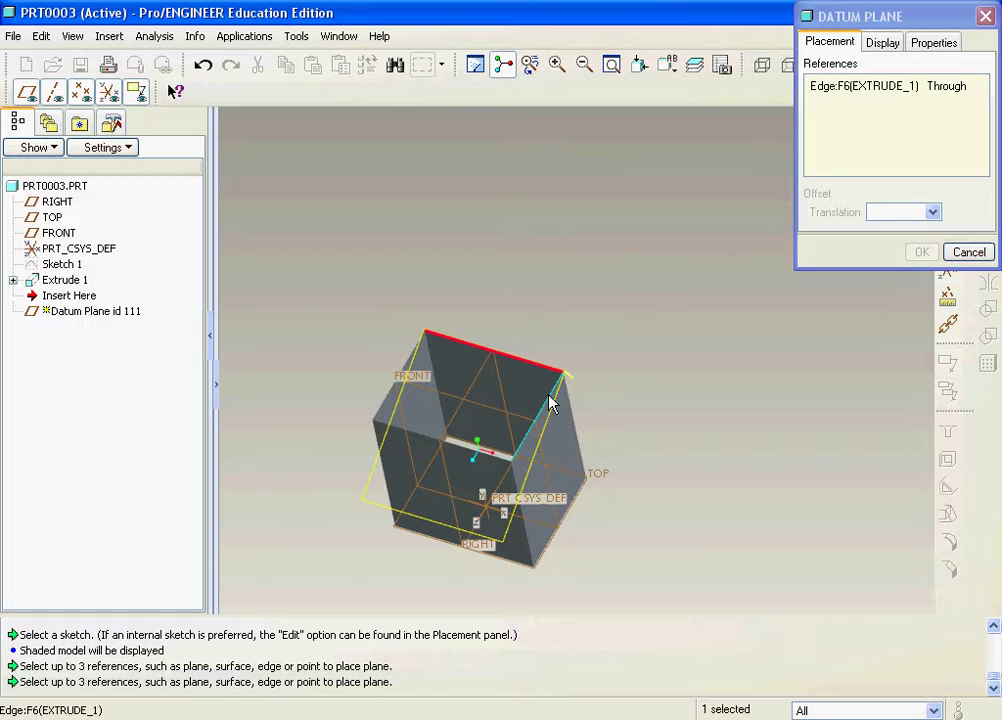
ctrl+click(549, 398)
click(921, 252)
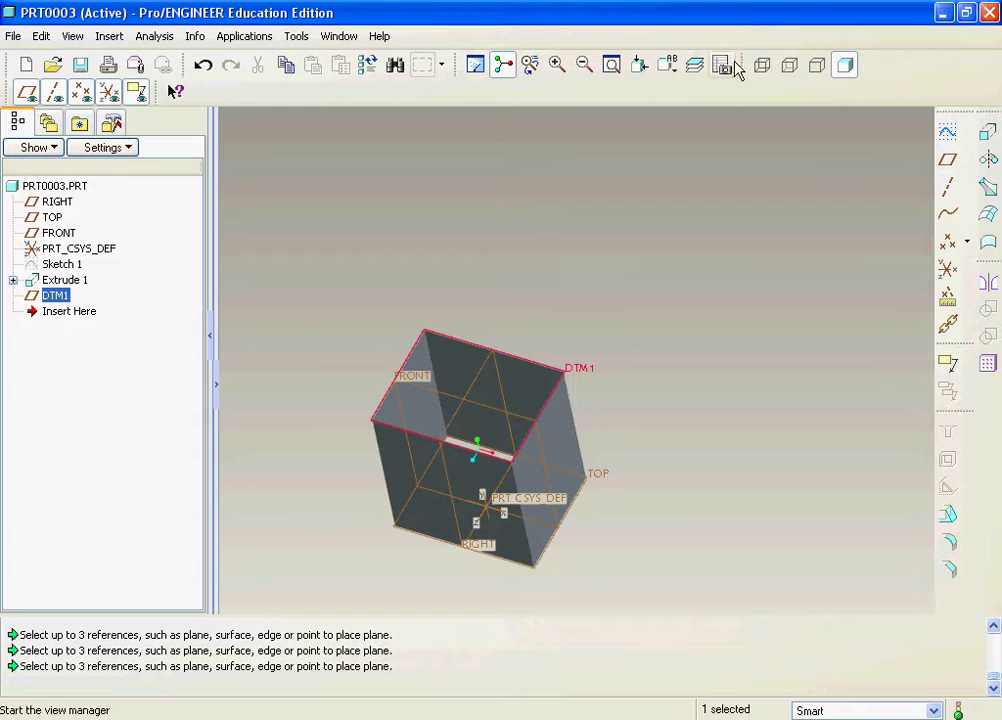
- Start a sketch on the new datum plane, adding the FRONT plane as a sketch reference
click(946, 132)
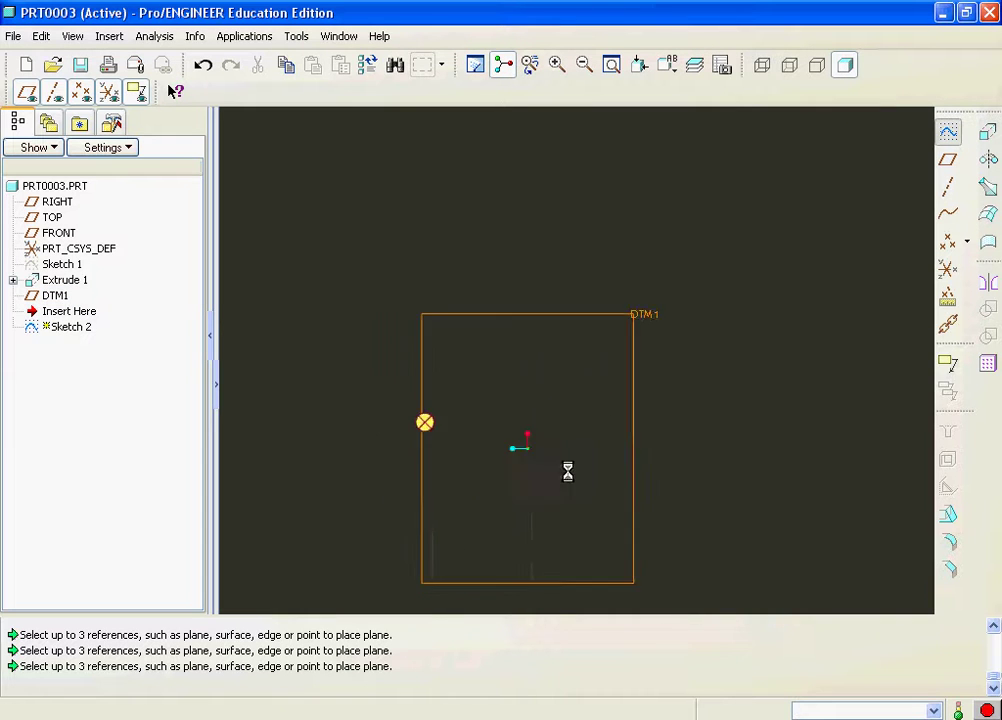
click(915, 232)
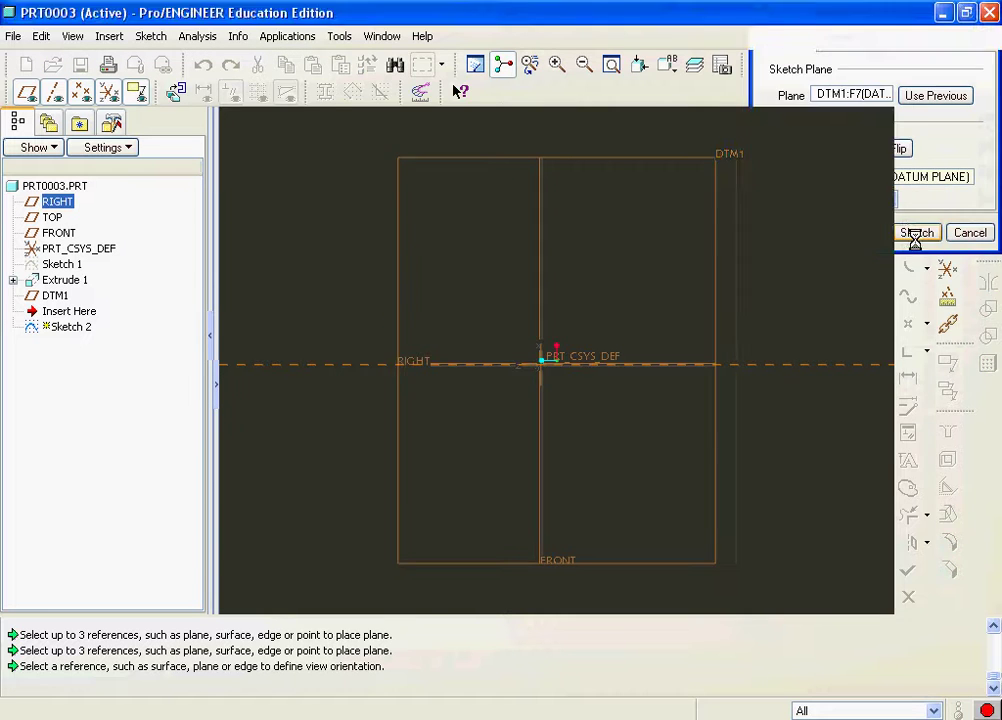
click(556, 198)
click(862, 244)
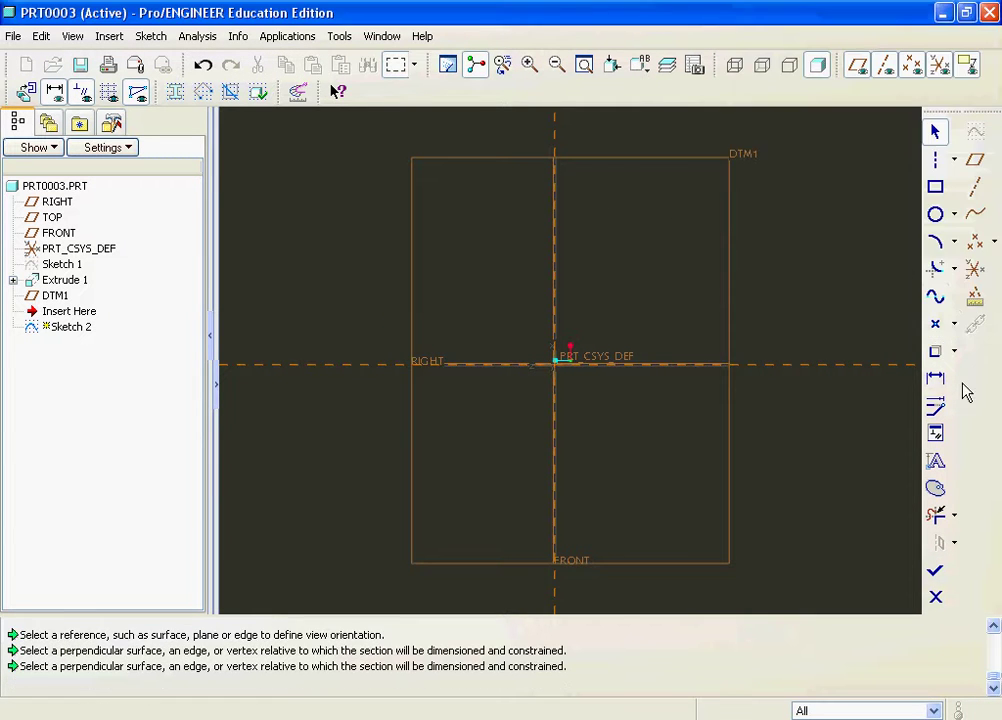
- Project the extrusion's four upper edges into the sketch using the Chain option, converting the chain to a loop
click(938, 352)
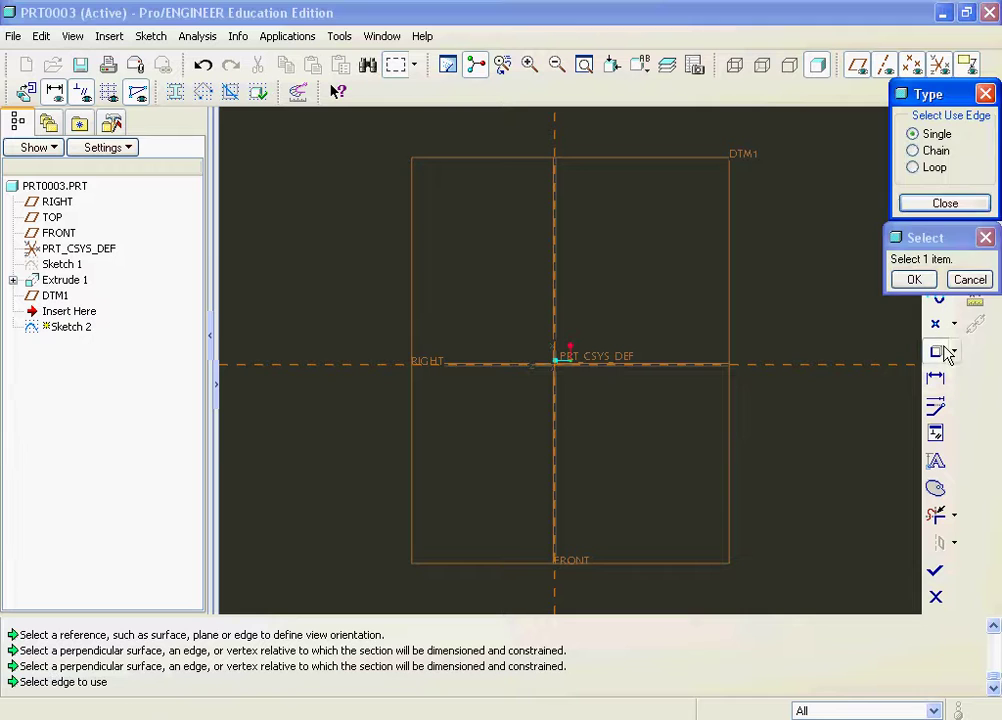
click(913, 150)
click(726, 230)
click(690, 160)
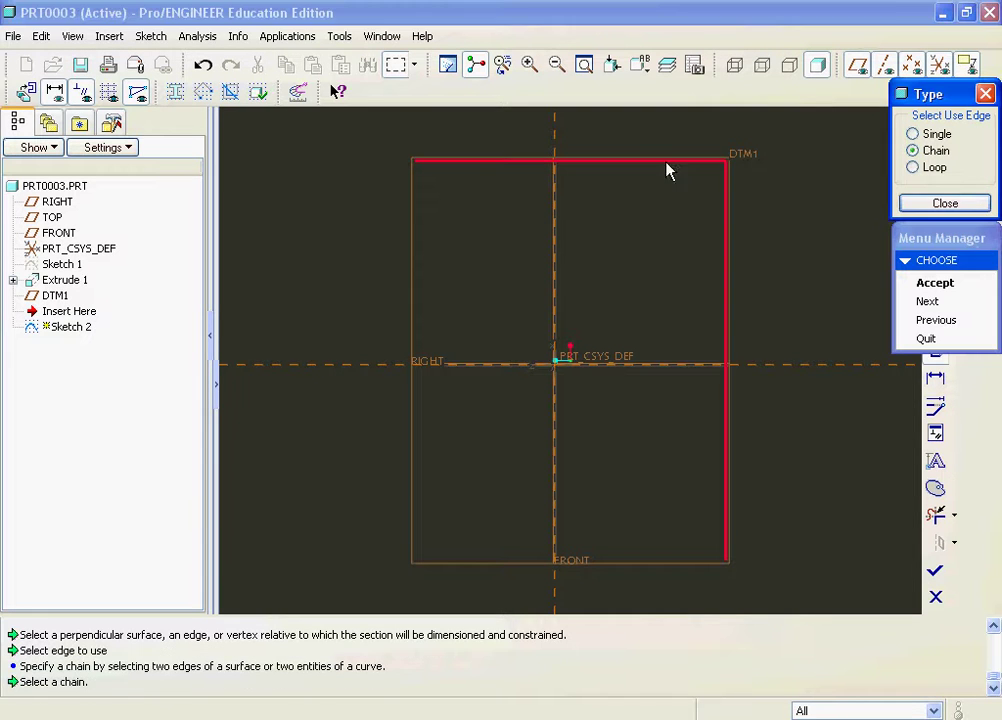
click(915, 300)
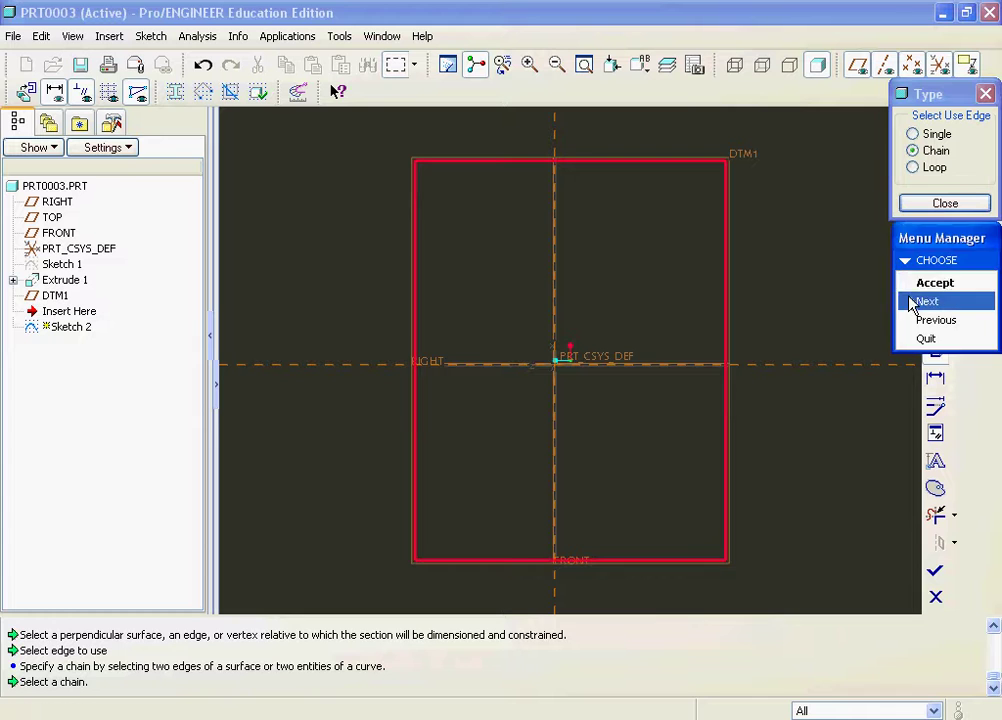
click(920, 282)
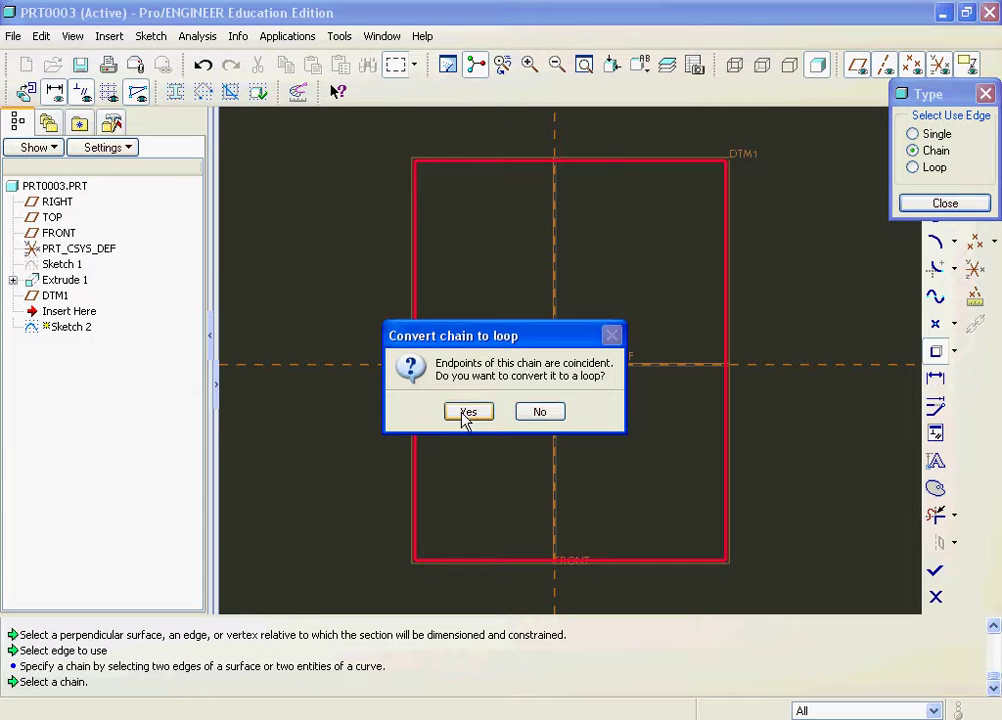
click(466, 414)
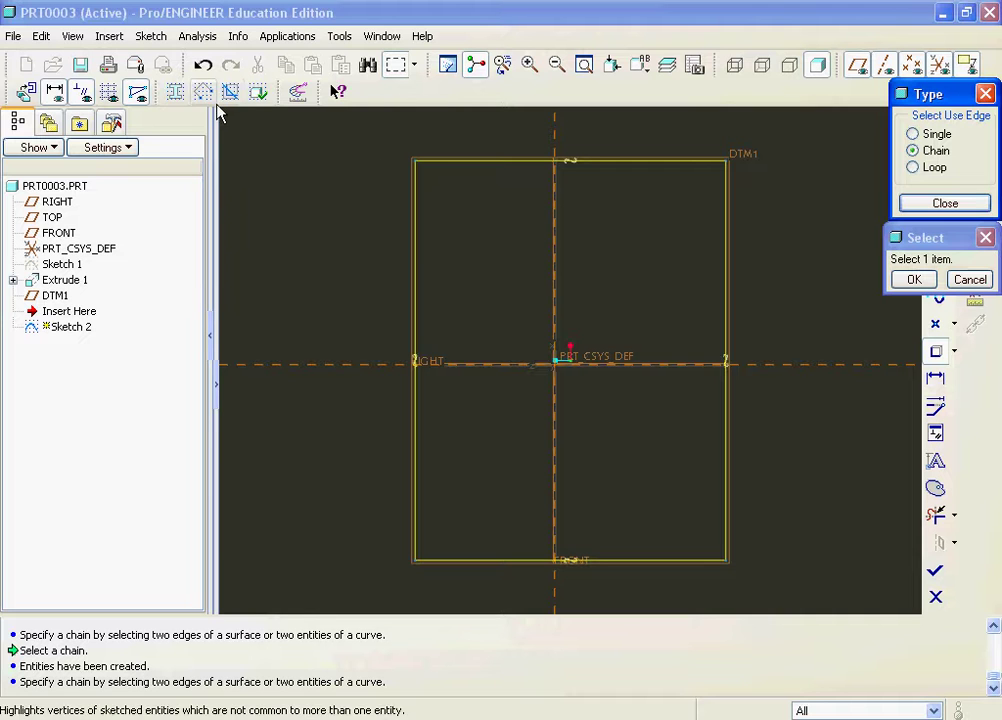
- End the edge projection, shade the closed loop to check the section, and complete the sketch on the first datum plane
click(913, 280)
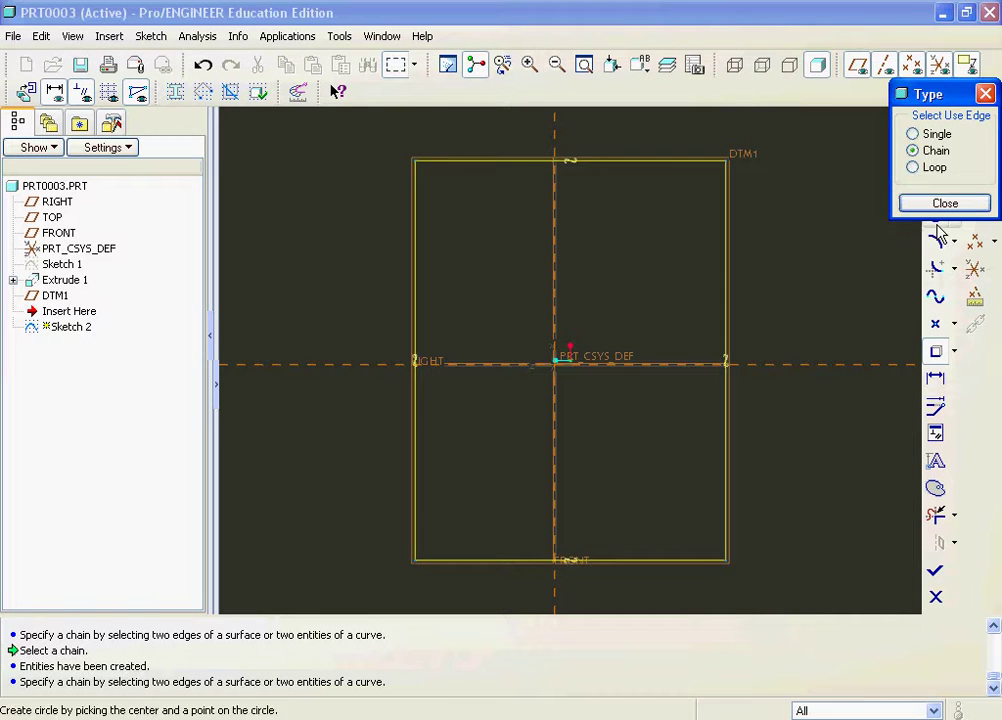
click(945, 203)
click(175, 91)
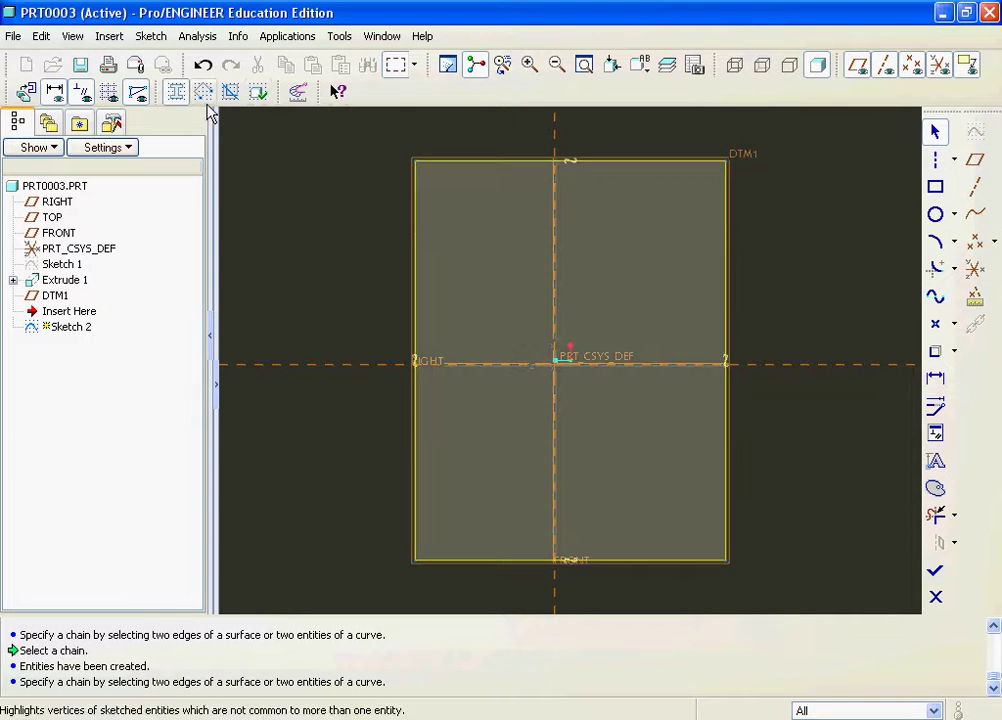
click(935, 570)
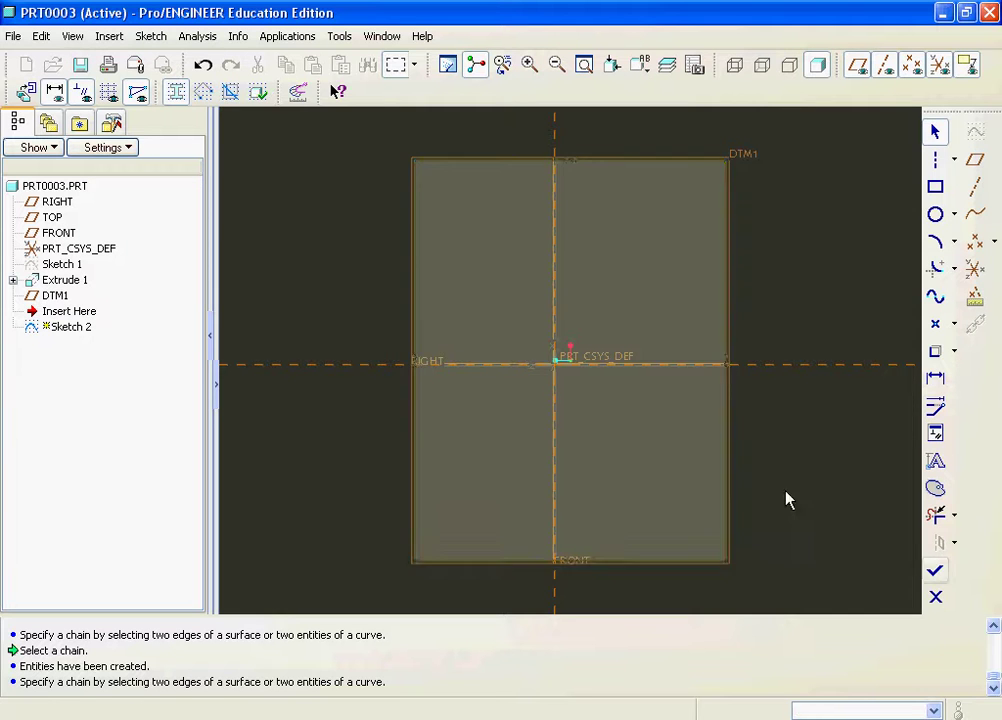
middle_drag(537, 409, 570, 396)
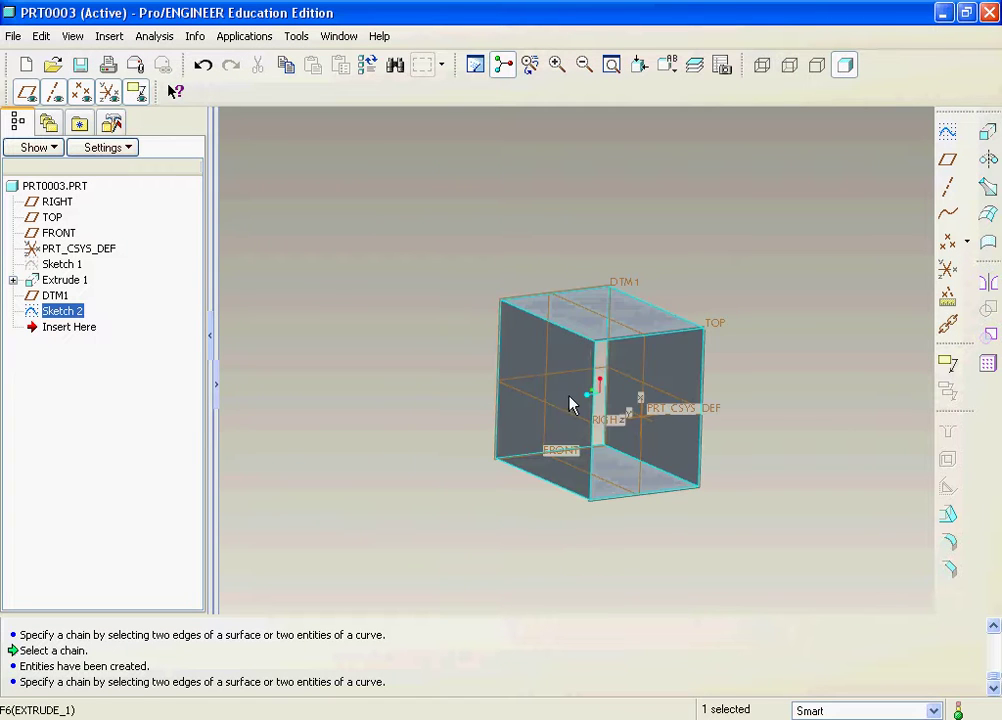
- Start a sketch on datum plane DTM2 with the RIGHT plane oriented to Top, adding the FRONT plane as a sketch reference
click(953, 140)
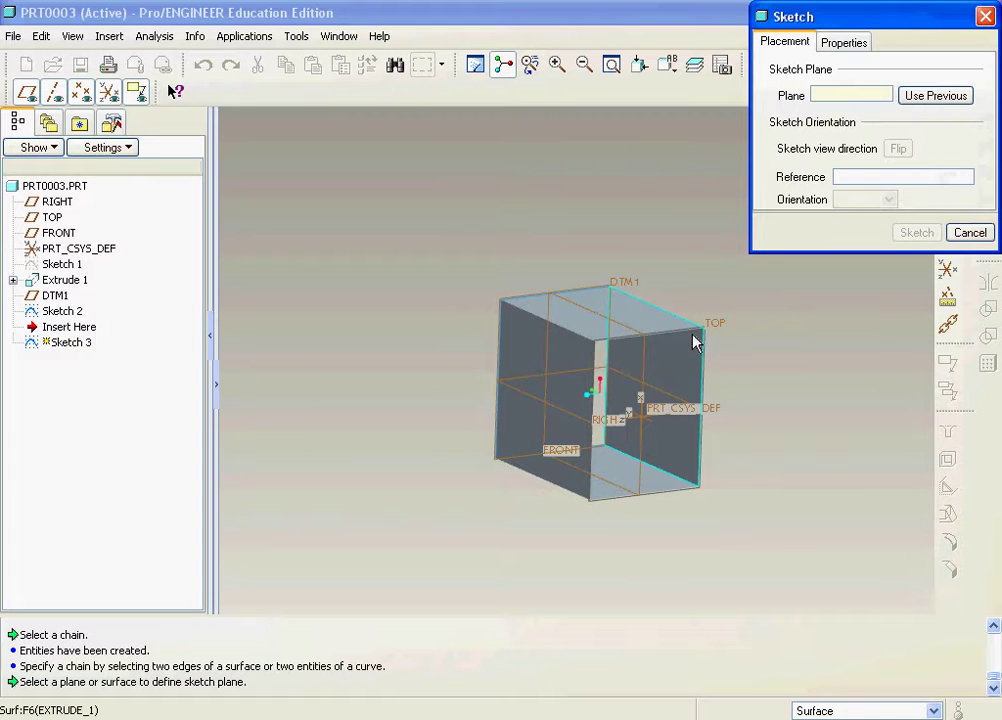
click(969, 232)
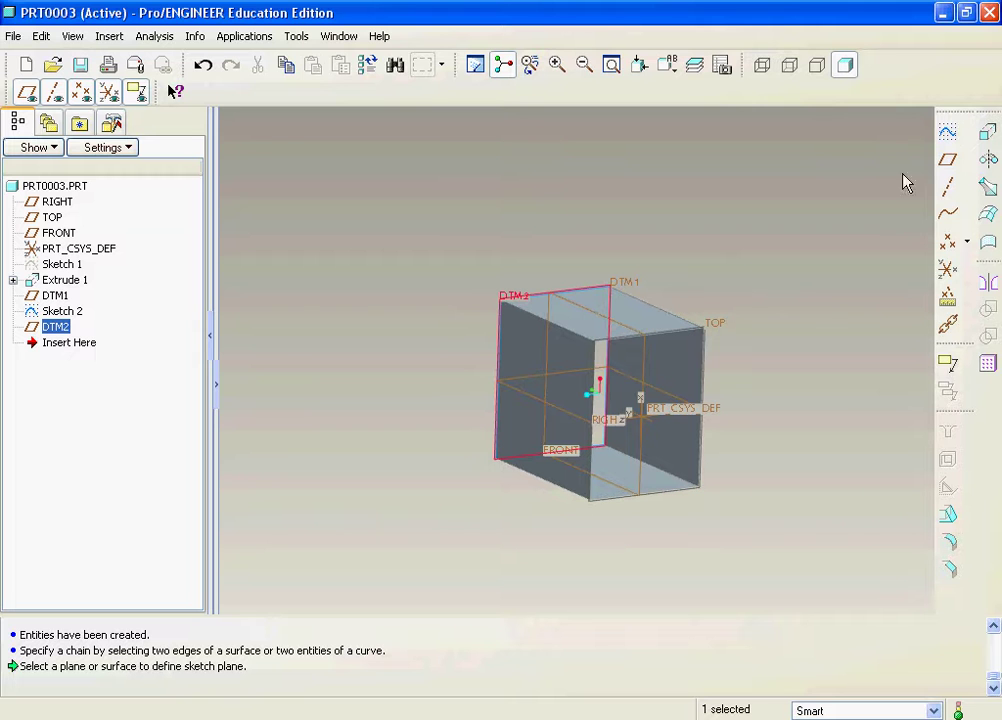
click(947, 136)
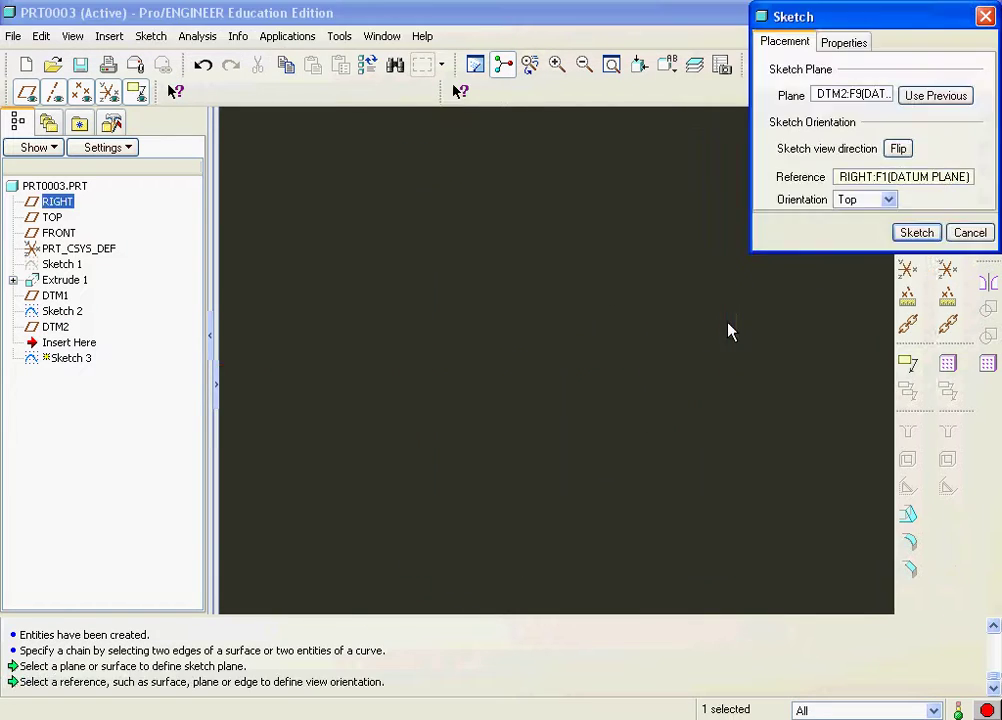
click(916, 236)
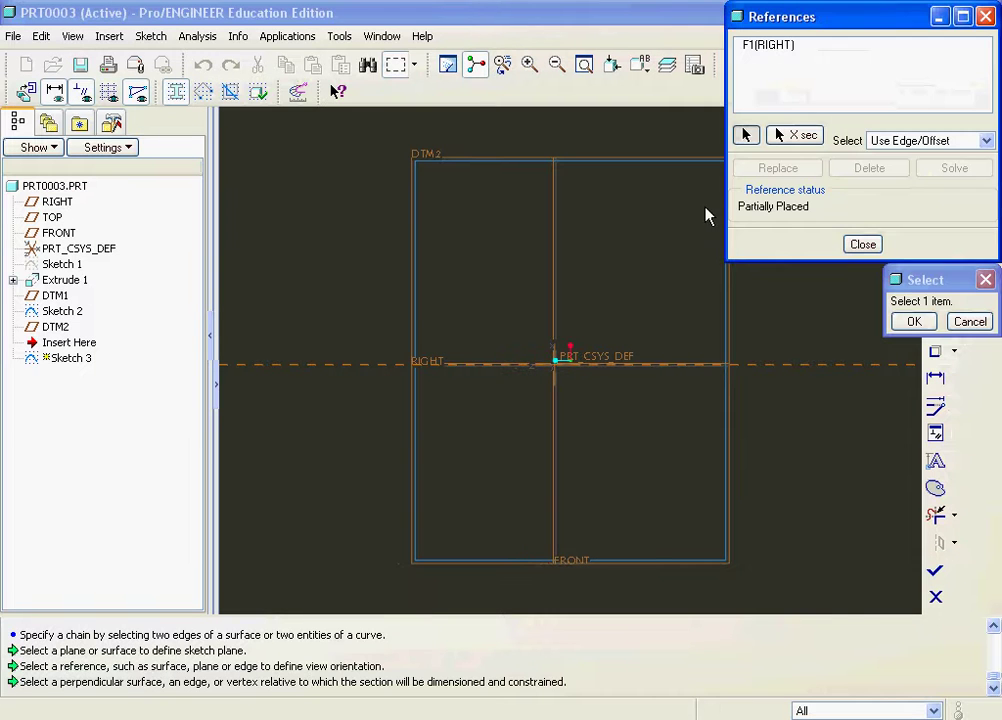
click(553, 240)
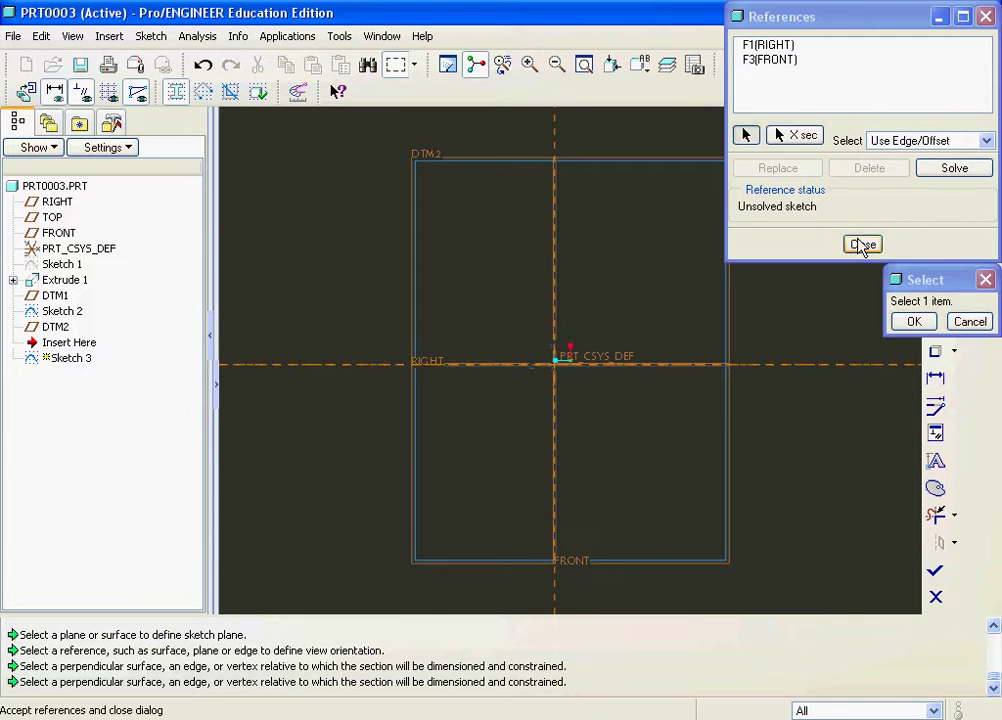
click(863, 243)
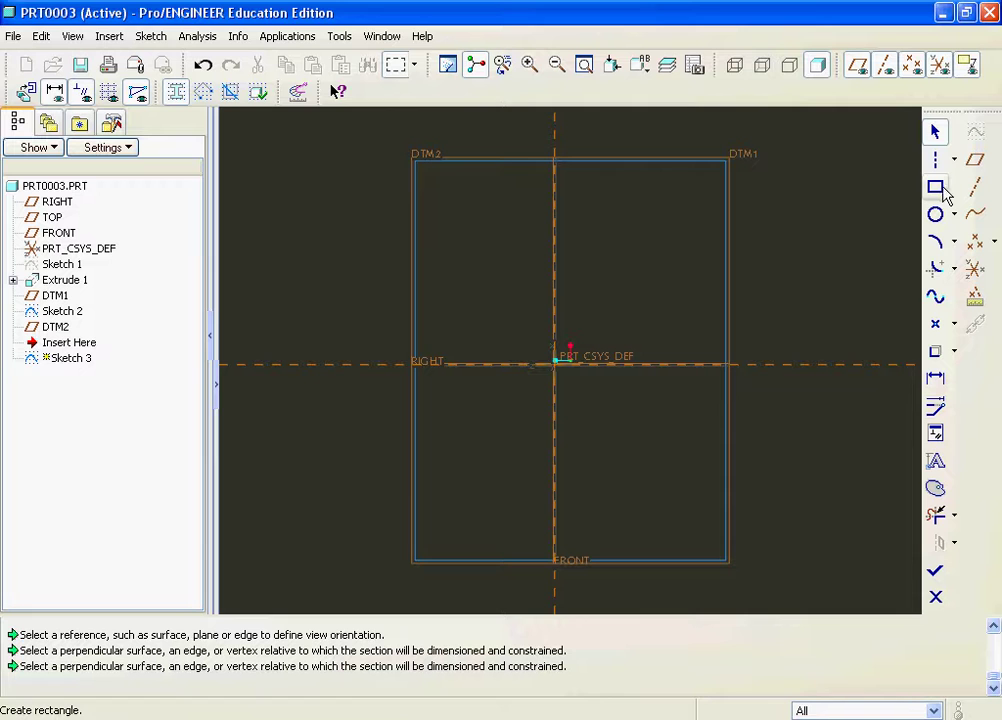
- Project the four end edges of the extrusion into the sketch as a closed chain using the Chain option, and finish the sketch
click(937, 354)
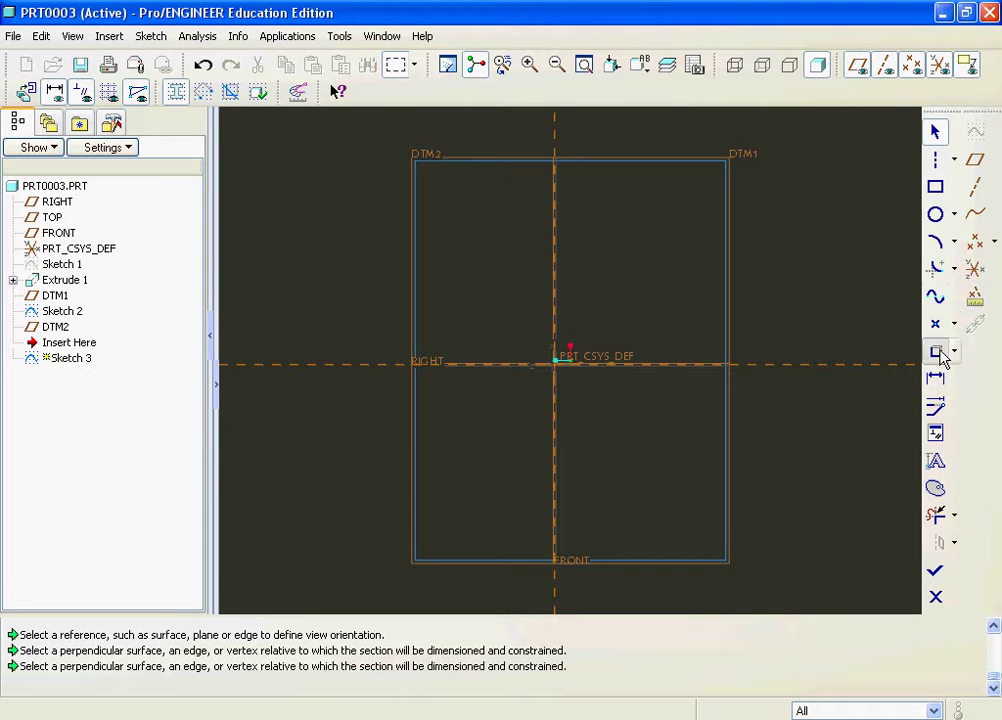
click(913, 150)
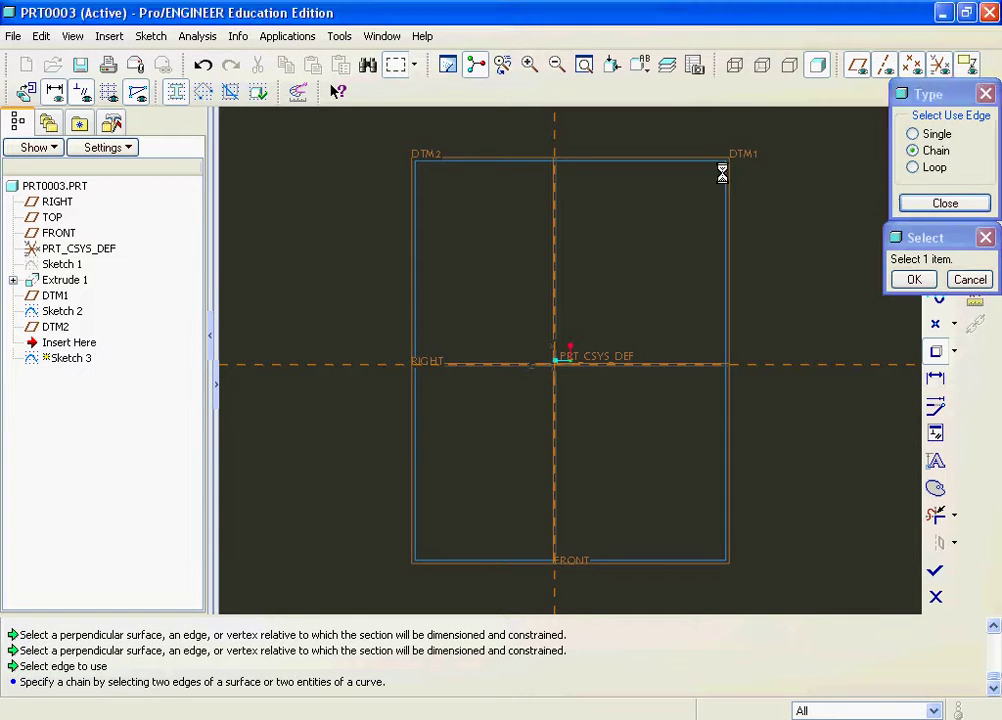
click(724, 179)
click(700, 162)
click(928, 300)
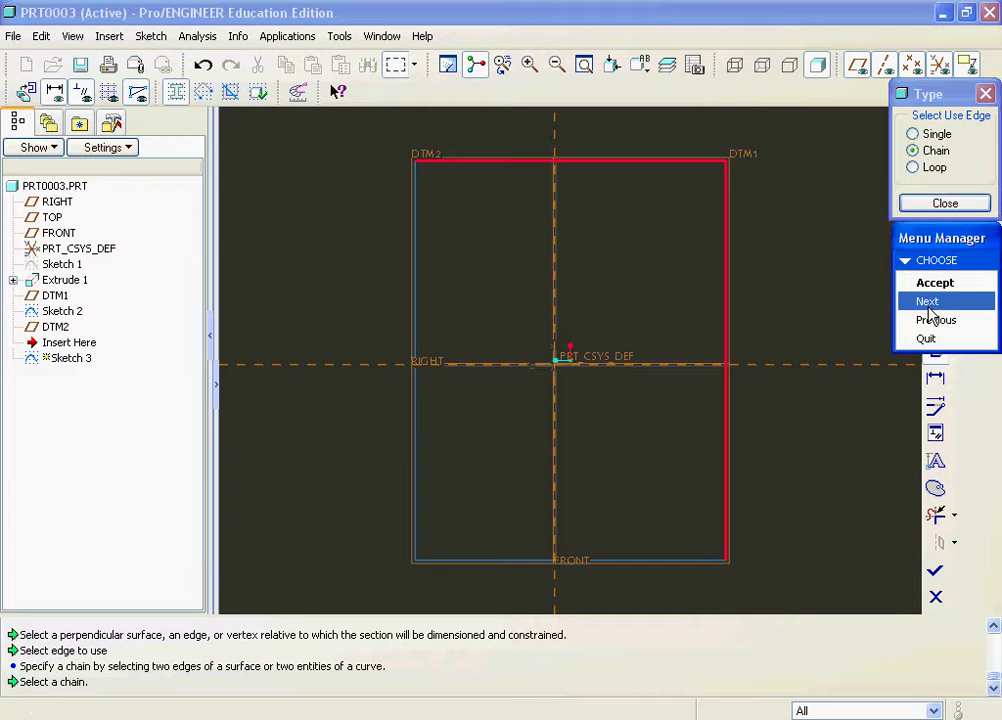
click(928, 300)
click(928, 300)
click(933, 283)
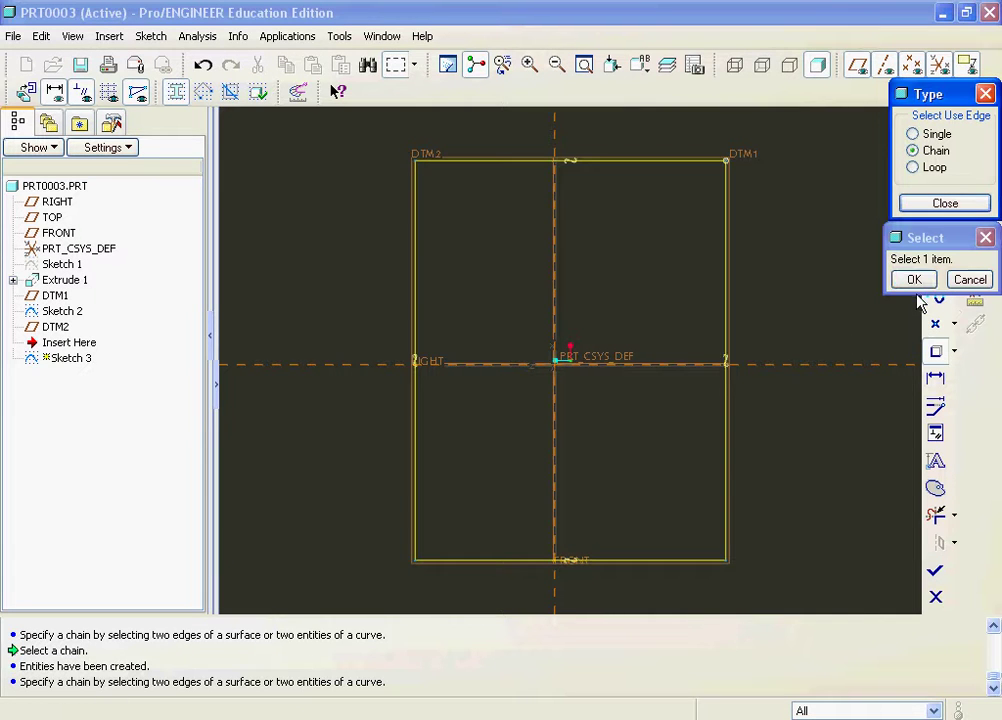
click(920, 205)
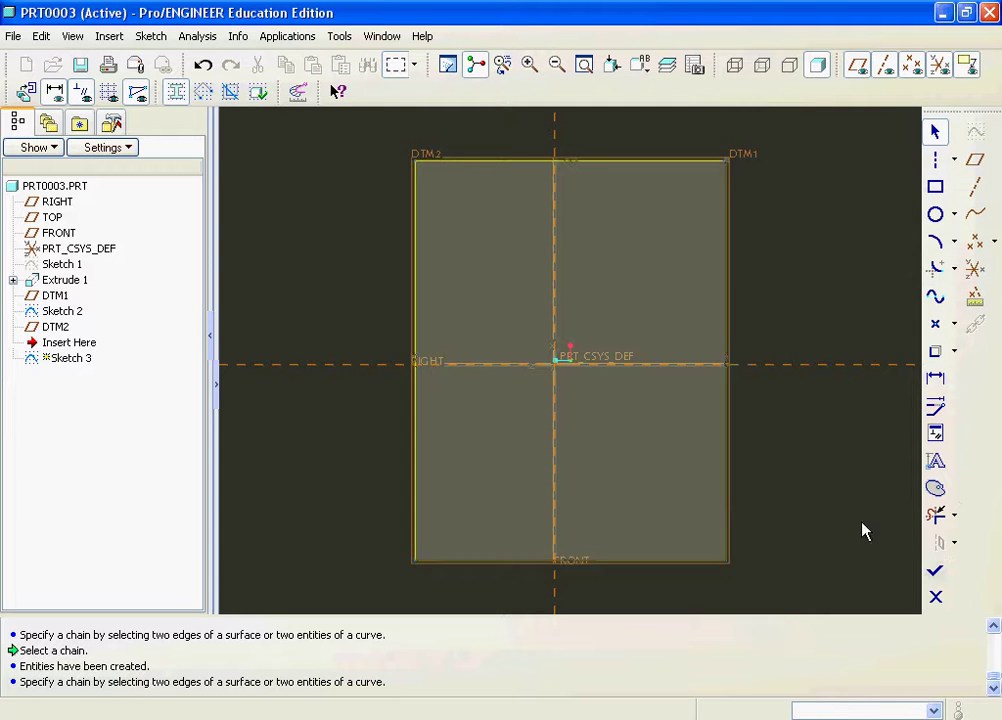
click(934, 568)
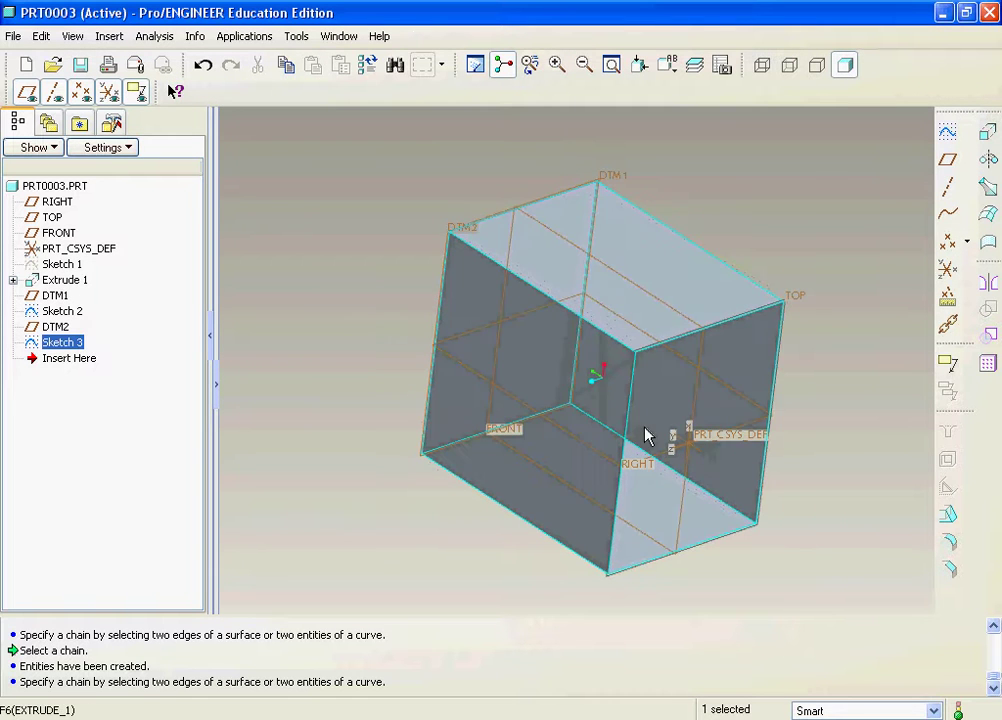
- Examine Sketch 3 in the model to see which end of the extruded surface it lies on
right_click(70, 345)
click(95, 362)
click(547, 414)
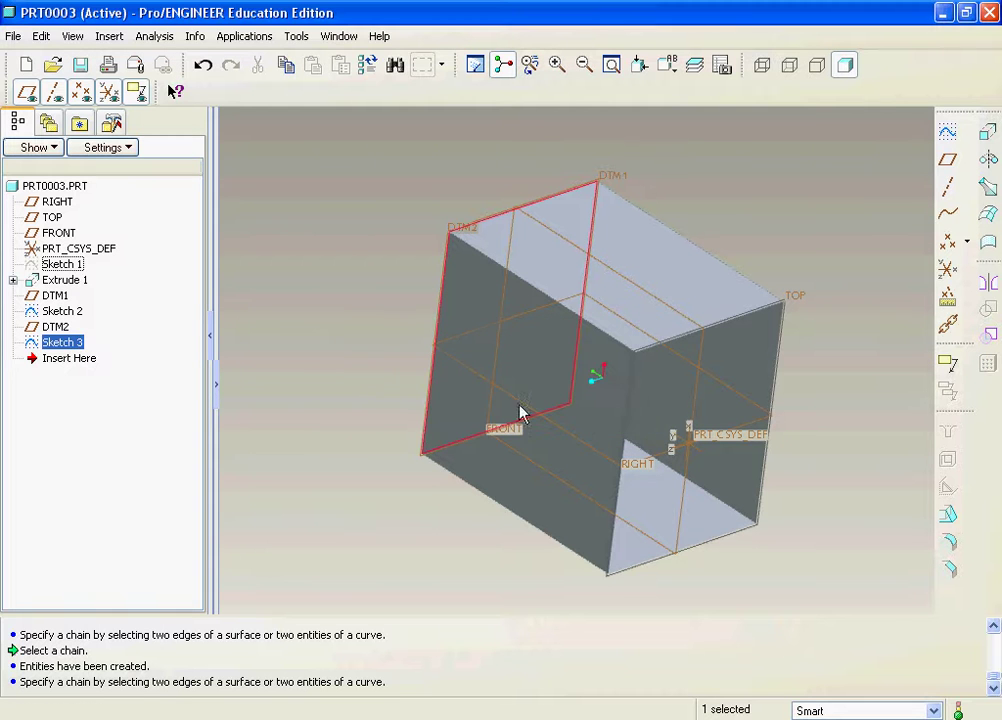
click(318, 432)
scroll(350, 299, up, 2)
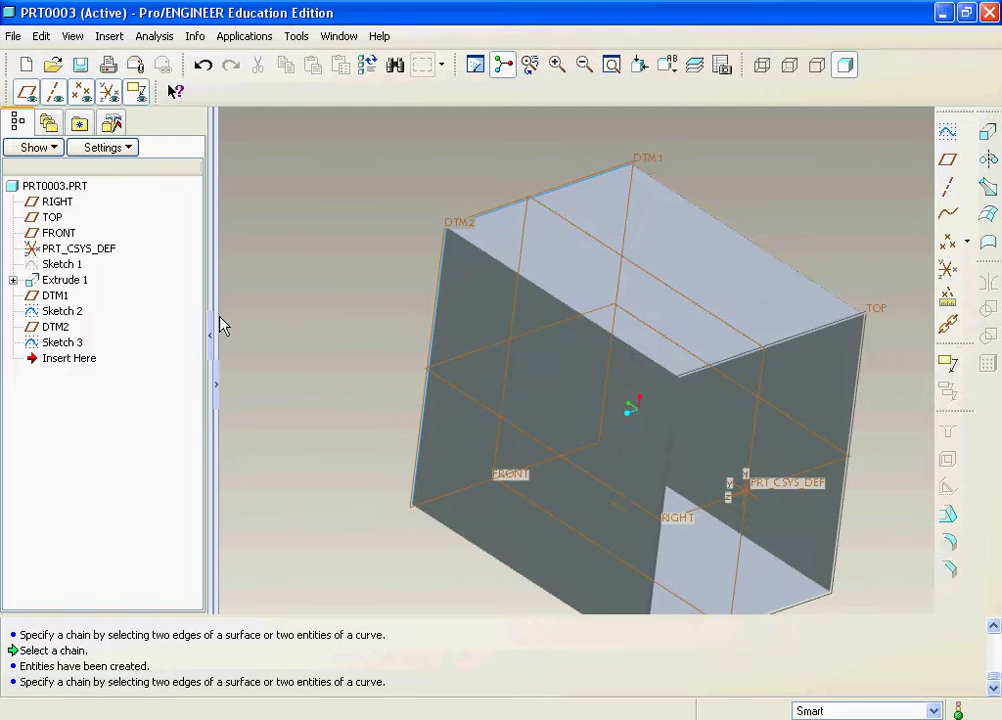
click(70, 343)
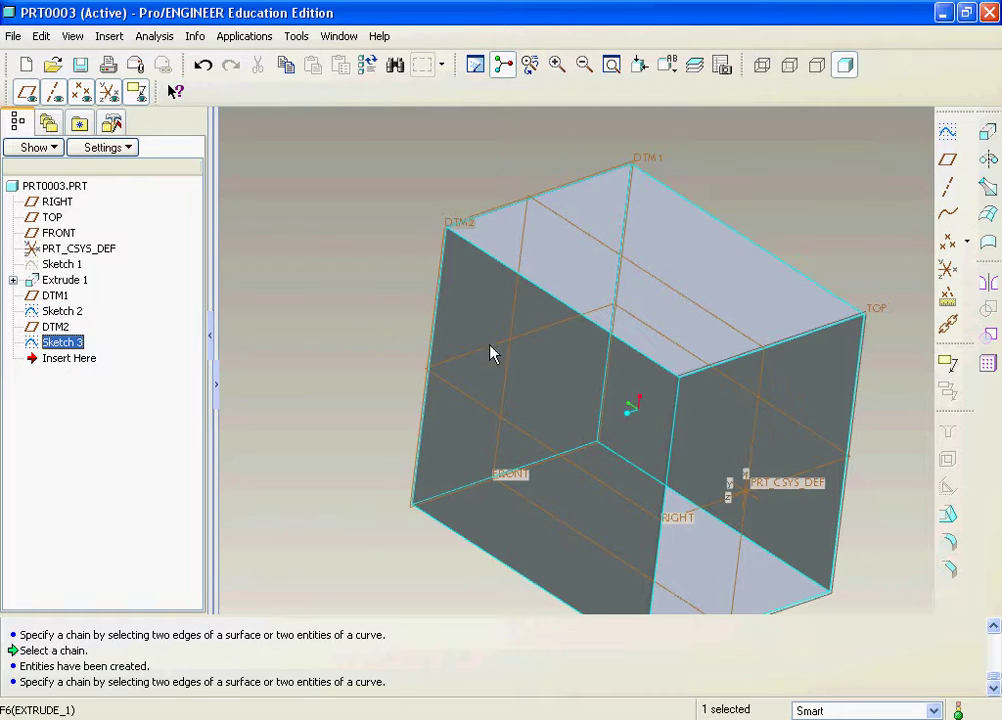
scroll(560, 400, down, 5)
scroll(580, 345, up, 3)
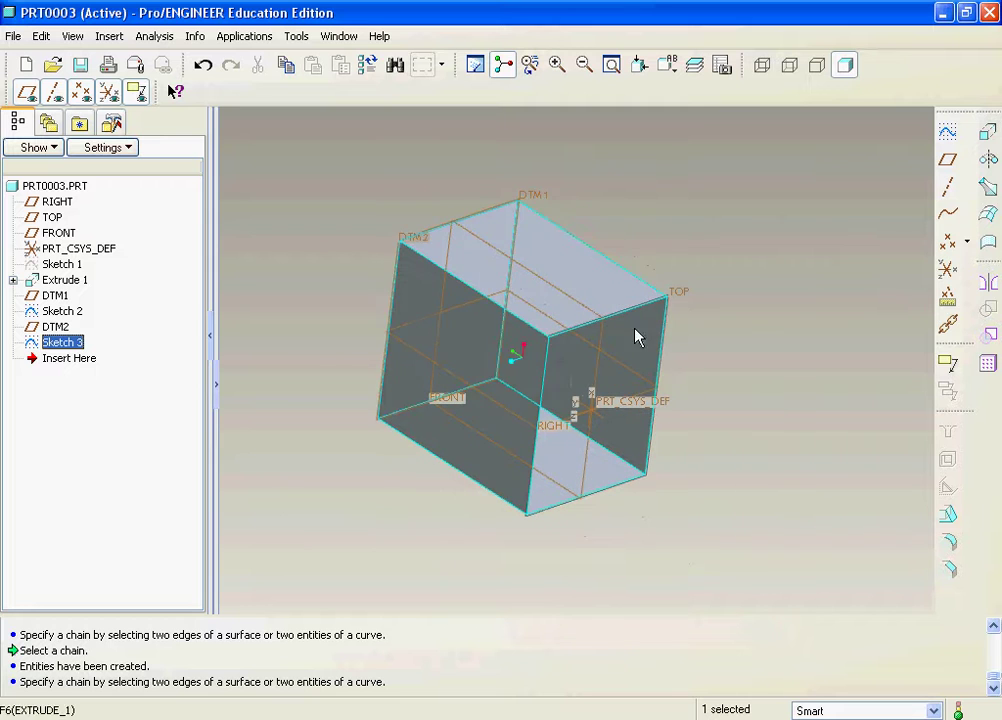
- Edit the references of Sketch 3 with the model rolled back, rerouting its sketching plane to the TOP plane
right_click(63, 347)
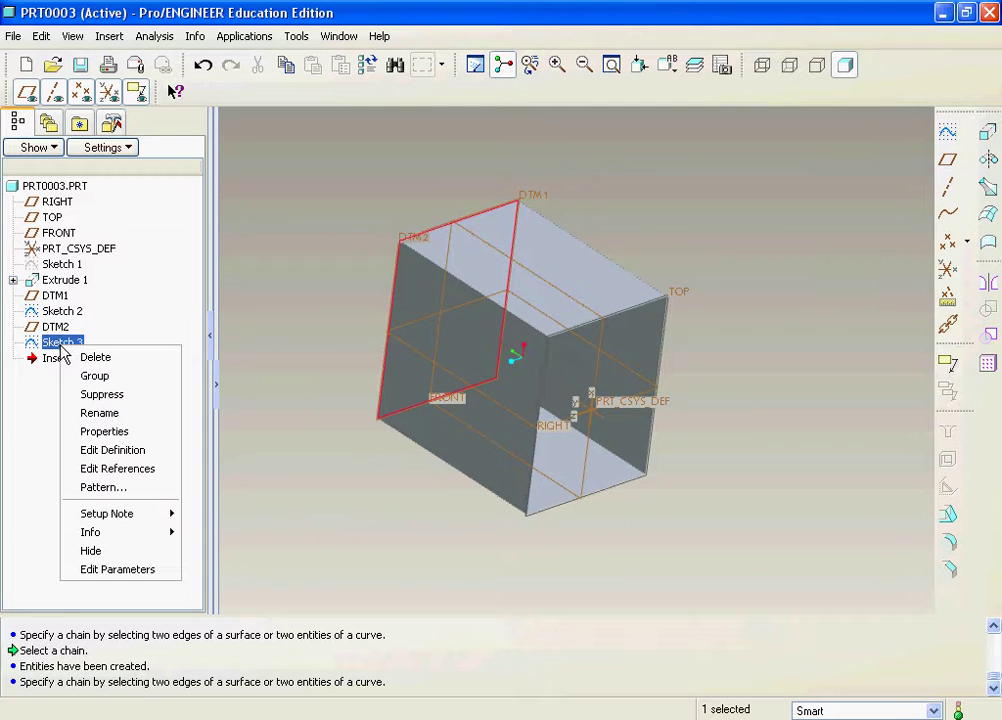
click(138, 469)
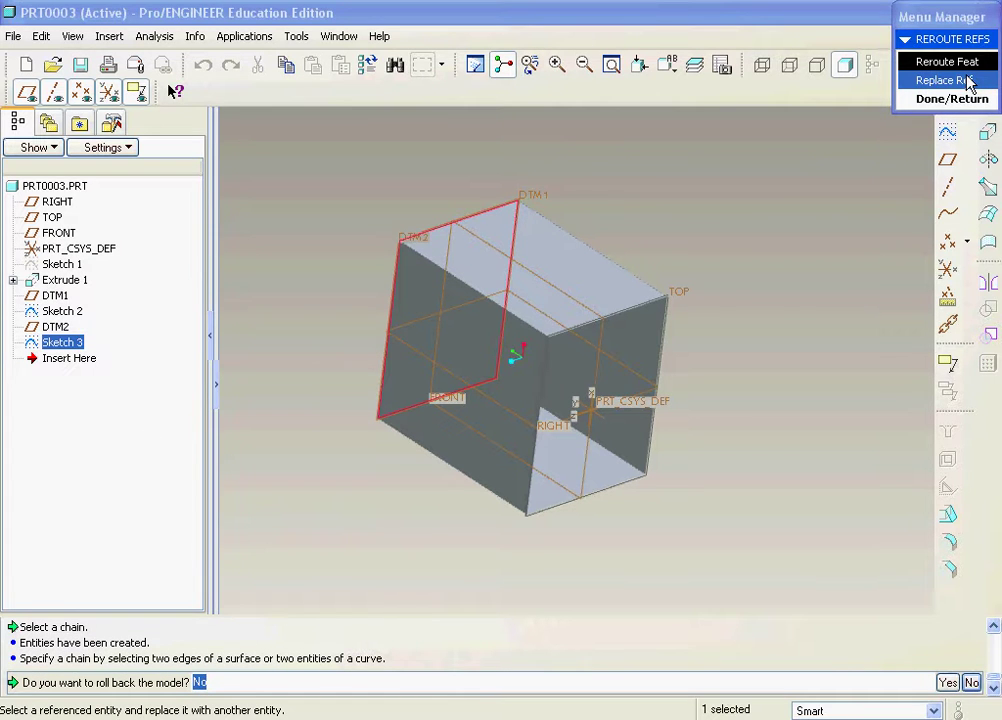
click(947, 682)
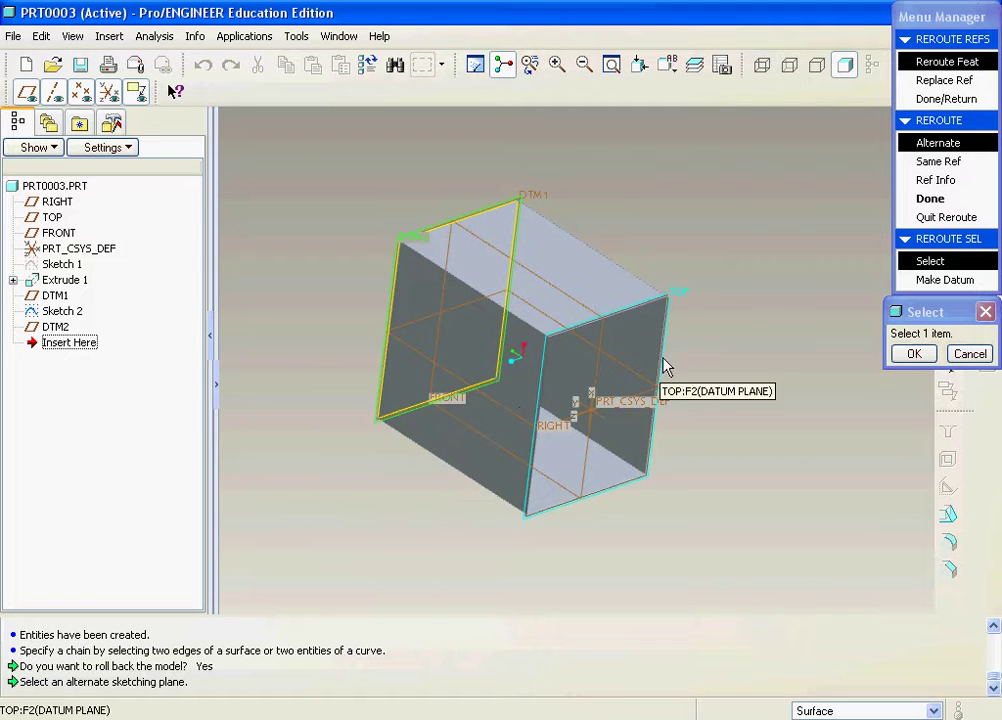
click(680, 306)
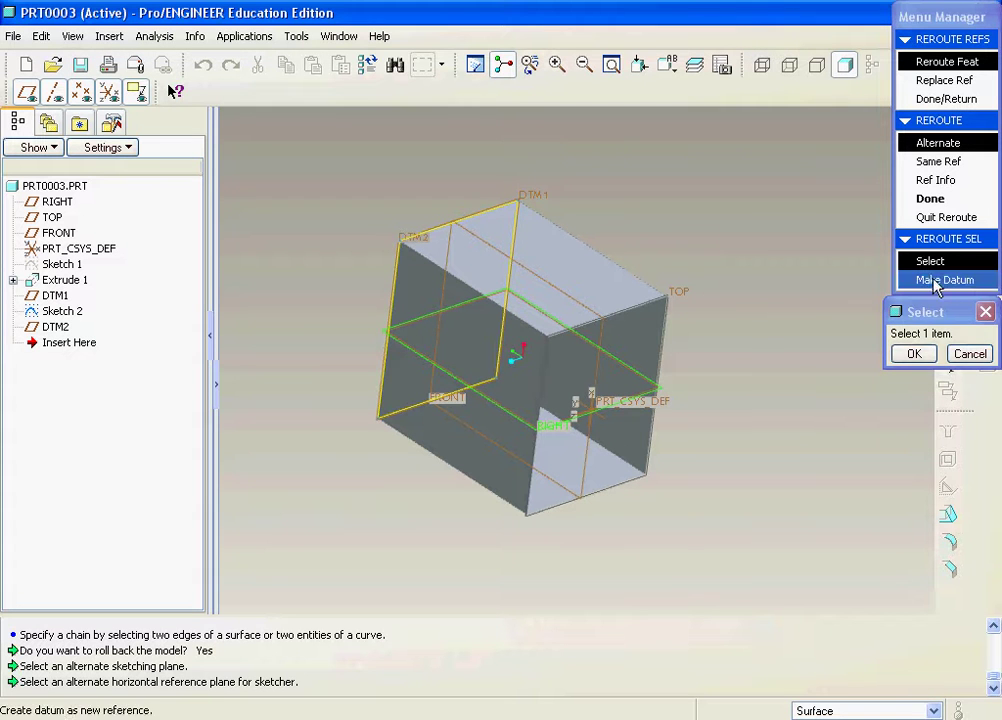
click(912, 355)
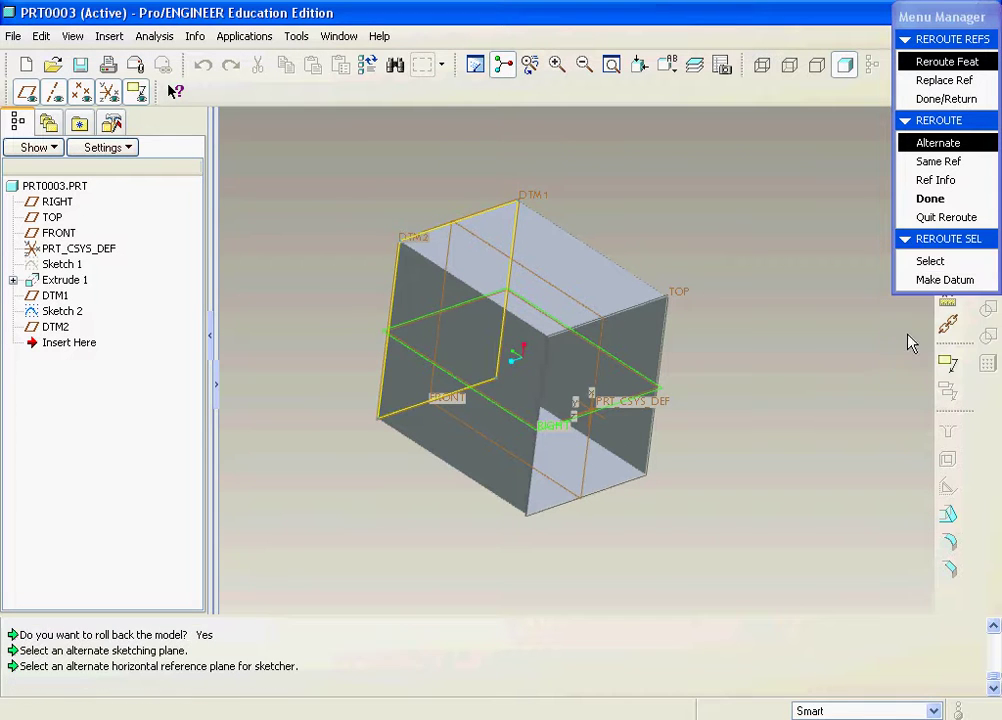
click(928, 199)
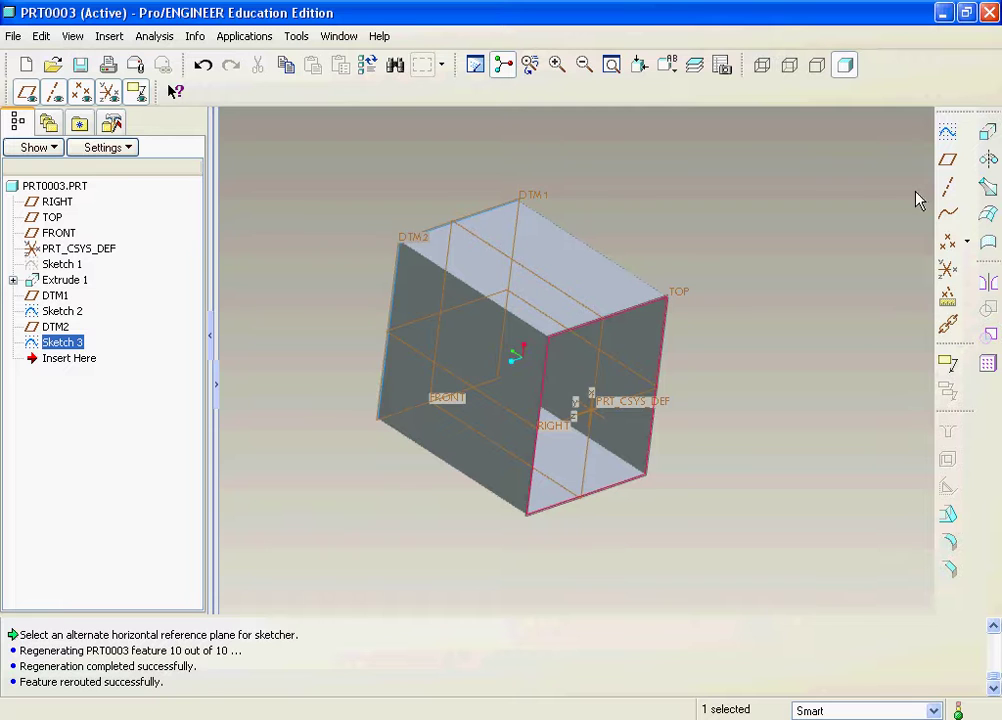
- Examine the rerouted Sketch 3 and both open ends of the extruded surface from several angles
click(742, 430)
key(ctrl+d)
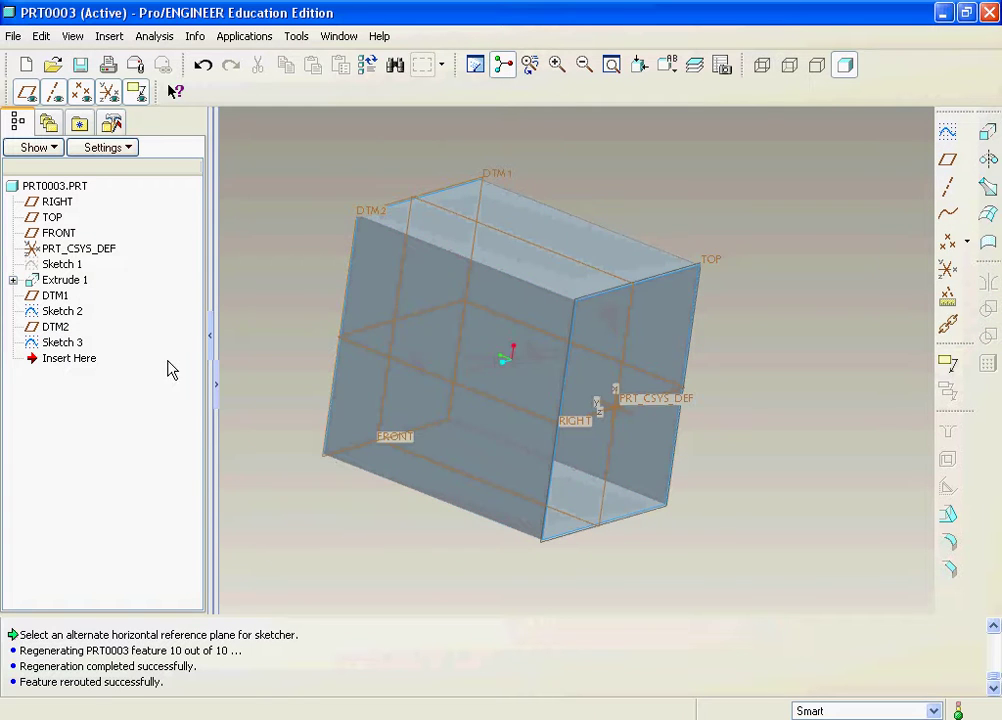
click(62, 342)
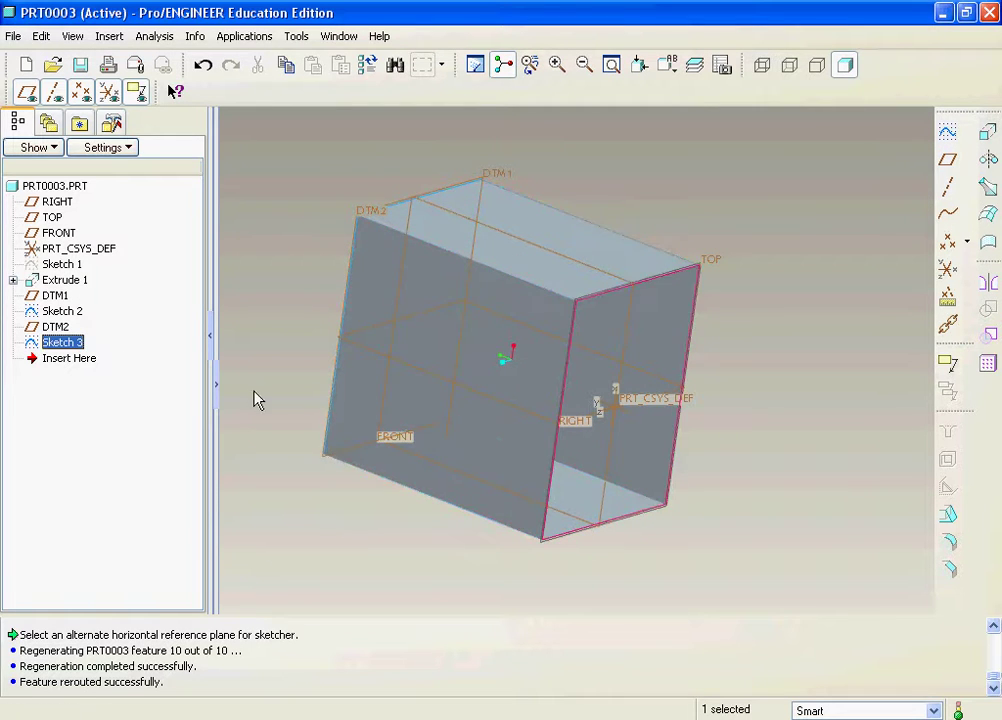
mouse_move(417, 371)
middle_down()
mouse_move(387, 367)
mouse_move(425, 362)
middle_up()
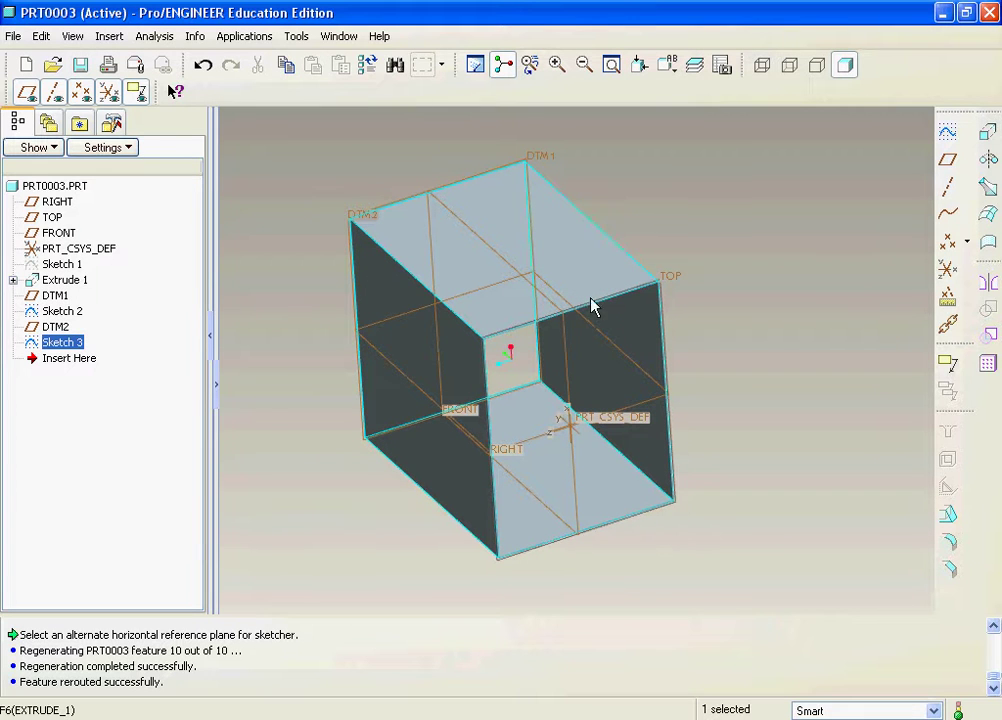
click(380, 408)
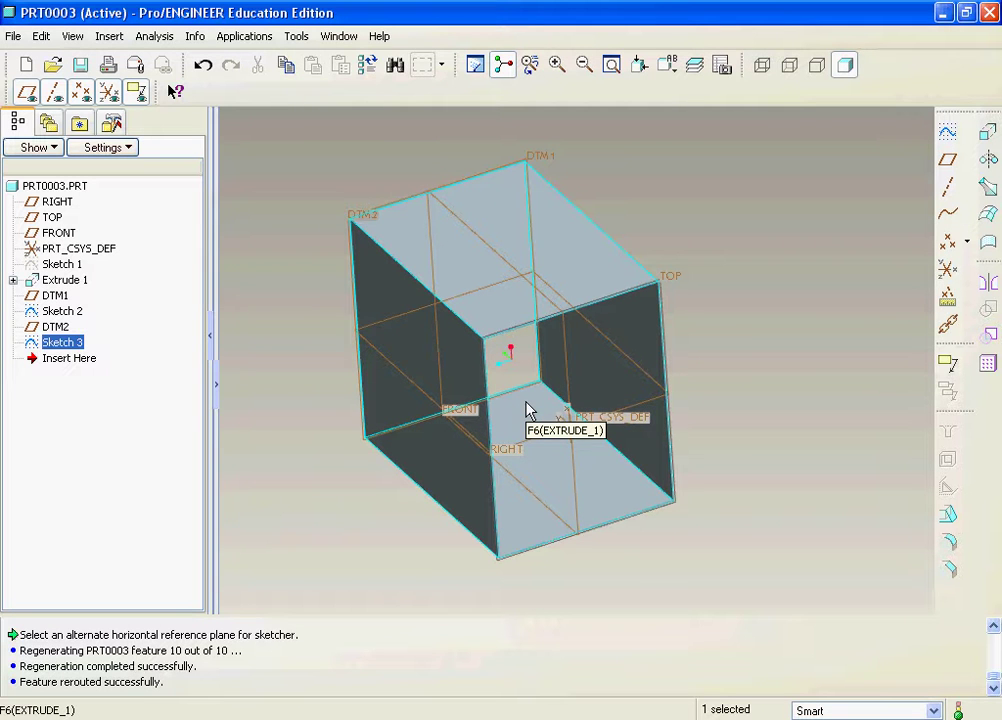
scroll(468, 418, up, 3)
scroll(468, 418, down, 3)
middle_drag(470, 443, 566, 340)
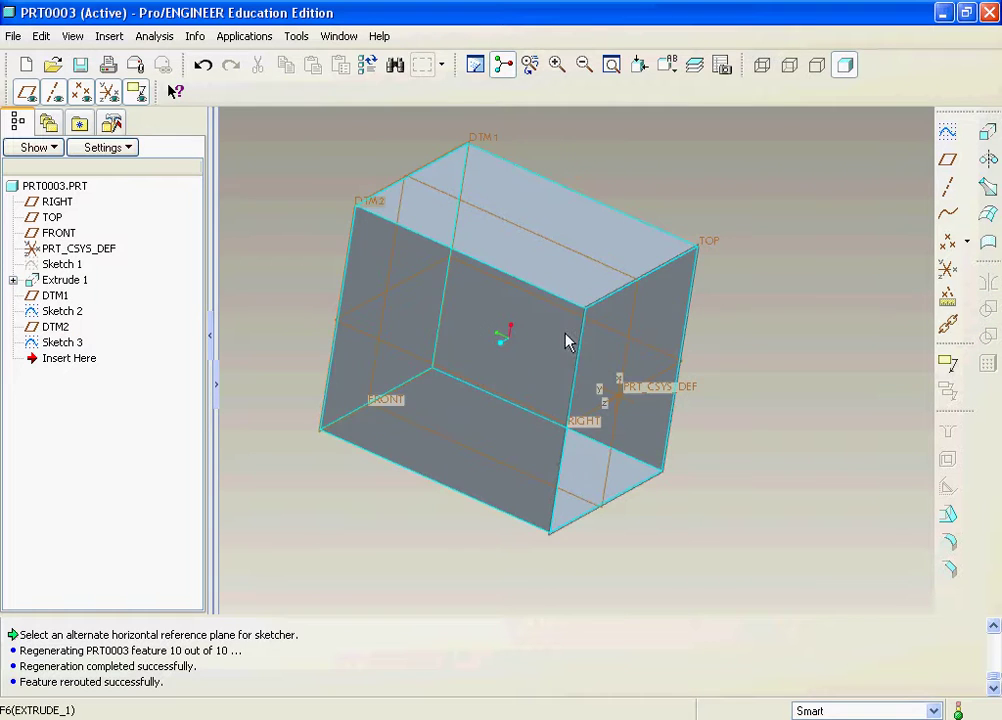
- Create a Fill surface from Sketch 3 to close the end of the extrusion on the TOP plane
click(41, 36)
click(78, 215)
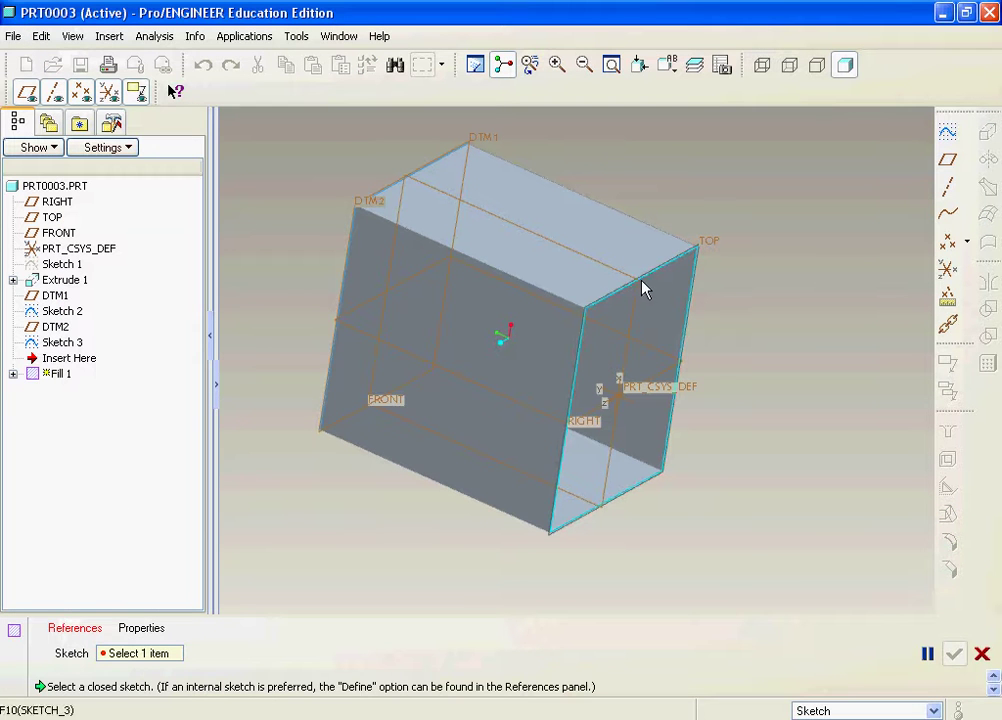
click(699, 257)
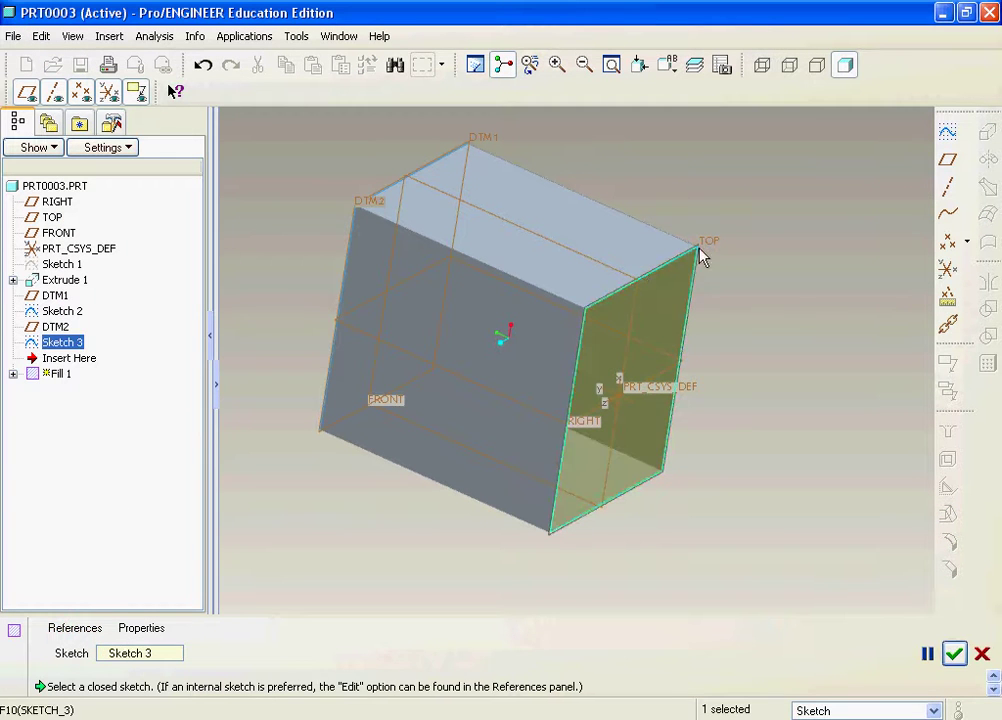
click(954, 653)
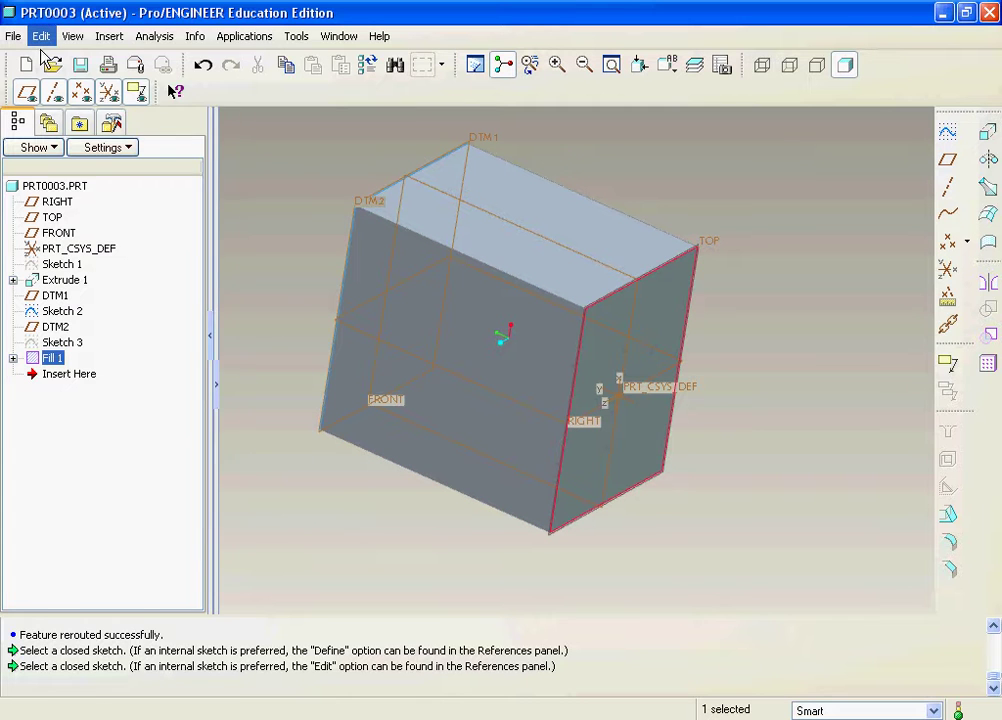
- Flip the normal of the new fill surface
click(41, 36)
click(68, 198)
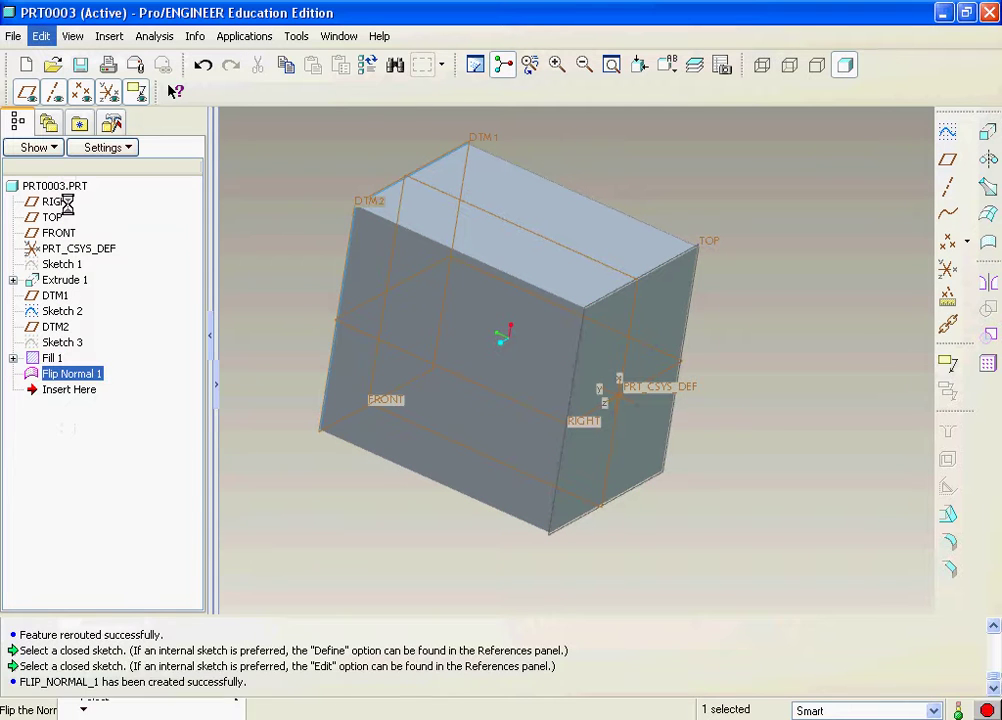
- Delete the Flip Normal 1 feature from the model
right_click(90, 372)
click(106, 383)
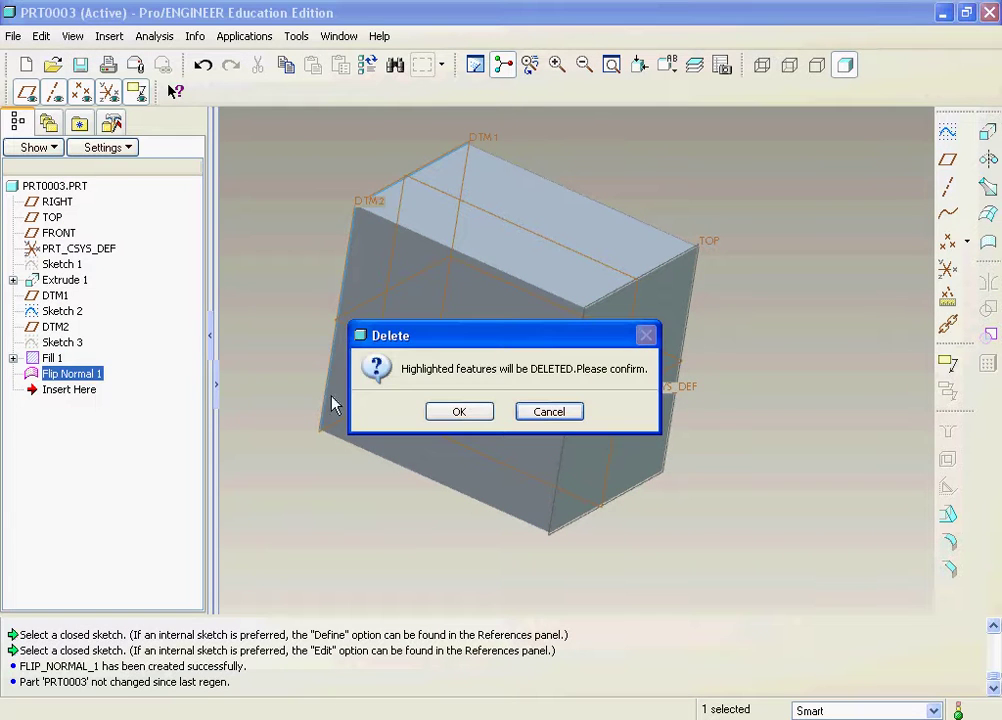
click(456, 410)
- Create a Fill surface from Sketch 2 to close the remaining open end of the extruded surface
click(72, 36)
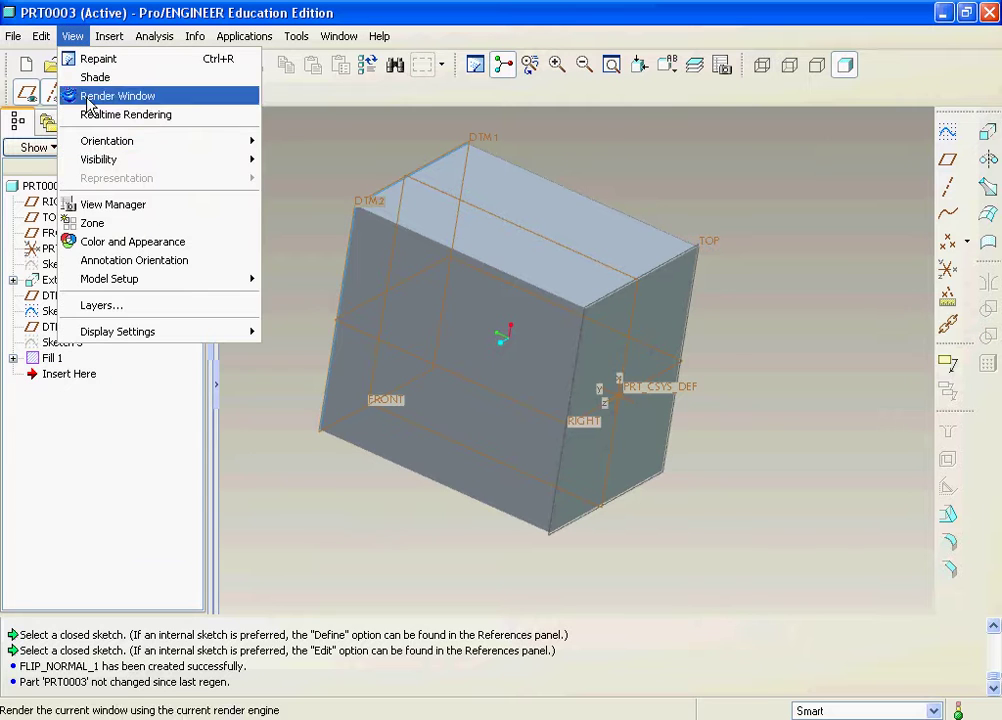
mouse_move(50, 38)
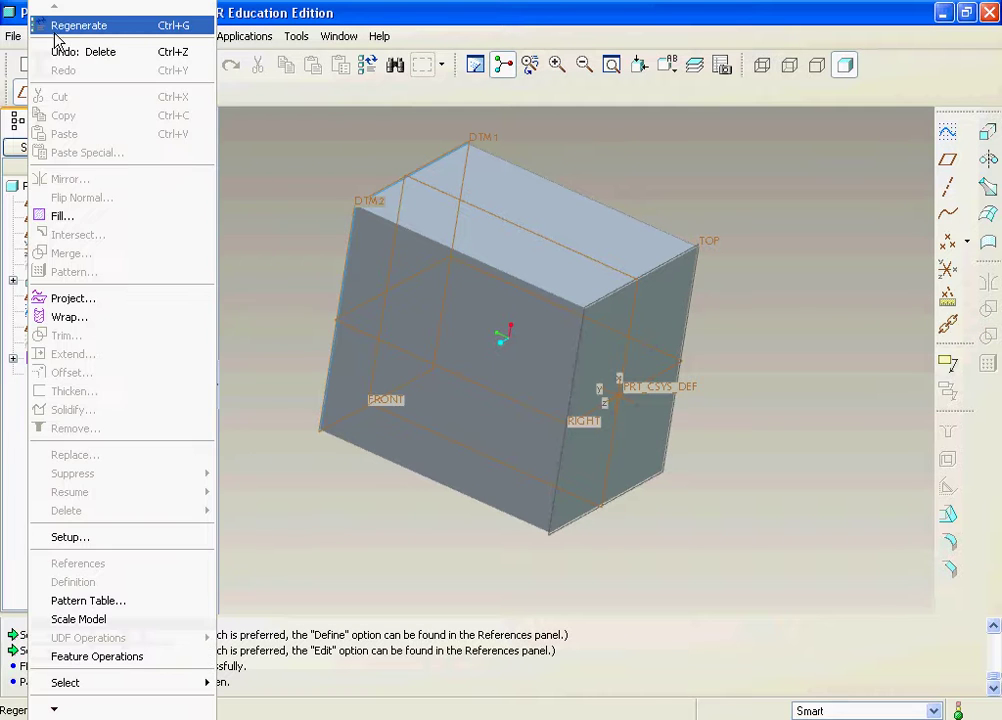
click(60, 215)
middle_drag(289, 262, 420, 246)
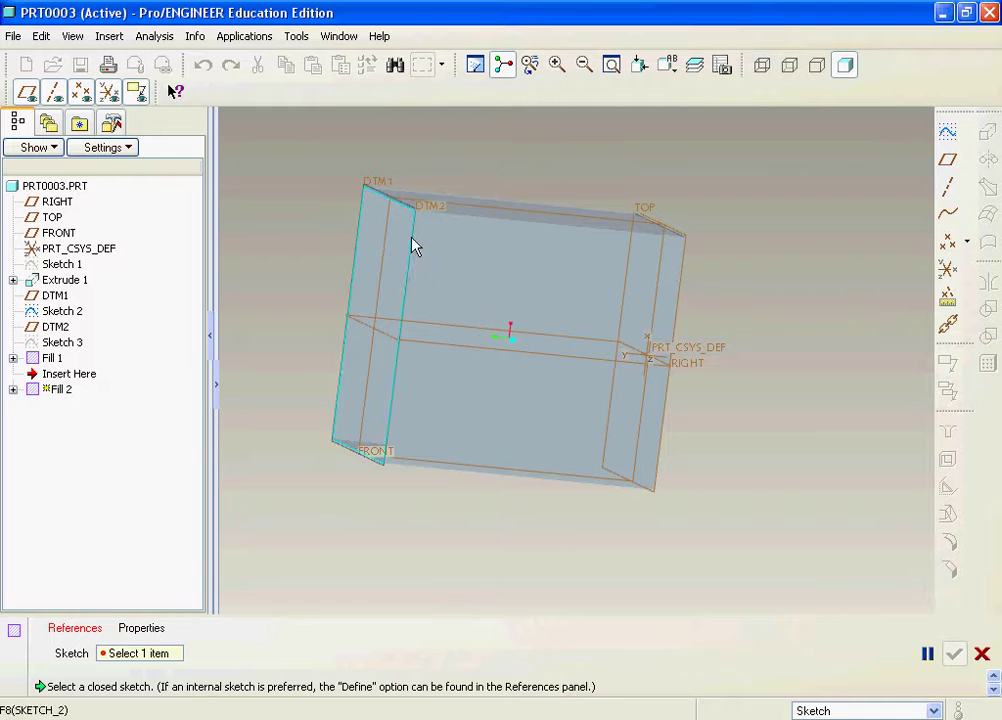
click(415, 247)
click(954, 653)
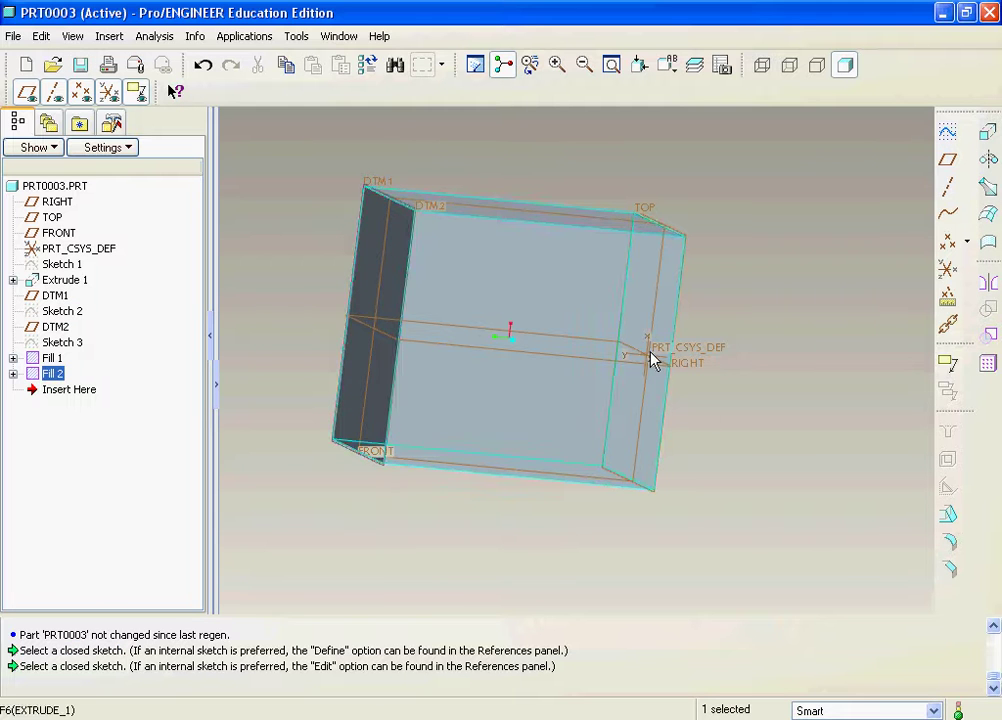
- Display the model in wireframe and examine the edges where the fill surfaces meet the extruded surface
mouse_move(716, 505)
middle_down()
mouse_move(675, 458)
mouse_move(718, 467)
mouse_move(657, 413)
mouse_move(662, 351)
mouse_move(691, 409)
mouse_move(781, 403)
mouse_move(651, 365)
mouse_move(593, 376)
mouse_move(591, 397)
mouse_move(663, 330)
mouse_move(707, 264)
mouse_move(700, 233)
middle_up()
click(762, 65)
scroll(682, 277, up, 3)
scroll(666, 304, down, 4)
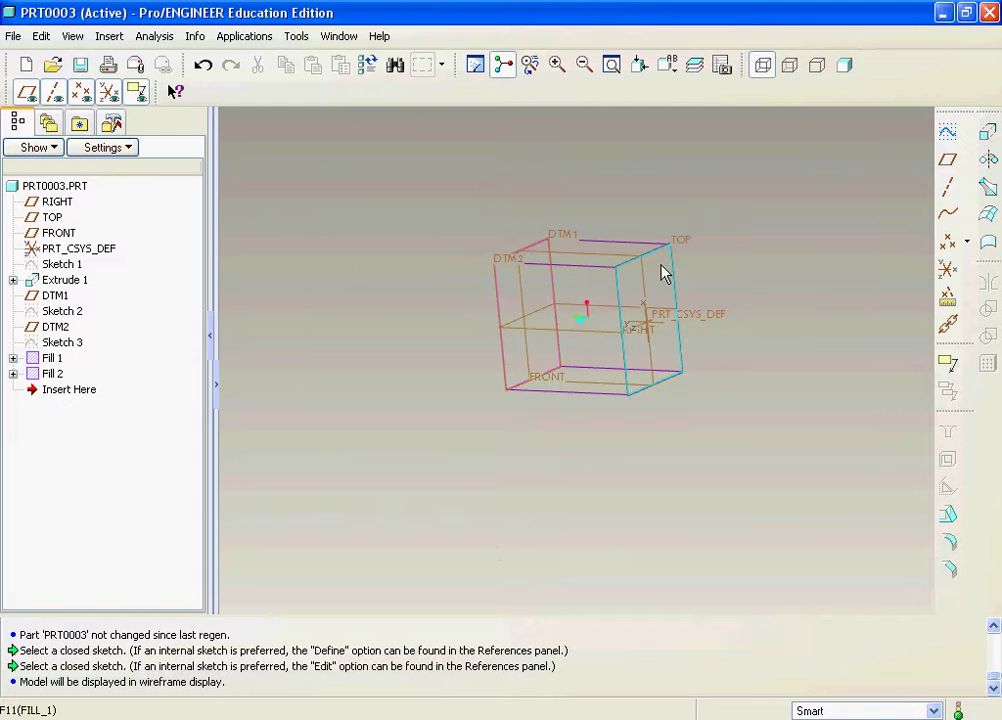
scroll(696, 342, up, 3)
middle_drag(713, 320, 700, 280)
scroll(680, 284, up, 6)
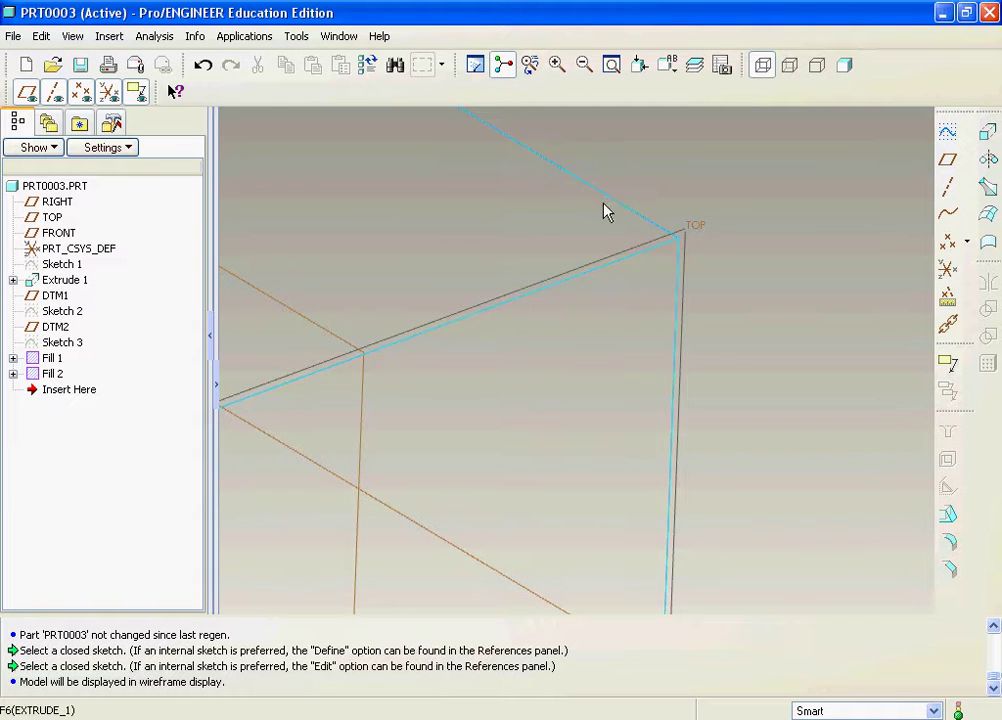
scroll(690, 320, down, 5)
click(624, 376)
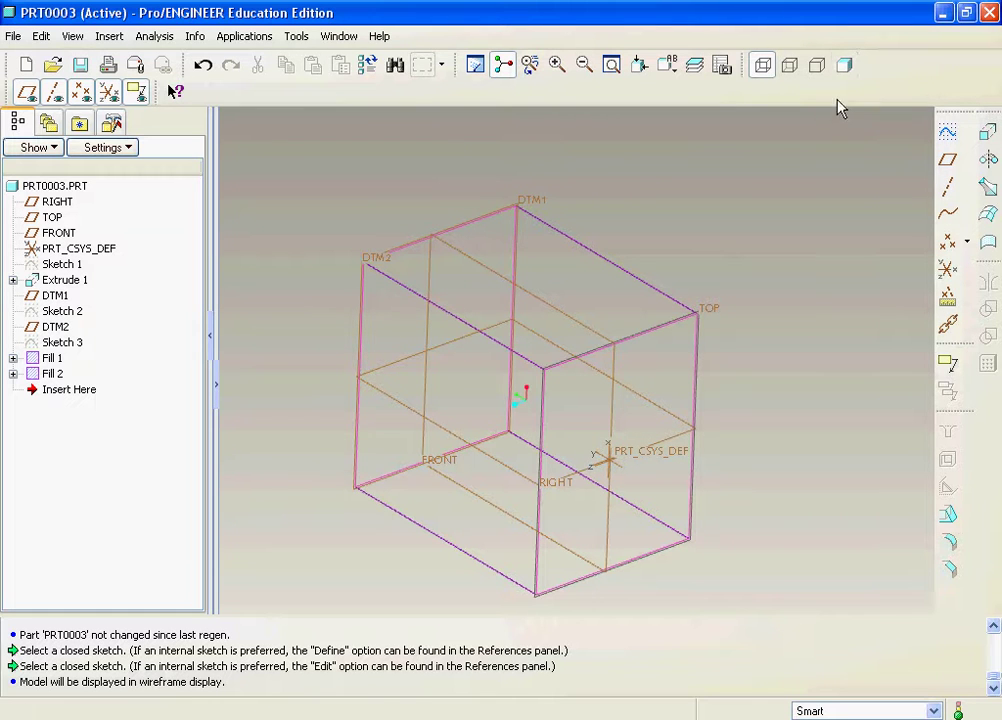
click(514, 257)
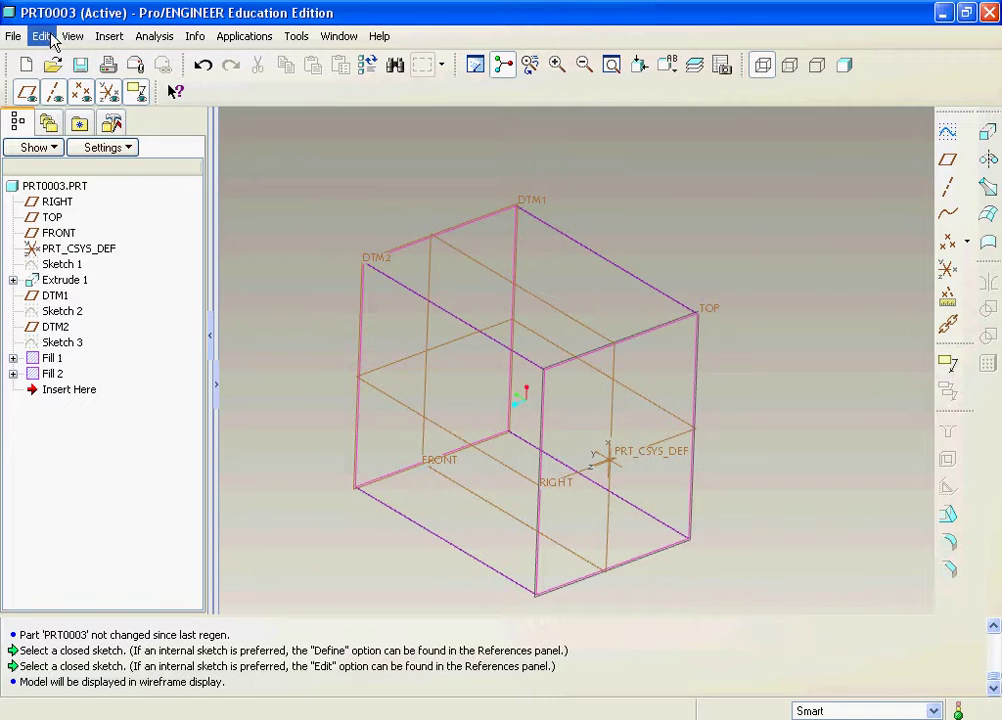
click(540, 300)
click(576, 318)
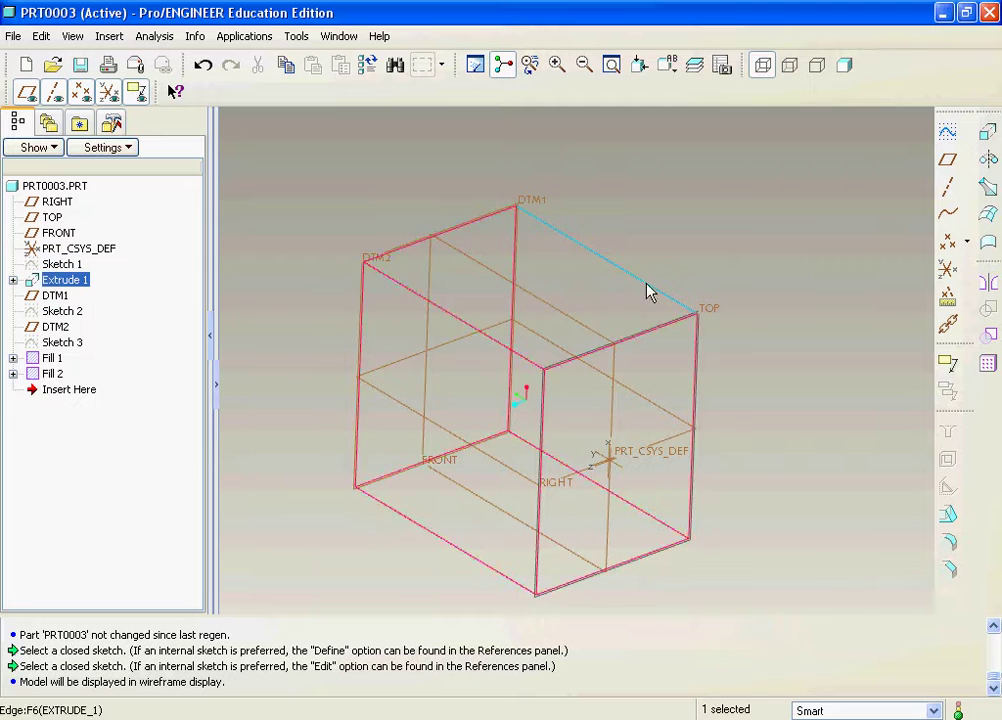
click(642, 297)
middle_drag(647, 368, 637, 284)
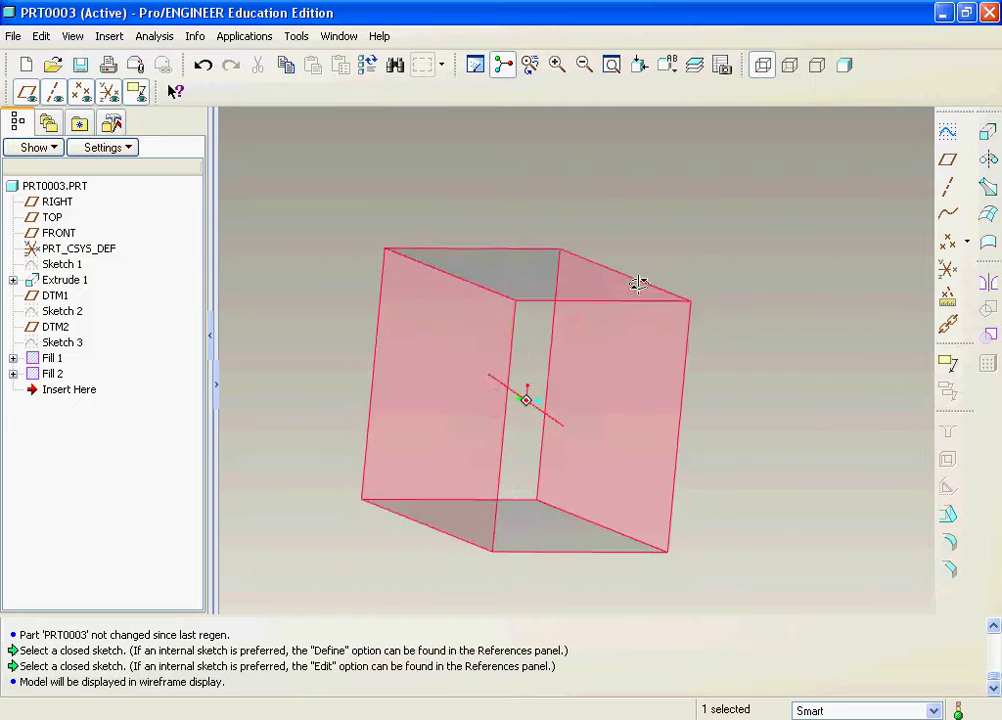
ctrl+click(499, 374)
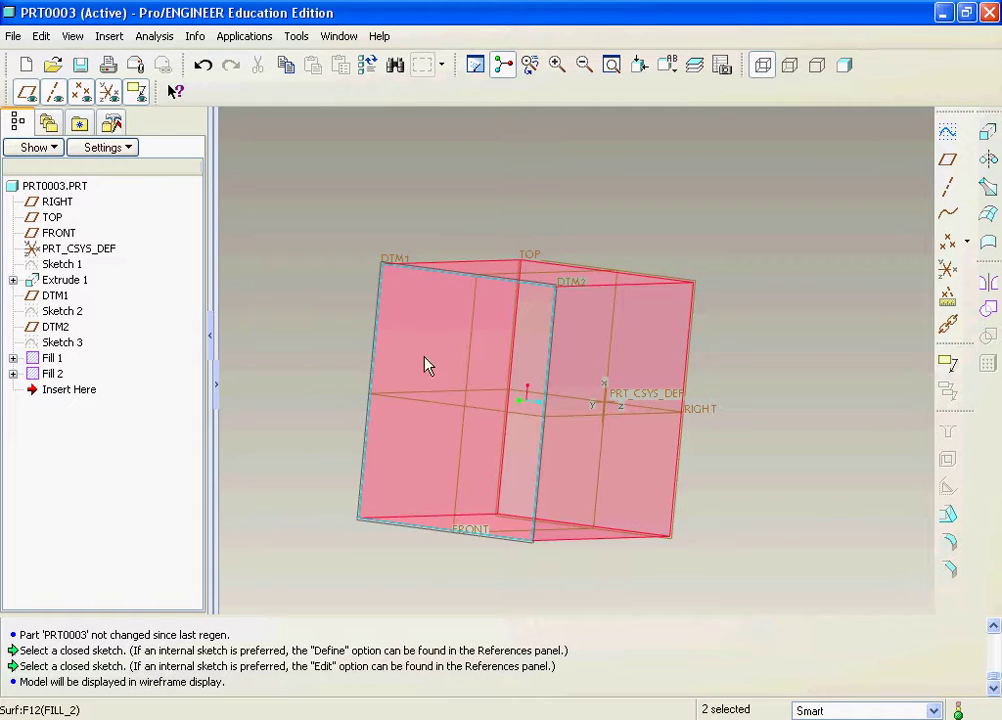
click(41, 36)
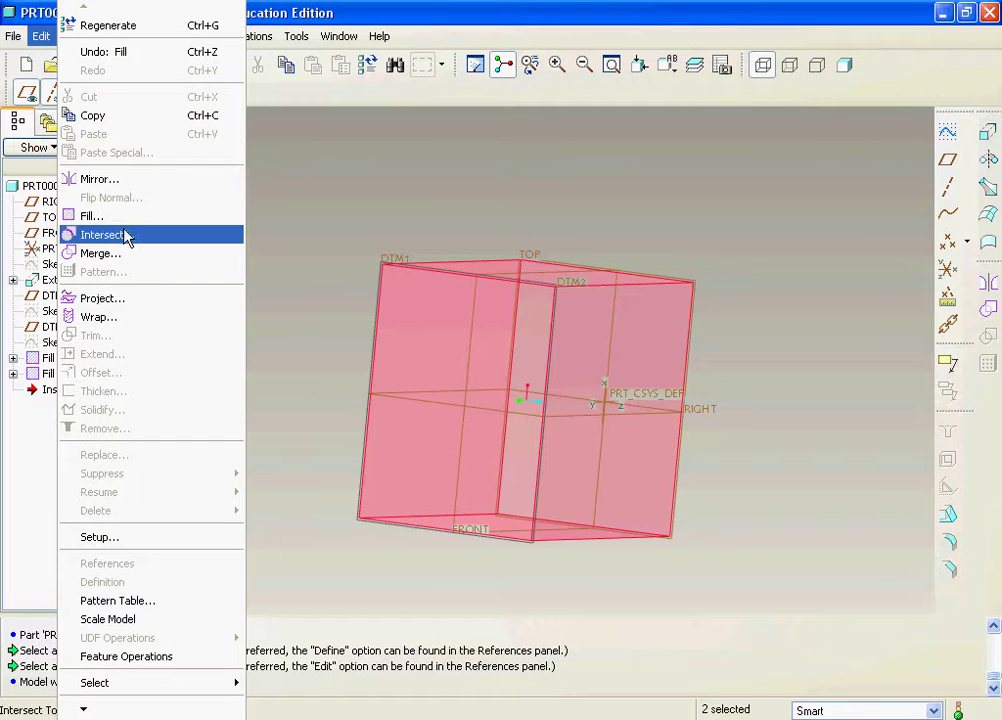
click(577, 195)
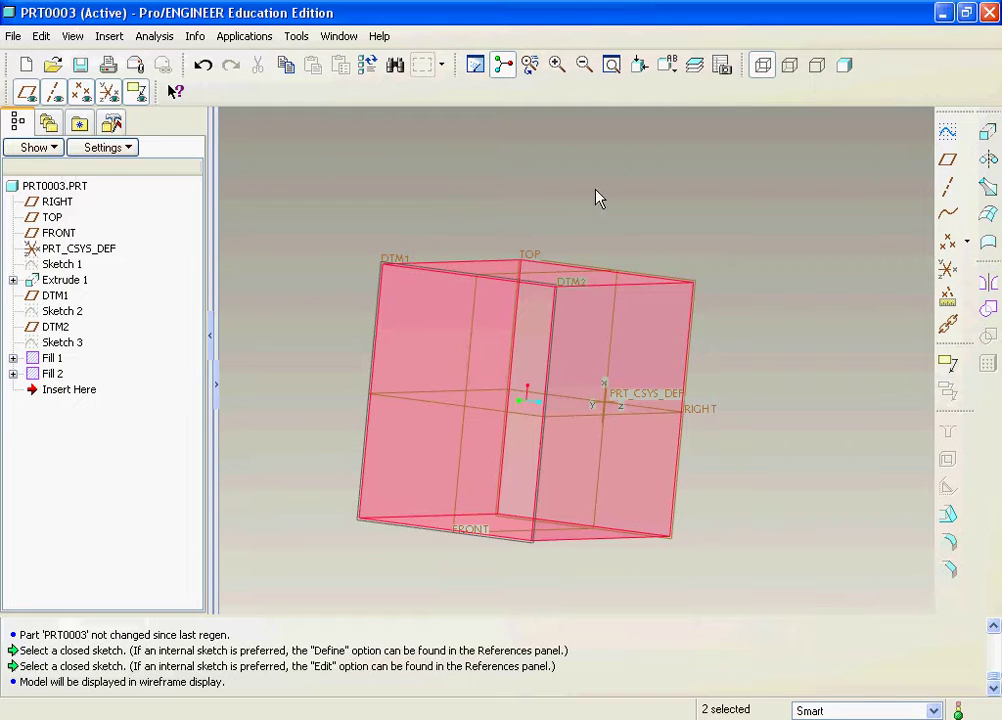
click(628, 213)
click(43, 37)
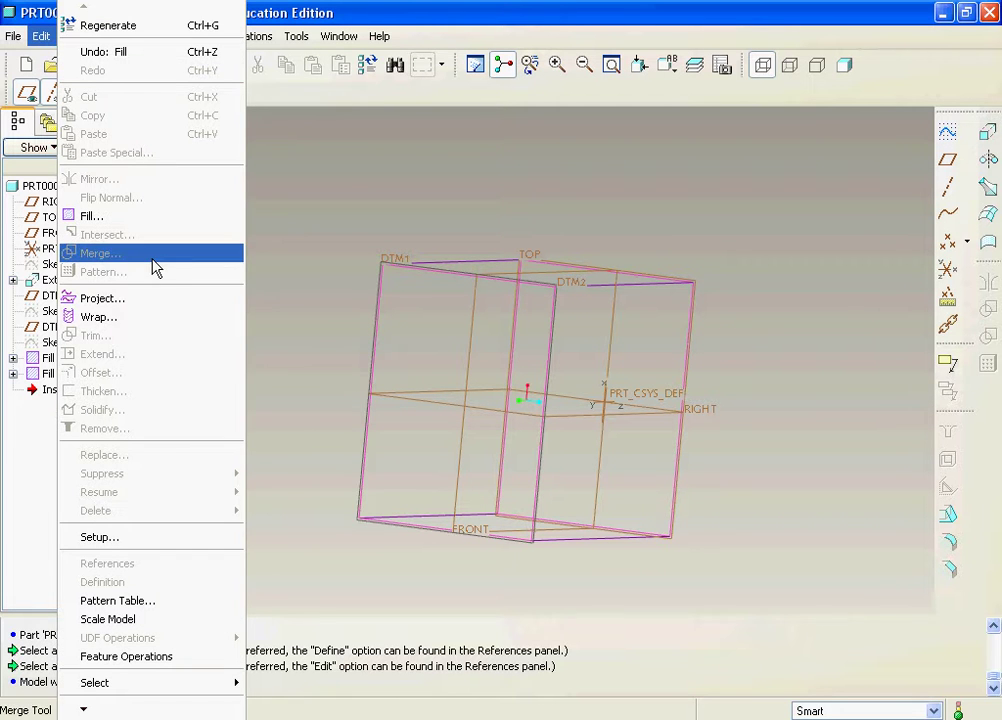
click(705, 206)
- Merge the extruded surface quilt with the Fill 2 surface
click(593, 320)
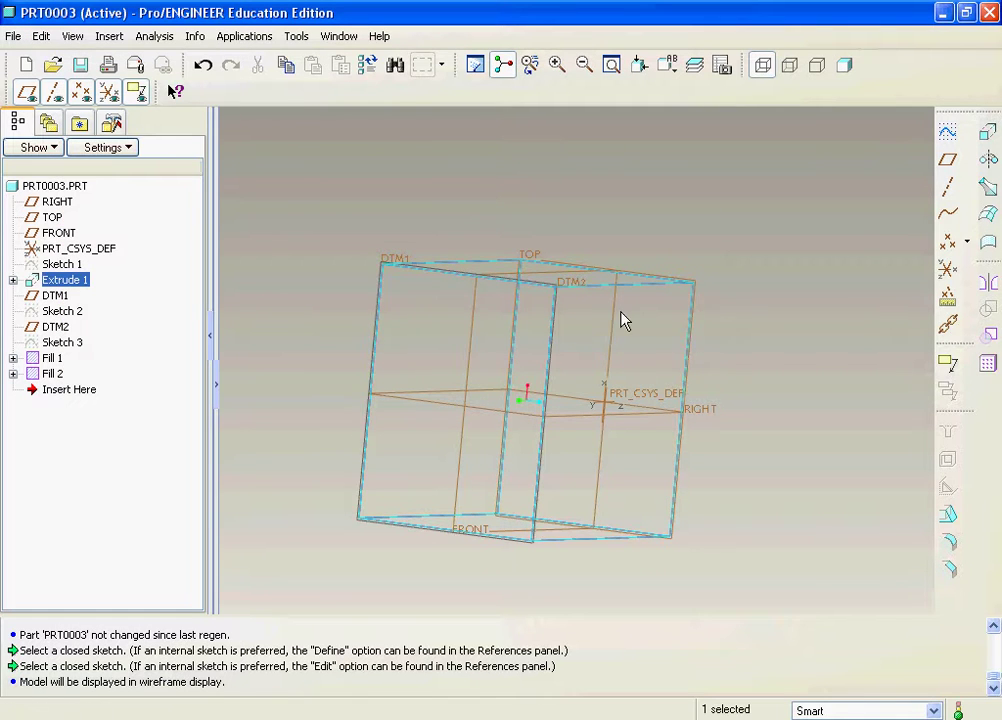
click(622, 320)
middle_drag(664, 233, 670, 222)
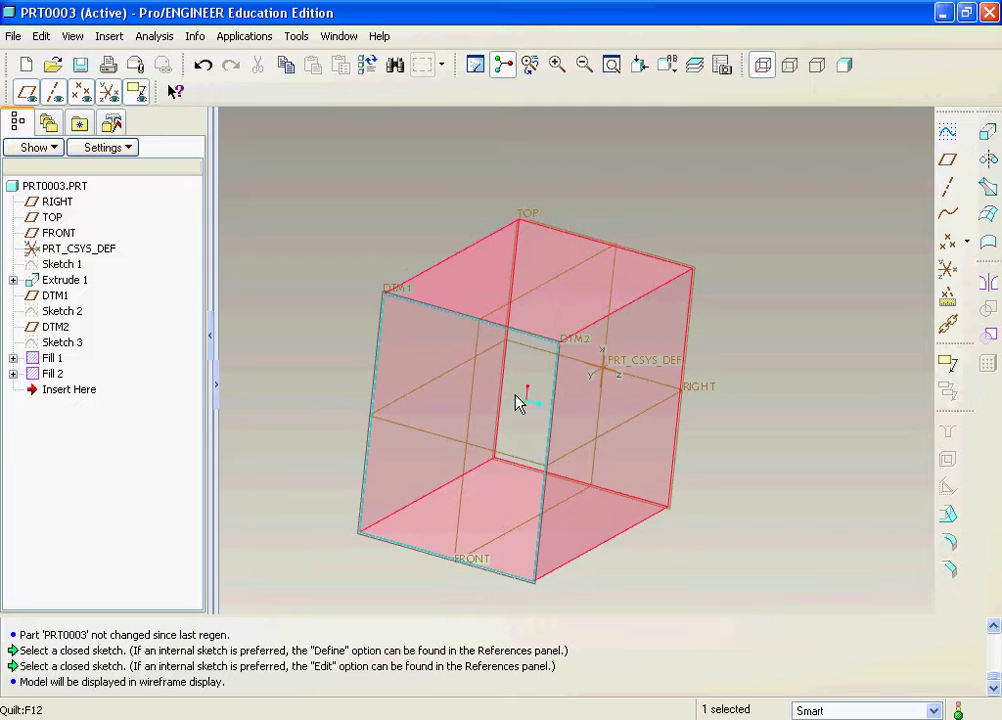
ctrl+click(517, 403)
click(42, 36)
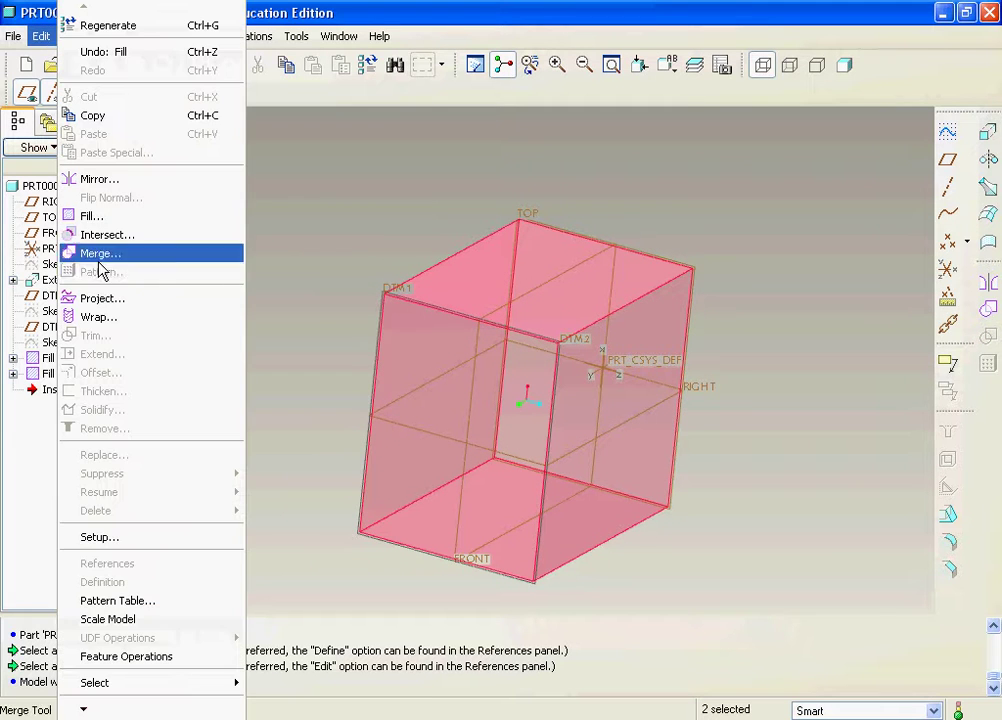
click(104, 257)
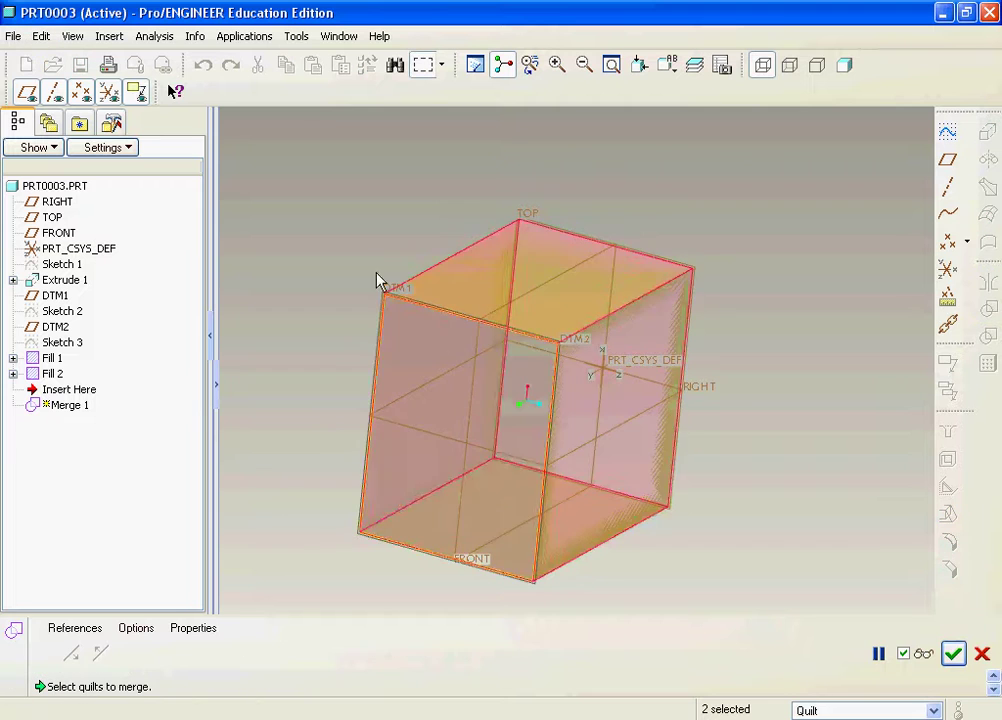
mouse_move(563, 323)
middle_down()
mouse_move(535, 311)
mouse_move(546, 331)
middle_up()
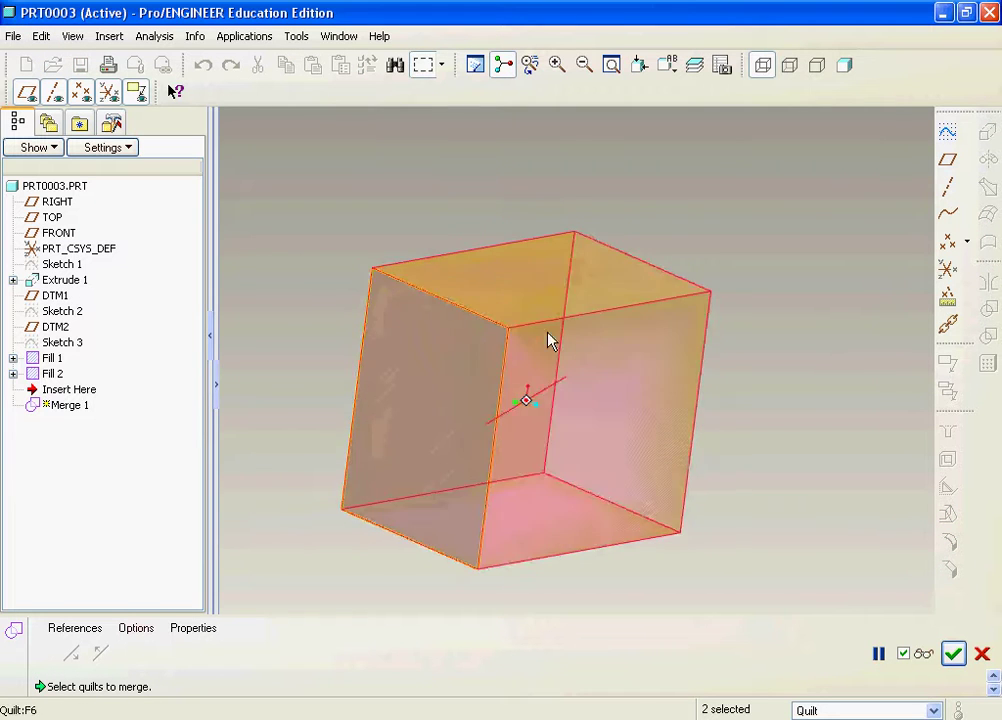
scroll(546, 331, up, 5)
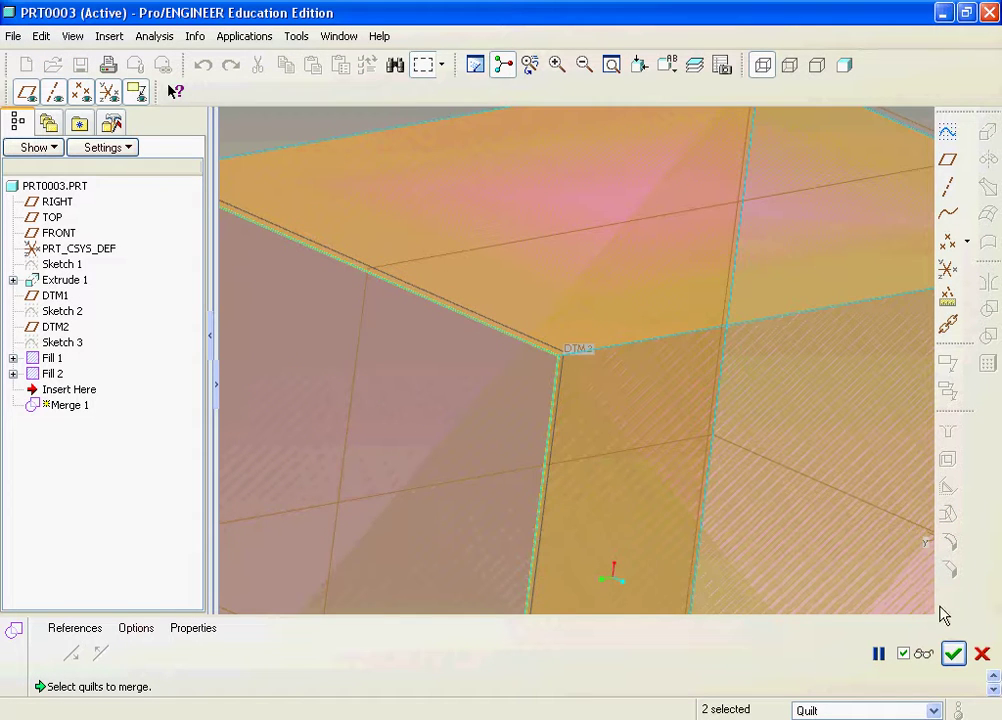
click(953, 655)
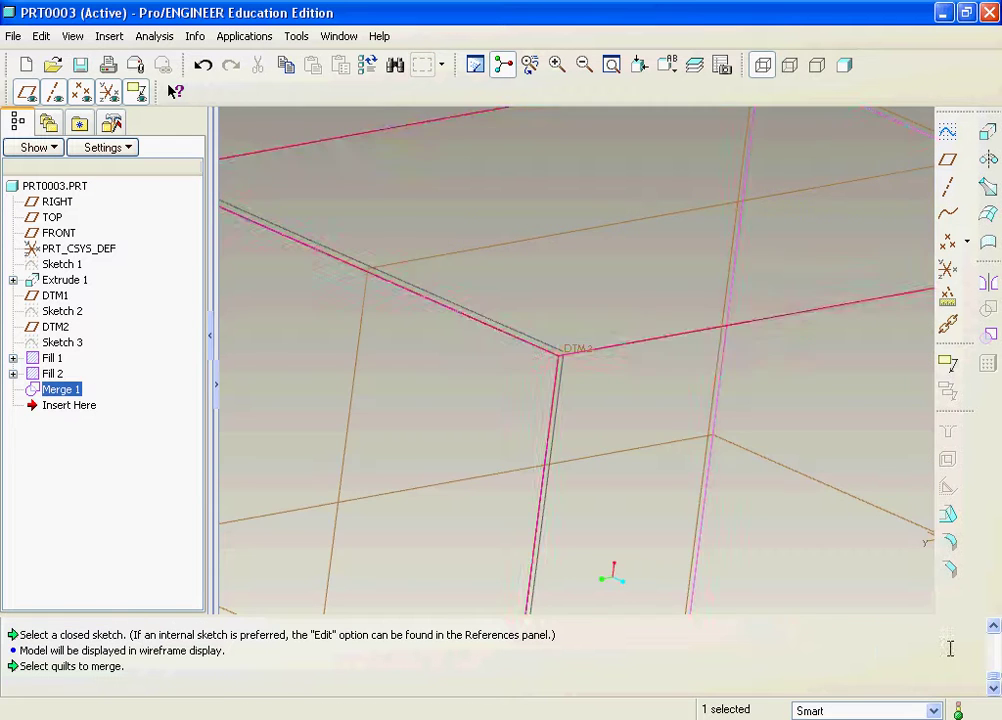
- Examine the corners at both ends of the box to compare the merged and unmerged edges
scroll(635, 425, down, 5)
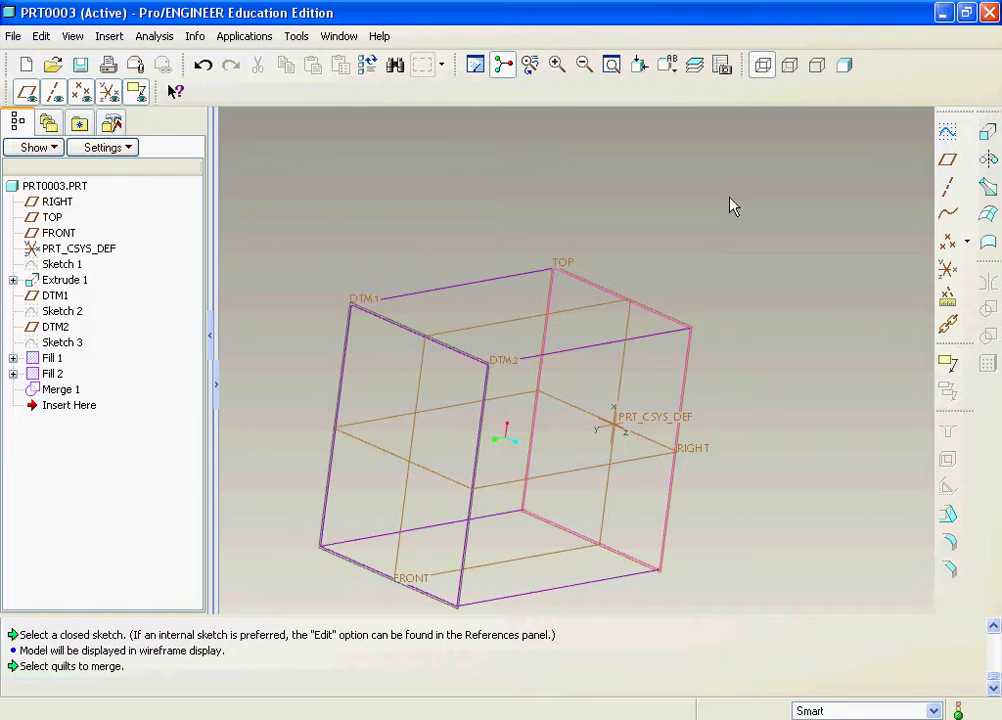
scroll(465, 396, up, 6)
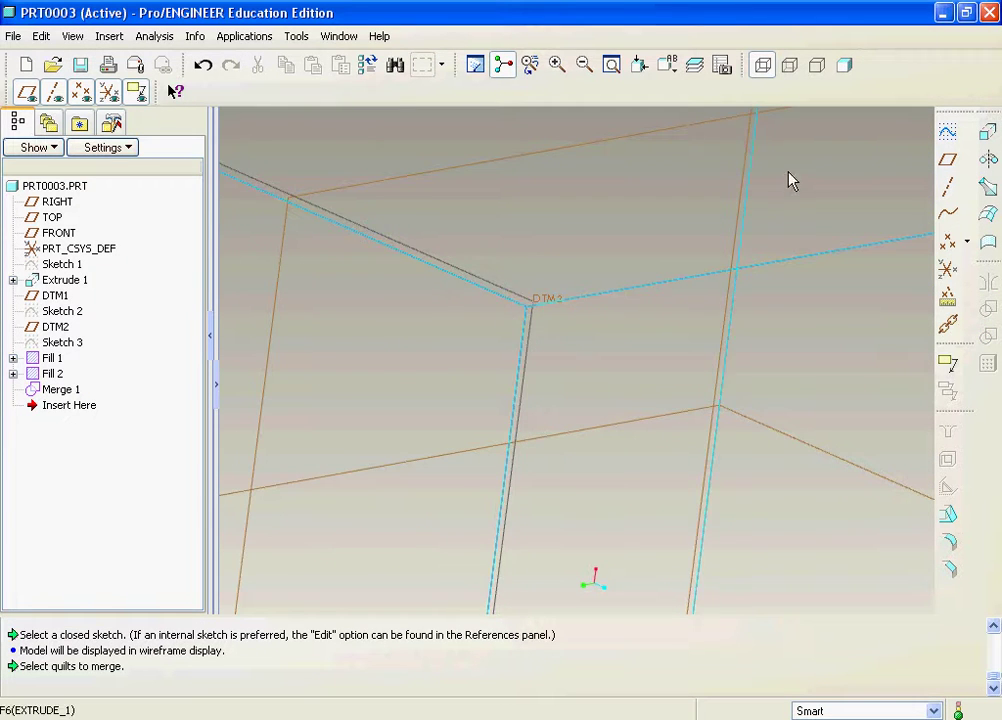
scroll(700, 309, down, 5)
scroll(718, 148, up, 6)
scroll(708, 170, up, 2)
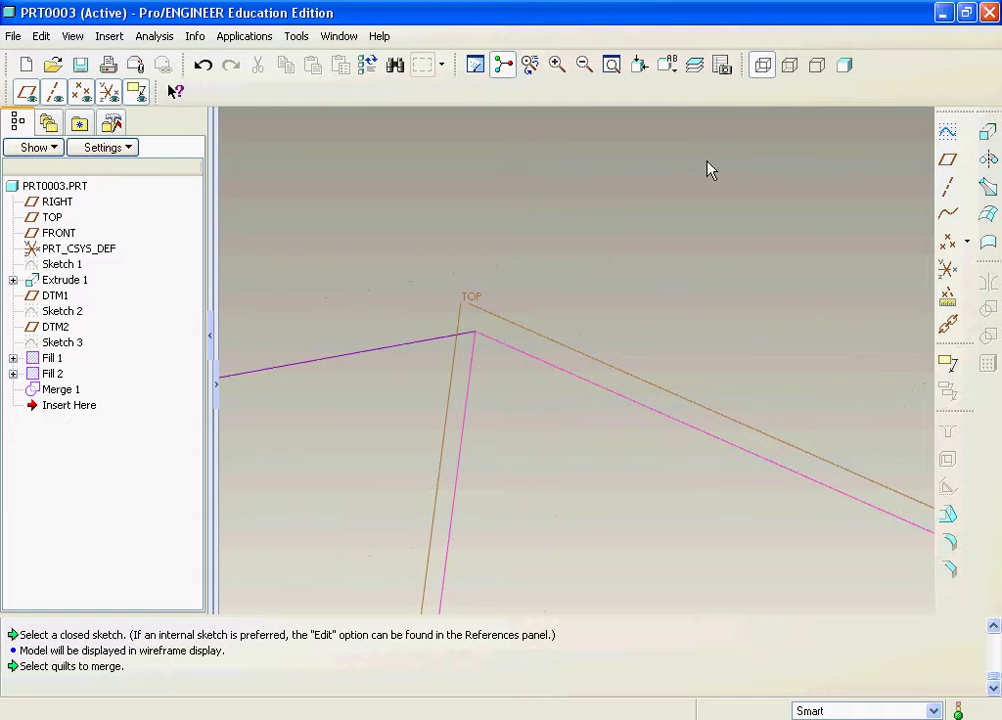
scroll(745, 179, down, 5)
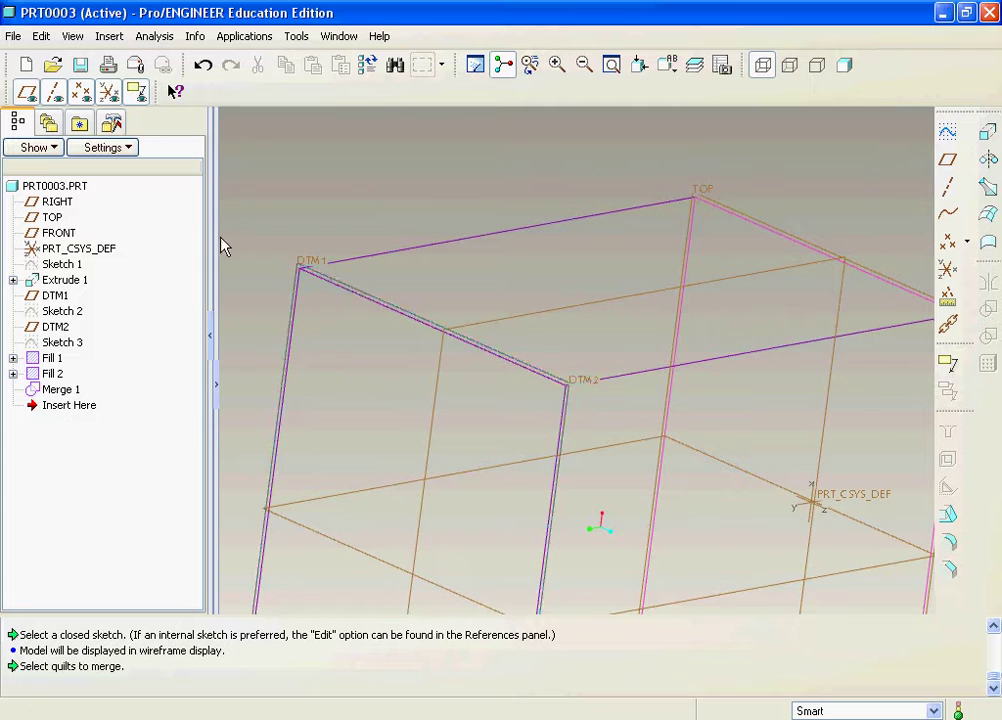
scroll(286, 297, up, 4)
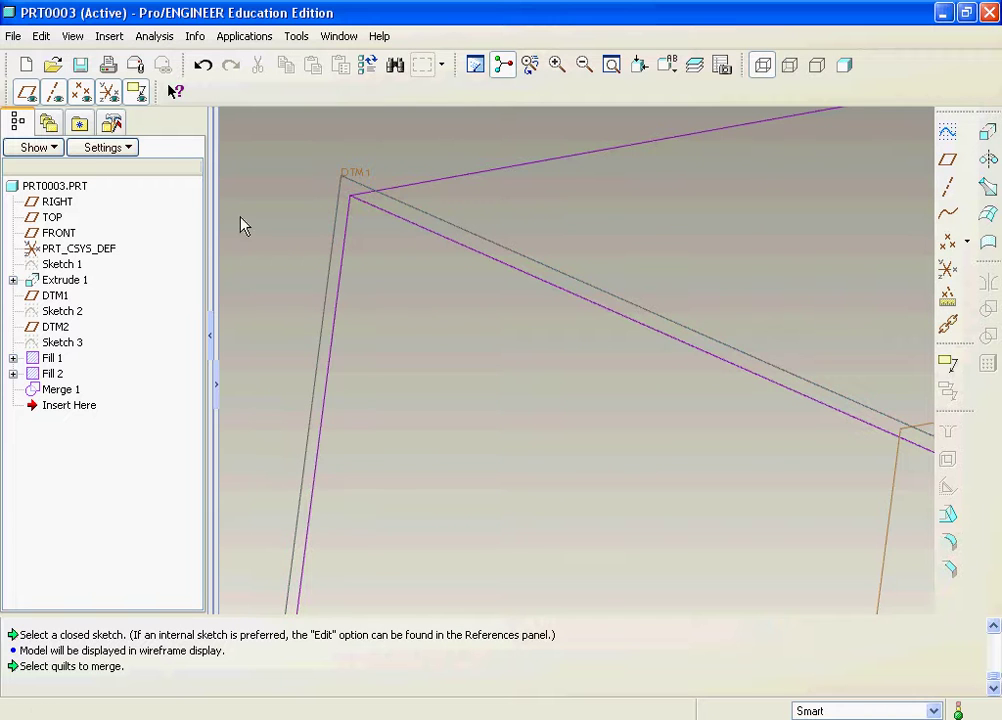
scroll(405, 291, down, 6)
- Merge the extruded quilt with the Fill 1 surface at the TOP plane end
mouse_move(690, 314)
middle_down()
mouse_move(561, 280)
mouse_move(561, 262)
mouse_move(738, 338)
mouse_move(776, 248)
mouse_move(812, 257)
mouse_move(687, 166)
mouse_move(701, 151)
middle_up()
click(738, 336)
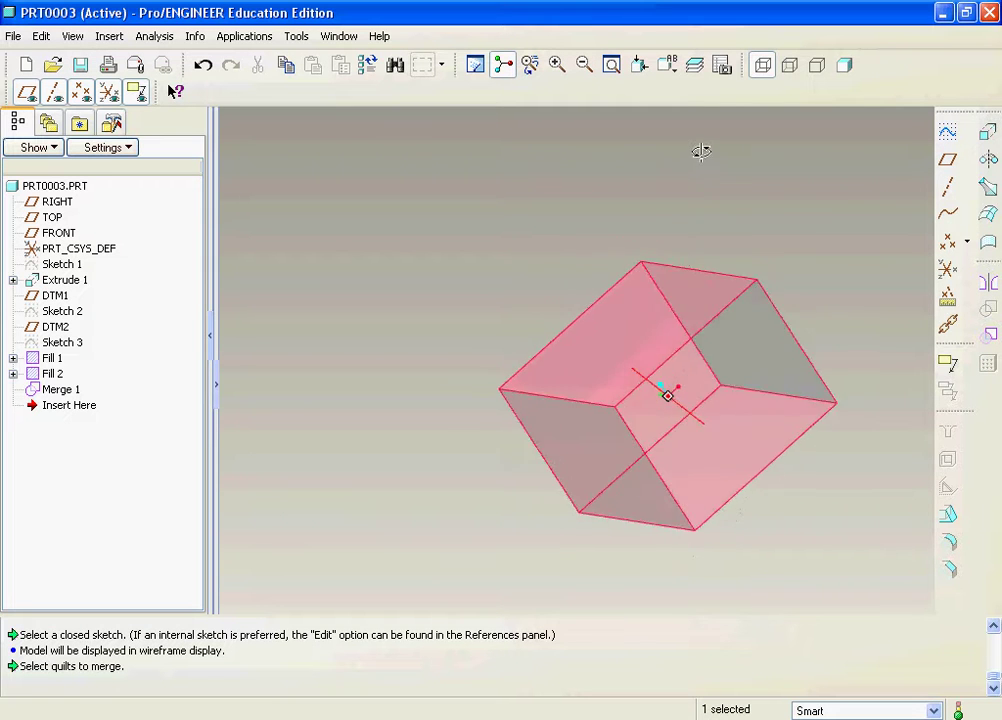
ctrl+click(776, 338)
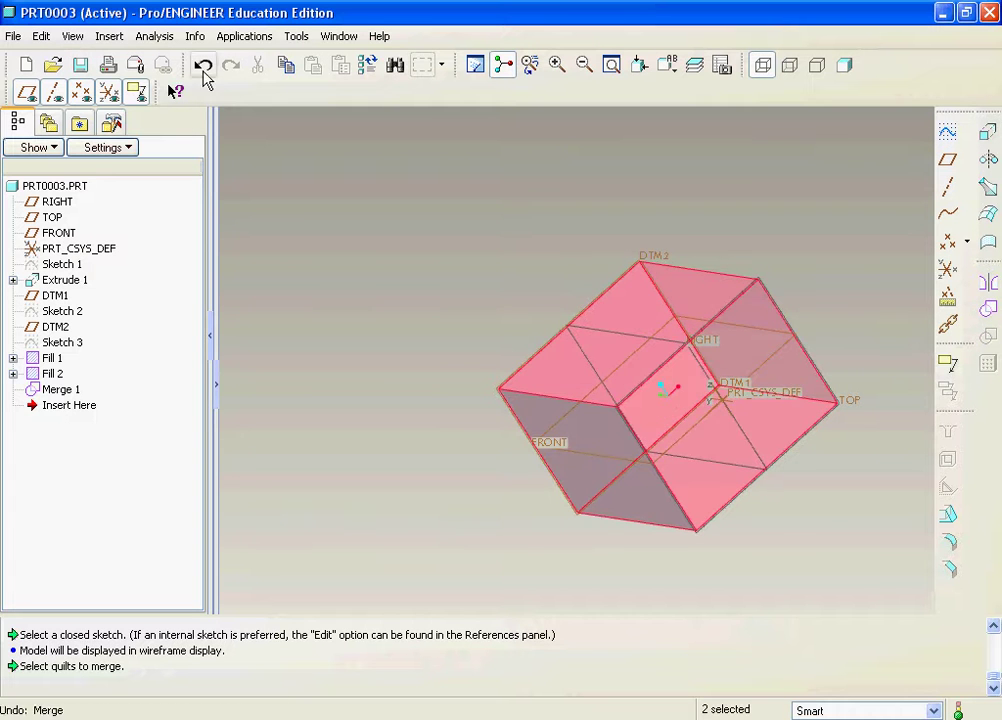
click(45, 36)
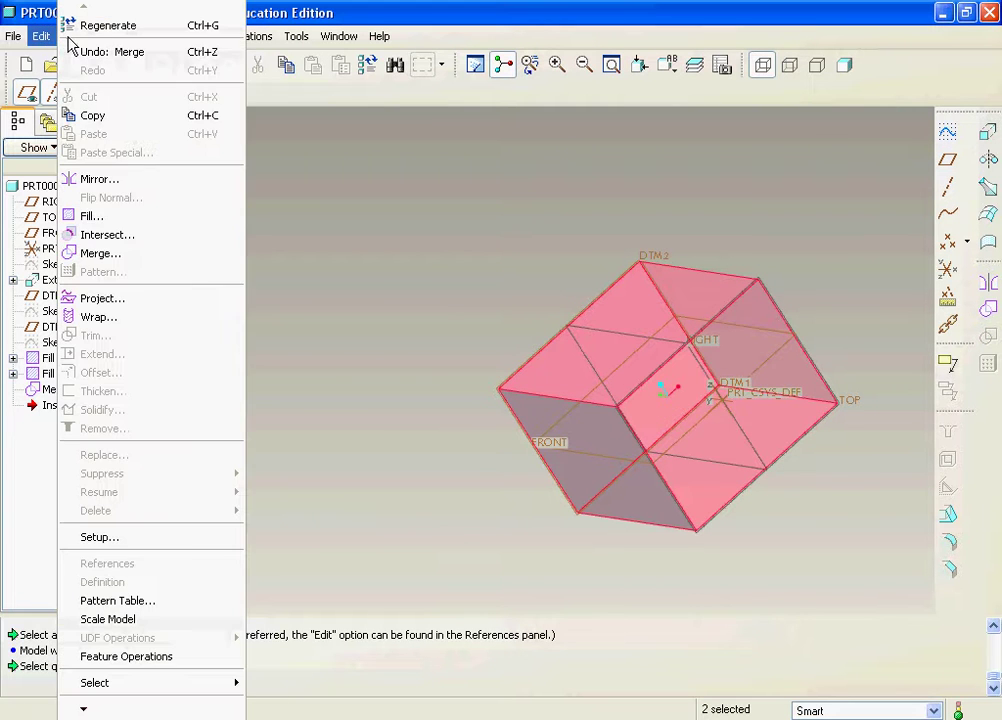
click(98, 253)
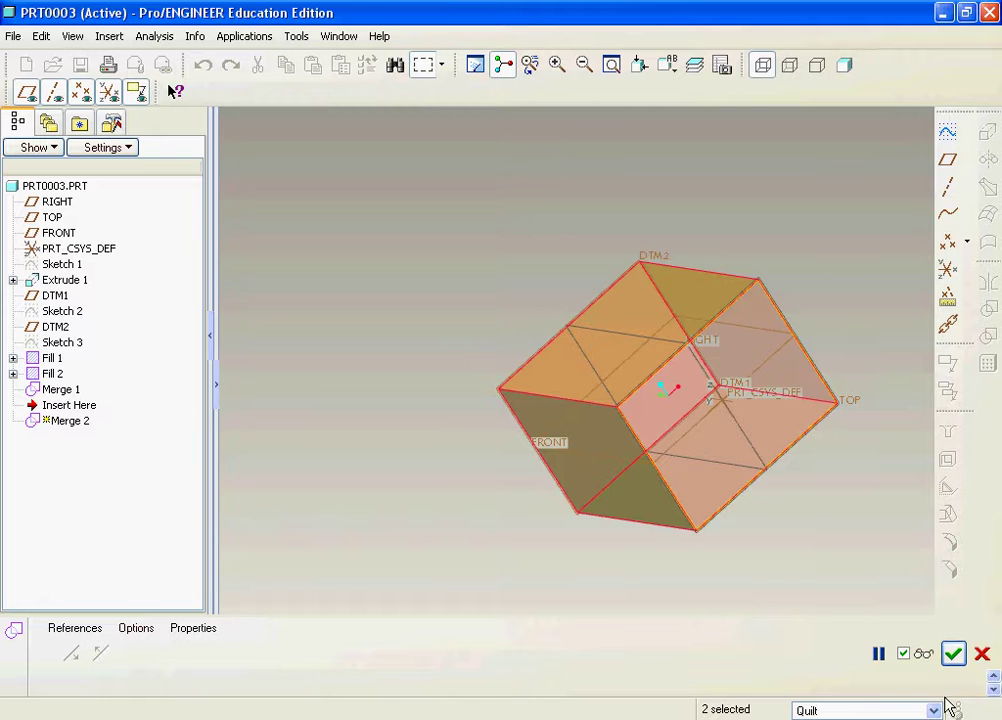
click(953, 654)
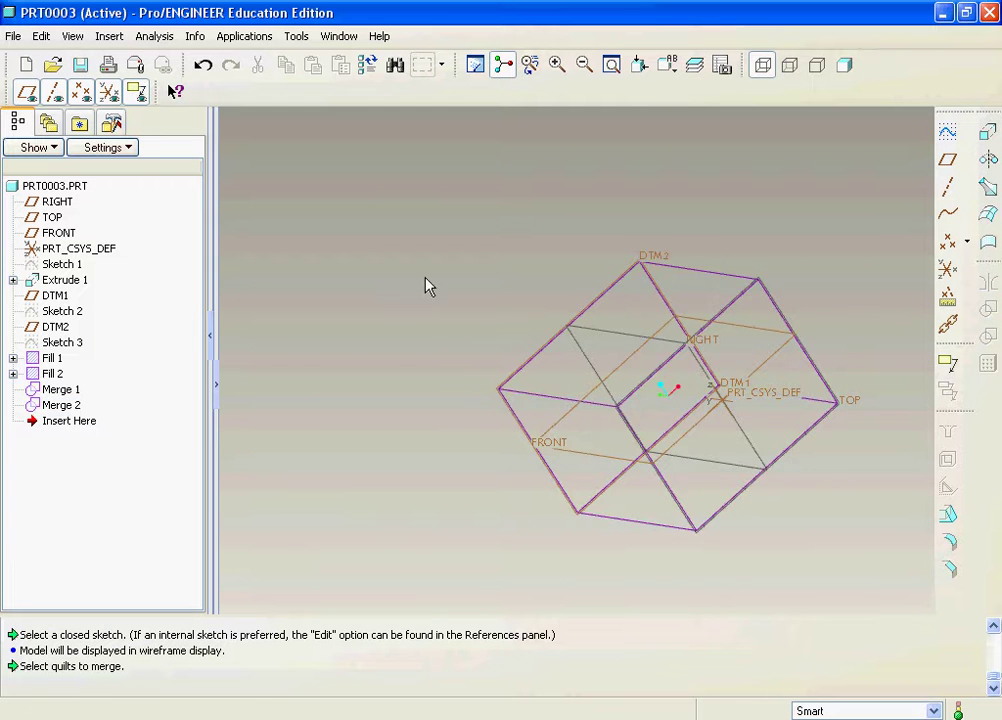
- Solidify the closed merged quilt of the extruded surface and its two fills into a solid box
scroll(703, 297, up, 5)
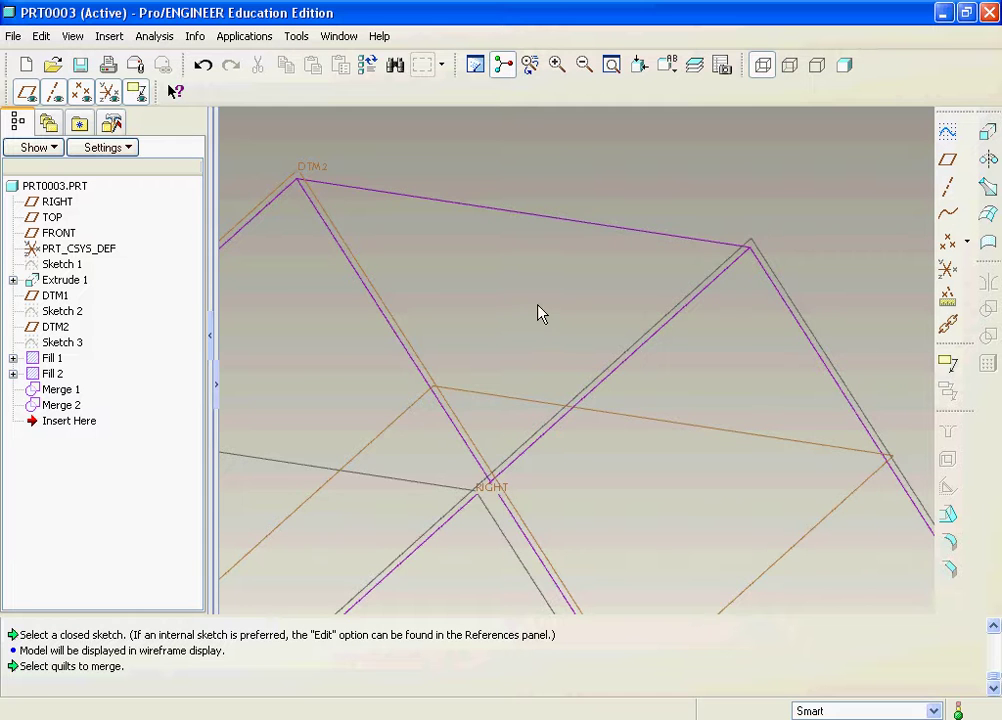
scroll(436, 262, down, 4)
middle_drag(472, 330, 491, 365)
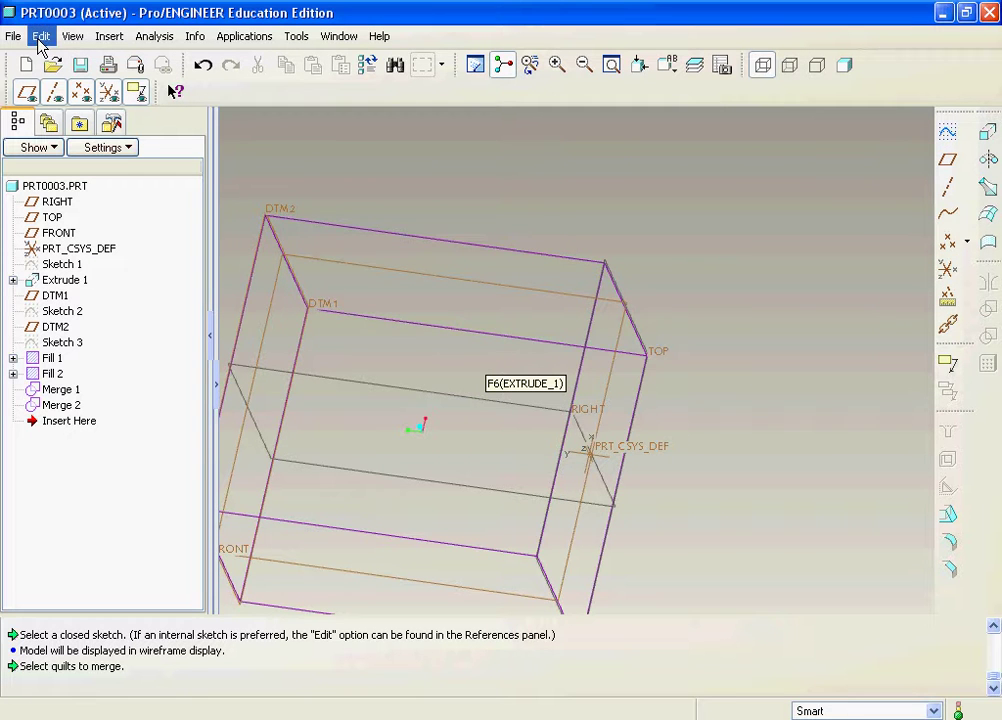
click(425, 272)
scroll(592, 270, down, 5)
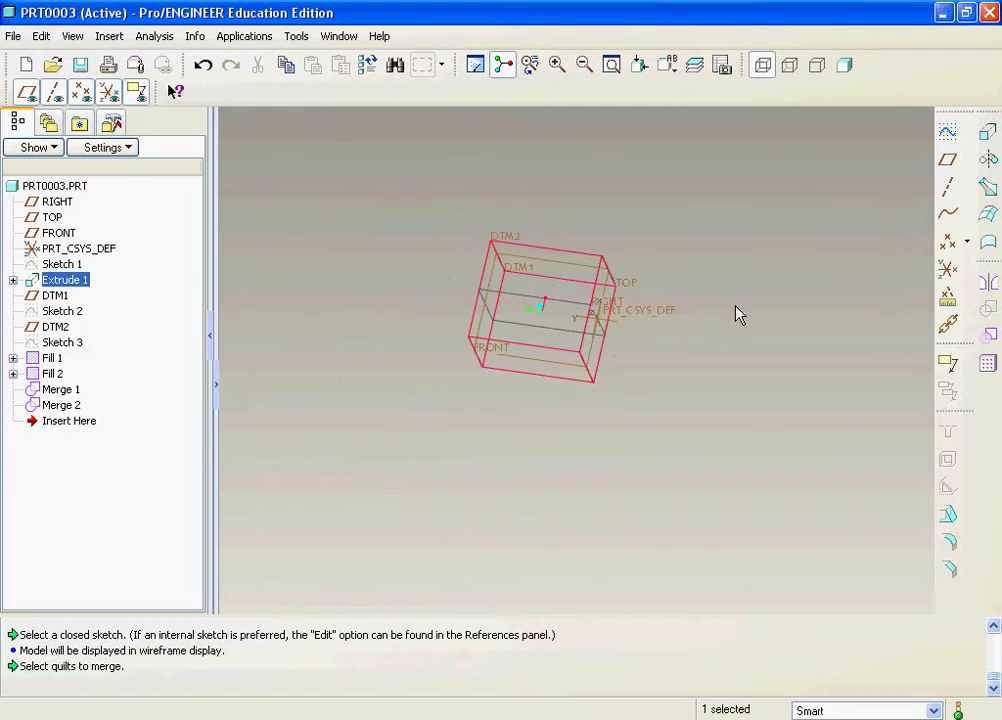
click(555, 291)
scroll(650, 278, up, 2)
middle_drag(650, 278, 560, 128)
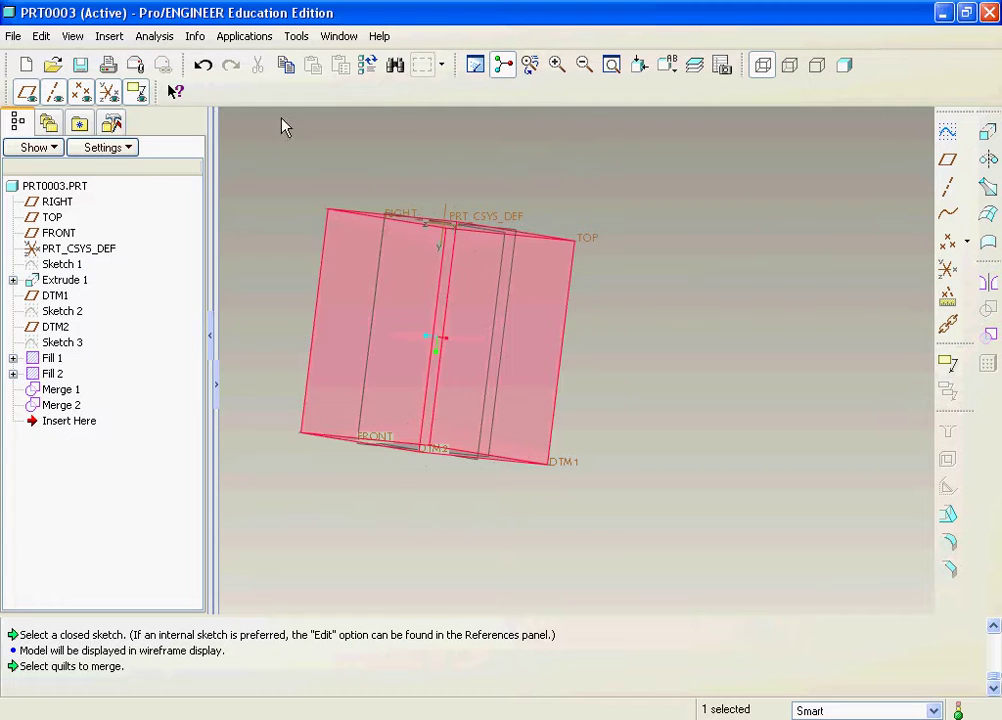
click(41, 36)
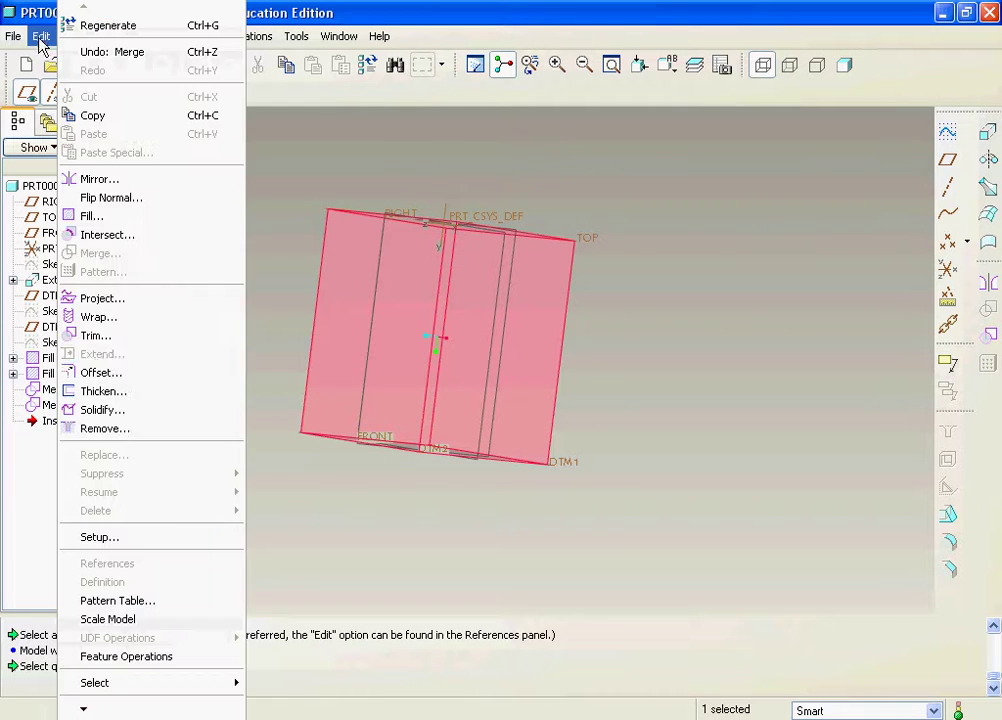
click(126, 418)
middle_drag(459, 416, 421, 441)
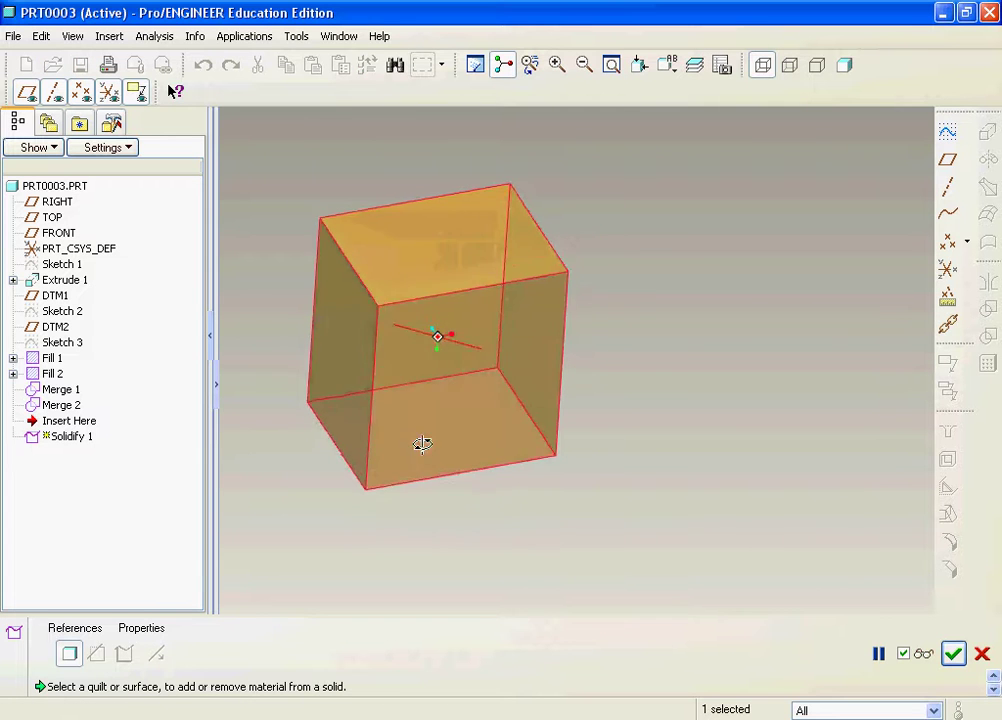
click(956, 655)
mouse_move(673, 465)
middle_down()
mouse_move(653, 486)
mouse_move(642, 476)
mouse_move(678, 483)
middle_up()
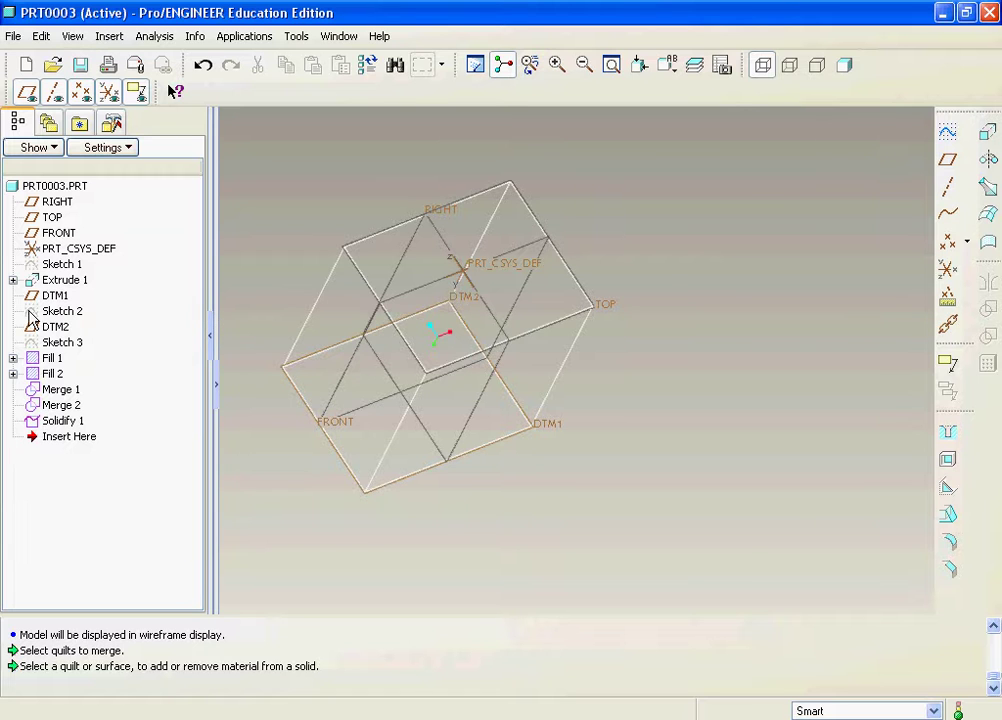
- Delete the Solidify 1 and Merge 2 features from the part
click(52, 421)
ctrl+click(62, 405)
right_click(66, 404)
click(90, 410)
click(458, 410)
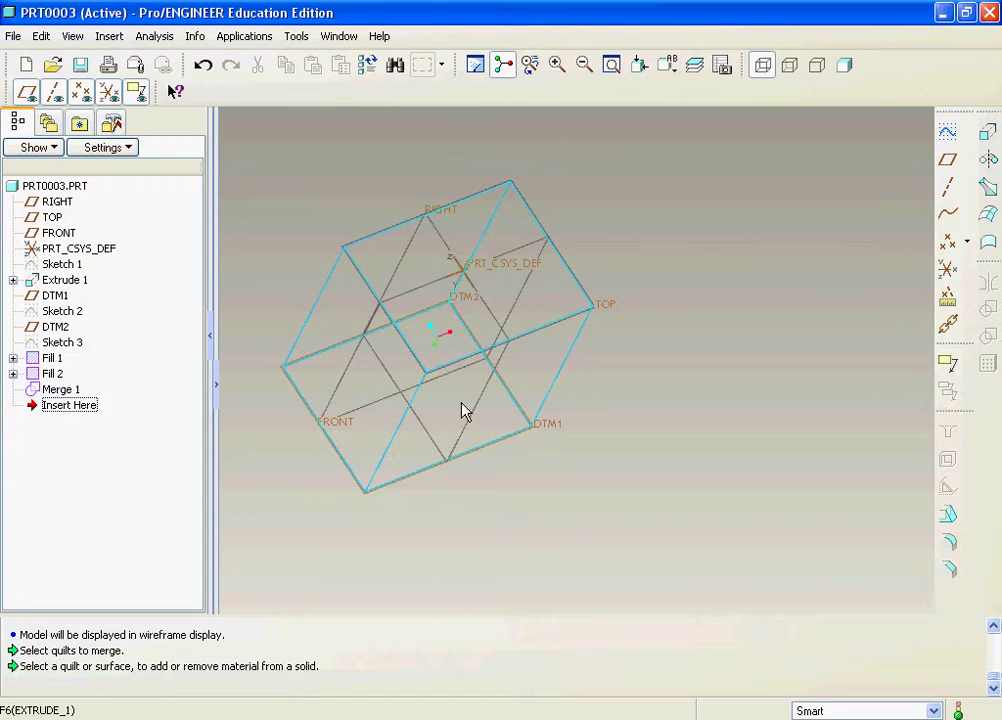
middle_drag(532, 407, 451, 277)
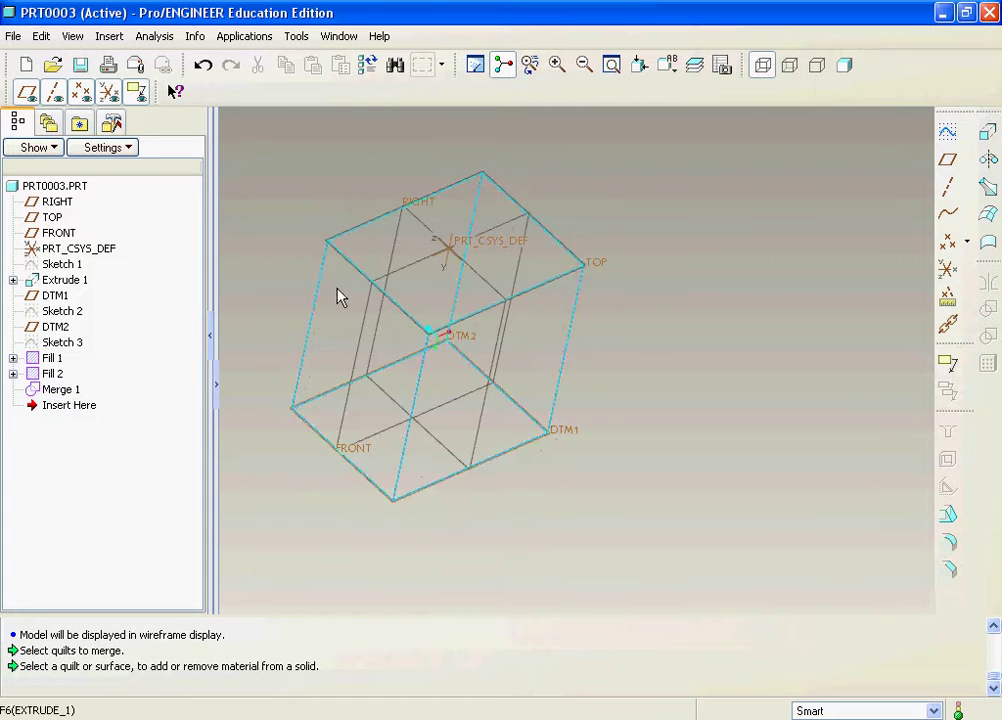
click(44, 374)
right_click(55, 376)
click(82, 382)
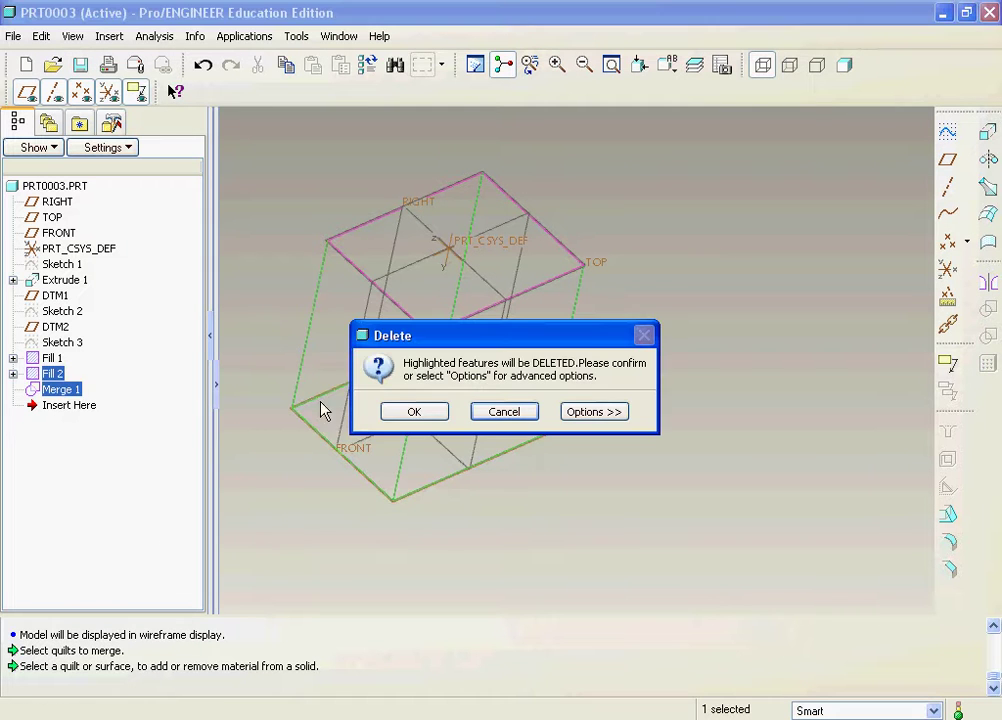
click(529, 415)
- Delete the Fill 1 surface to reopen the TOP plane end of the box
click(50, 358)
right_click(50, 360)
click(72, 372)
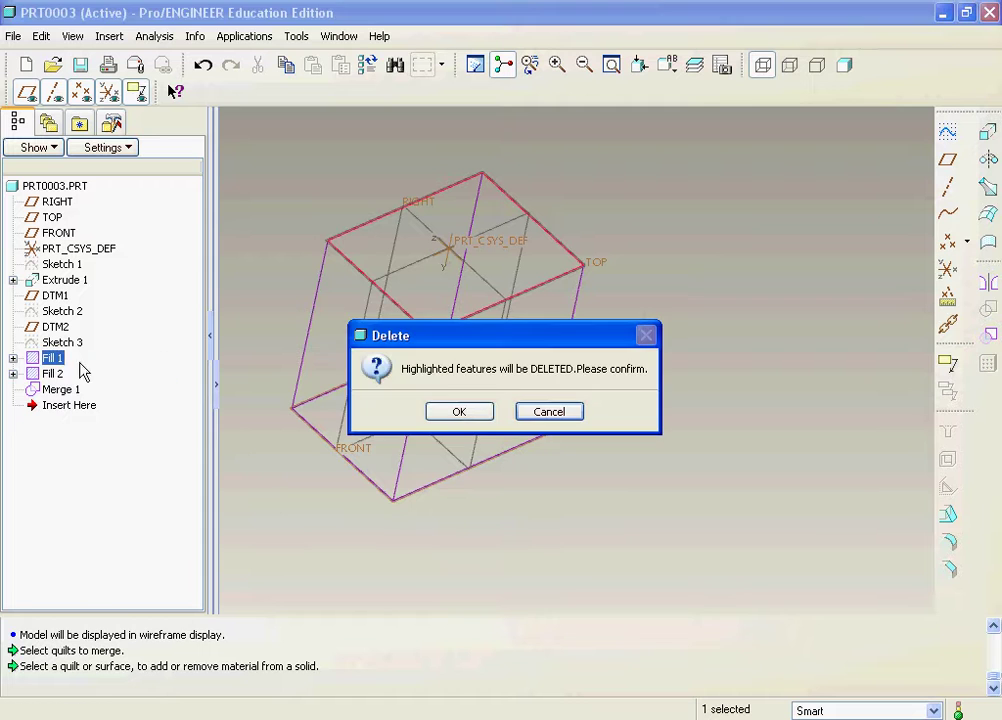
click(456, 411)
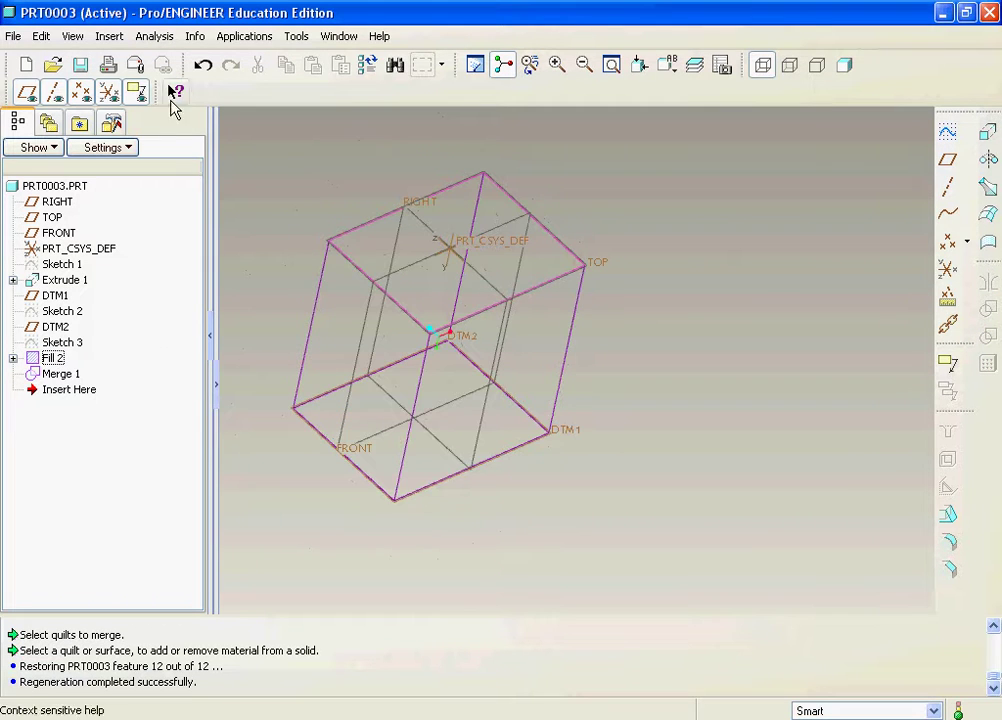
- Shade the model and set up a Thicken on the open-ended quilt, 5 thick and flipped toward the inside
click(371, 253)
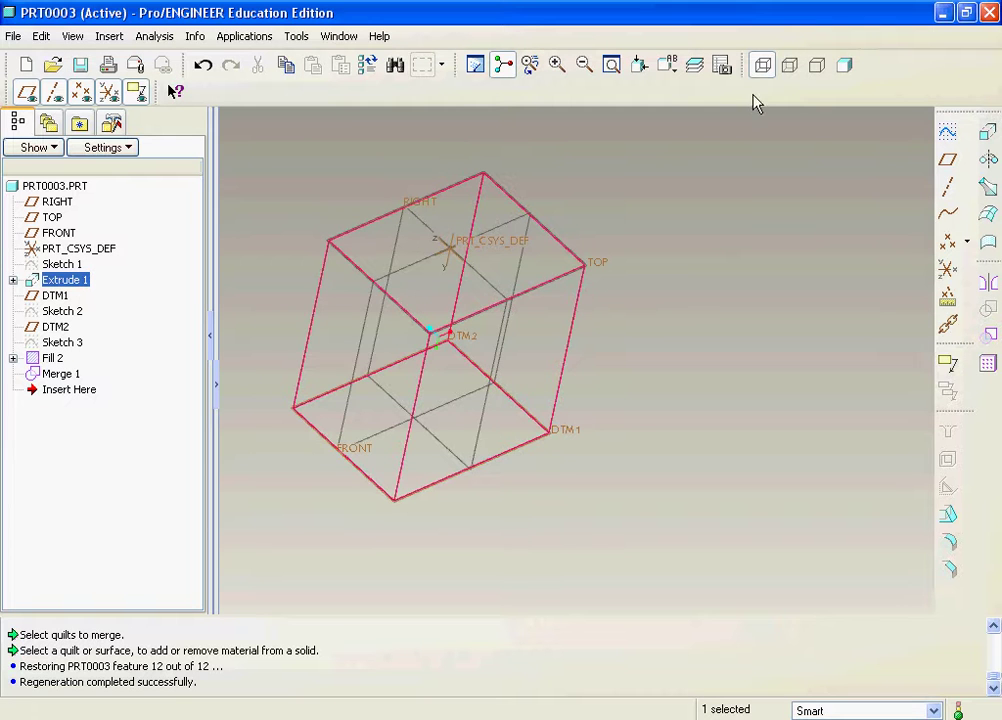
click(845, 66)
mouse_move(731, 246)
middle_down()
mouse_move(707, 262)
mouse_move(736, 262)
mouse_move(758, 286)
mouse_move(843, 277)
mouse_move(765, 224)
mouse_move(762, 236)
middle_up()
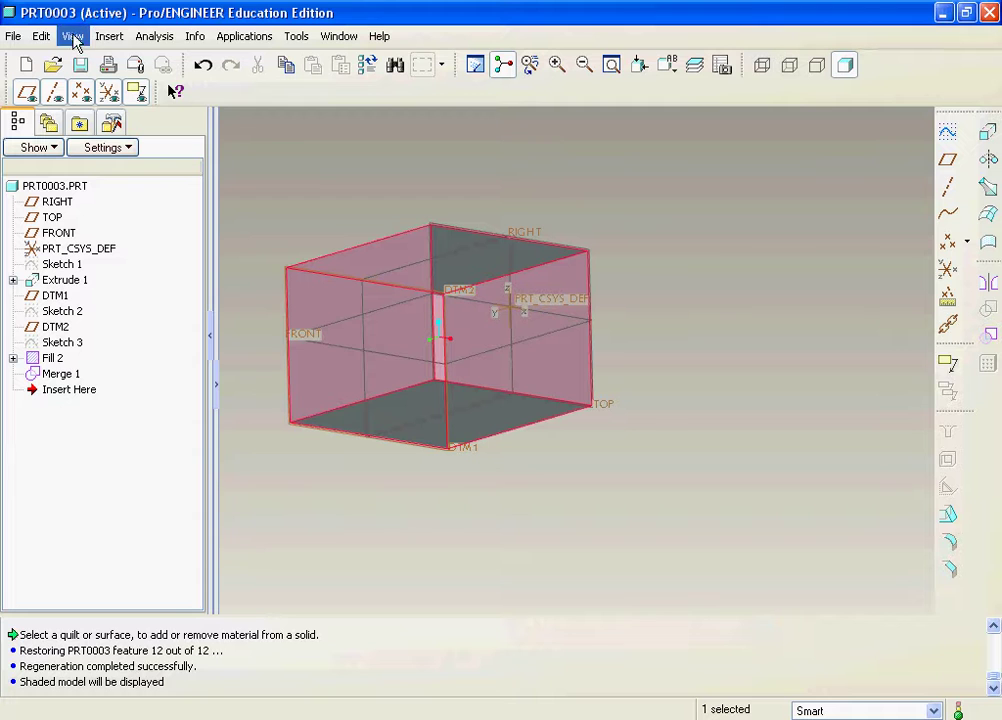
click(41, 36)
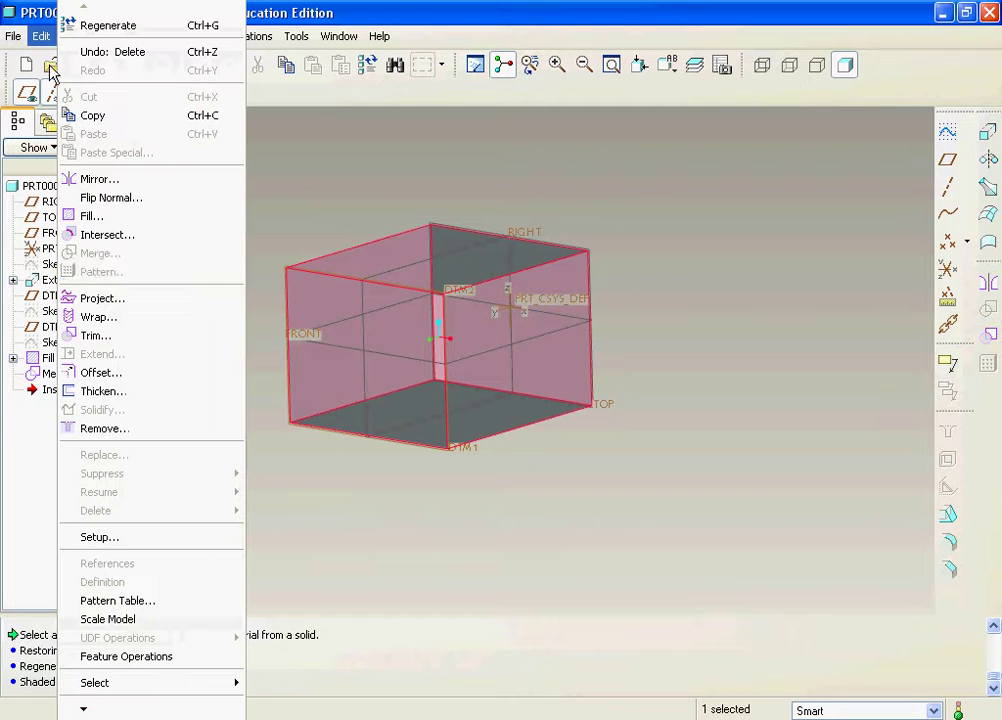
click(103, 391)
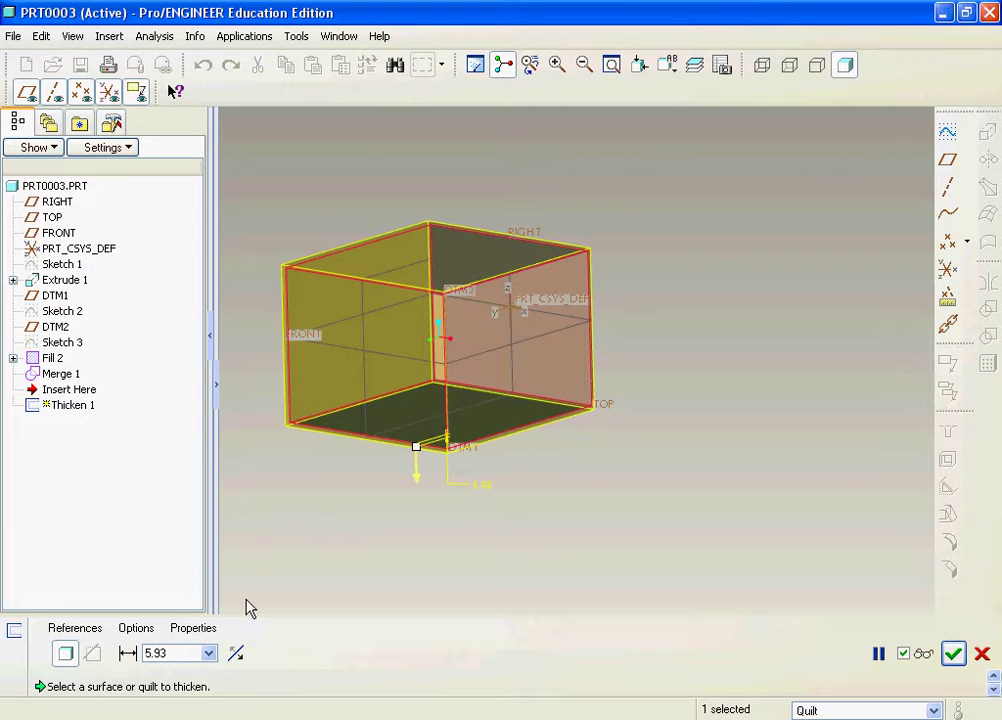
double_click(146, 652)
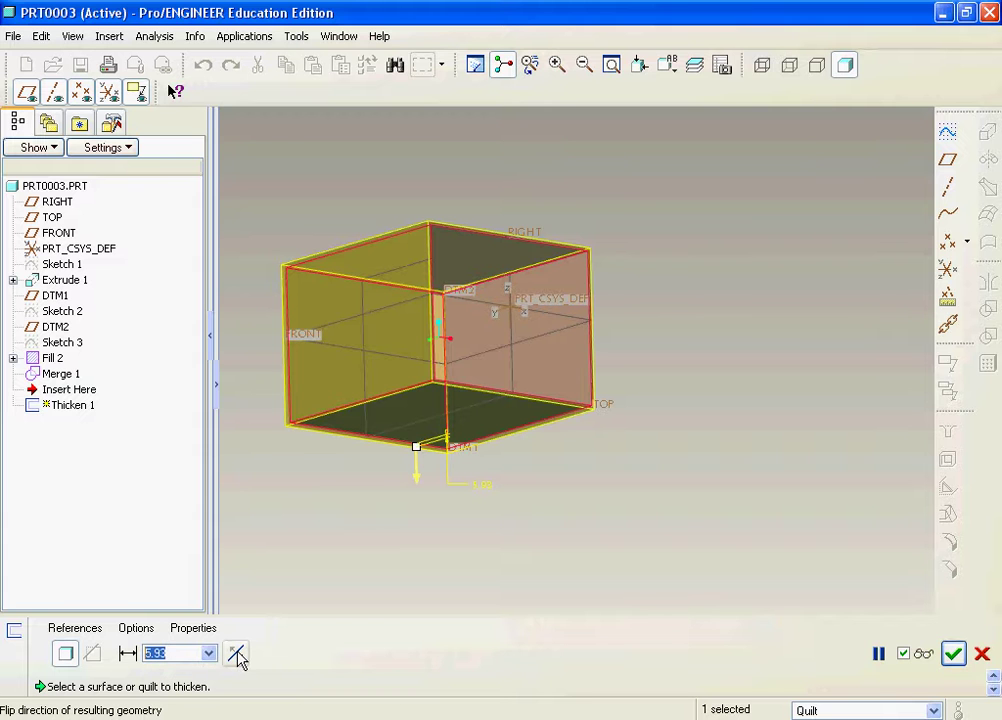
text(5)
key(Return)
middle_drag(380, 372, 317, 390)
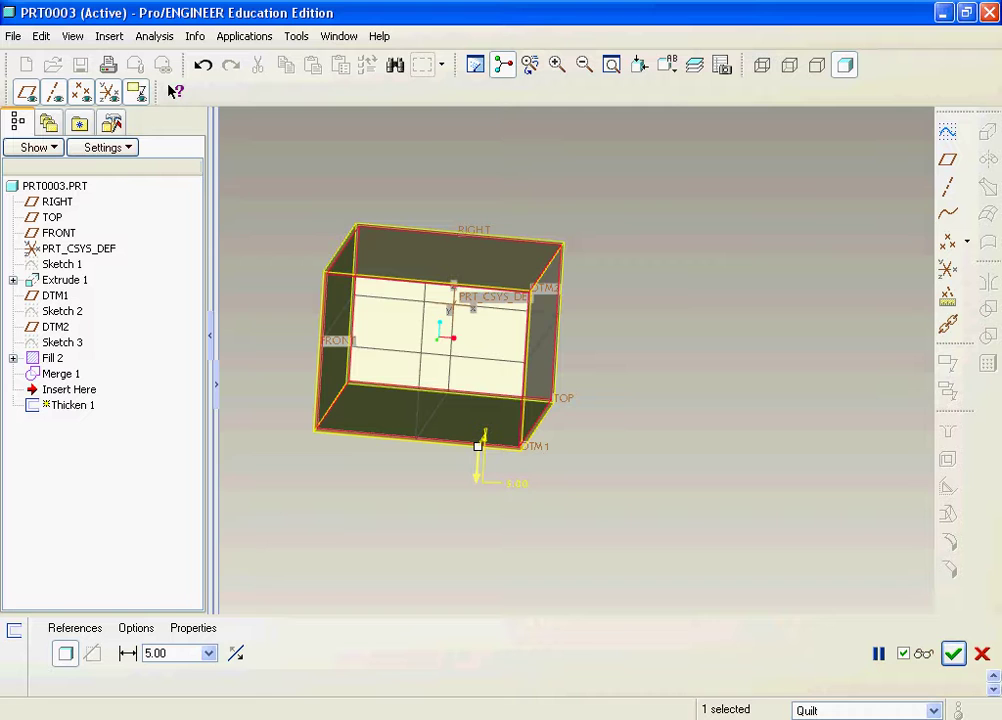
click(236, 655)
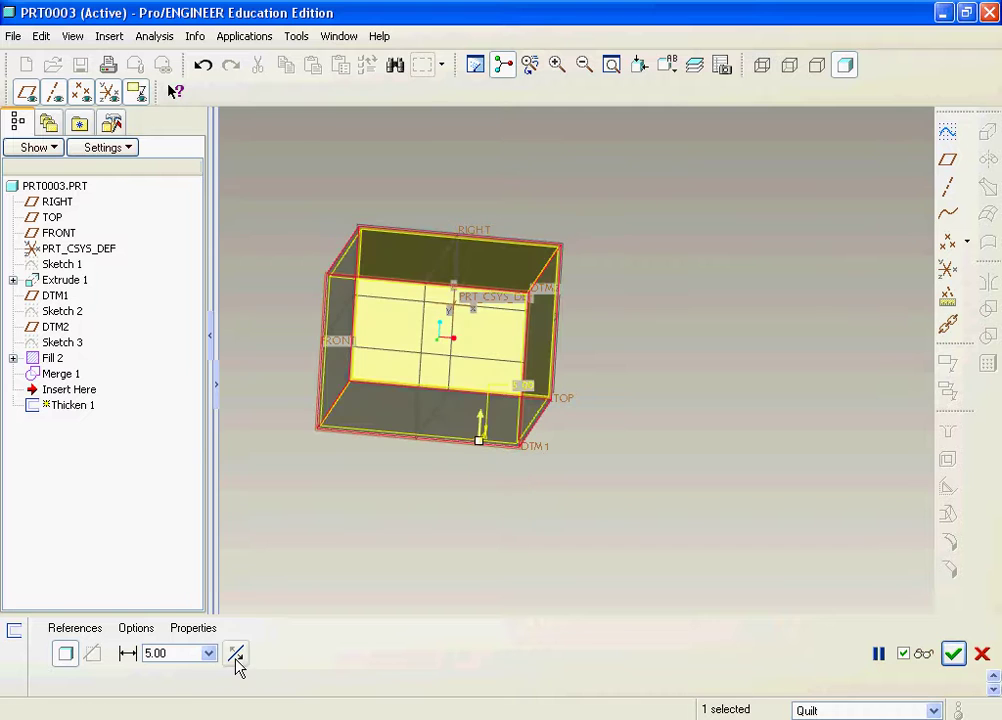
- Preview the thickened walls in wireframe display and complete the Thicken feature
click(923, 653)
middle_drag(476, 430, 560, 340)
click(762, 65)
scroll(443, 212, up, 4)
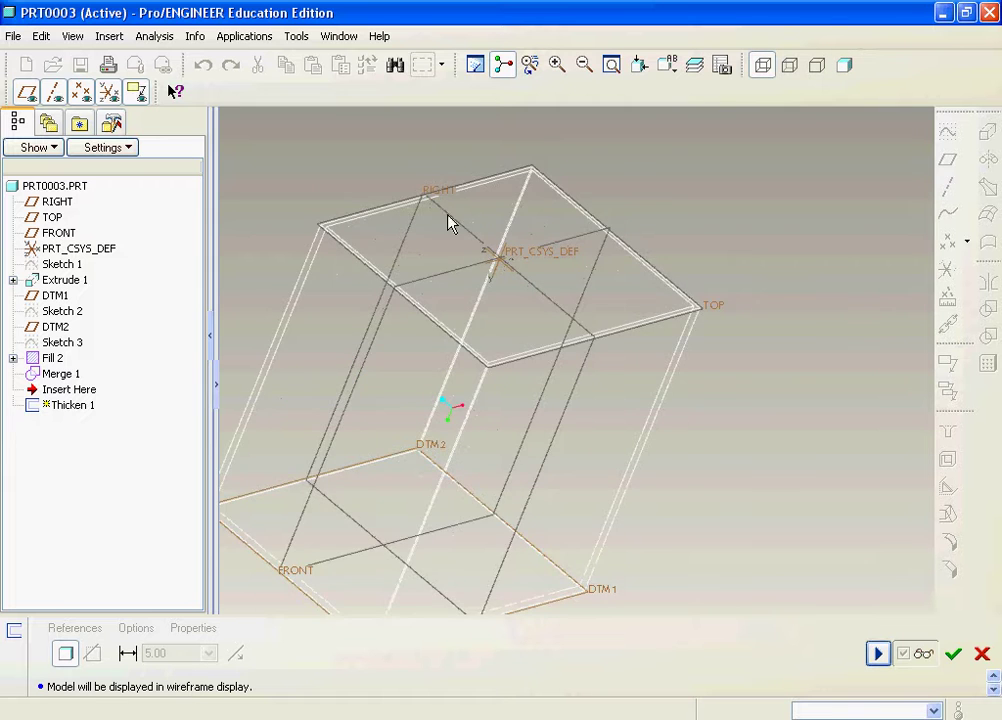
scroll(455, 233, down, 1)
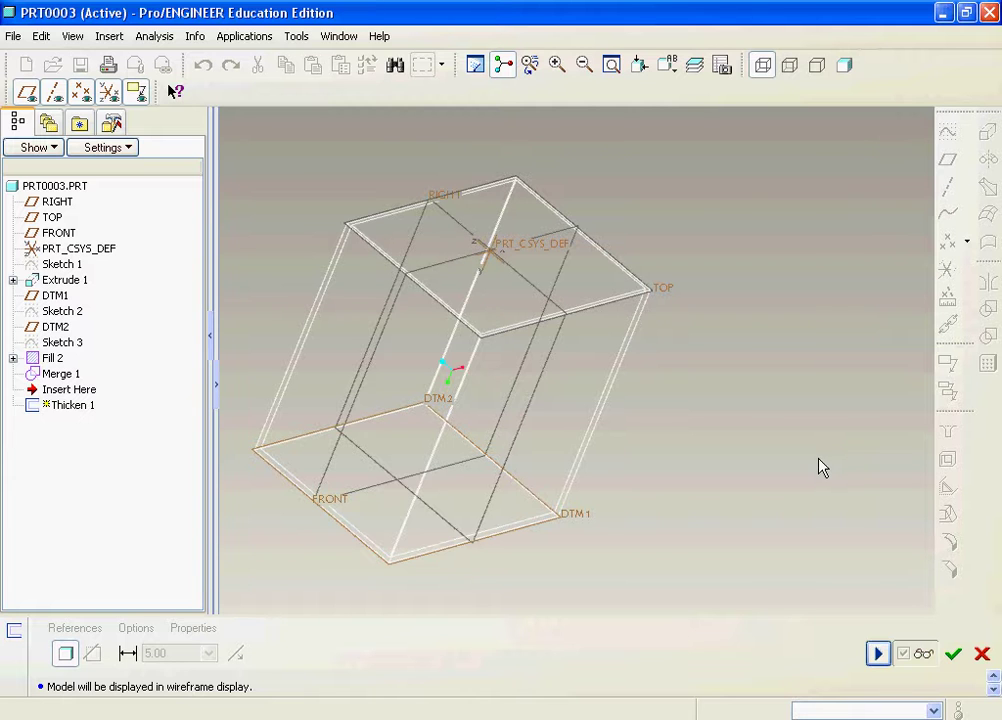
click(953, 654)
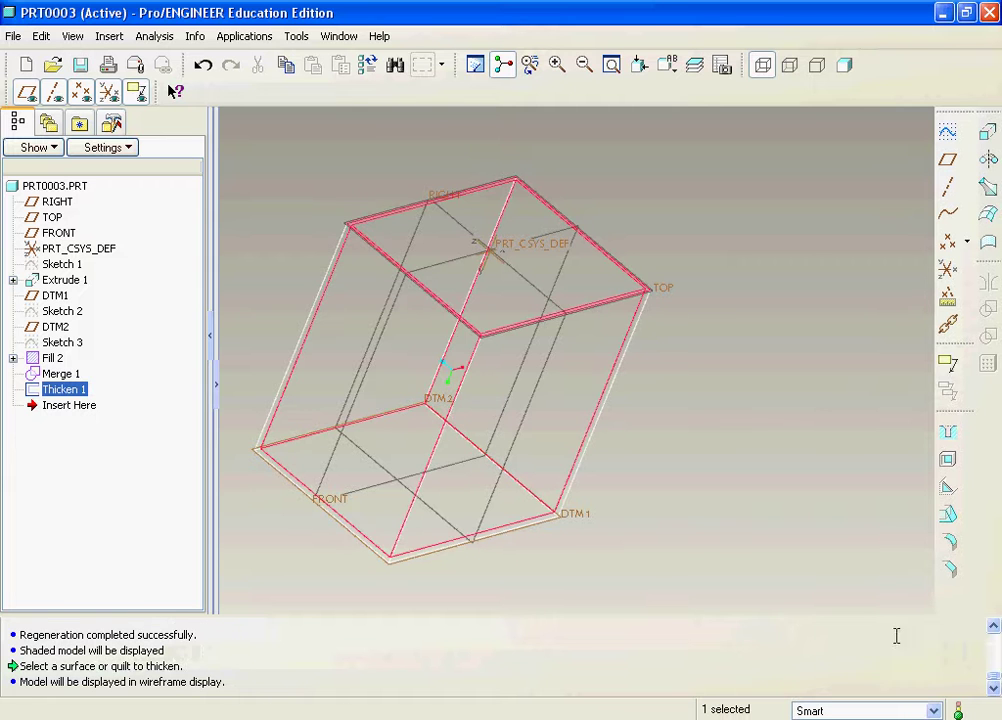
- Return the model to shaded display and examine the hollow box from several directions
click(844, 65)
mouse_move(758, 159)
middle_down()
mouse_move(664, 398)
mouse_move(703, 348)
middle_up()
middle_drag(620, 262, 740, 155)
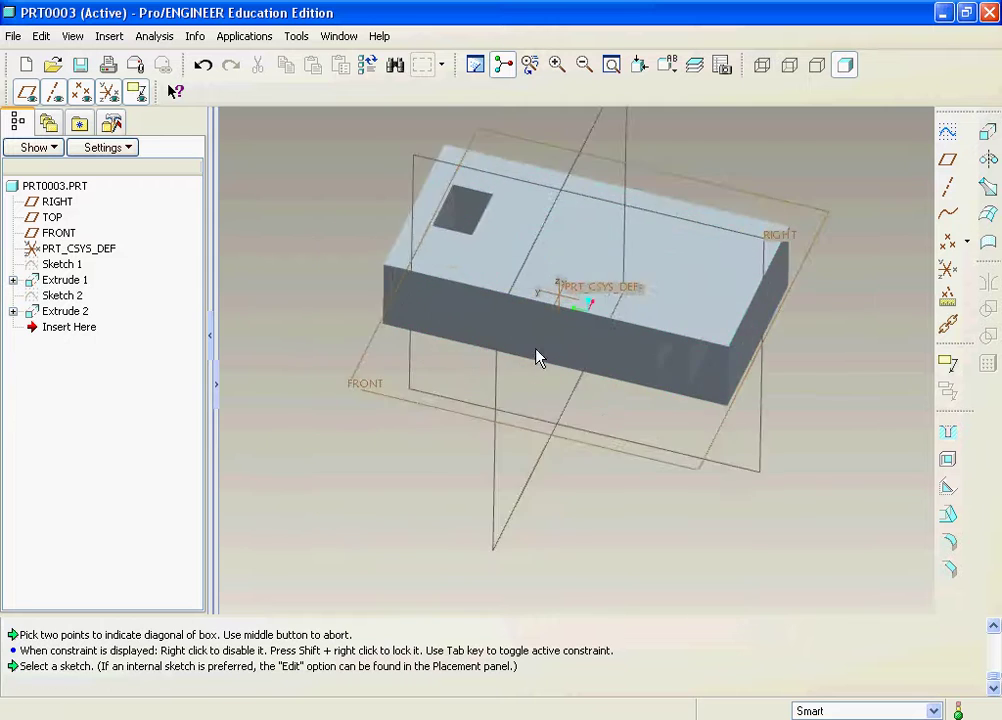
- Mirror the rectangular cut Extrude 2 about the TOP datum plane to the other half of the block
scroll(537, 358, down, 3)
scroll(503, 284, up, 5)
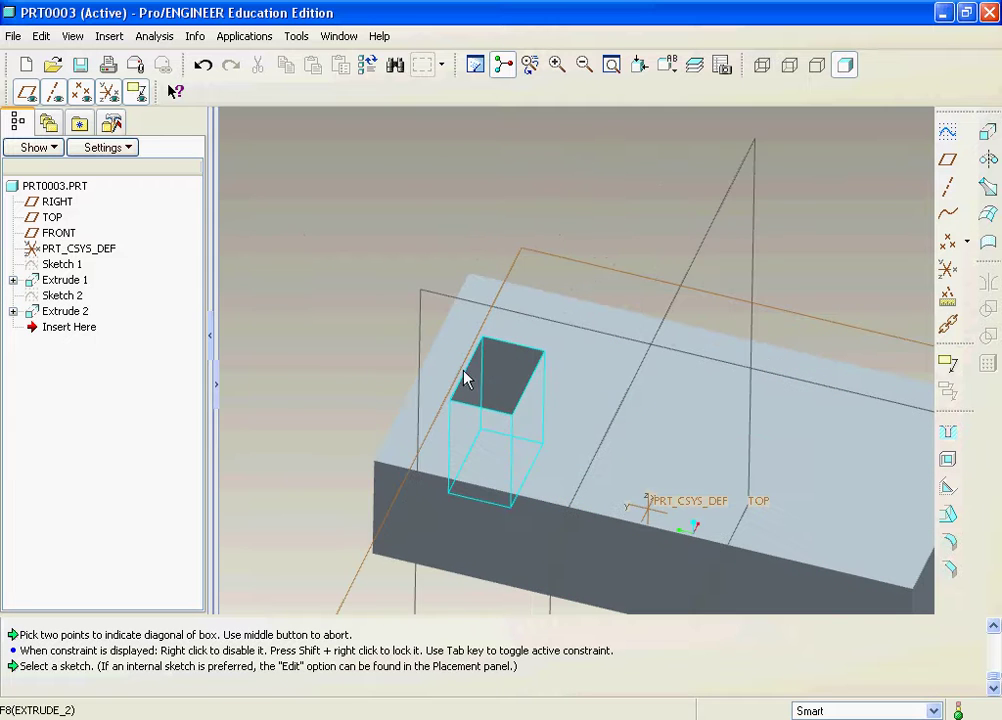
click(64, 311)
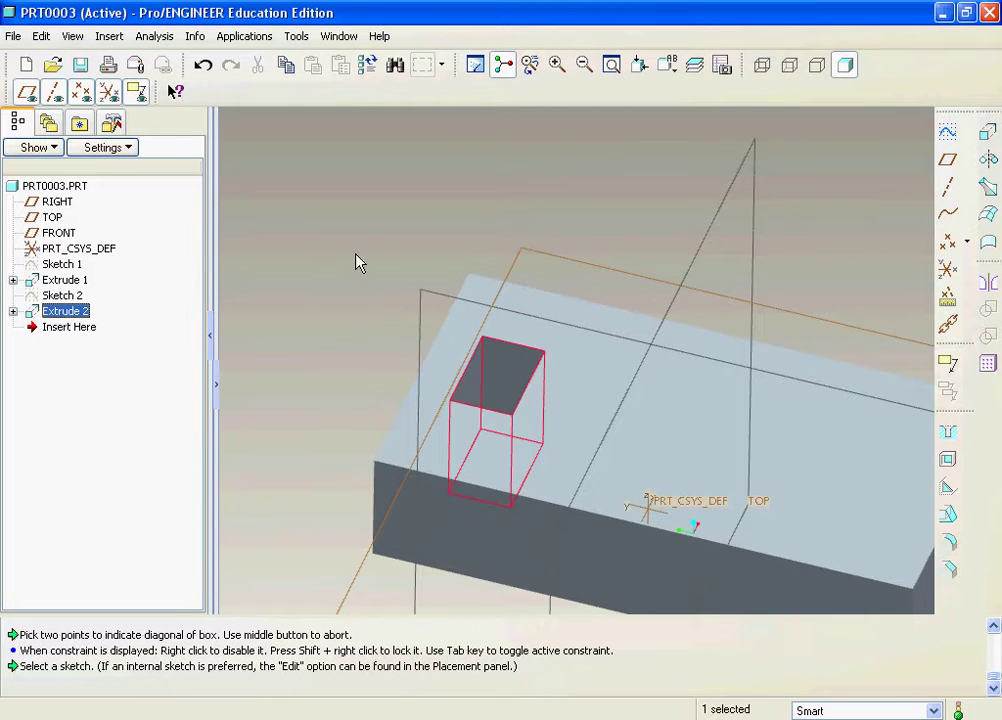
scroll(365, 258, down, 2)
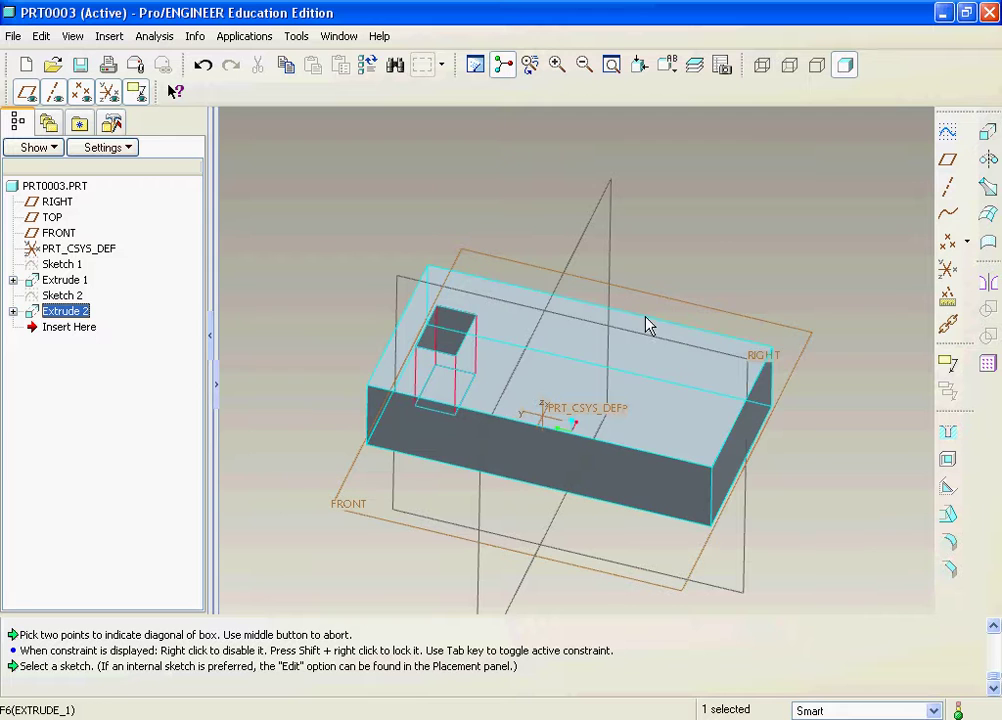
click(40, 38)
click(99, 179)
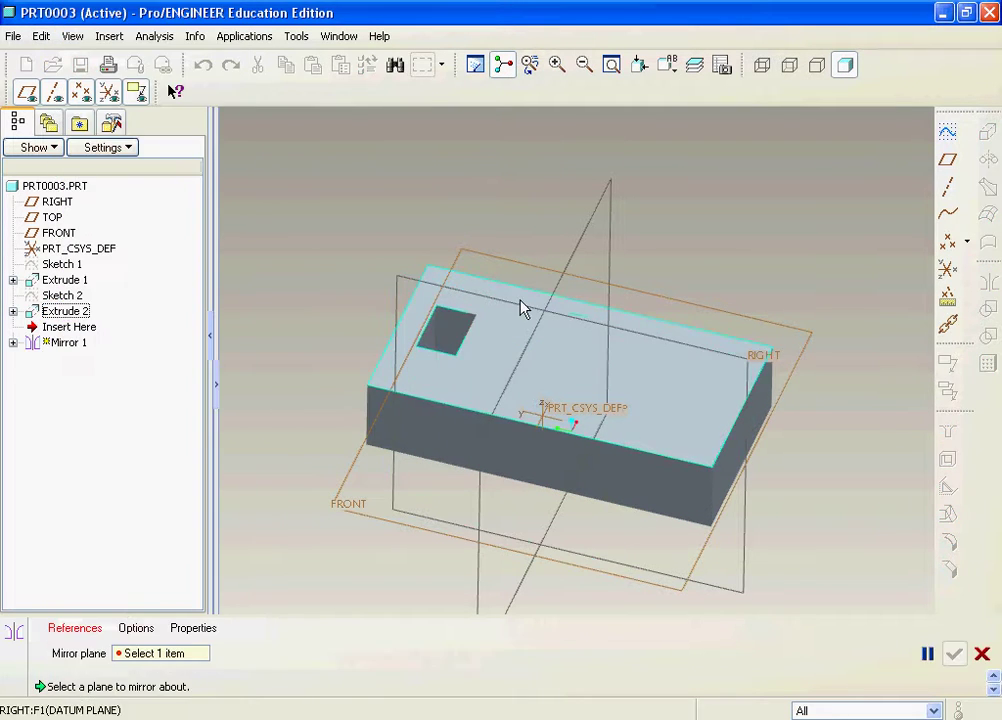
click(596, 216)
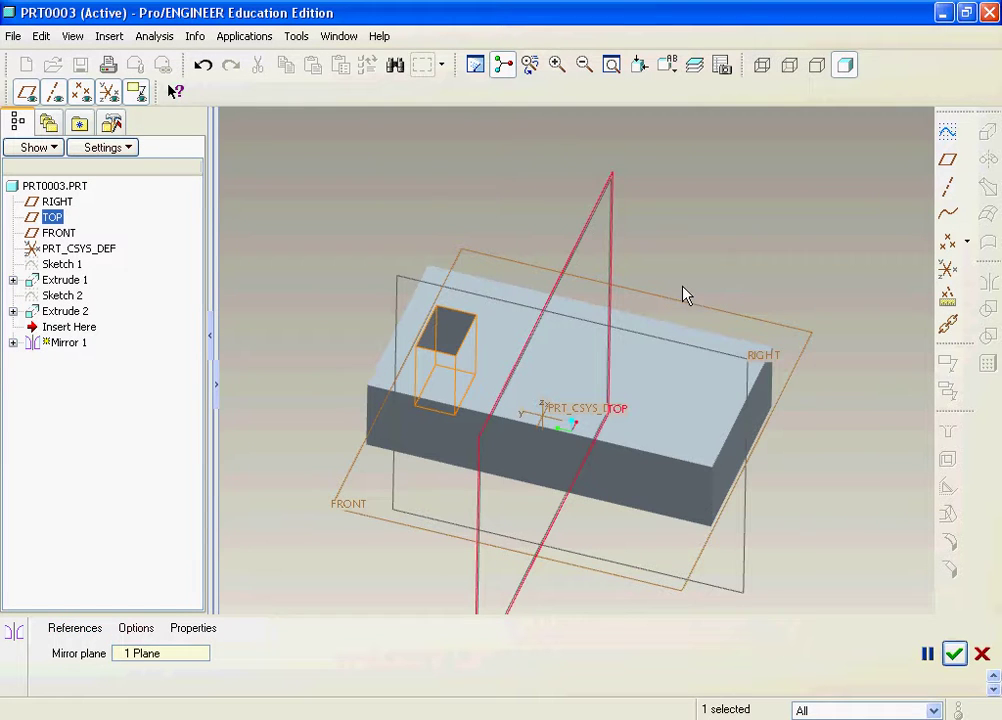
click(954, 653)
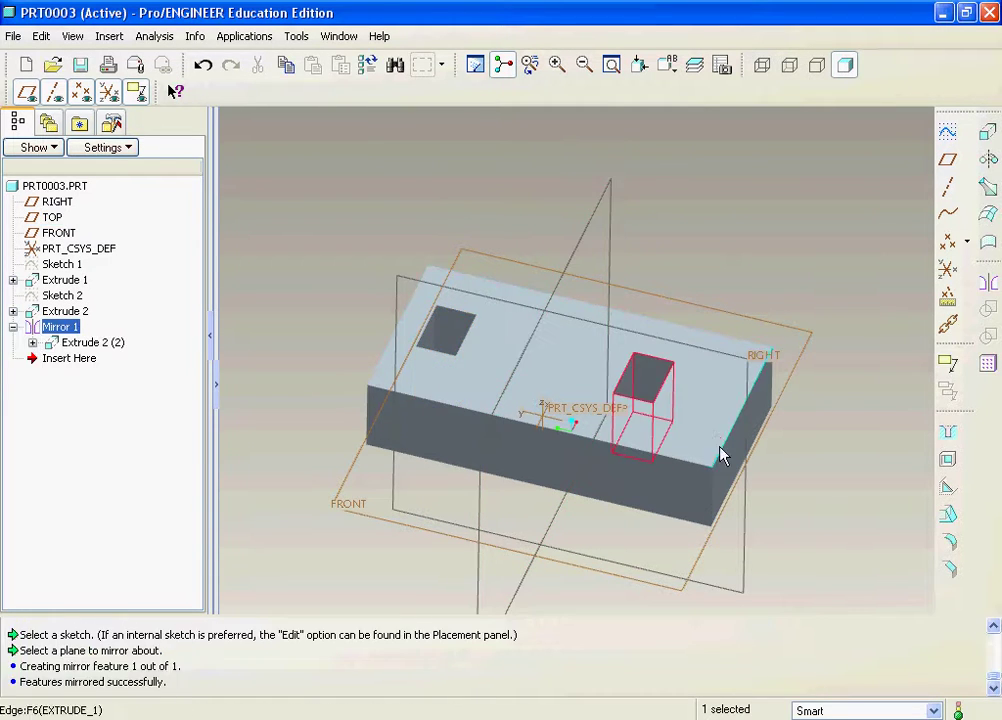
middle_drag(604, 395, 762, 450)
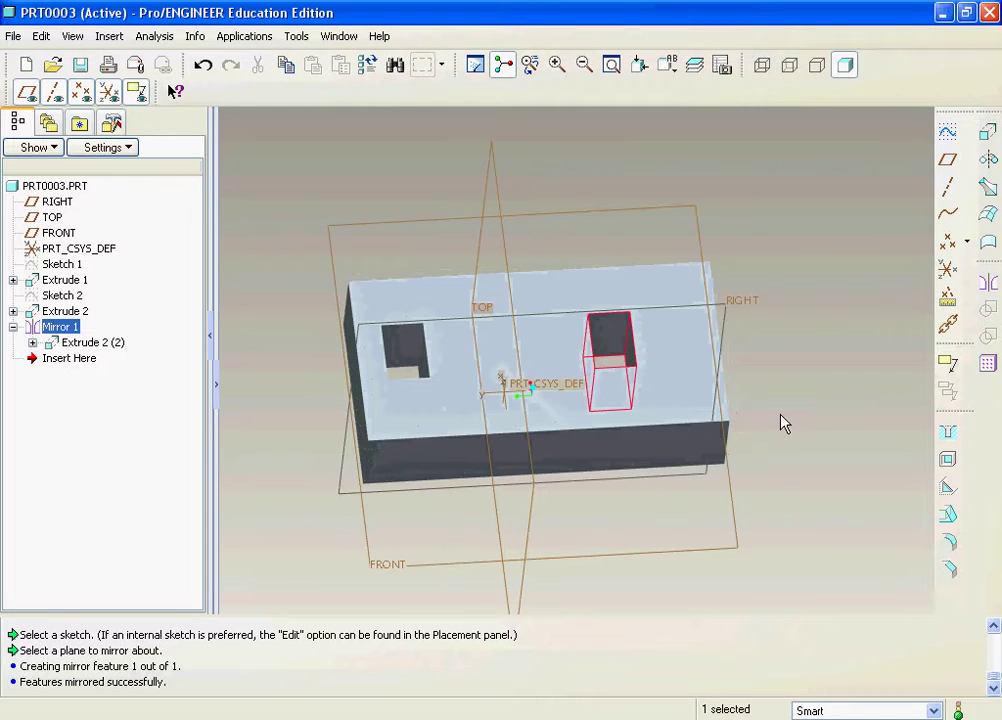
- Redefine the mirrored cut Extrude 2 (2) to a depth of 19 and compare it with the original cut
click(55, 312)
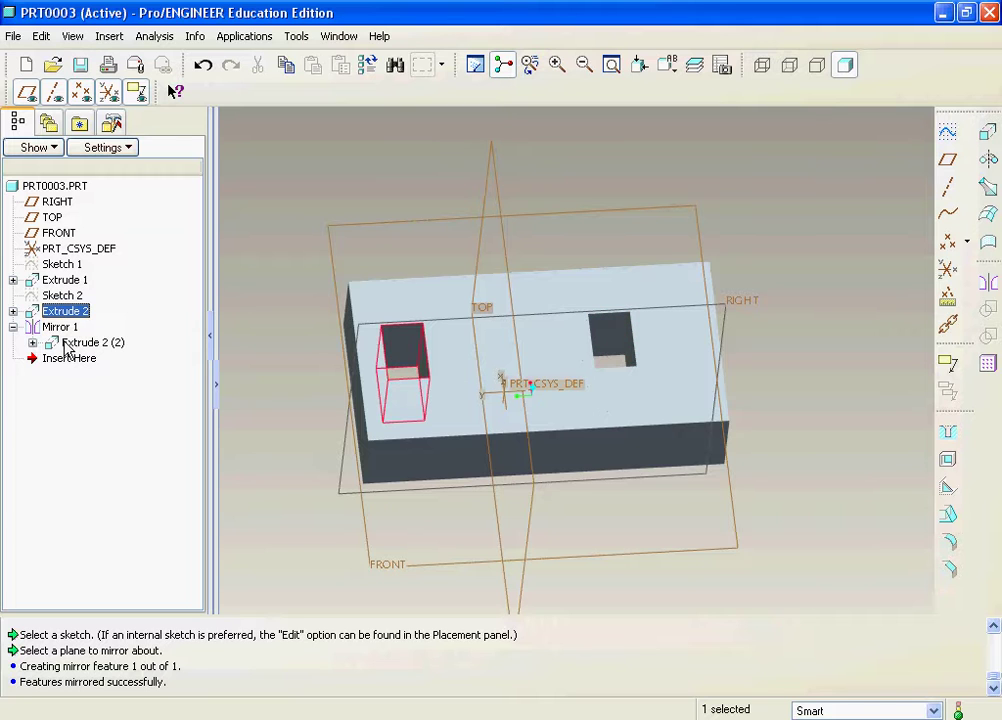
click(68, 343)
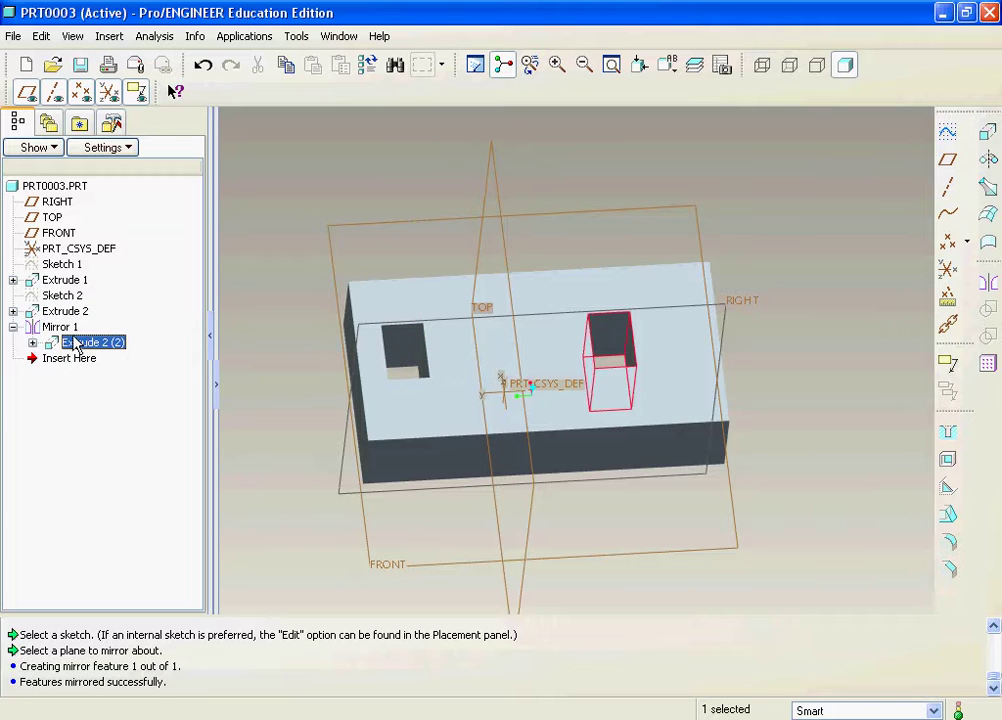
right_click(47, 347)
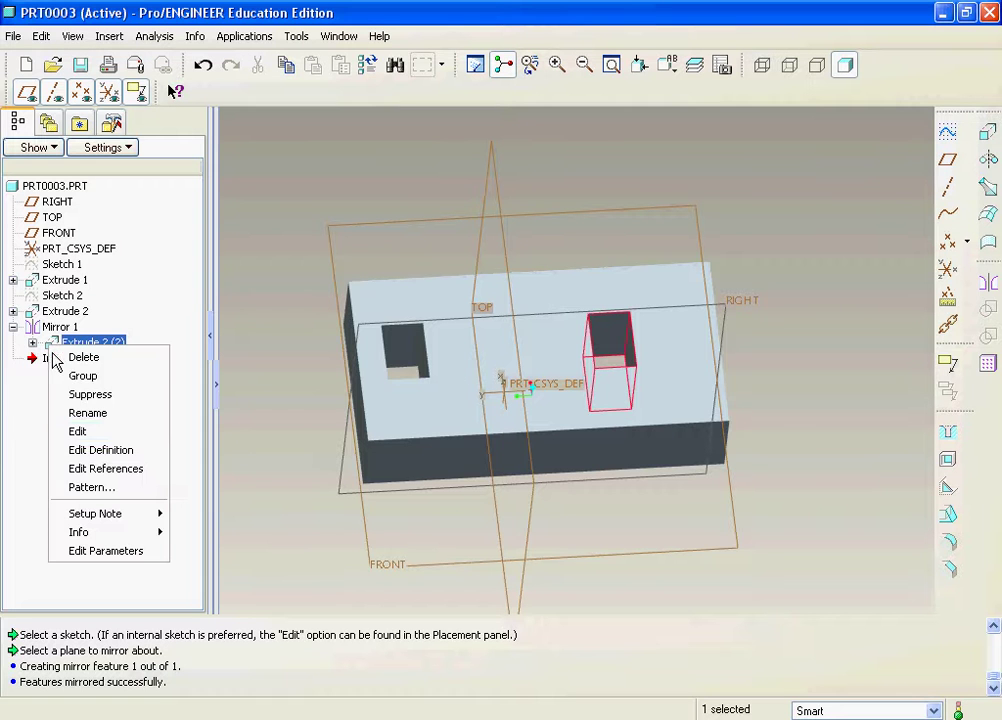
click(136, 452)
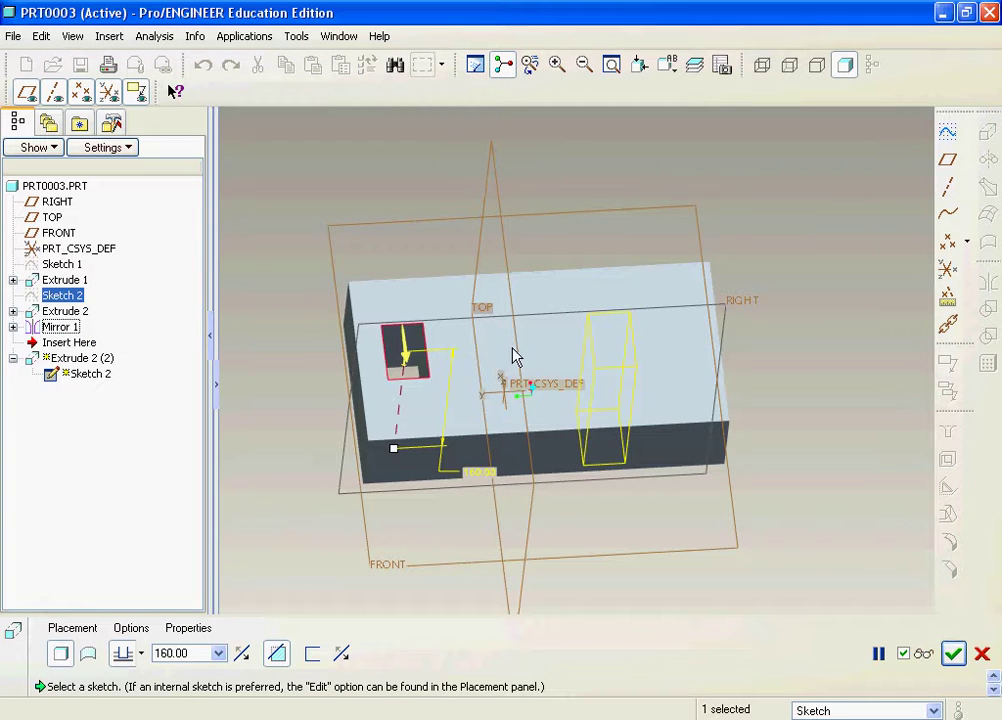
middle_drag(484, 405, 545, 503)
drag(427, 478, 389, 350)
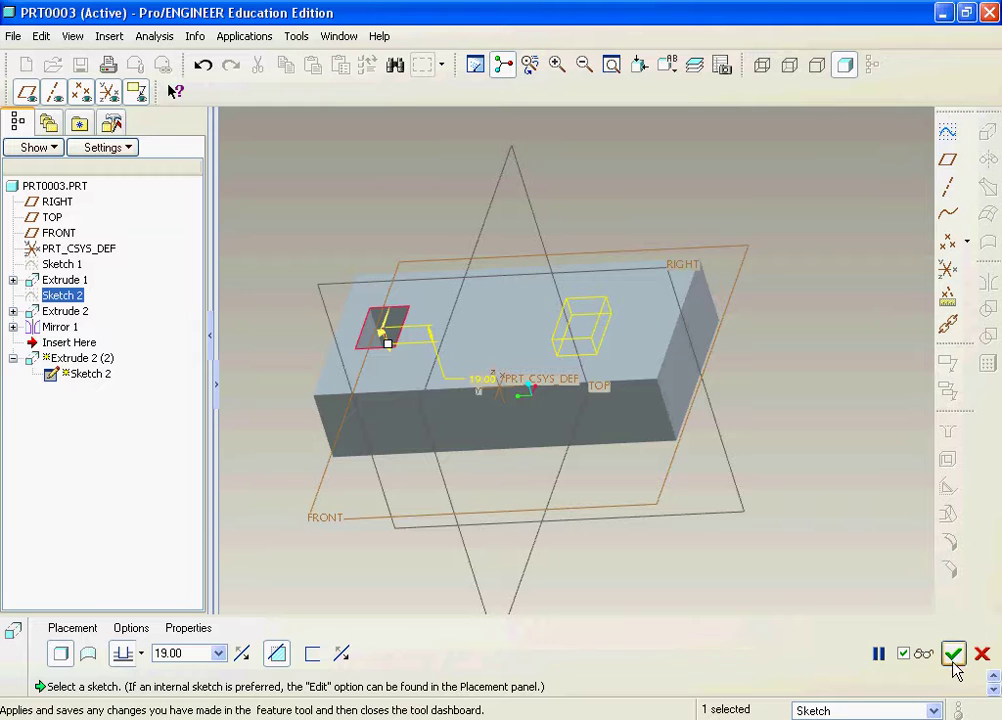
click(953, 654)
middle_drag(879, 604, 711, 555)
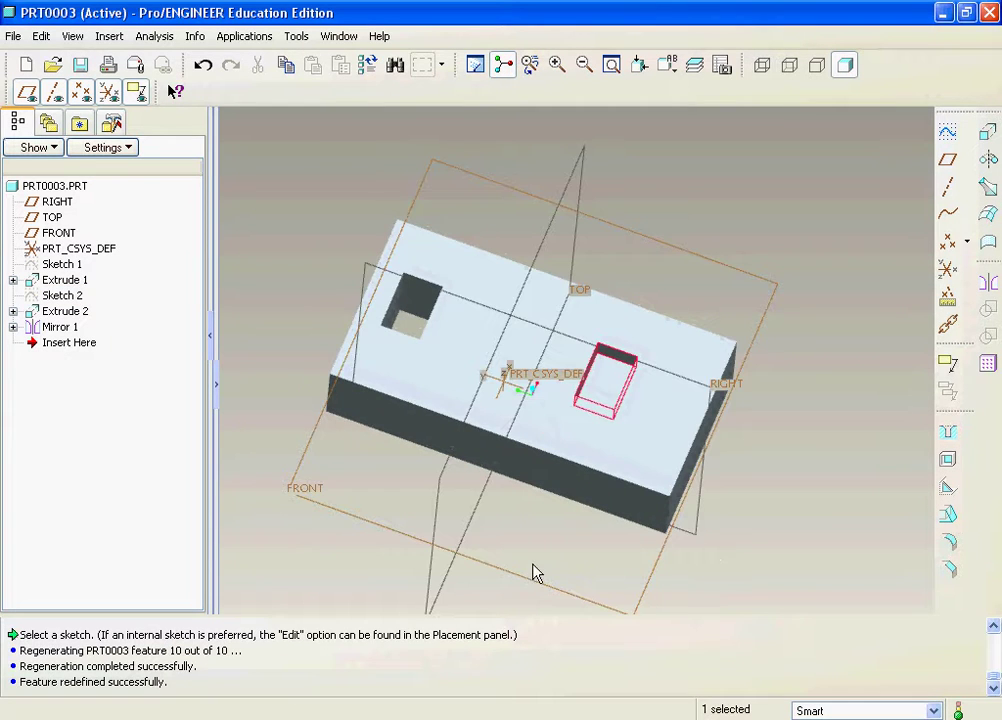
click(492, 538)
middle_drag(488, 371, 593, 347)
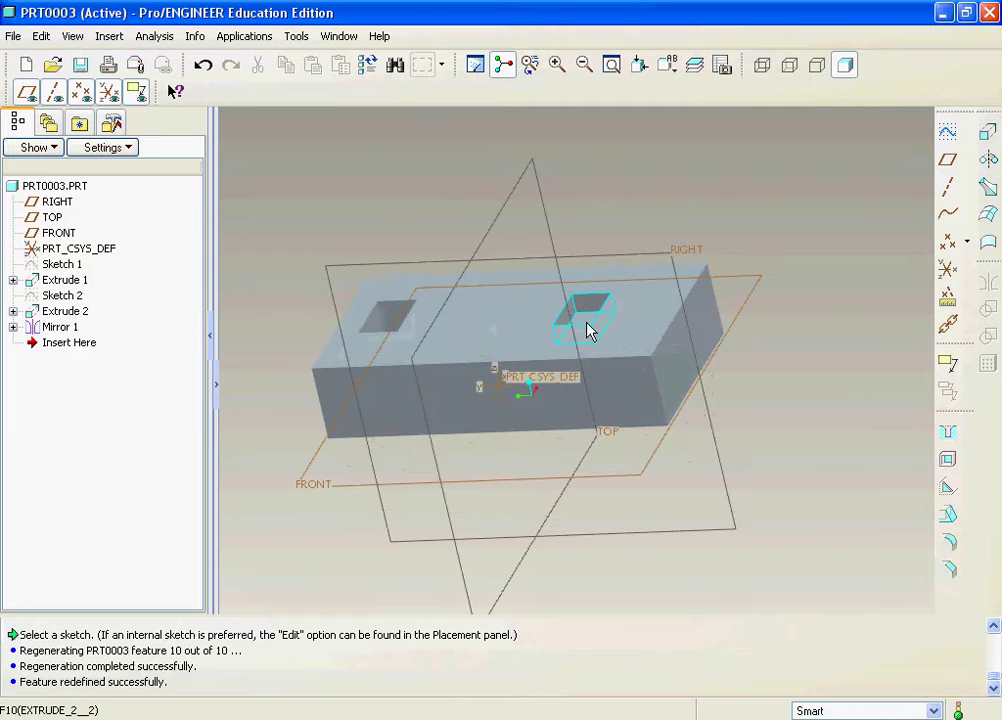
middle_drag(443, 335, 429, 401)
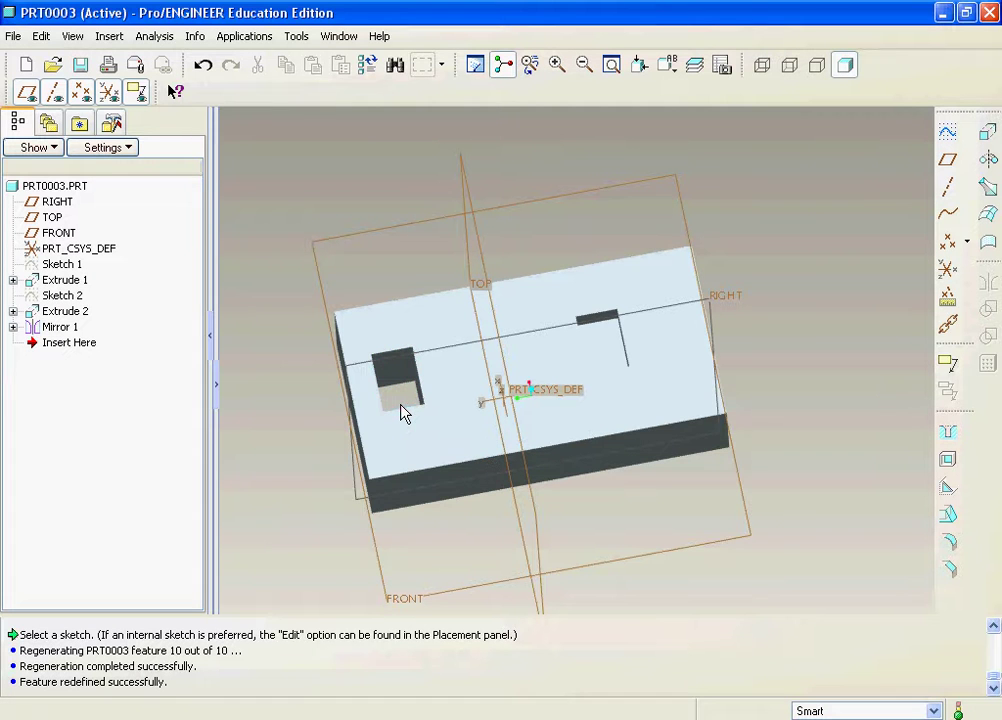
- Redefine the original cut Extrude 2, unlink its section from Sketch 2 and open the internal sketch for editing
click(65, 311)
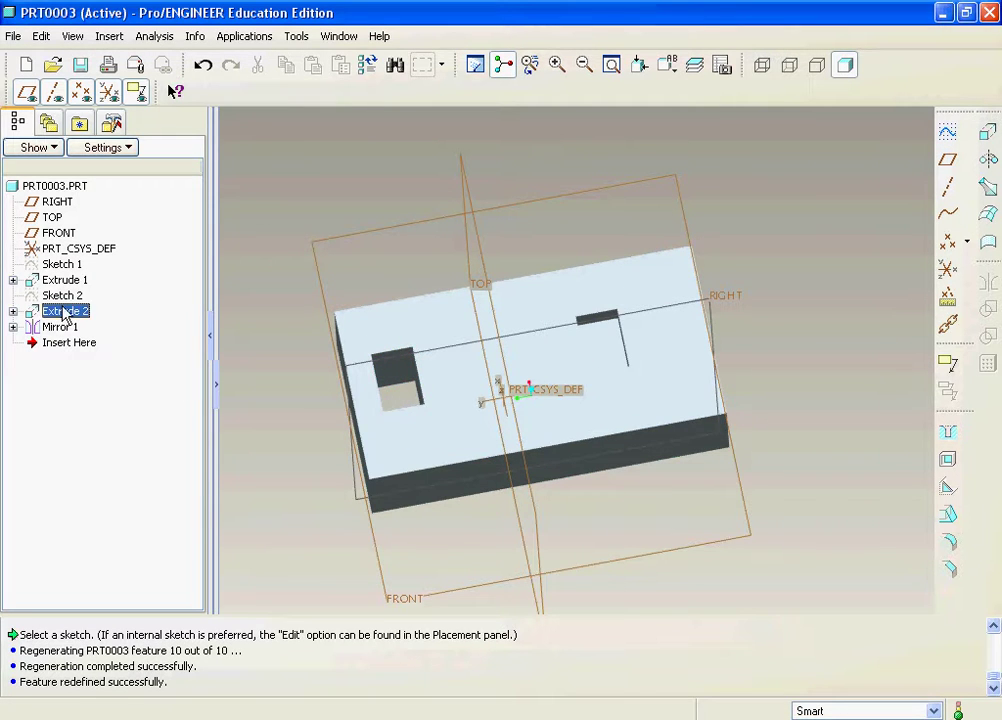
right_click(66, 311)
click(135, 417)
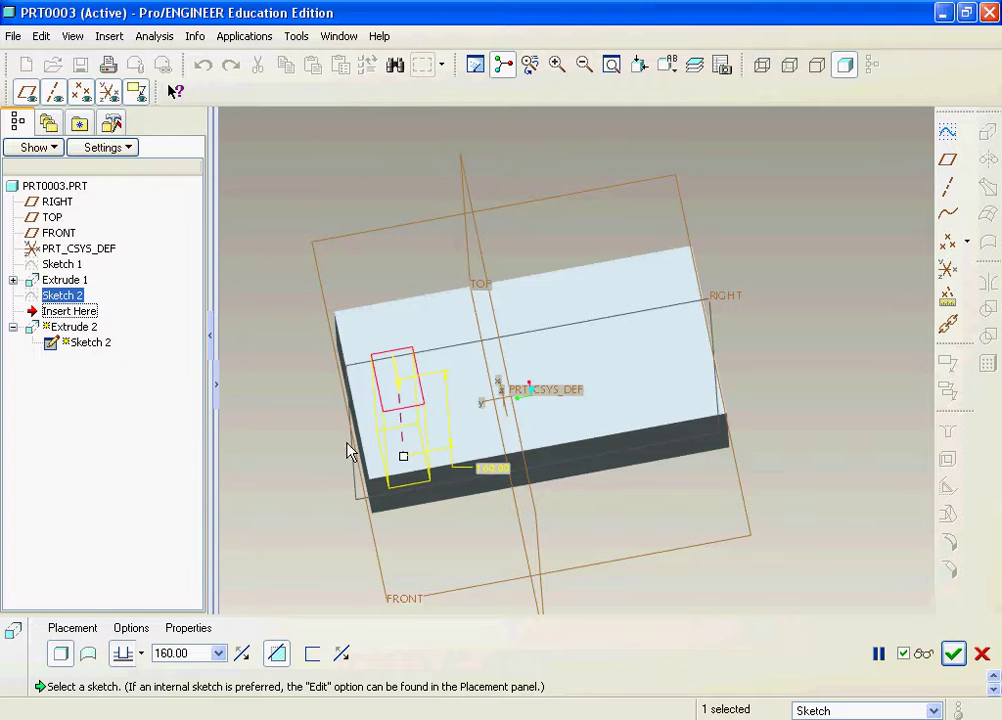
click(70, 628)
click(240, 600)
click(527, 441)
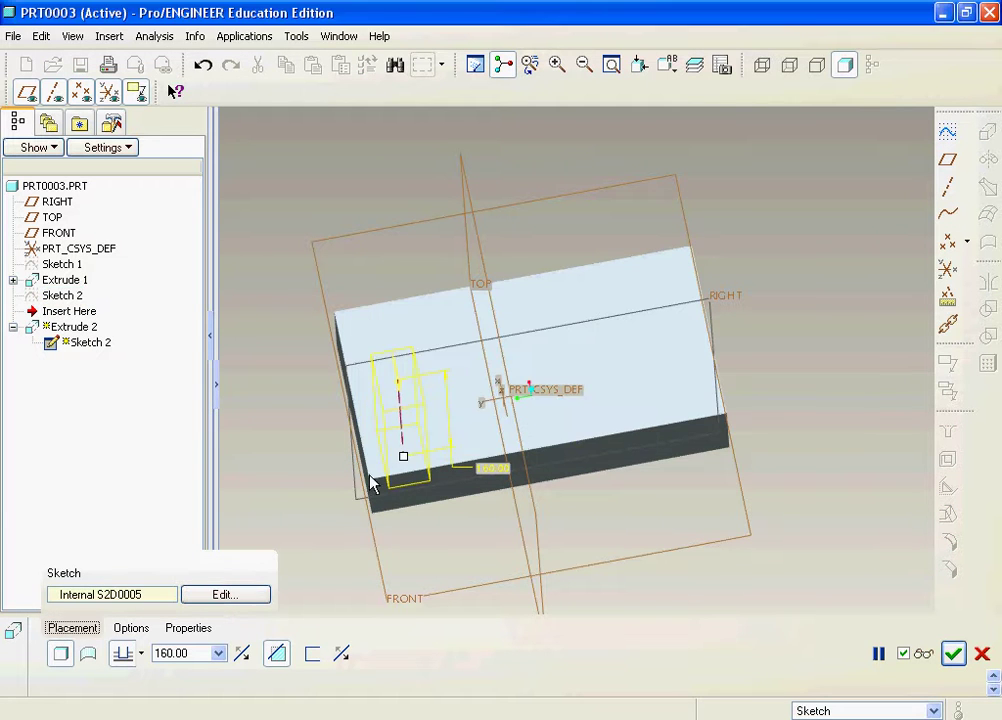
click(241, 595)
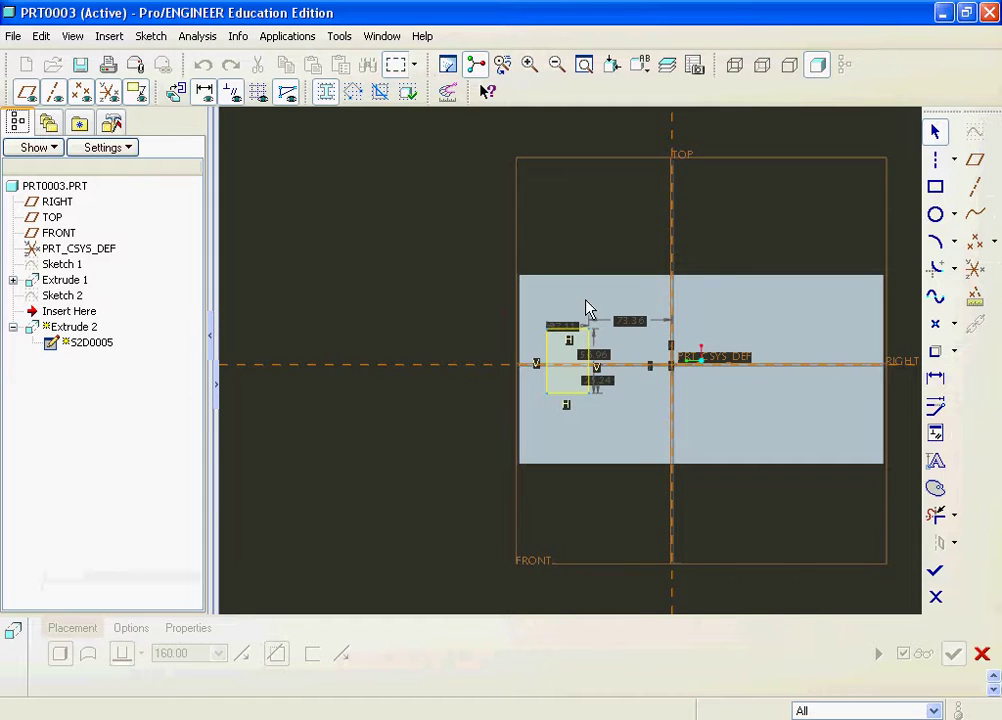
- Shrink the original cut's section to a small rectangle about 29 tall and complete the redefinition
scroll(592, 365, down, 5)
drag(593, 403, 527, 475)
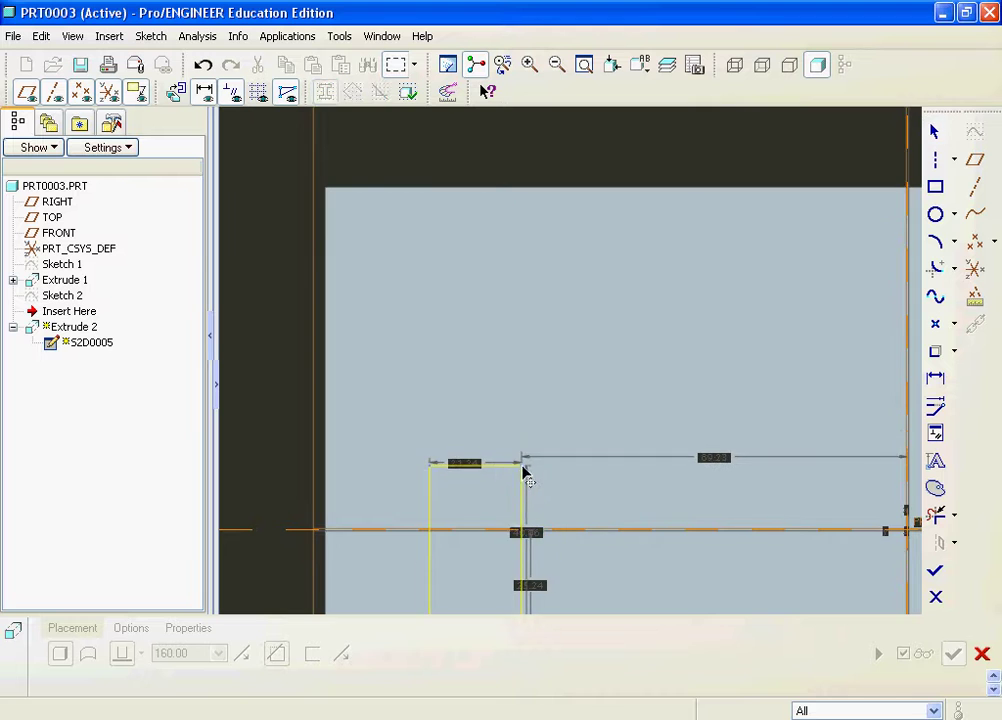
scroll(481, 277, up, 3)
scroll(470, 398, down, 1)
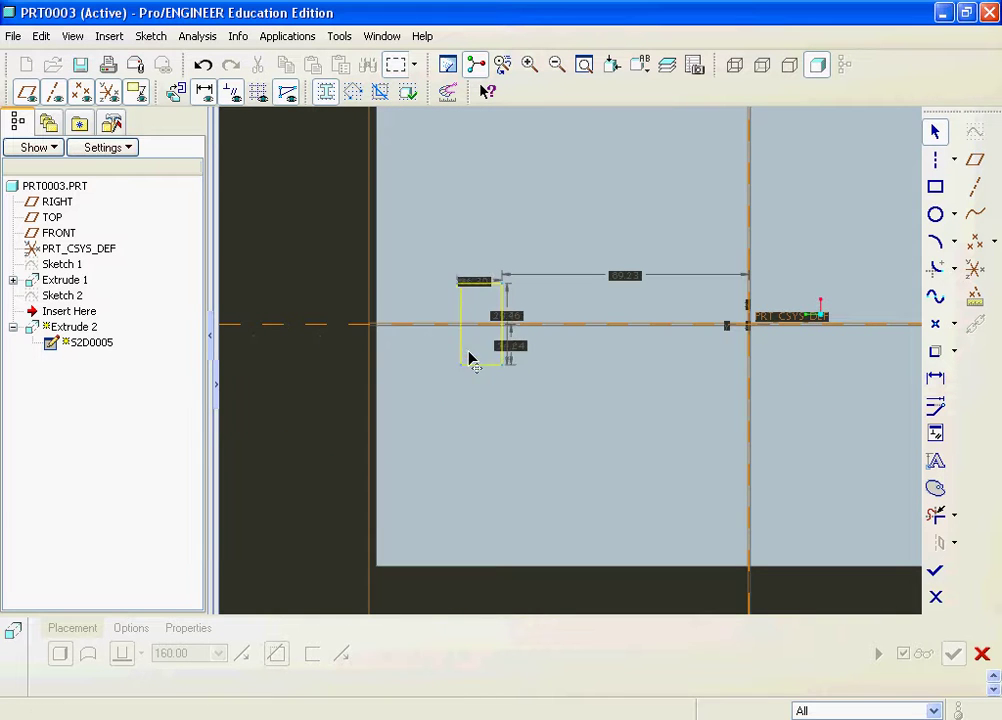
click(937, 572)
middle_drag(689, 485, 683, 413)
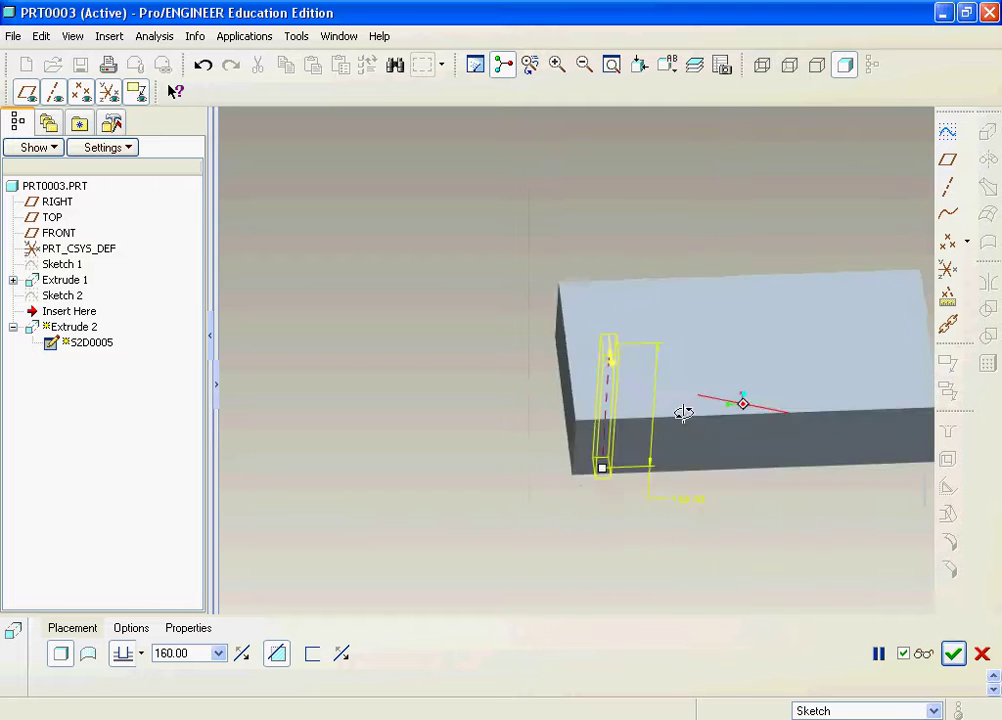
click(953, 653)
scroll(664, 494, up, 3)
scroll(737, 483, down, 2)
click(687, 481)
middle_drag(687, 481, 646, 470)
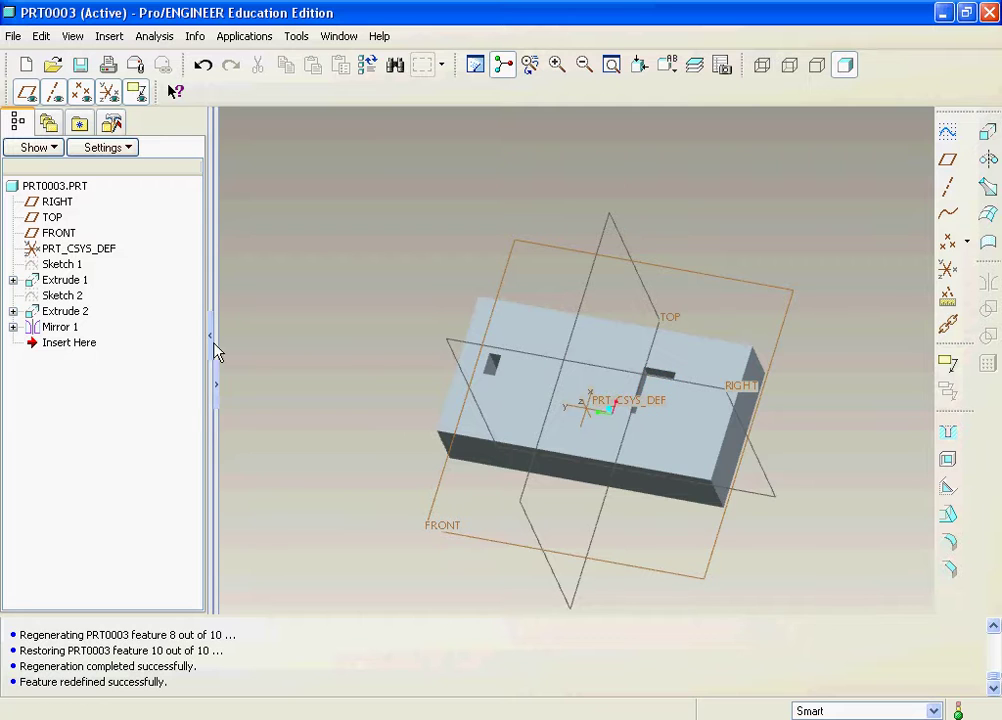
- Redefine the mirrored cut Extrude 2 (2), unlink its section from Sketch 2 and open the internal sketch
click(13, 327)
click(92, 343)
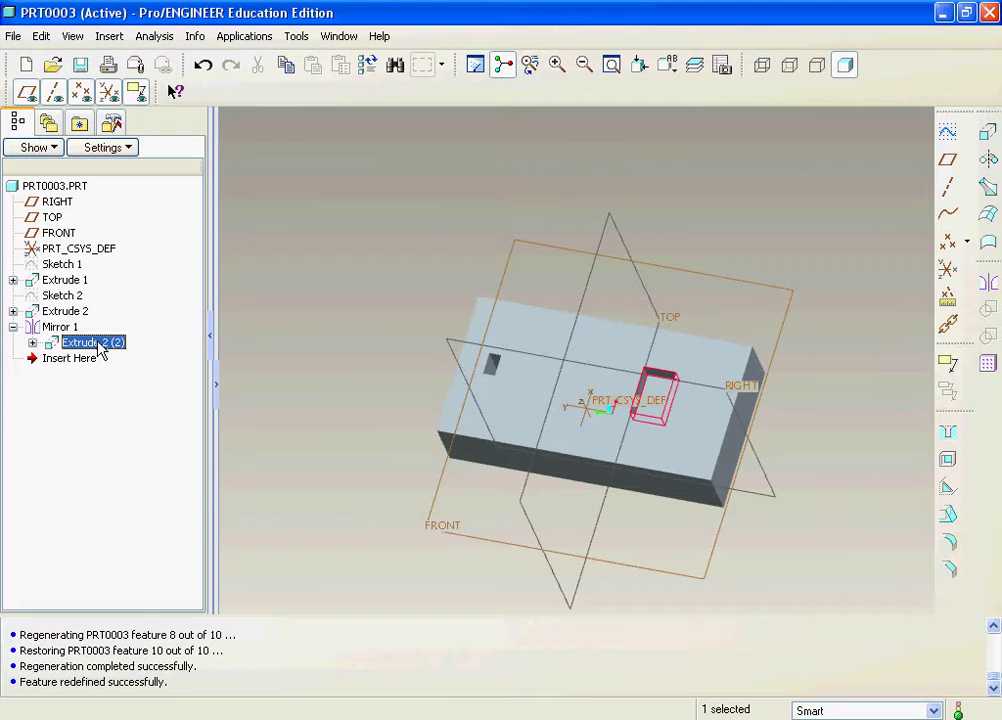
right_click(96, 343)
click(168, 449)
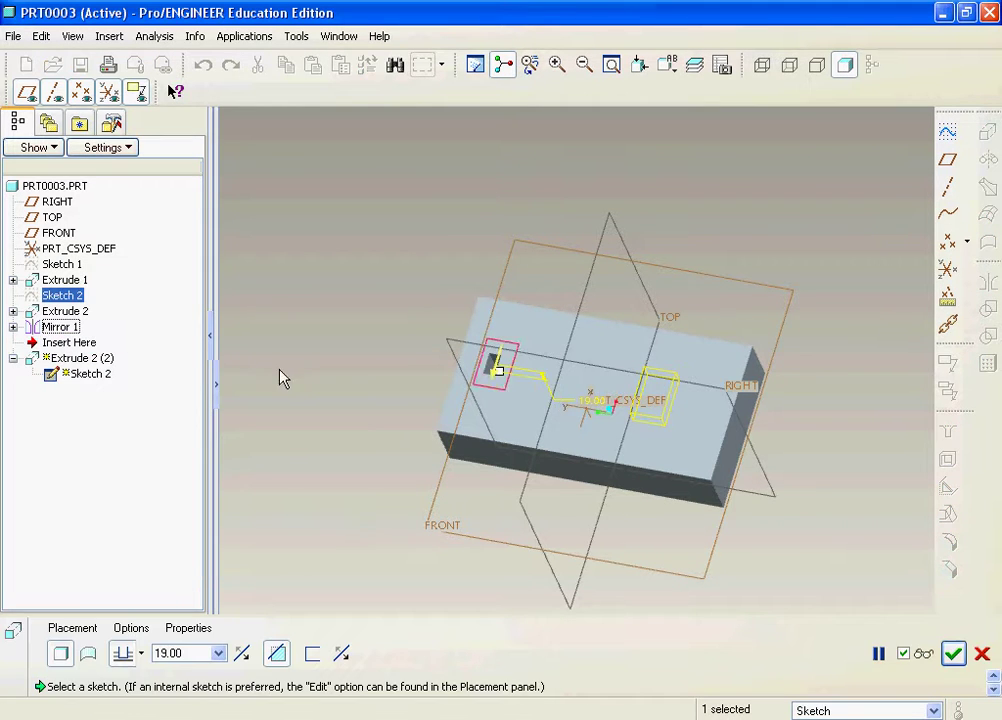
scroll(582, 331, down, 4)
click(72, 628)
click(222, 594)
click(506, 442)
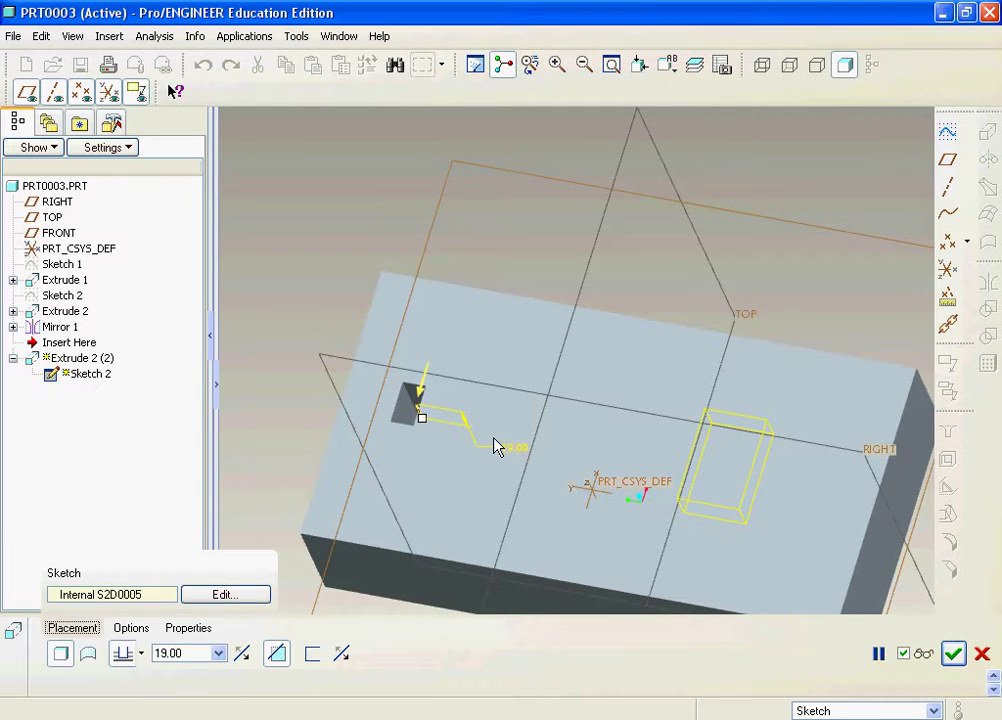
click(218, 592)
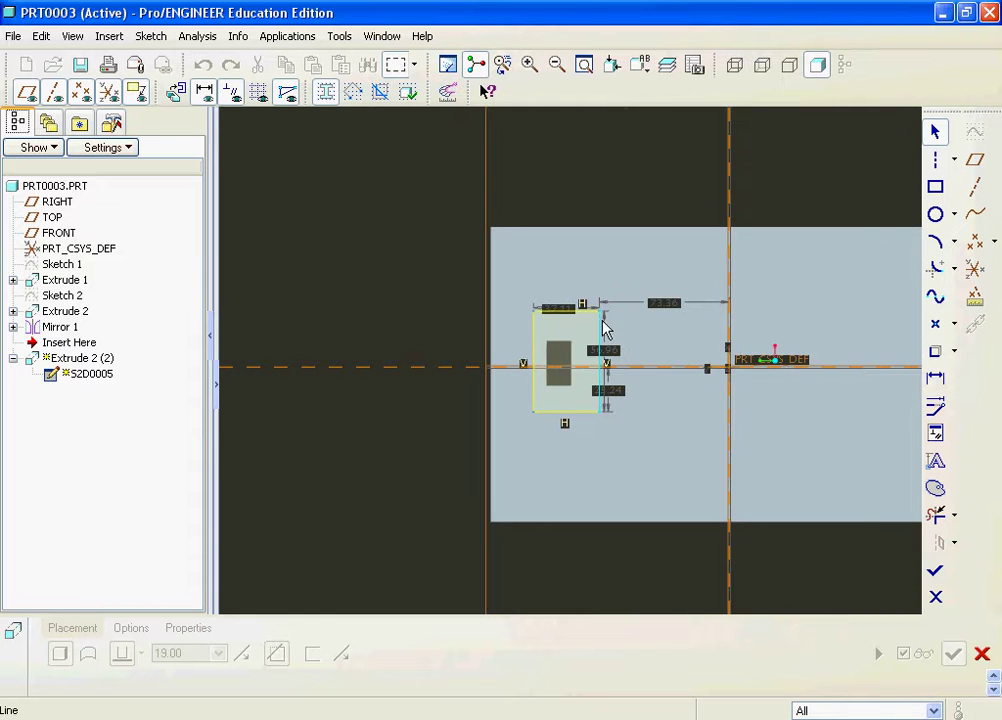
- Enlarge the mirrored cut's section rectangle to about 103 tall, ending about 53 from the vertical reference, and complete the redefinition
drag(603, 320, 620, 309)
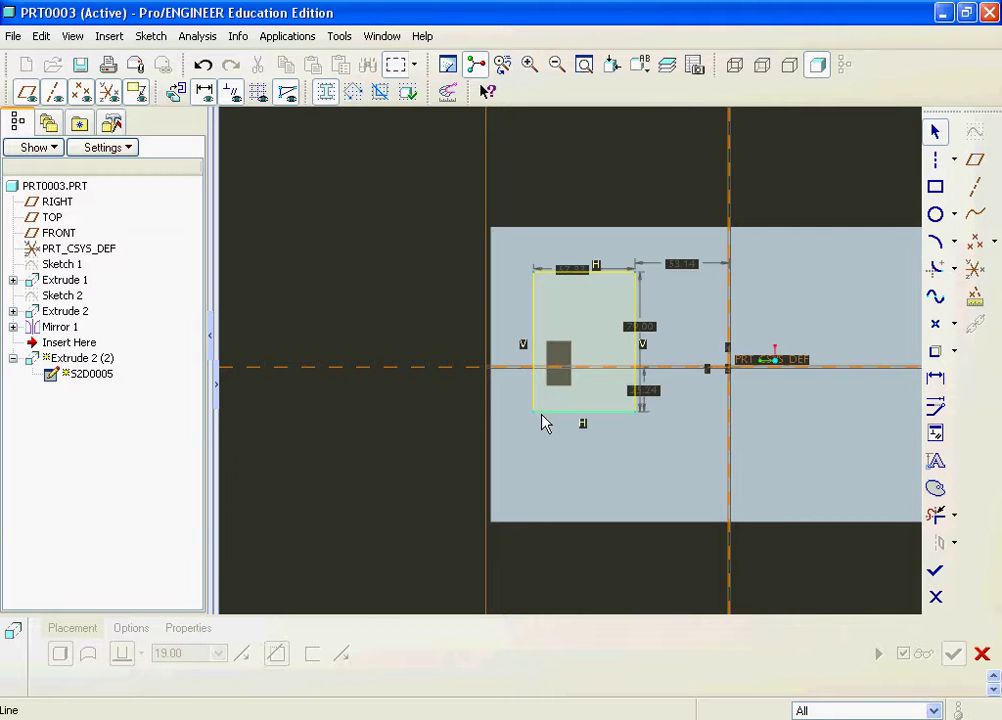
drag(537, 422, 514, 460)
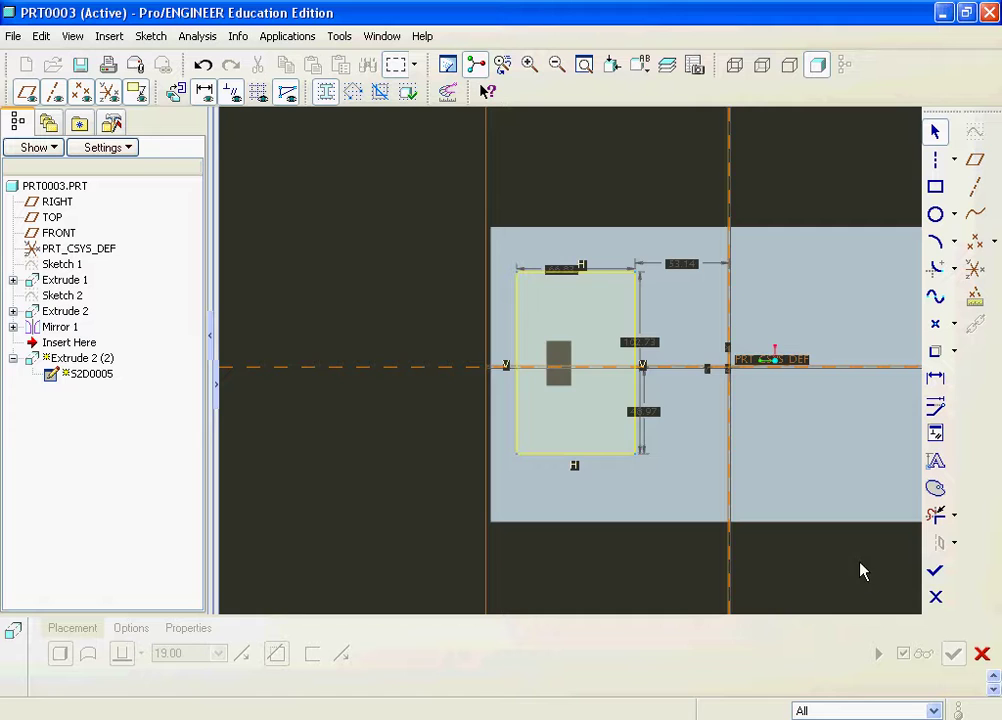
click(936, 571)
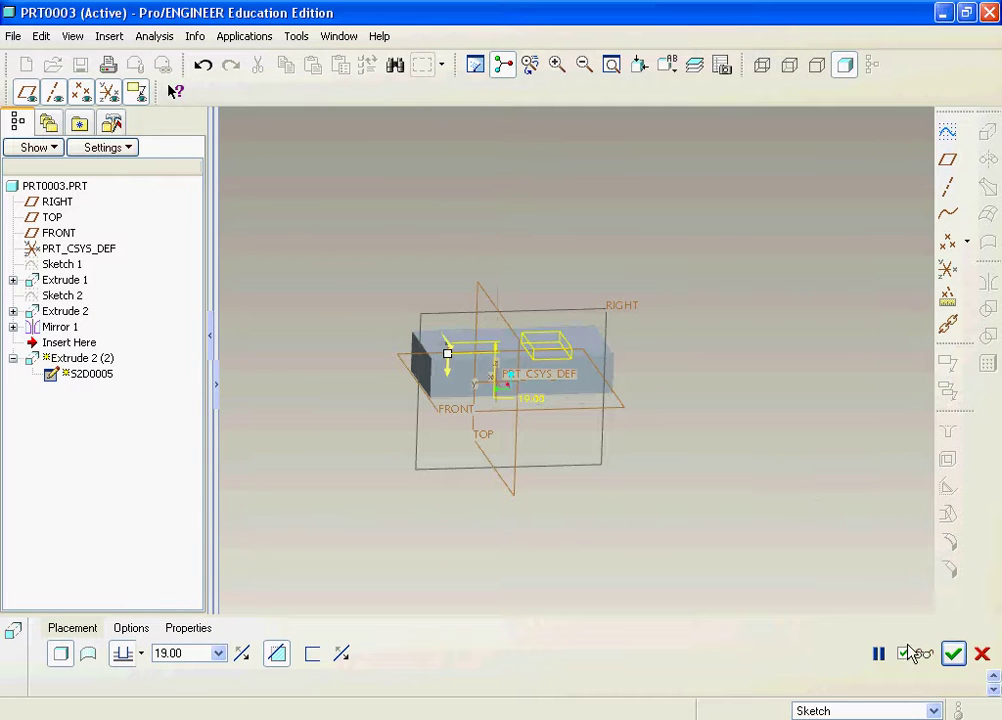
click(952, 655)
- Examine the small original cut and the large mirrored cut on the block from several directions
scroll(650, 430, up, 4)
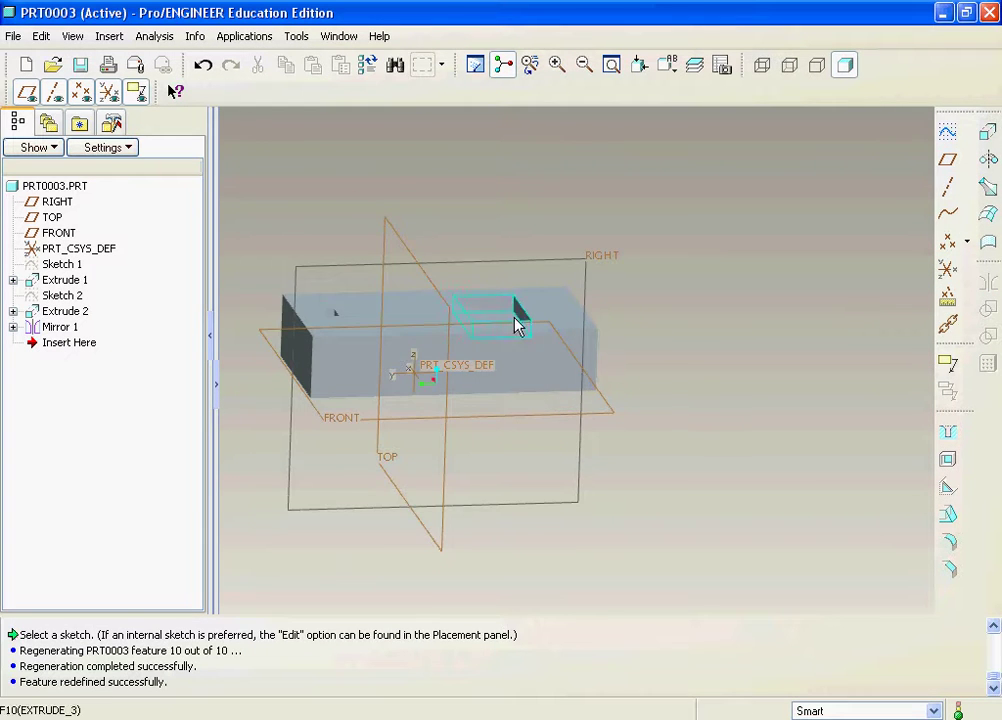
mouse_move(447, 340)
middle_down()
mouse_move(371, 364)
mouse_move(374, 378)
middle_up()
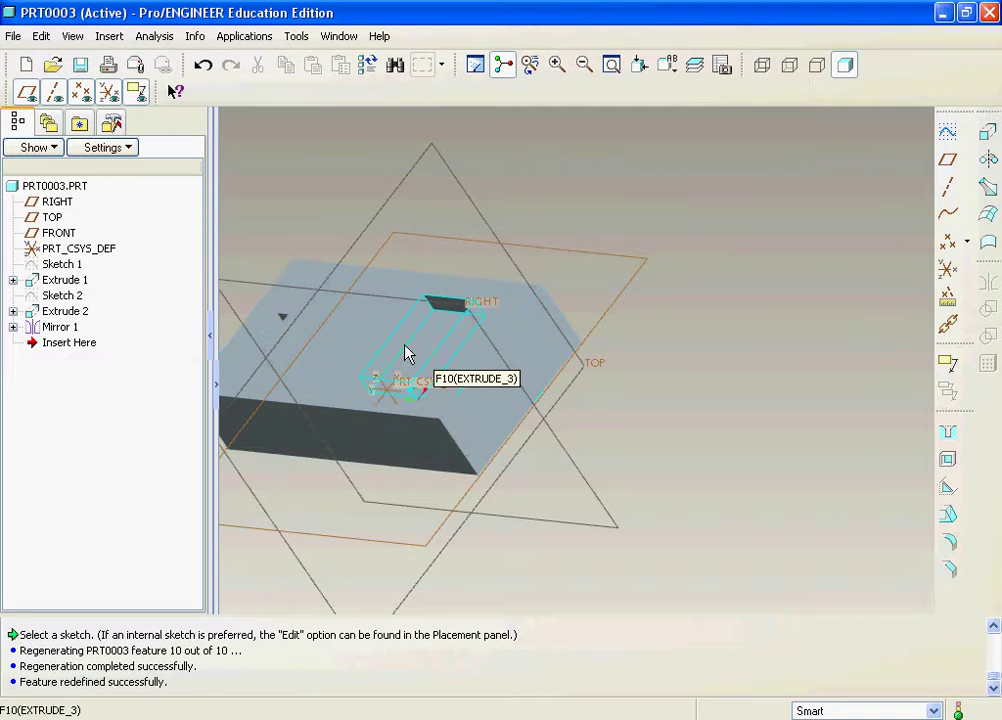
scroll(400, 330, down, 3)
scroll(430, 335, up, 2)
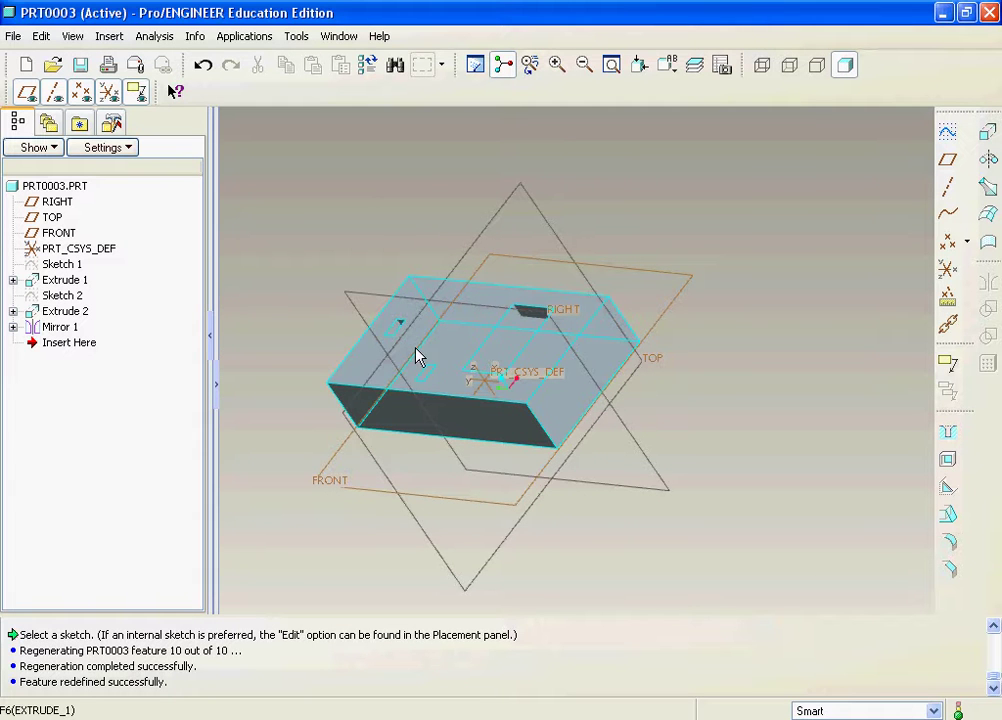
middle_drag(398, 321, 429, 334)
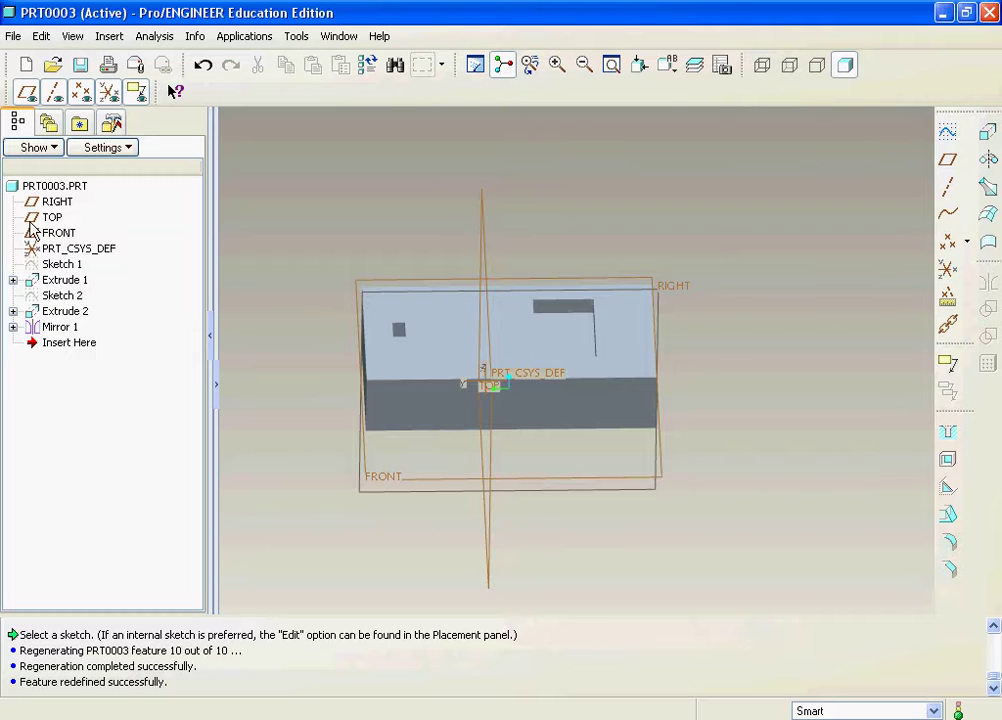
click(41, 37)
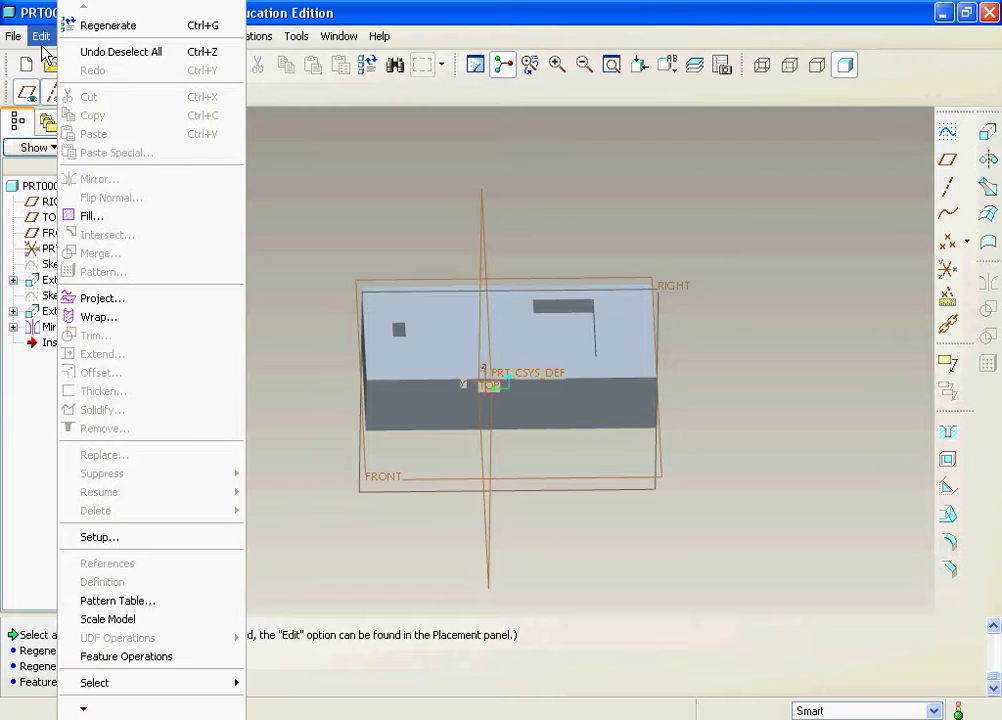
click(450, 262)
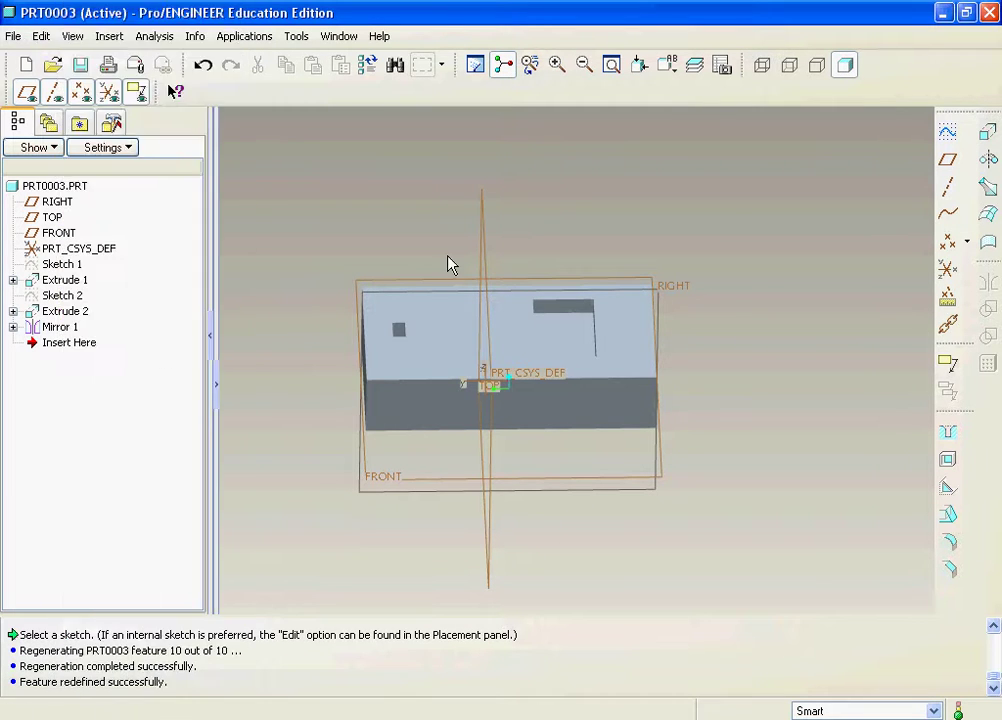
middle_drag(479, 324, 418, 318)
scroll(474, 327, down, 5)
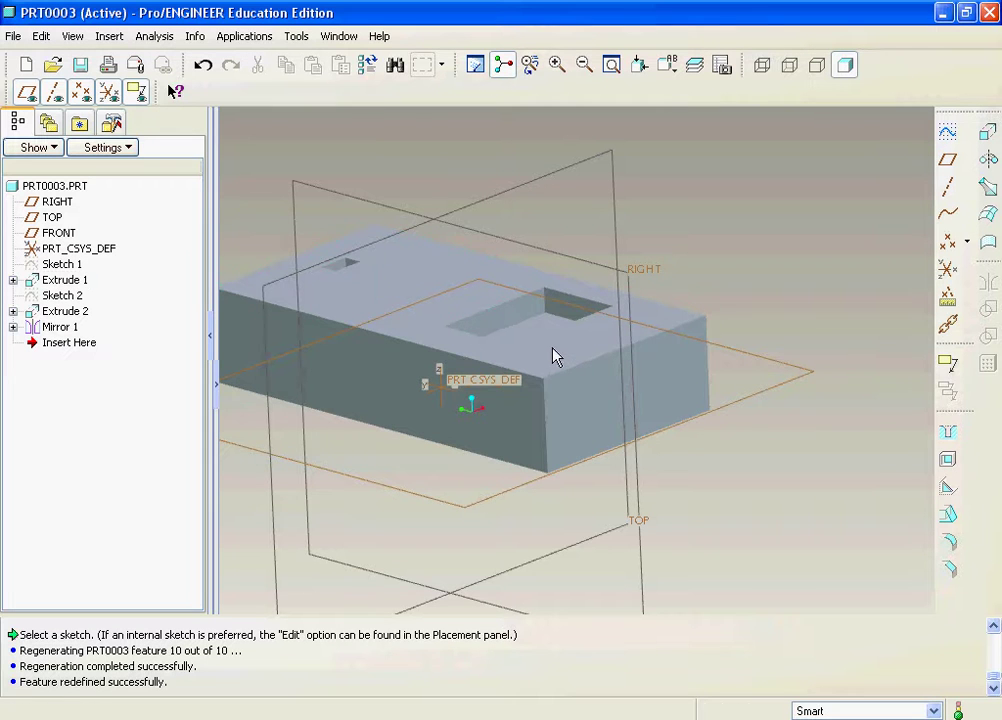
- Delete the Mirror 1 feature together with its mirrored cut
click(60, 326)
key(Delete)
click(455, 412)
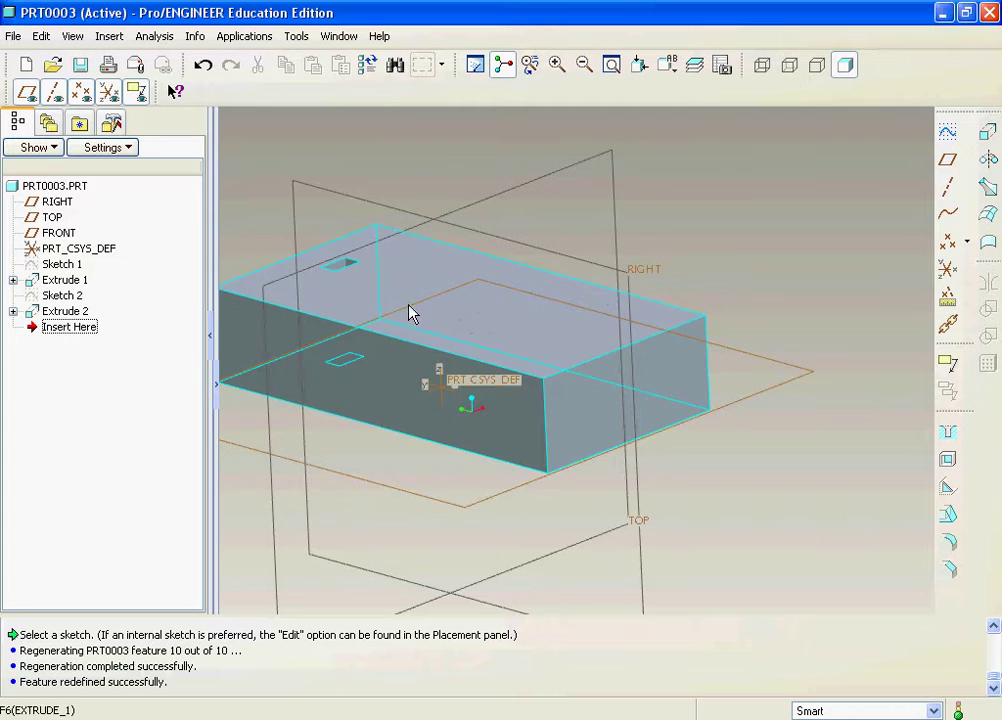
- Redefine the remaining cut Extrude 2 to a depth of 20 and inspect the block
click(55, 312)
right_click(50, 313)
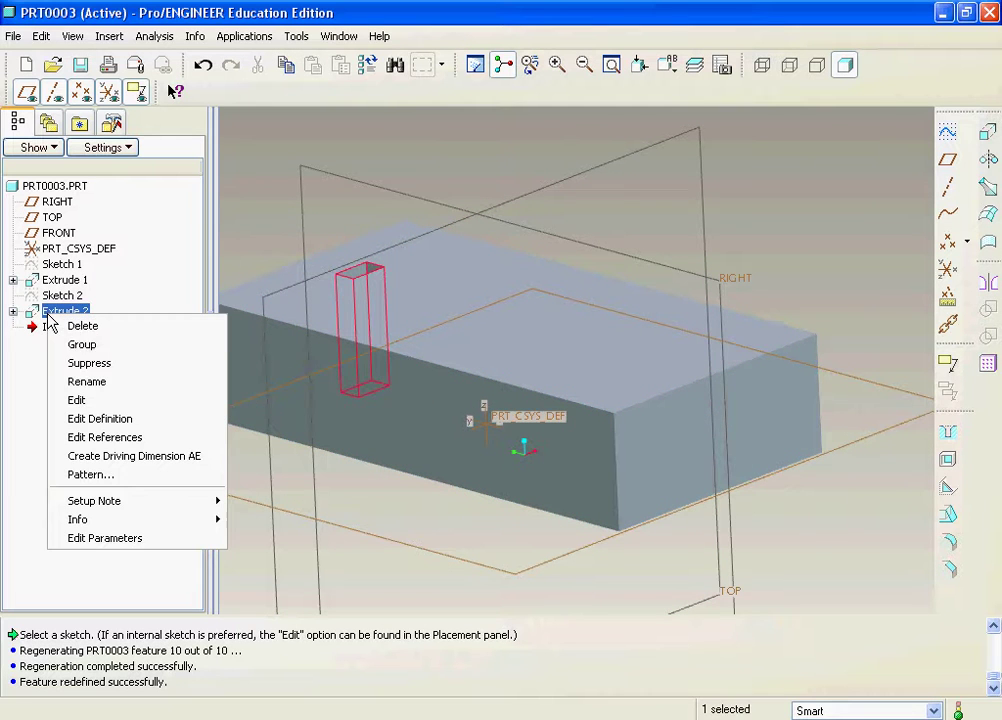
click(135, 419)
drag(384, 548, 554, 301)
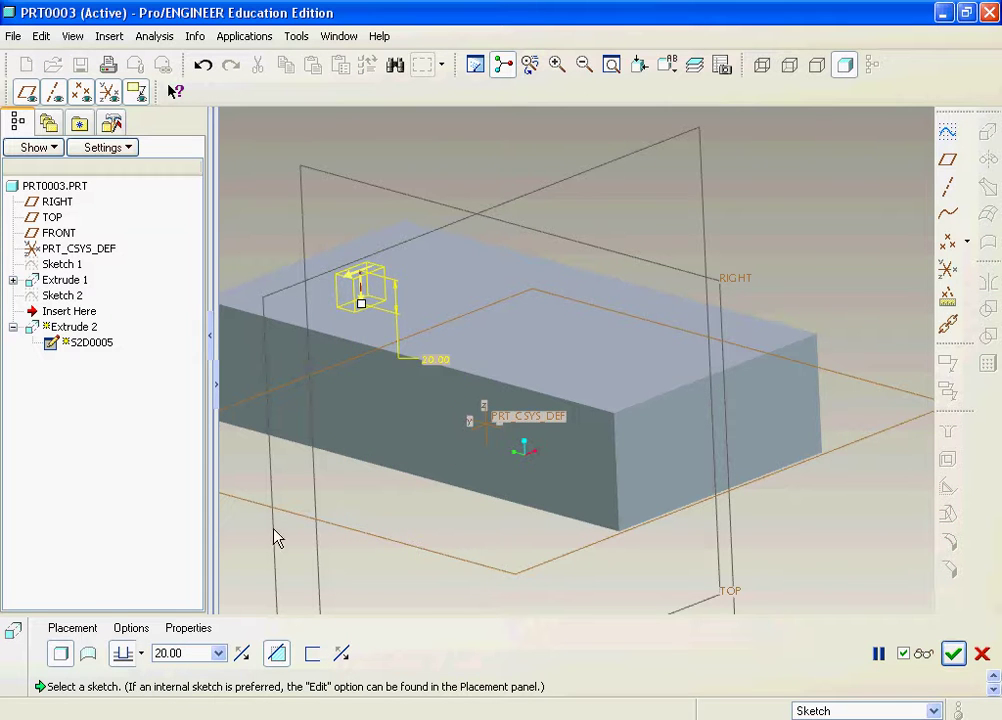
click(953, 653)
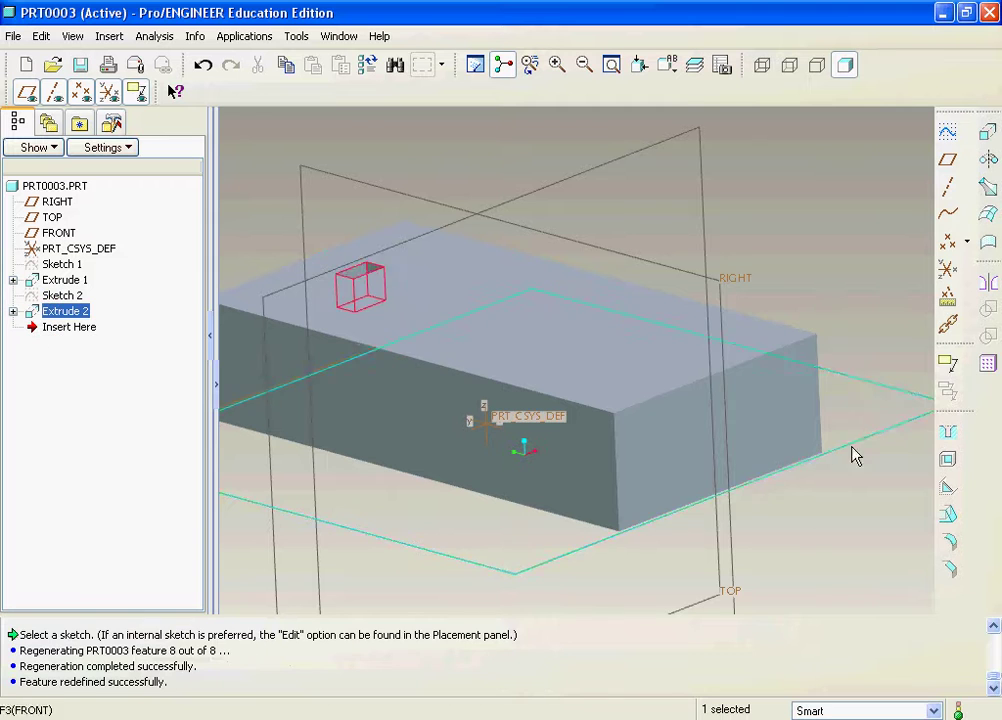
scroll(563, 520, down, 5)
middle_drag(582, 552, 646, 552)
scroll(575, 546, up, 4)
middle_drag(541, 501, 505, 430)
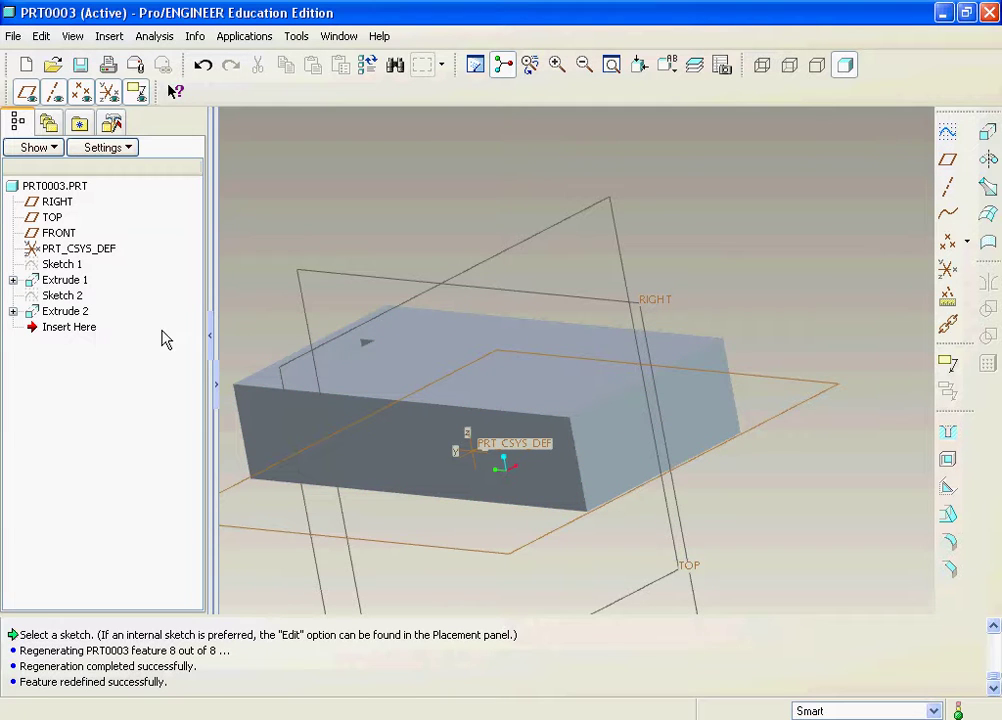
- Edit the references of Extrude 2 with the model rolled back, choosing the block's end face as alternate sketching plane and accepting the direction
click(85, 313)
right_click(85, 314)
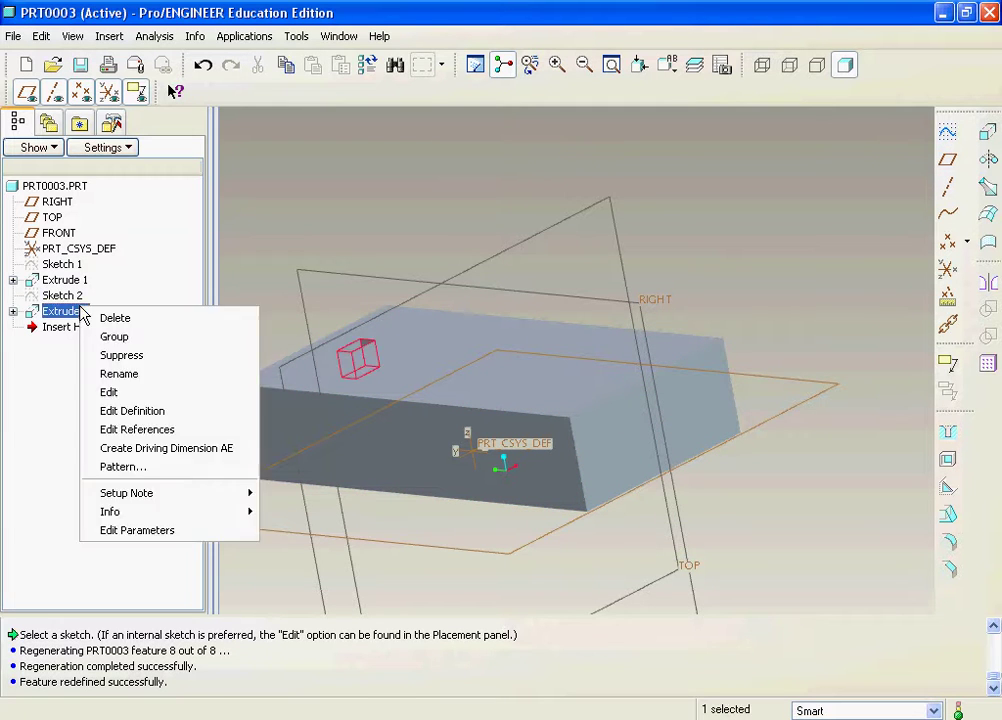
click(134, 430)
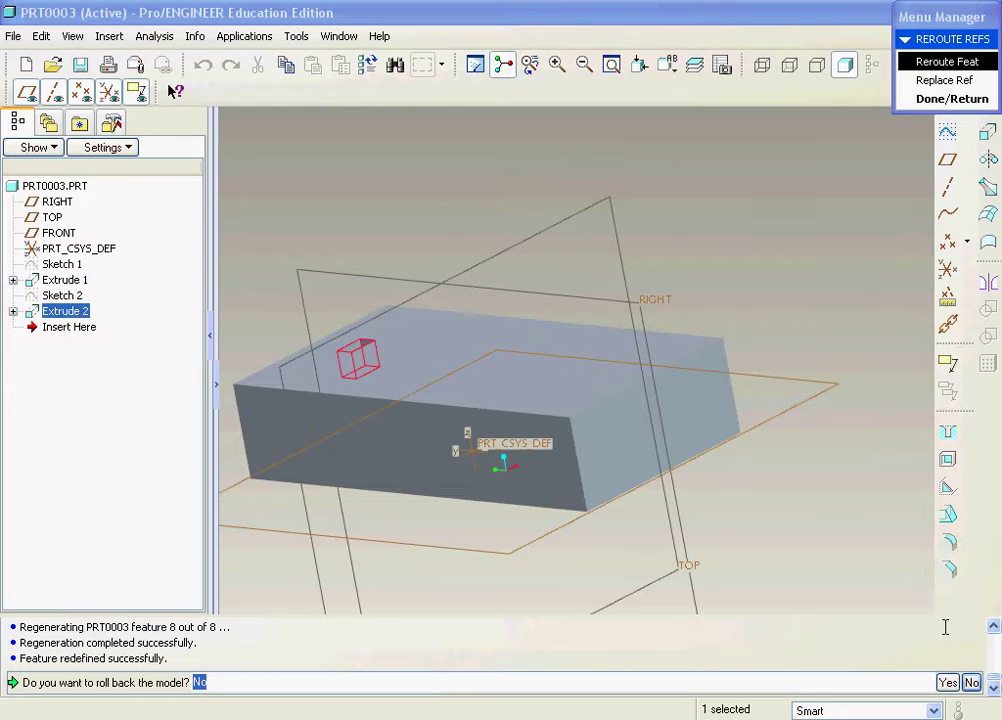
click(952, 684)
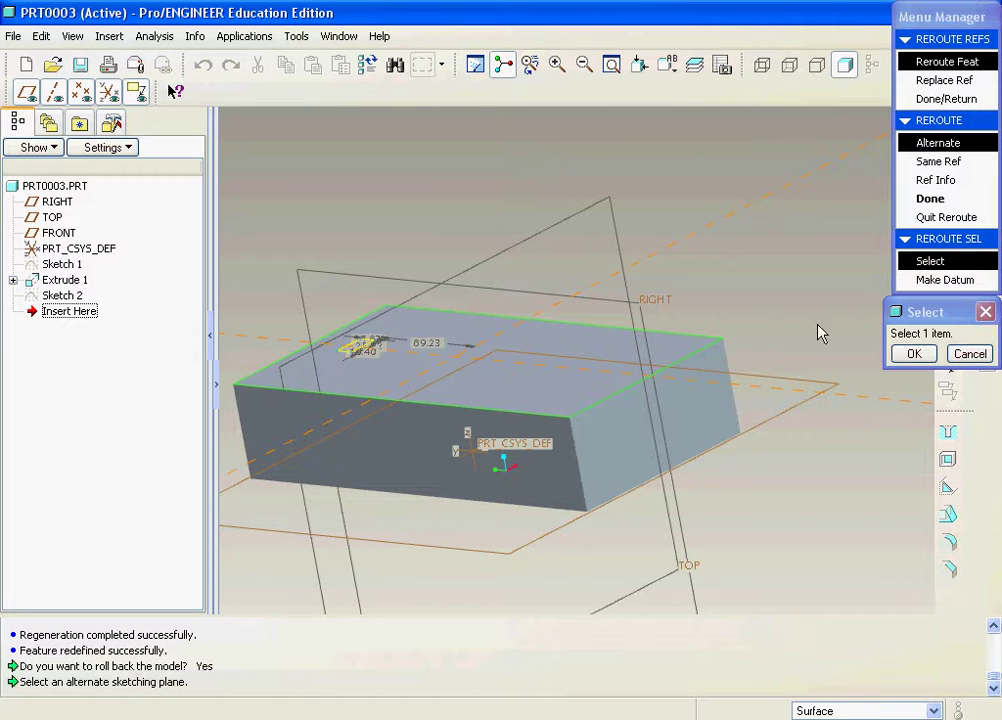
click(708, 418)
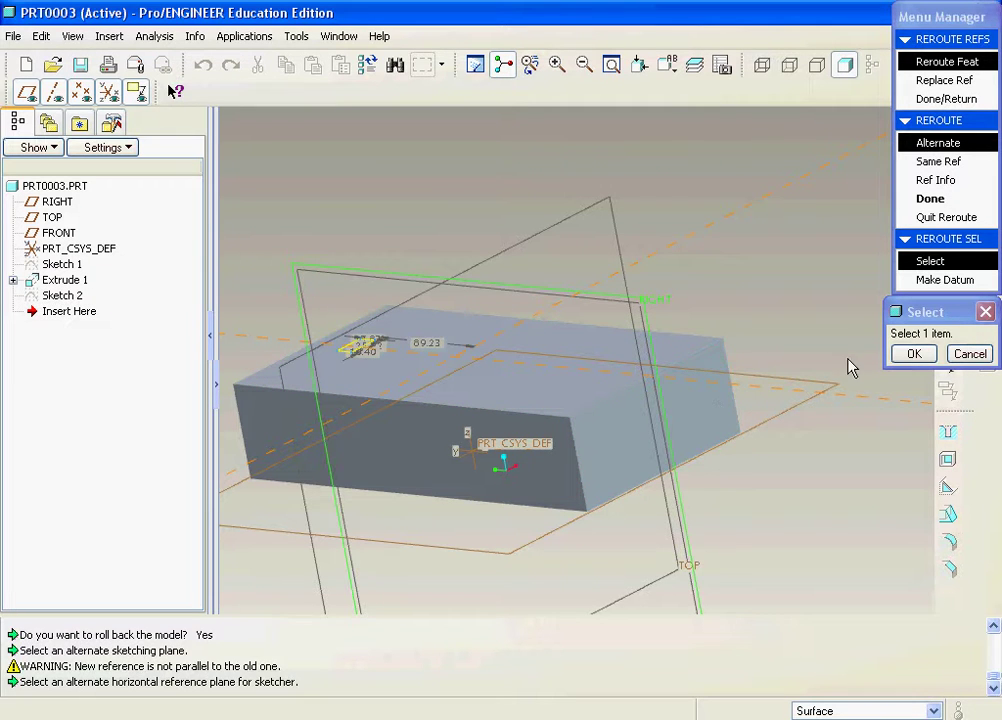
click(933, 202)
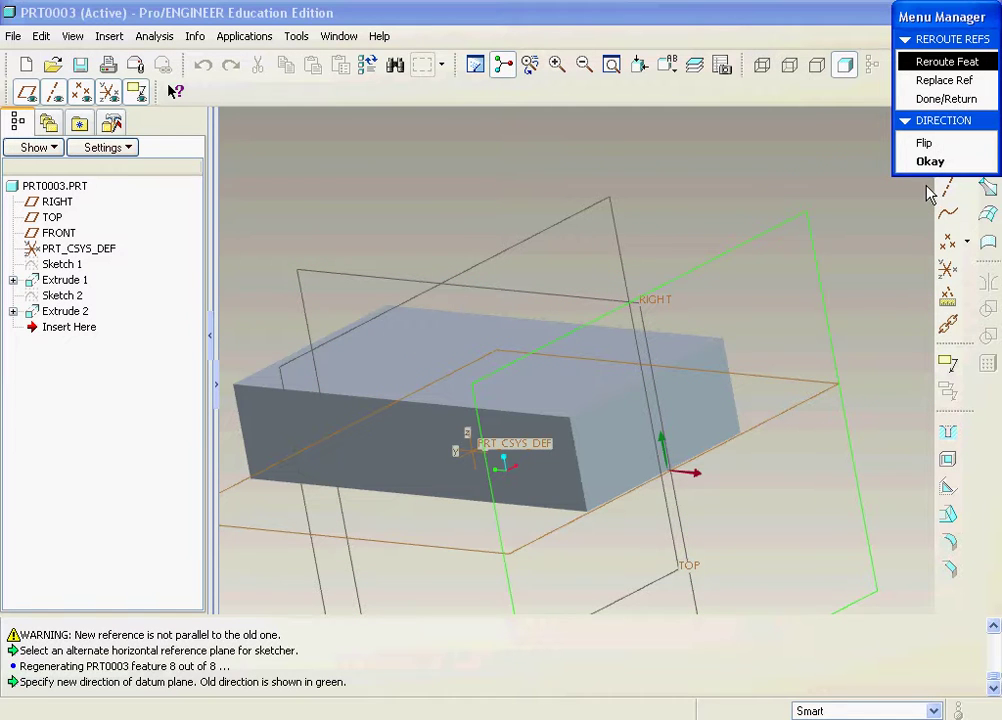
click(930, 161)
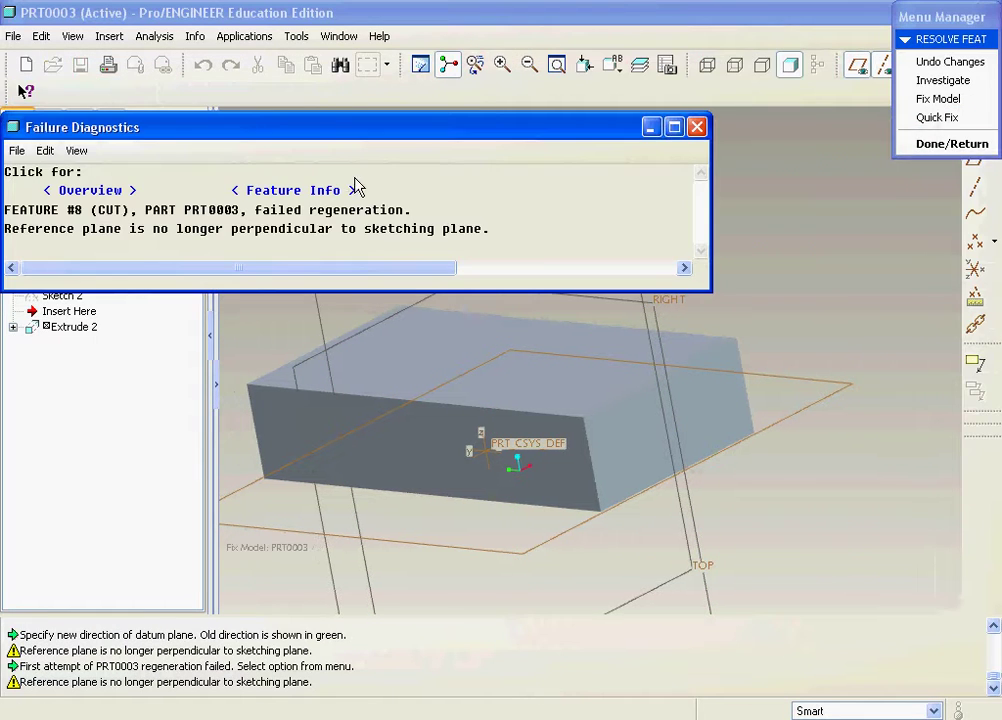
- Review and dismiss the failure diagnostics, and choose the Redefine quick fix for the failed Extrude 2 feature
drag(290, 128, 366, 88)
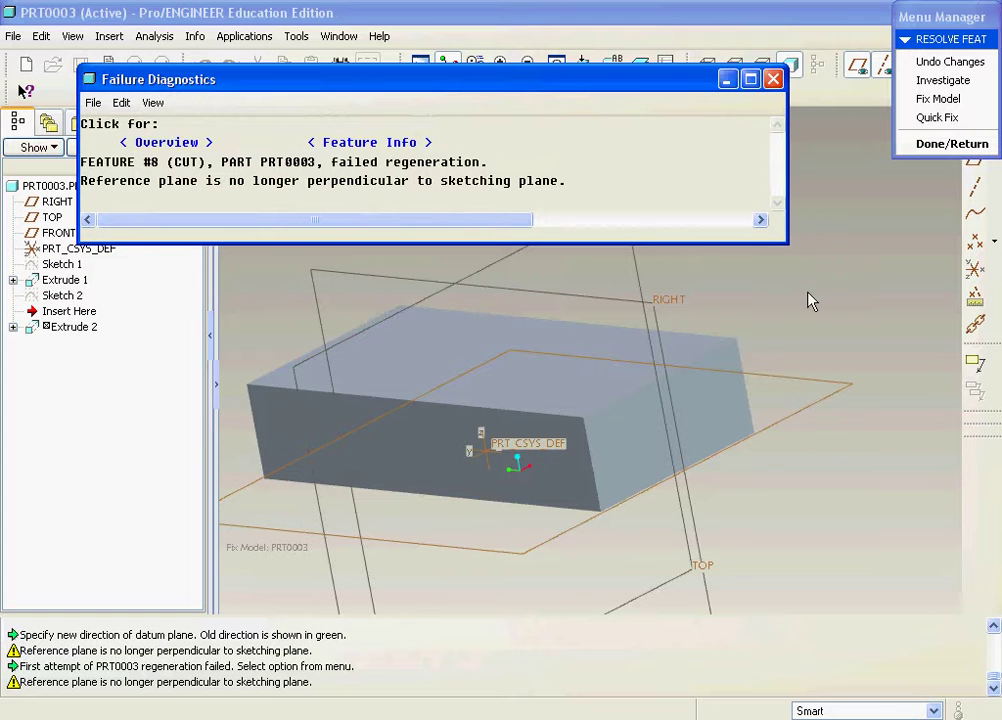
drag(786, 244, 863, 396)
click(740, 271)
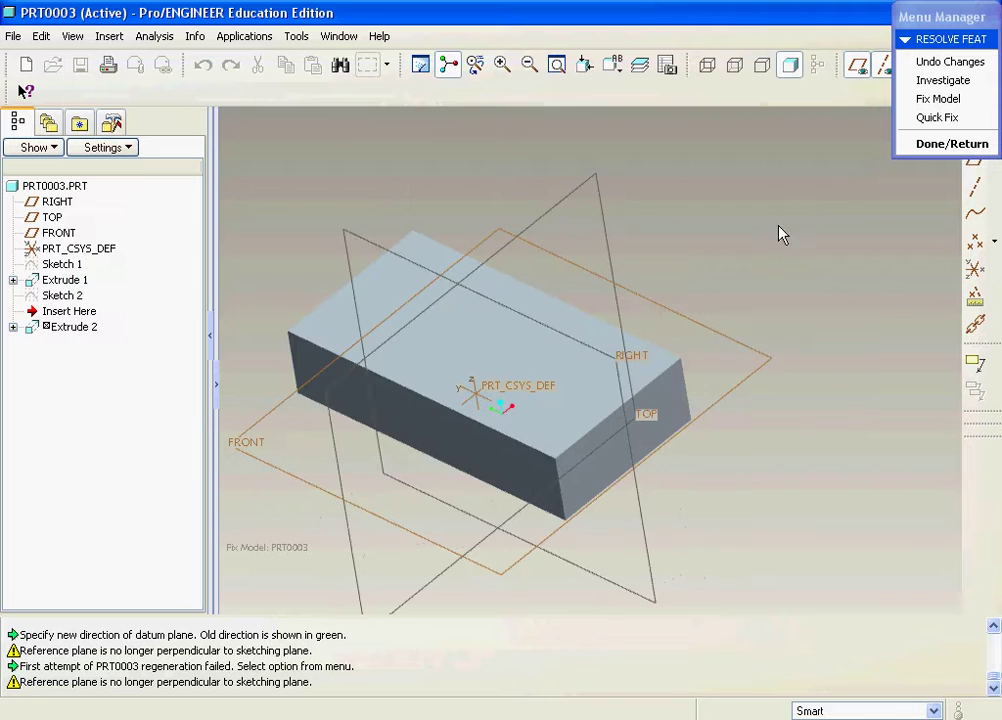
click(930, 120)
click(940, 189)
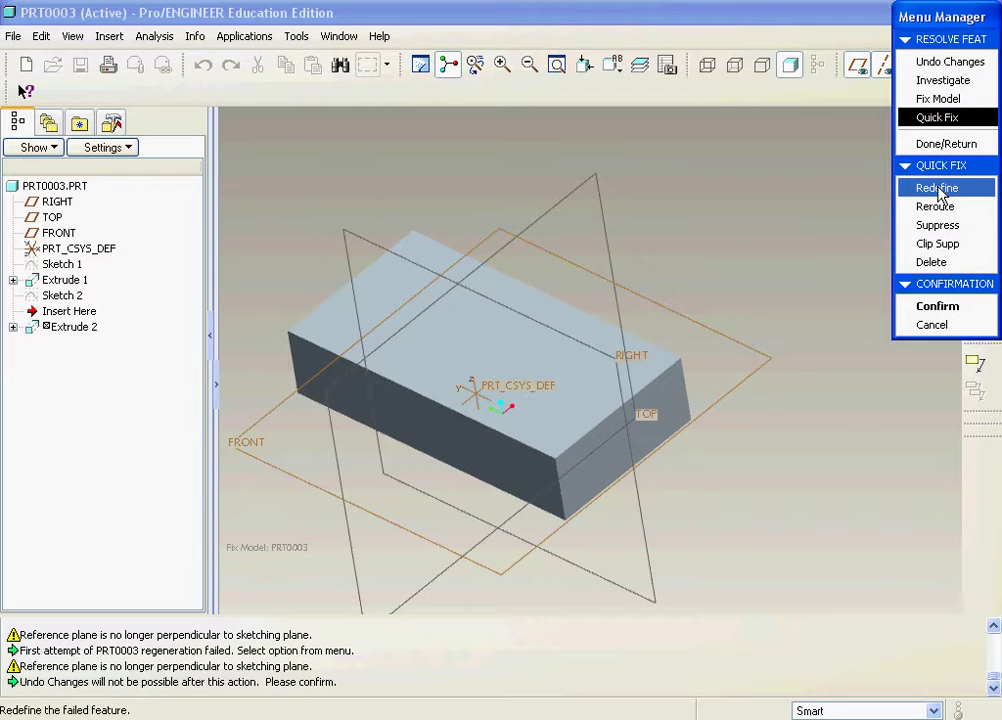
click(933, 263)
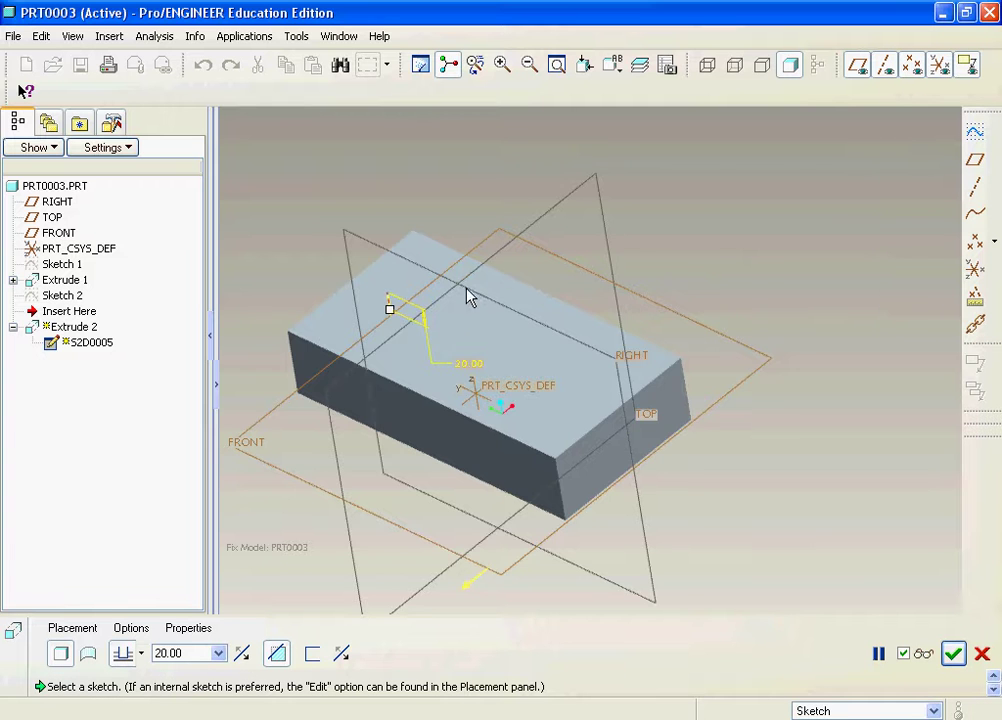
- Open the failed cut's section sketch and replace its failed TOP reference with the FRONT plane
scroll(468, 296, down, 3)
middle_drag(447, 485, 480, 440)
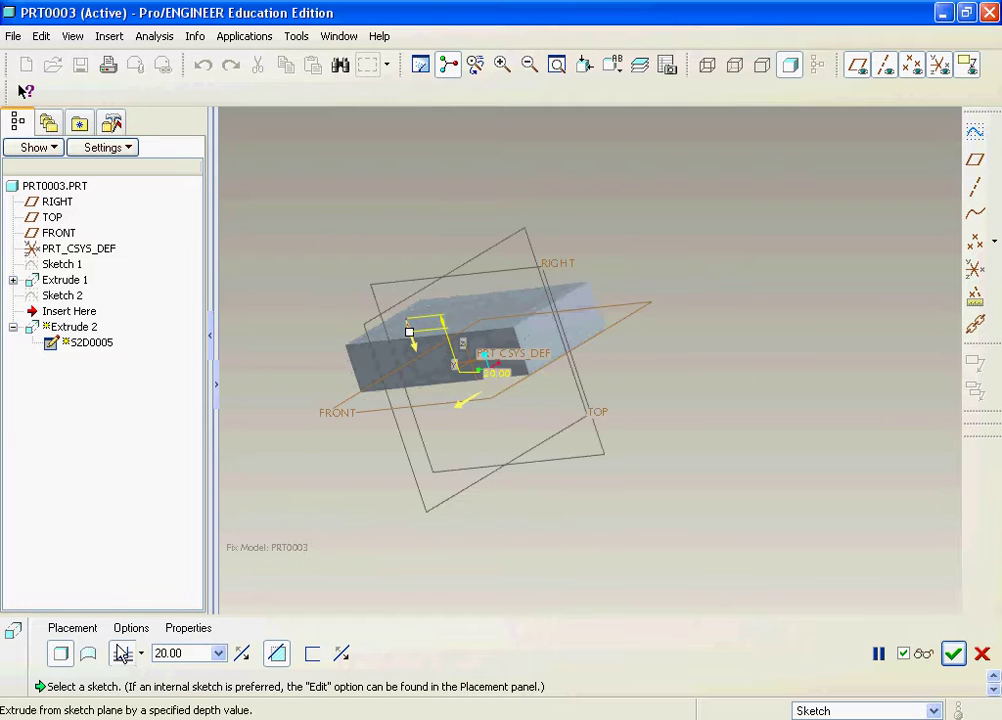
click(72, 628)
click(194, 594)
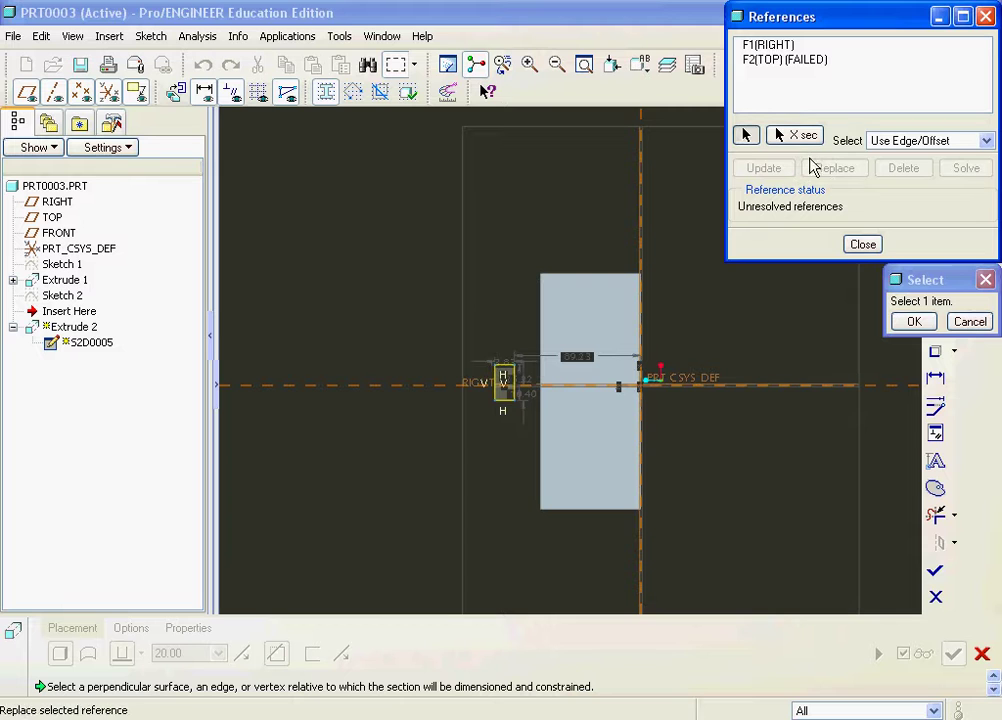
click(796, 61)
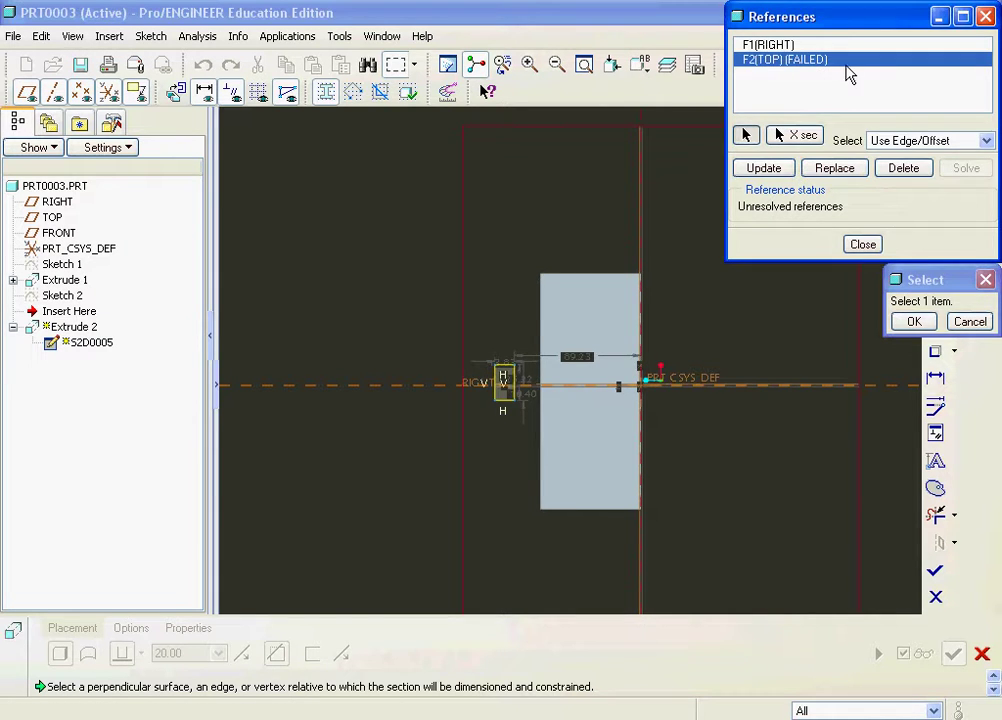
click(770, 168)
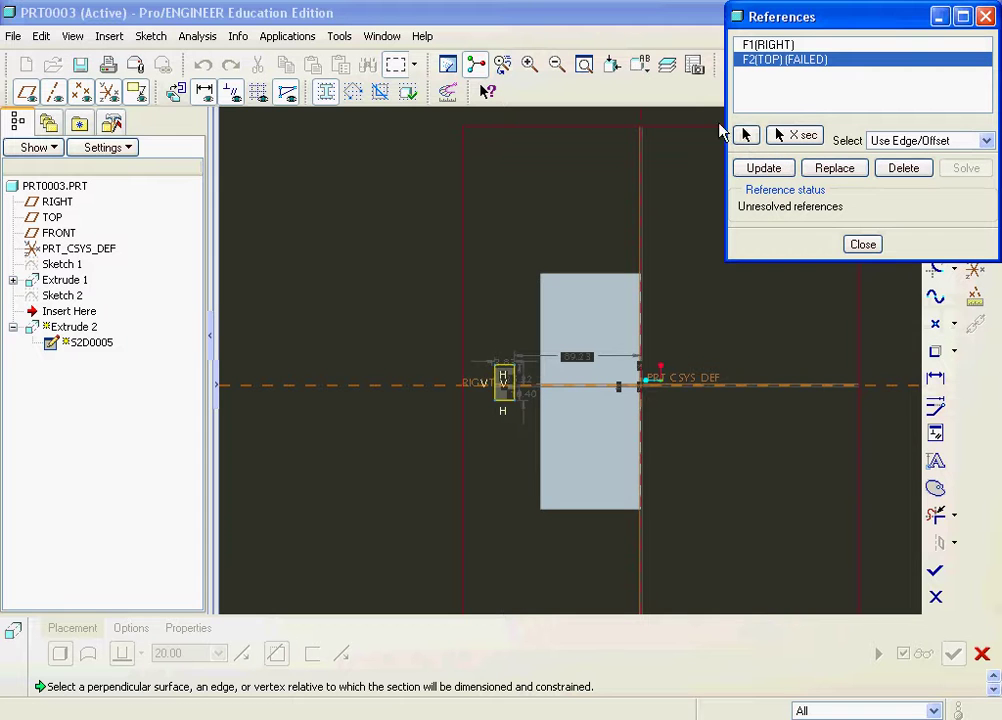
key(Delete)
click(788, 75)
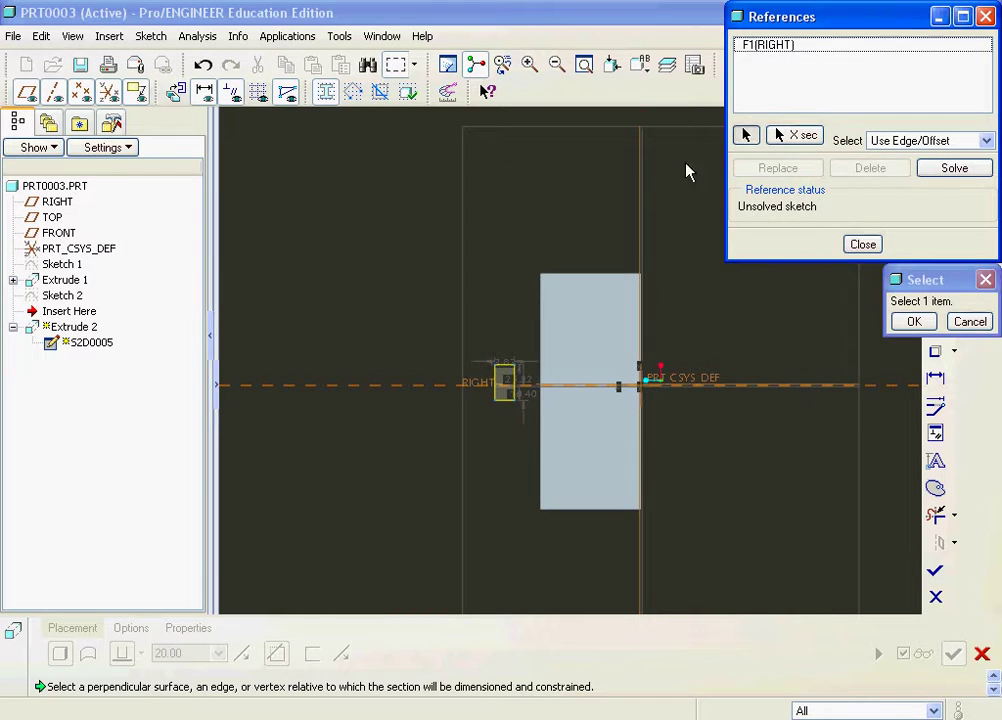
click(646, 187)
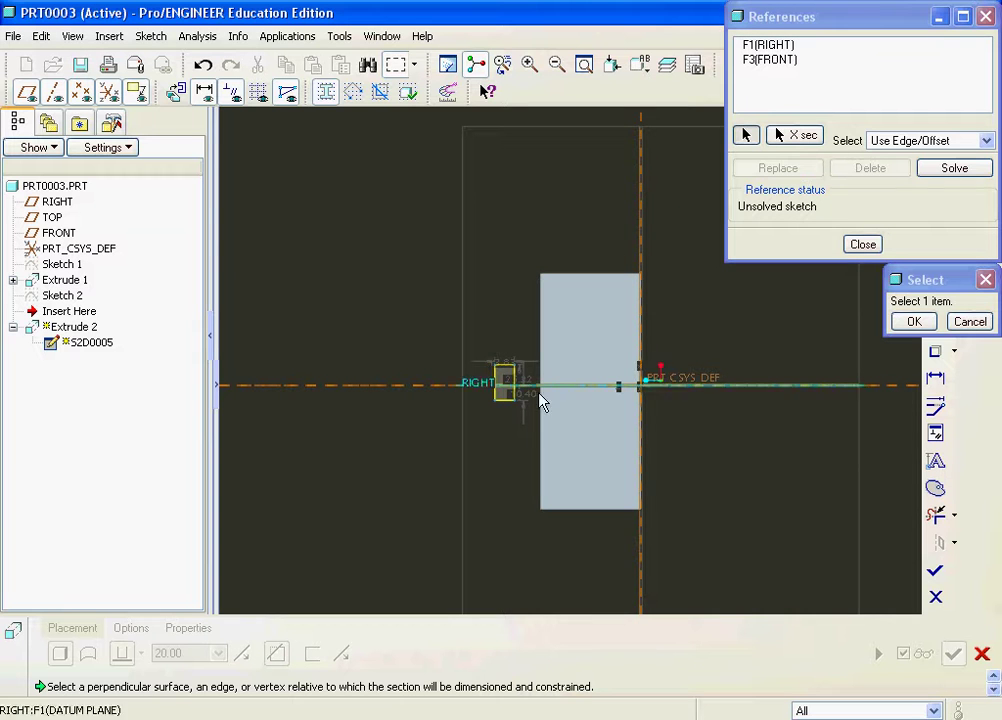
scroll(520, 397, down, 2)
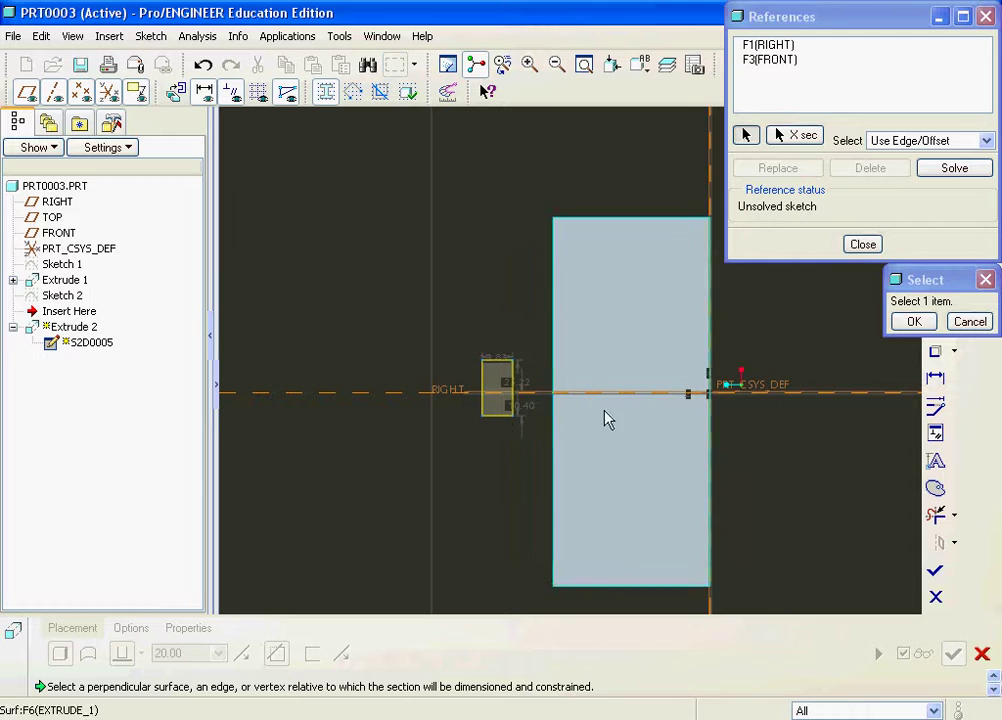
click(860, 243)
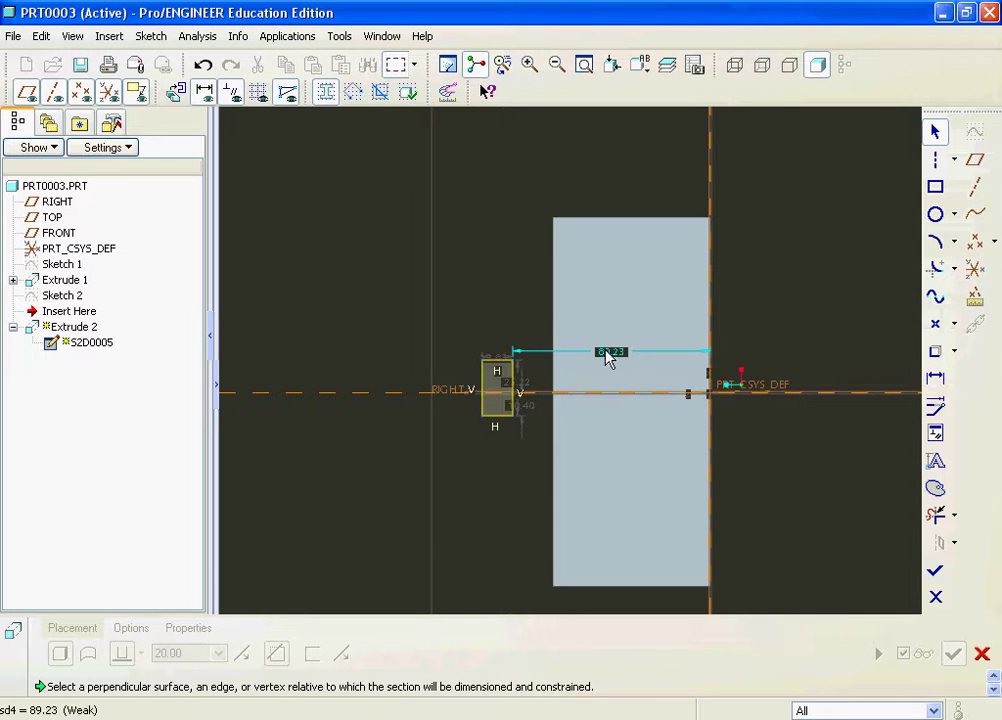
- Set the section rectangle's distance from the FRONT reference to 50, complete the redefinition, exit Resolve Feature mode and inspect the cut
double_click(610, 352)
text(50)
key(Return)
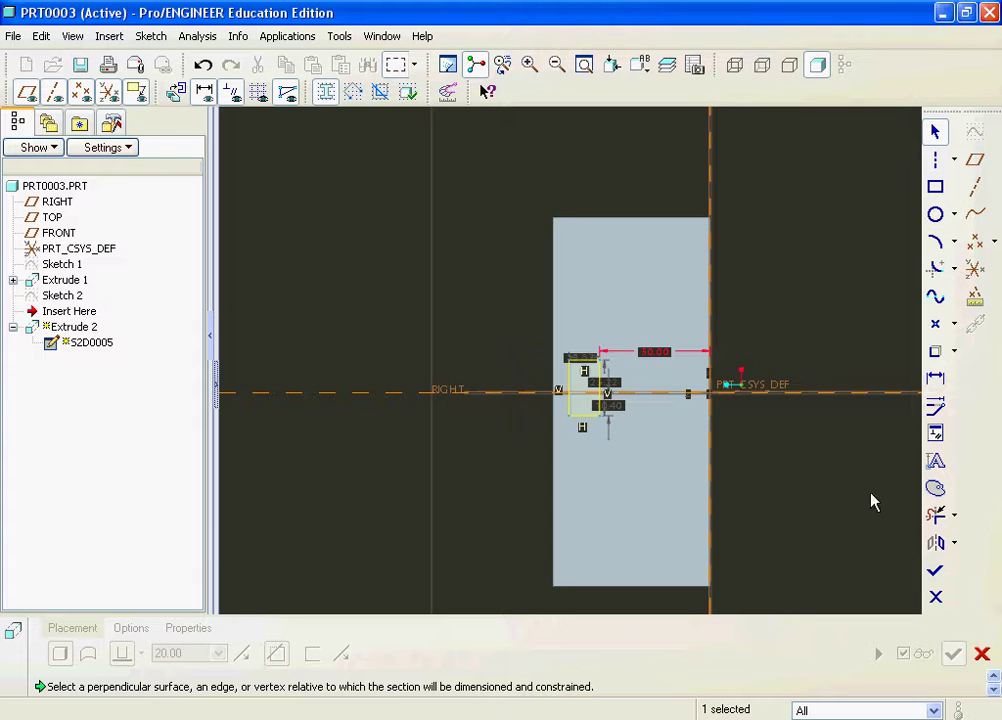
click(934, 570)
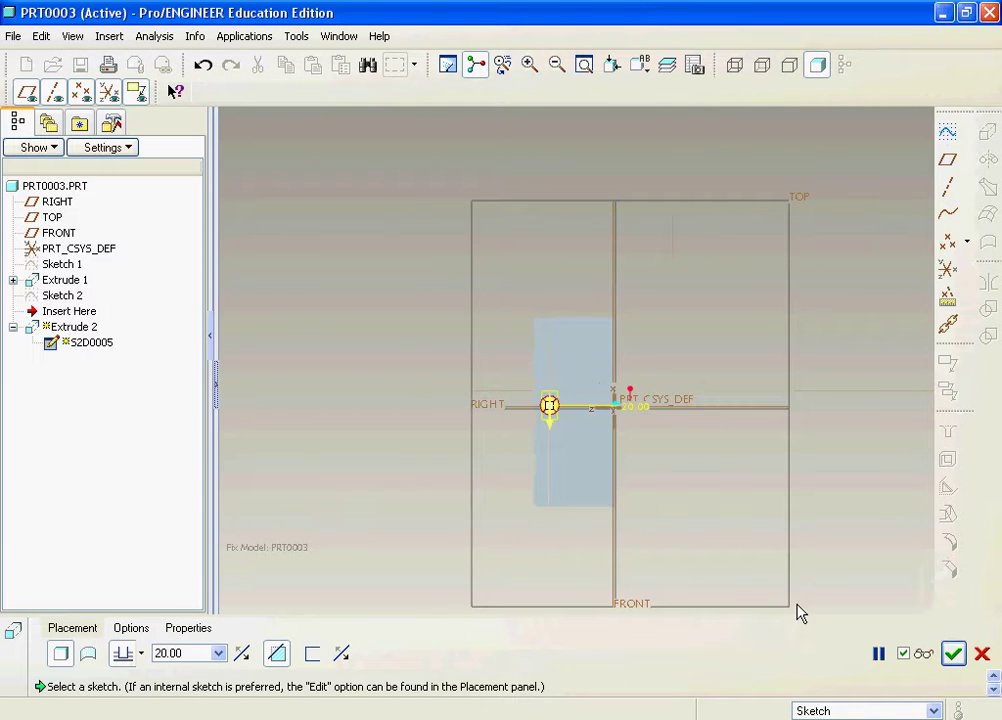
click(954, 653)
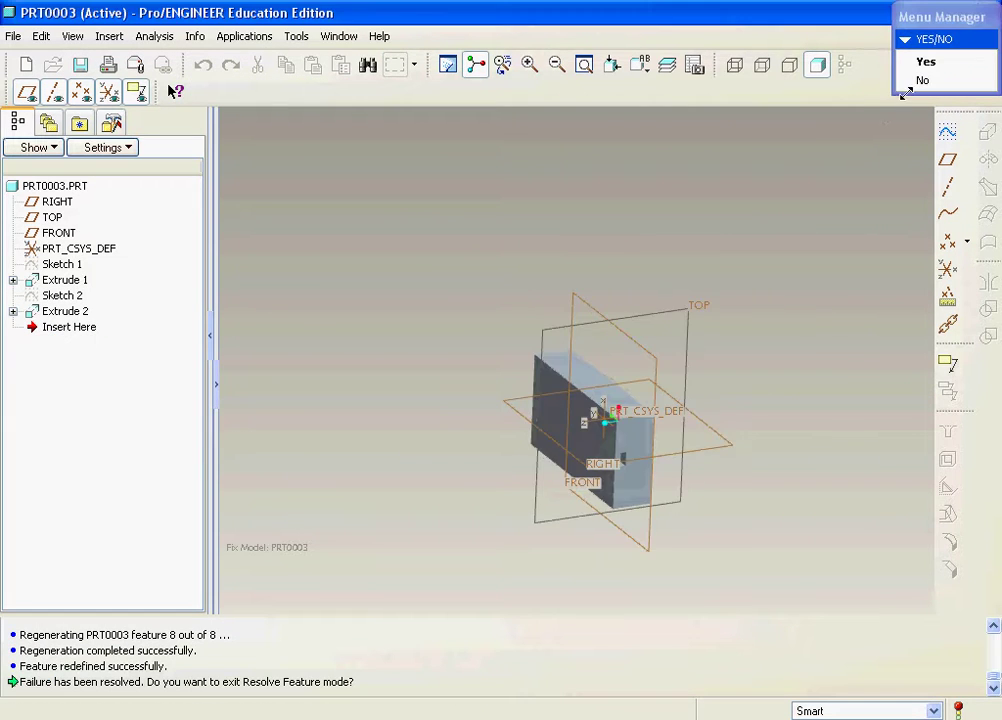
click(921, 63)
scroll(664, 432, up, 5)
middle_drag(582, 510, 555, 447)
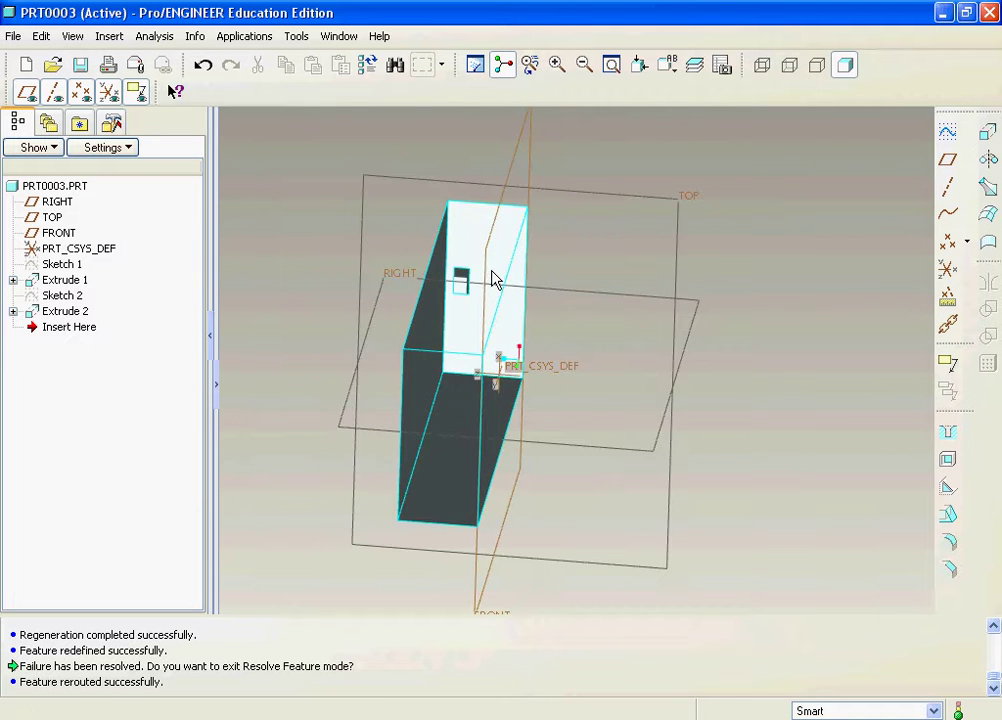
middle_drag(494, 280, 528, 291)
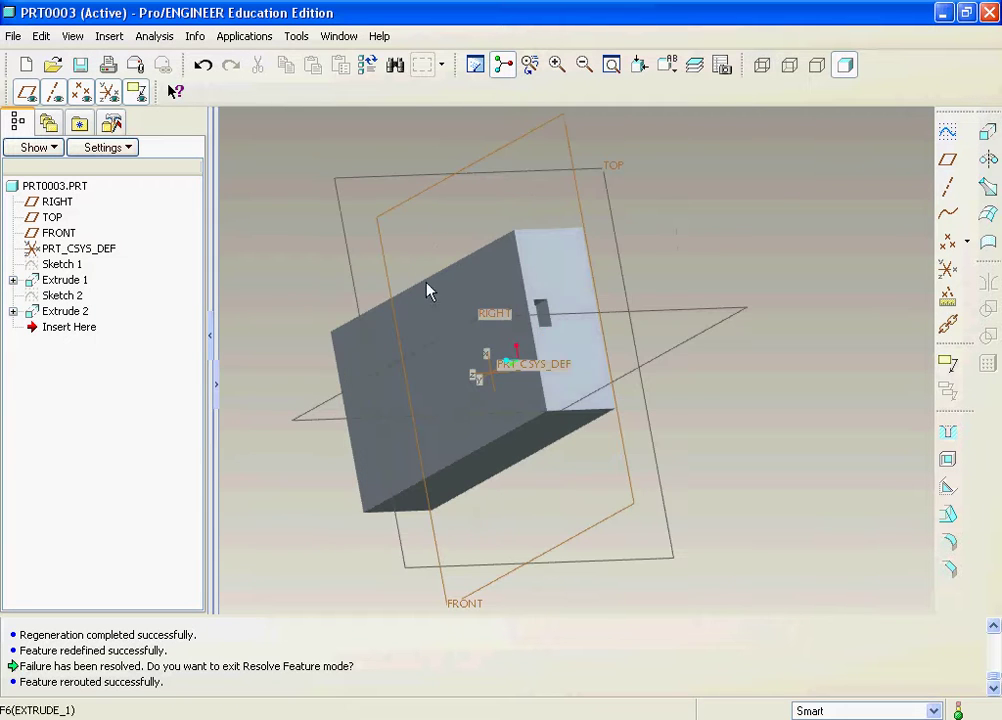
- Delete Extrude 1 together with its dependent Sketch 2 and Extrude 2
right_click(70, 282)
click(100, 298)
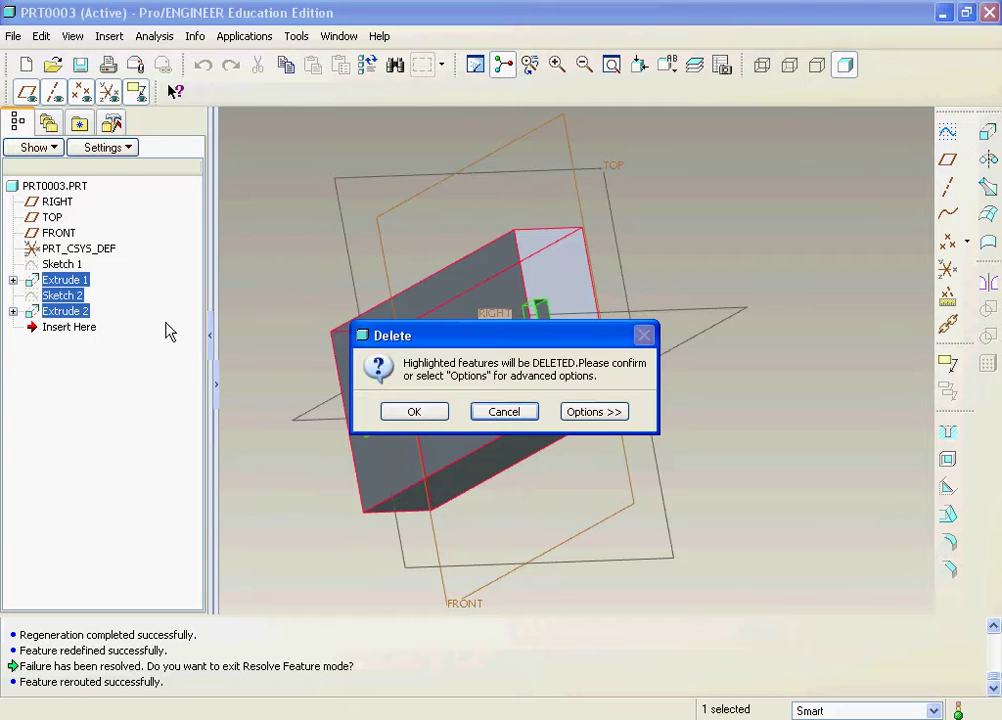
click(381, 407)
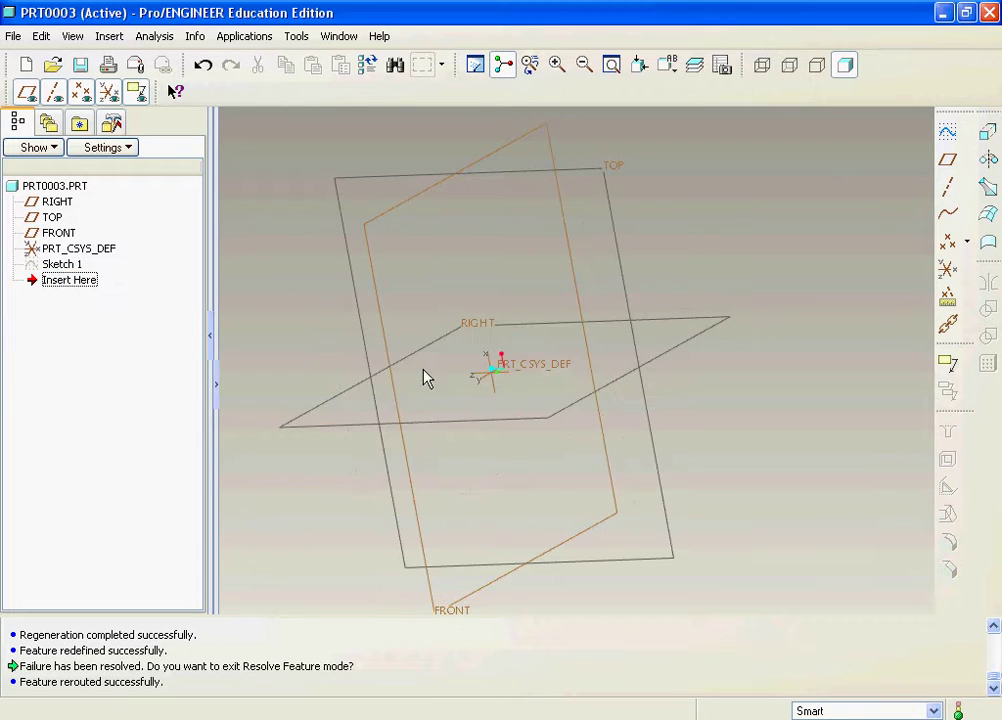
- Start a new Extrude with an internal sketch on the RIGHT plane
click(987, 135)
right_click(584, 127)
click(650, 185)
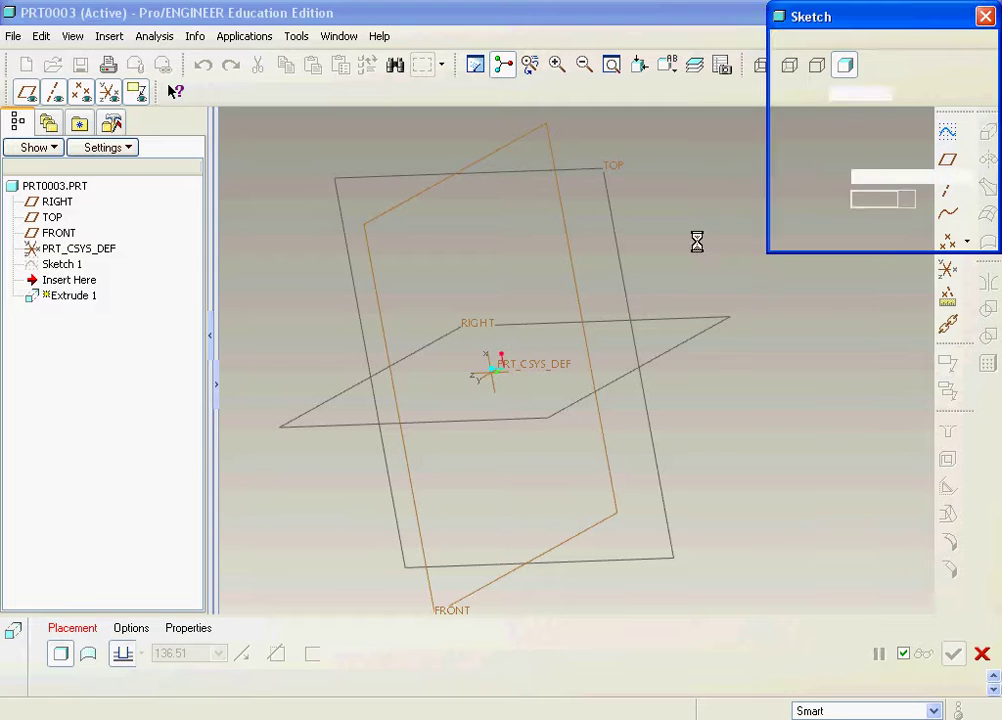
click(660, 318)
click(906, 233)
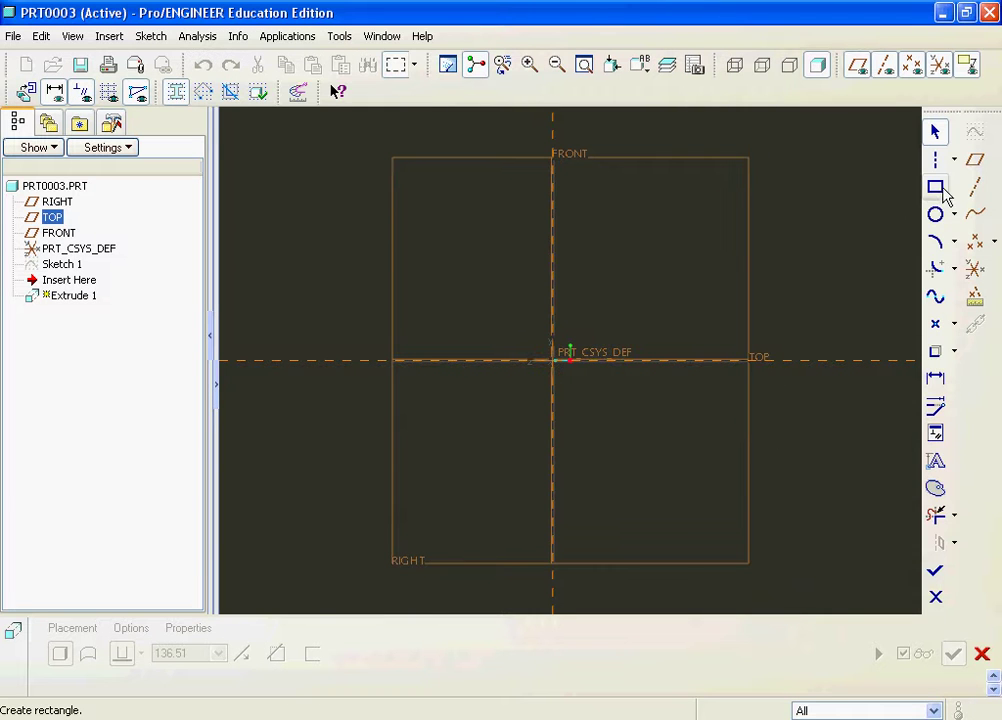
- Sketch an open arc of about 214 radius across both references and try to accept it as the solid extrusion's section
click(954, 159)
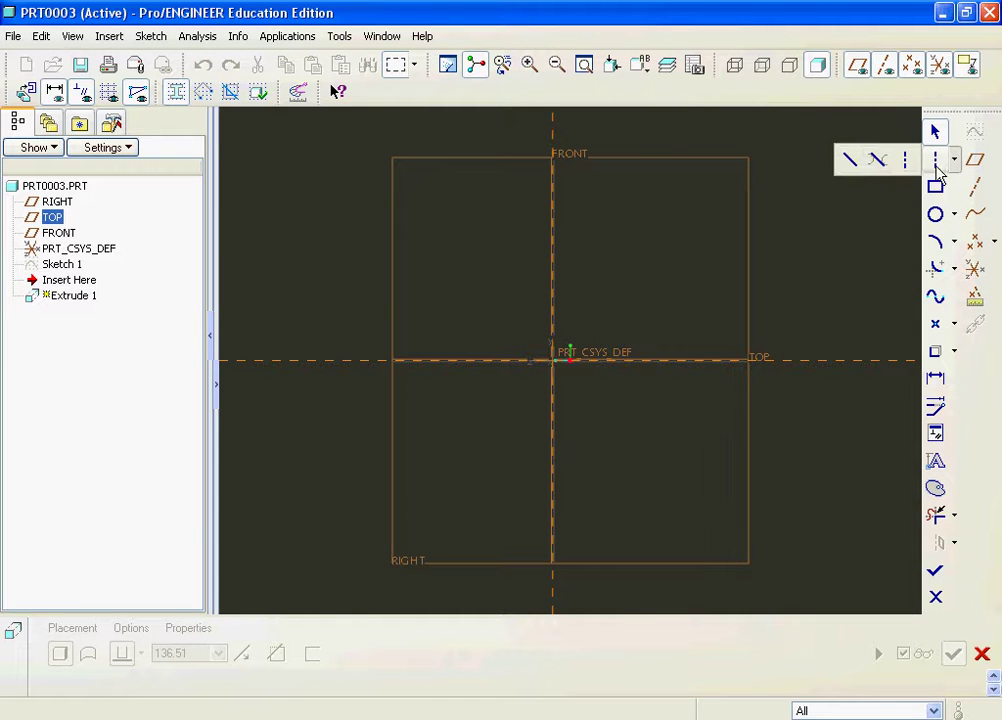
click(857, 161)
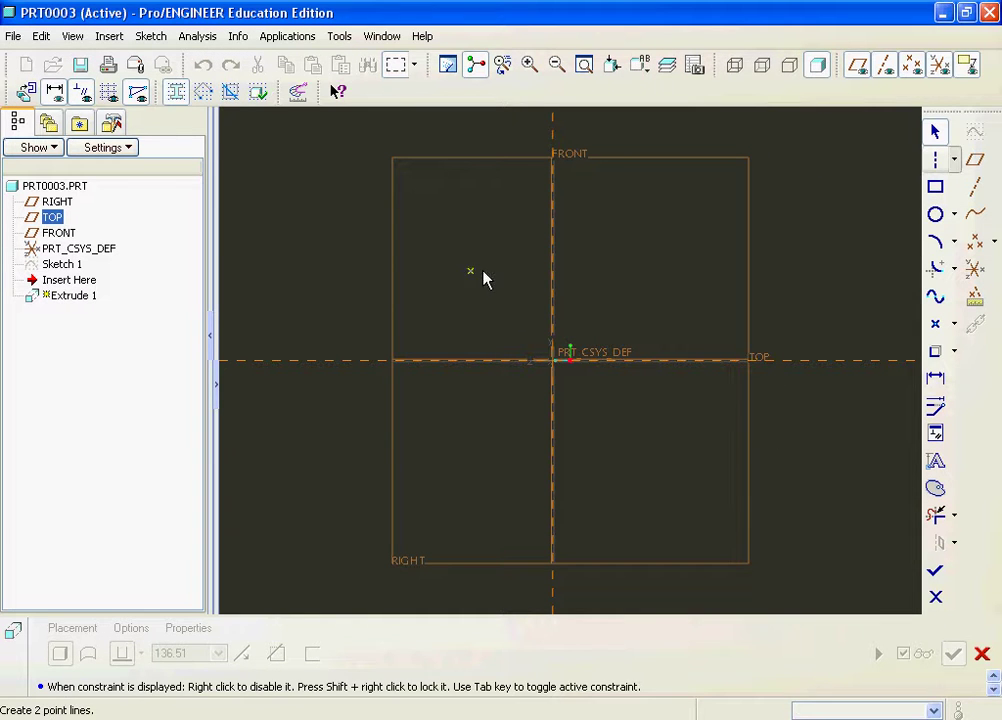
click(954, 159)
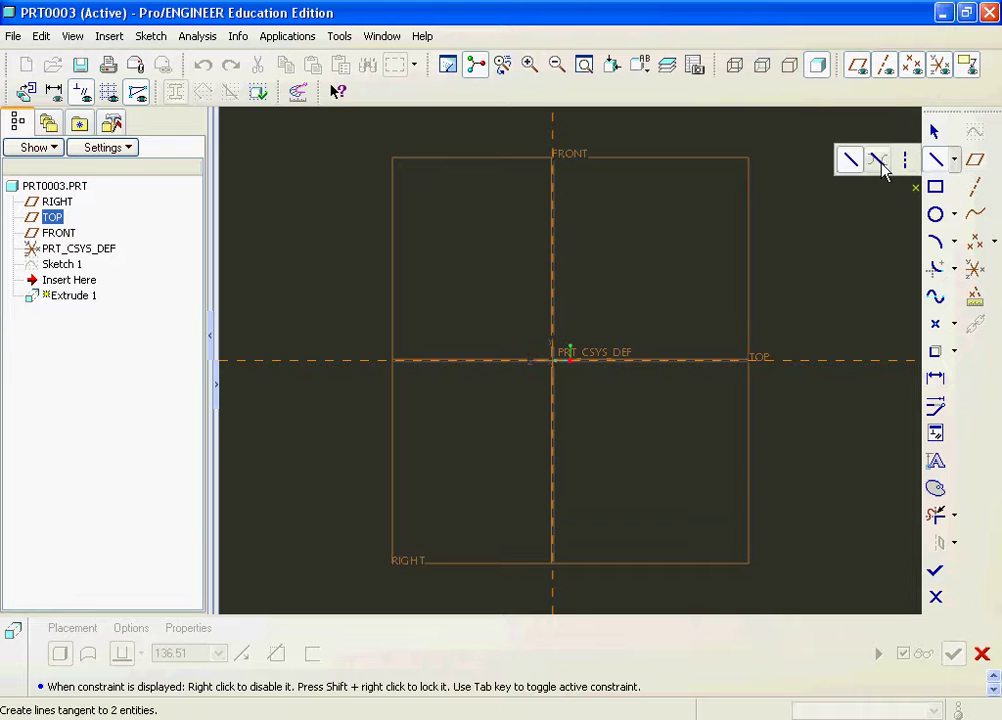
click(936, 242)
click(675, 488)
click(628, 358)
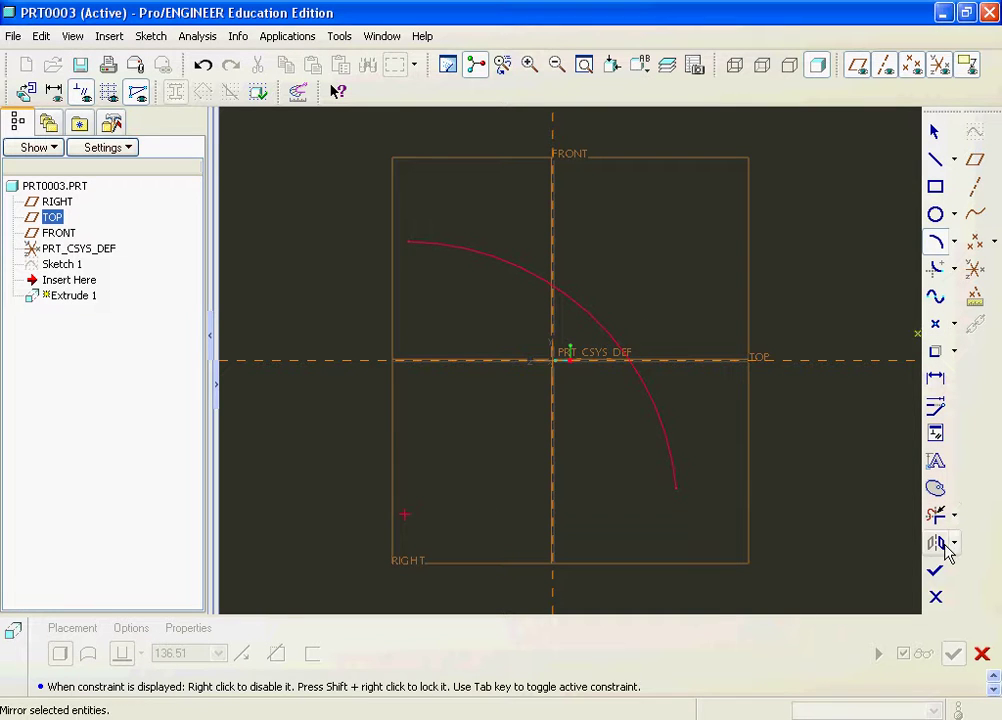
click(935, 570)
click(470, 416)
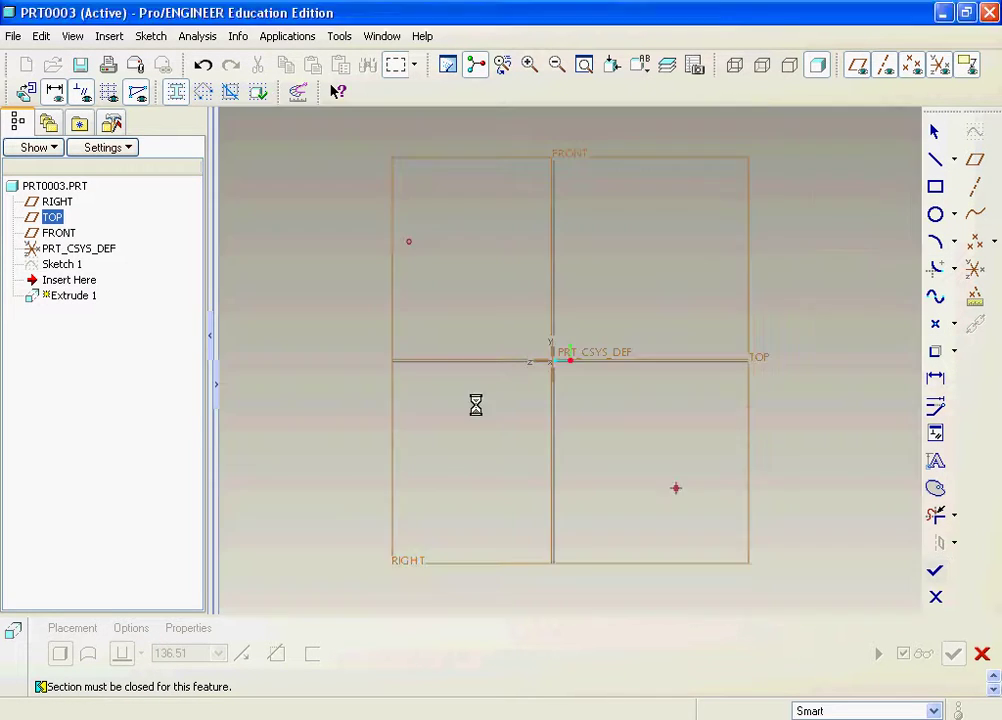
- Reopen the extrusion's arc sketch and quit Sketcher without saving the modifications
click(915, 231)
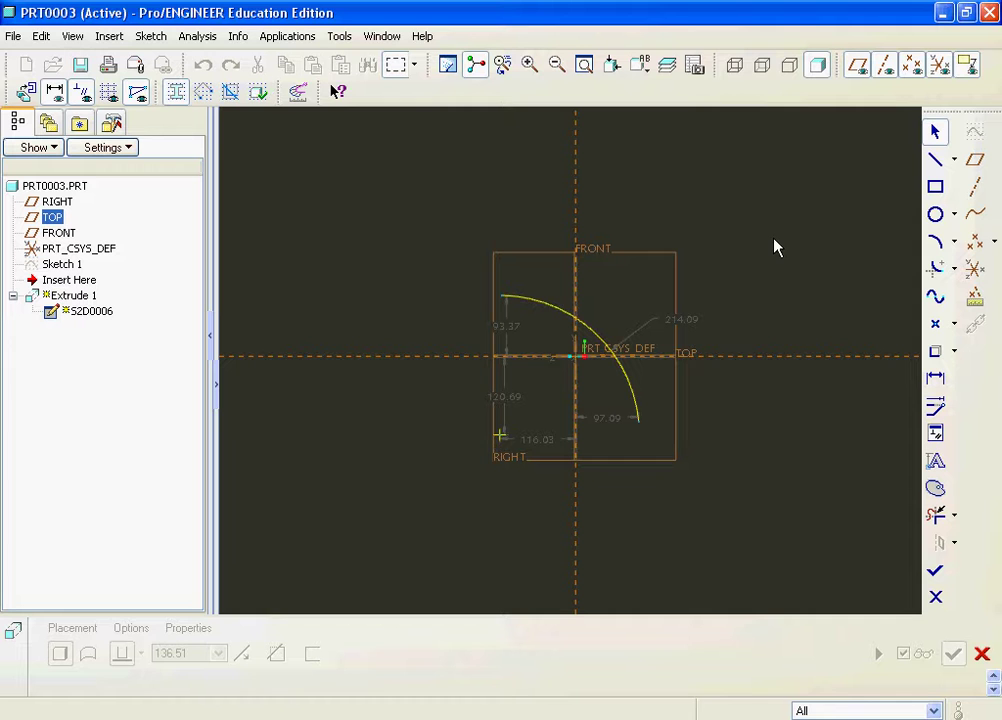
click(937, 597)
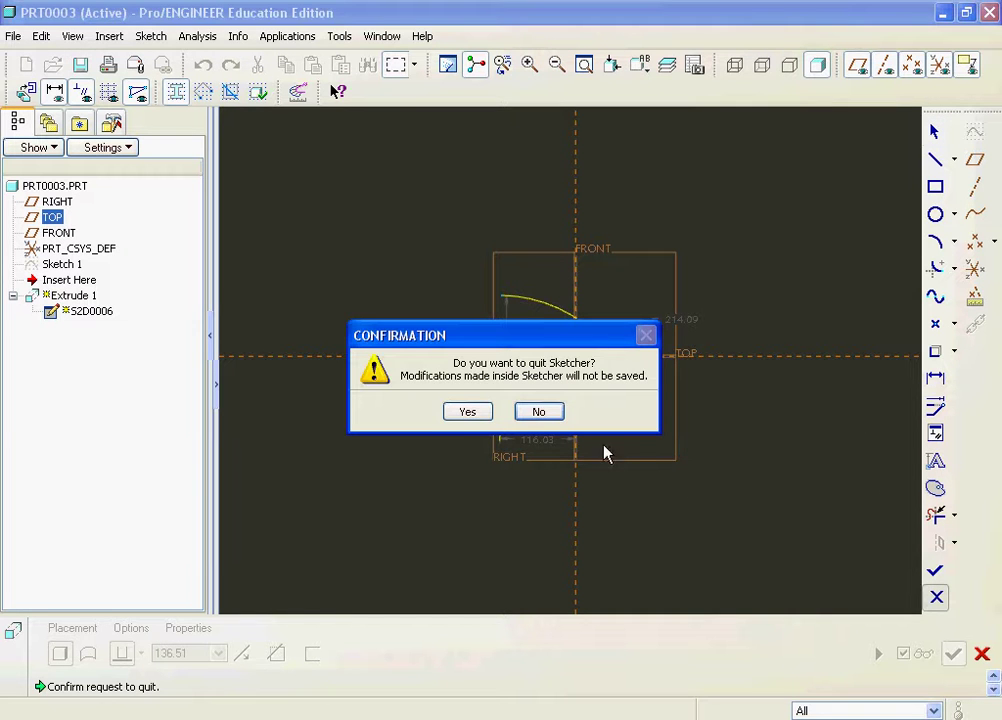
click(467, 411)
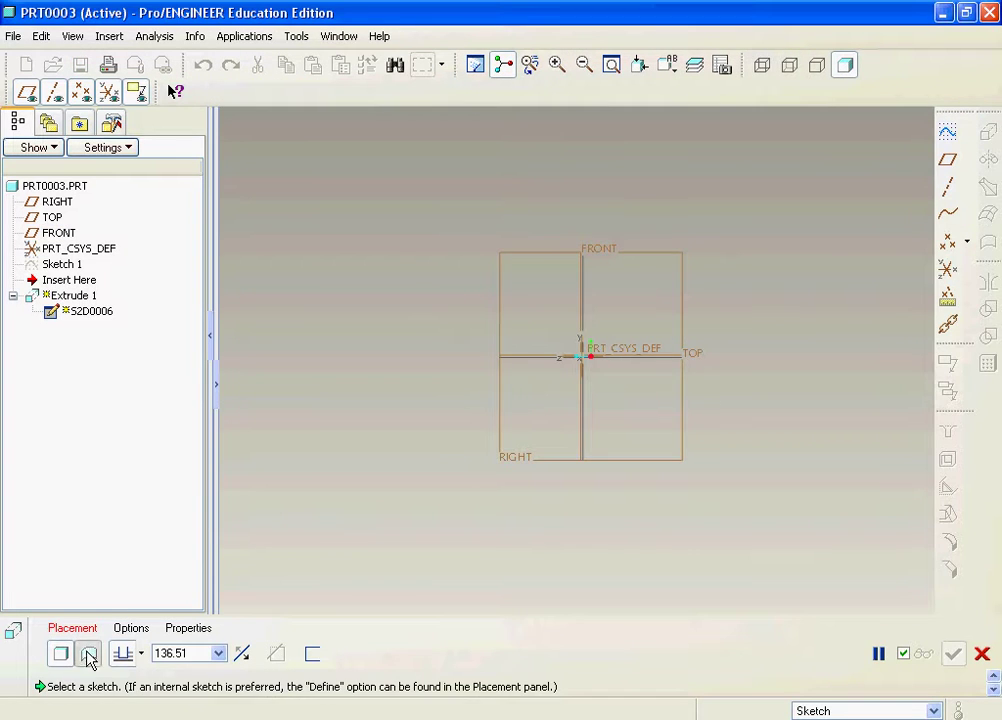
- Switch the extrusion to a surface and sketch an open arc on the FRONT plane as its section
click(88, 653)
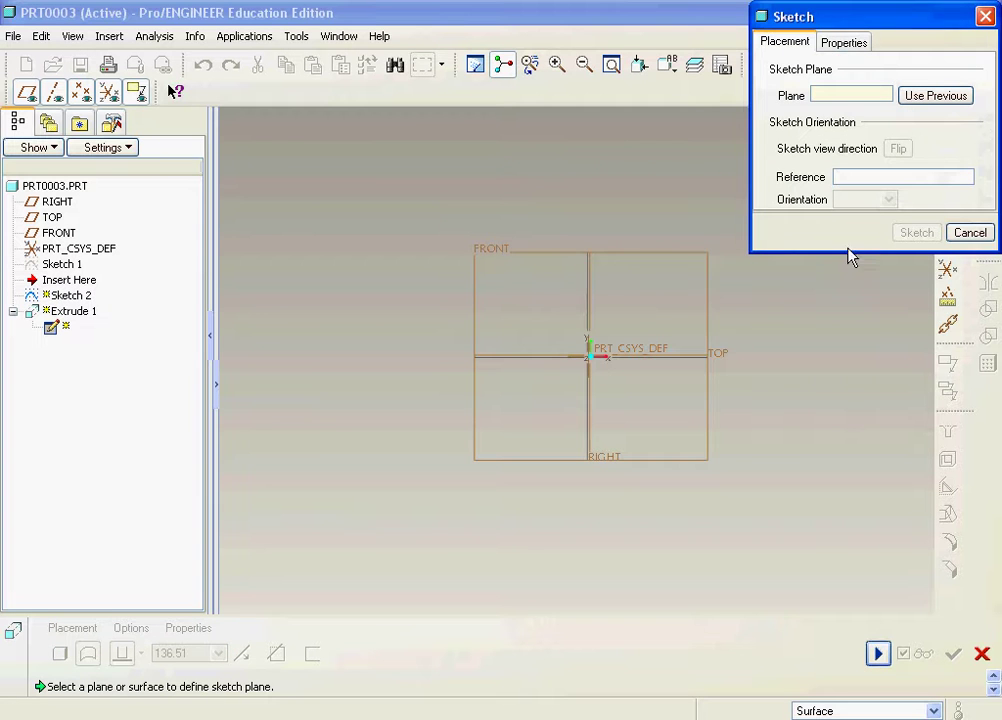
click(658, 265)
click(914, 232)
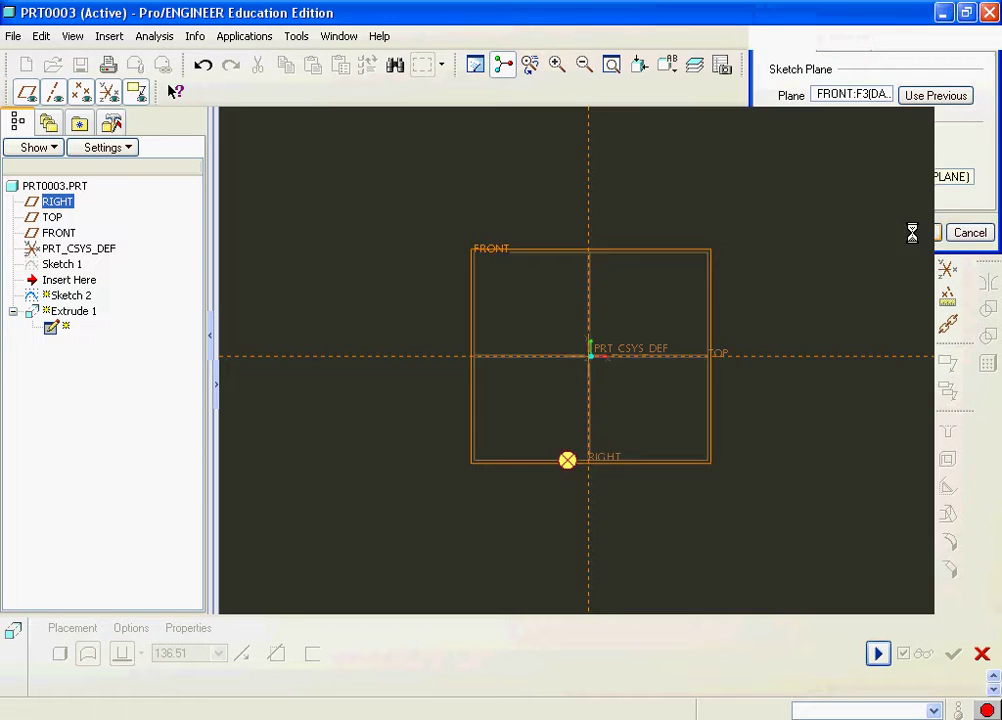
click(934, 241)
click(465, 246)
click(600, 459)
click(650, 380)
click(935, 570)
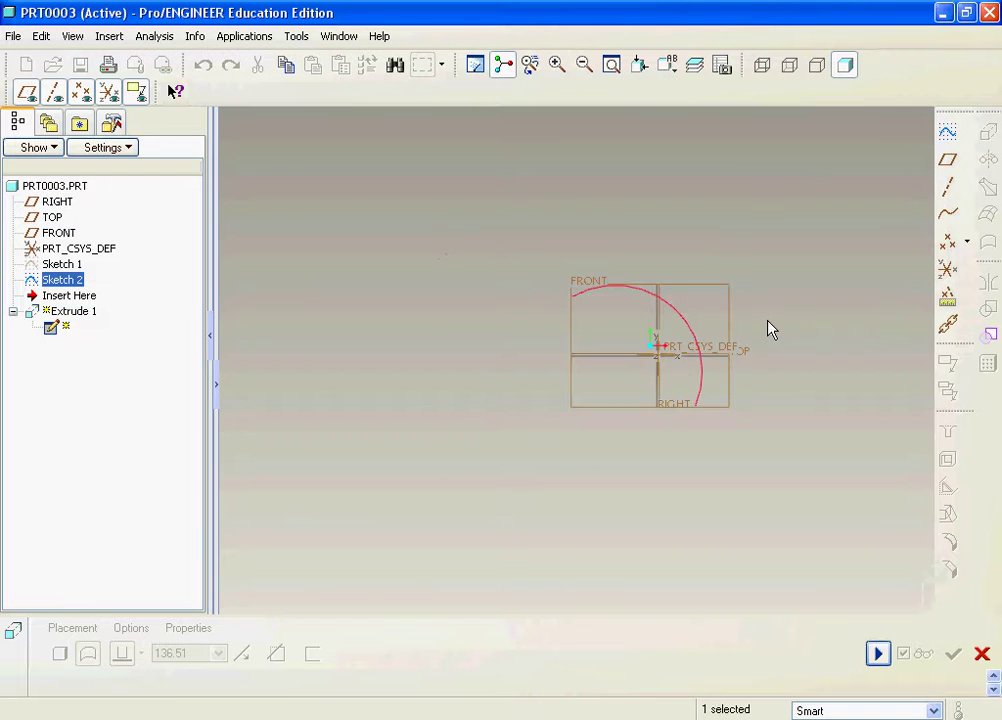
- Extrude the arc surface symmetrically about the FRONT plane to a depth of 678 and complete the feature
click(878, 653)
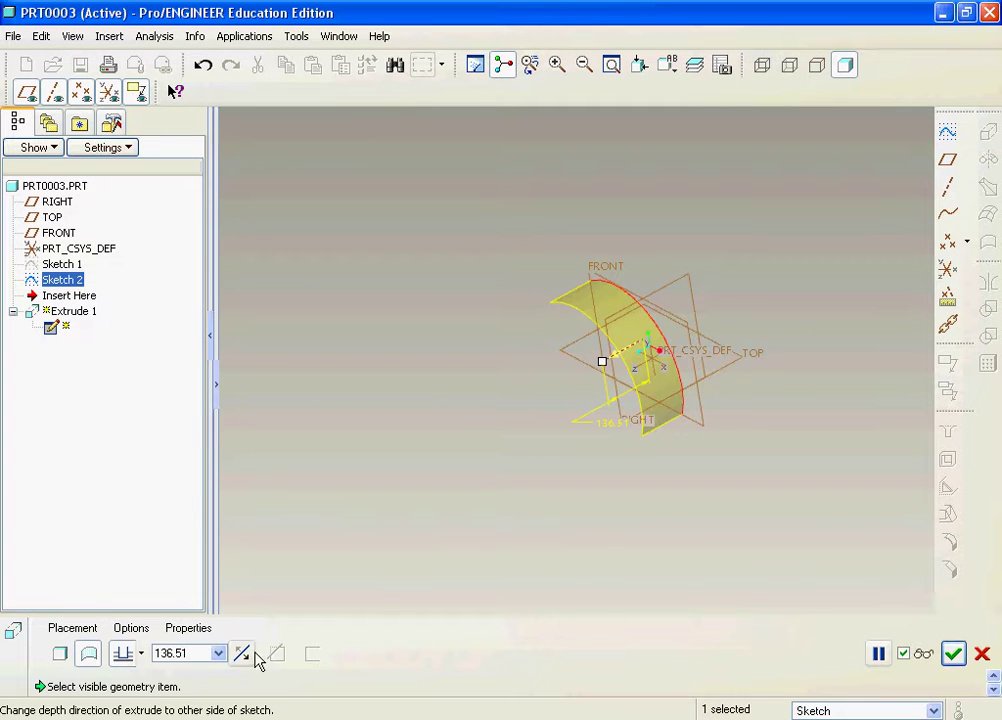
click(140, 653)
click(121, 599)
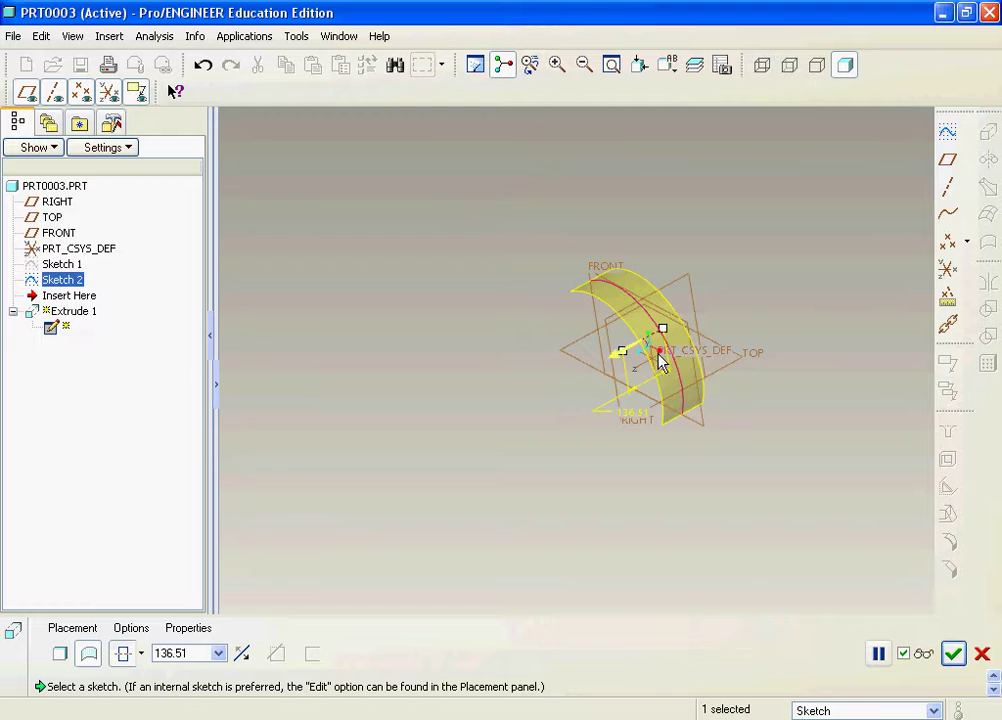
drag(613, 360, 535, 385)
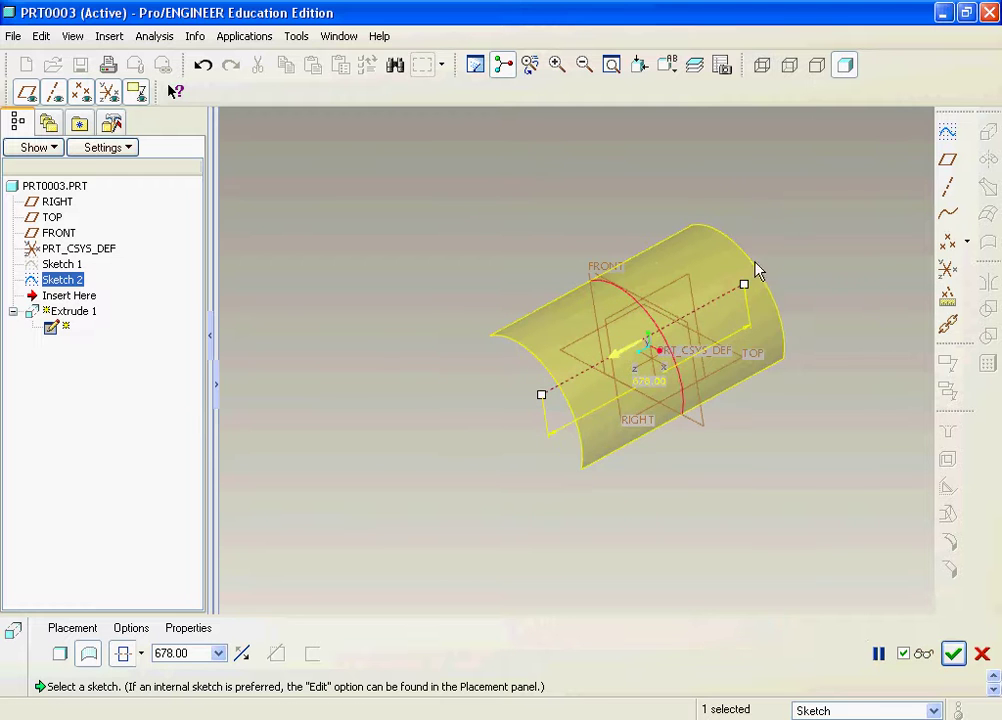
click(948, 133)
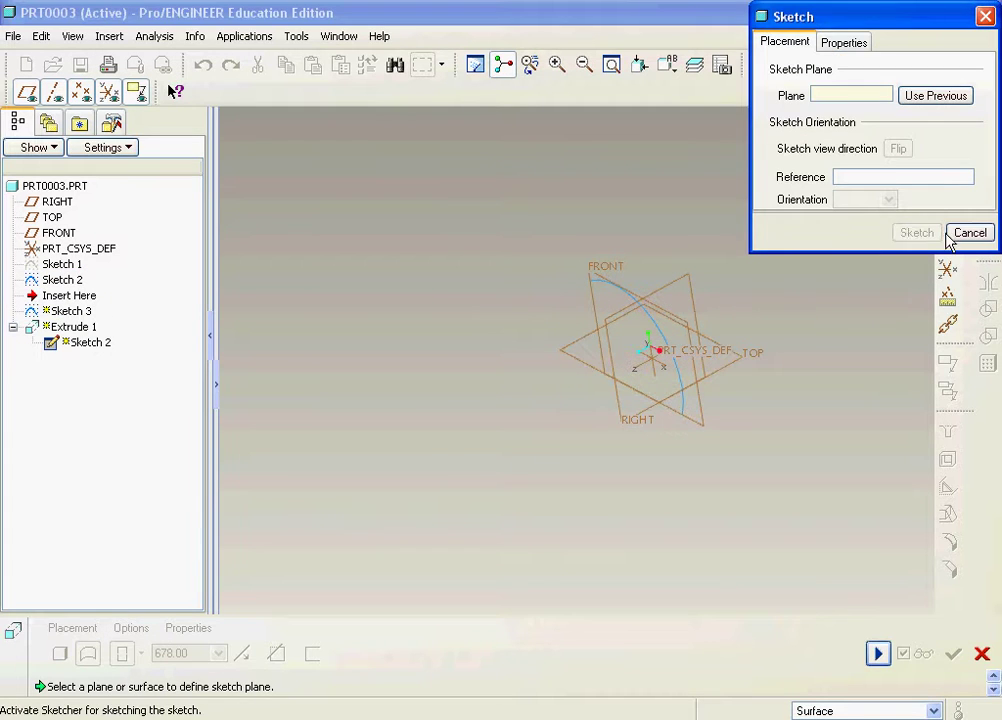
click(971, 233)
click(880, 654)
click(952, 653)
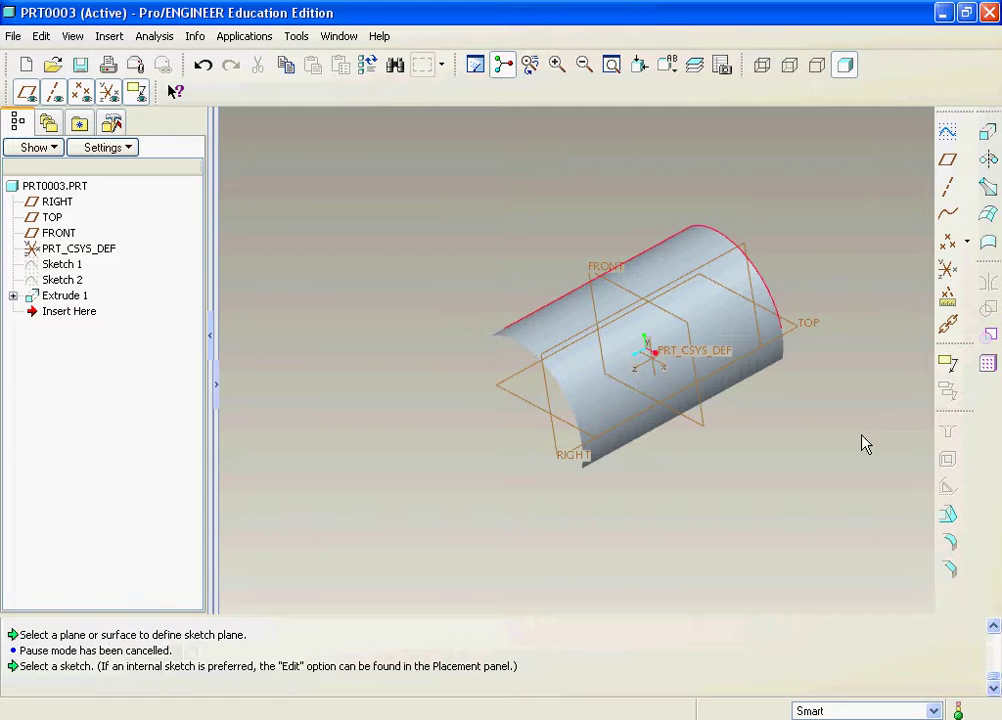
click(948, 133)
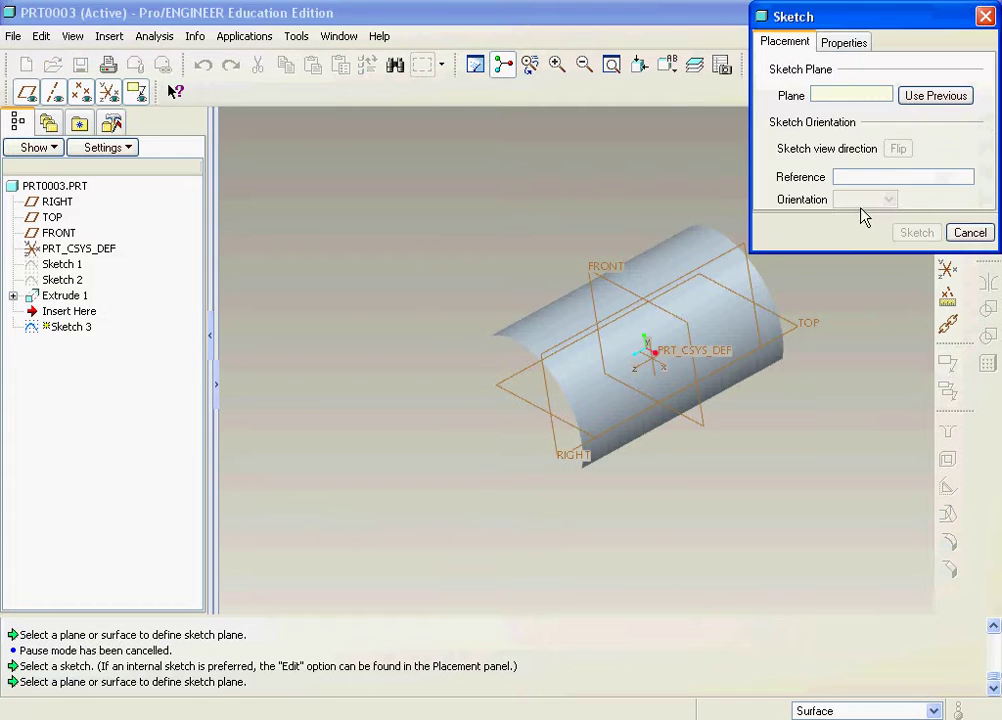
click(682, 331)
click(917, 231)
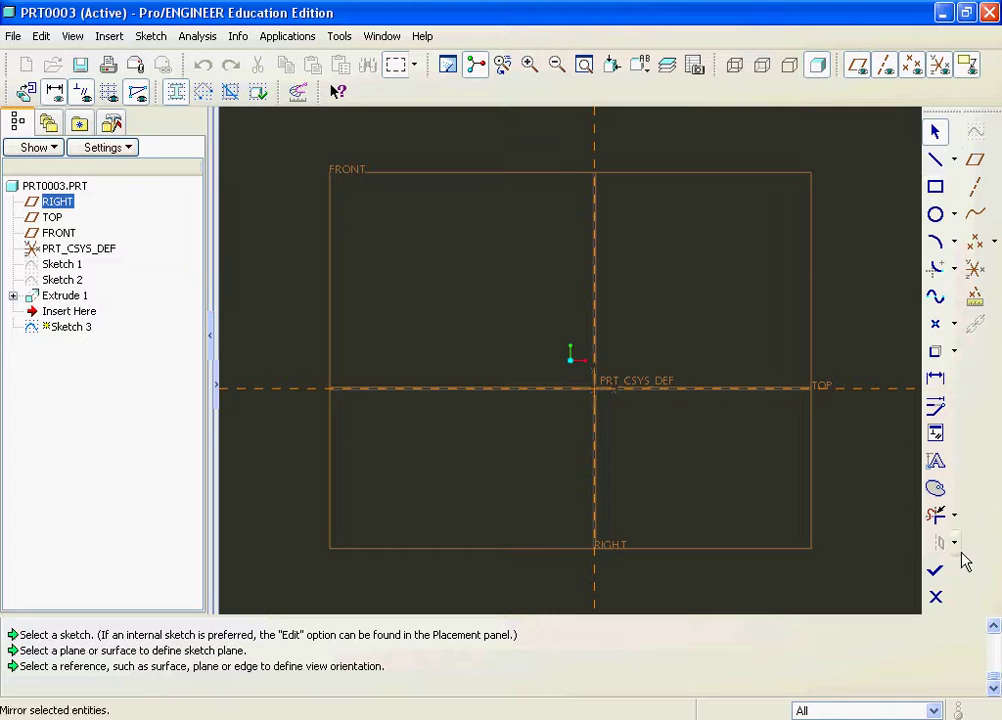
click(936, 597)
click(445, 411)
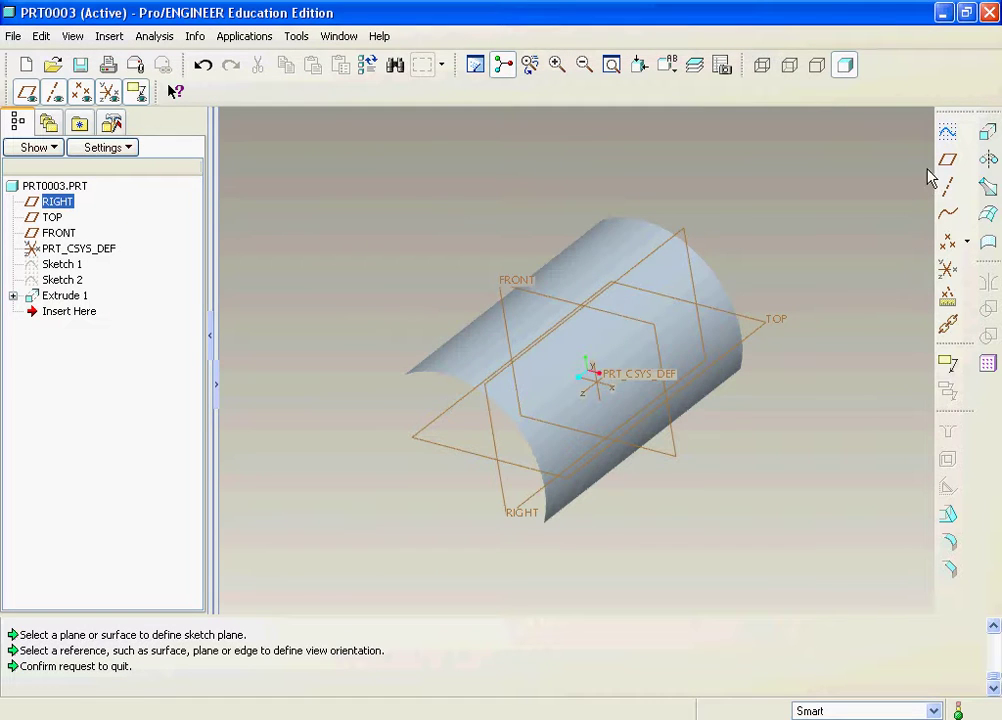
click(947, 159)
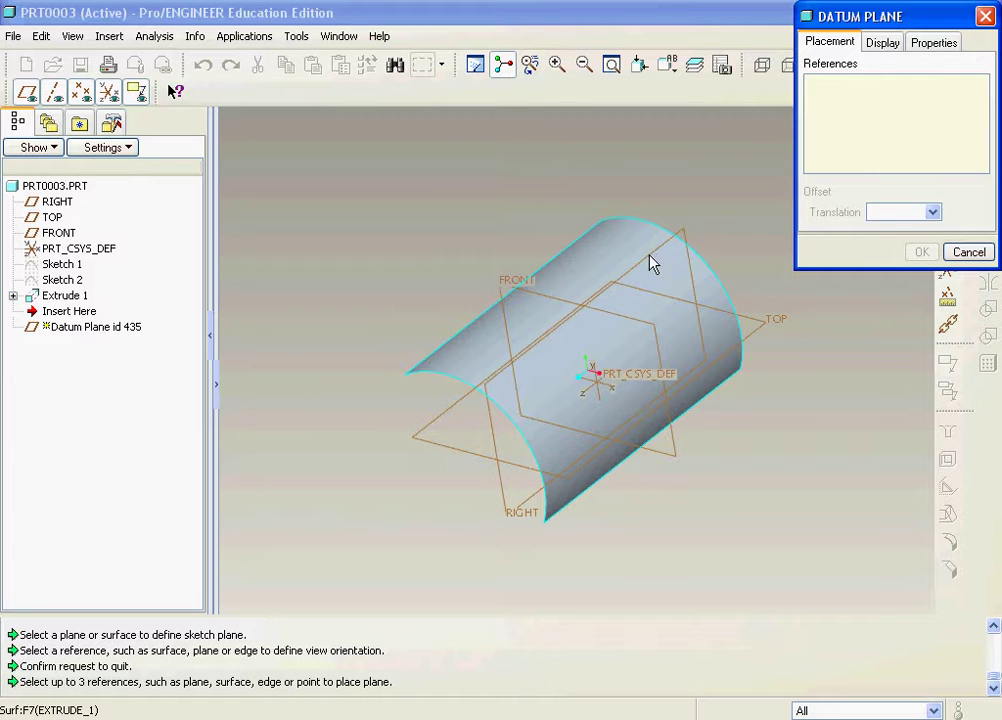
click(968, 252)
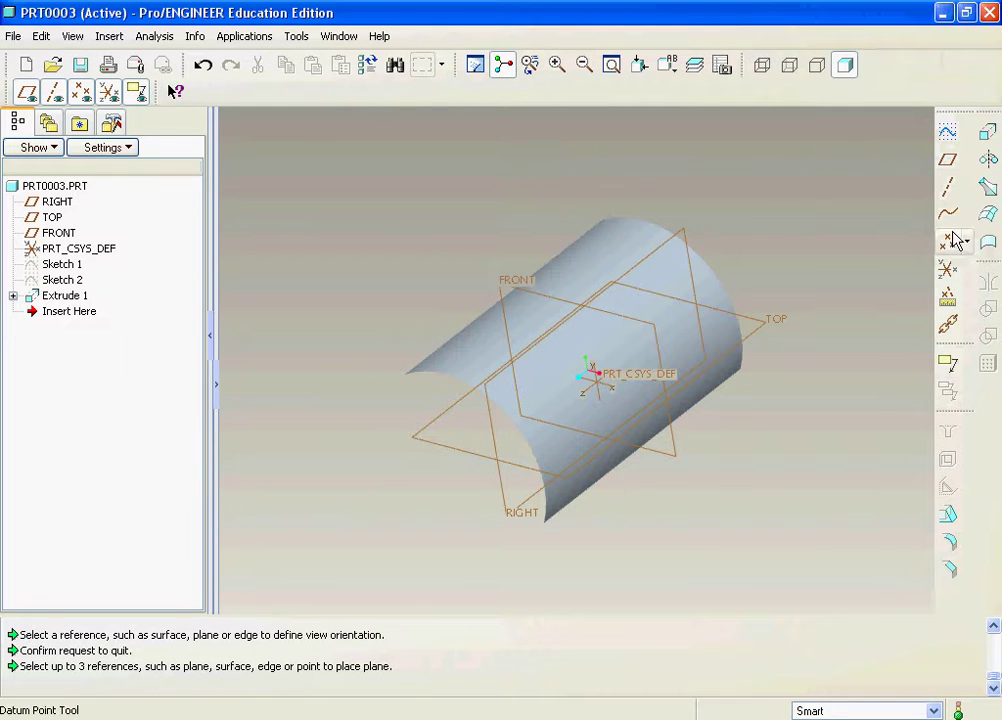
- Create a datum axis along the intersection of the RIGHT and TOP planes
click(950, 193)
click(667, 252)
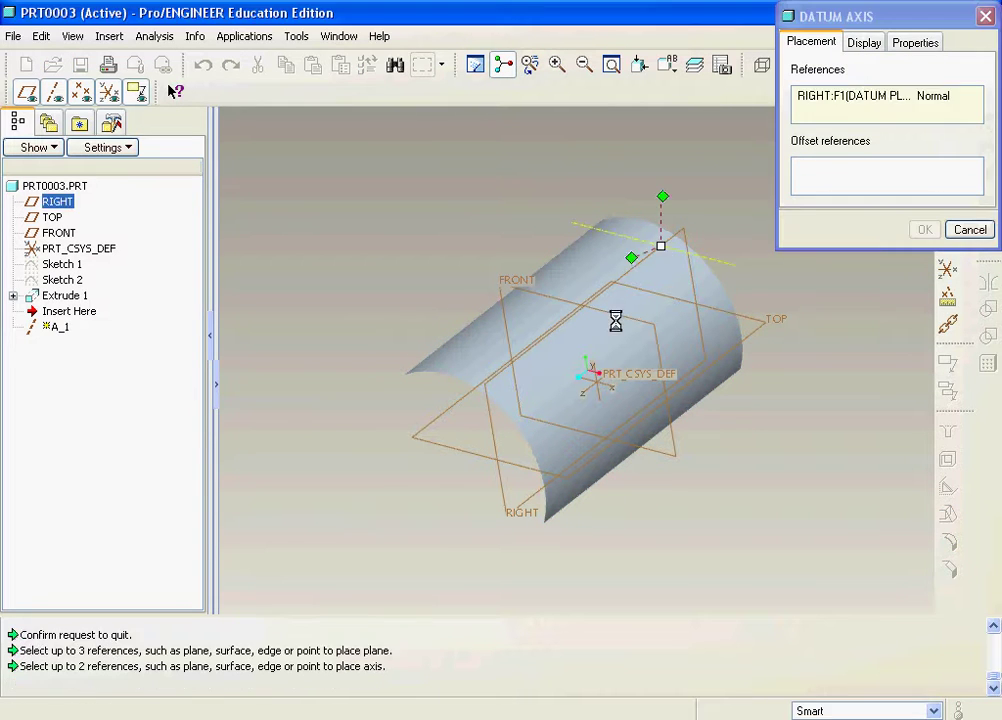
ctrl+click(763, 340)
click(923, 229)
- Create an angled datum plane through axis A_1 with the TOP plane as its offset reference
click(949, 161)
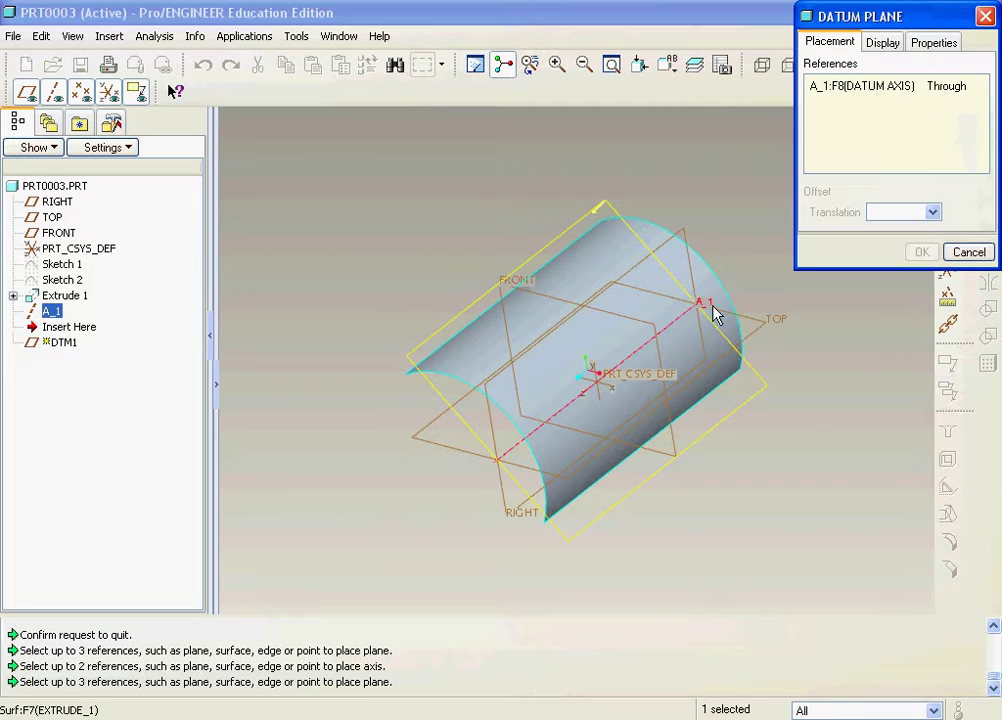
ctrl+click(766, 334)
click(921, 252)
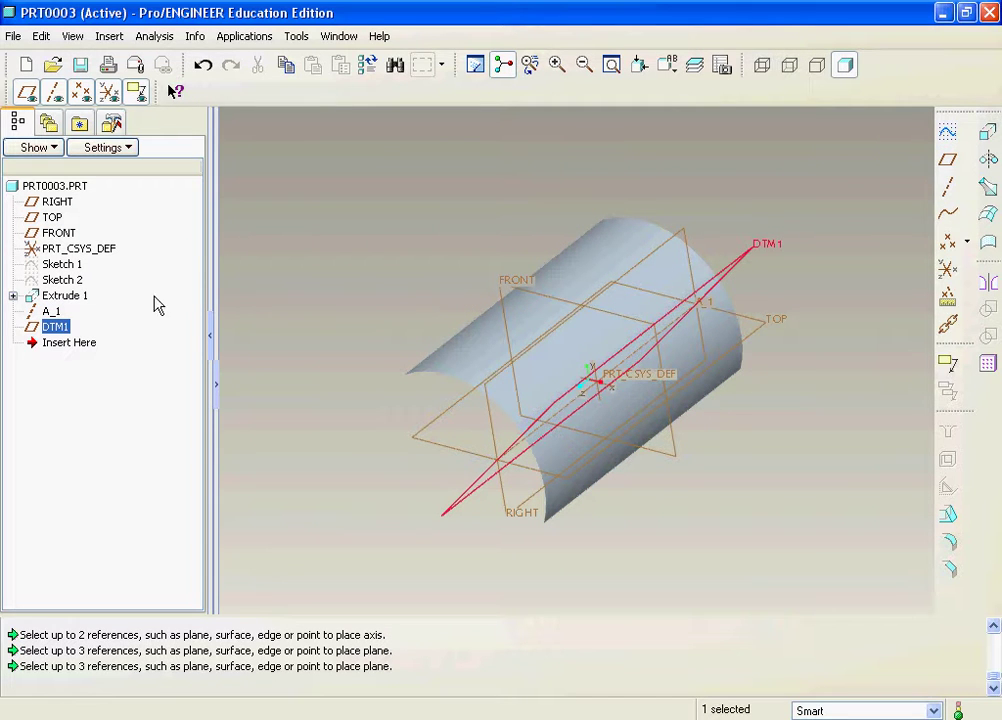
- Redefine datum plane DTM1's rotation from TOP, trying 90 degrees before settling on 135 degrees
right_click(62, 332)
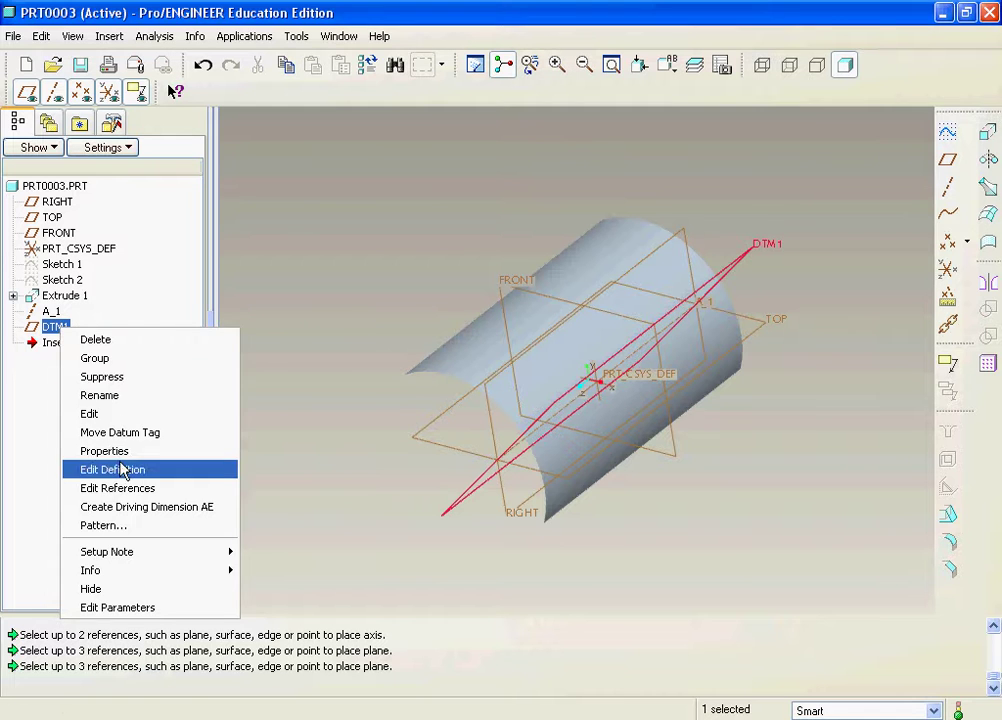
click(125, 467)
text(90)
key(Return)
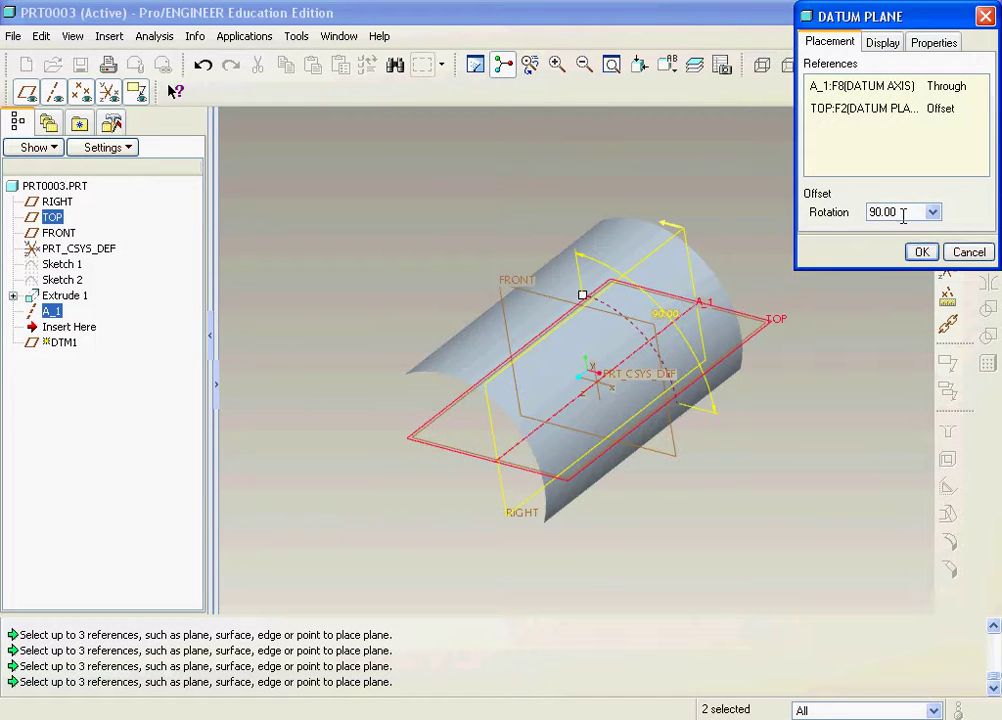
middle_drag(665, 322, 696, 274)
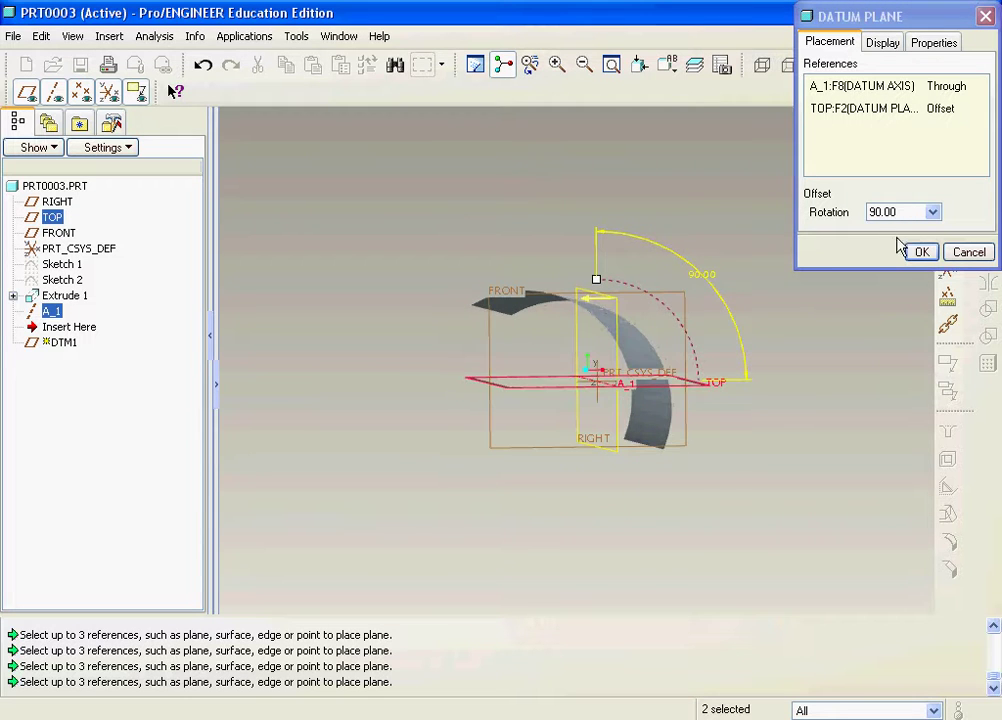
click(906, 214)
text(135)
key(Return)
click(921, 252)
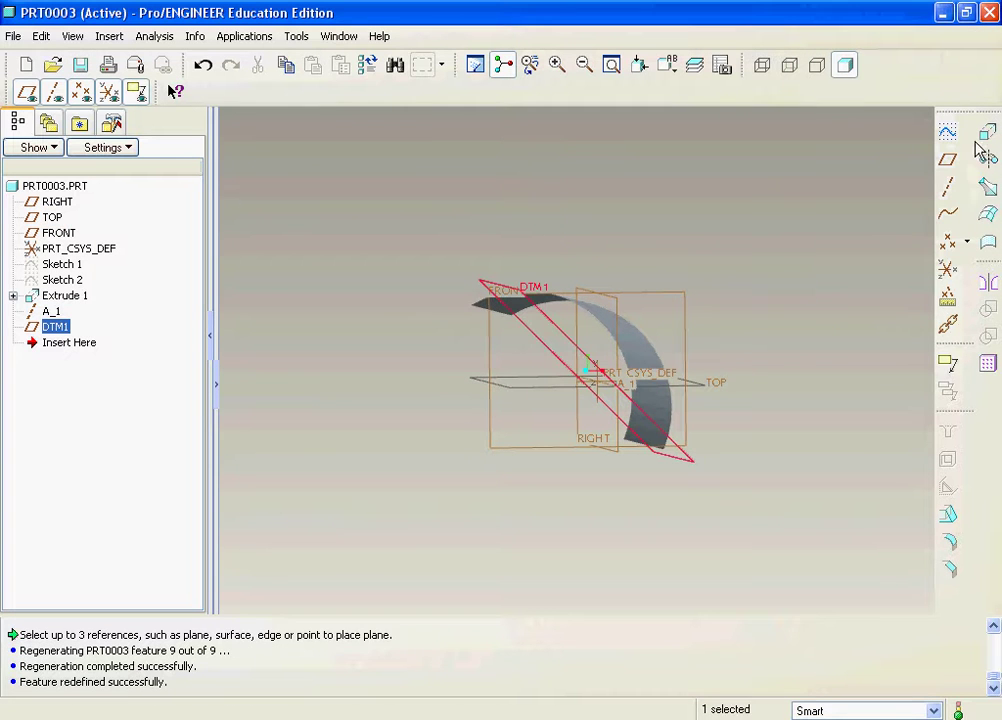
- Start an Extrude with an internal sketch on DTM1, FRONT facing Top, and add the curved surface's straight edge as a reference
click(968, 168)
right_click(646, 264)
click(672, 270)
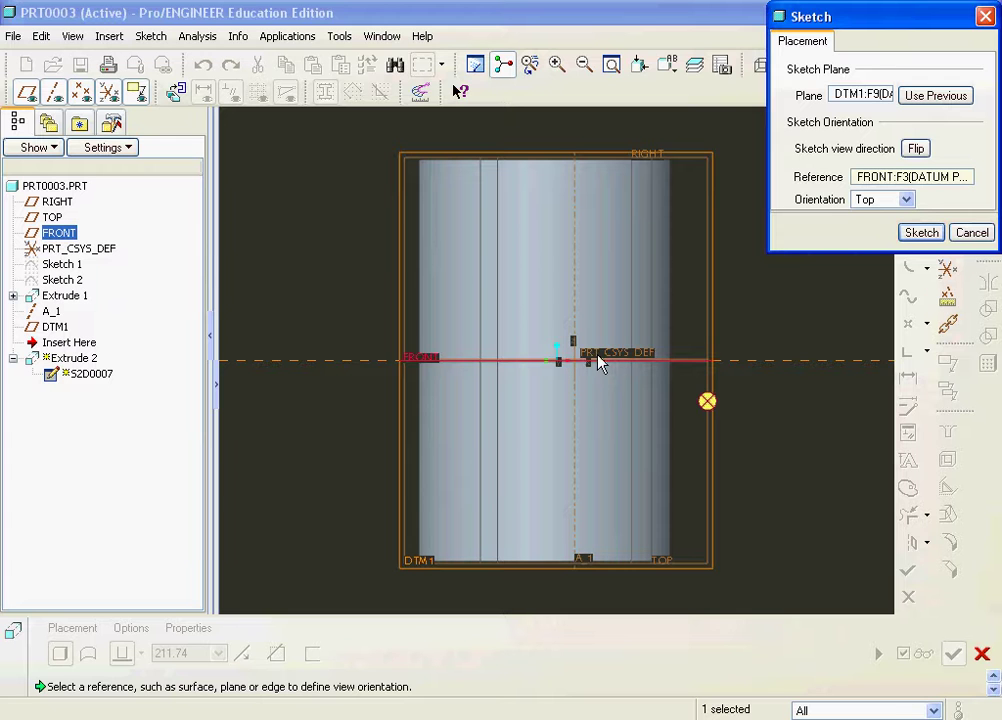
click(905, 232)
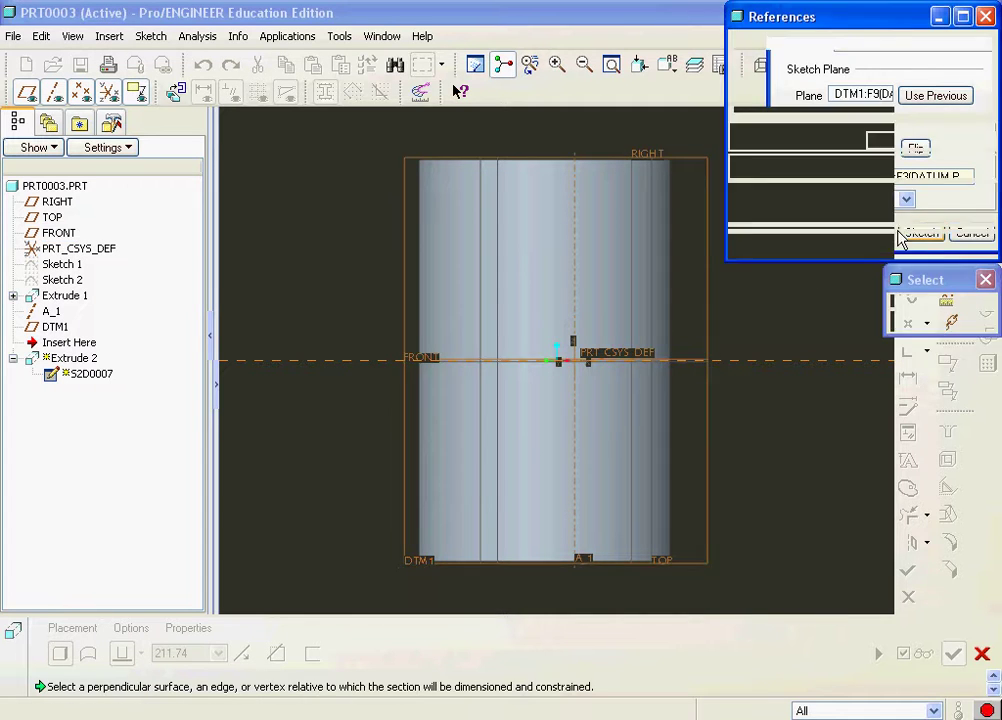
click(685, 342)
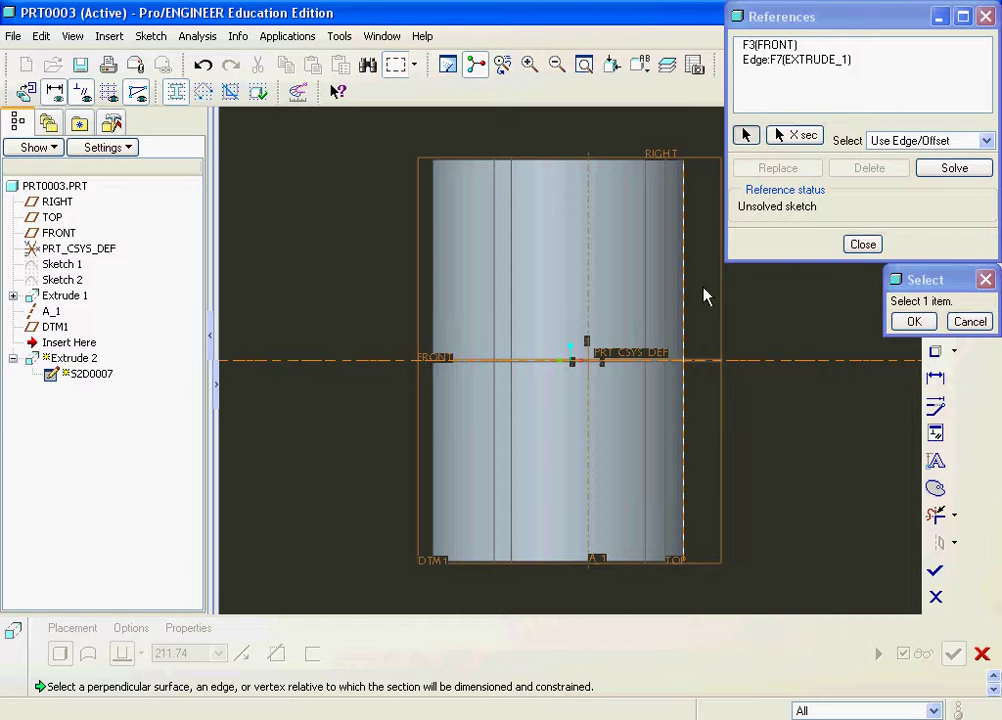
click(862, 245)
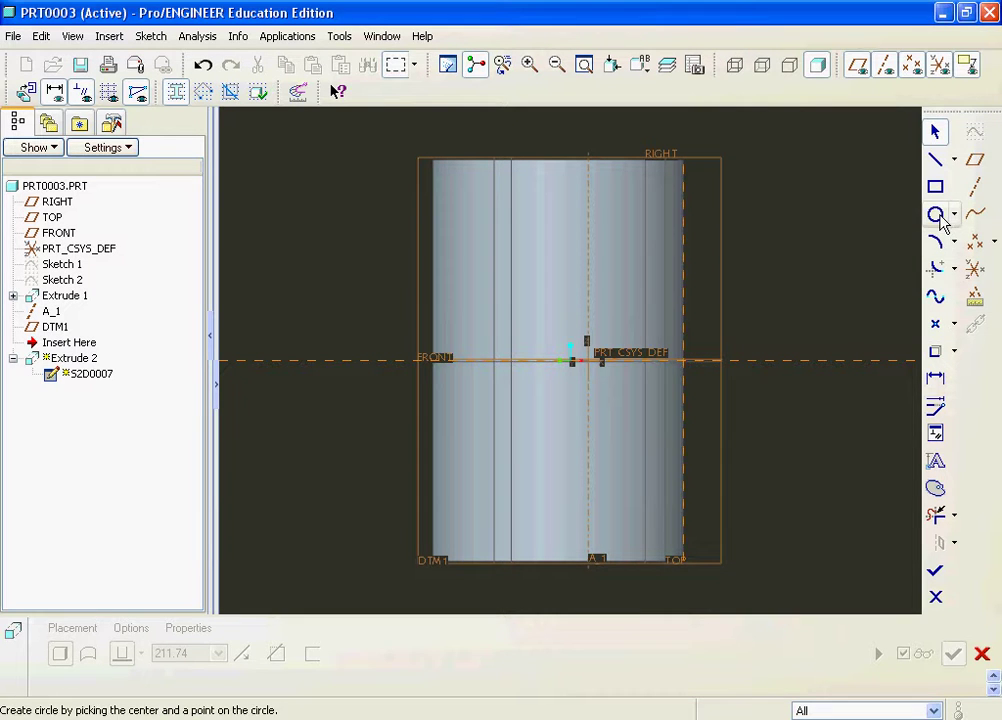
- Sketch a circle centred on the FRONT reference, within the curved surface's outline, and accept the section
click(938, 215)
click(545, 360)
click(583, 403)
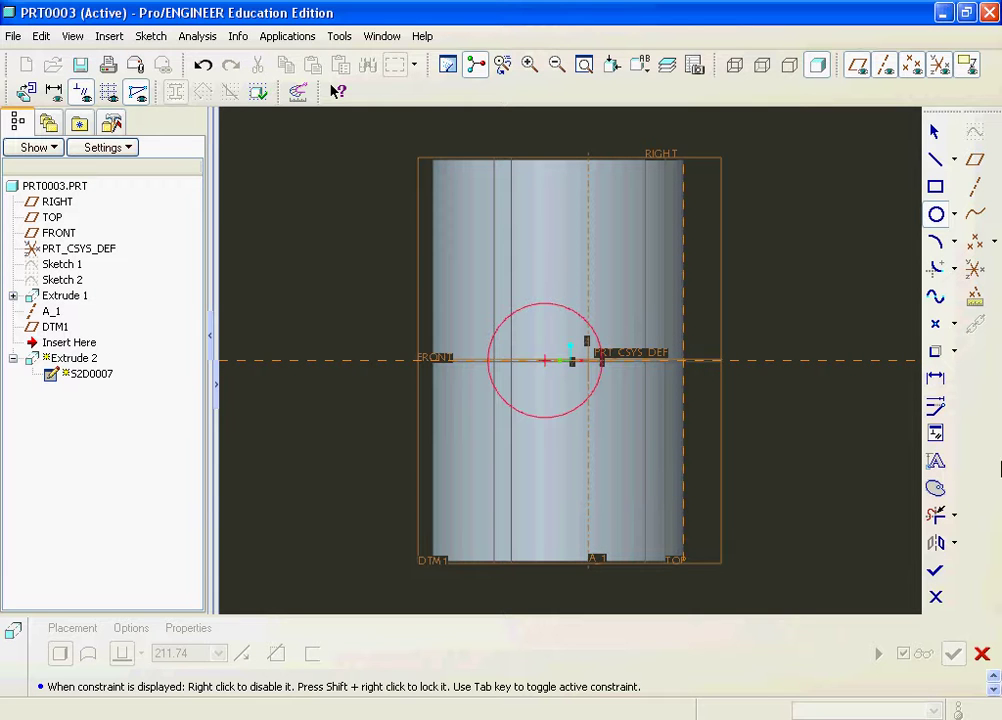
click(936, 570)
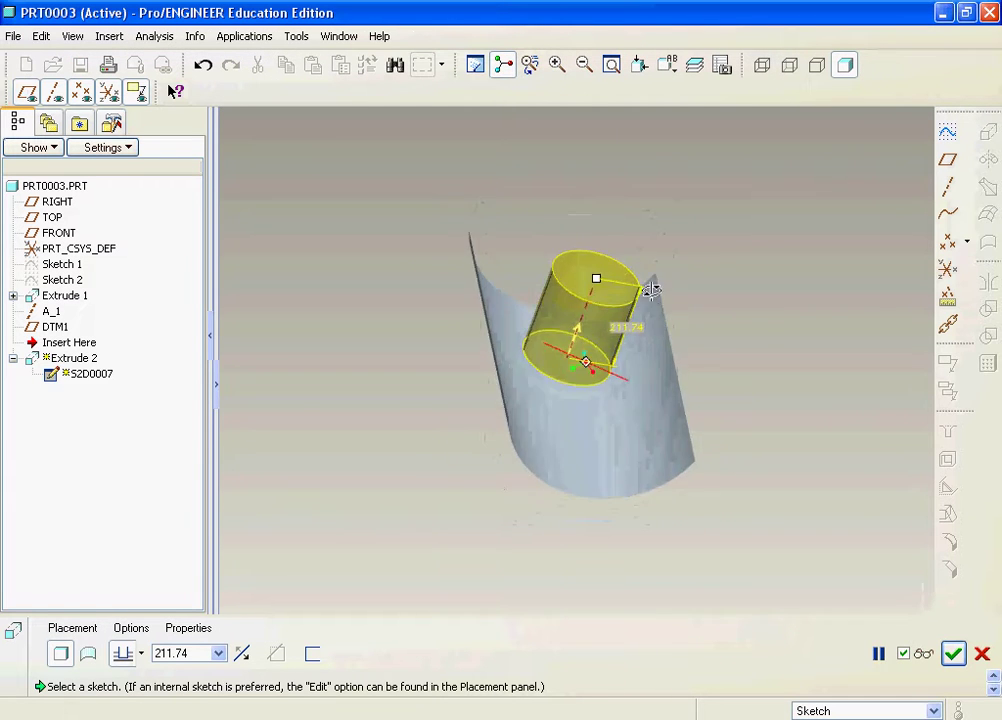
- Extrude the circle as a solid 273 deep so that it passes through the curved surface, and complete the feature
drag(610, 275, 566, 416)
middle_drag(691, 403, 884, 366)
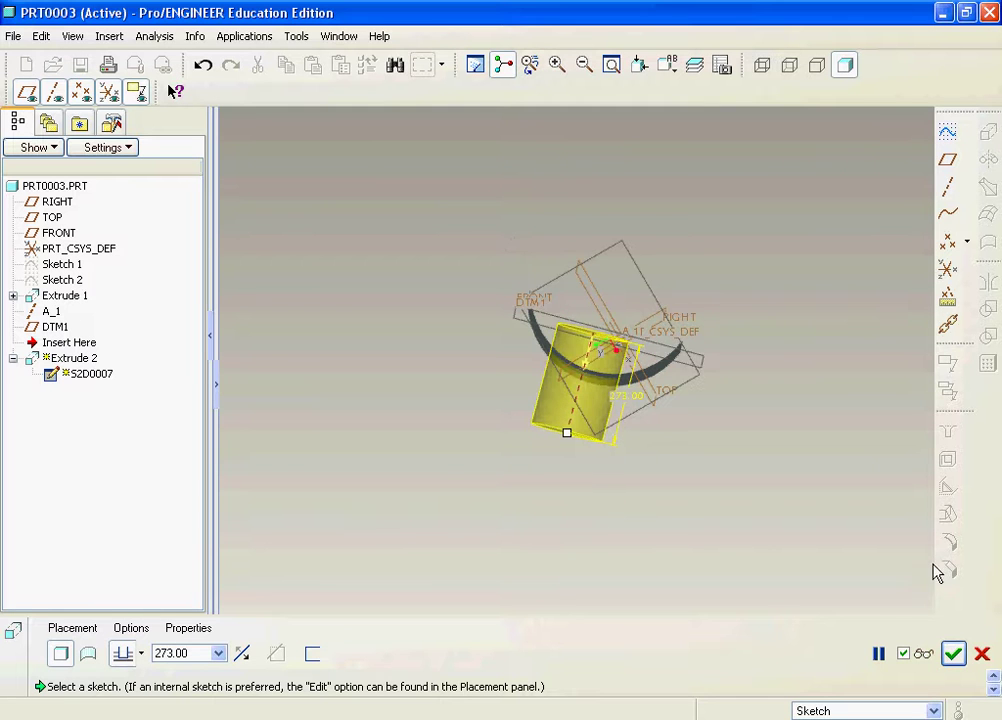
click(953, 653)
- Select the solid cylinder and the curved surface as whole features and check which edit operations apply to them
middle_drag(743, 545, 745, 262)
middle_drag(604, 311, 606, 353)
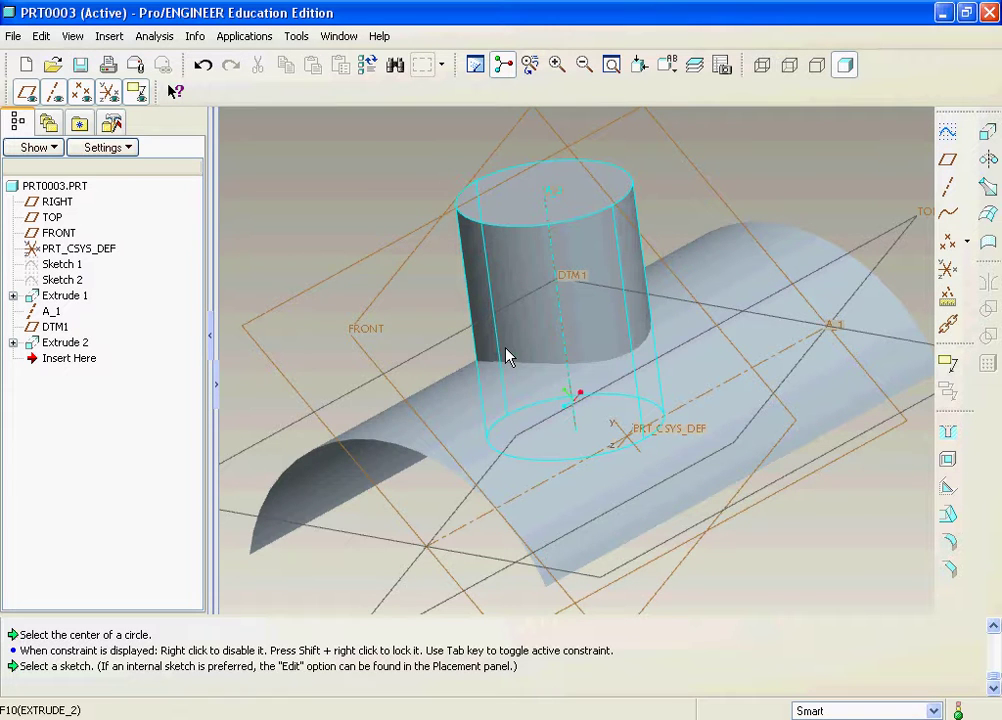
middle_drag(658, 340, 745, 324)
scroll(615, 358, up, 5)
scroll(602, 320, down, 2)
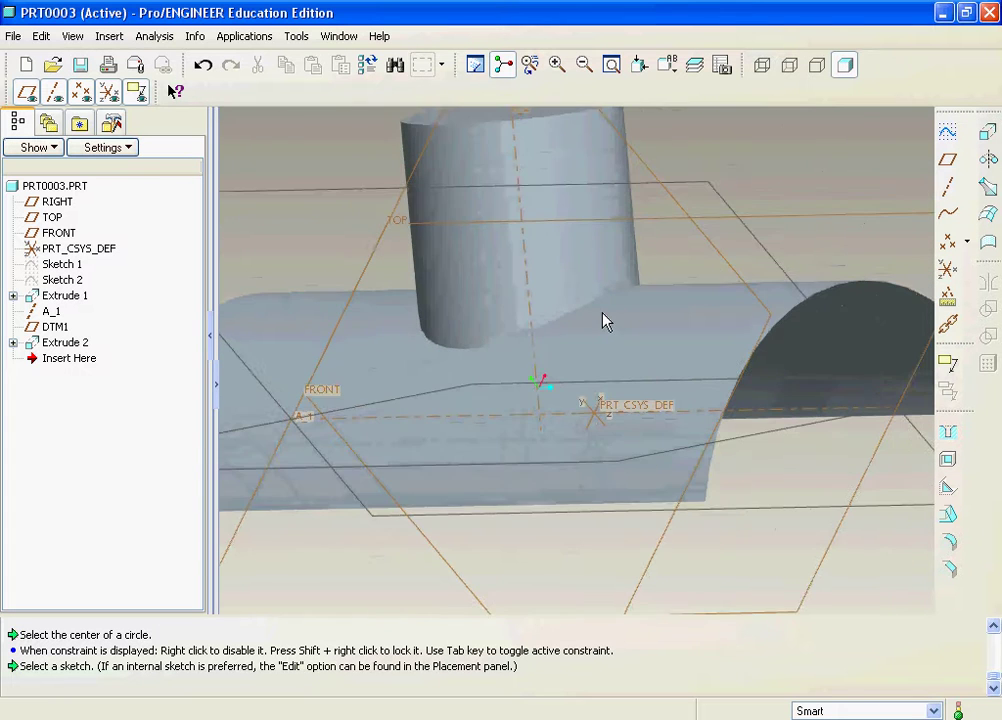
click(560, 258)
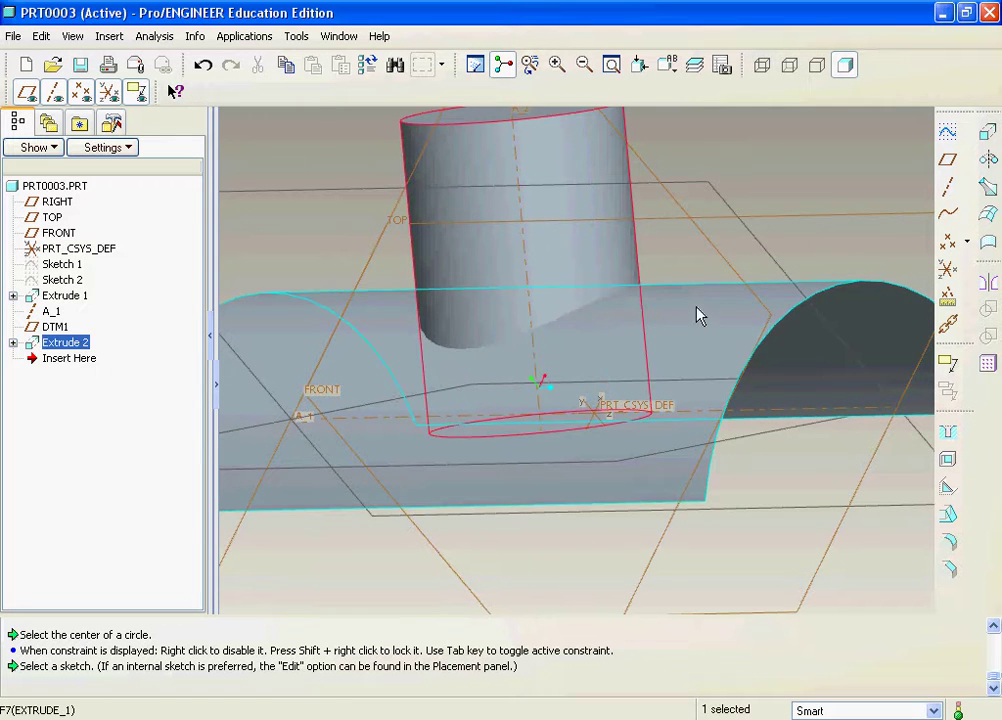
ctrl+click(696, 342)
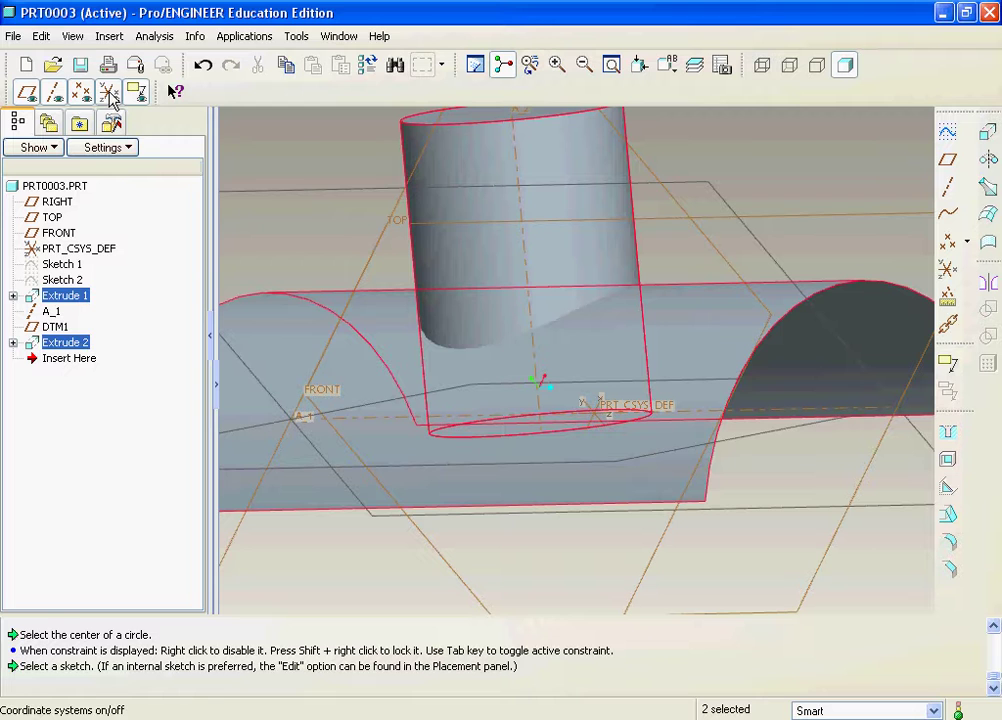
click(43, 37)
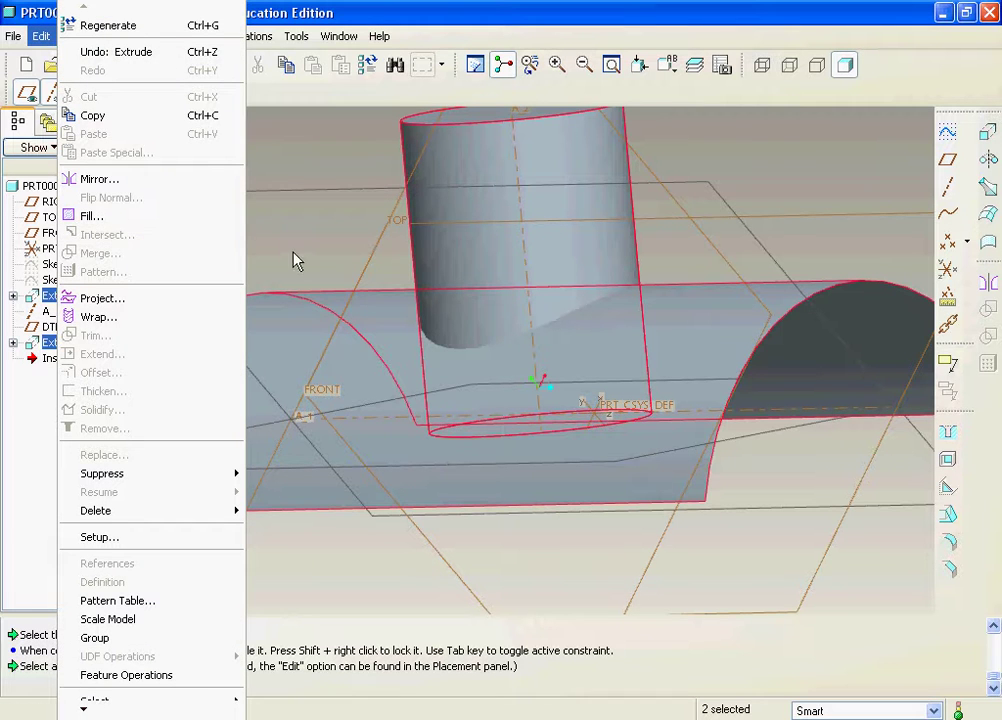
click(607, 205)
- Select the cylinder's two side surfaces and the curved surface, and create an Intersect curve where they meet
click(575, 253)
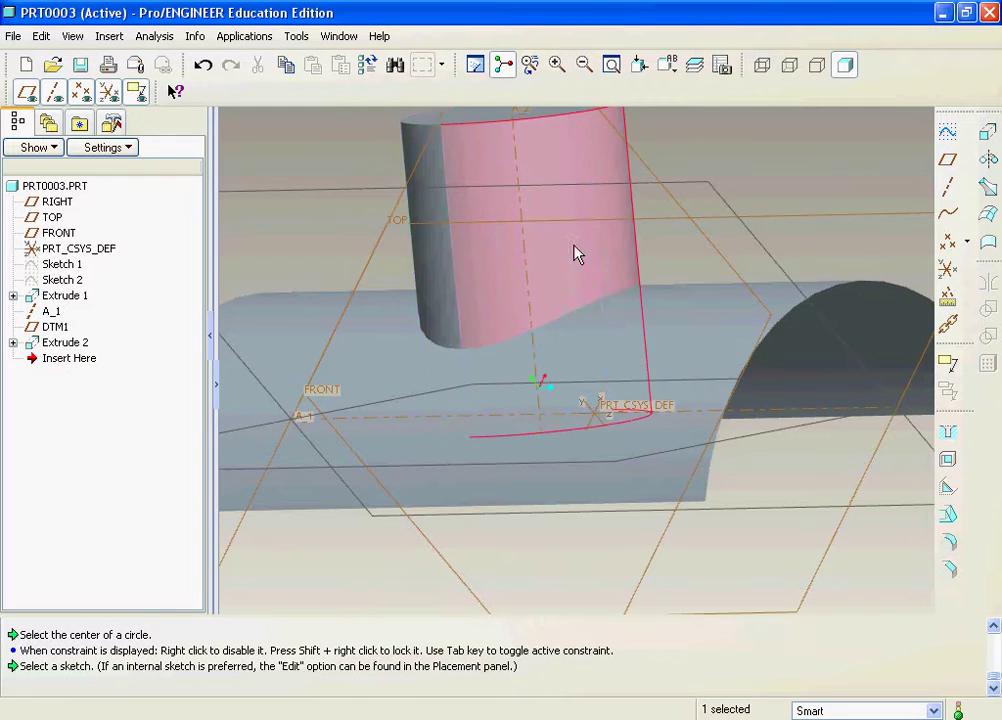
ctrl+click(734, 324)
ctrl+click(430, 252)
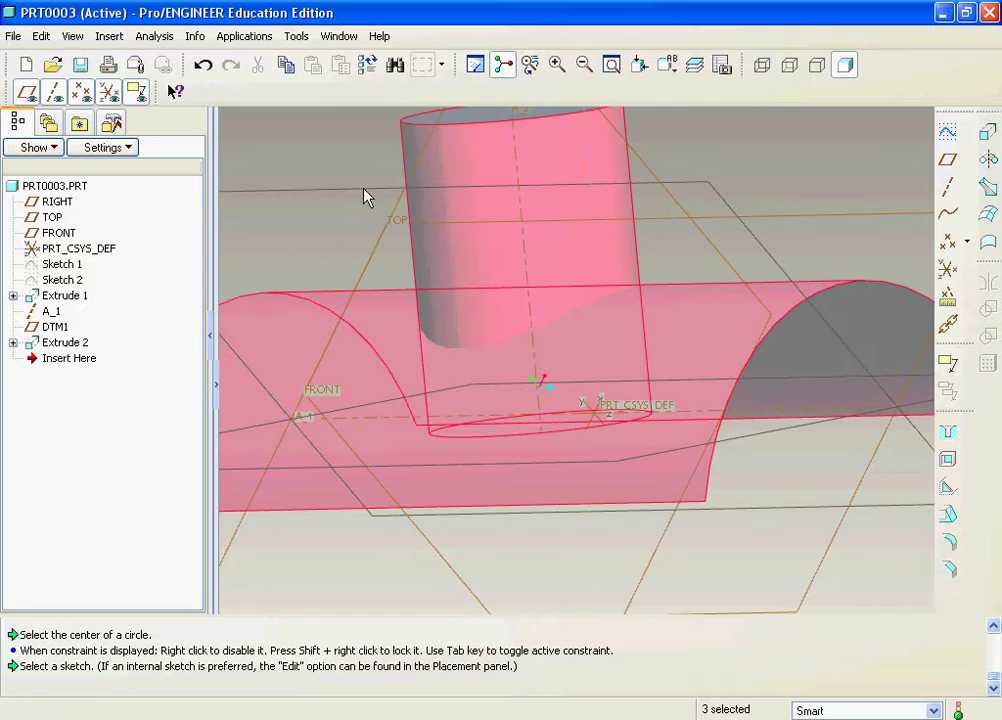
click(41, 36)
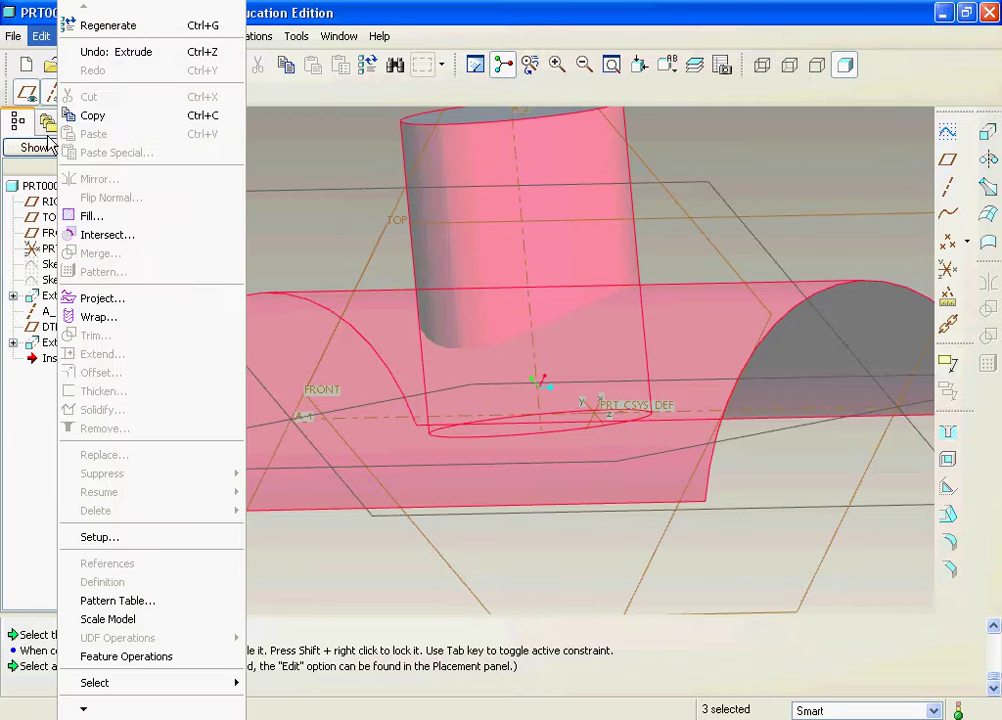
click(110, 236)
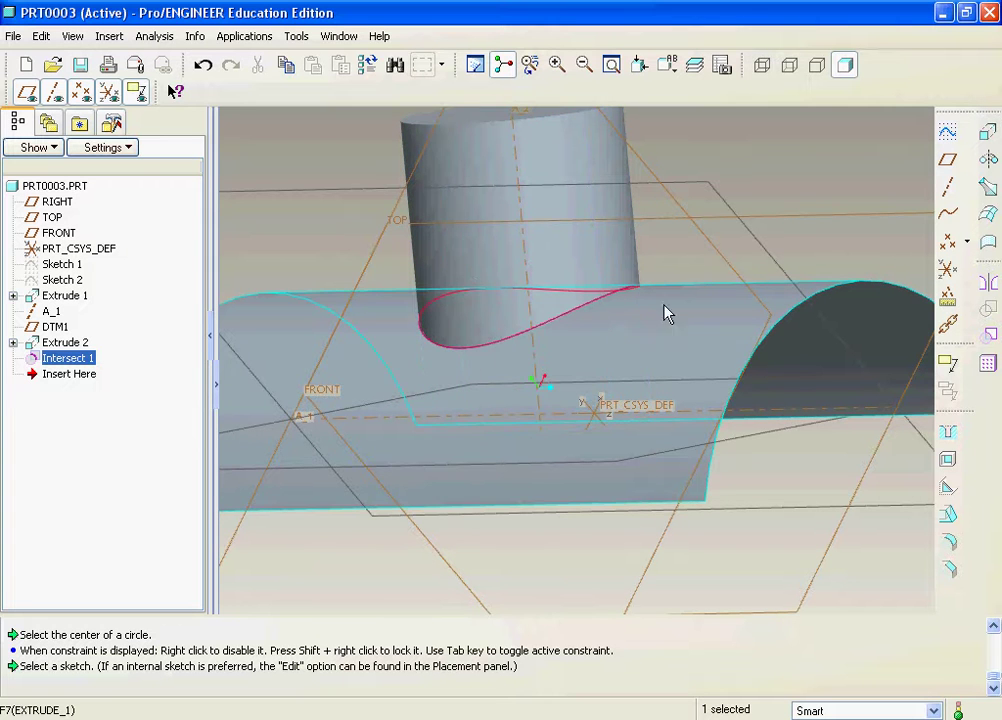
middle_drag(687, 333, 829, 416)
click(850, 441)
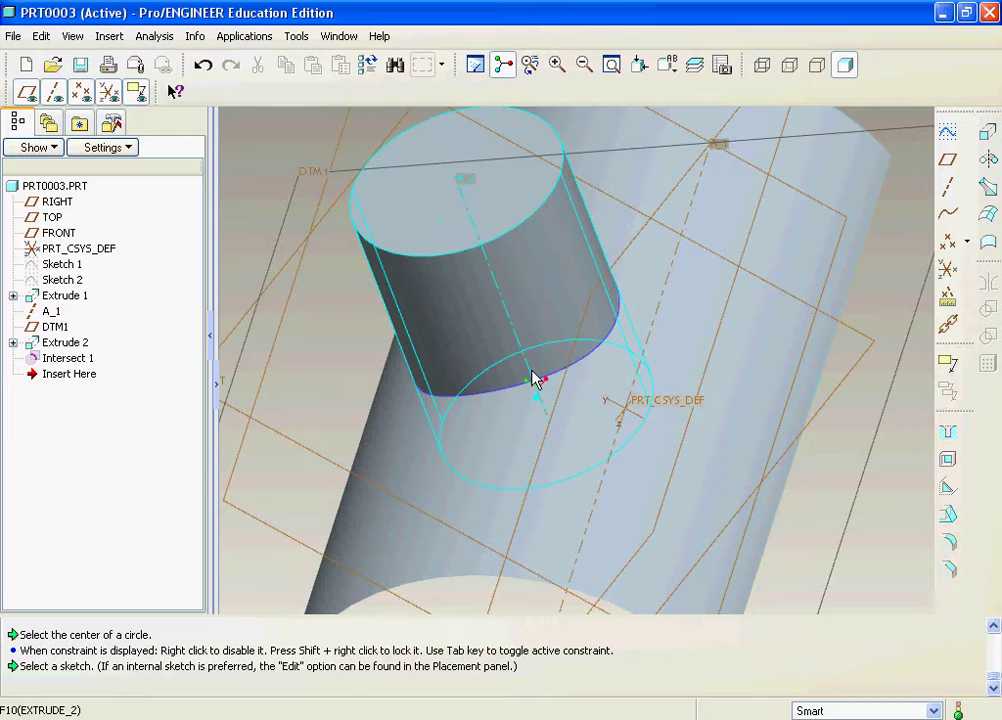
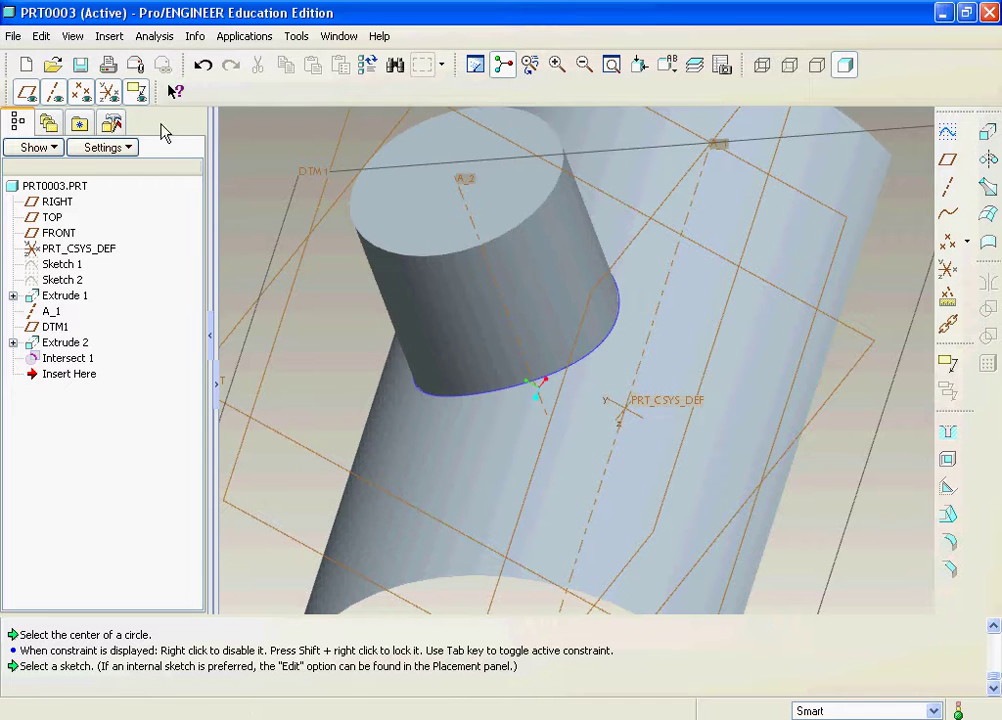
- Select the curved surface and the cylinder as whole features, and check which edit operations are offered for them
click(41, 36)
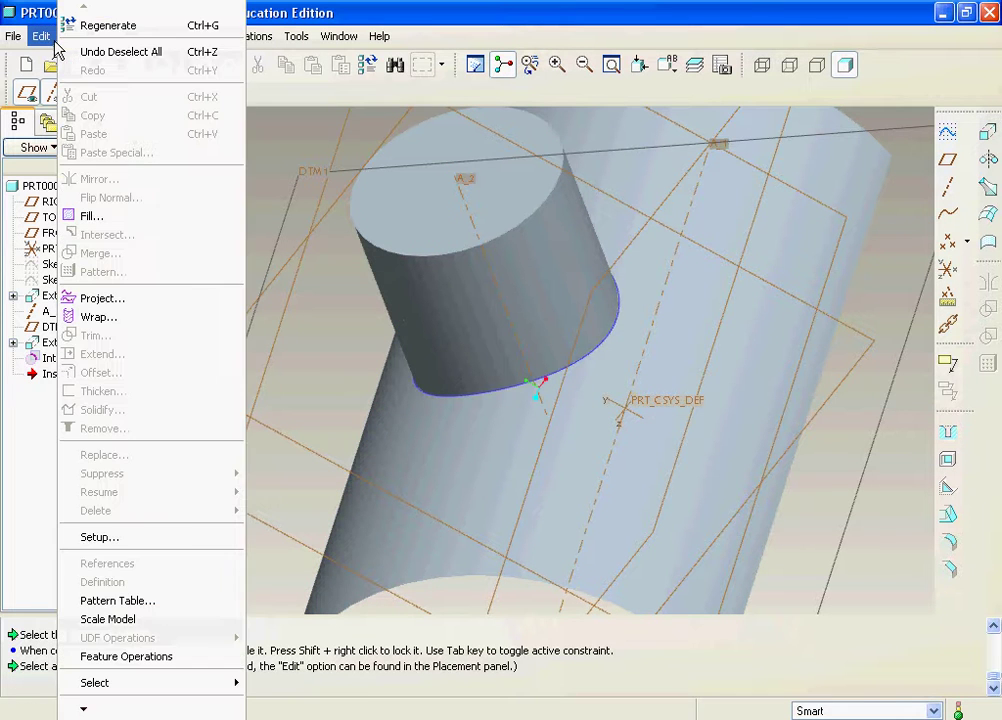
click(722, 403)
click(689, 418)
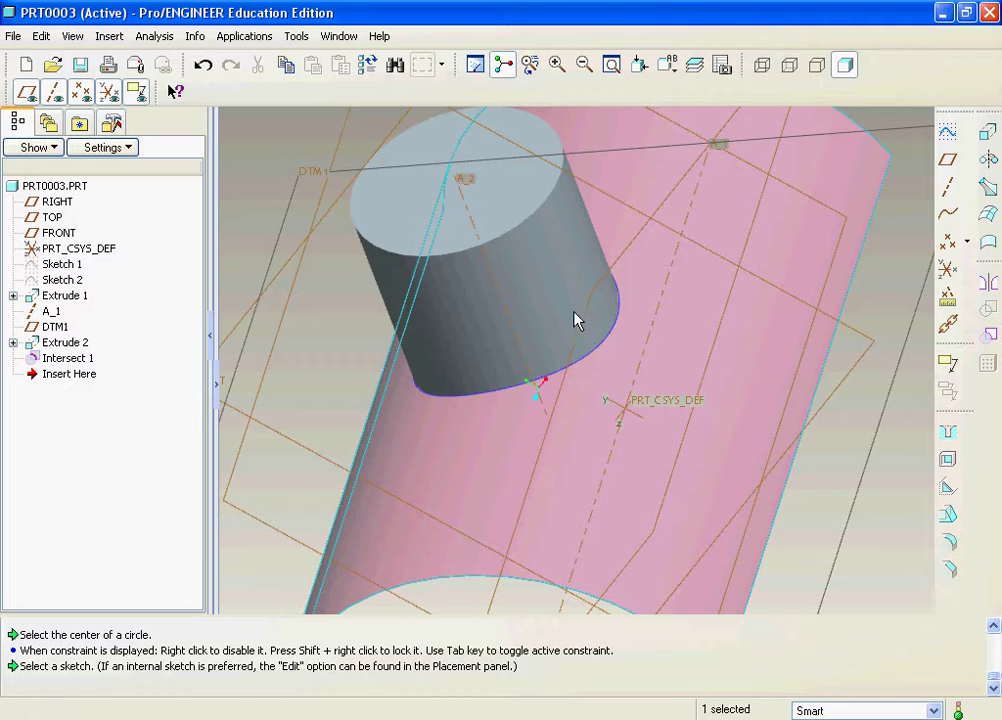
click(541, 291)
click(772, 403)
click(557, 306)
click(532, 309)
click(727, 364)
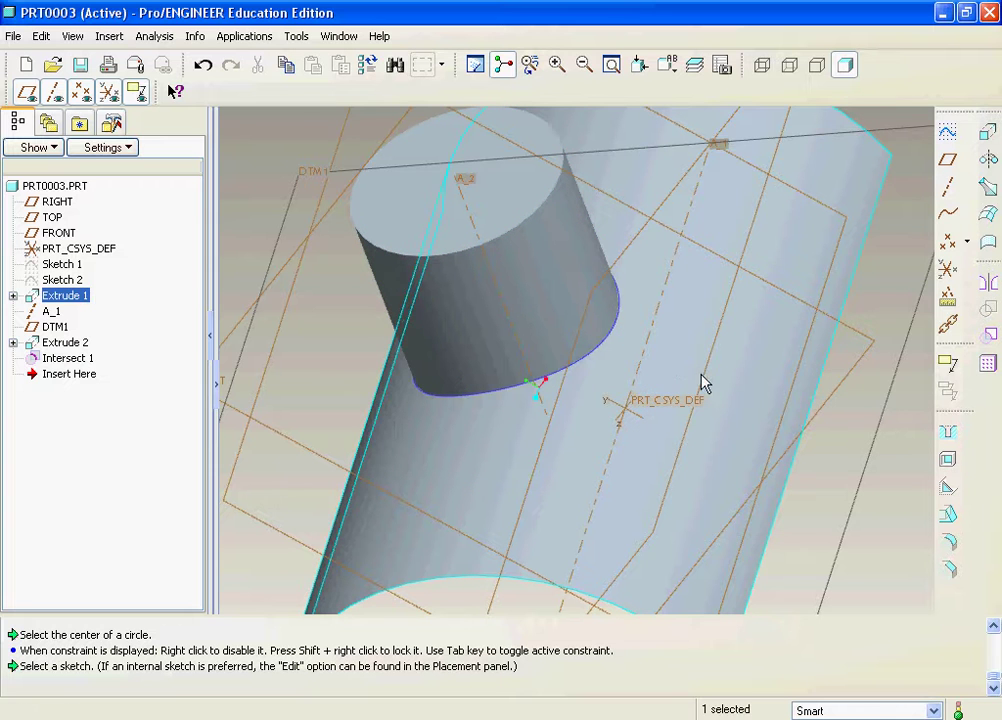
click(66, 343)
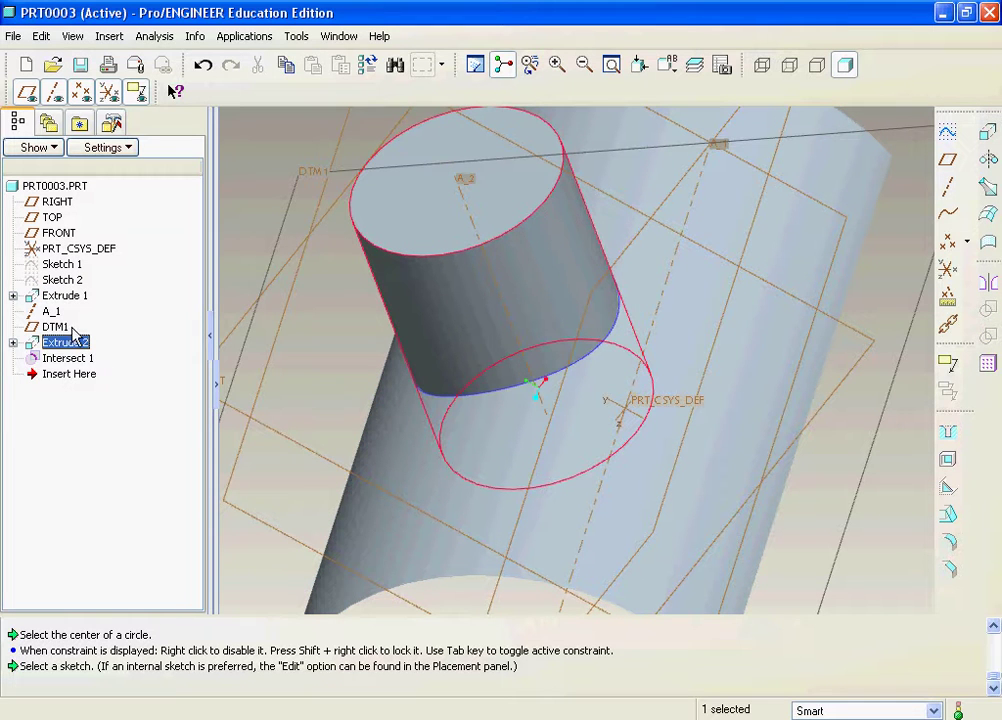
ctrl+click(66, 297)
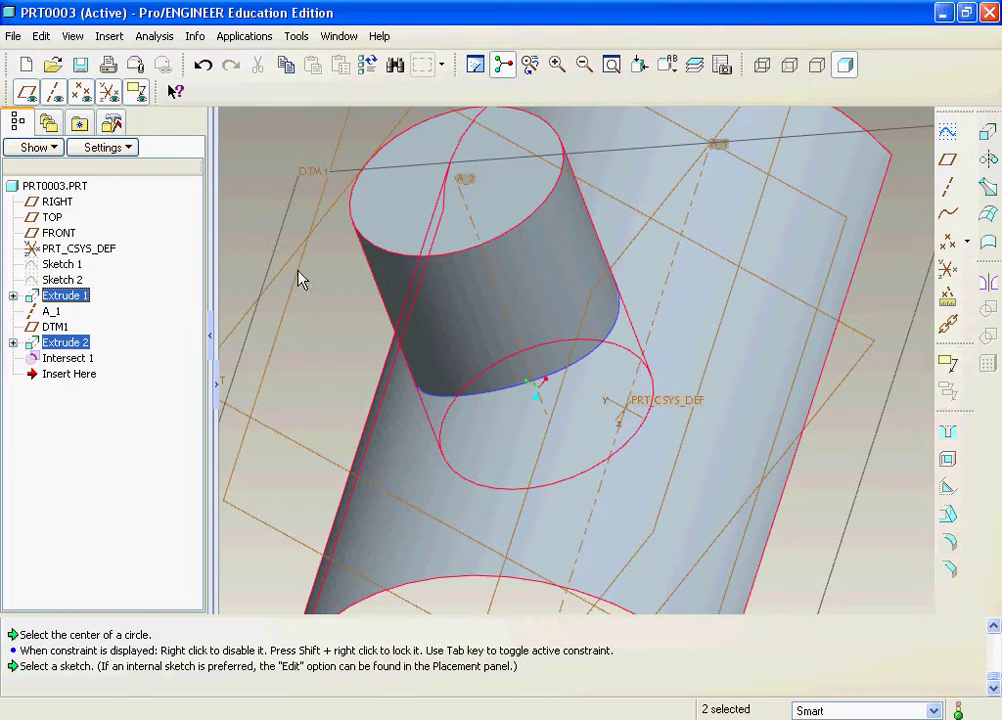
click(41, 36)
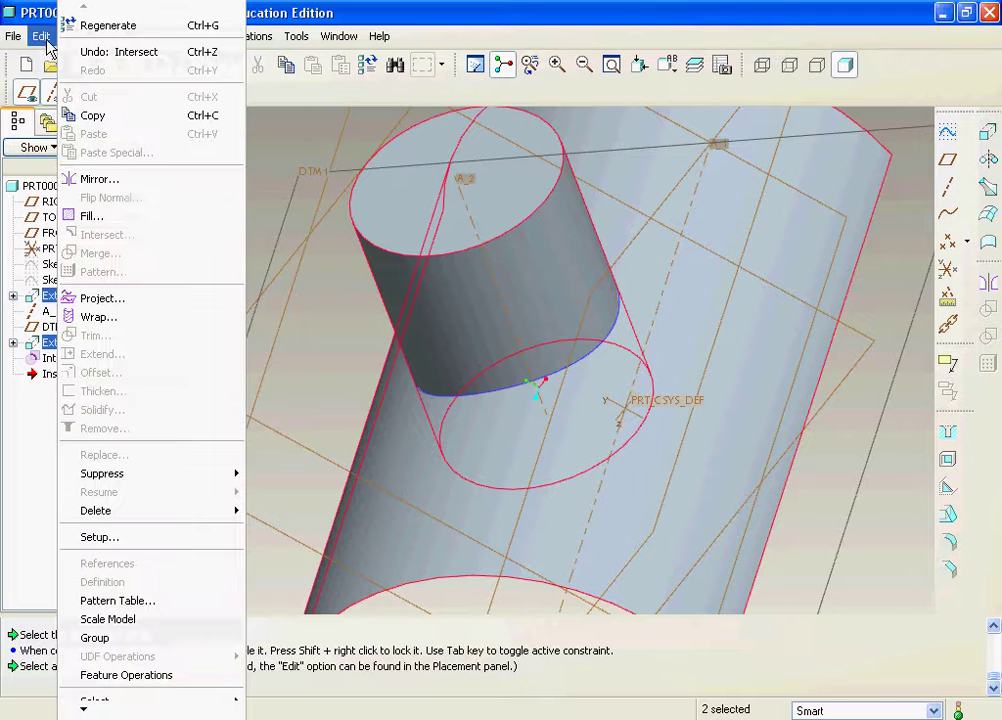
key(Escape)
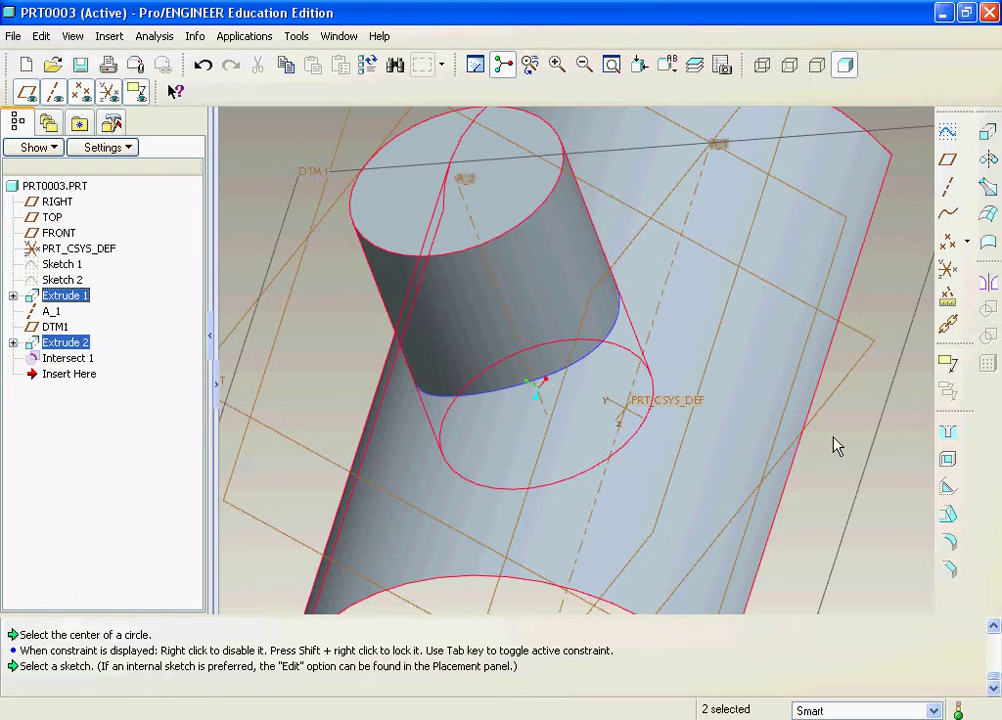
- Select the individual surfaces of the curved sheet and the cylinder, and check which edit operations are offered for them
key(ctrl+d)
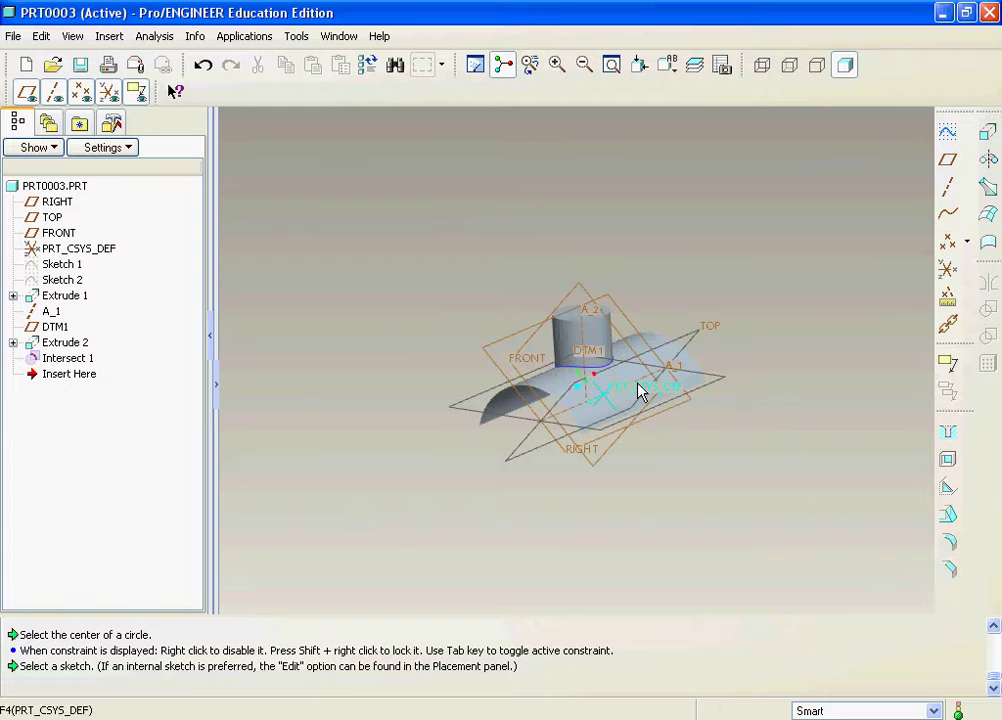
click(630, 388)
scroll(578, 415, down, 3)
ctrl+click(606, 327)
ctrl+click(625, 320)
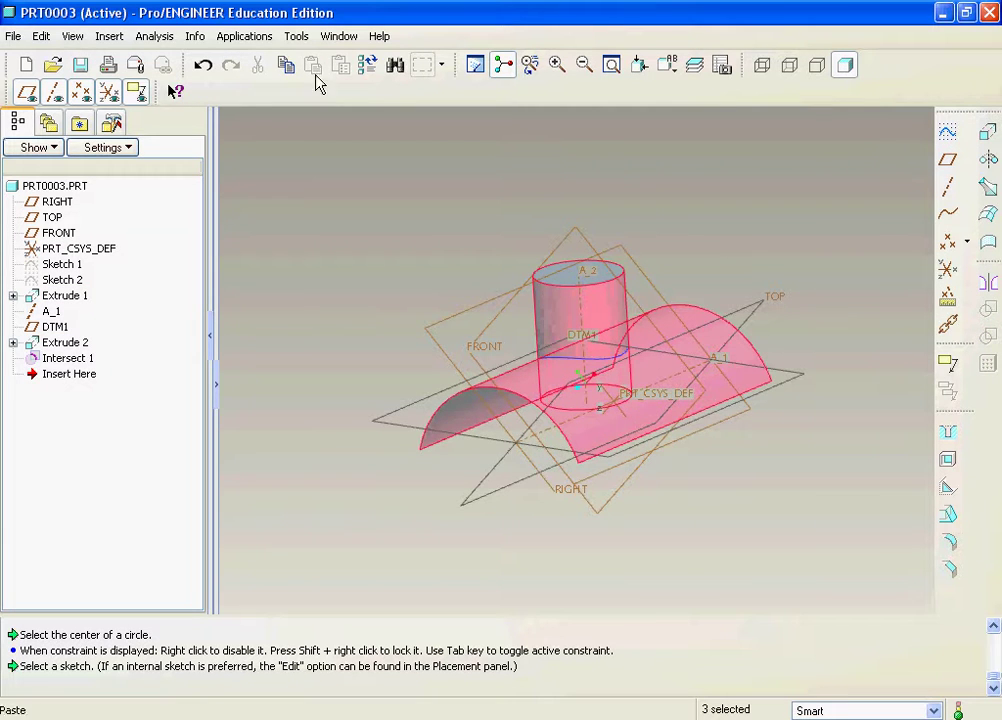
click(41, 36)
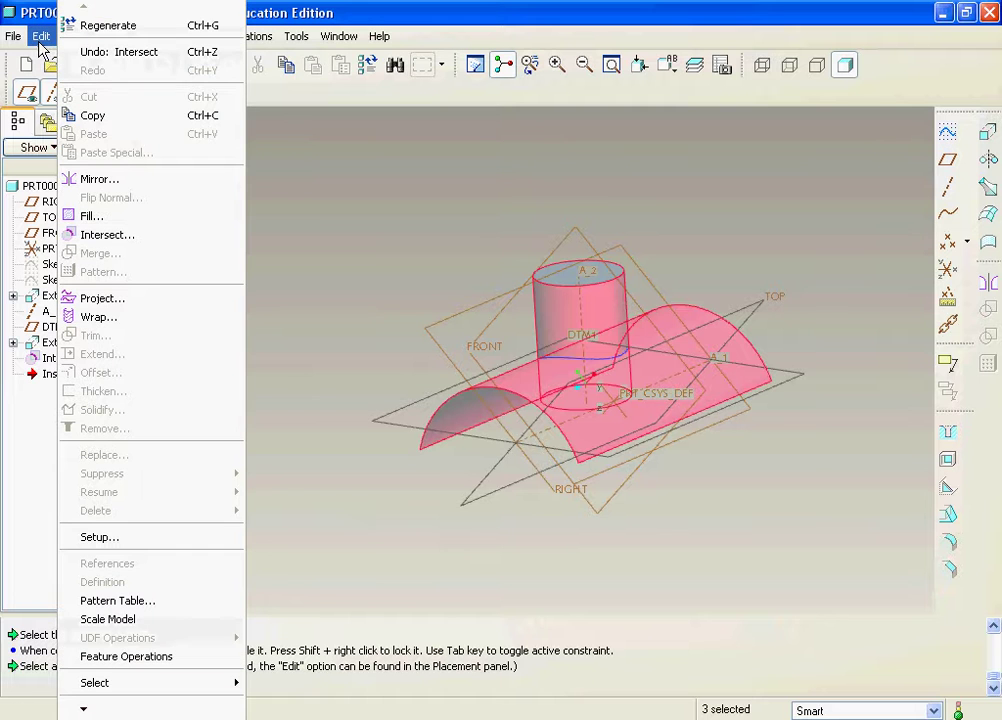
click(599, 204)
middle_drag(599, 204, 410, 282)
click(410, 282)
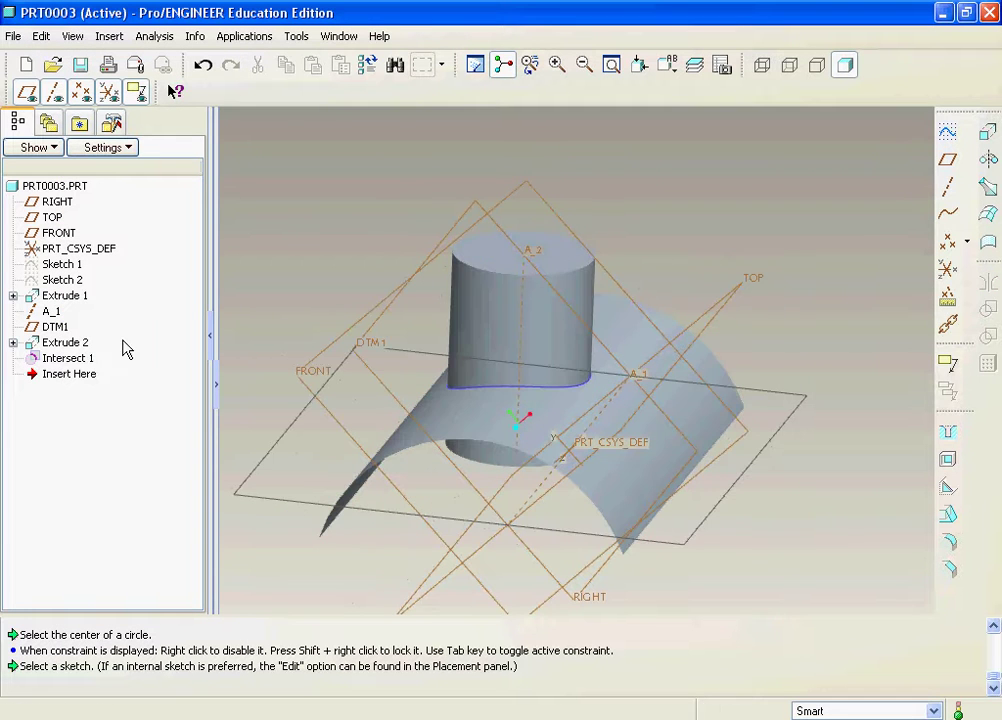
- Redefine the solid cylinder extrusion as an open-arc surface crossing the curved surface, and remove the dependent intersection curve
click(64, 342)
right_click(62, 344)
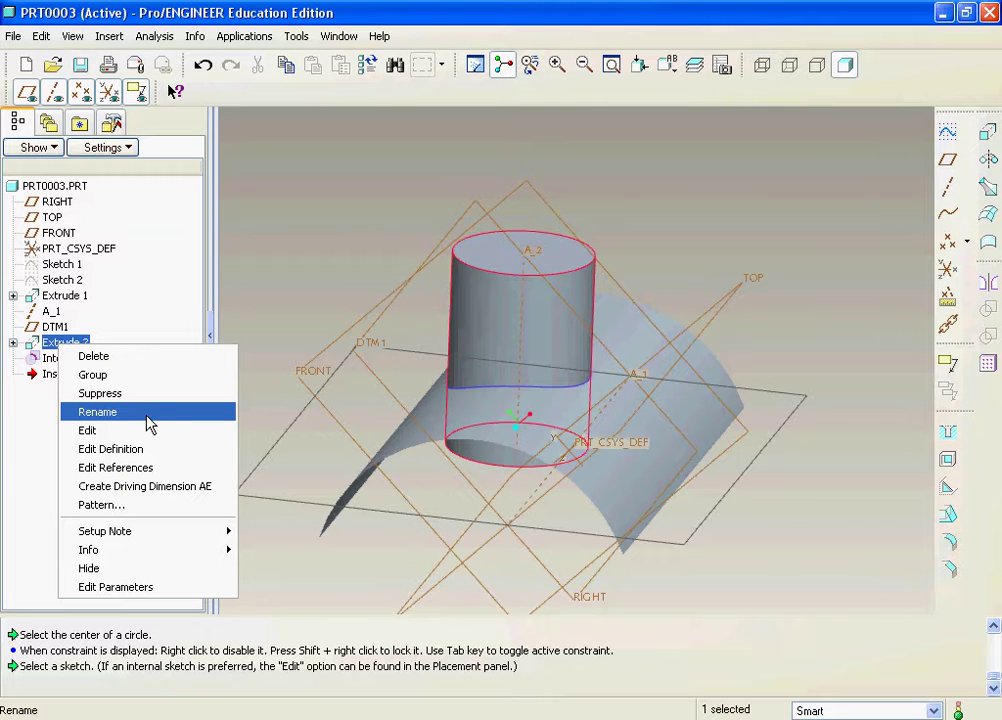
click(116, 449)
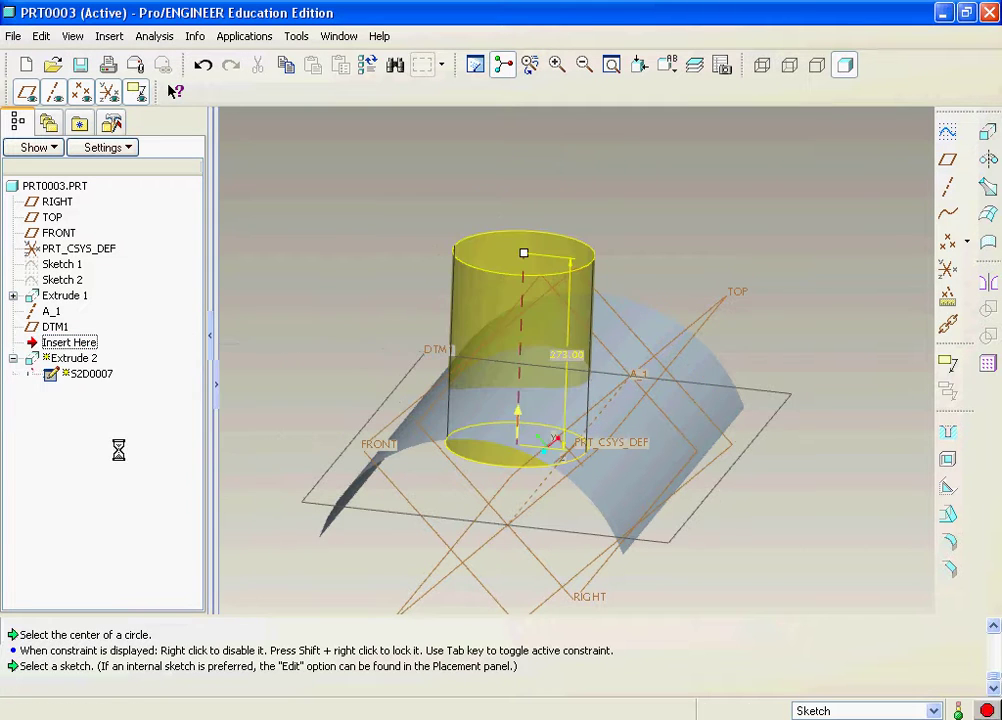
middle_click(370, 652)
middle_drag(360, 590, 309, 432)
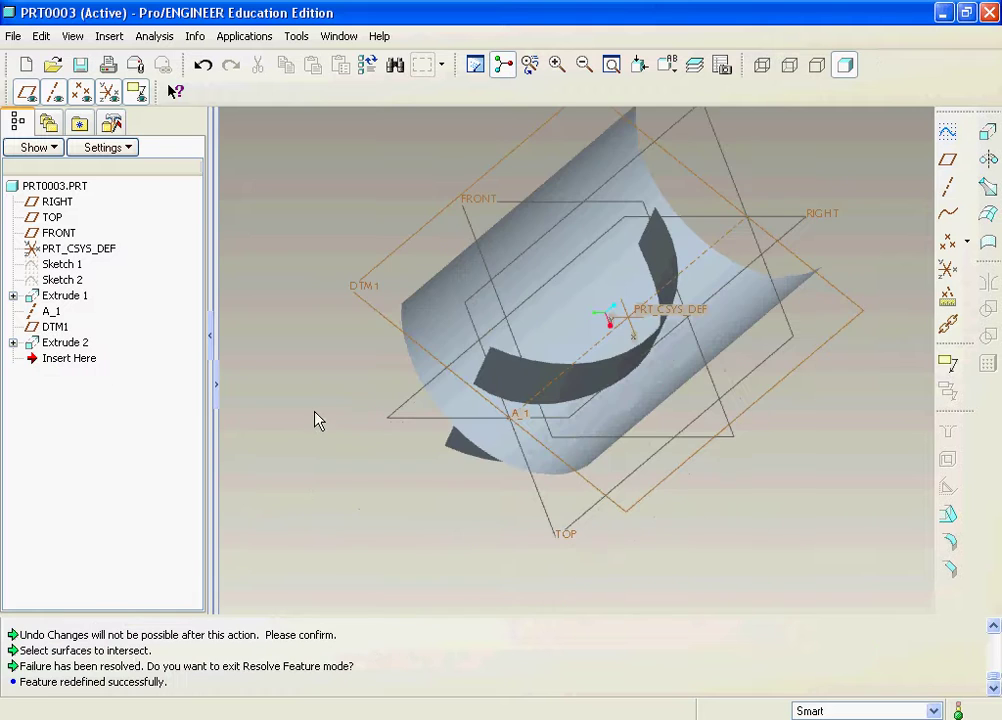
middle_drag(470, 349, 582, 334)
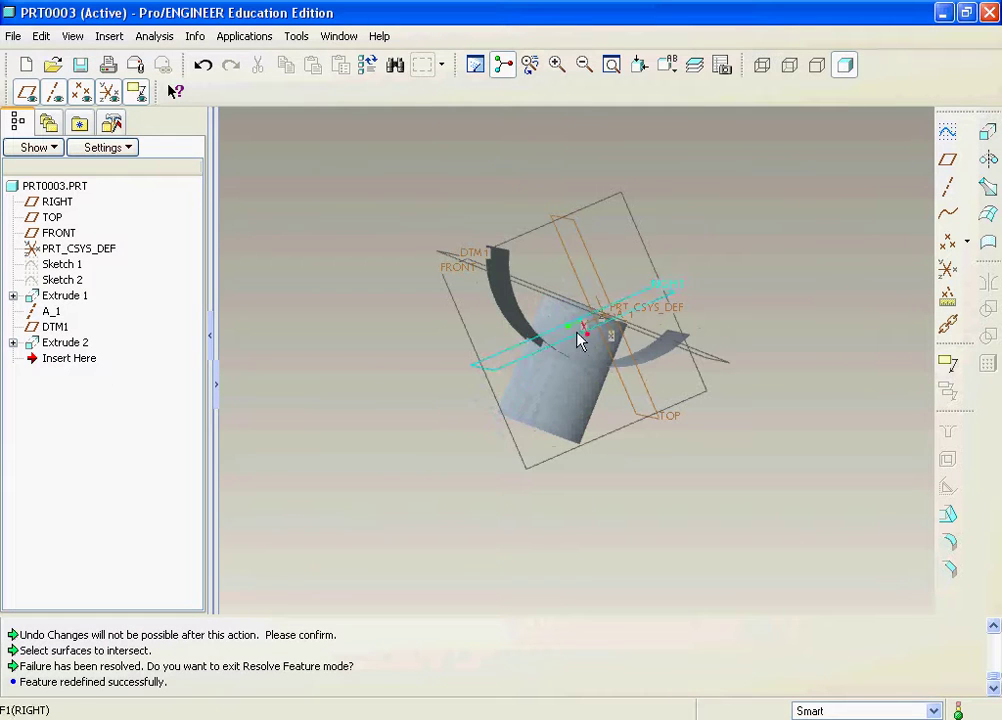
- Start a Trim on the open-arc quilt from Extrude 2, using the larger curved quilt from Extrude 1 as the trimming object
click(579, 403)
middle_drag(586, 282, 575, 371)
click(547, 449)
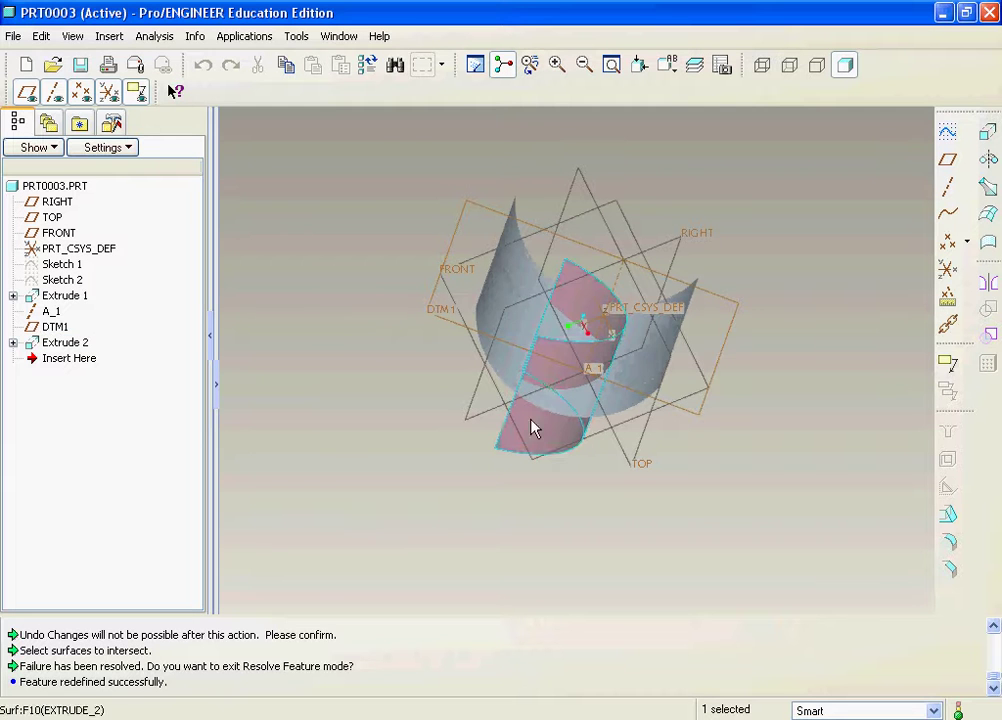
click(42, 37)
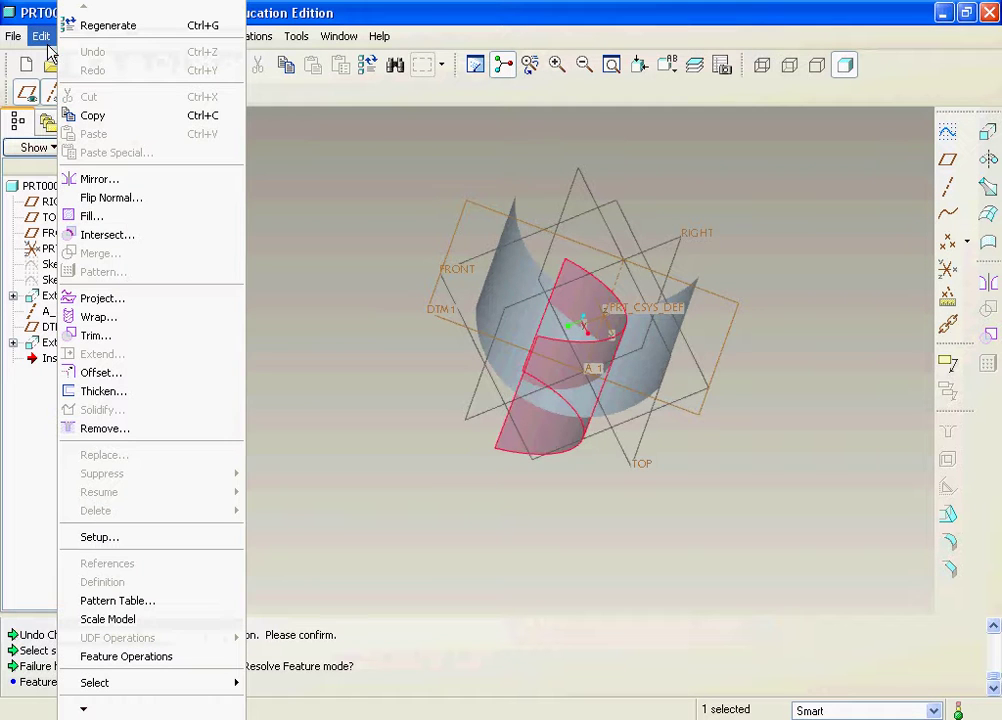
click(96, 336)
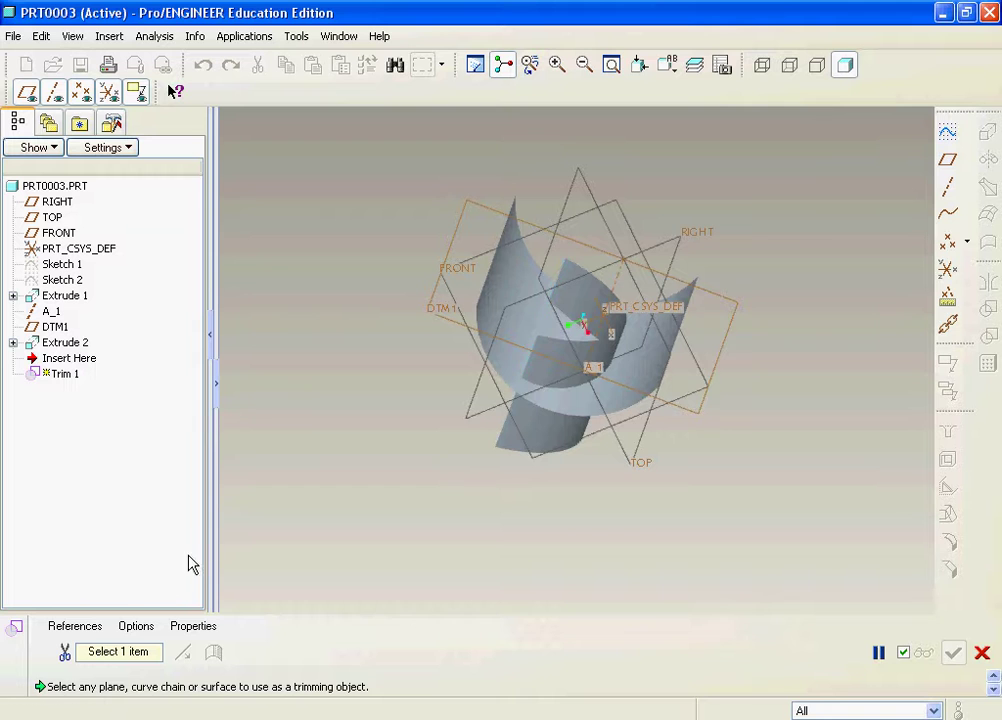
click(99, 625)
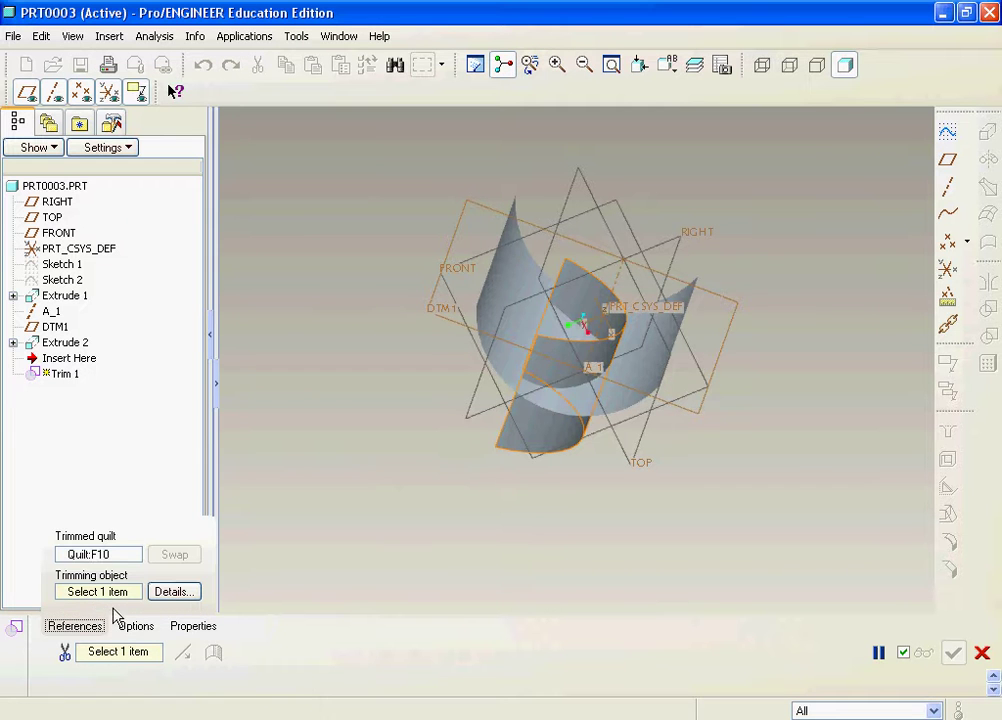
click(100, 555)
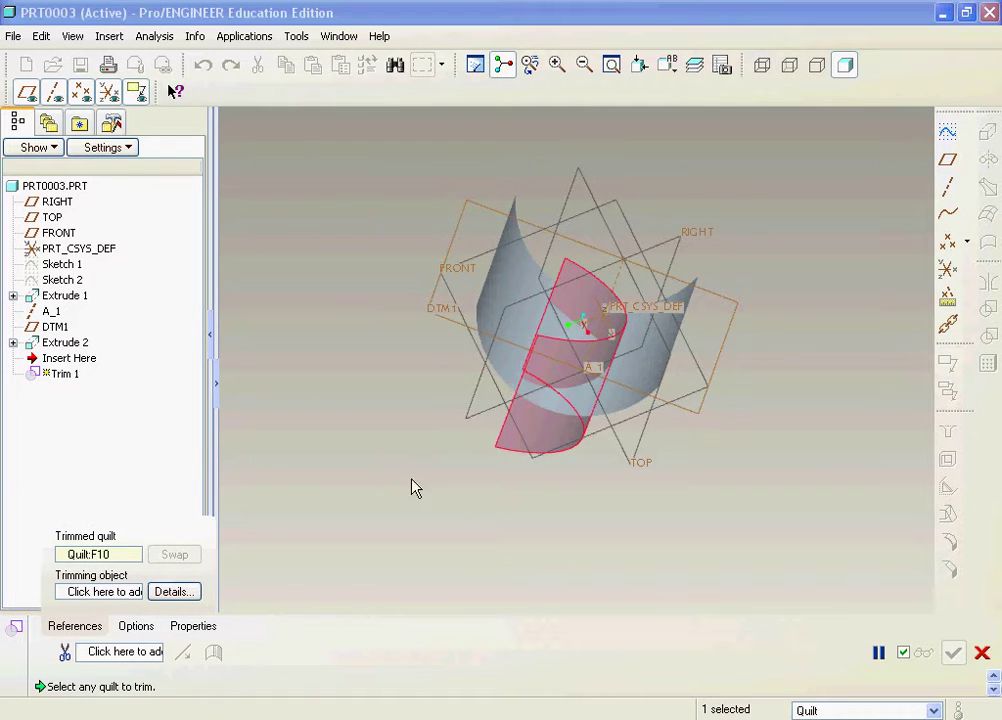
middle_drag(371, 472, 305, 445)
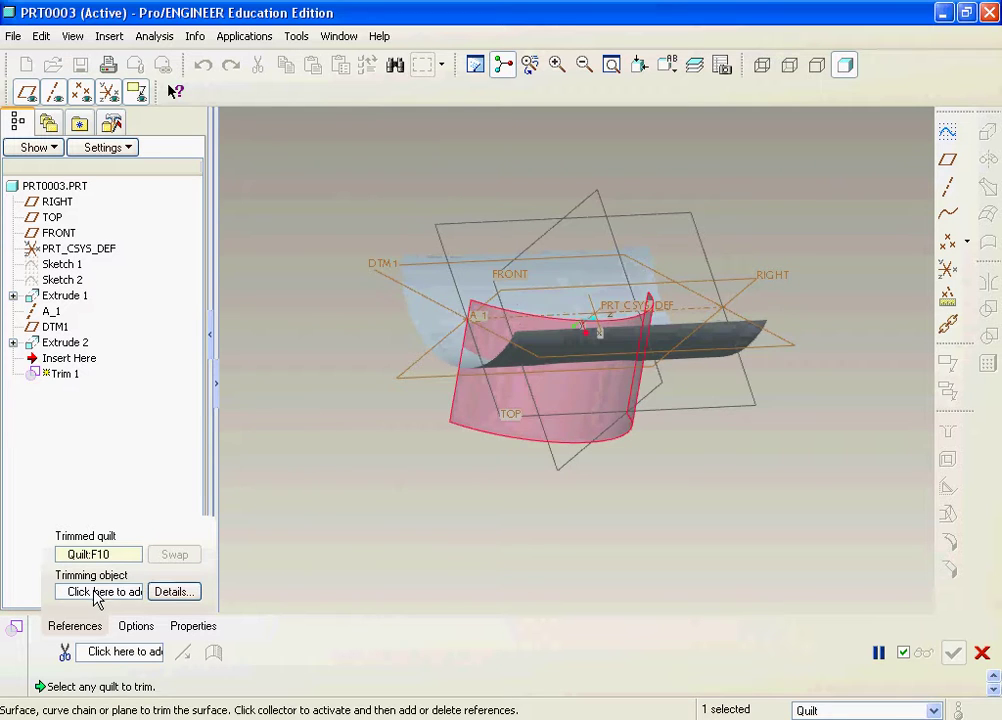
click(97, 592)
click(566, 277)
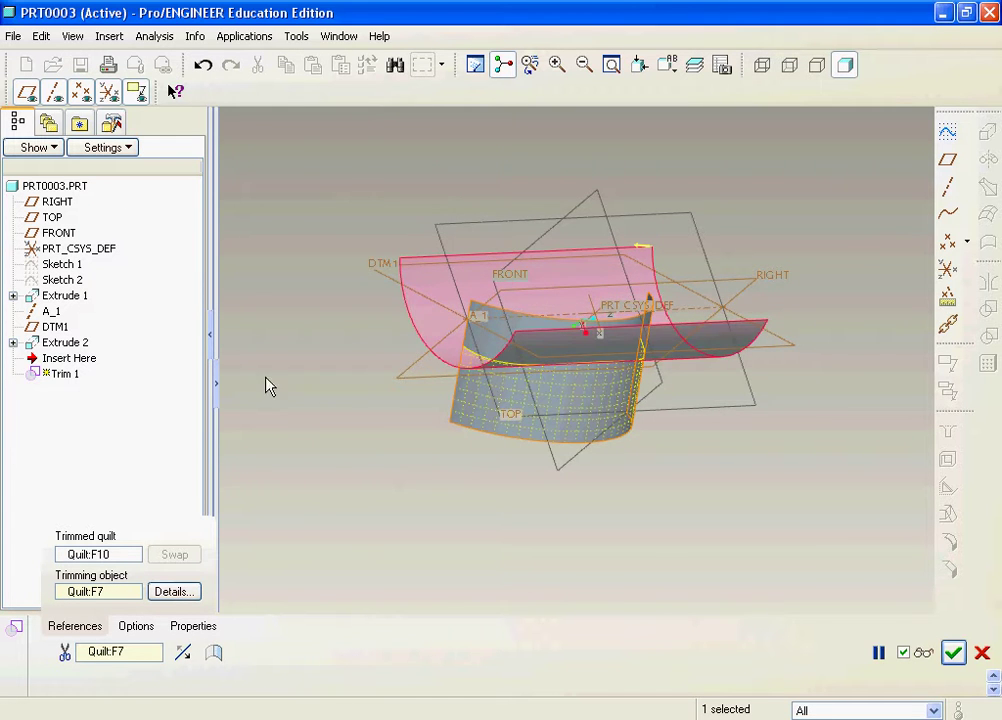
- Examine which portion of the arc quilt the trim keeps, preview the trimmed result, and resume editing the trim
scroll(309, 387, down, 8)
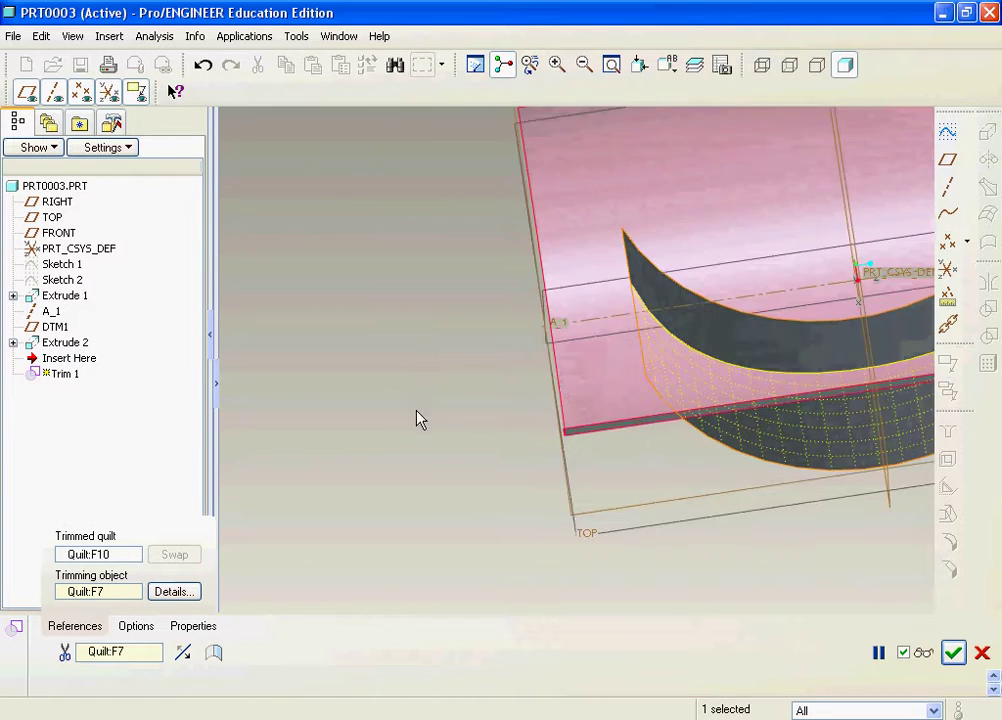
scroll(419, 419, up, 5)
middle_drag(461, 353, 490, 258)
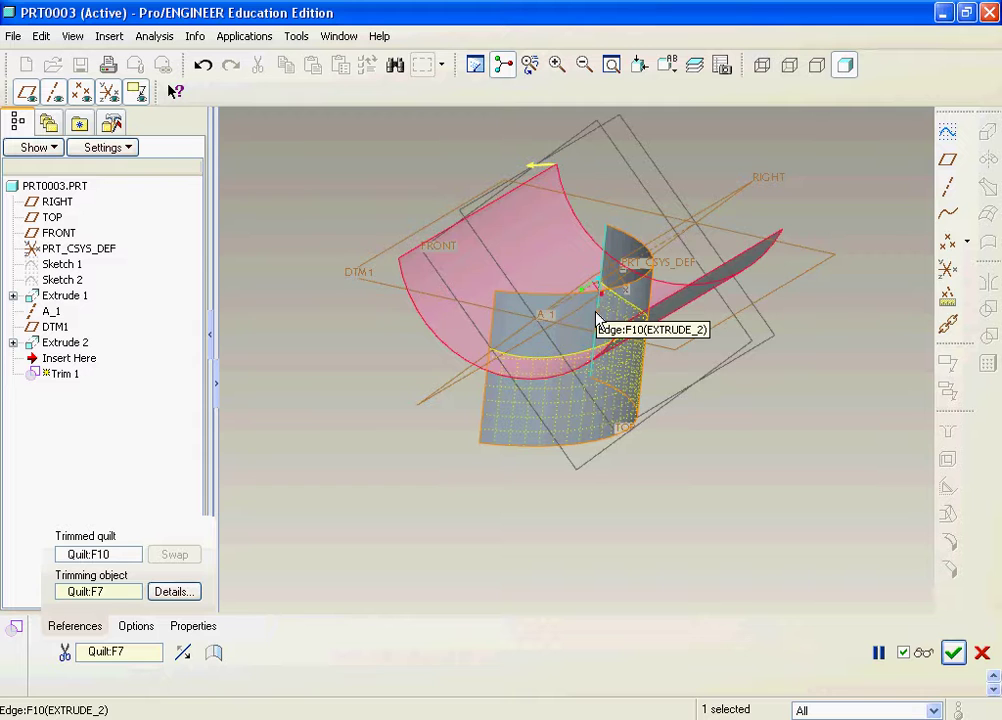
middle_drag(620, 376, 727, 323)
click(922, 652)
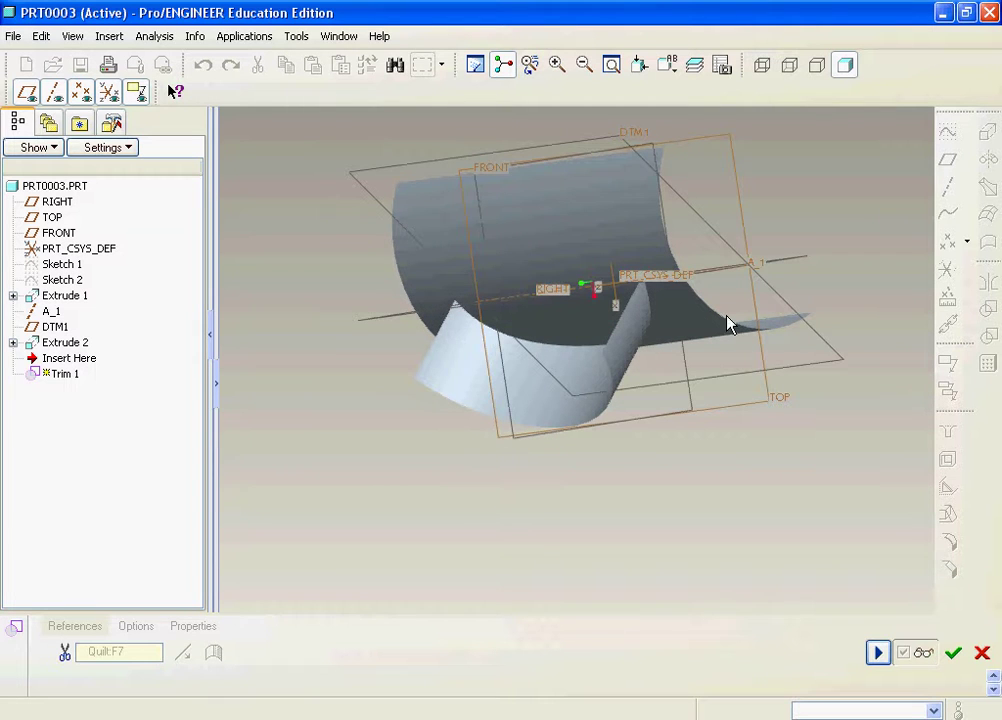
click(897, 652)
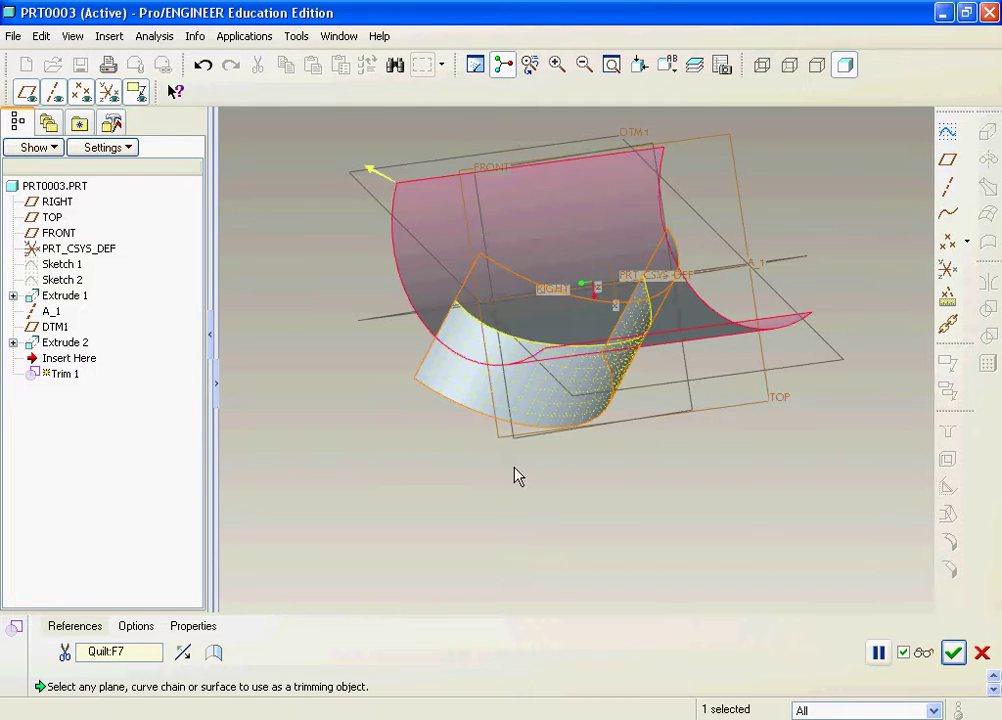
- Turn off Keep trimming surface for the trim and preview the result
click(137, 626)
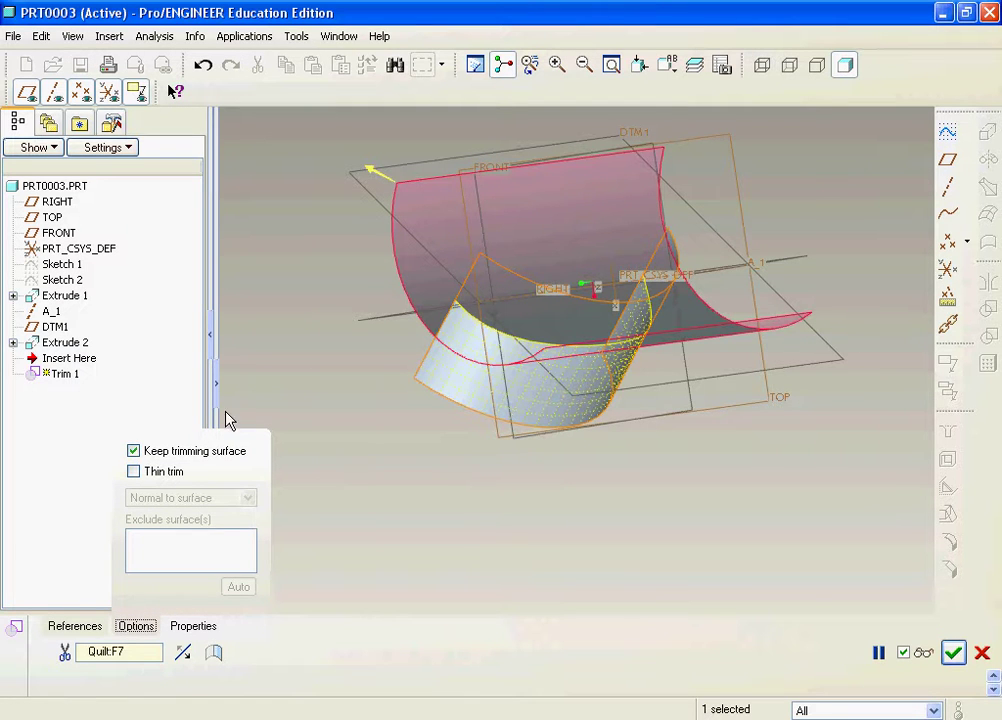
click(134, 452)
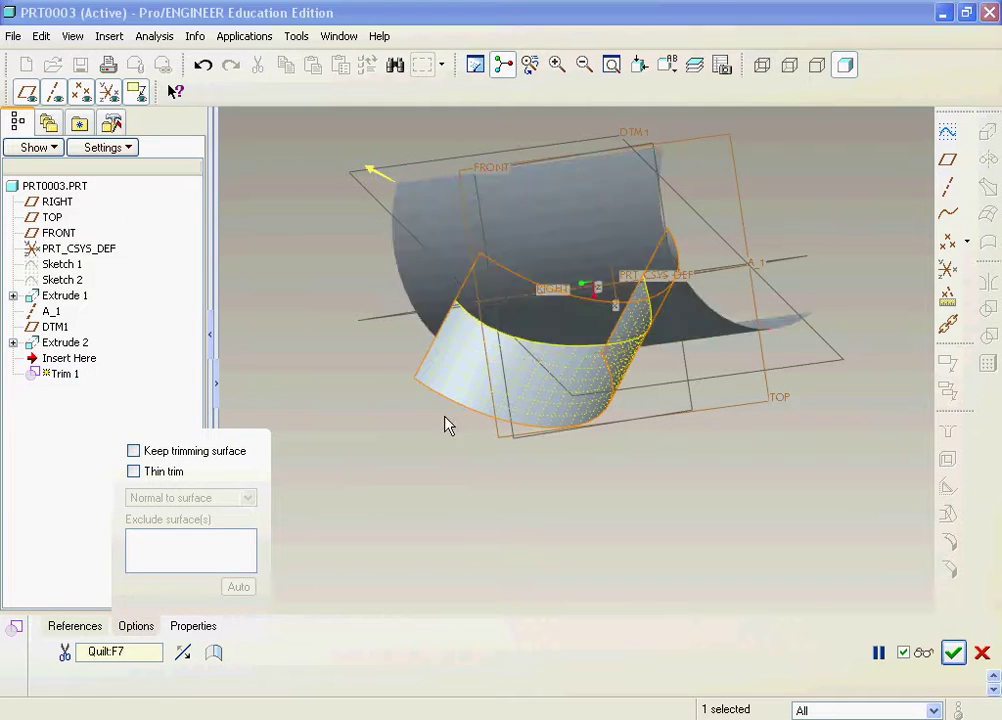
click(920, 654)
middle_drag(532, 353, 566, 373)
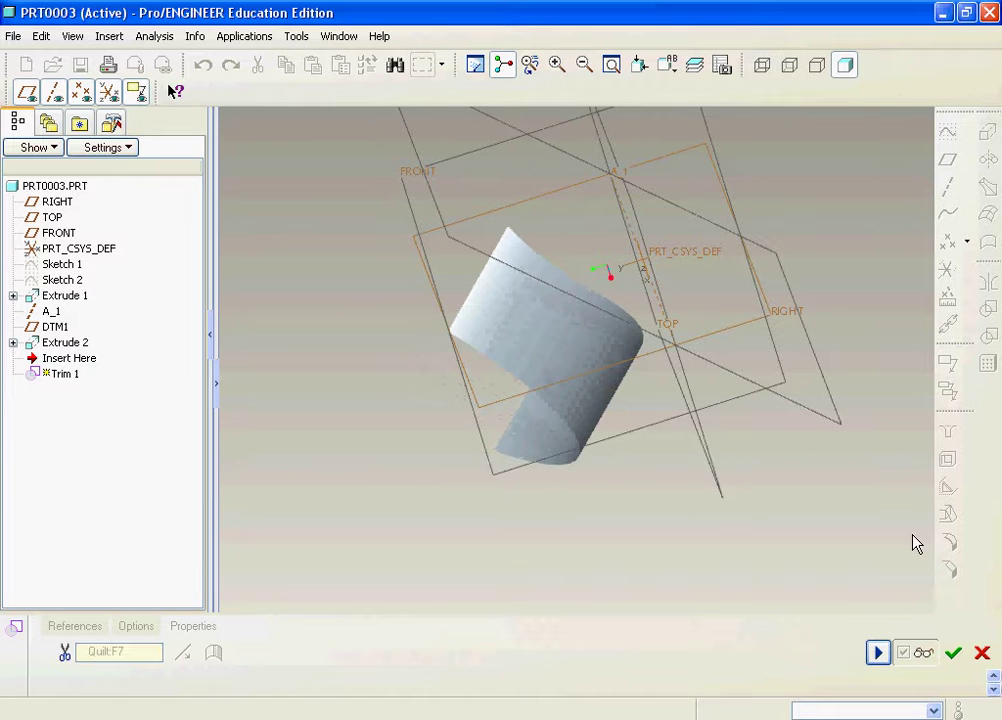
- Resume editing the trim and enable Thin trim with a thickness of 15, leaving Keep trimming surface off
click(878, 652)
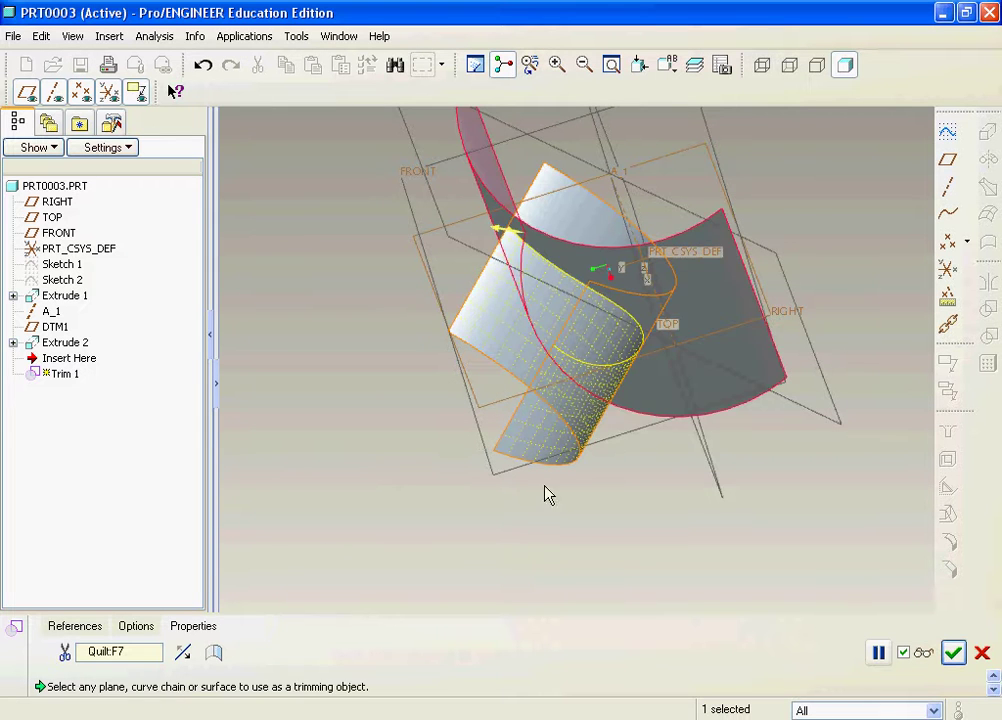
click(148, 626)
click(133, 451)
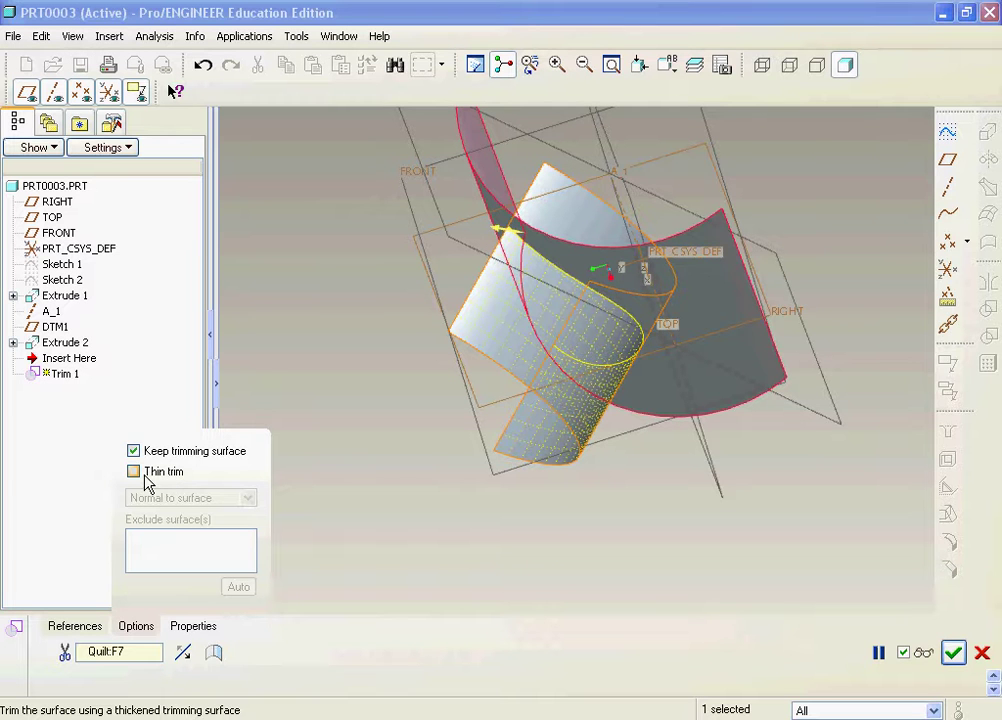
click(146, 478)
click(168, 446)
click(196, 469)
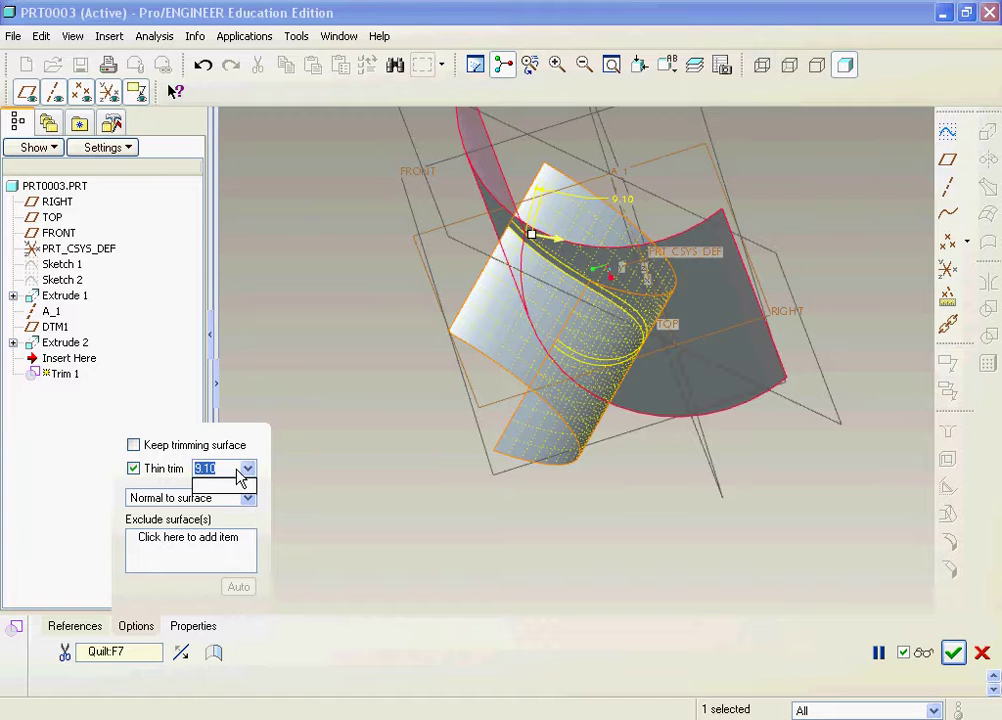
text(15)
key(Return)
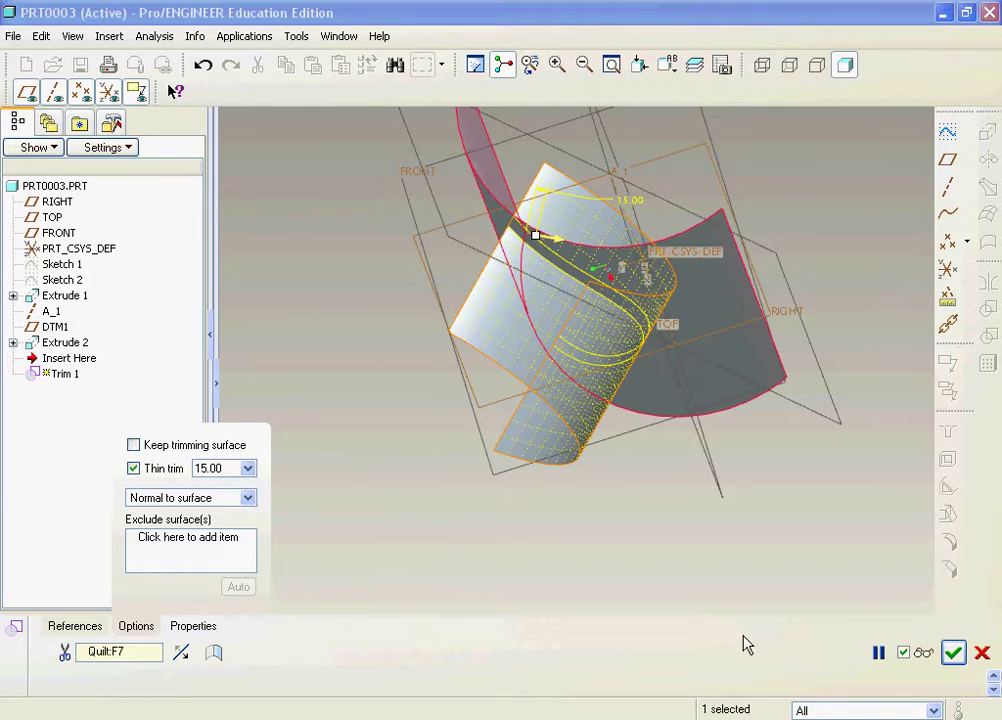
- Preview the thin-trimmed arc quilt from another angle and resume editing the trim
click(912, 648)
mouse_move(691, 416)
middle_down()
mouse_move(624, 230)
mouse_move(617, 268)
mouse_move(646, 256)
middle_up()
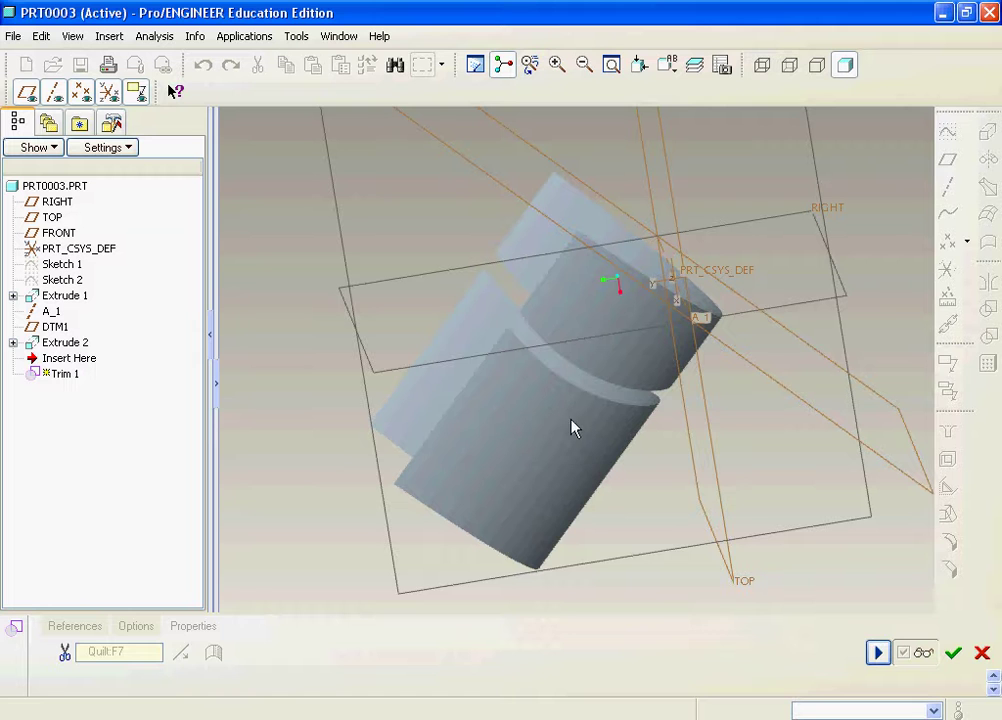
click(878, 652)
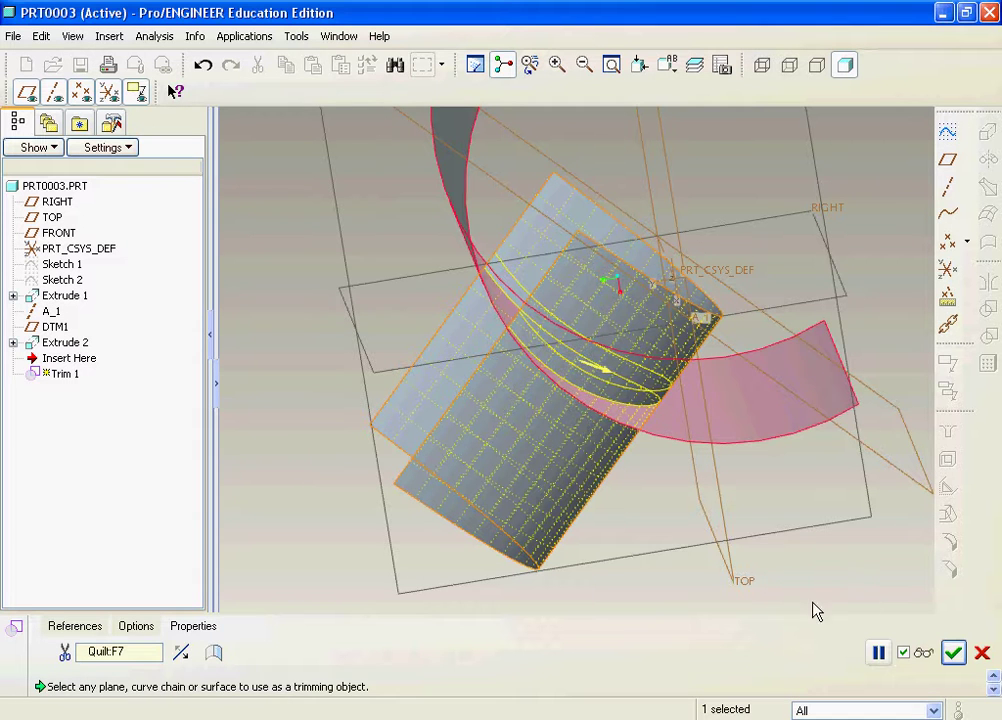
- Flip the thin trim's thickness side, keep its Normal to surface option, and turn Thin trim off
click(138, 628)
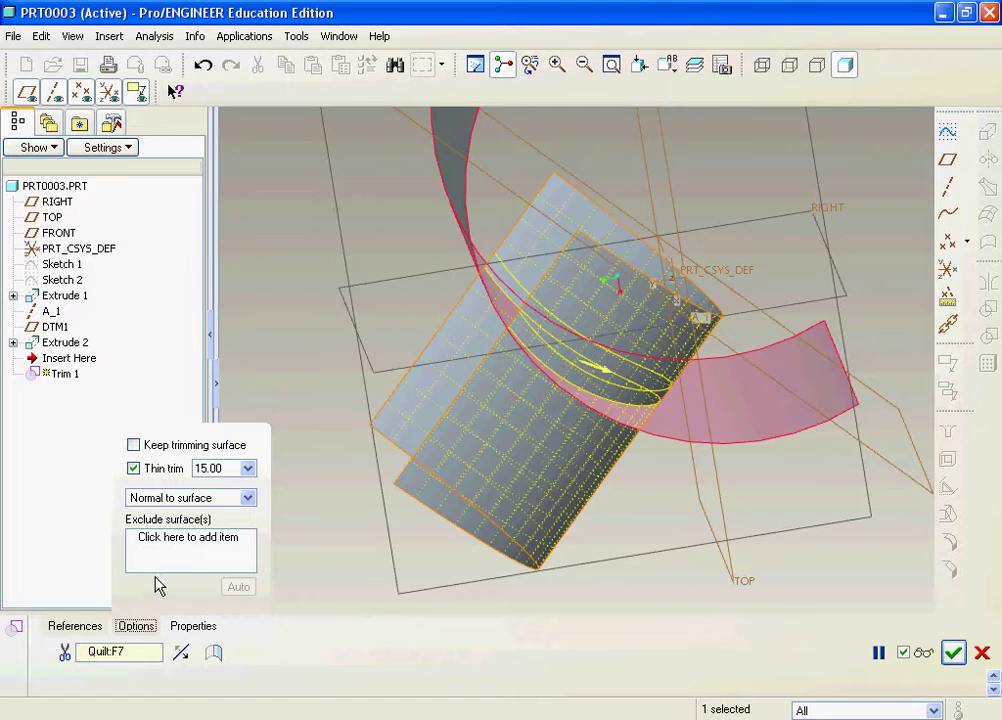
click(181, 652)
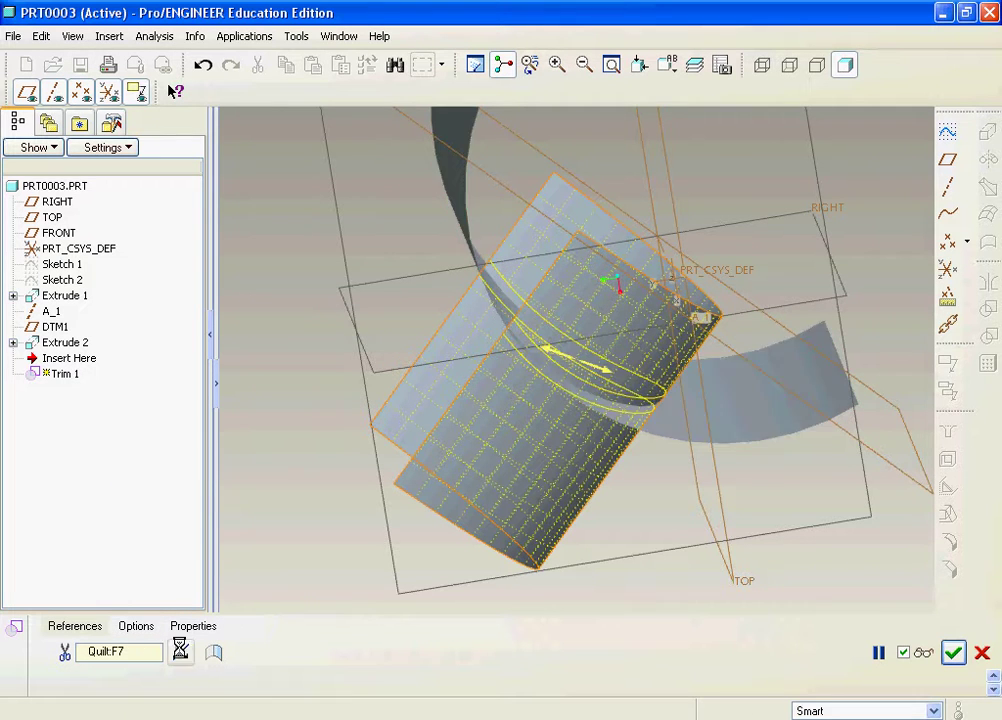
click(135, 627)
click(134, 471)
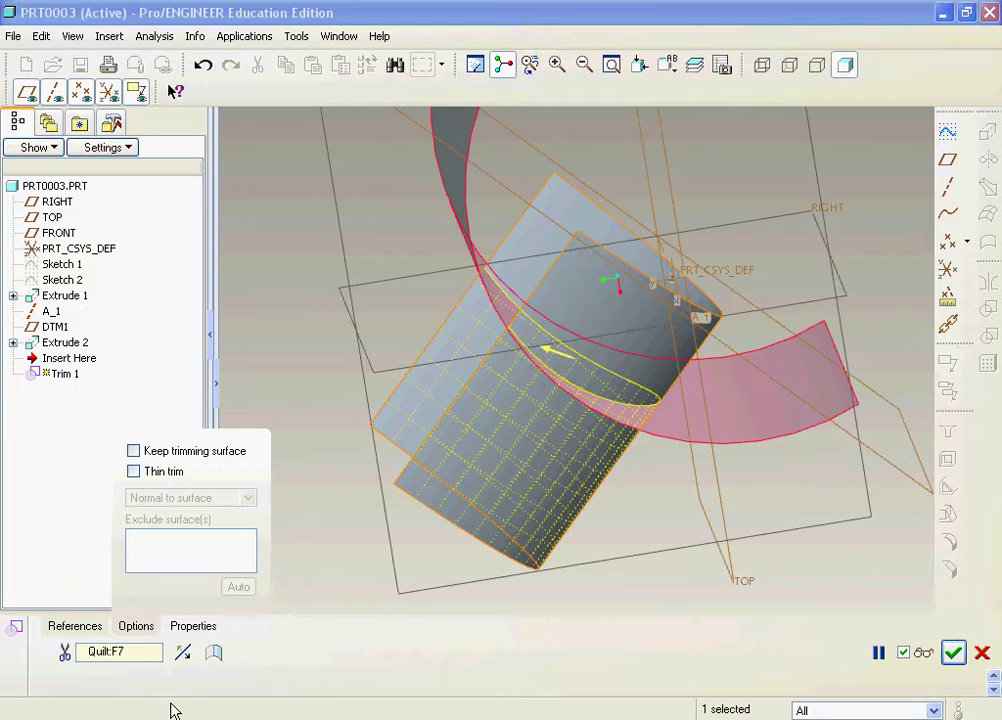
click(160, 471)
click(184, 497)
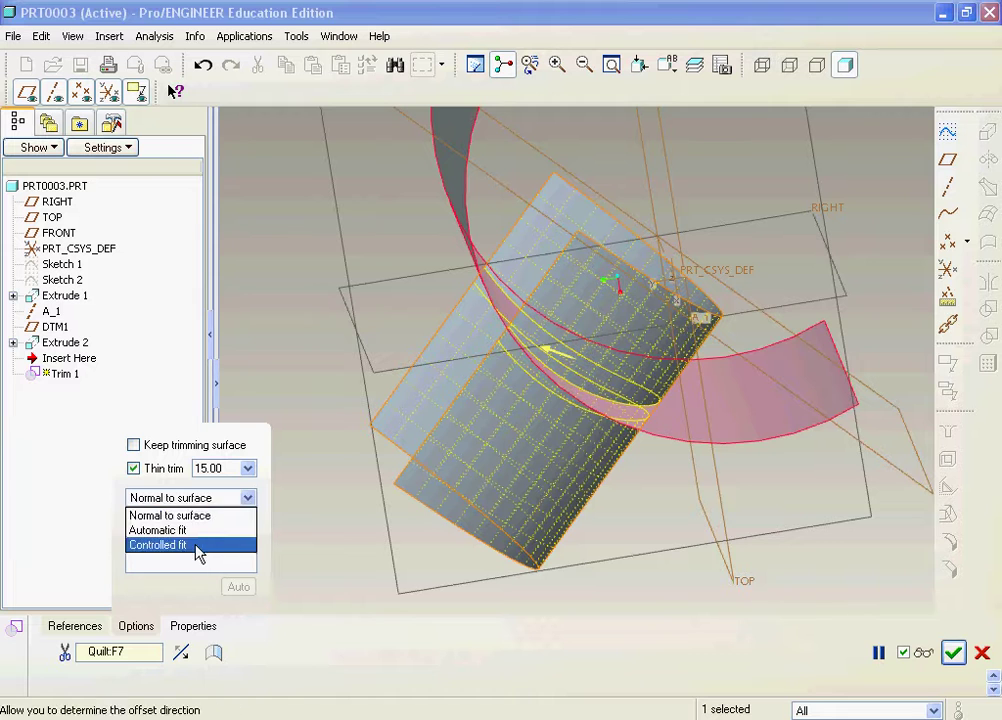
click(206, 506)
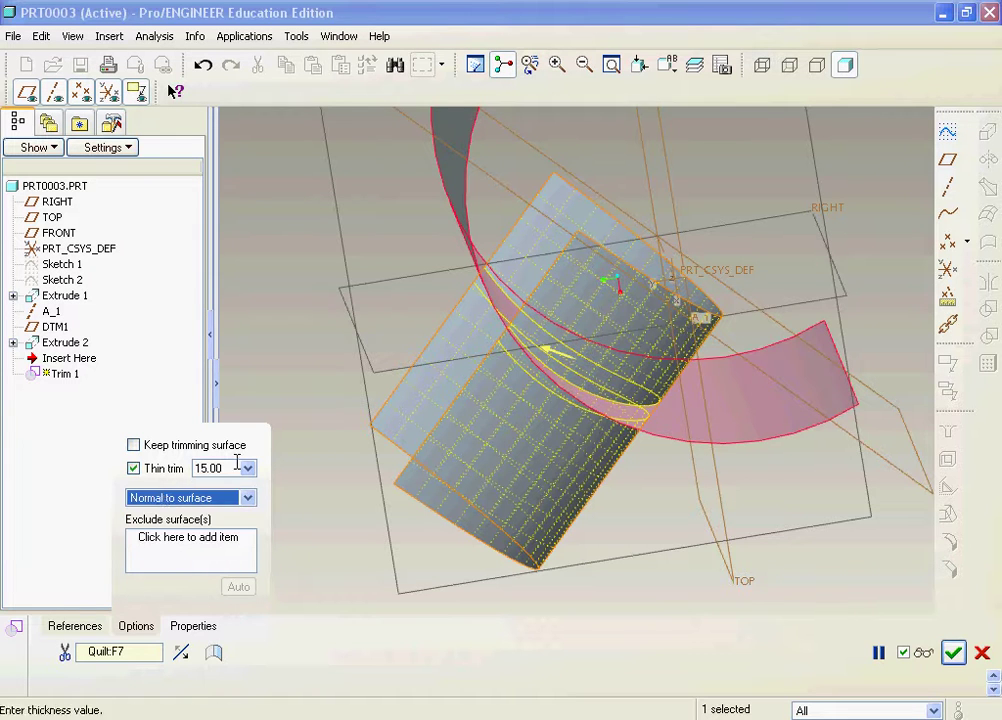
click(150, 470)
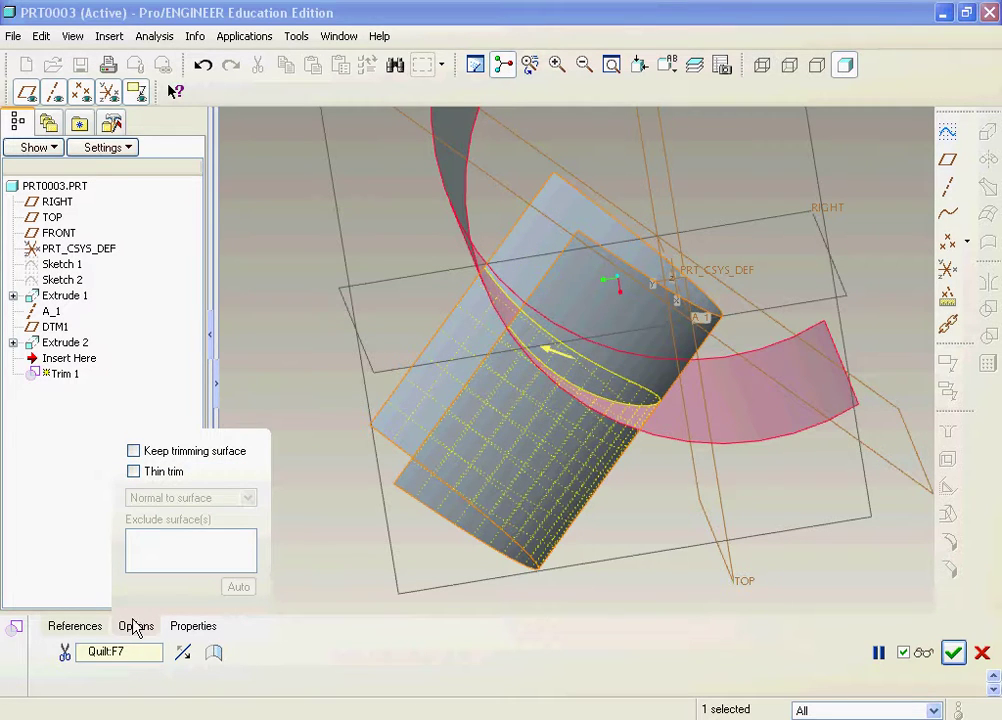
- Preview the arc quilt trimmed without Thin trim, and cancel the Trim feature
click(924, 653)
middle_drag(645, 485, 607, 468)
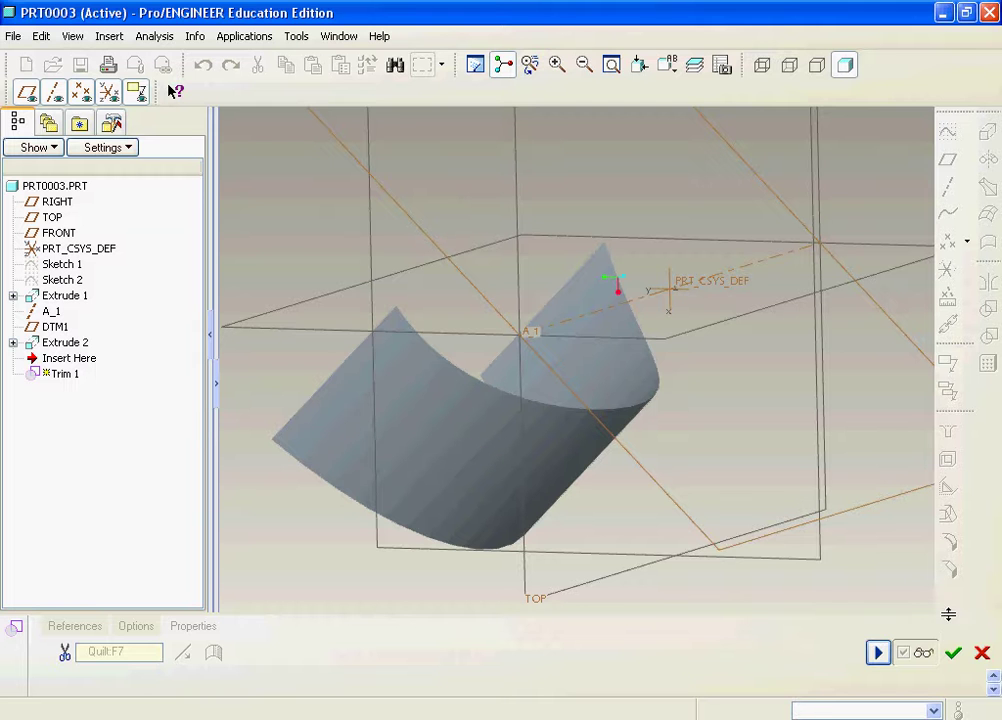
click(889, 652)
middle_drag(611, 459, 578, 362)
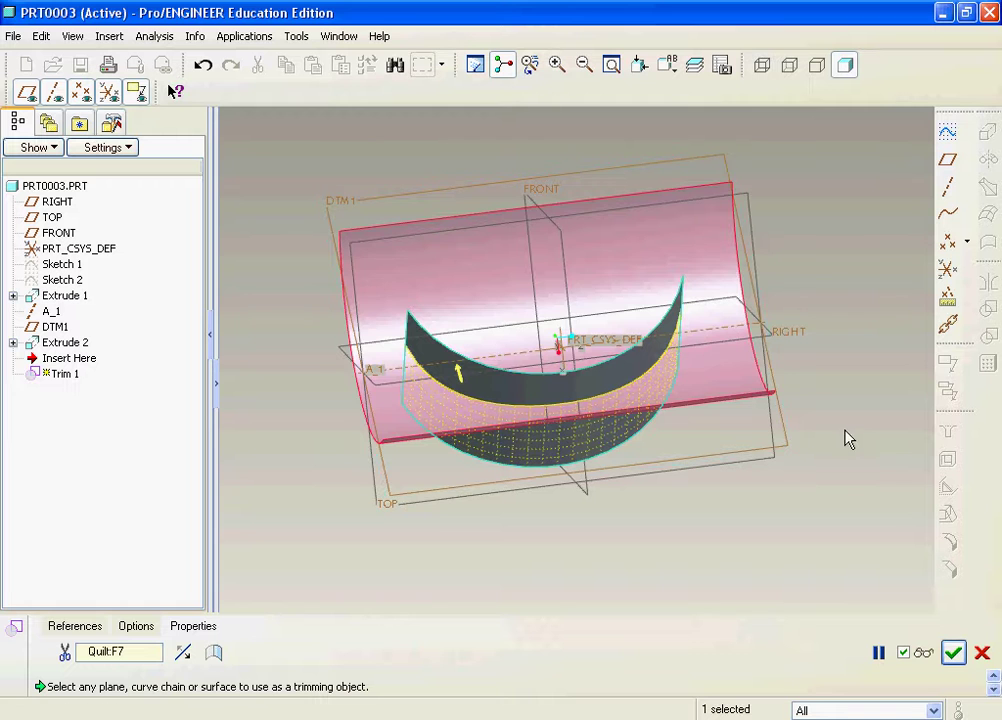
click(982, 652)
- Start an Extend on the curved end edge of the open-arc quilt from Extrude 2
click(481, 414)
middle_drag(559, 503, 643, 474)
middle_click(643, 474)
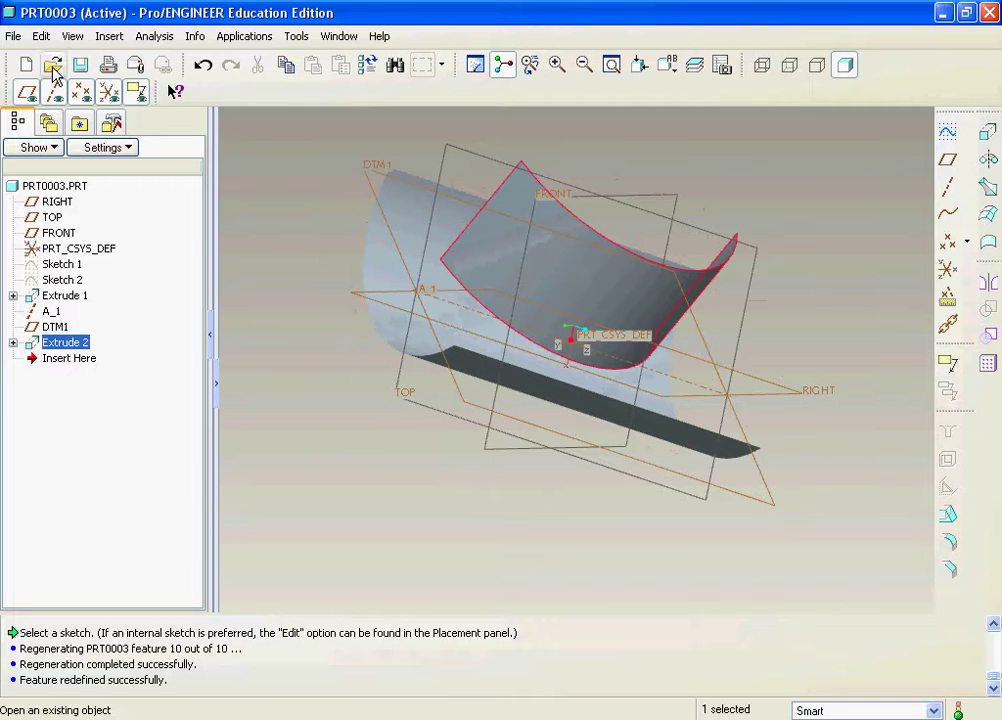
click(41, 36)
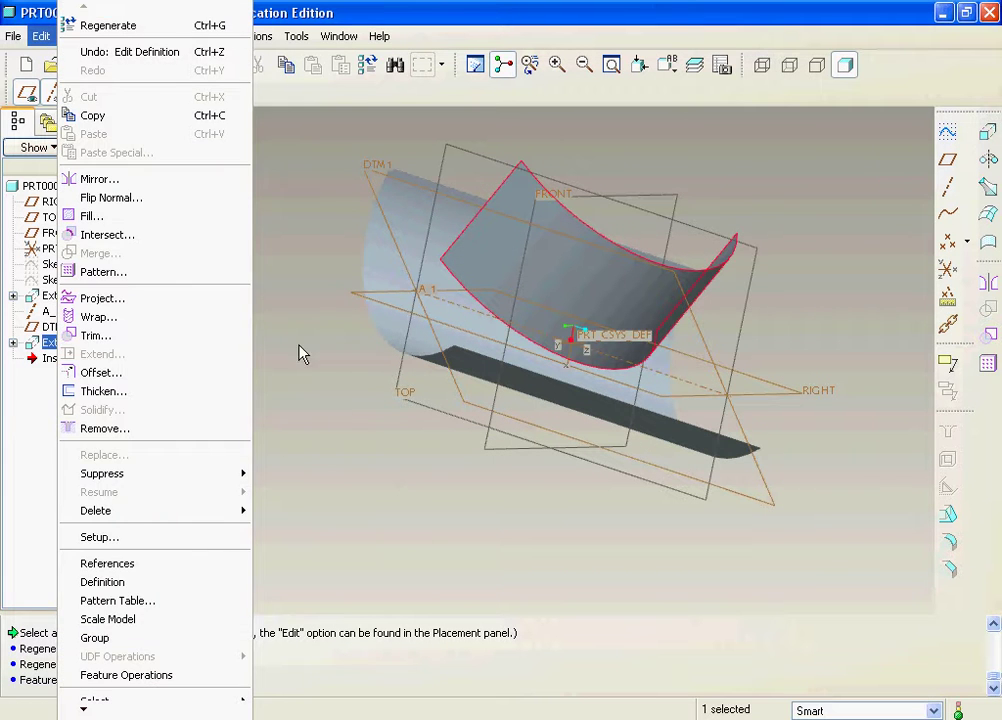
click(258, 314)
middle_drag(514, 369, 525, 291)
scroll(530, 320, down, 5)
click(543, 382)
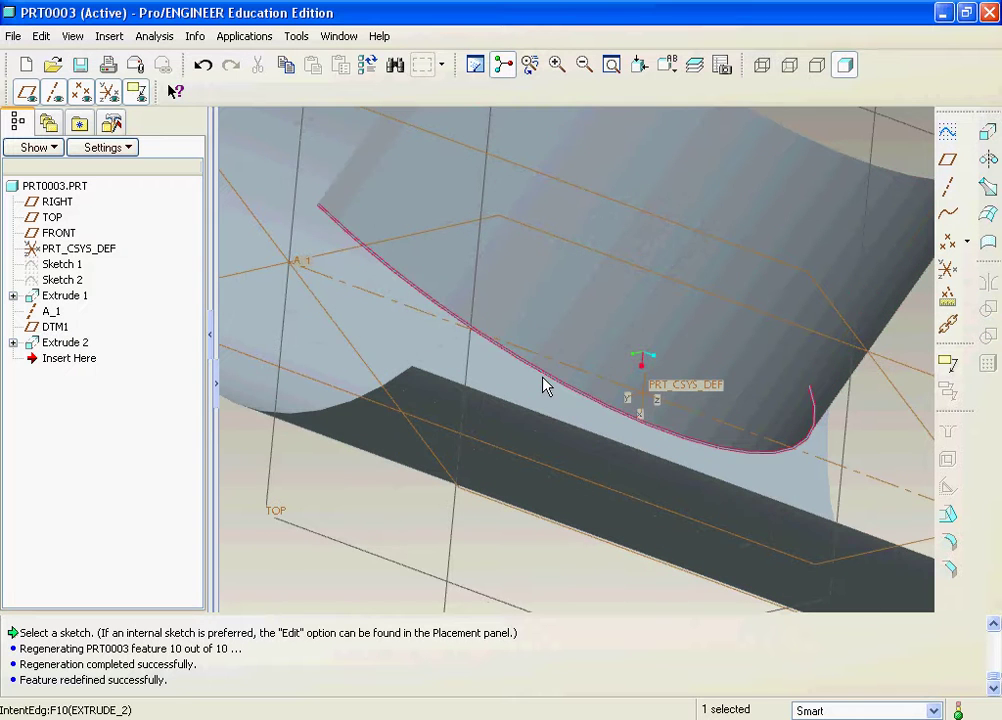
click(41, 36)
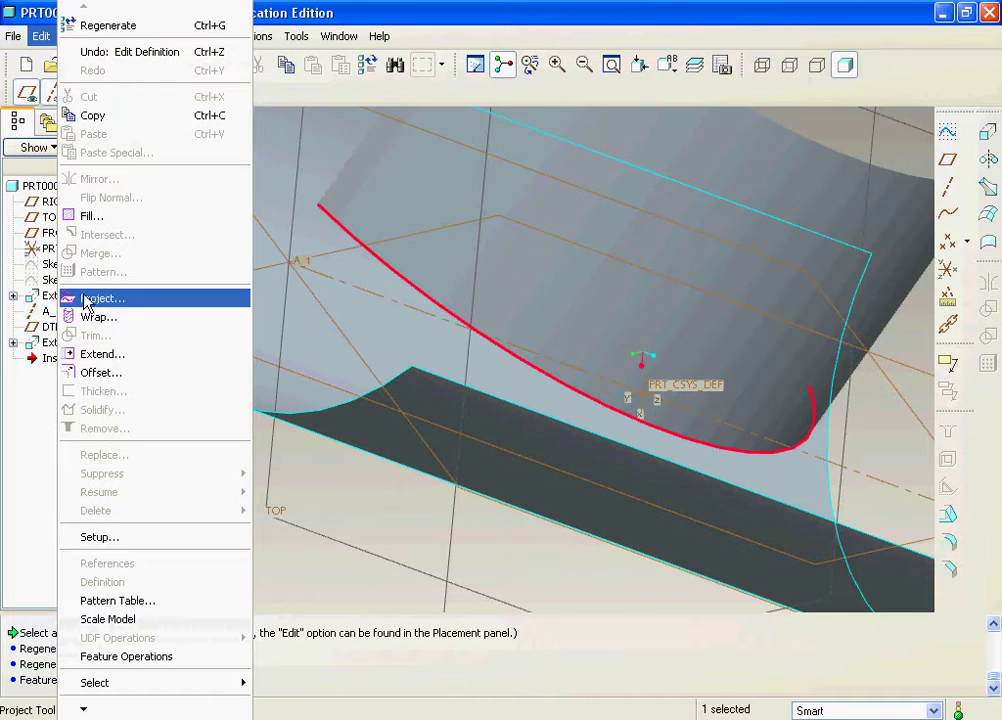
click(136, 355)
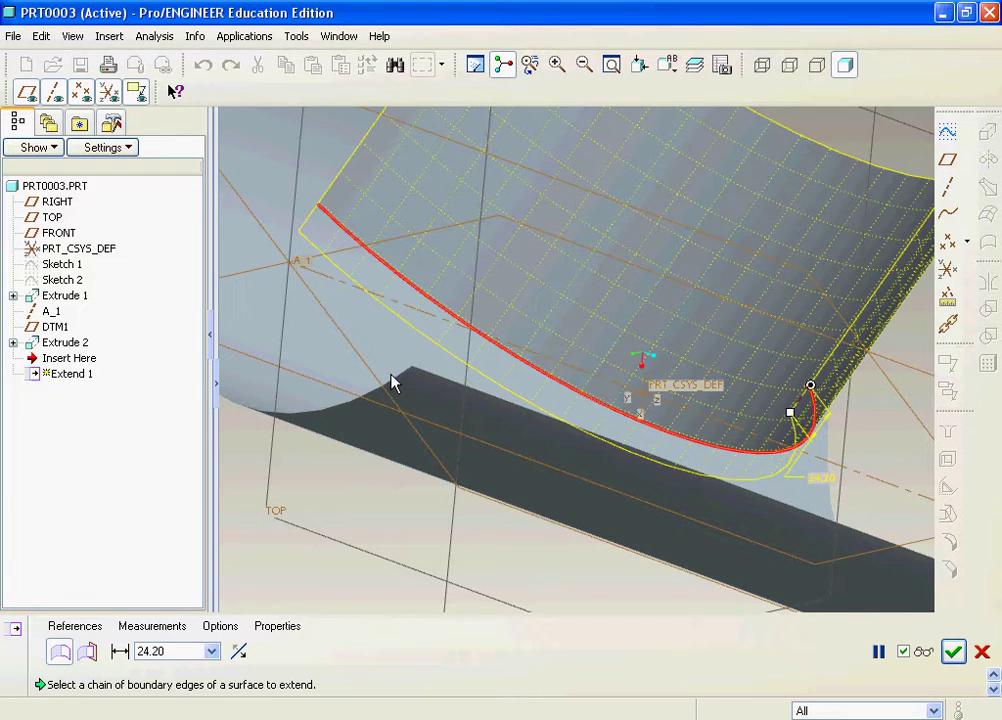
- Adjust the extension distance along the original surface to 20
scroll(520, 376, up, 5)
middle_drag(557, 380, 700, 318)
scroll(700, 318, down, 3)
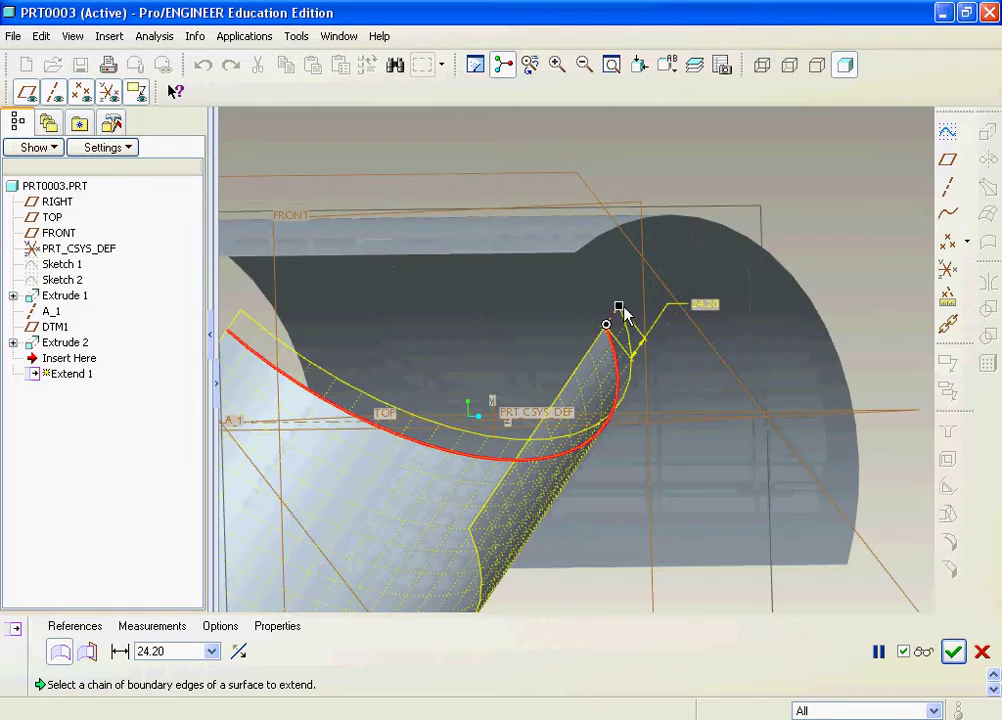
mouse_move(622, 310)
mouse_down()
mouse_move(752, 143)
mouse_move(615, 311)
mouse_up()
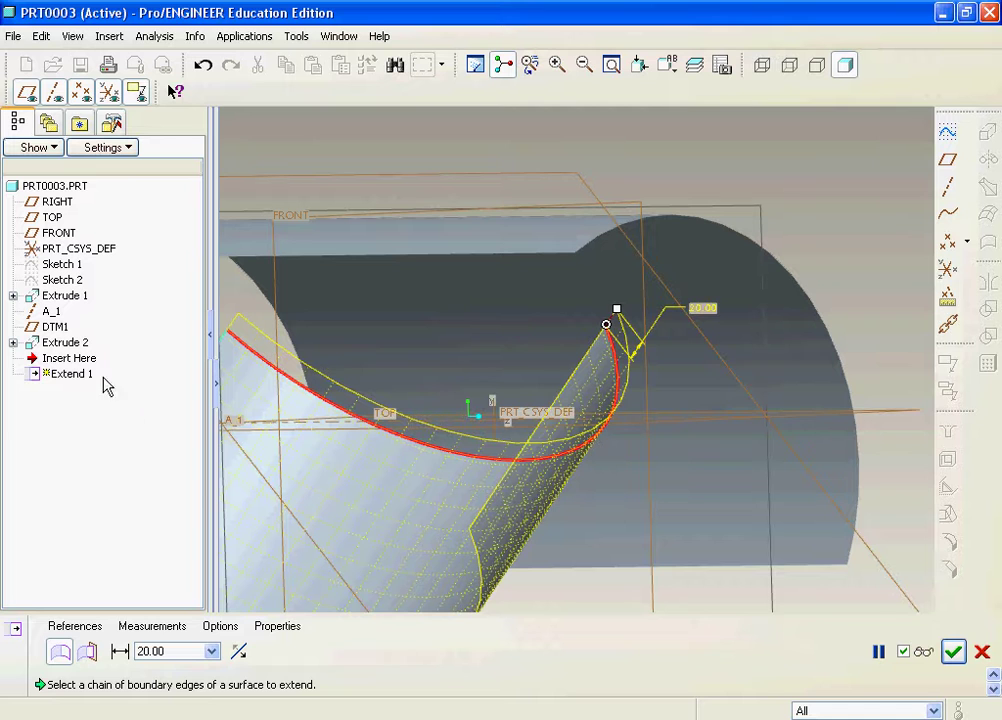
- Switch the extension to run up to a plane and choose the RIGHT datum plane as its limit
click(90, 652)
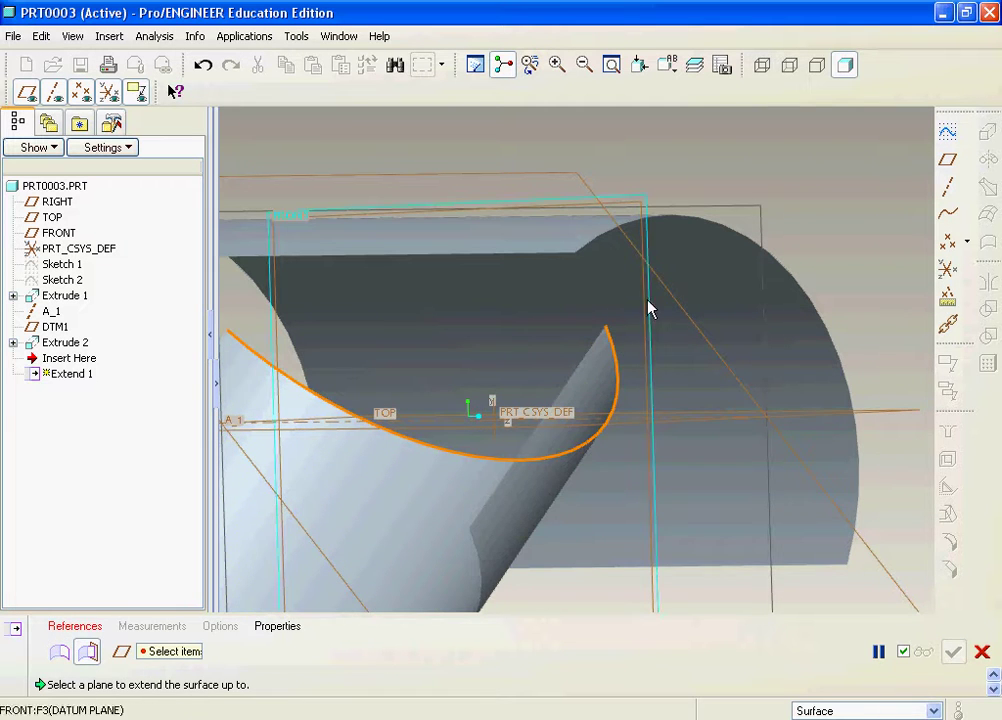
mouse_move(649, 327)
middle_down()
mouse_move(693, 327)
mouse_move(687, 262)
mouse_move(627, 284)
mouse_move(637, 340)
mouse_move(662, 336)
mouse_move(637, 341)
middle_up()
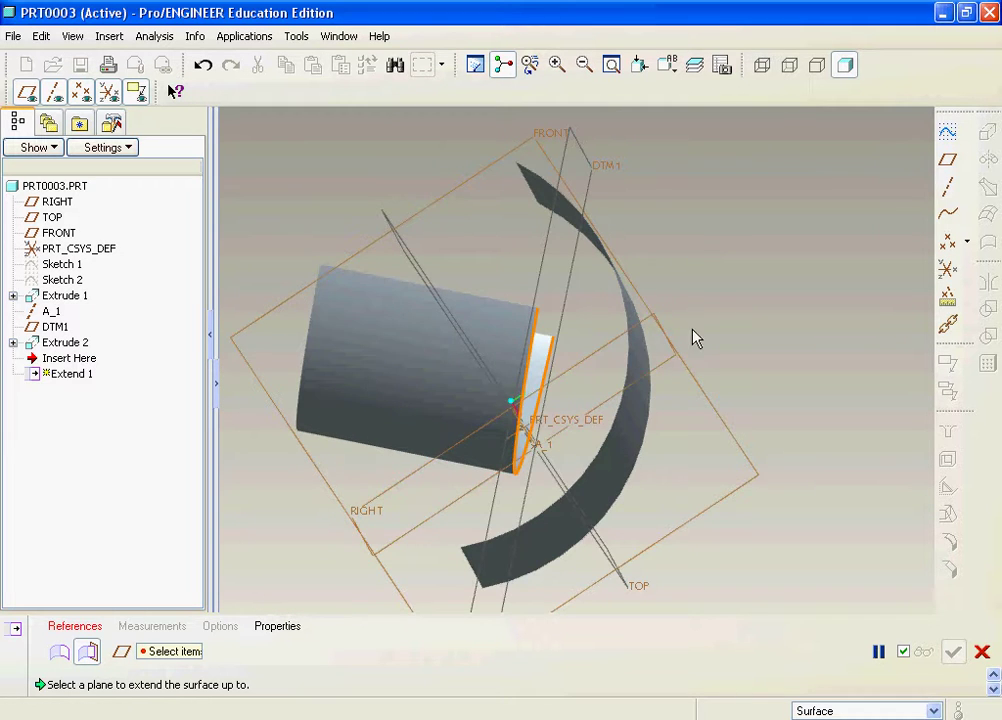
click(675, 357)
mouse_move(707, 298)
middle_down()
mouse_move(737, 299)
mouse_move(704, 302)
mouse_move(700, 291)
mouse_move(712, 300)
middle_up()
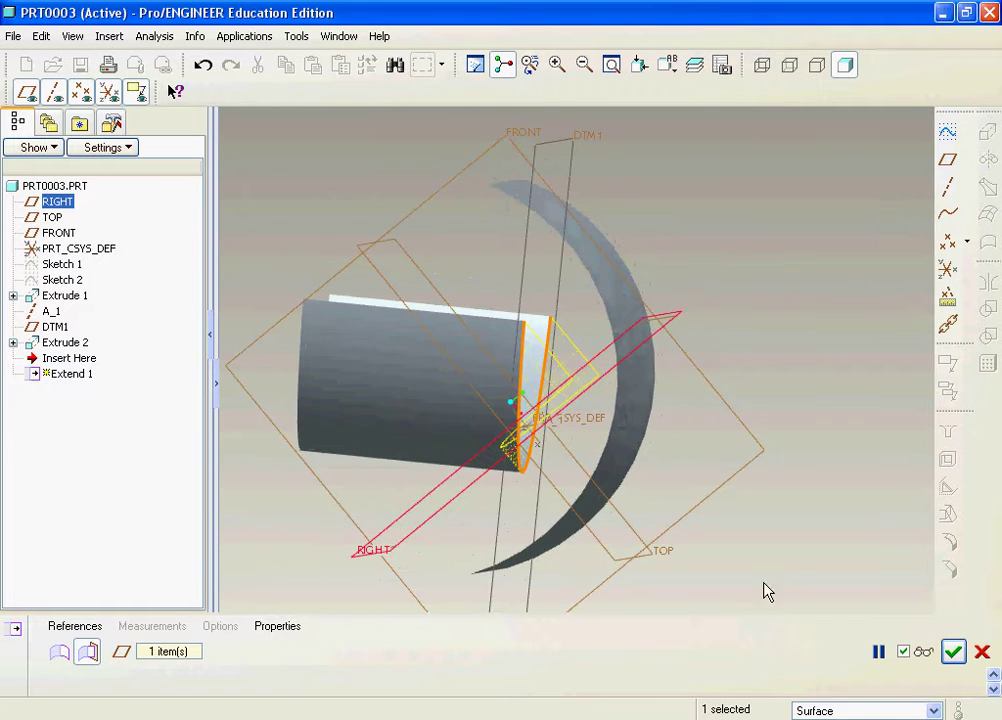
- Preview the extension up to the RIGHT plane and cancel out of the Troubleshooter
click(923, 651)
middle_drag(745, 494, 629, 460)
click(893, 366)
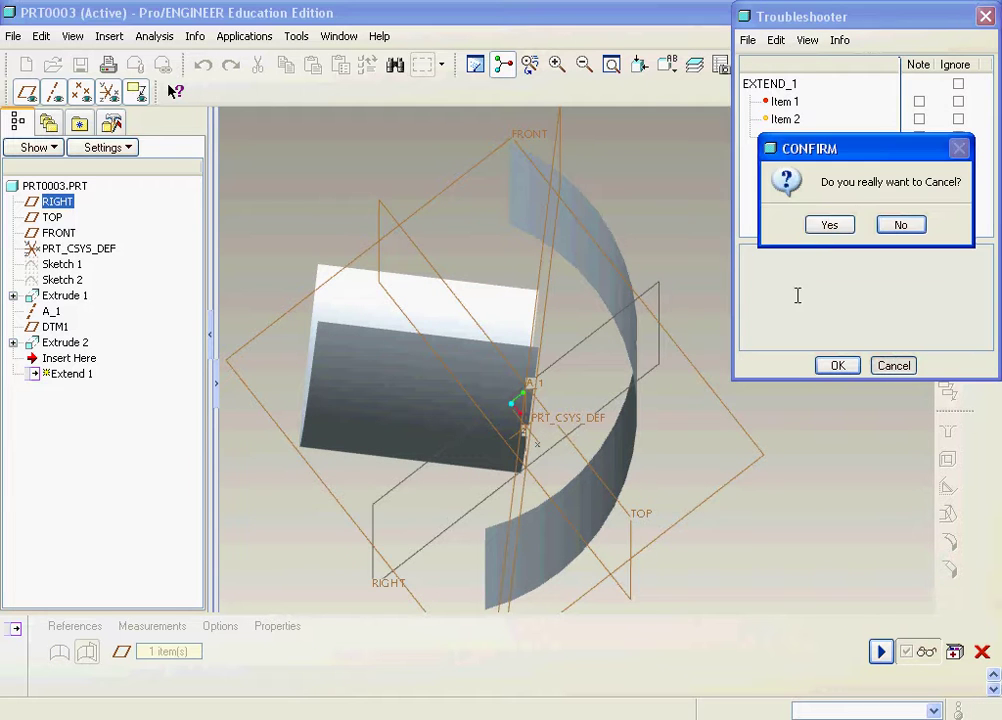
- Close the troubleshooter and cancel the definition of the surface extension up to the RIGHT plane
click(829, 225)
middle_drag(819, 235, 624, 478)
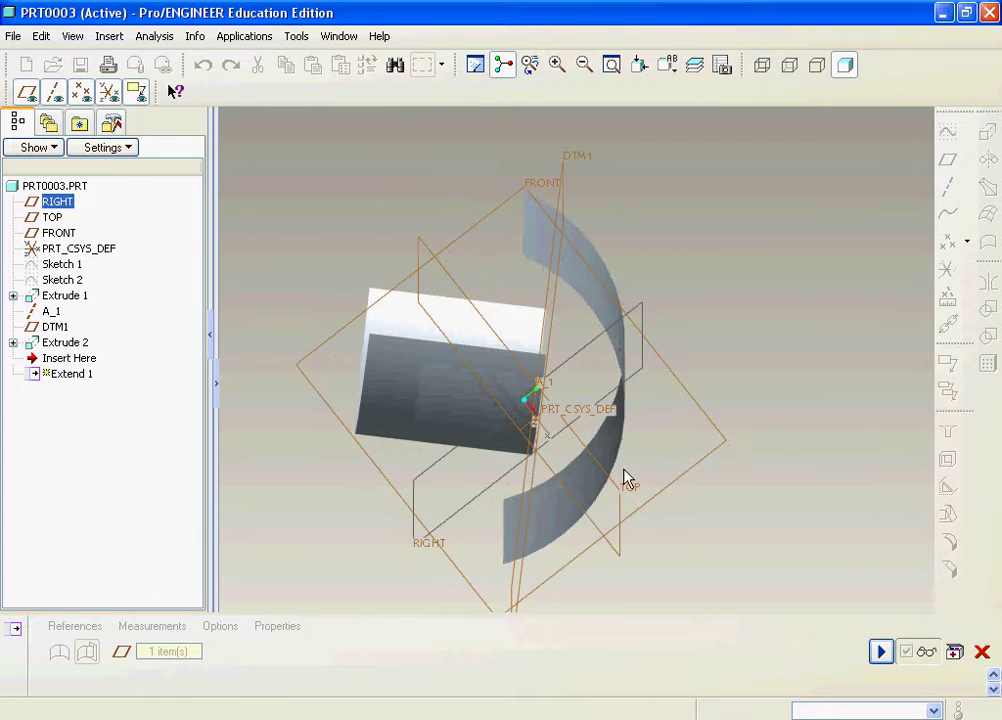
middle_drag(720, 476, 745, 467)
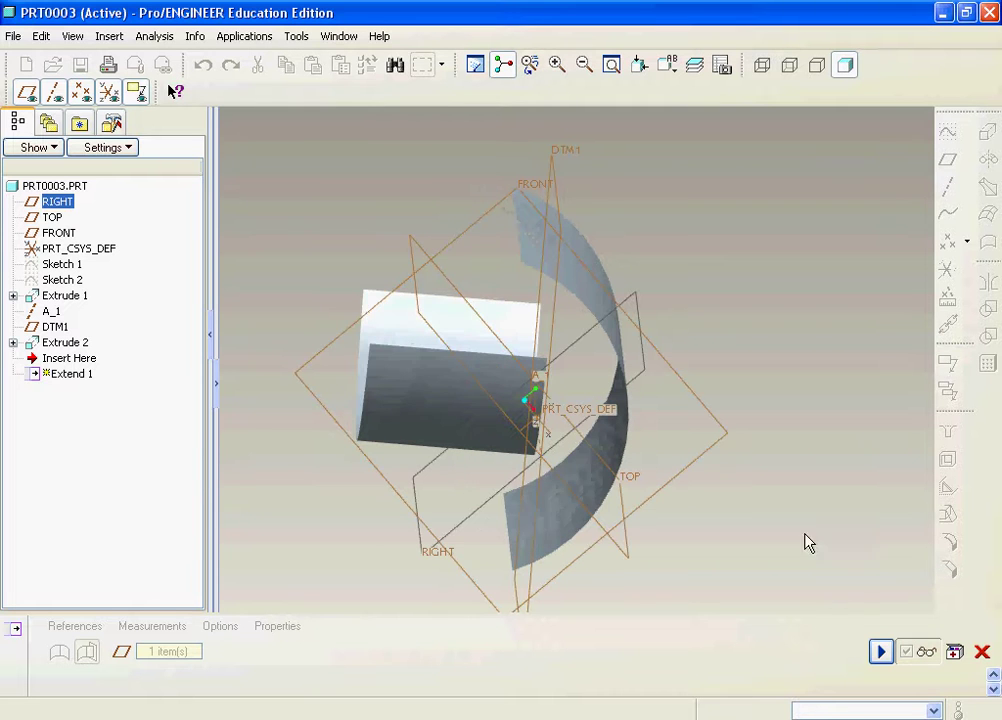
click(880, 655)
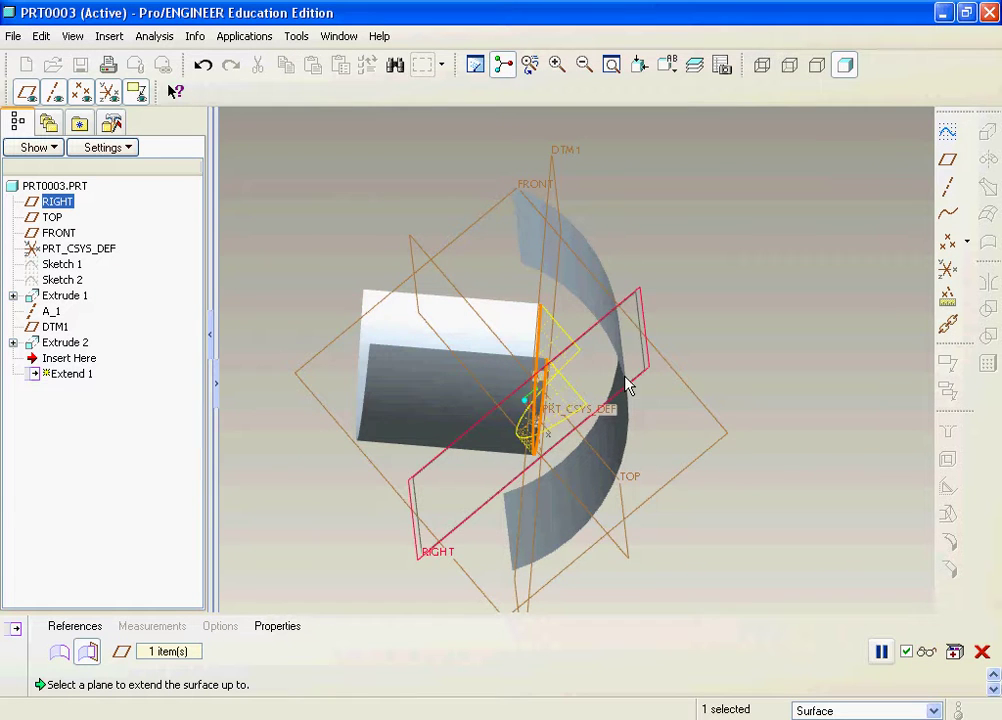
middle_drag(631, 443, 660, 452)
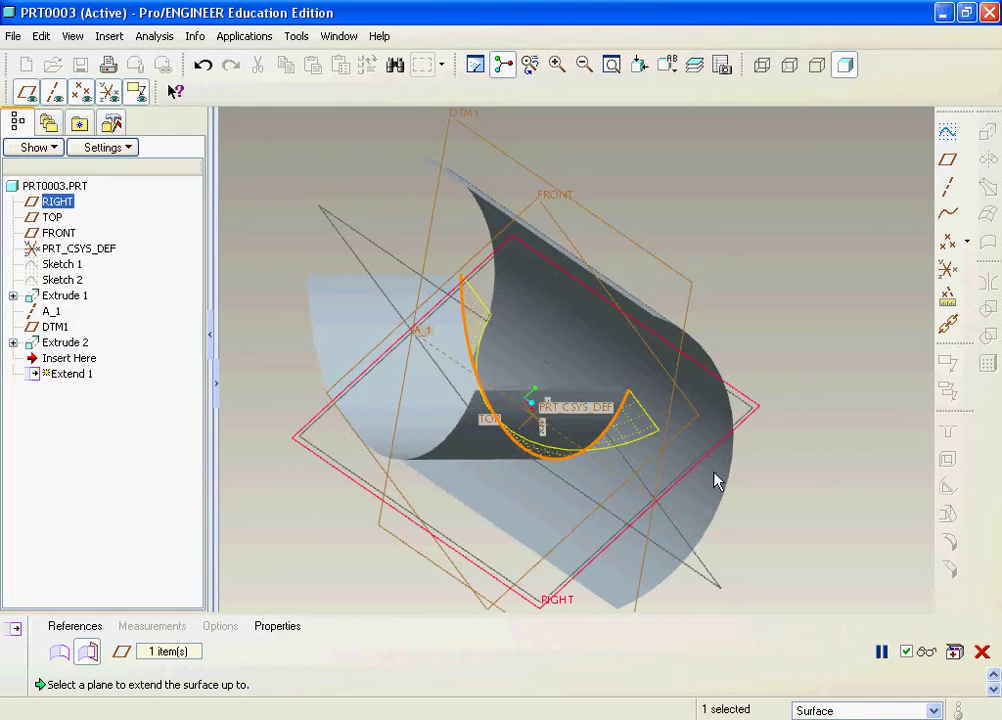
click(982, 651)
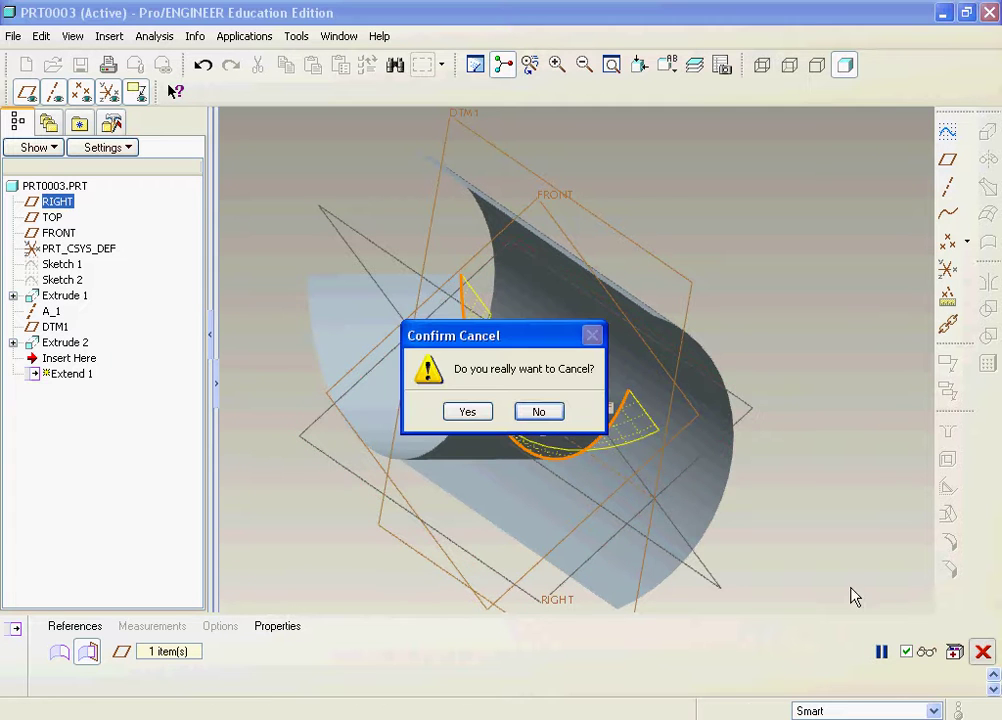
click(479, 411)
middle_drag(577, 407, 564, 305)
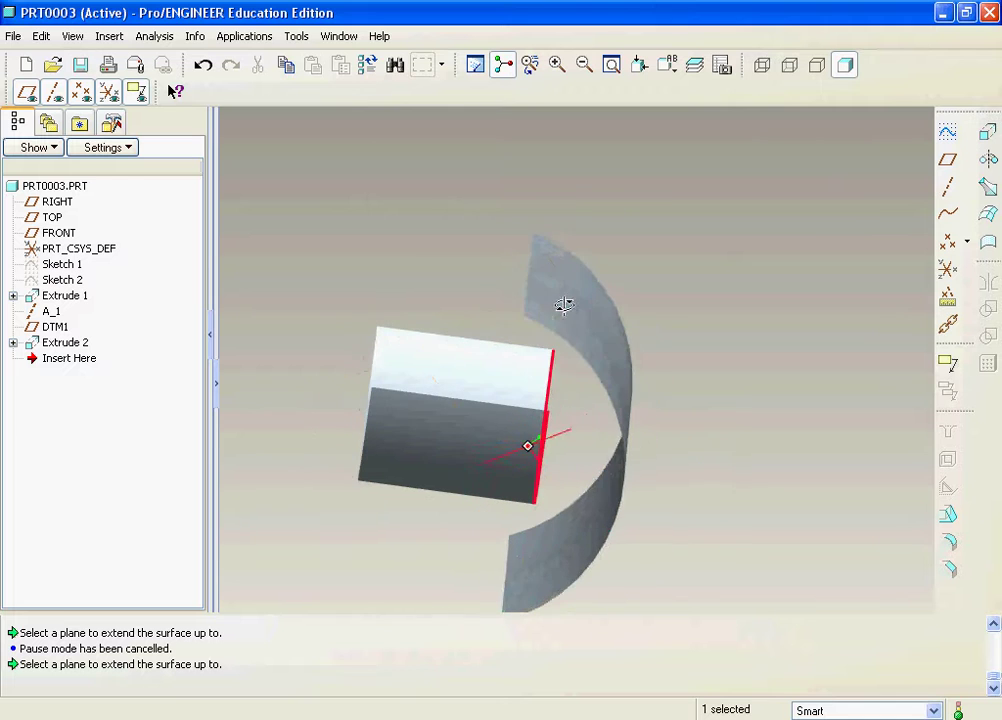
- Extend the straight boundary edge of the large arc surface by about 144, following the original surface
click(530, 282)
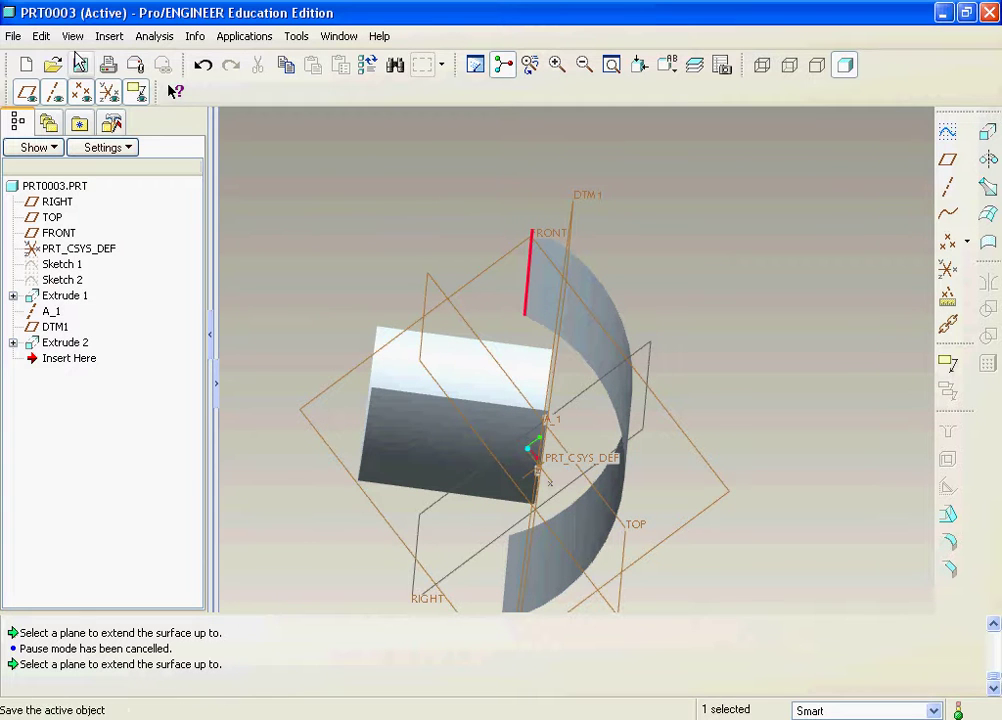
click(41, 37)
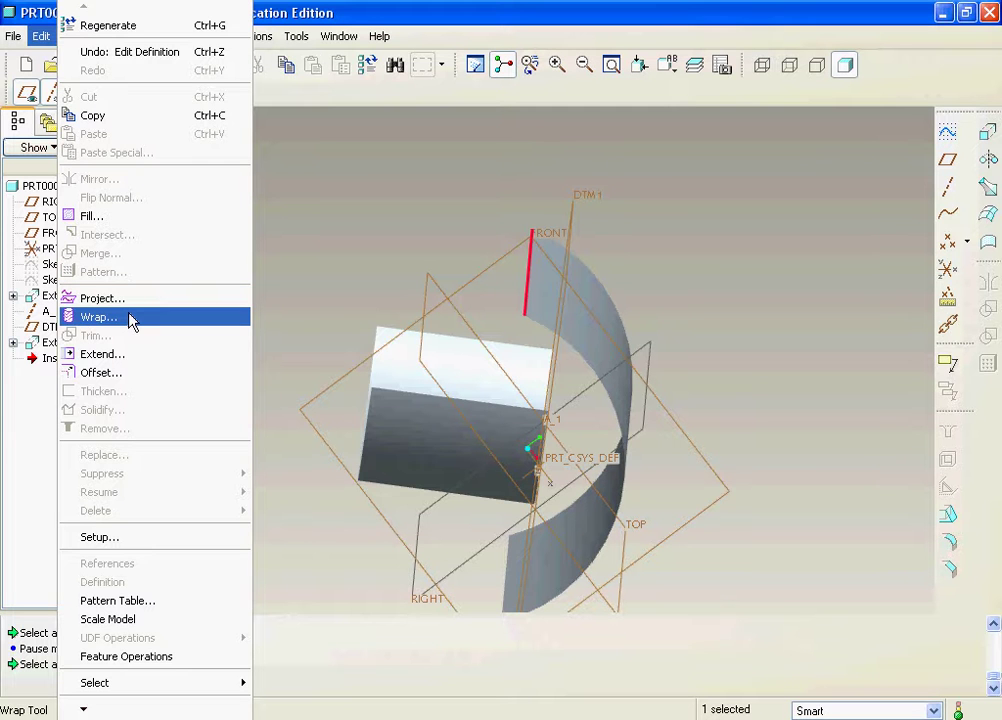
click(130, 353)
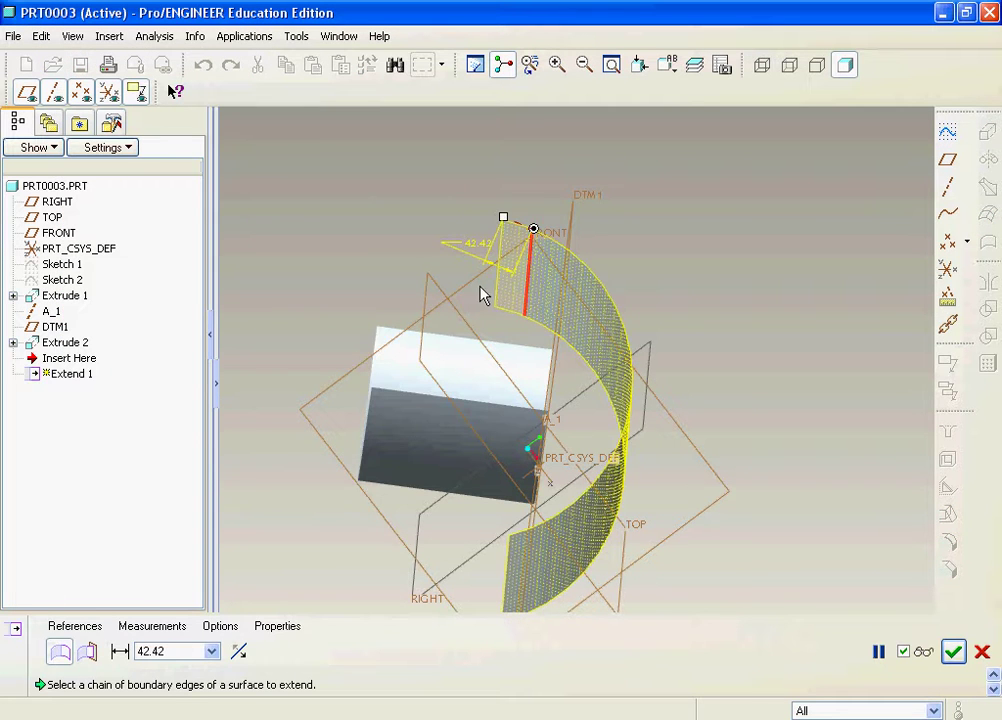
drag(501, 219, 414, 179)
middle_drag(521, 302, 540, 345)
middle_drag(580, 387, 557, 338)
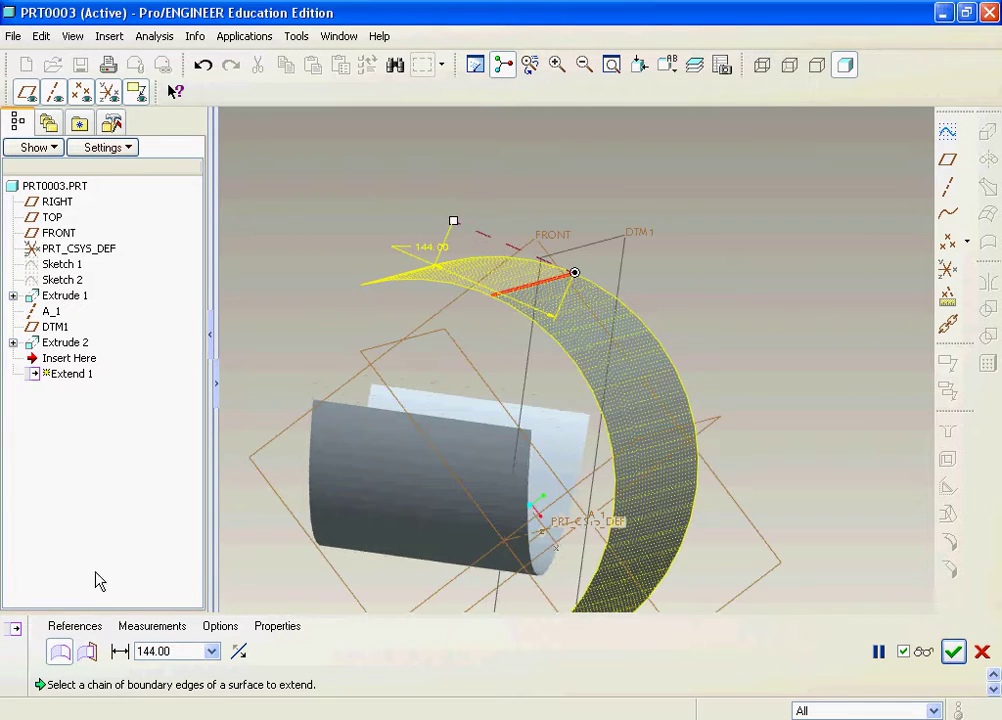
- Try extending the edge up to the TOP plane, preview it, and return to extending along the original surface
click(87, 651)
middle_drag(353, 463, 391, 396)
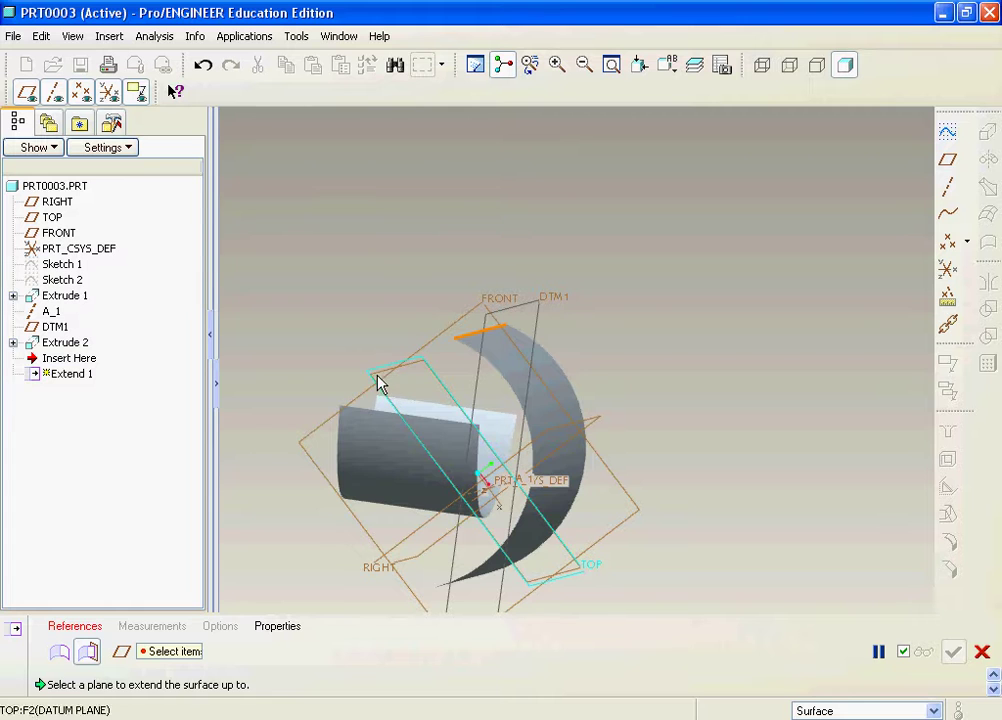
click(380, 384)
scroll(472, 366, up, 3)
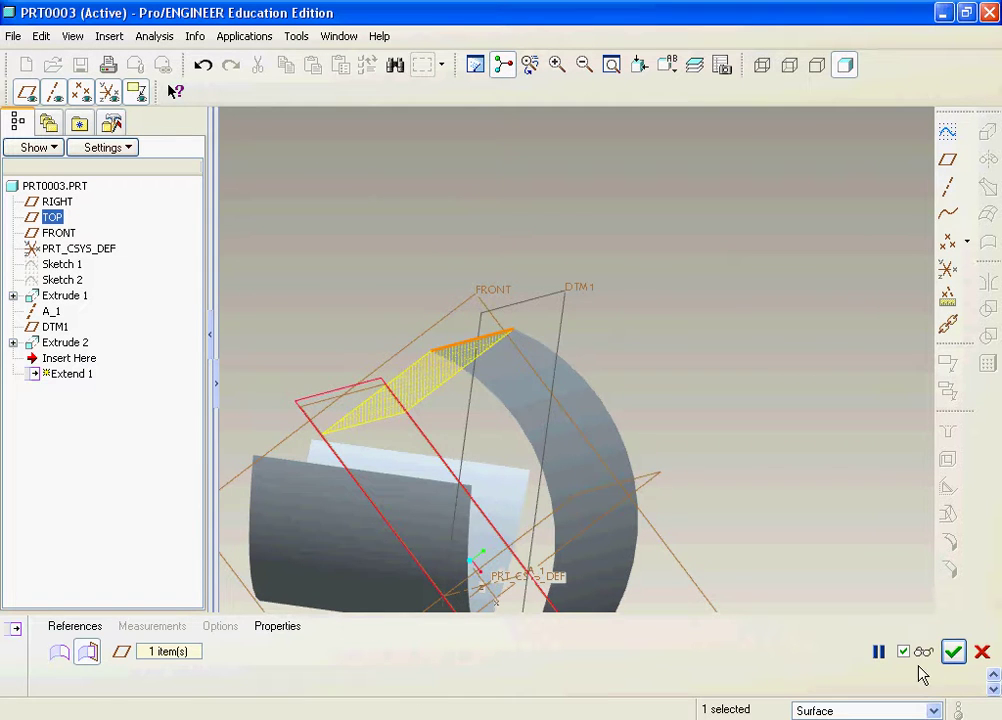
click(878, 651)
middle_drag(693, 485, 620, 391)
click(878, 651)
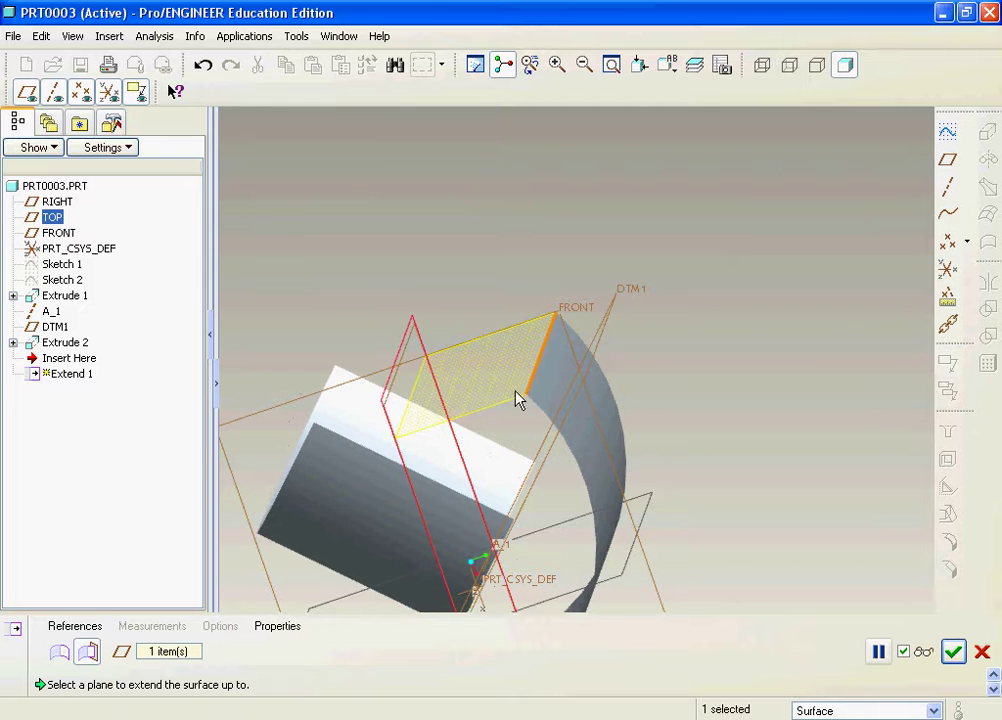
click(59, 651)
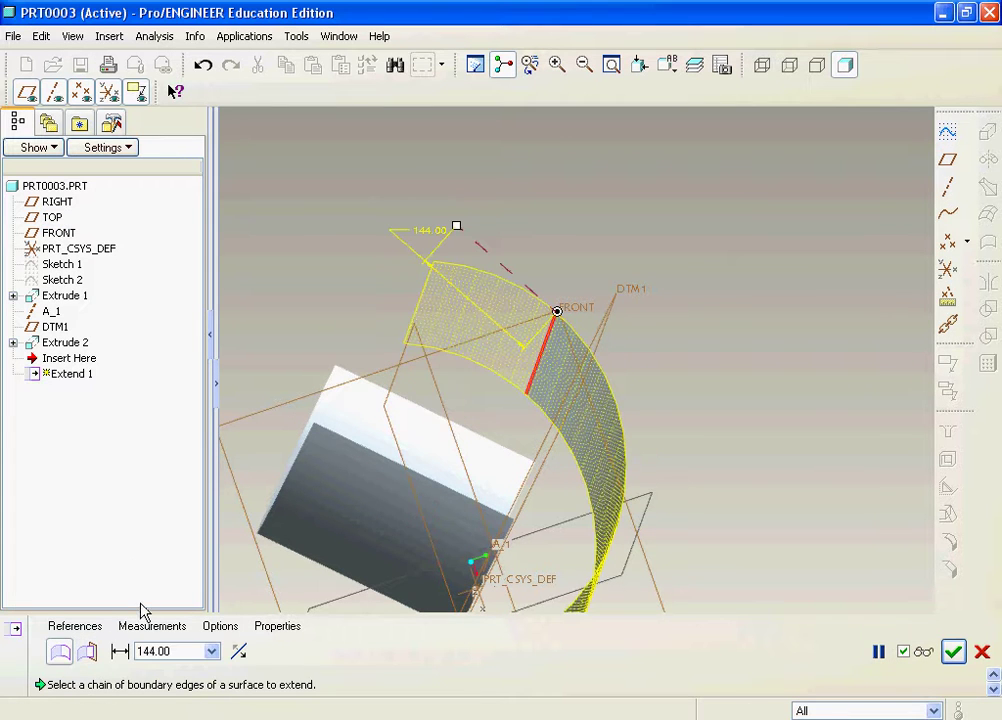
- Preview the extension along the arc surface and resume editing its definition
scroll(500, 245, up, 3)
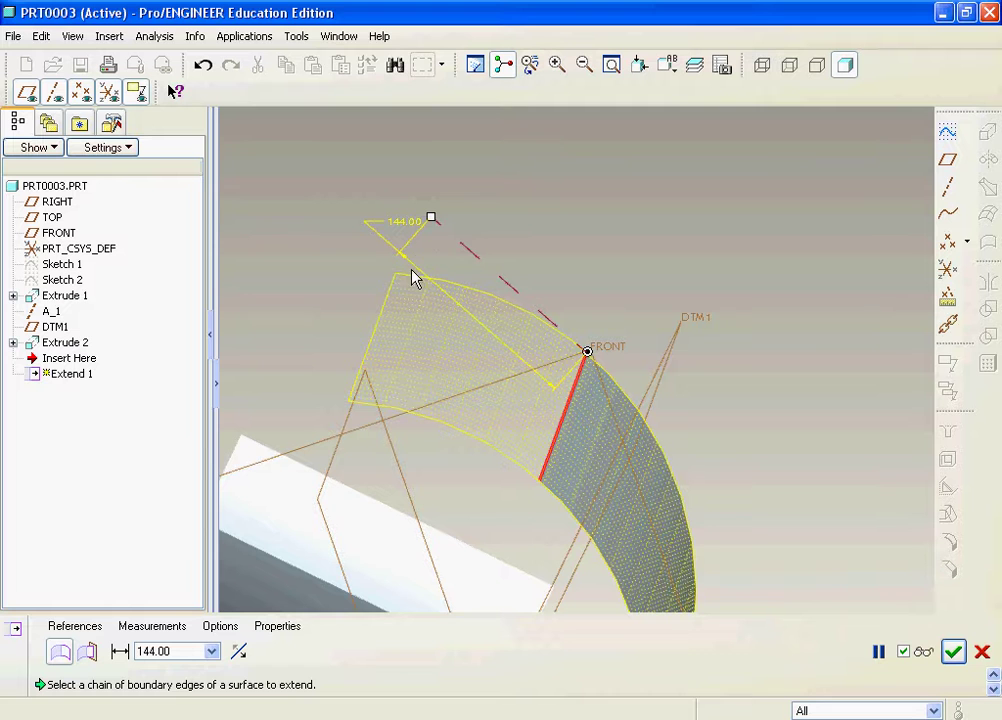
click(922, 652)
mouse_move(816, 573)
middle_down()
mouse_move(561, 342)
mouse_move(593, 328)
mouse_move(594, 338)
middle_up()
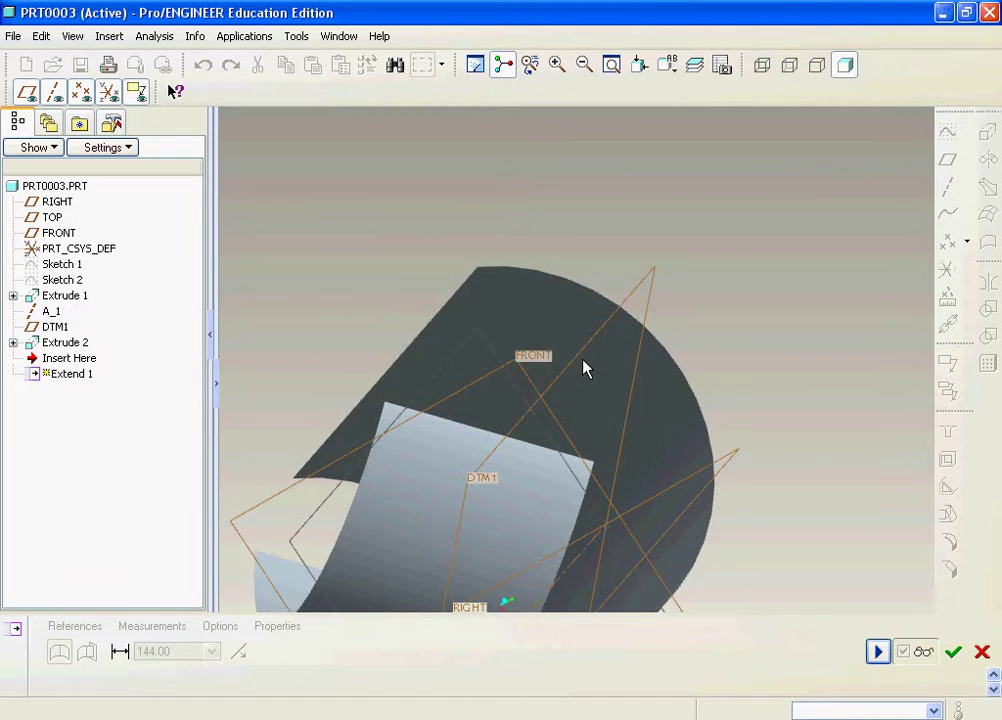
click(878, 652)
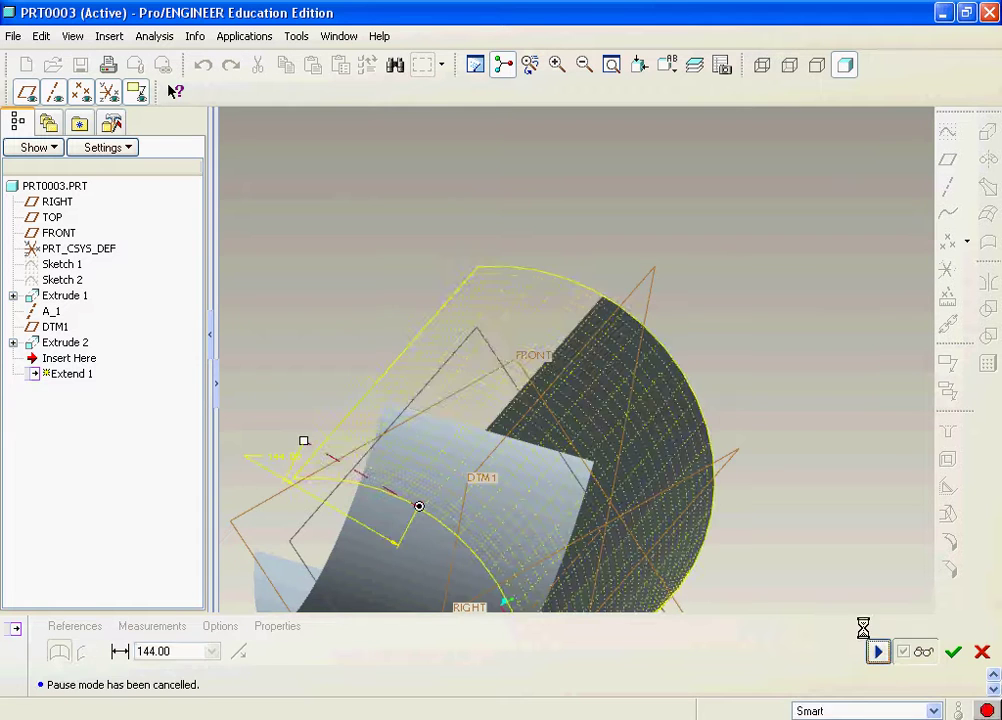
- Add three measurement points along the extended edge, moving one to its far end and the middle one to ratio 0.40
middle_drag(640, 325, 617, 318)
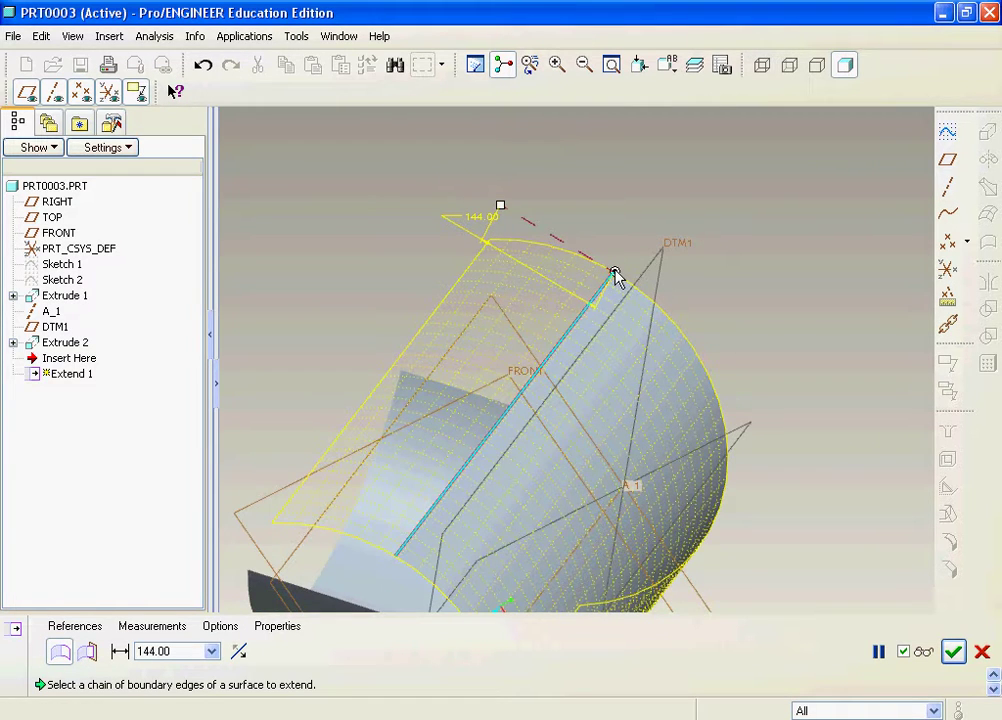
right_click(615, 275)
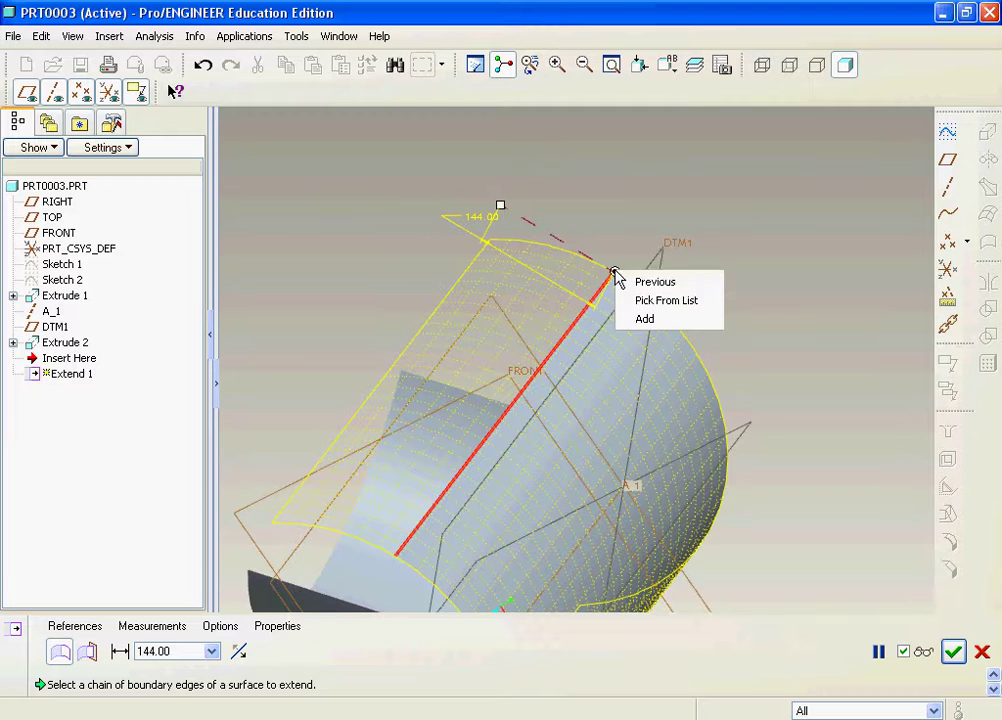
click(648, 320)
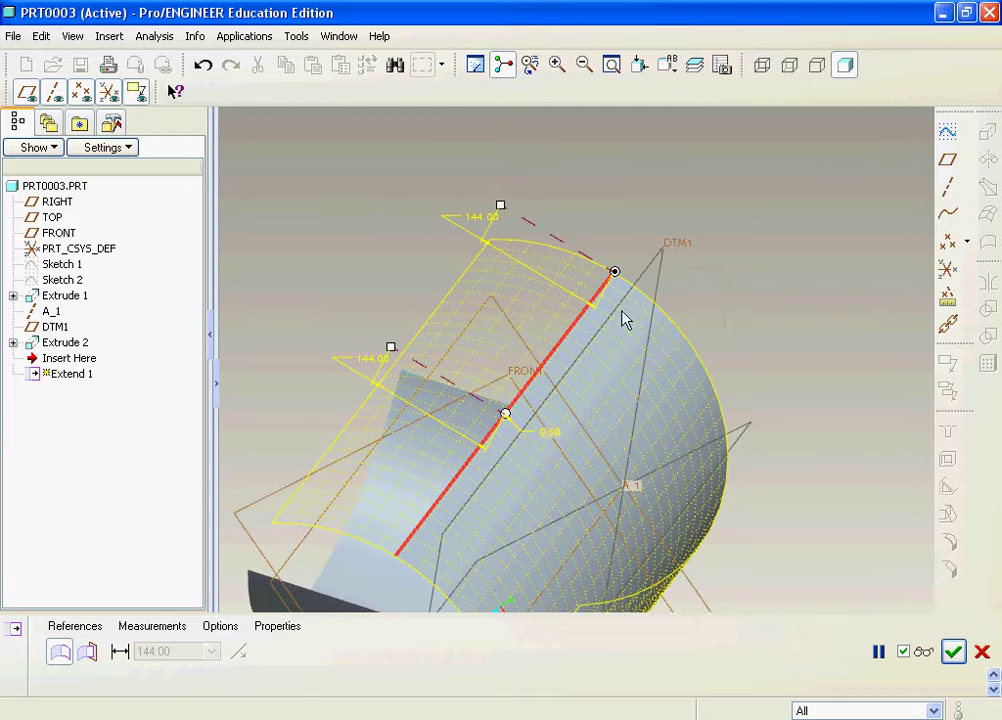
right_click(505, 415)
click(522, 428)
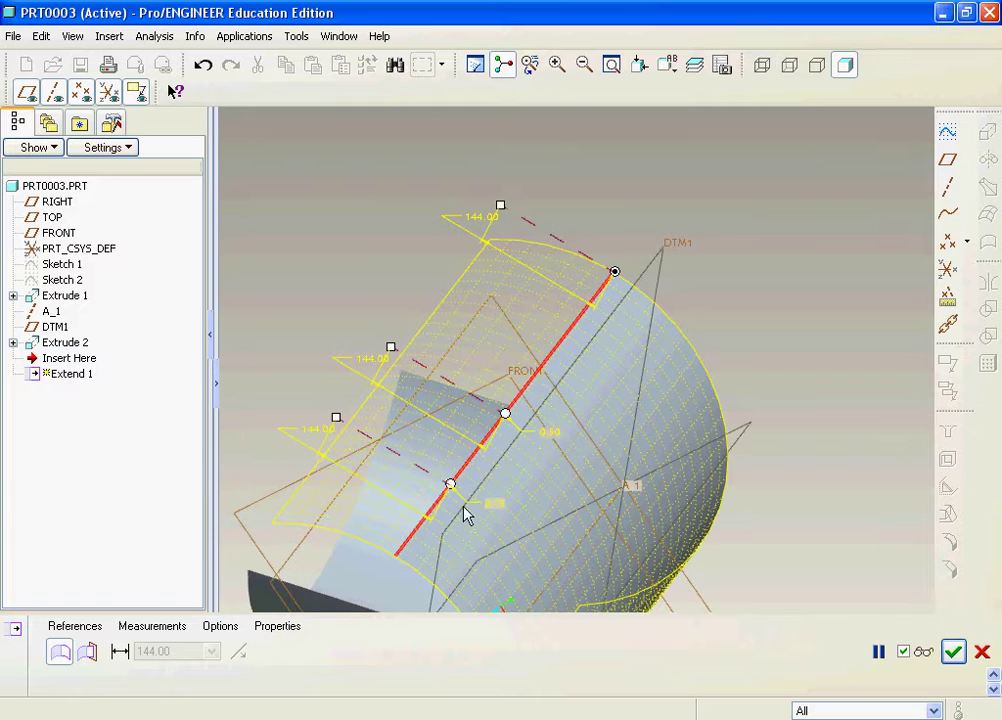
right_click(450, 490)
click(472, 497)
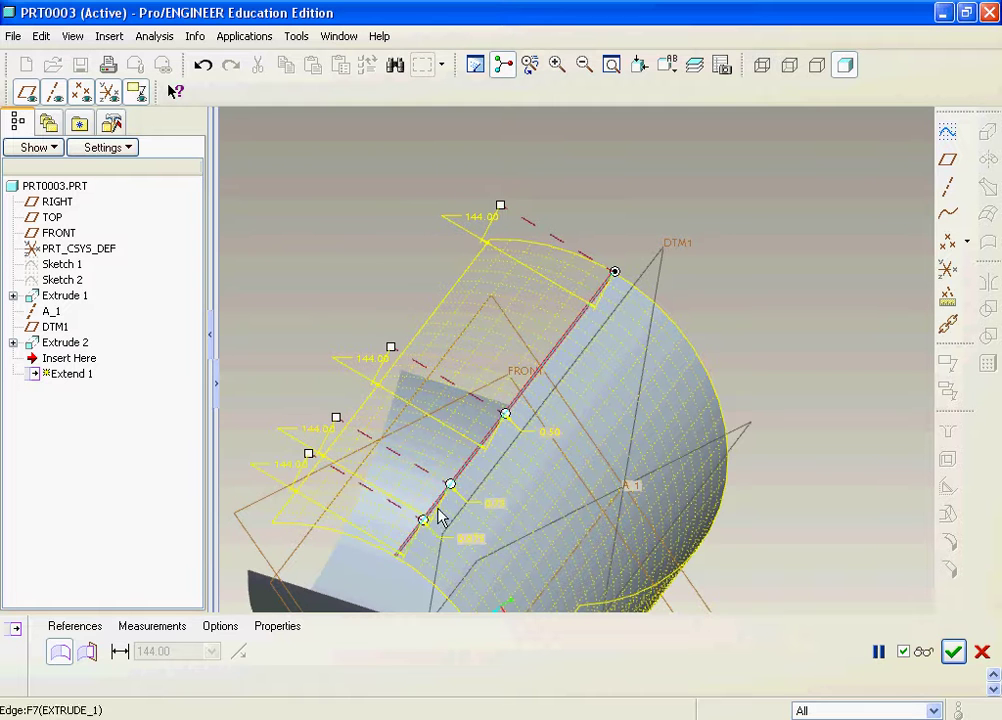
drag(422, 531, 398, 561)
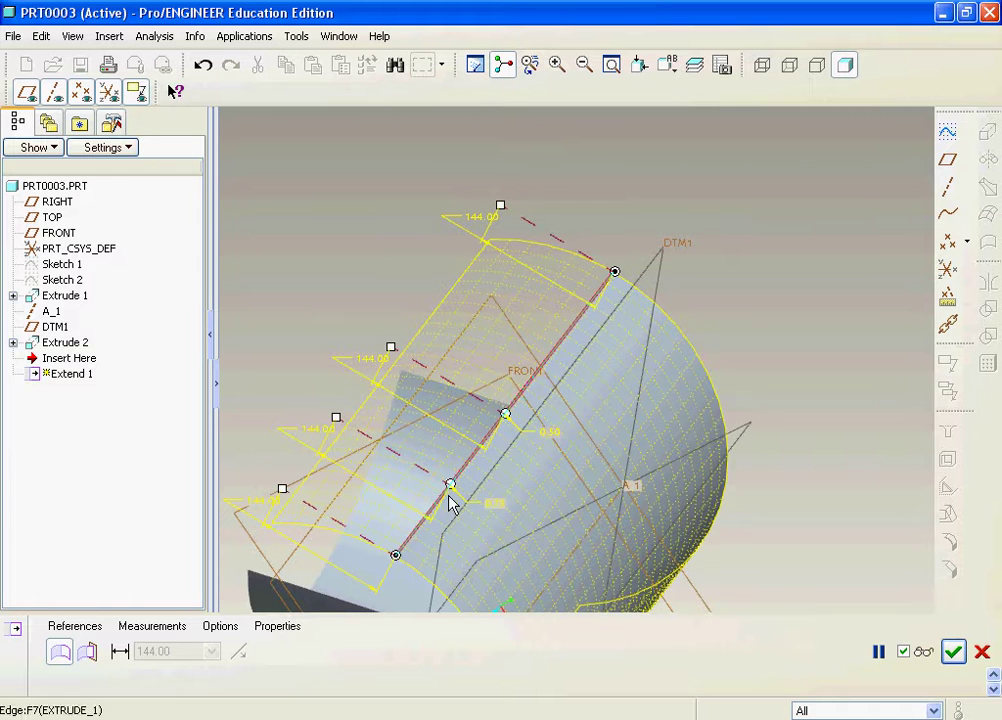
drag(510, 425, 560, 370)
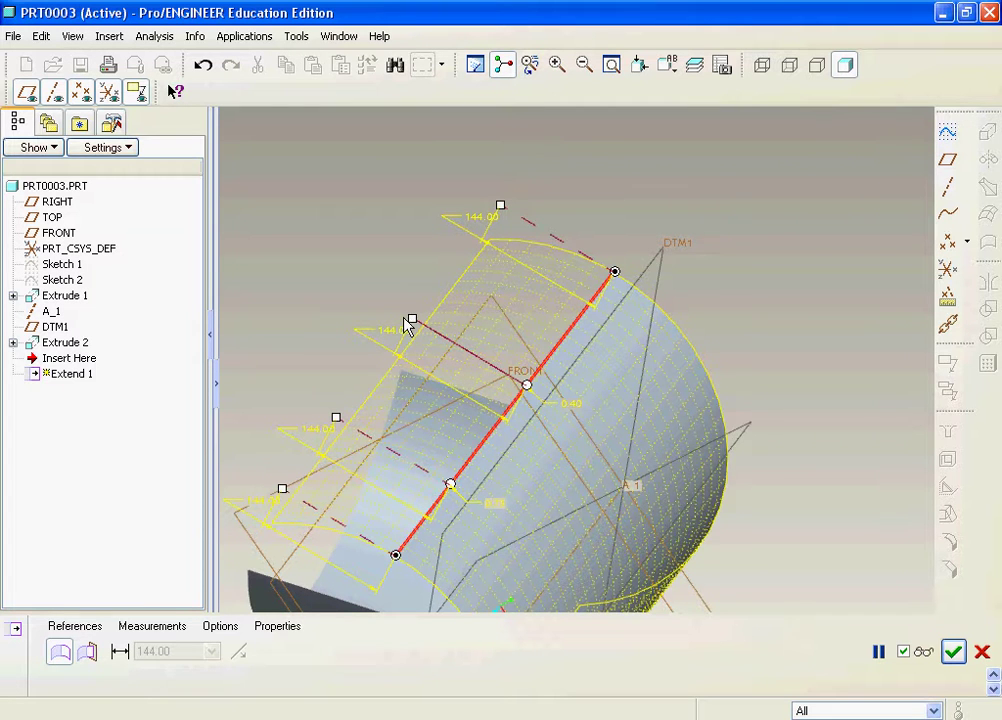
- Give the four points along the edge extension distances of about 192, 105, 160 and 119, and preview the surface
drag(412, 322, 440, 335)
drag(336, 418, 323, 417)
drag(282, 492, 300, 500)
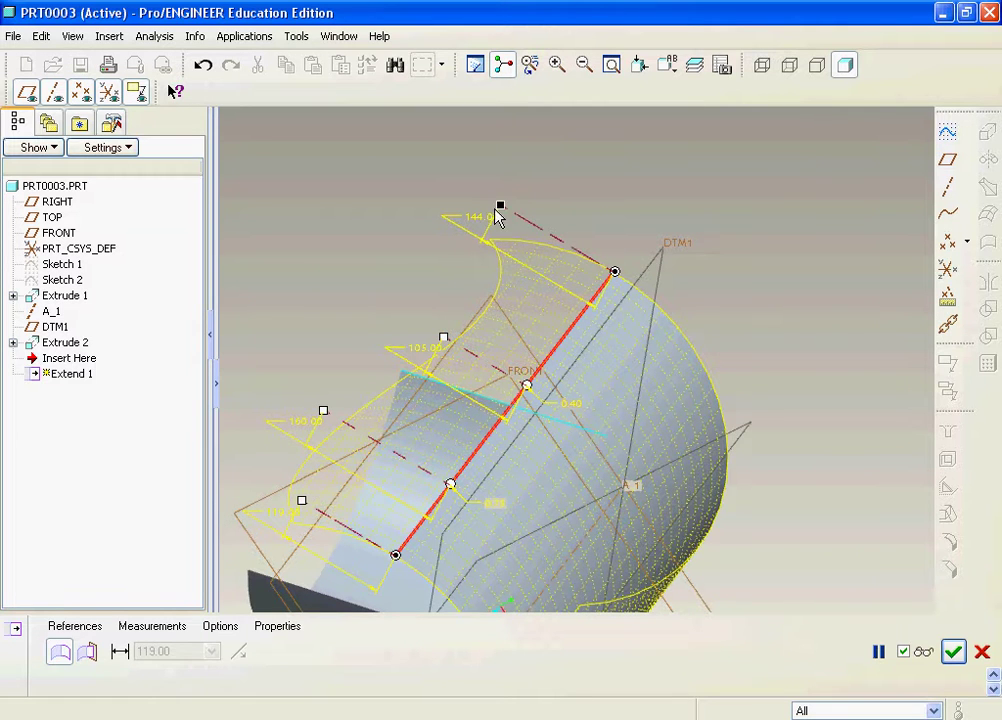
drag(480, 212, 462, 183)
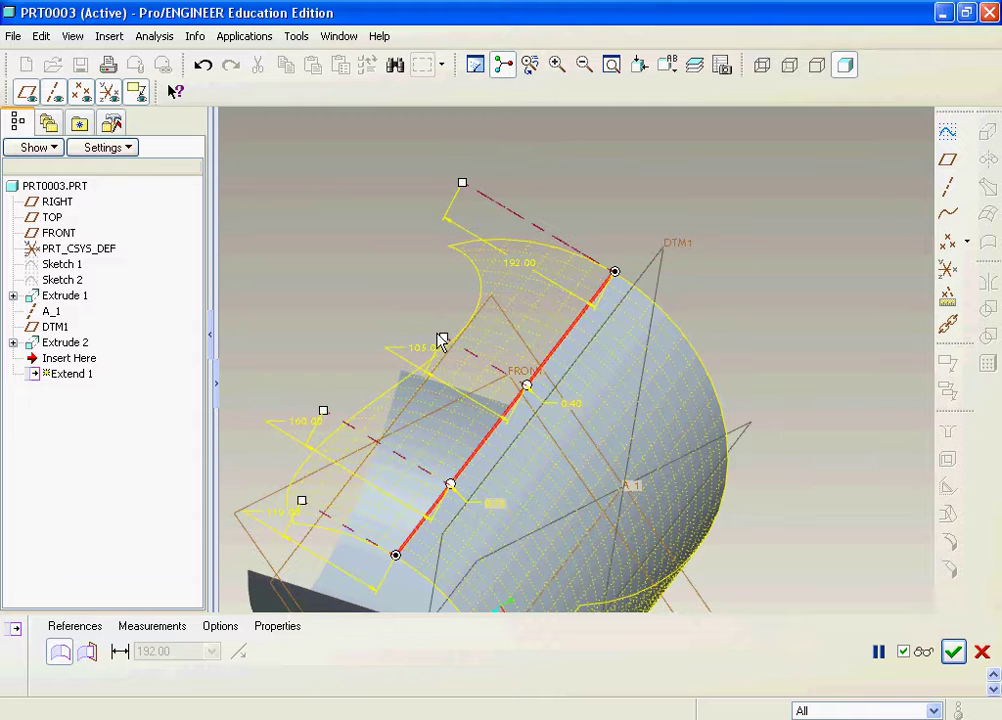
click(926, 650)
middle_drag(512, 302, 558, 288)
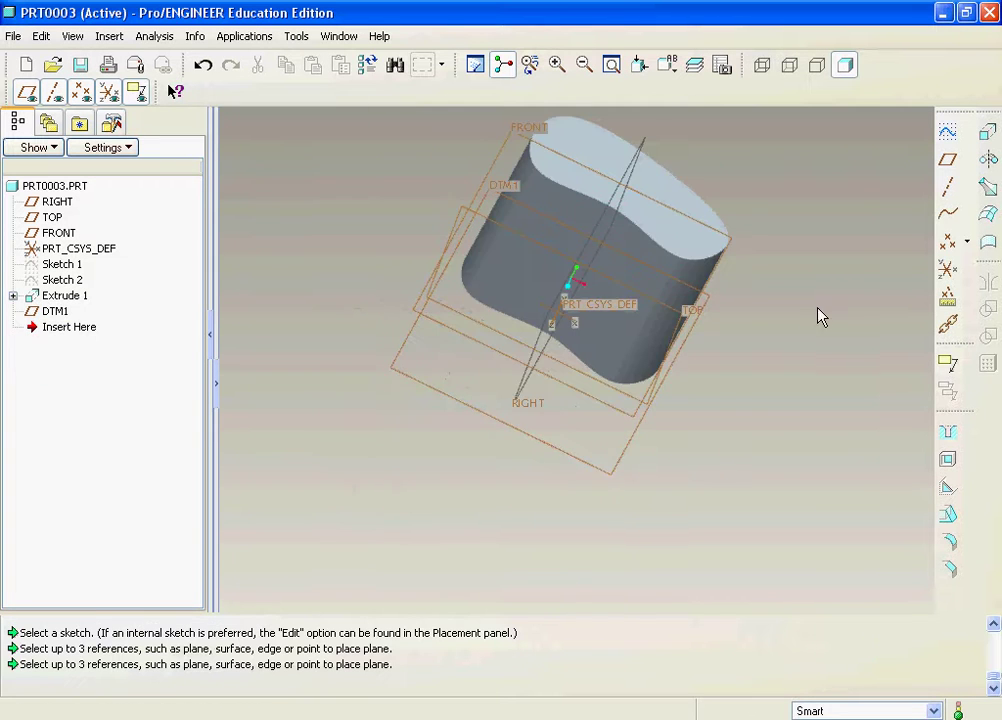
- Start a sketch on datum plane DTM1 with the default RIGHT orientation reference
click(947, 131)
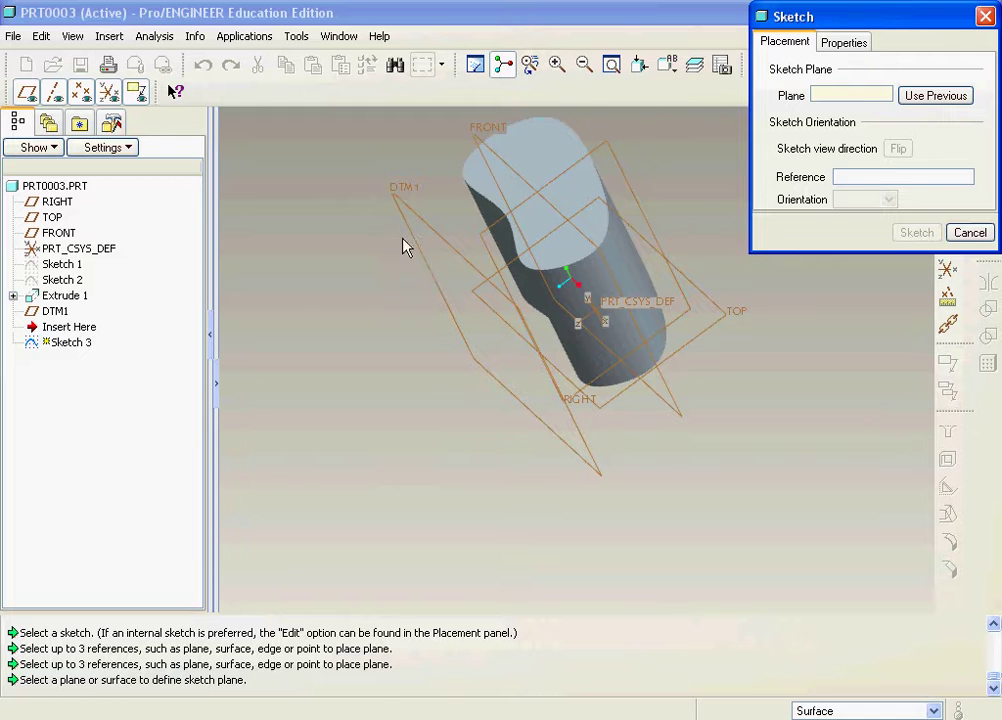
click(413, 213)
click(916, 232)
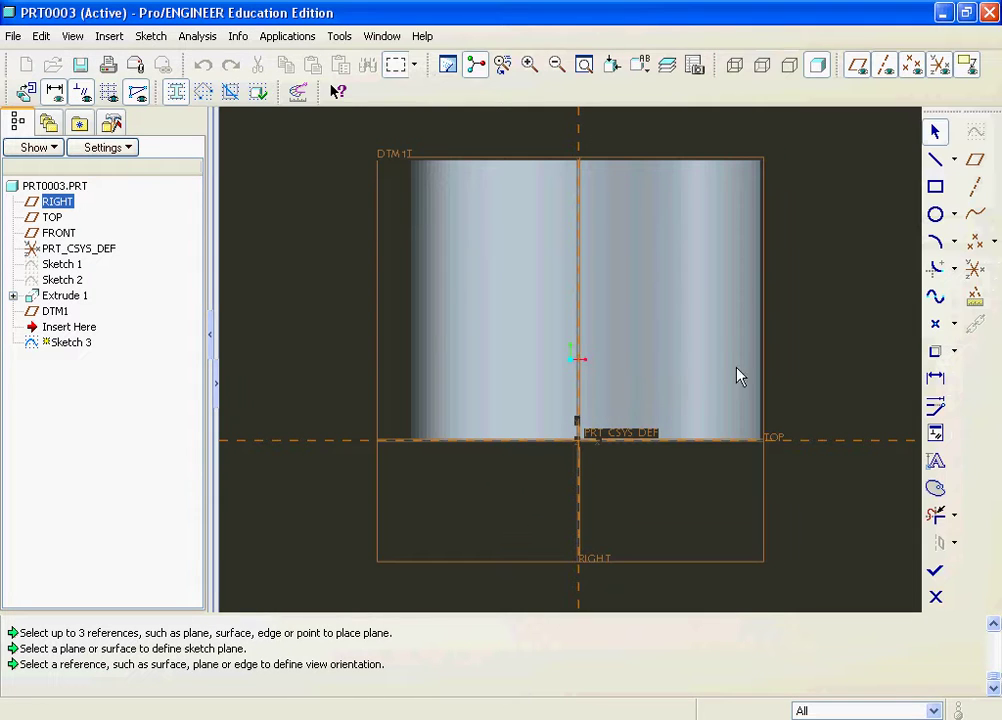
- Draw an S-shaped spline across the extruded body, running past both of its sides, and finish the sketch
click(936, 187)
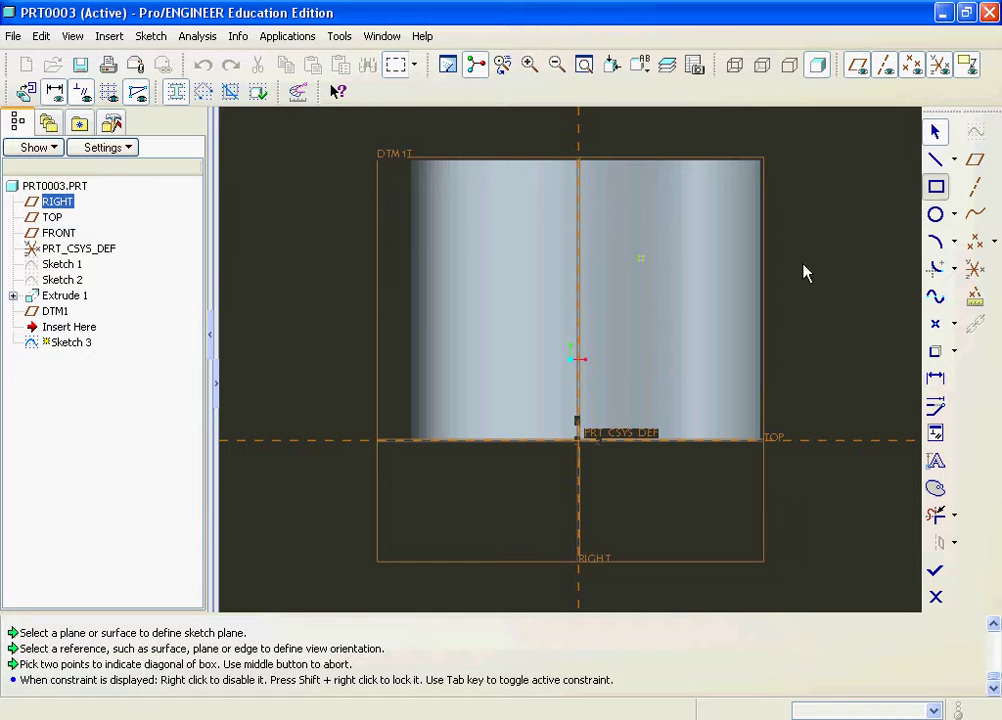
click(936, 242)
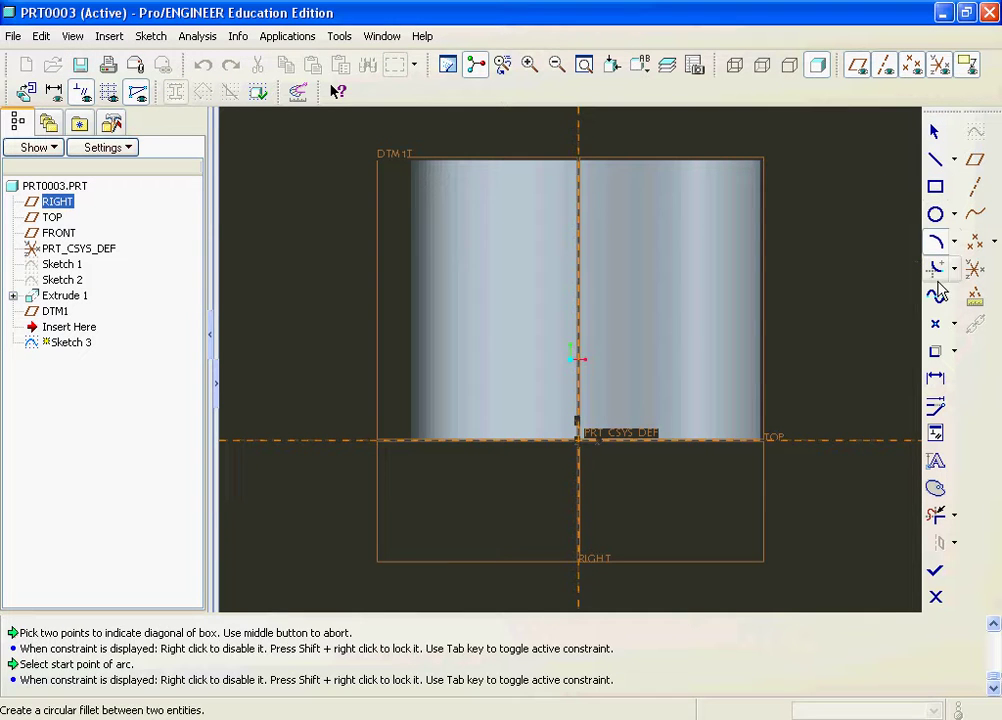
click(286, 328)
click(359, 264)
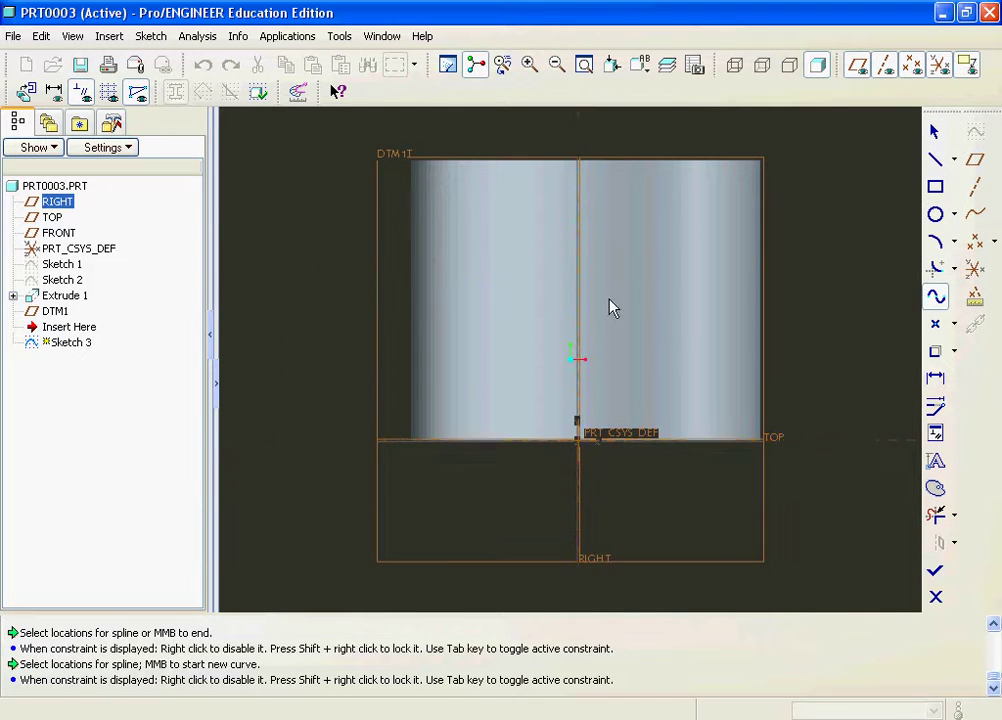
click(801, 318)
click(861, 275)
middle_click(913, 291)
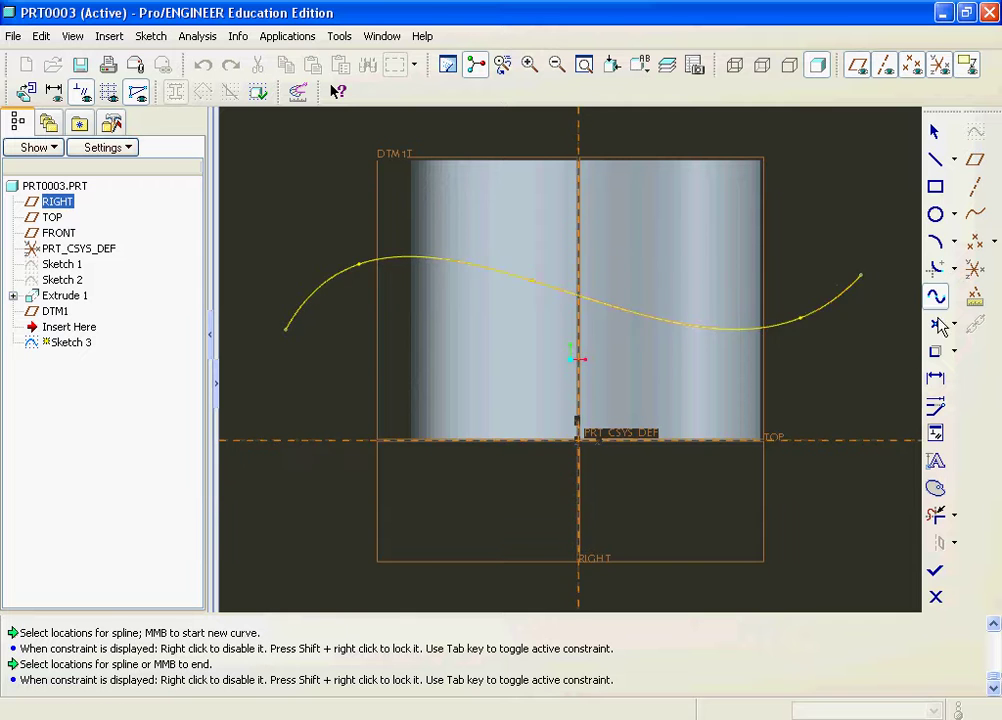
click(936, 568)
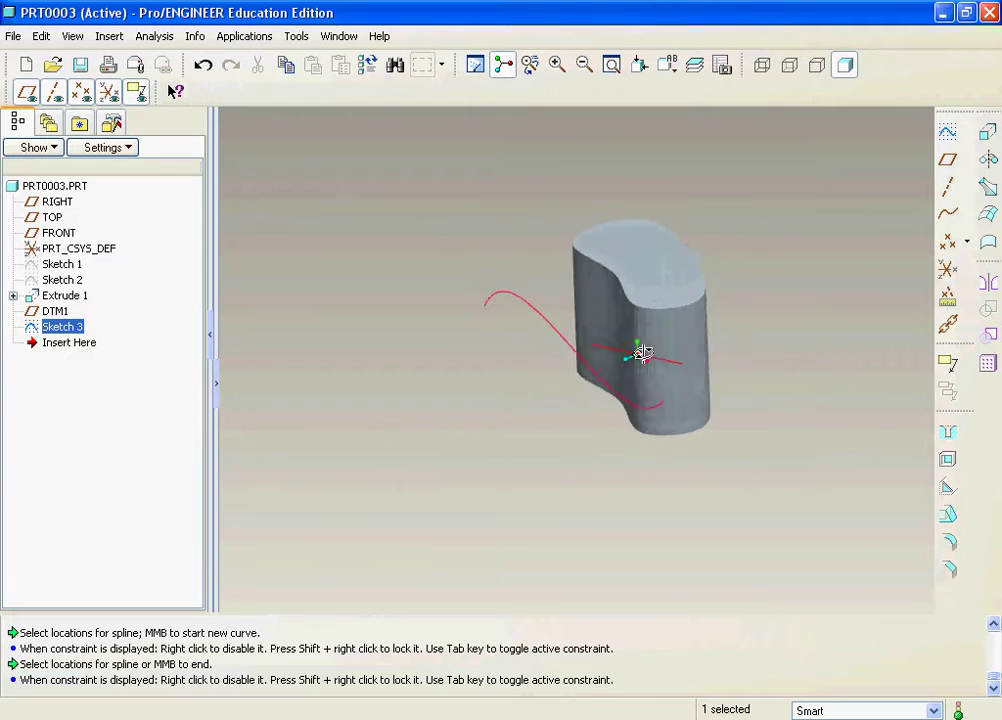
scroll(538, 326, down, 2)
middle_drag(664, 354, 635, 362)
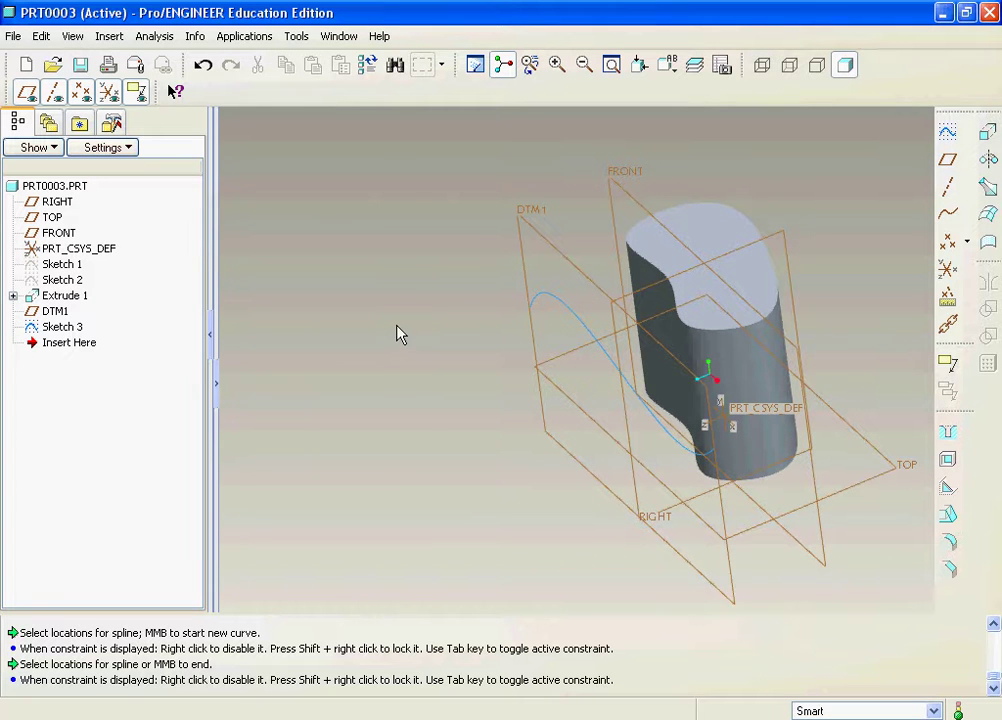
- Try projecting the Sketch 3 spline along the plane direction onto the extruded body's curved side surface, inspect the preview, and cancel the feature
click(566, 316)
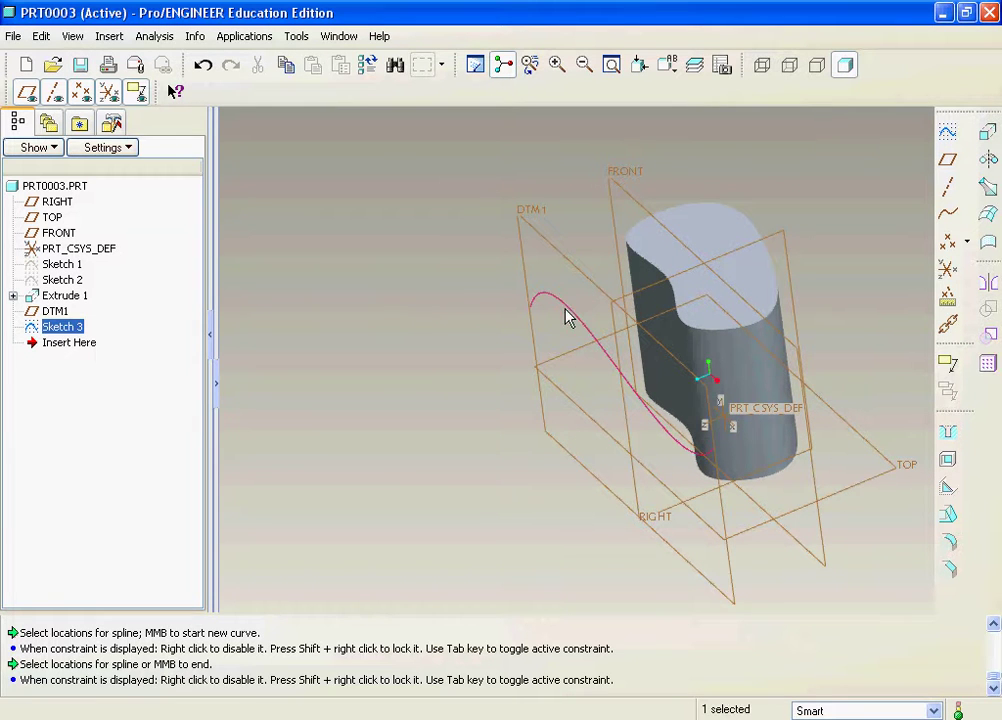
click(41, 36)
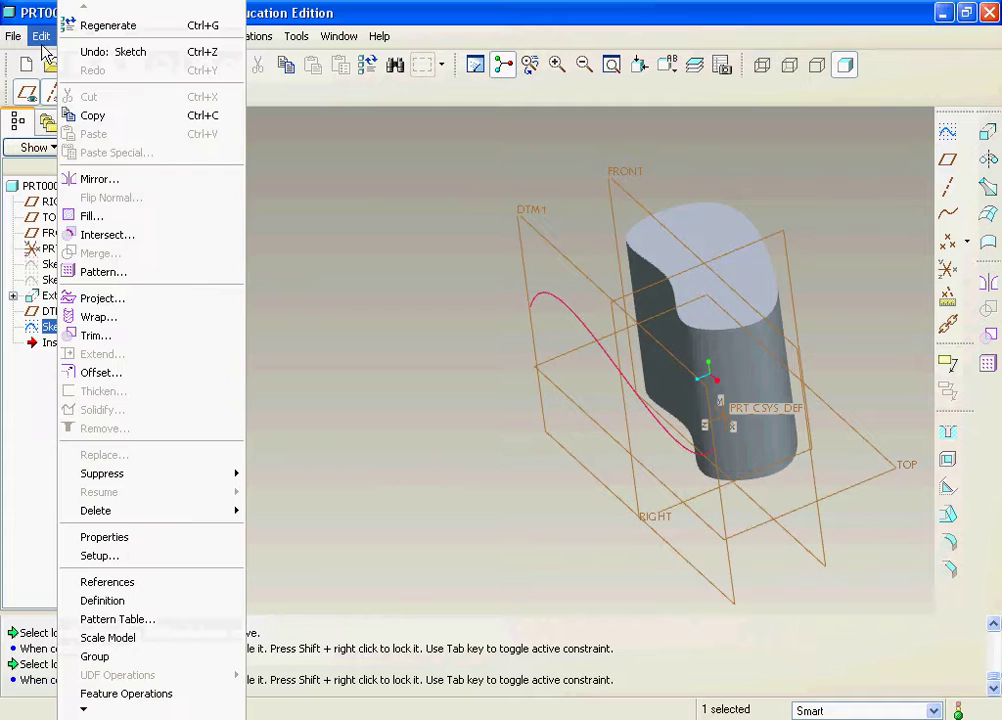
click(112, 299)
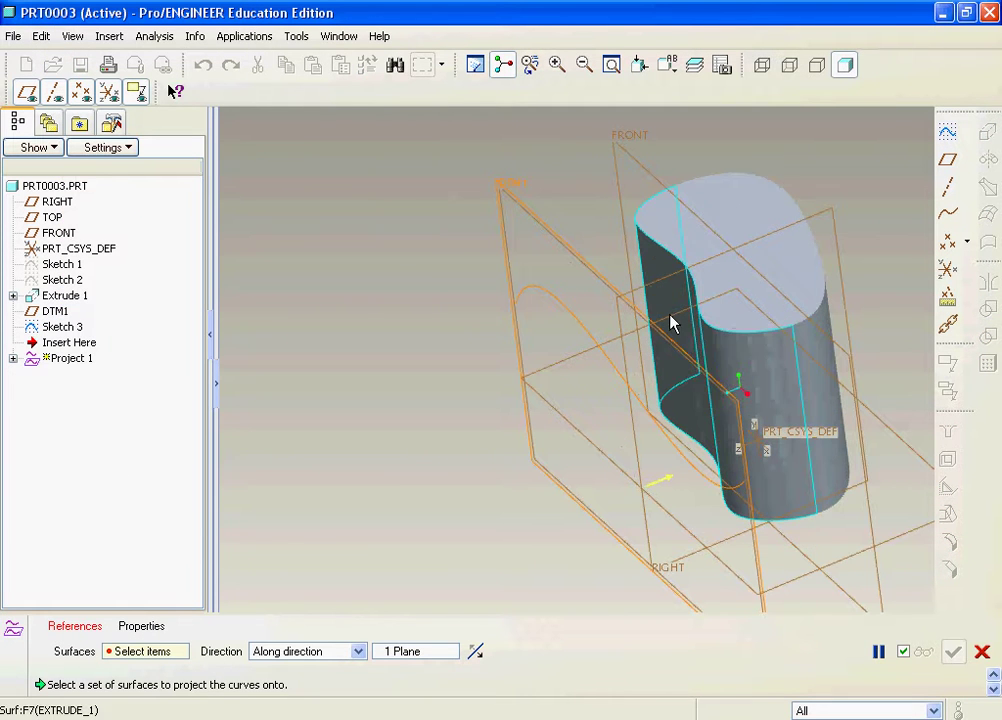
click(731, 370)
mouse_move(696, 224)
middle_down()
mouse_move(532, 217)
mouse_move(573, 192)
mouse_move(550, 219)
mouse_move(597, 217)
mouse_move(564, 192)
mouse_move(521, 192)
mouse_move(541, 168)
middle_up()
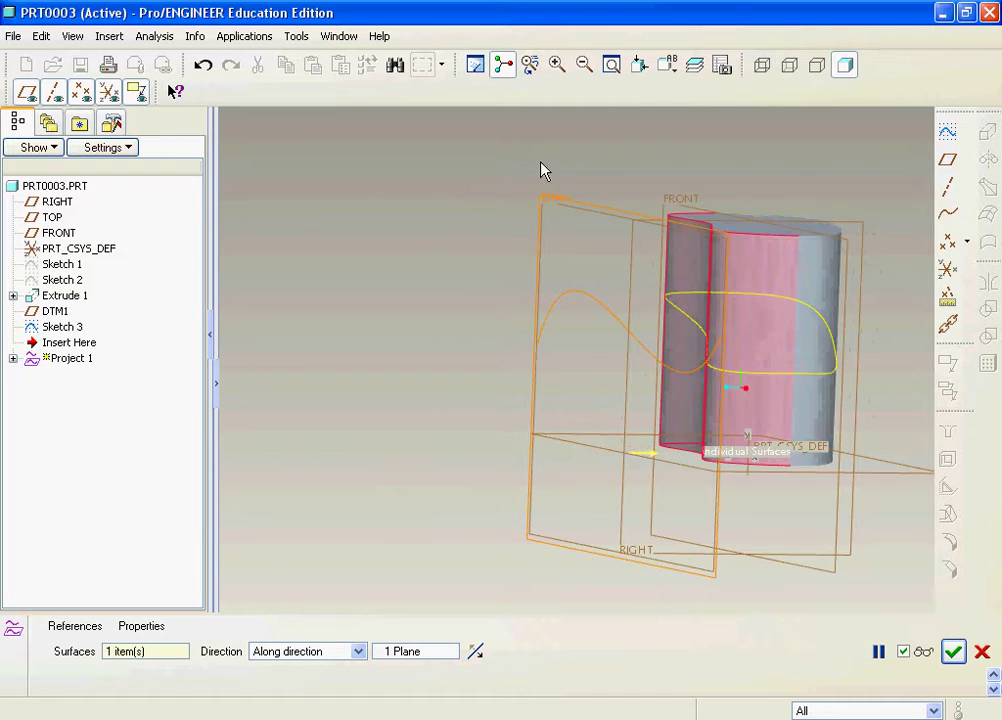
mouse_move(648, 291)
middle_down()
mouse_move(599, 313)
mouse_move(698, 277)
mouse_move(819, 331)
mouse_move(814, 286)
mouse_move(552, 329)
mouse_move(682, 328)
mouse_move(678, 351)
mouse_move(700, 362)
middle_up()
scroll(703, 368, up, 3)
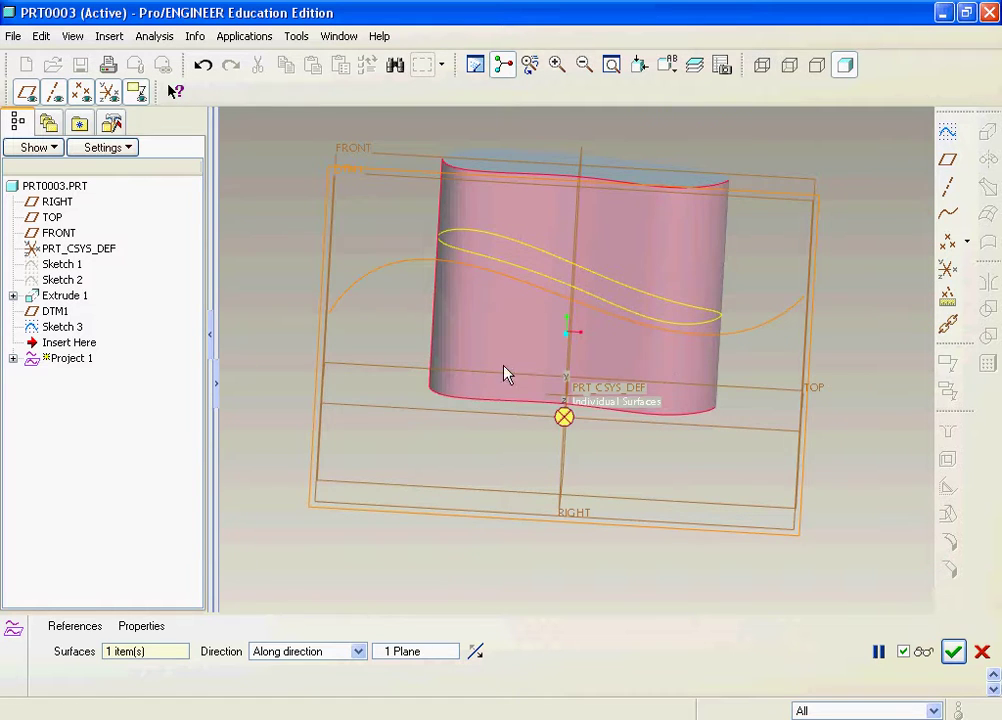
mouse_move(556, 414)
middle_down()
mouse_move(615, 280)
mouse_move(588, 309)
middle_up()
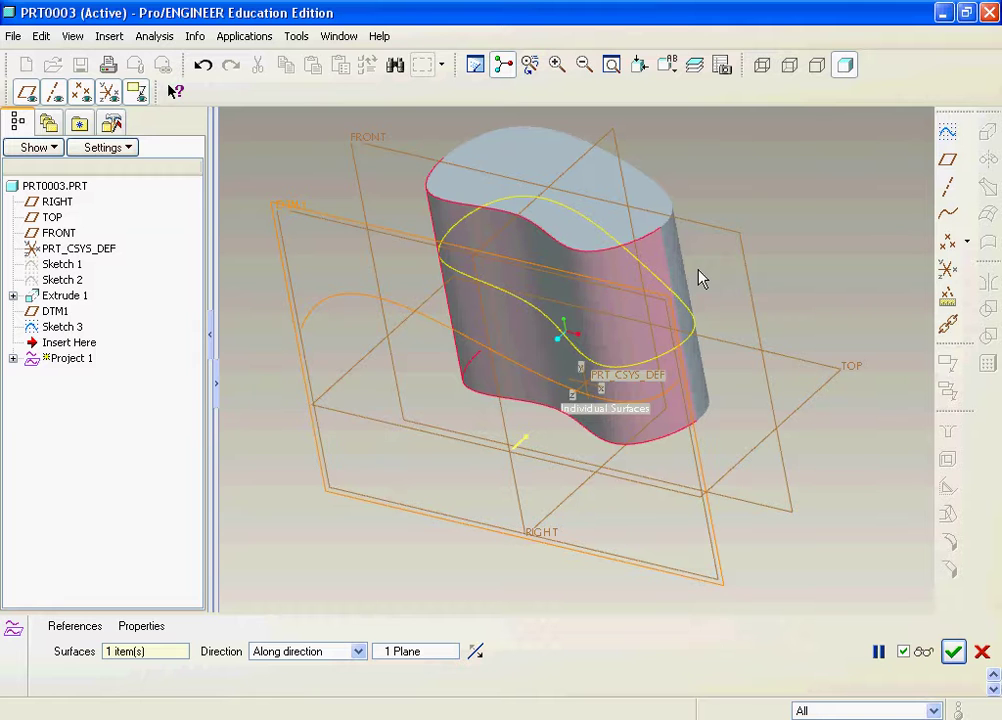
click(982, 651)
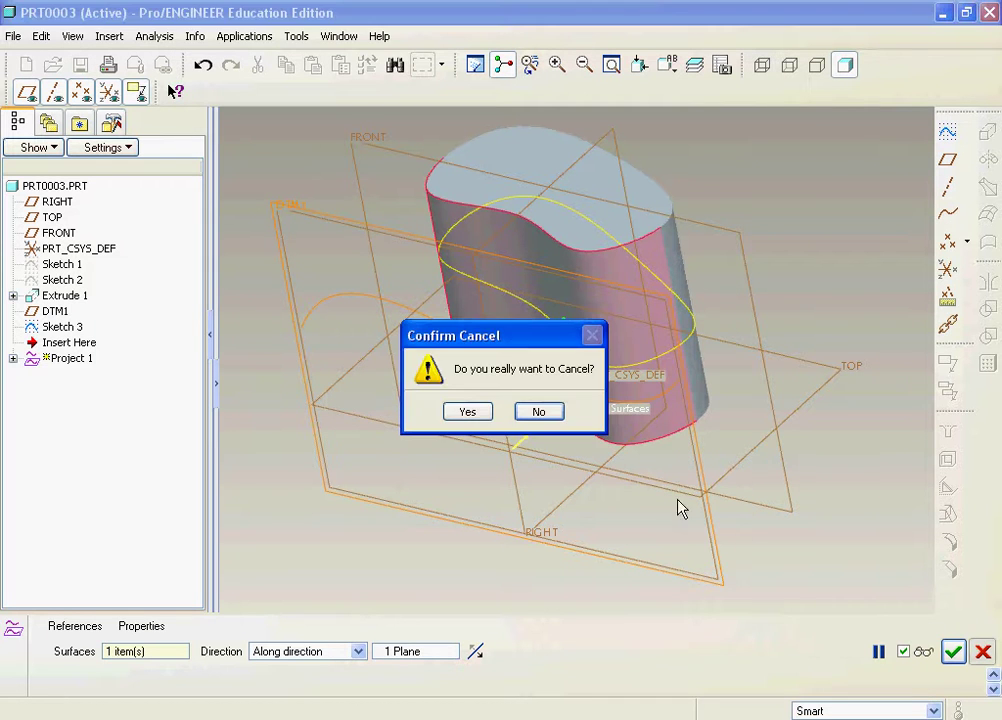
click(468, 413)
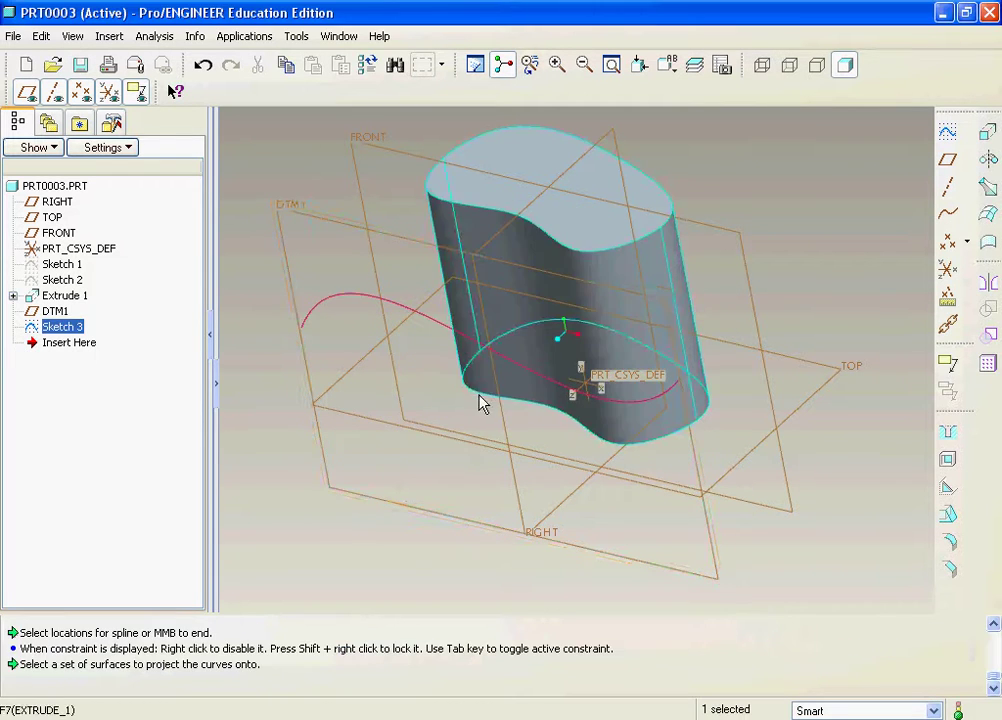
- Redefine Sketch 3 by pulling the spline's right end inside the body, about 125 from the vertical reference and 173 above the horizontal one
right_click(40, 333)
click(104, 451)
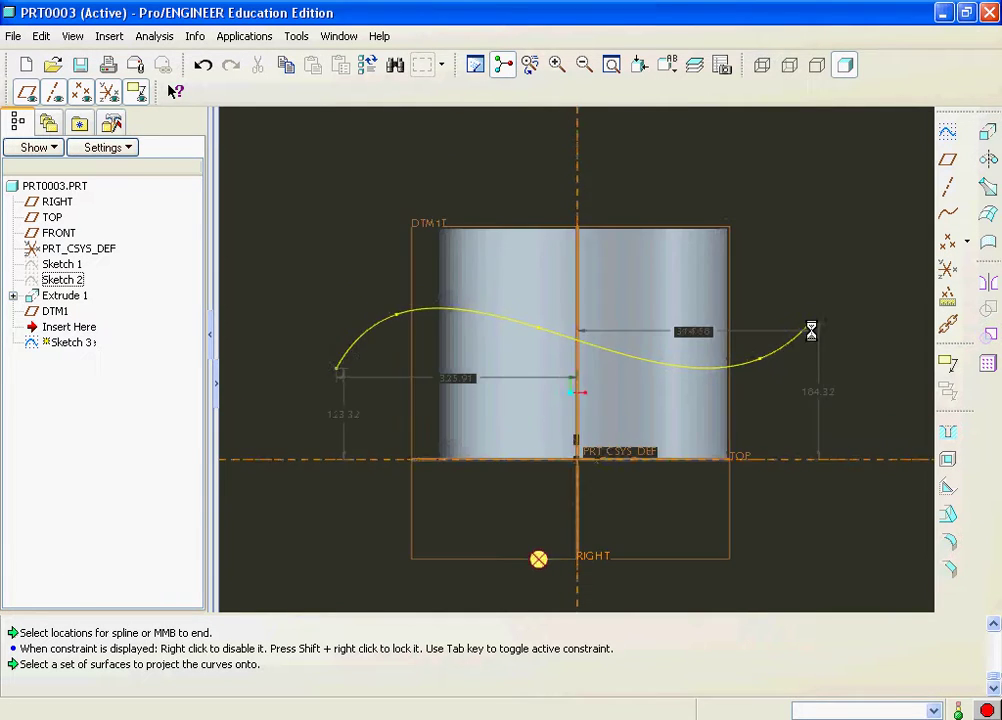
drag(810, 331, 666, 338)
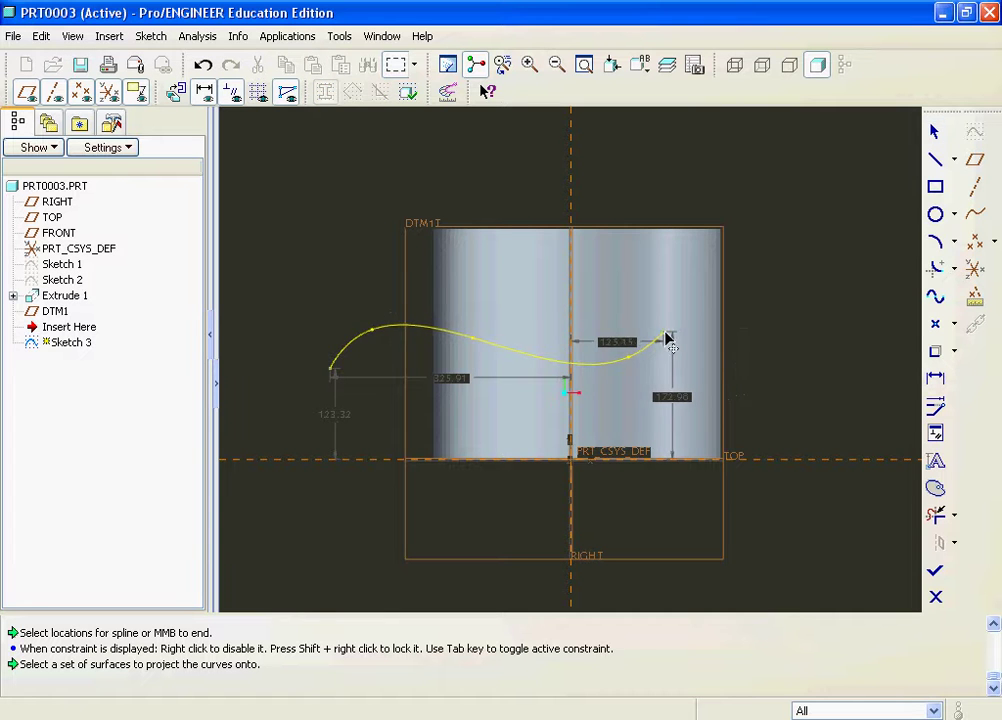
click(935, 570)
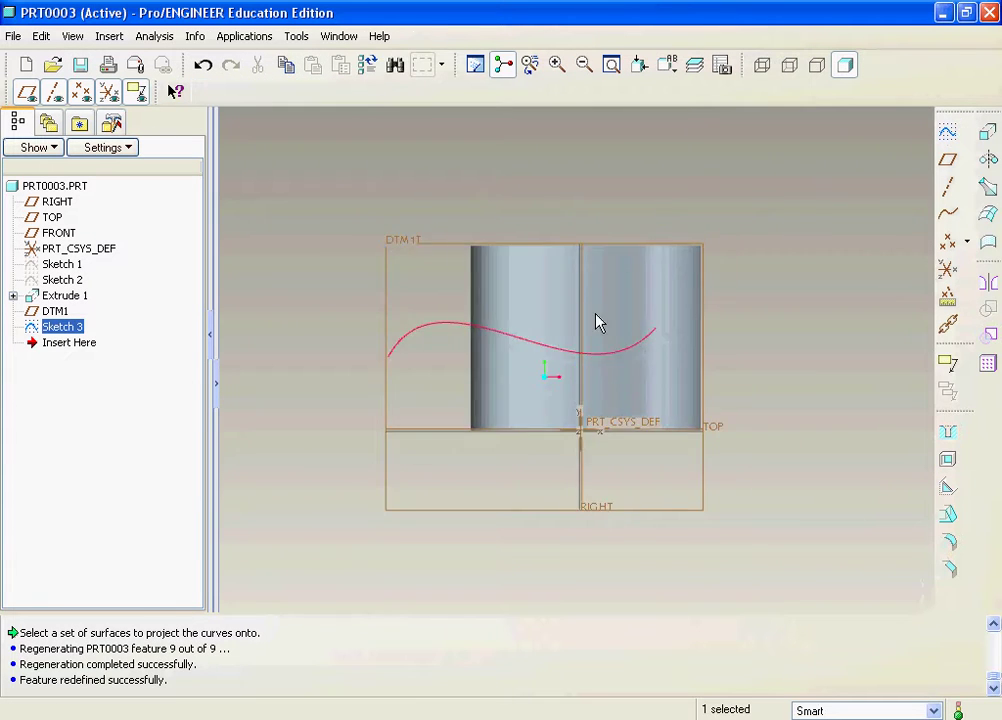
key(ctrl+d)
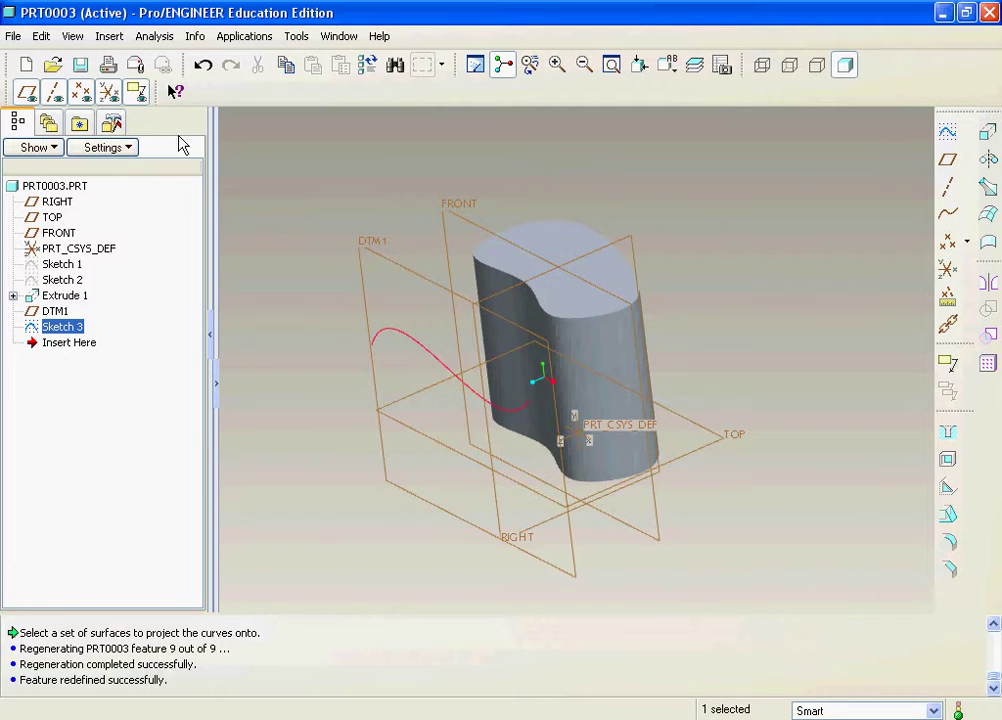
- Try projecting the shortened spline onto the body's curved side surface, inspect the resulting curves from several angles, and cancel the projection
click(40, 35)
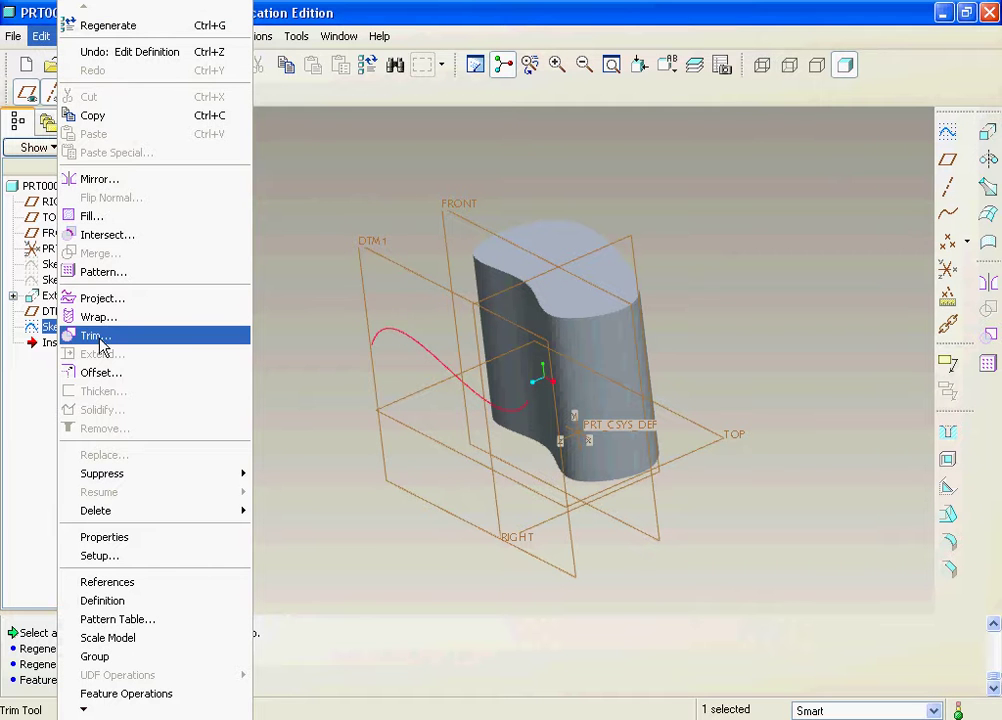
click(102, 298)
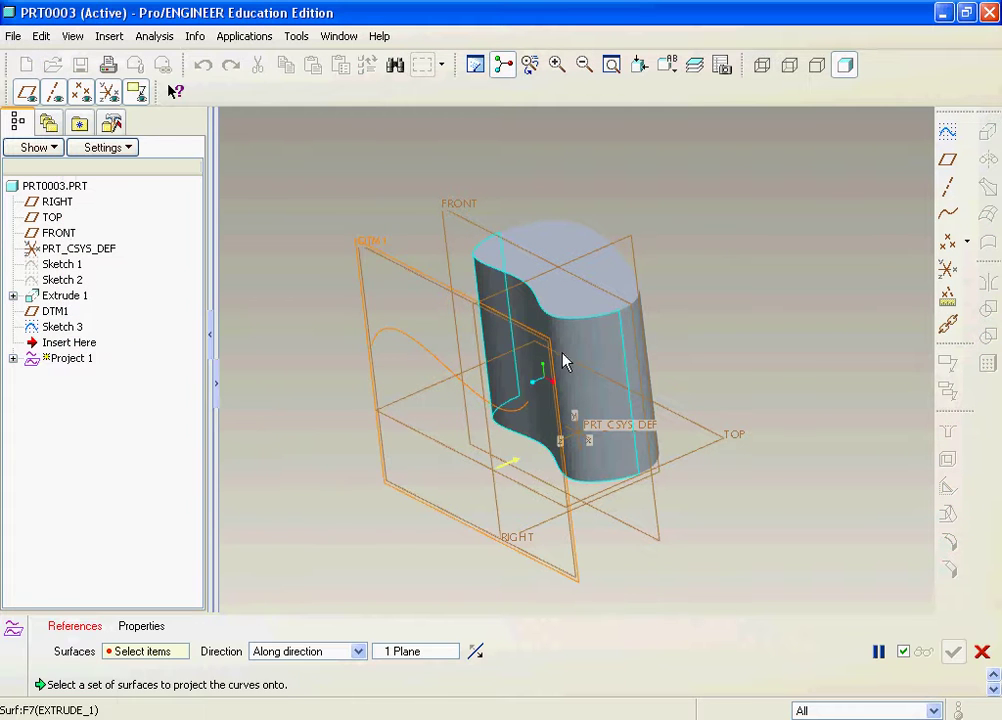
click(585, 330)
middle_drag(585, 330, 700, 358)
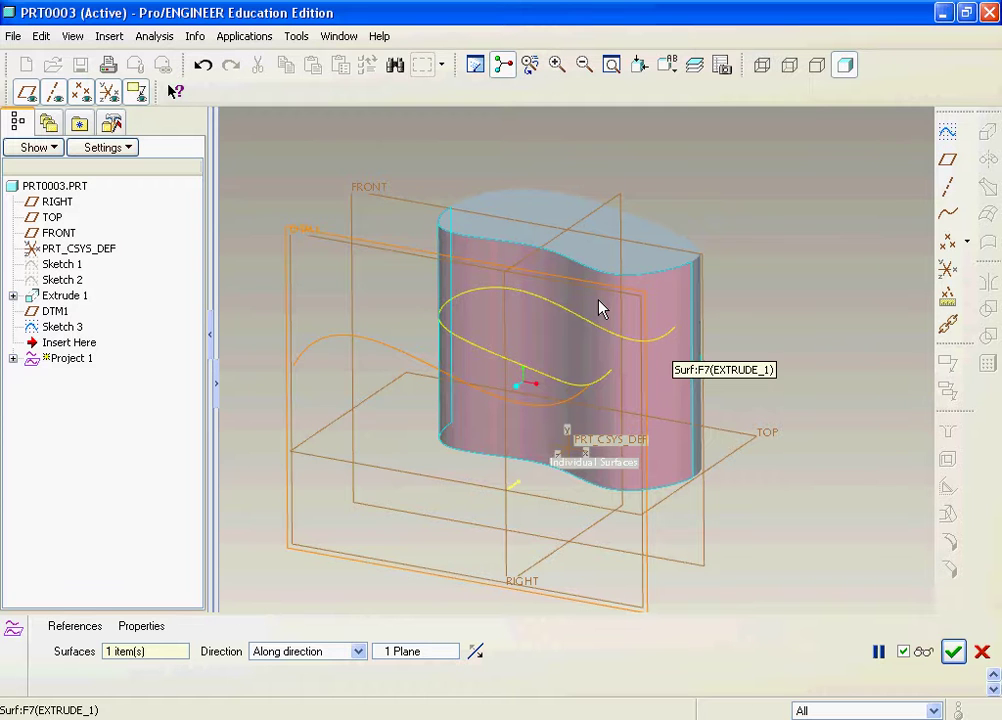
click(655, 389)
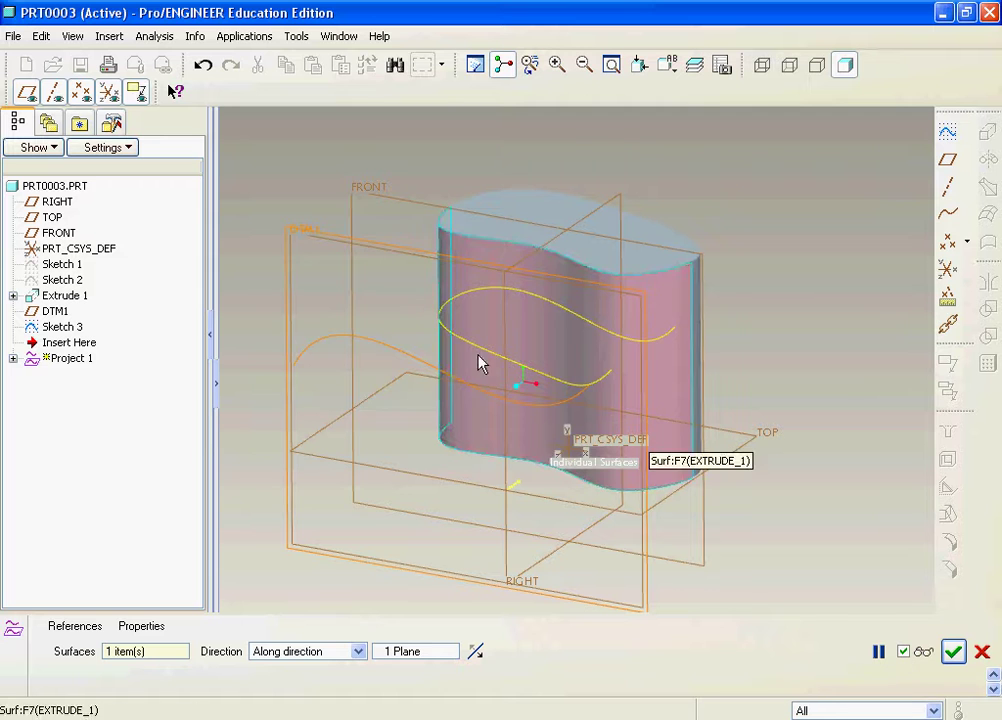
click(878, 651)
middle_drag(640, 525, 497, 495)
key(ctrl+d)
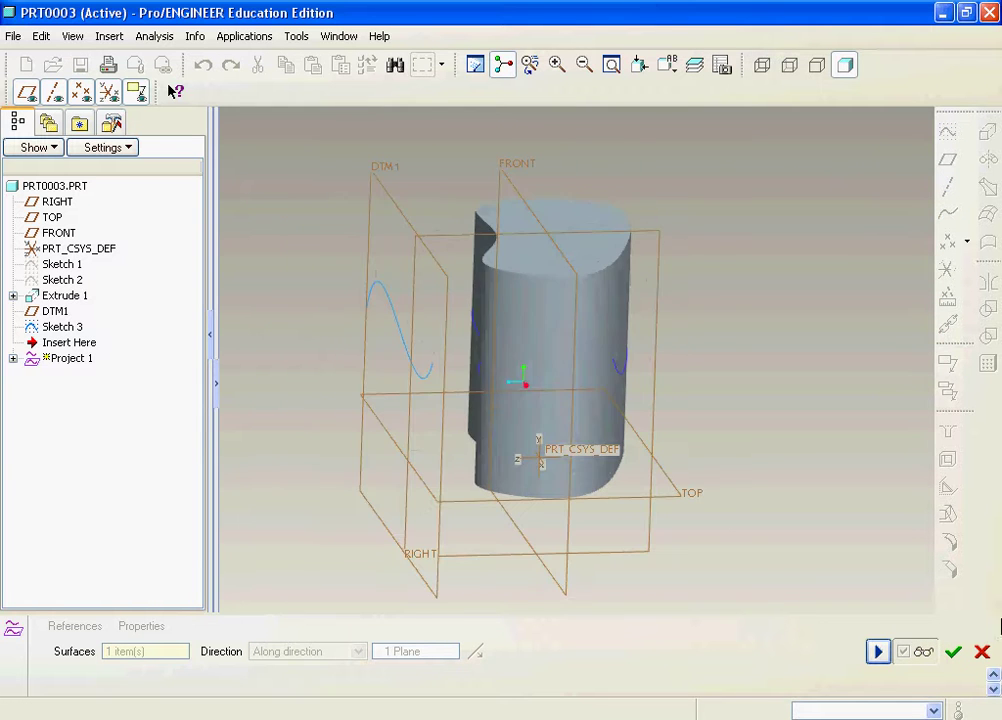
click(982, 651)
click(467, 411)
middle_drag(566, 394, 541, 394)
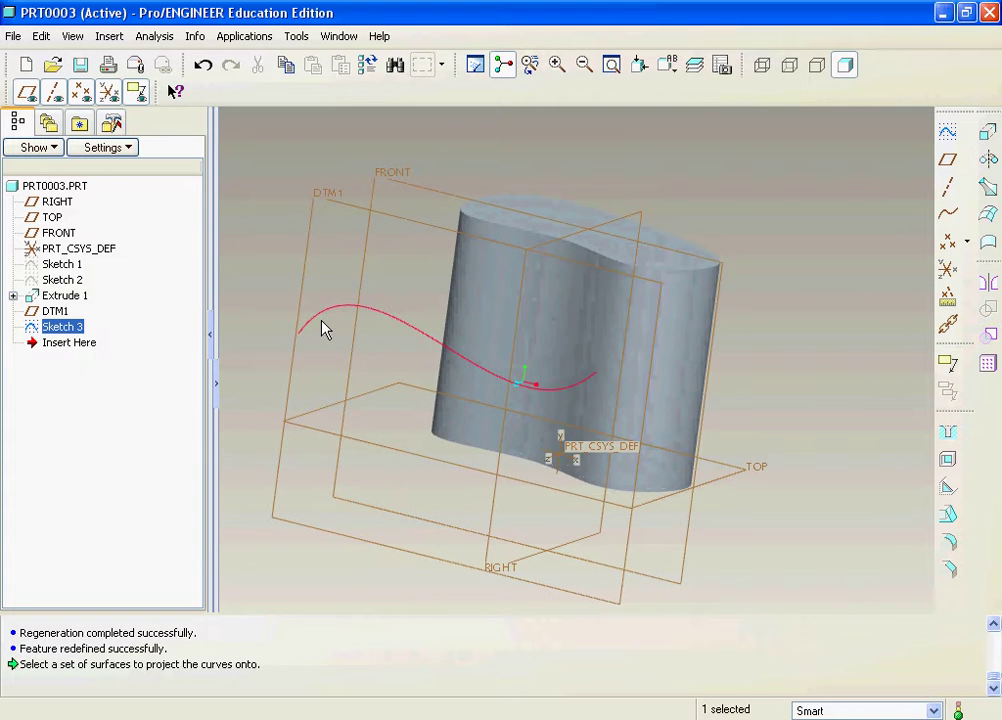
- Try wrapping the Sketch 3 spline onto the extruded body with the Center origin, inspect the preview, and cancel the wrap
click(41, 36)
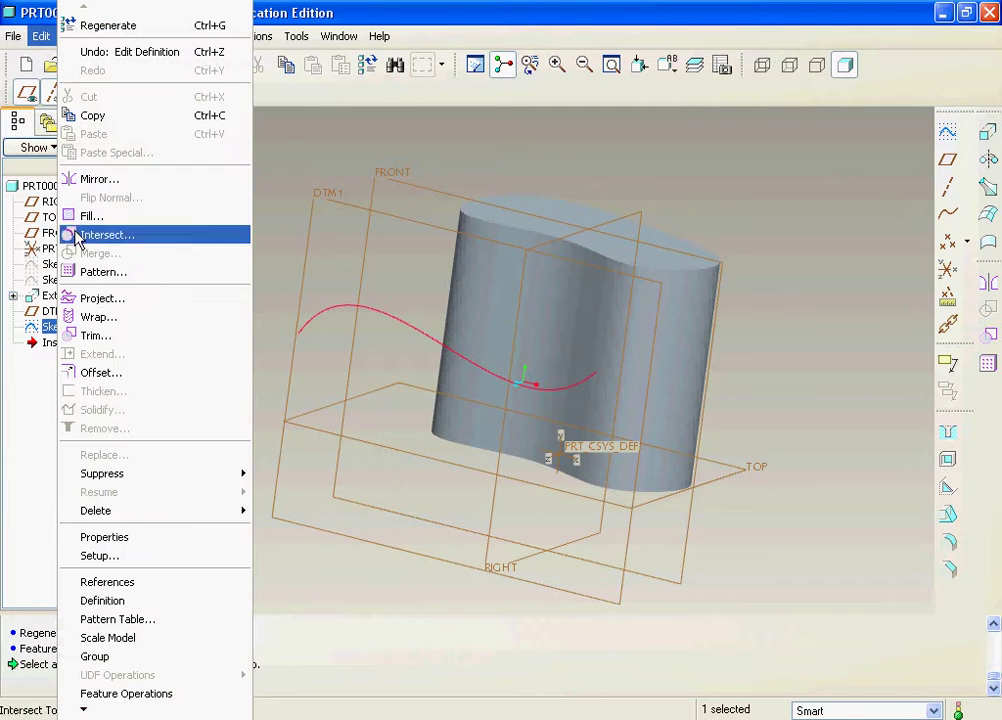
click(98, 317)
middle_drag(620, 338, 528, 376)
middle_drag(716, 390, 649, 403)
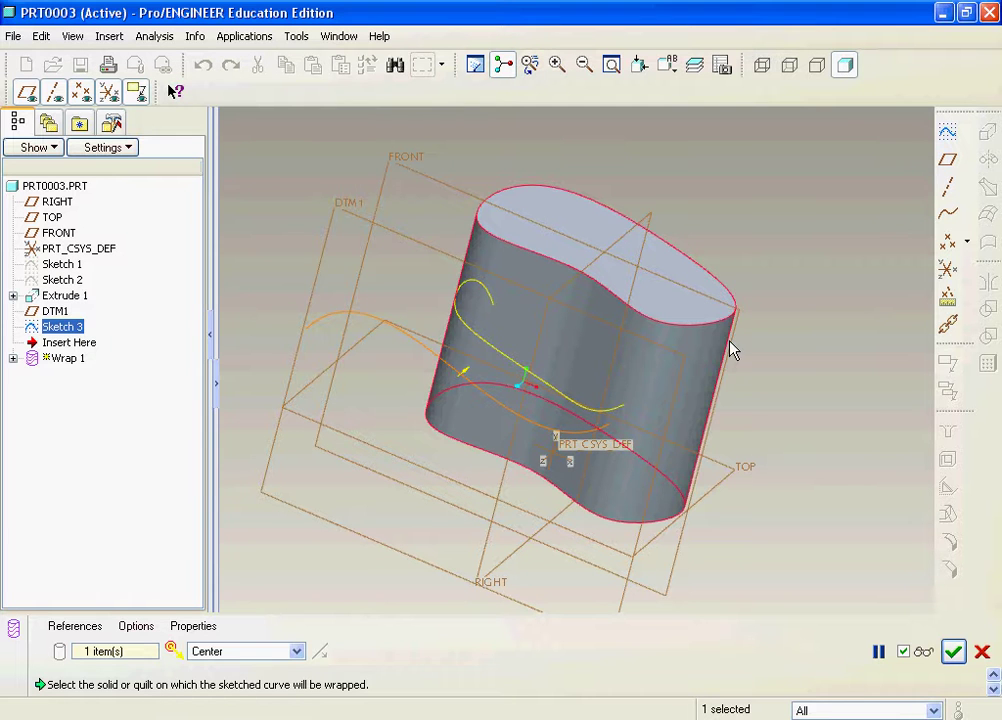
click(962, 655)
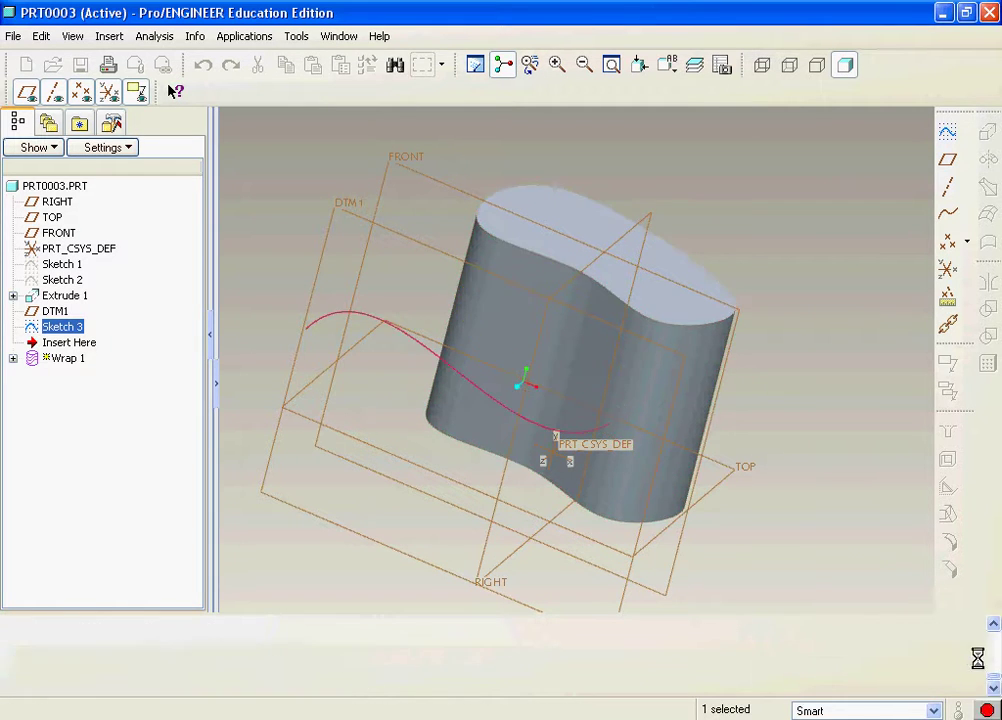
- Delete the features Sketch 3 and Extrude 1 from the part
right_click(70, 328)
click(112, 335)
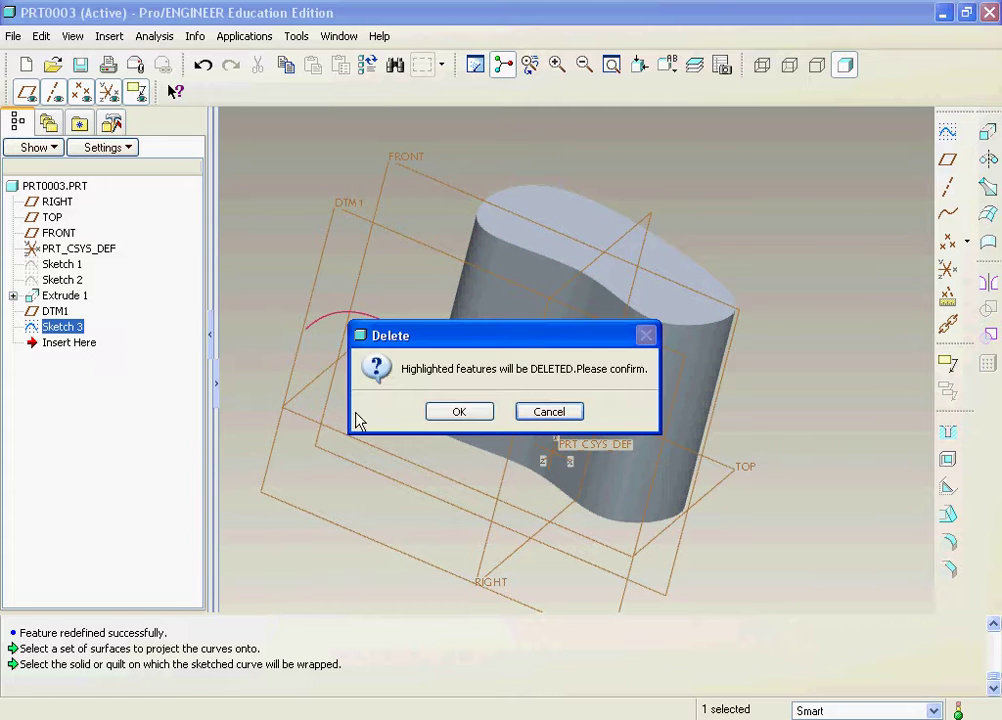
click(430, 412)
right_click(80, 296)
click(102, 303)
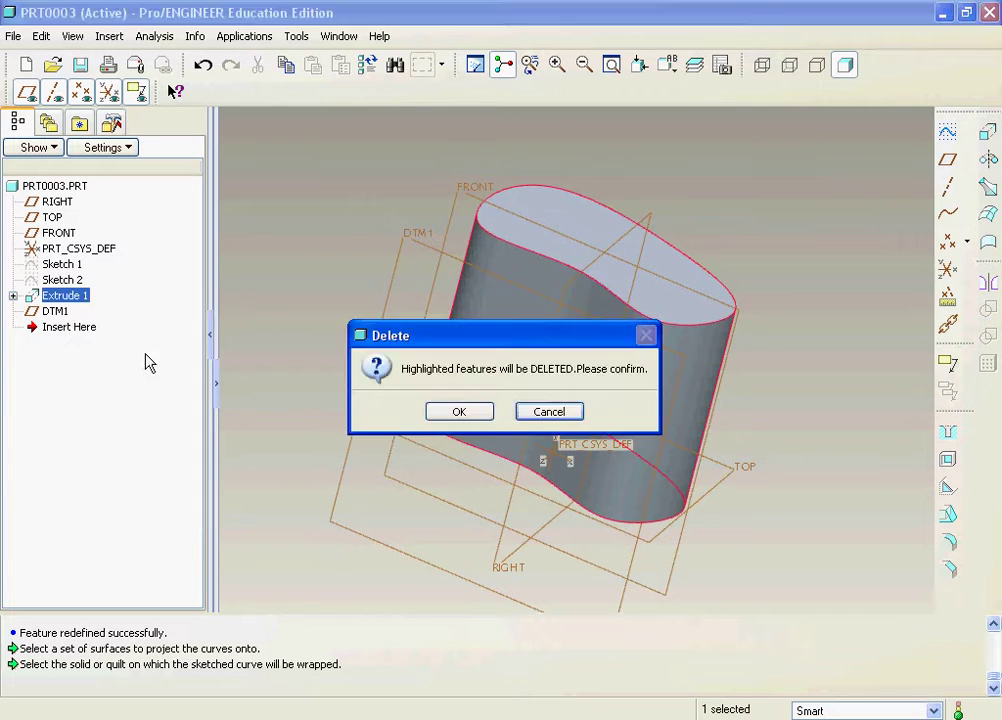
click(432, 414)
- Delete the hidden Sketch 1 and Sketch 2, leaving only the datum features
right_click(72, 265)
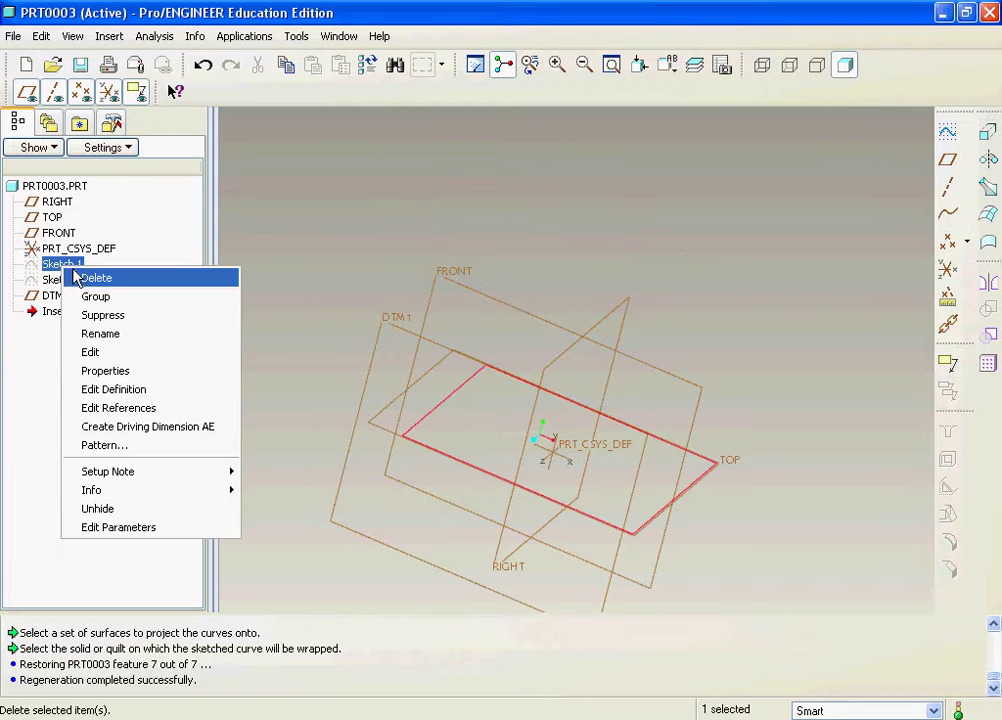
click(95, 276)
click(450, 412)
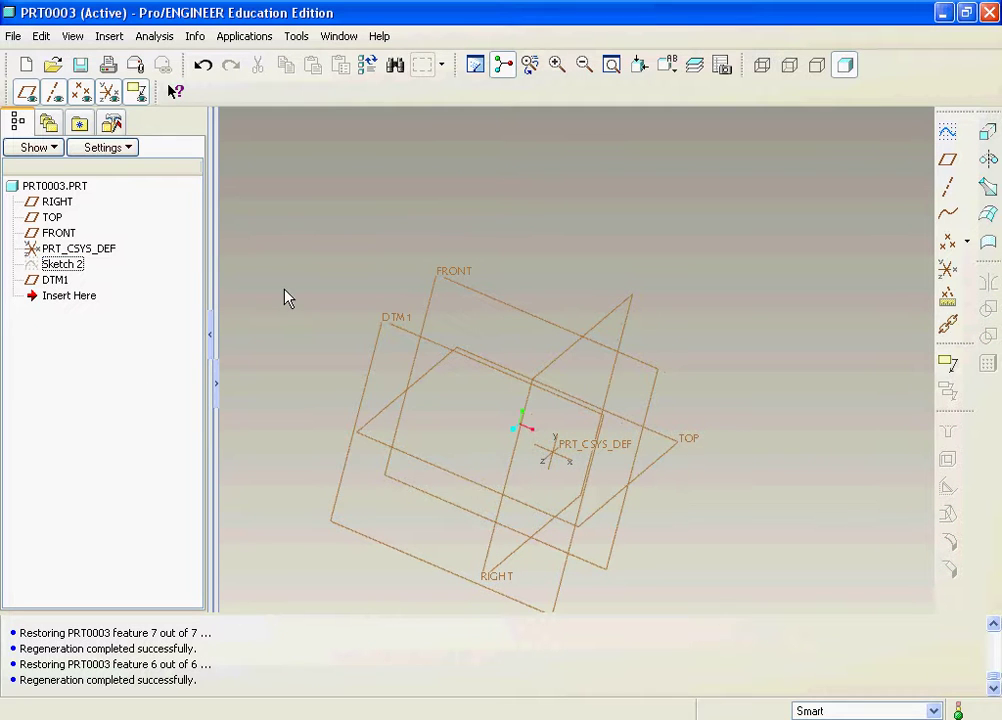
click(64, 251)
click(60, 266)
right_click(60, 266)
click(94, 271)
click(456, 412)
- Start a sketch on the TOP datum plane with the default orientation reference
mouse_move(414, 329)
middle_down()
mouse_move(400, 238)
mouse_move(420, 248)
middle_up()
key(ctrl+d)
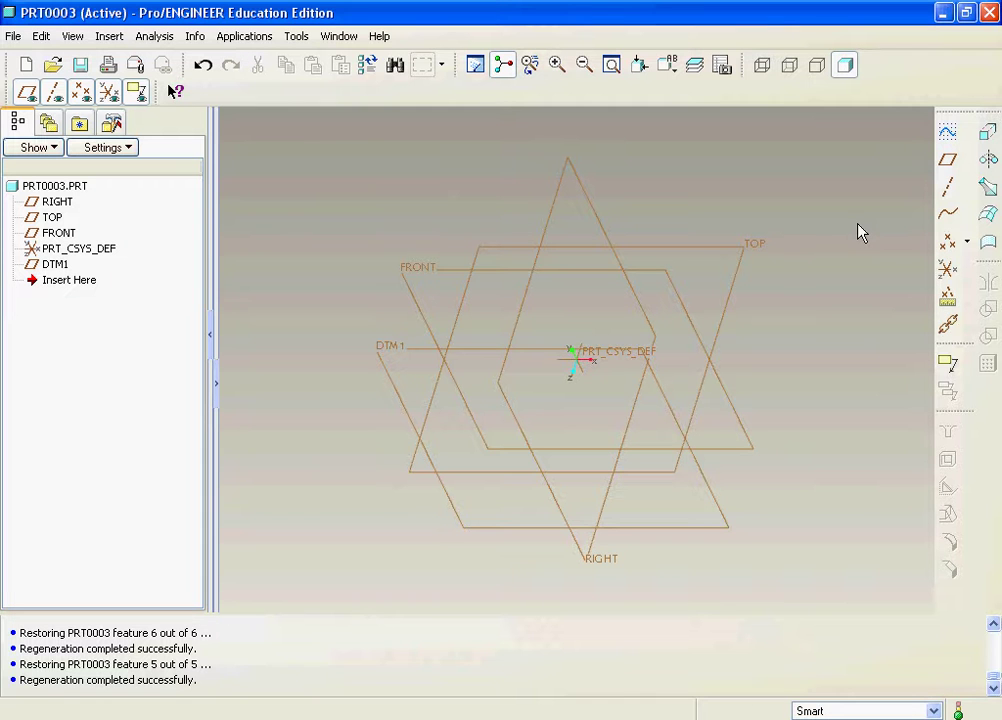
click(947, 131)
click(737, 248)
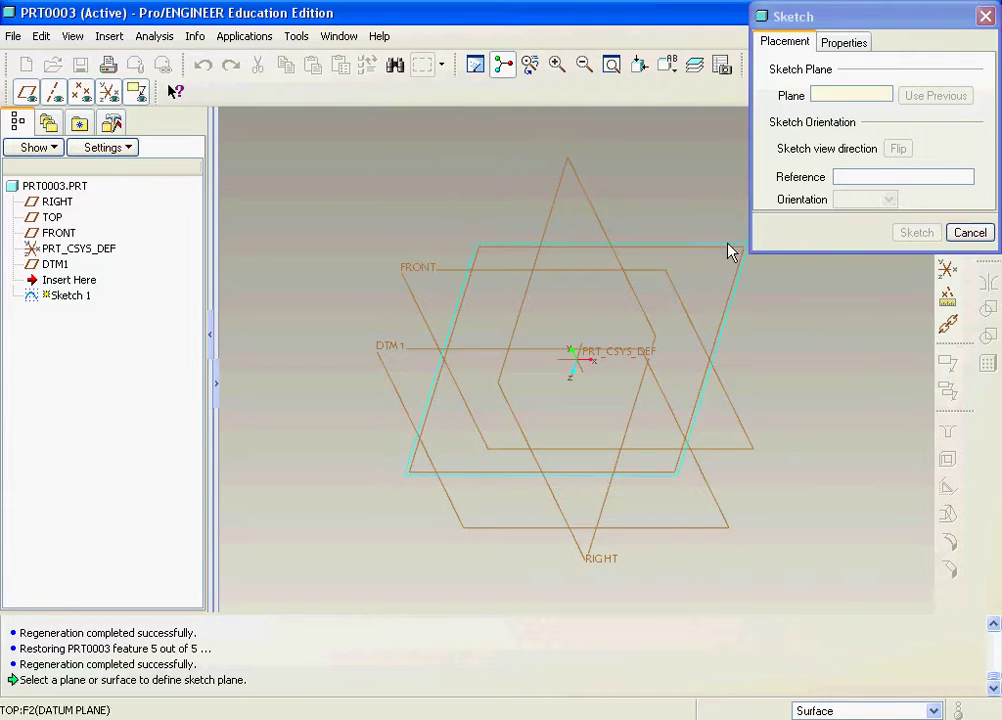
click(912, 236)
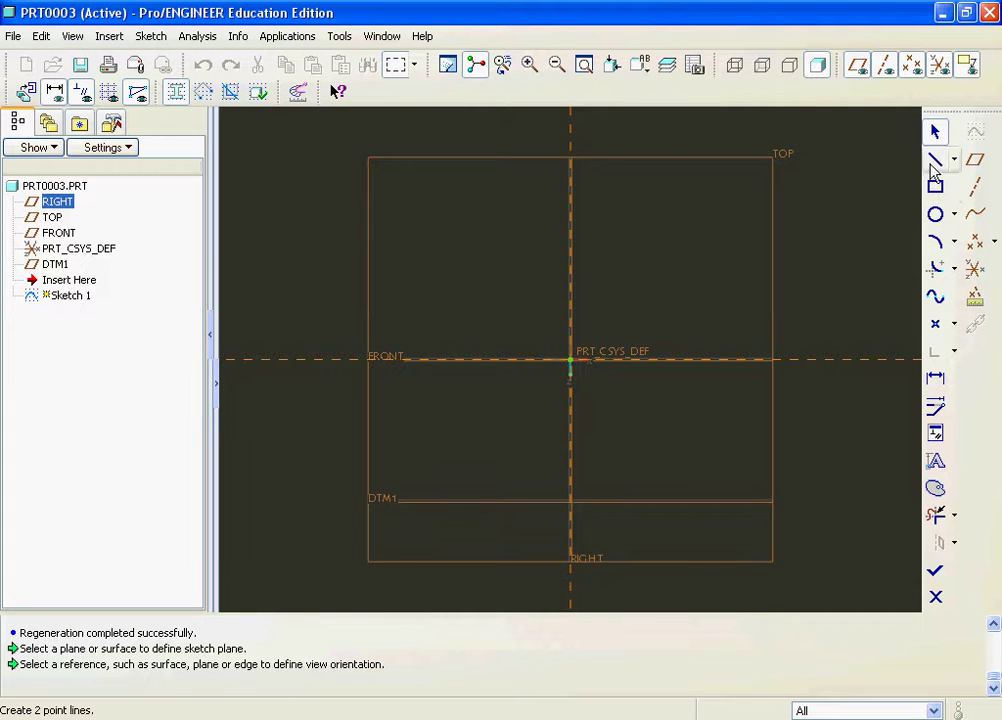
- Draw two equal, aligned horizontal lines about 480 long, one about 190 above and the other about 153 below the FRONT reference
click(934, 163)
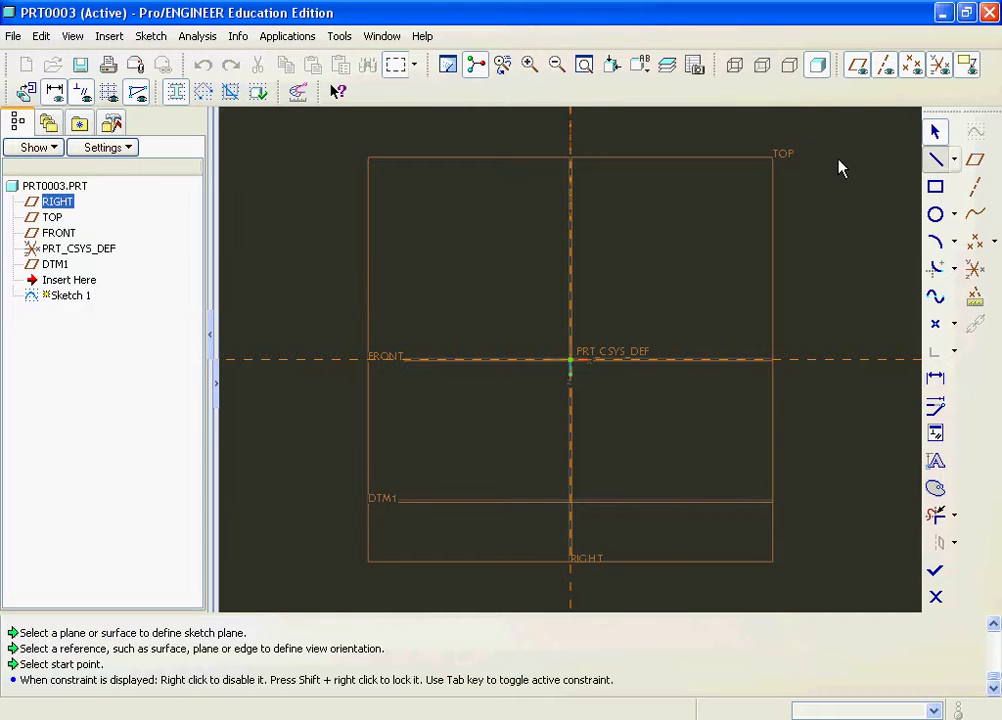
click(384, 209)
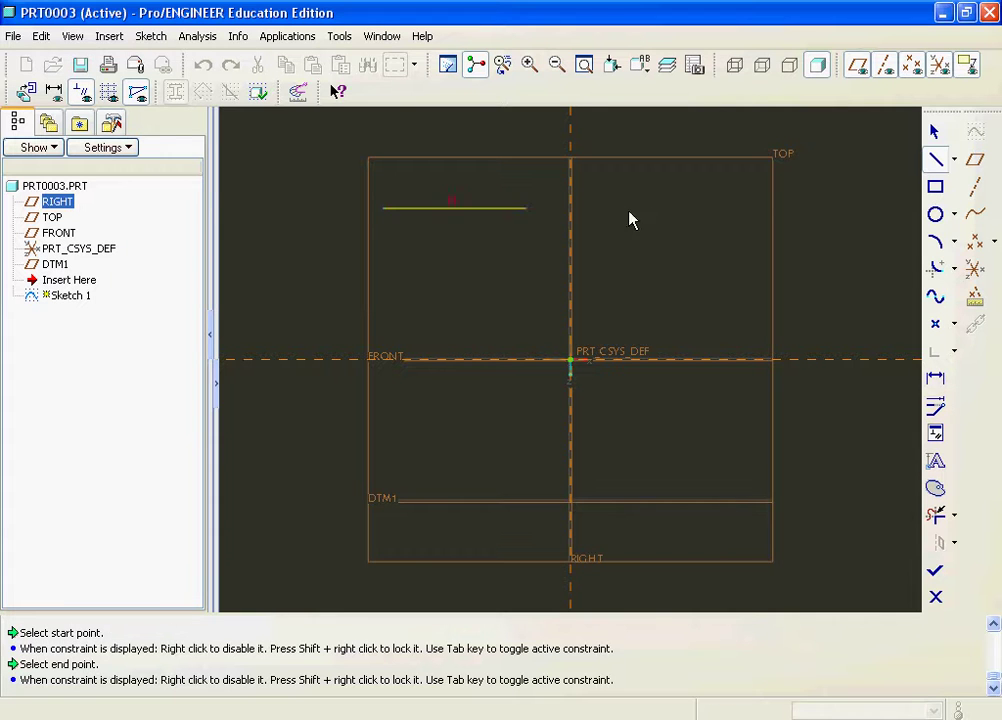
click(767, 219)
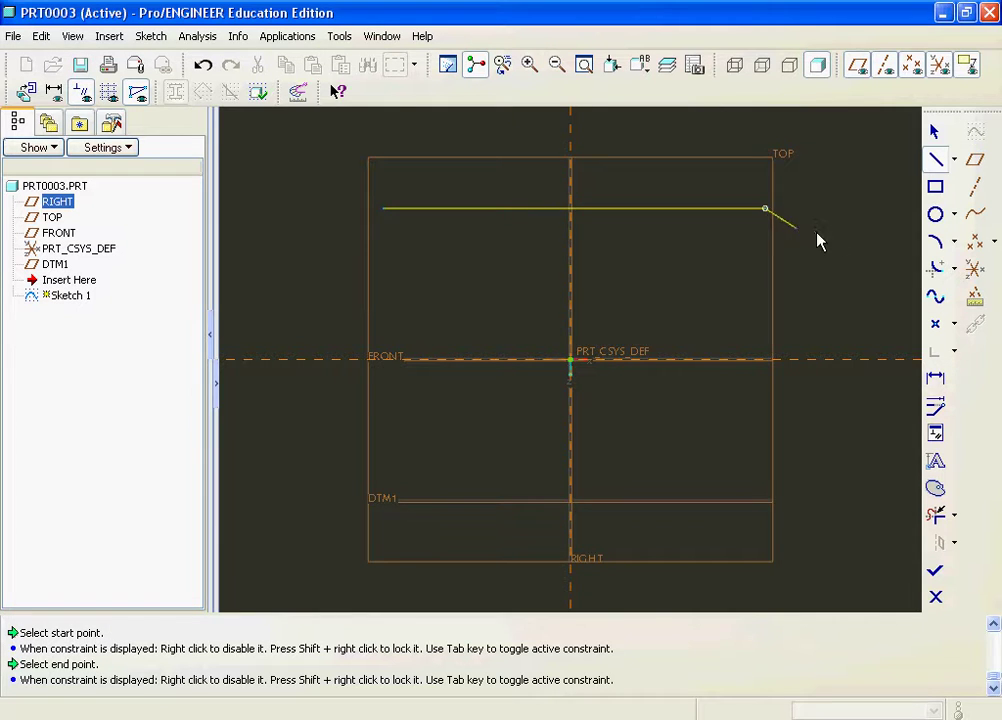
middle_click(900, 251)
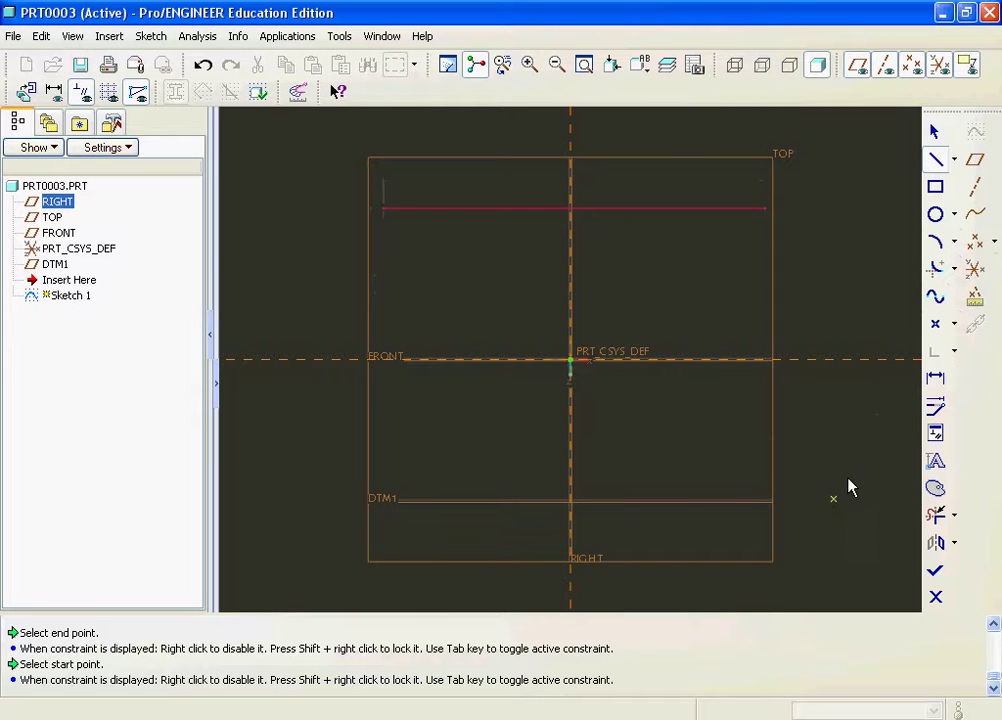
click(765, 479)
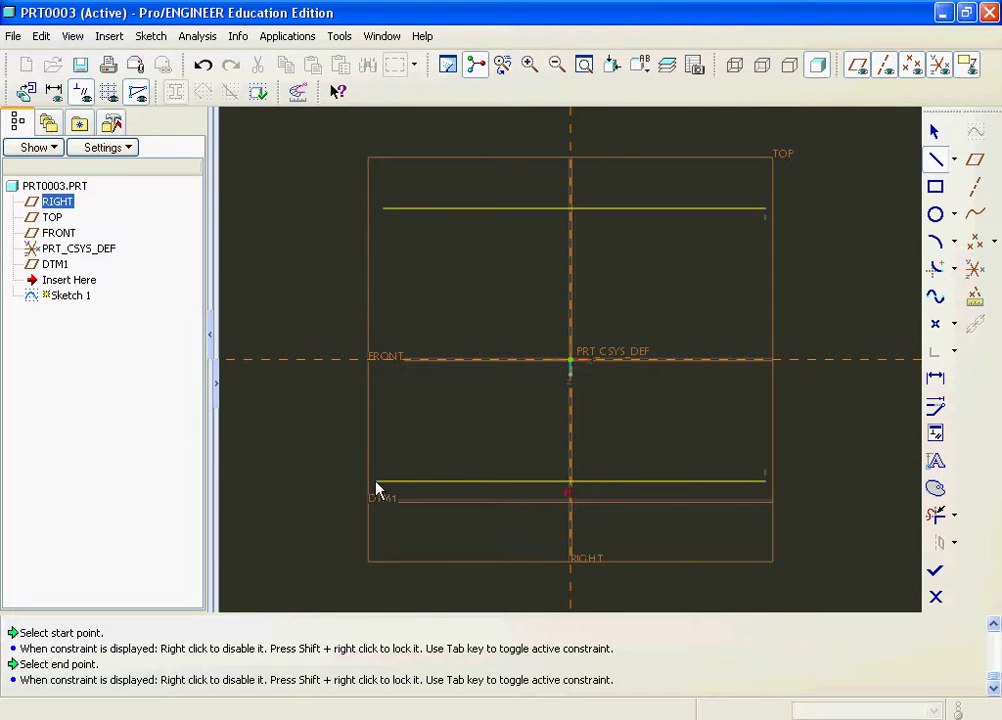
click(385, 481)
middle_click(434, 371)
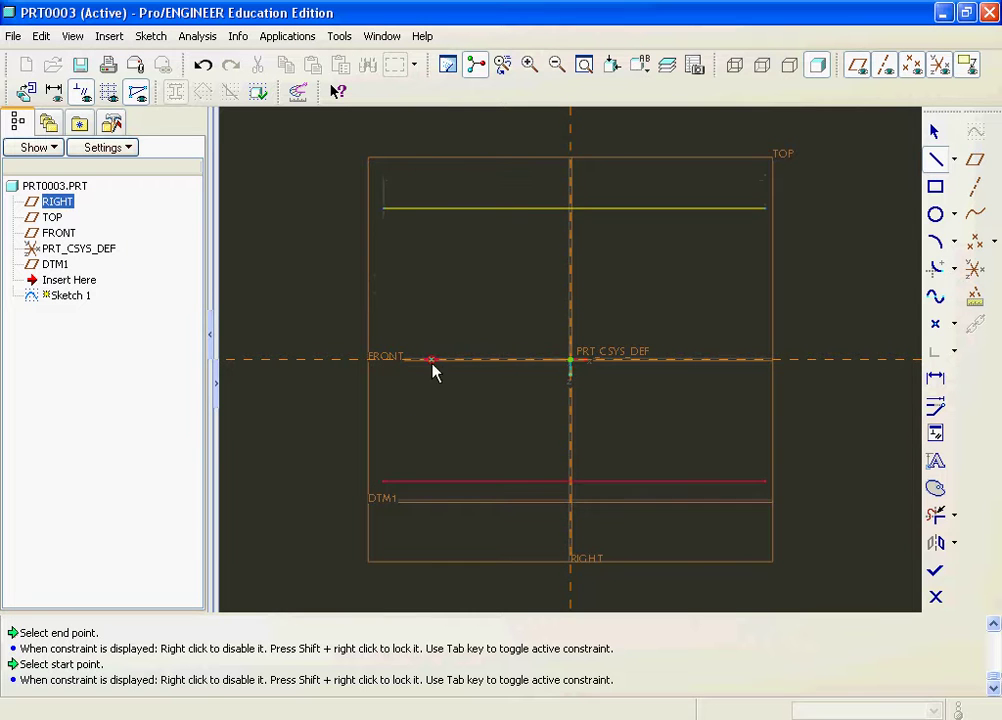
middle_click(850, 432)
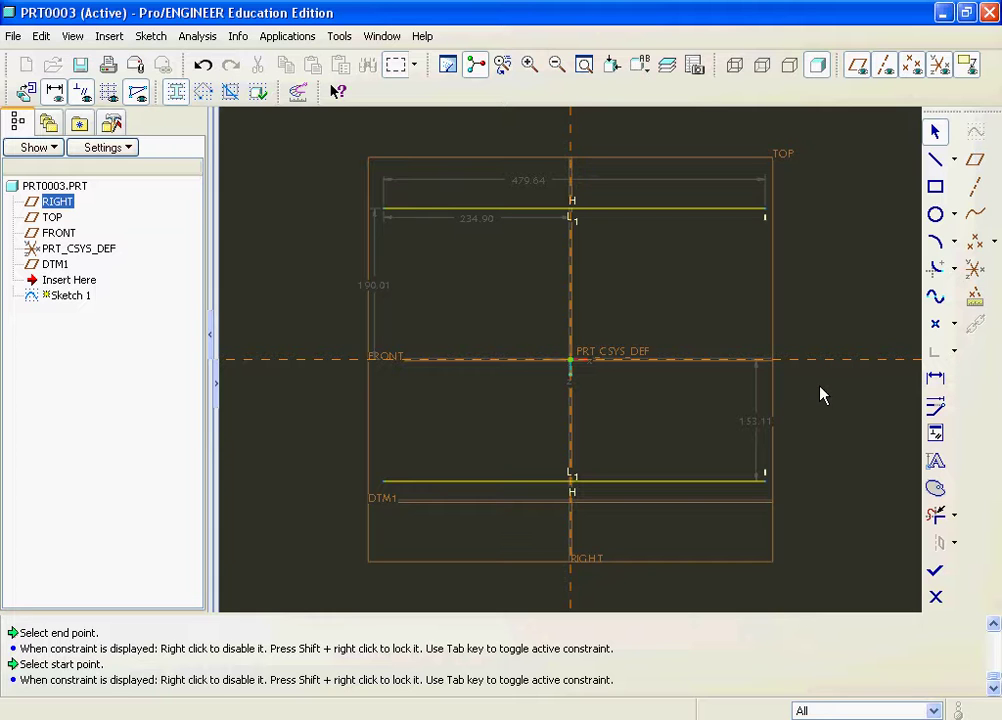
- Connect the right ends of the two horizontal lines with a wavy spline and finish the sketch
click(936, 296)
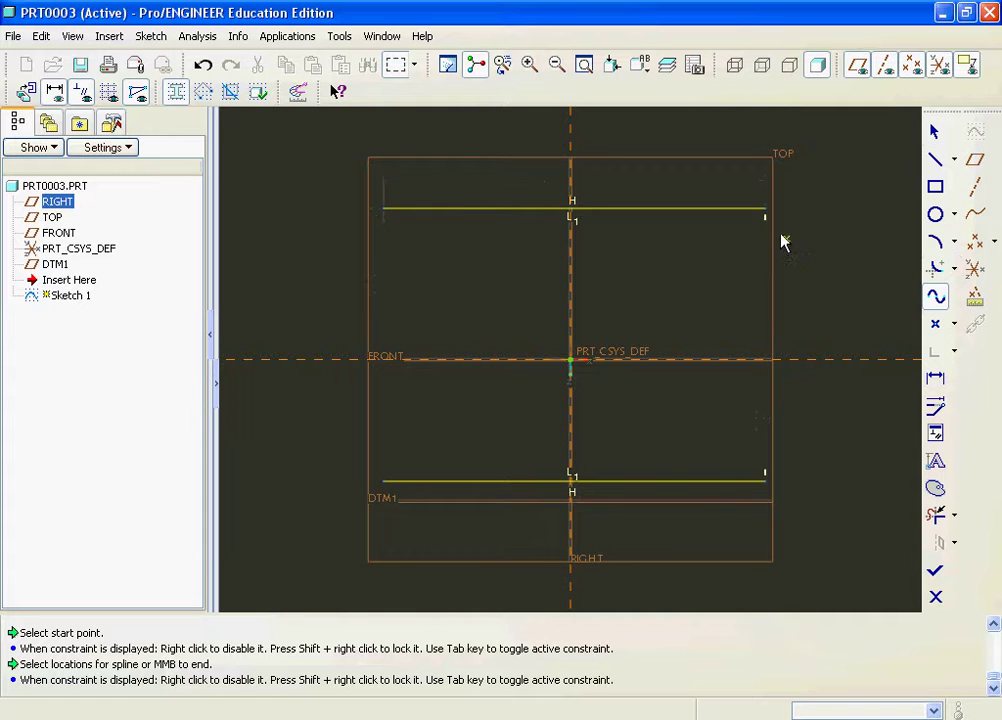
click(790, 231)
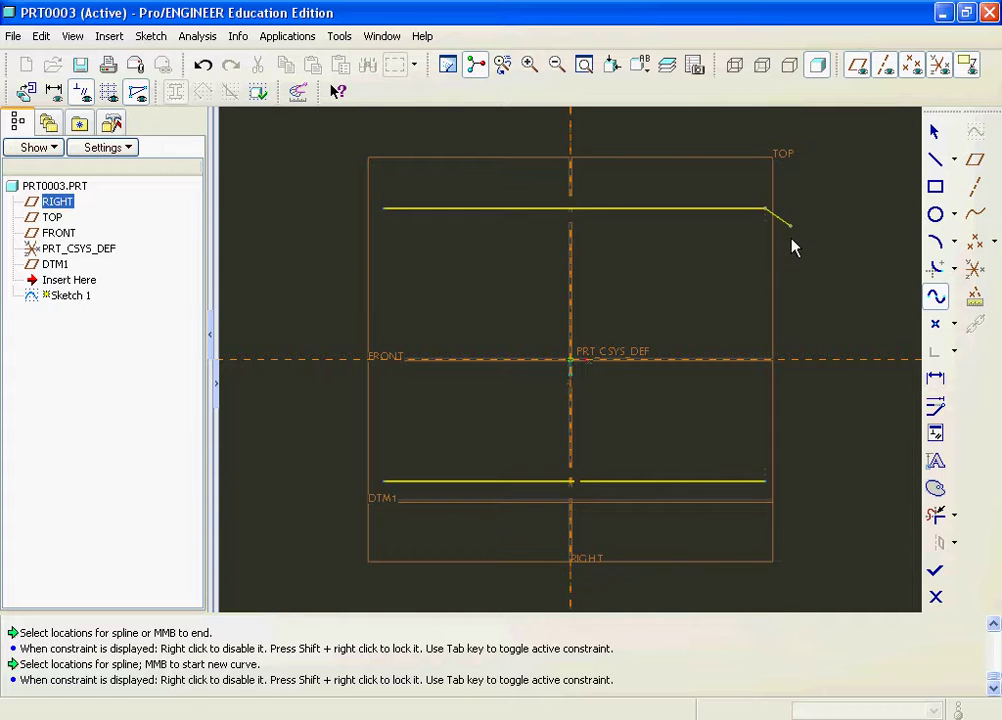
click(781, 256)
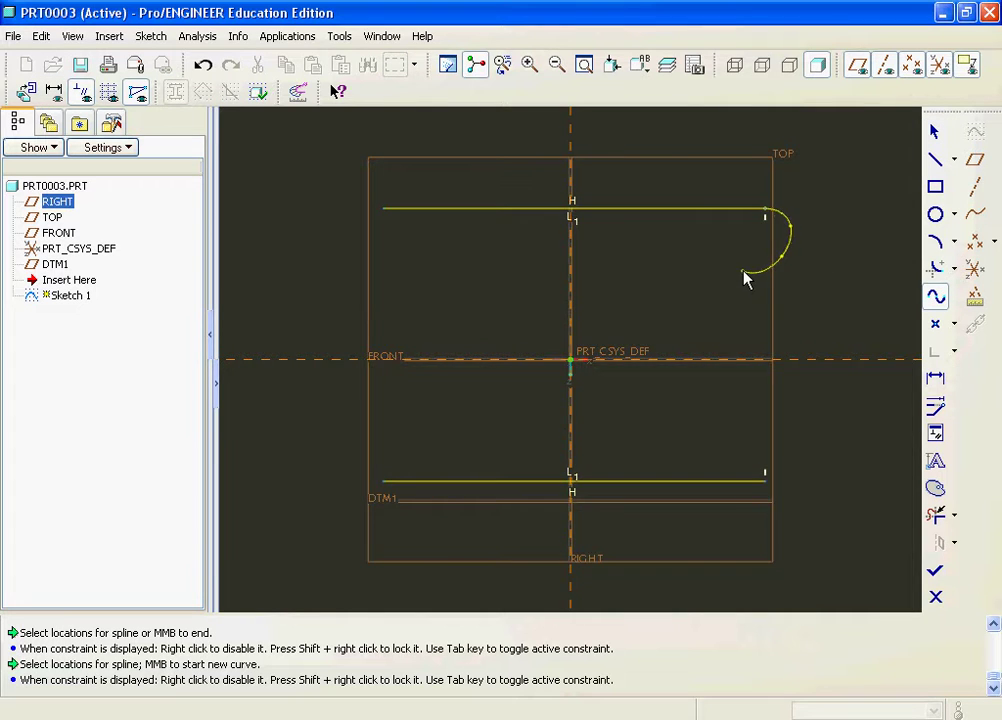
click(744, 271)
click(772, 331)
middle_click(783, 337)
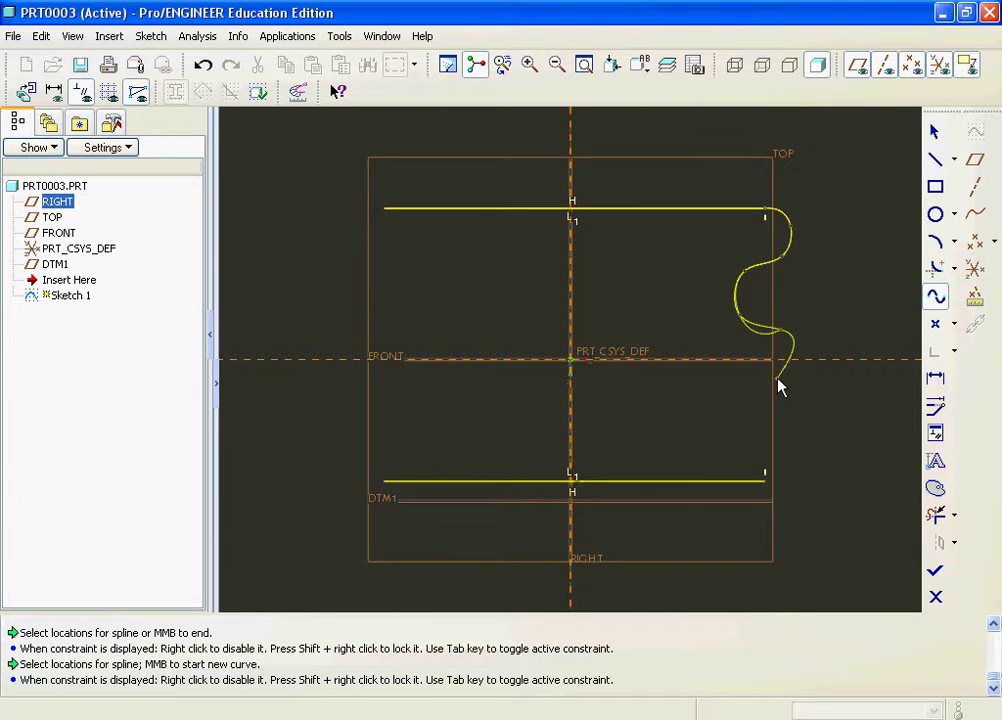
click(745, 392)
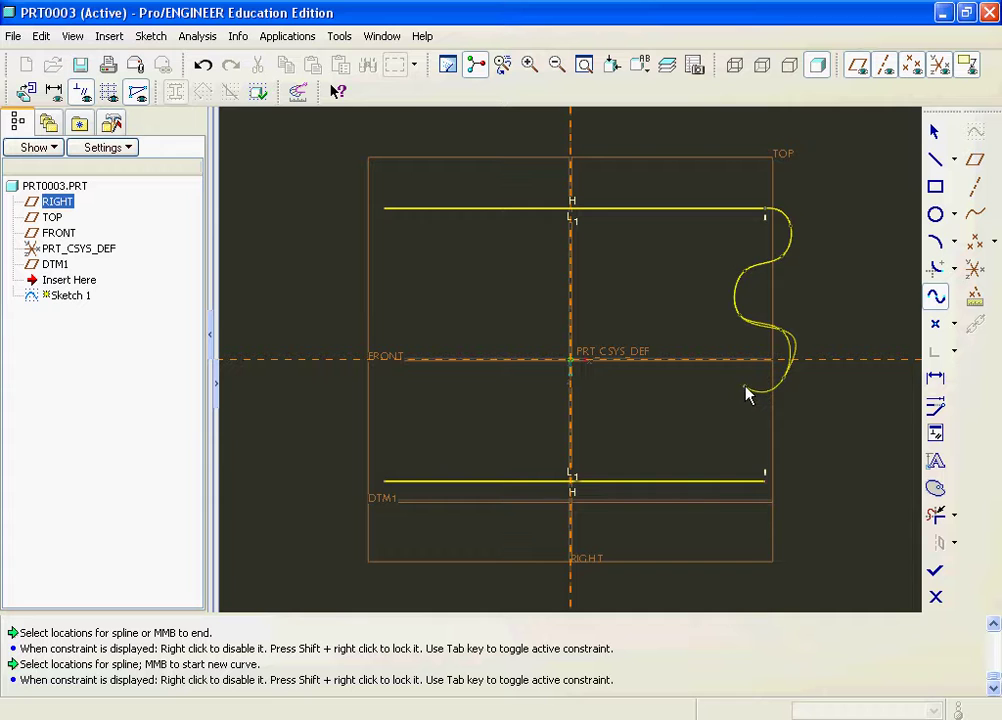
click(731, 426)
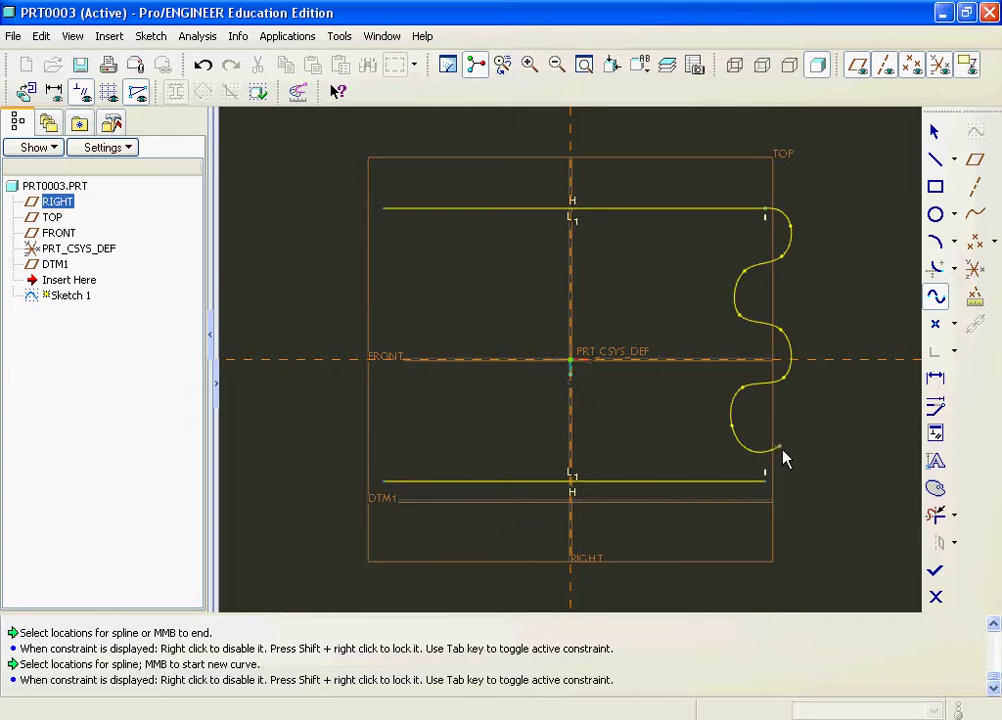
click(773, 446)
click(768, 482)
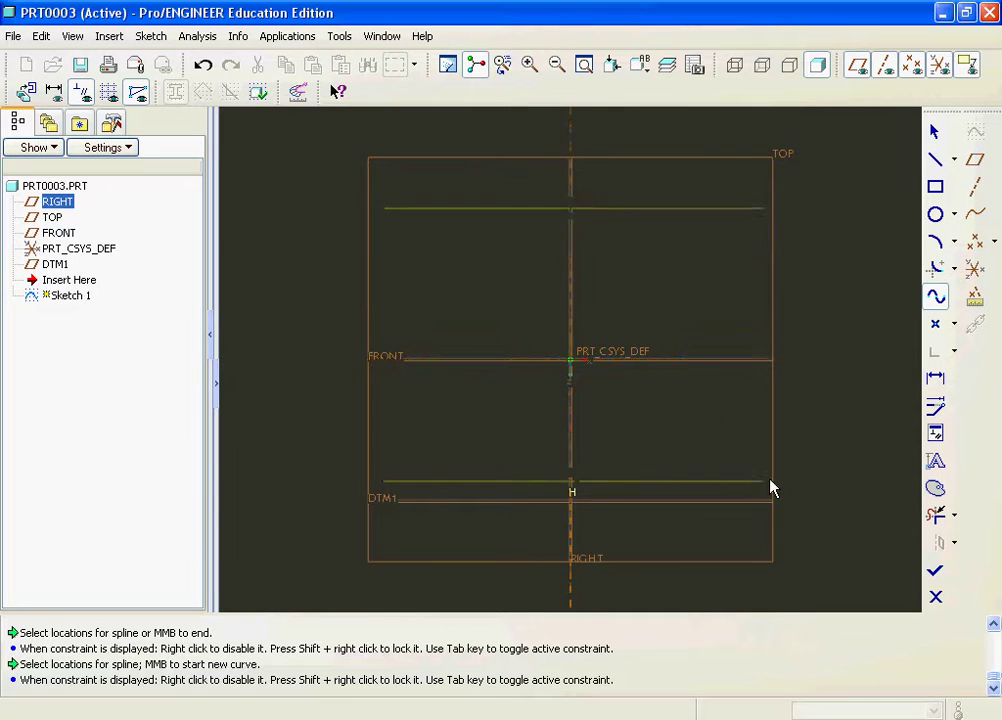
middle_click(866, 430)
middle_click(850, 422)
scroll(735, 425, down, 3)
scroll(748, 428, up, 2)
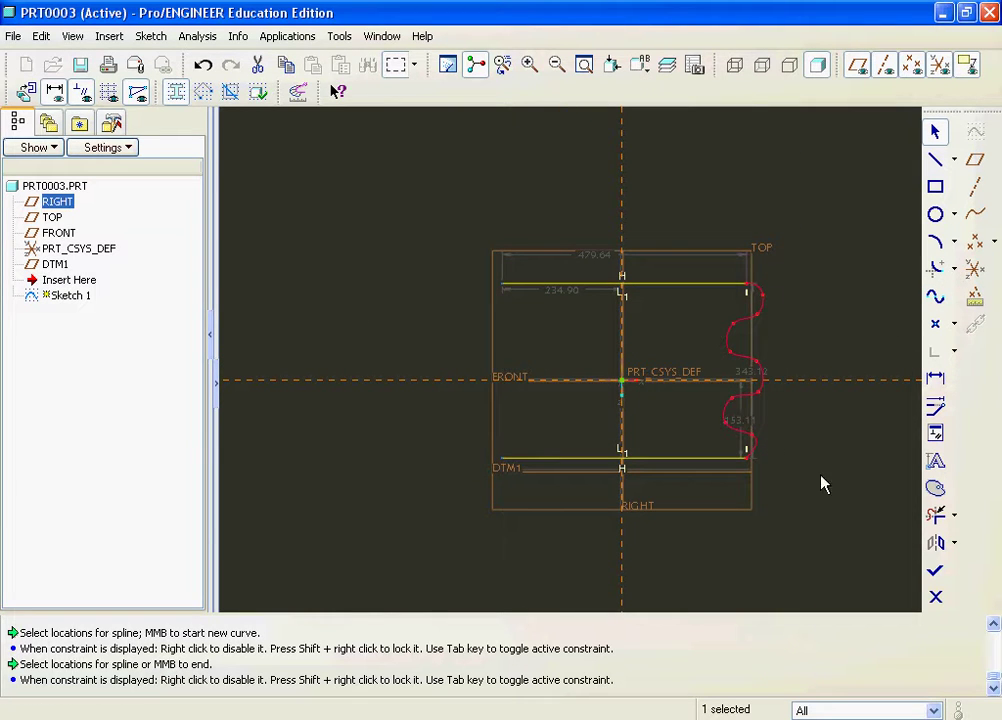
click(935, 571)
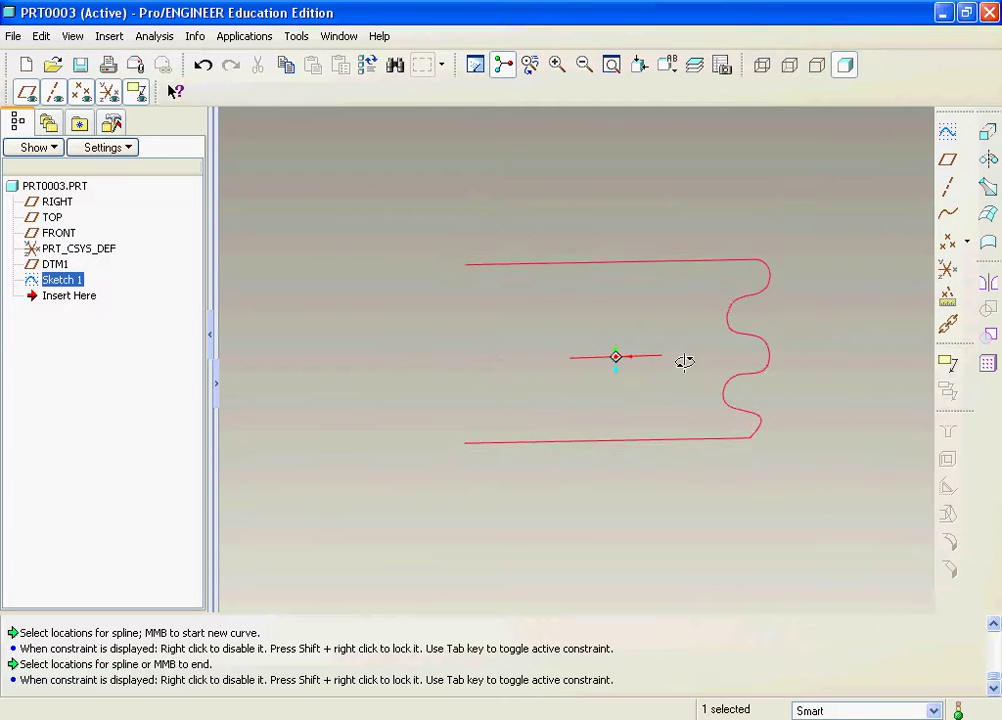
- Start a sketch on the FRONT datum plane with RIGHT as the right-facing orientation reference
middle_drag(684, 370, 749, 313)
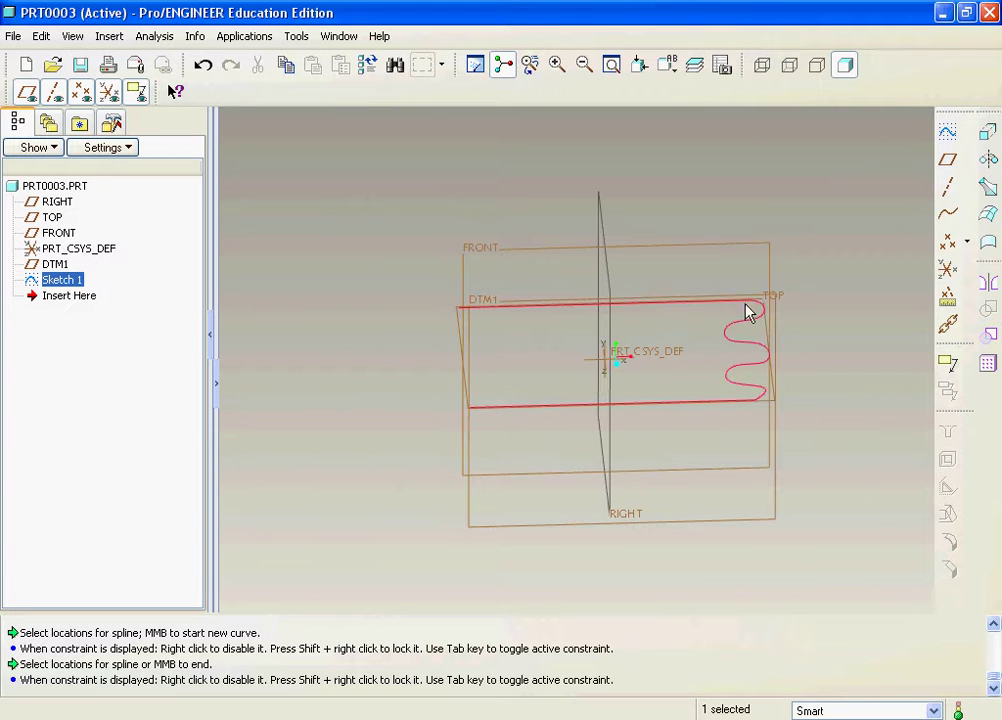
click(664, 255)
click(948, 132)
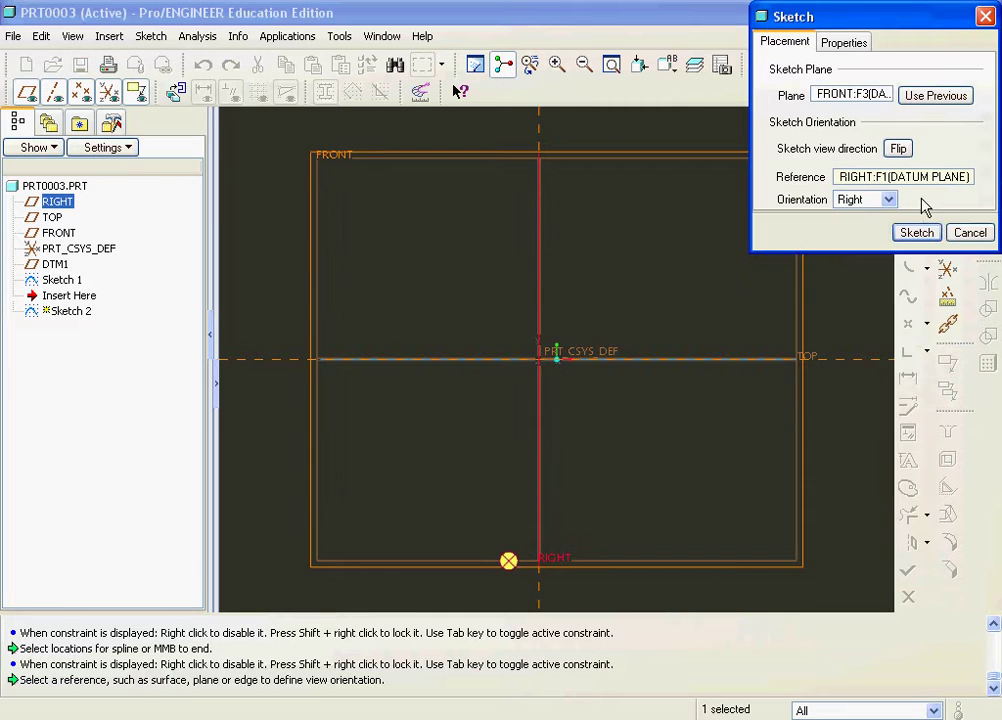
click(917, 232)
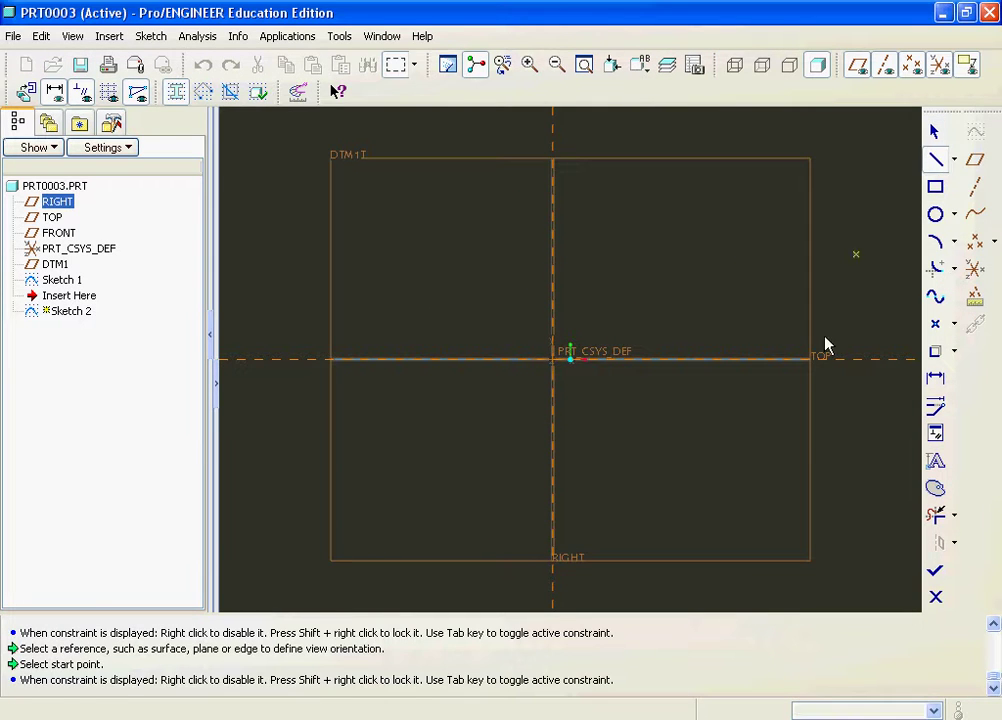
- Draw a long horizontal line below the TOP reference with a shorter segment sloping down from its left end, and finish the sketch
click(826, 410)
click(381, 410)
click(303, 469)
middle_click(571, 465)
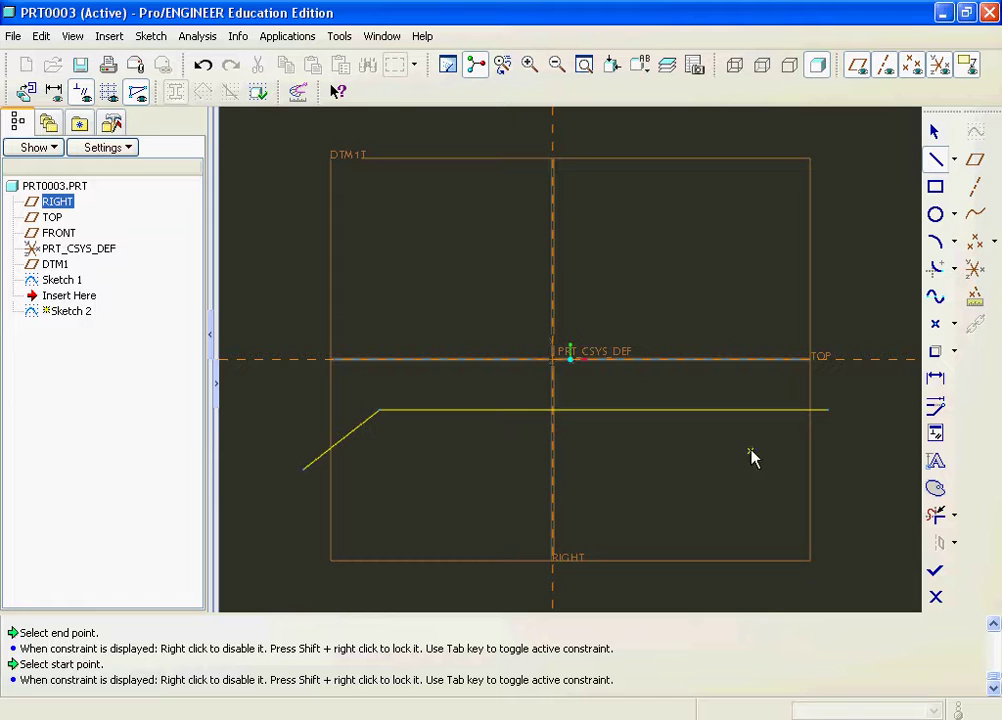
click(935, 574)
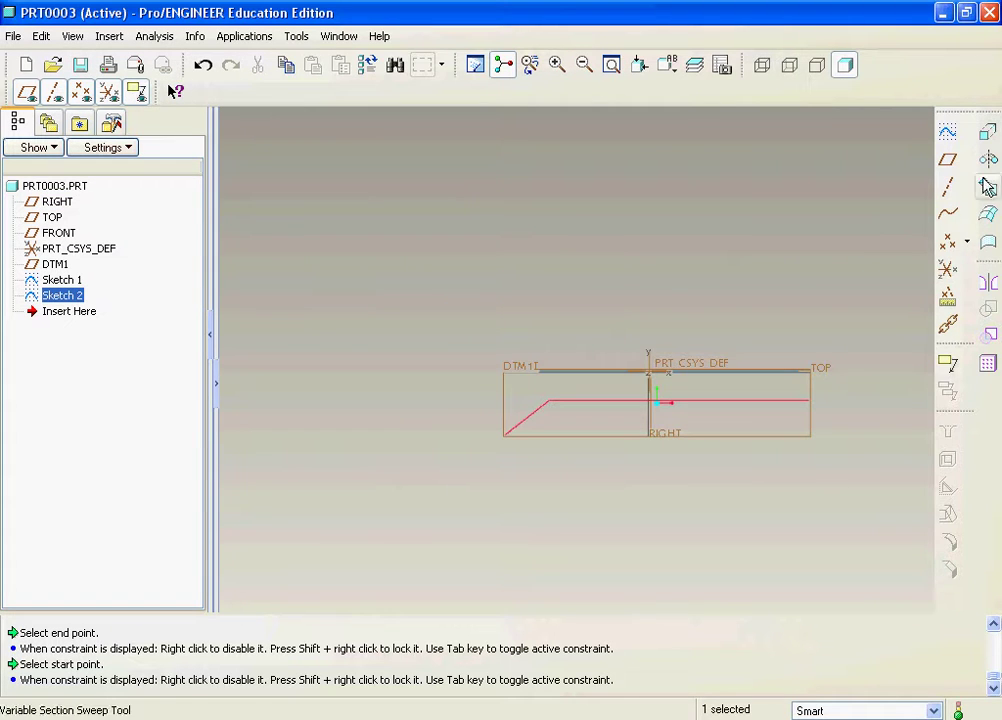
- Intersect Sketch 1 and Sketch 2 to create a combined 3D curve
mouse_move(834, 277)
middle_down()
mouse_move(801, 300)
mouse_move(873, 242)
middle_up()
click(873, 242)
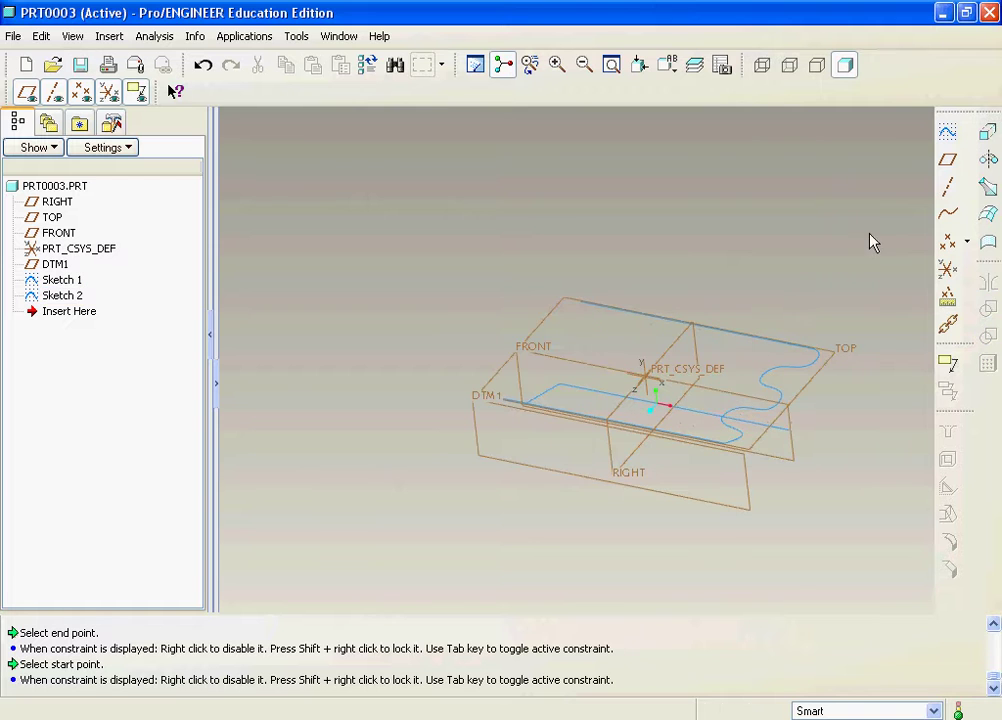
click(800, 377)
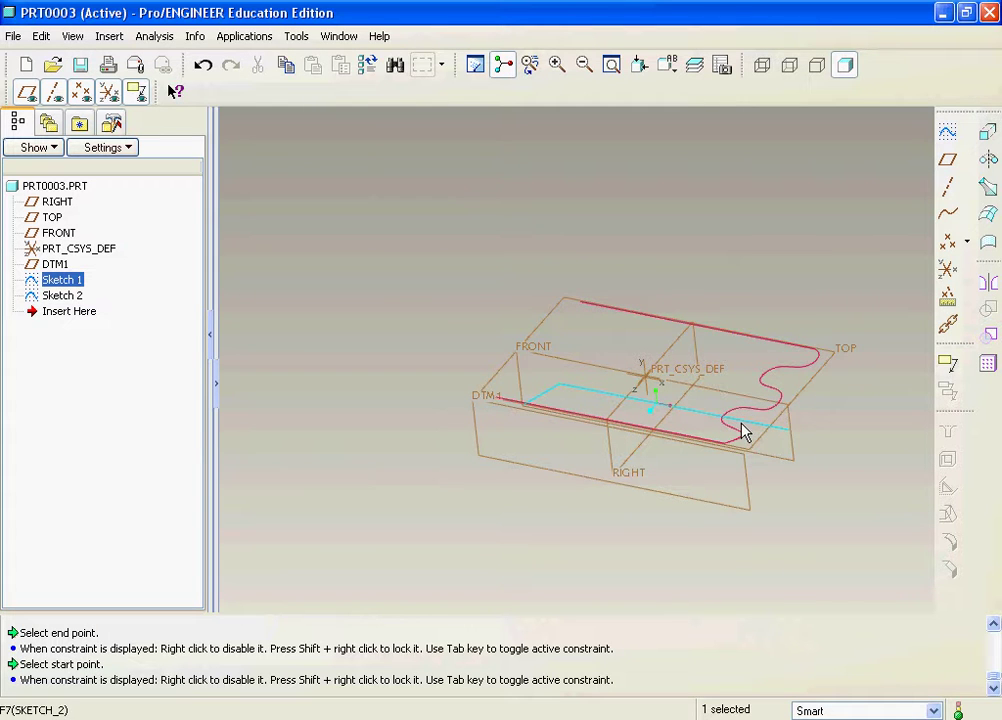
ctrl+click(742, 432)
click(41, 36)
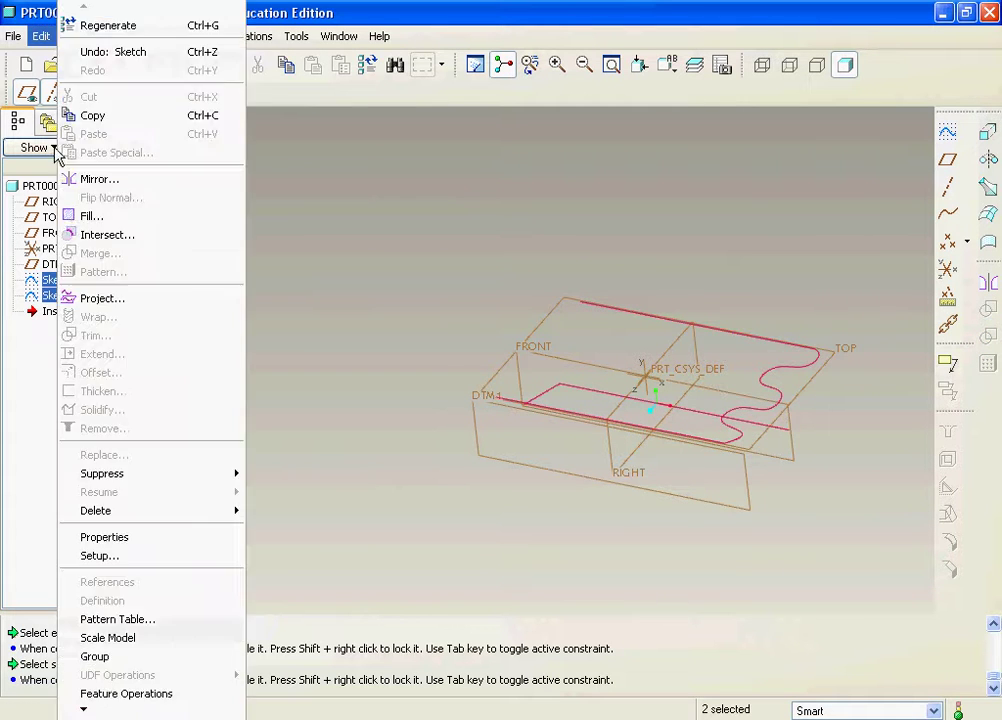
click(126, 248)
middle_drag(798, 447, 582, 280)
click(787, 351)
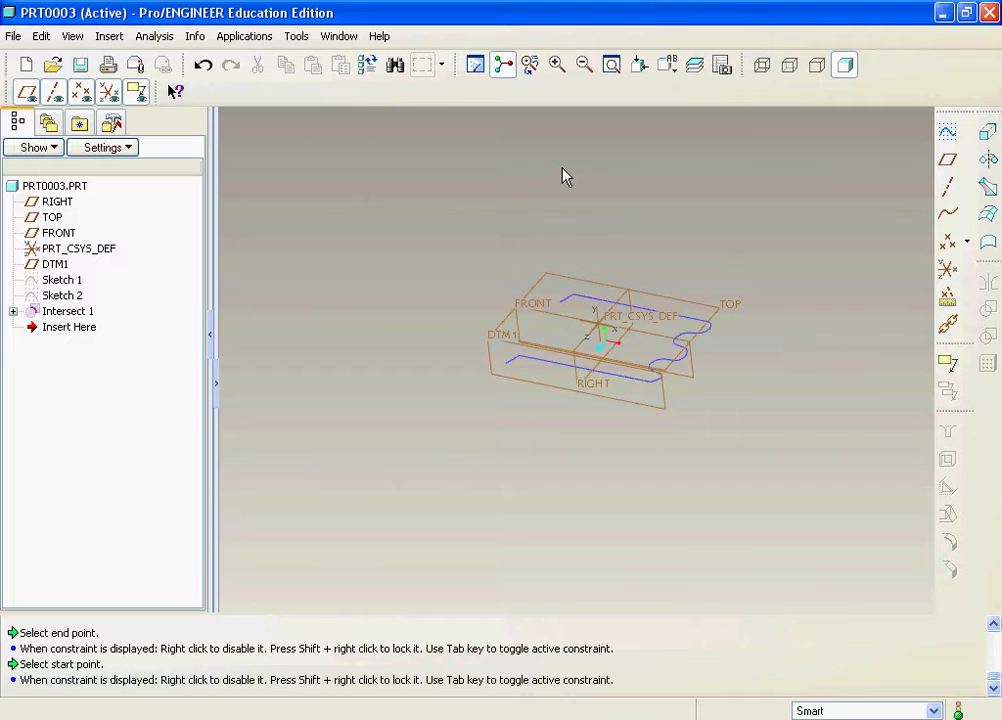
middle_drag(655, 272, 700, 246)
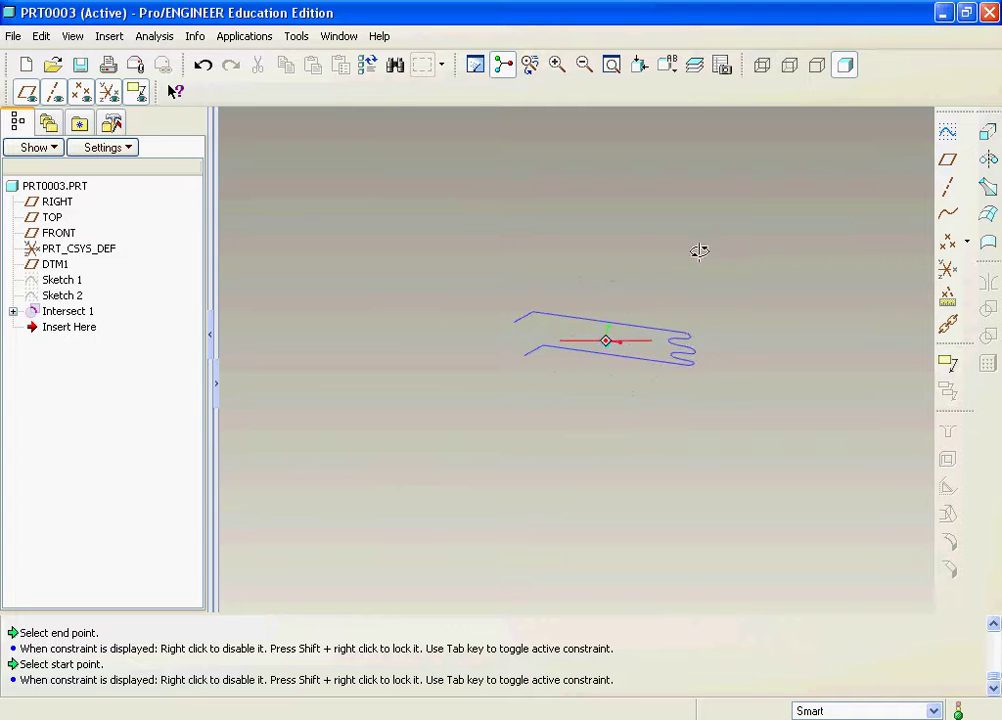
- Start a solid sweep protrusion and back out of sketching its trajectory
click(691, 382)
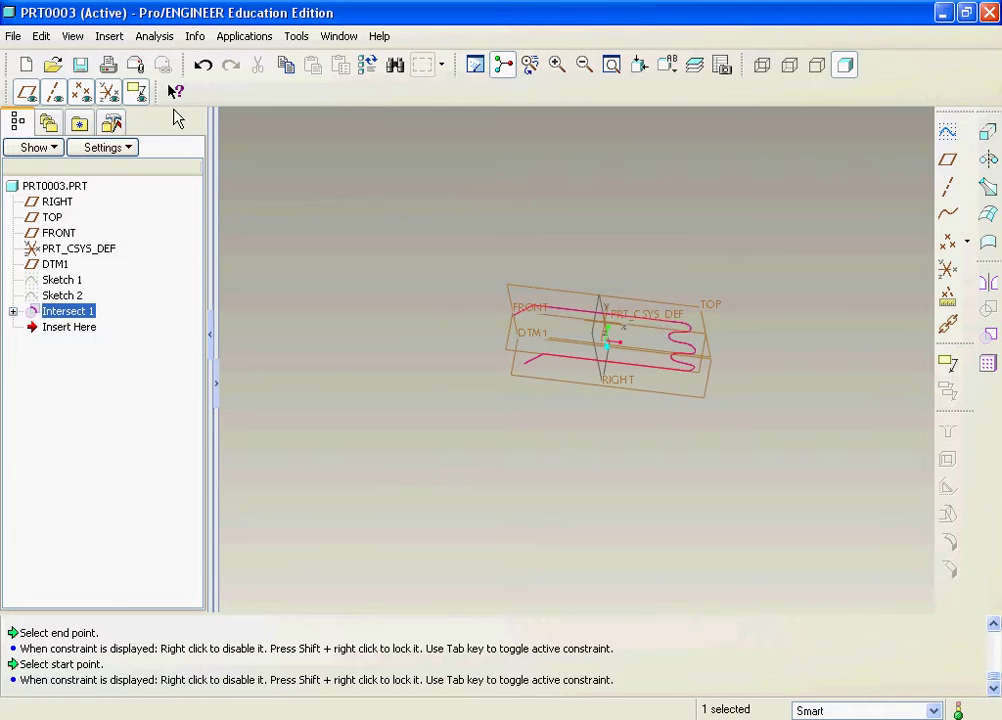
click(108, 36)
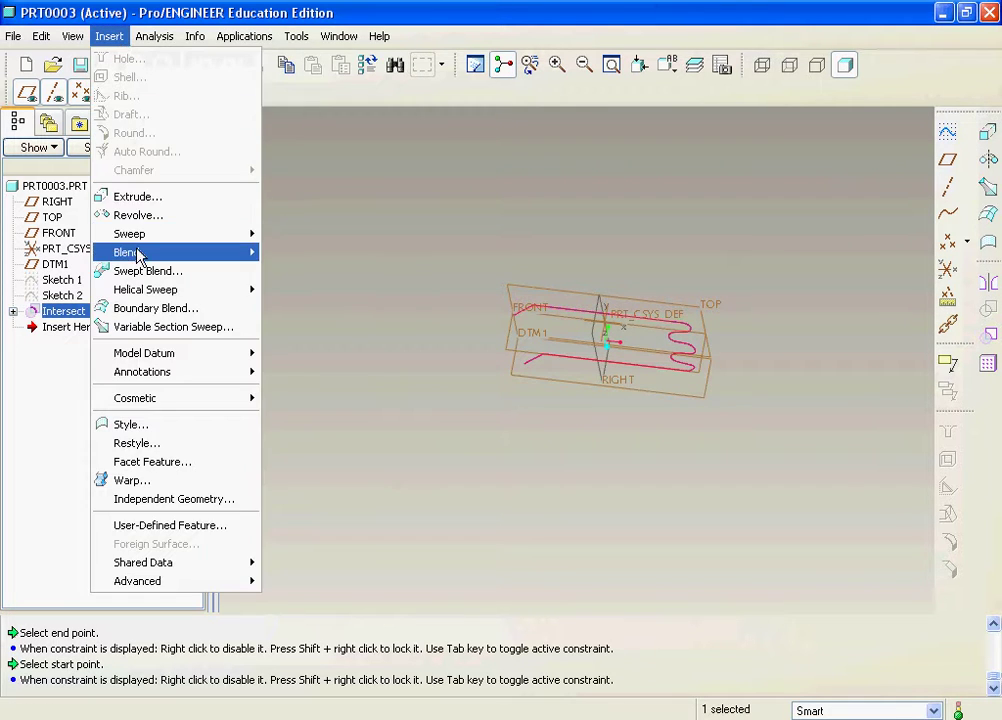
mouse_move(145, 270)
mouse_move(160, 236)
click(285, 234)
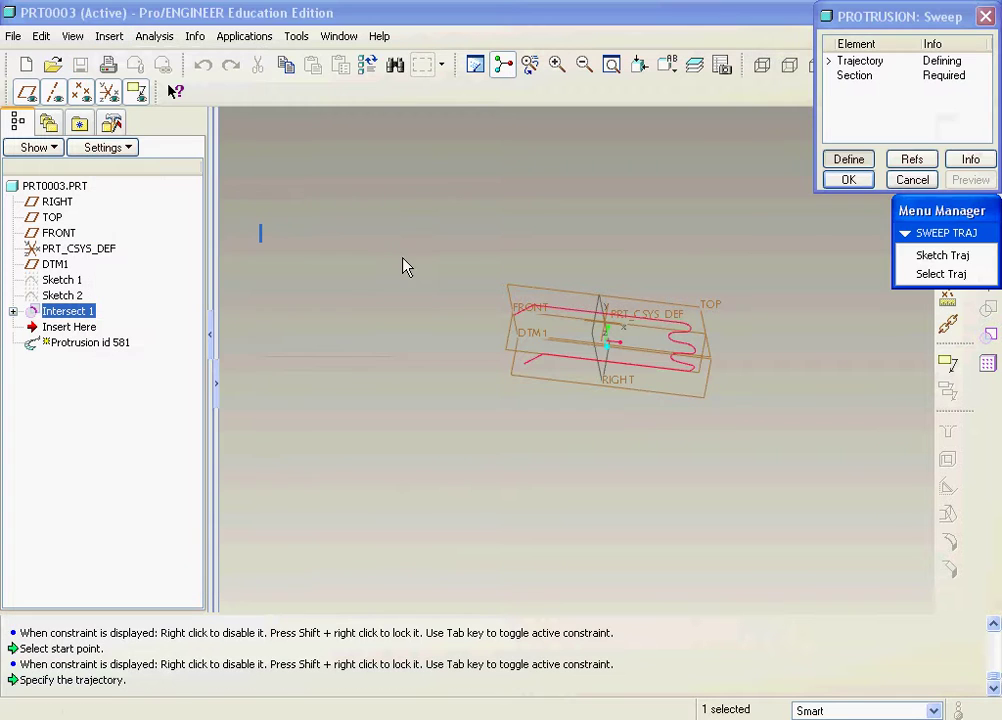
click(903, 260)
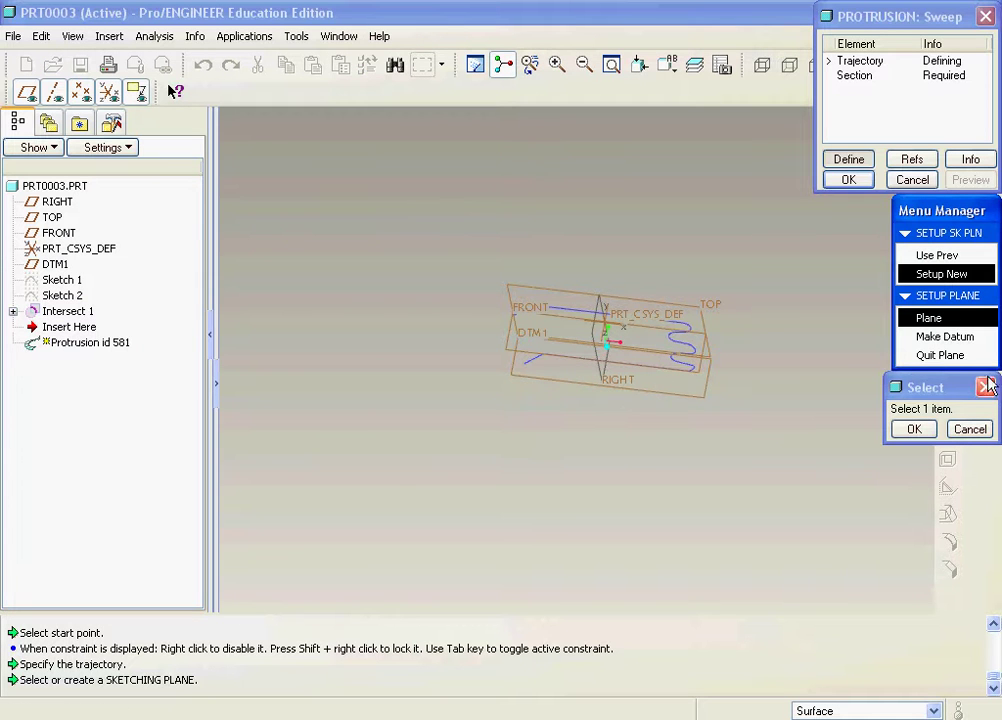
click(948, 357)
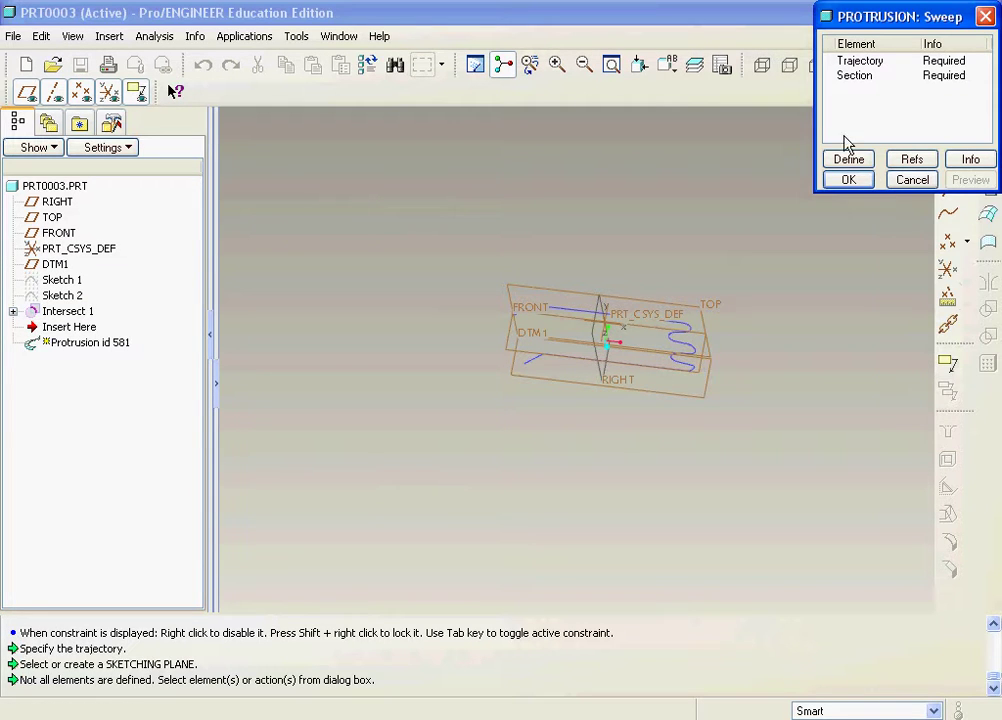
- Define the sweep trajectory by selecting the whole intersection curve as a curve chain, accepting the proposed normal surface and upward direction
click(842, 62)
click(849, 160)
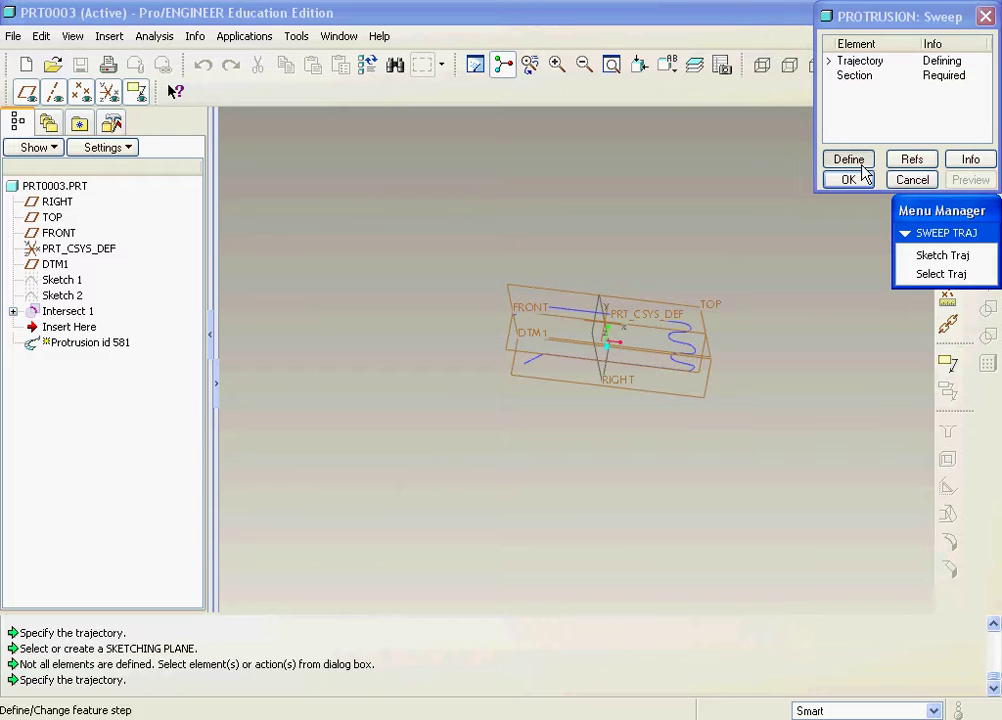
click(958, 274)
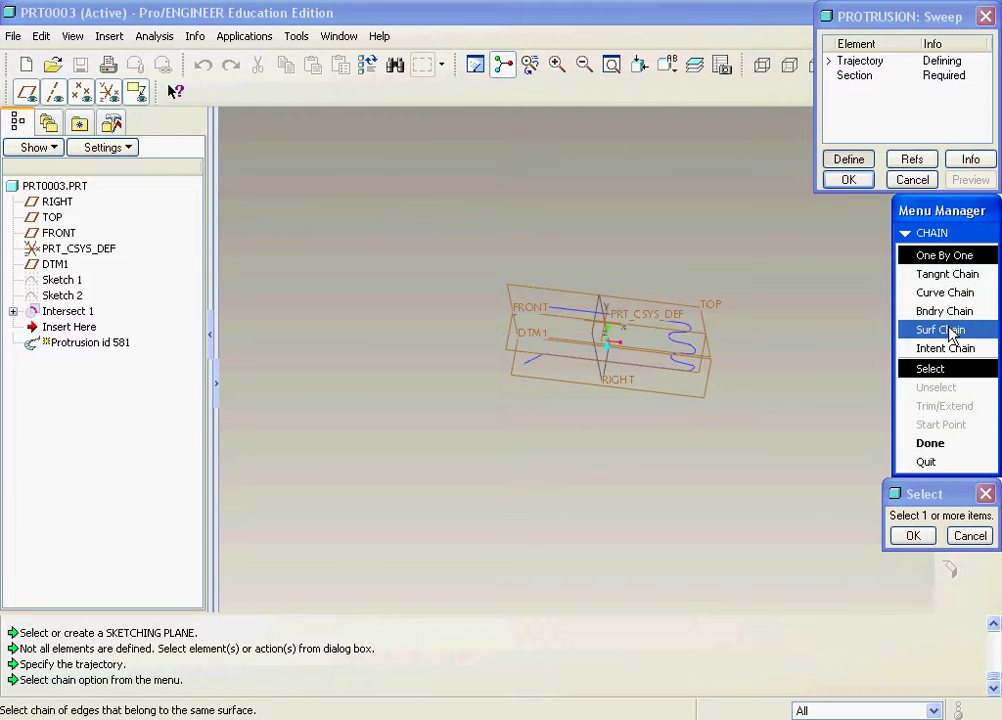
click(945, 292)
middle_drag(528, 409, 630, 392)
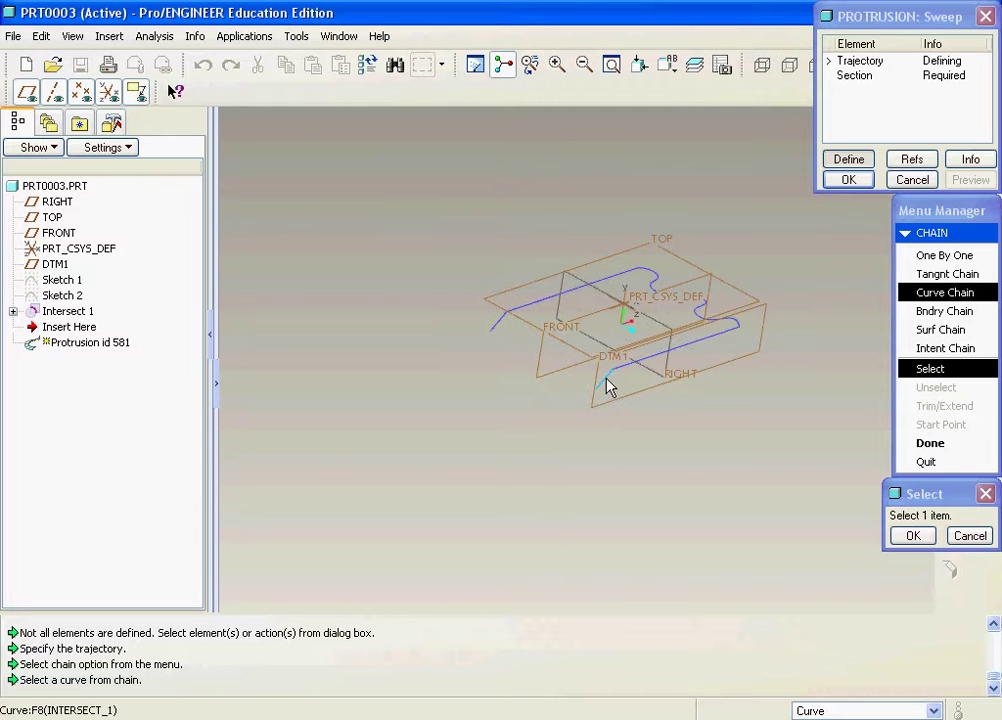
click(611, 381)
click(826, 255)
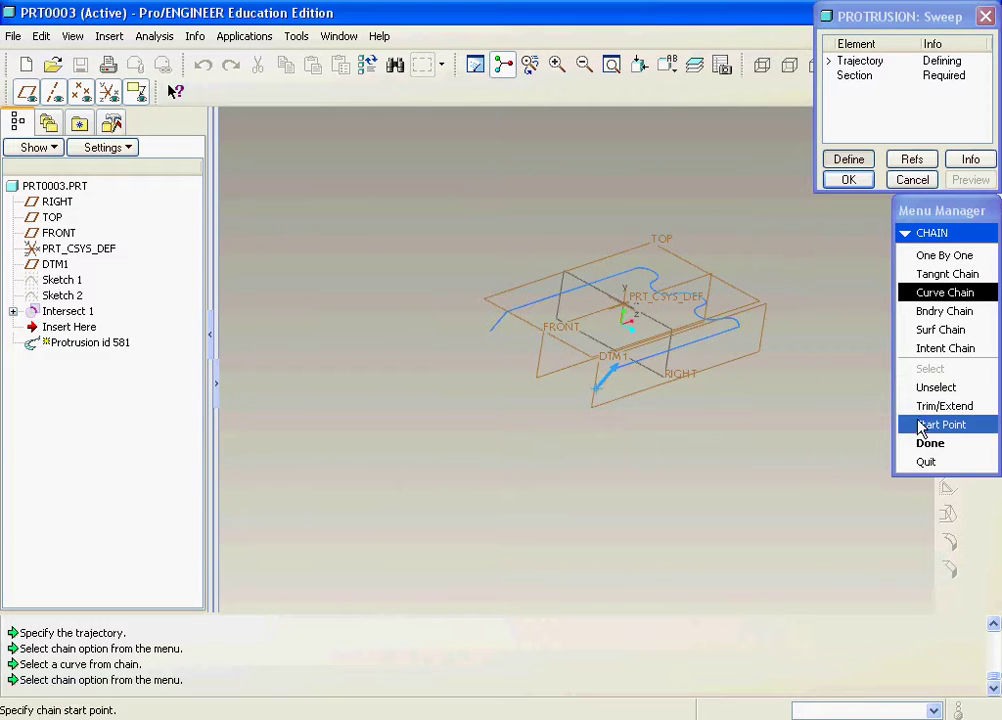
click(930, 443)
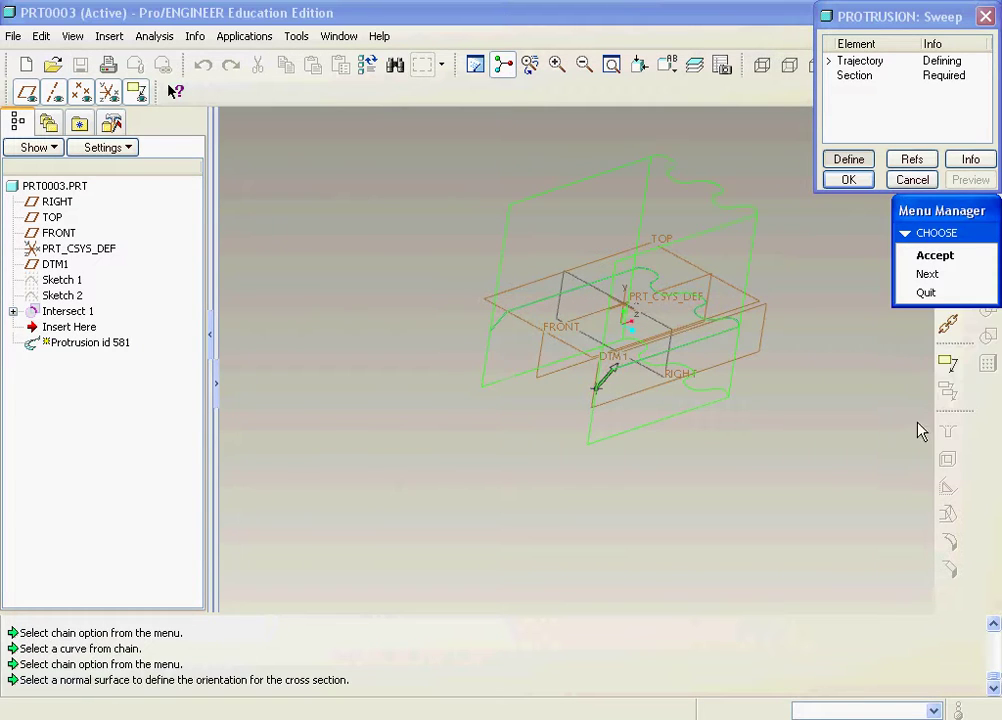
click(925, 256)
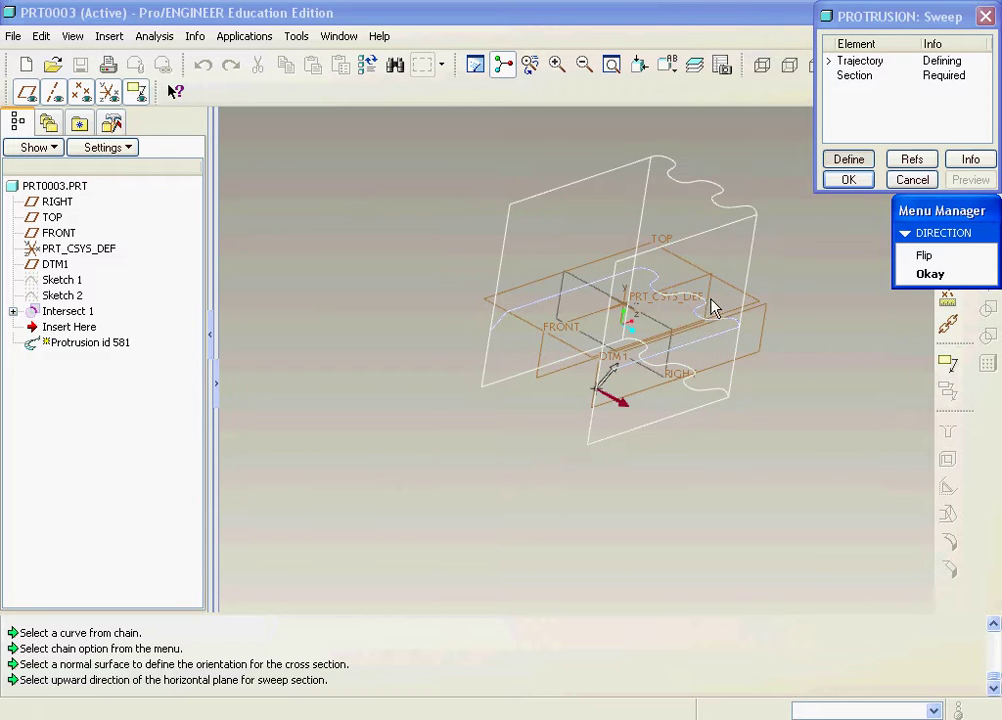
click(929, 273)
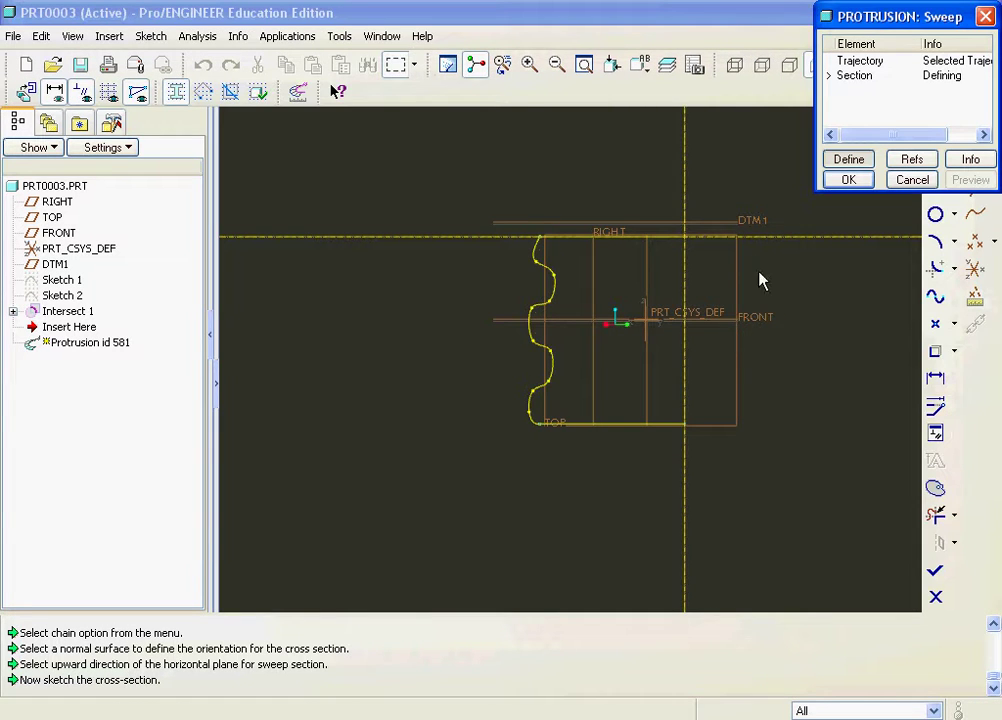
- Sketch a circle about 9.5 in diameter centred on the trajectory's start point as the section, and preview the sweep
click(936, 214)
scroll(737, 222, up, 4)
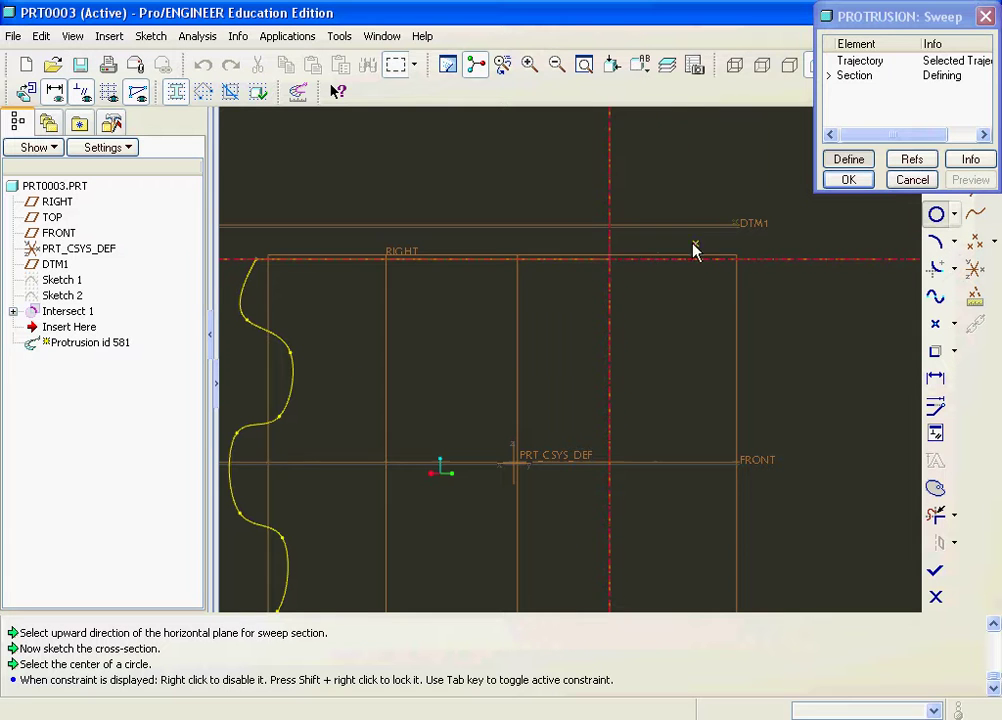
click(609, 260)
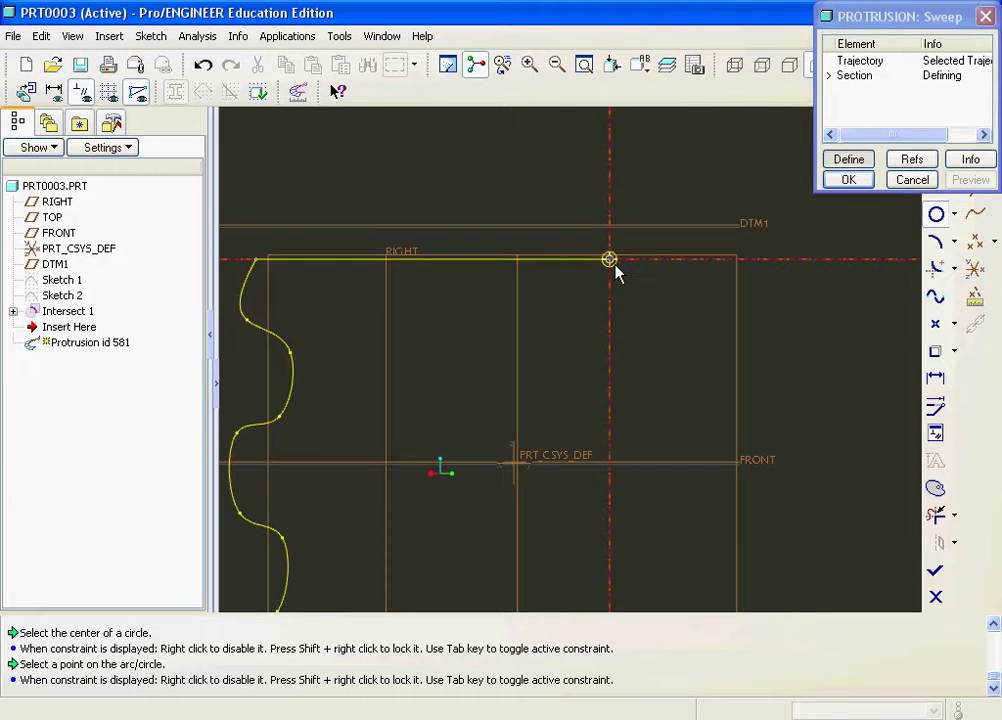
click(614, 268)
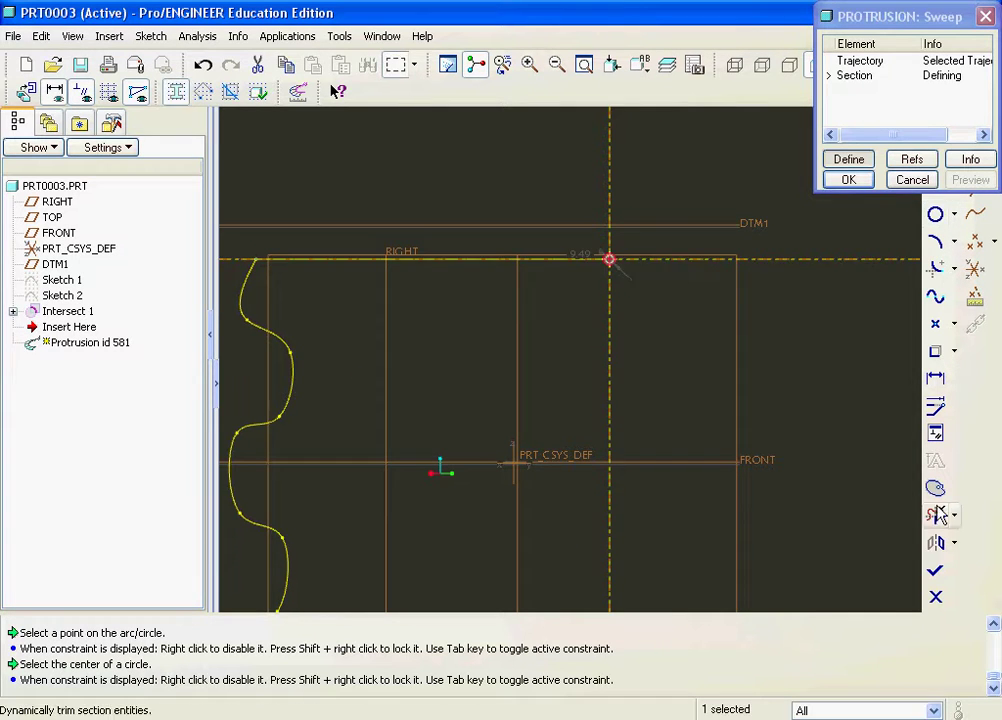
click(935, 570)
click(970, 179)
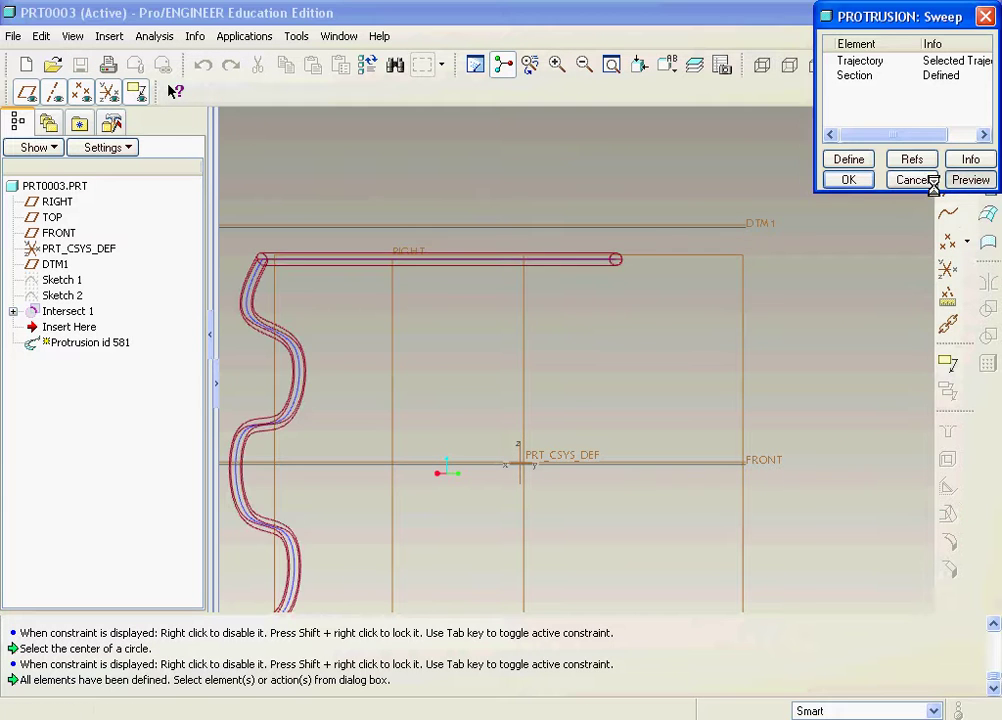
- Accept the sweep definition to create the round solid along the intersection curve
click(848, 179)
middle_drag(720, 282, 593, 253)
click(595, 262)
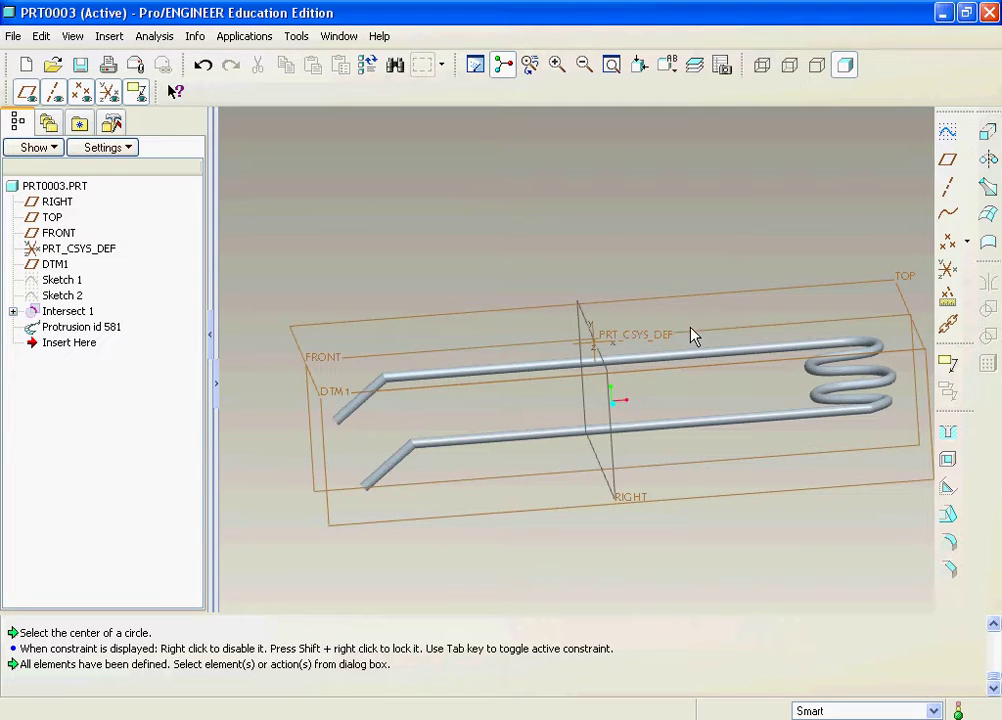
middle_drag(459, 266, 568, 271)
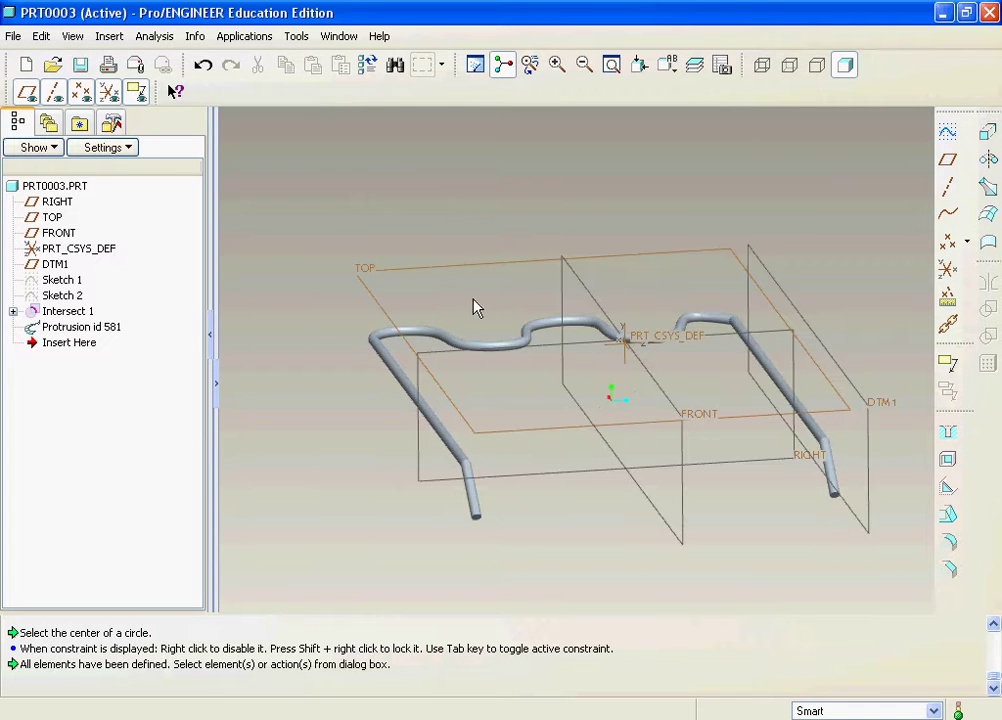
scroll(527, 310, down, 3)
scroll(527, 310, up, 2)
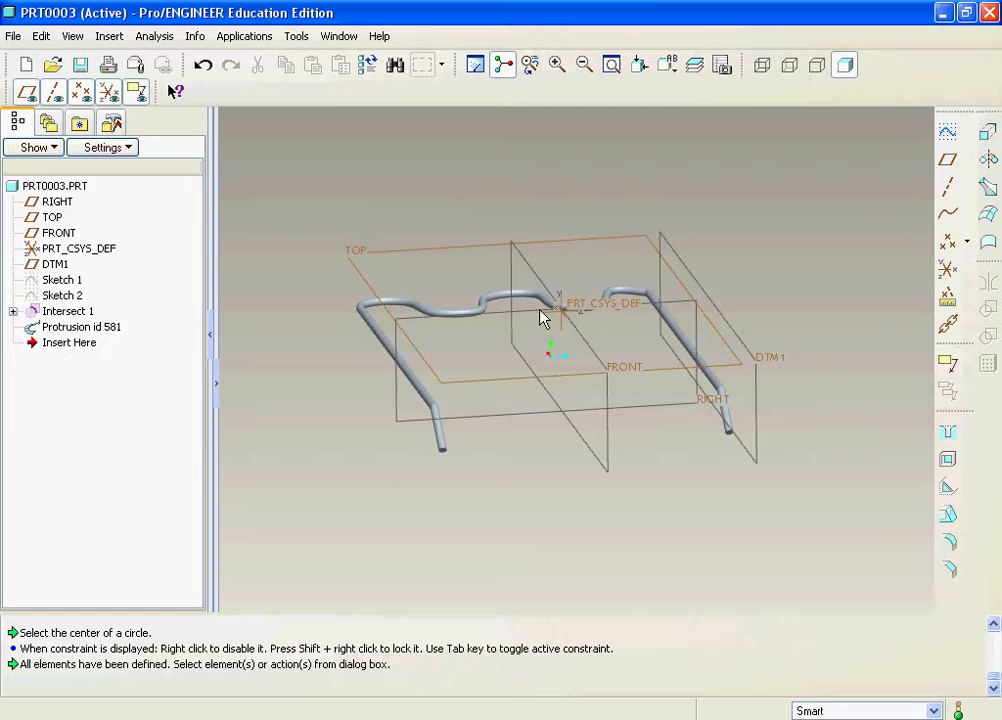
- Delete Sketch 1 and Sketch 2 together with the intersection curve and sweep that depend on them
key(ctrl+d)
click(60, 280)
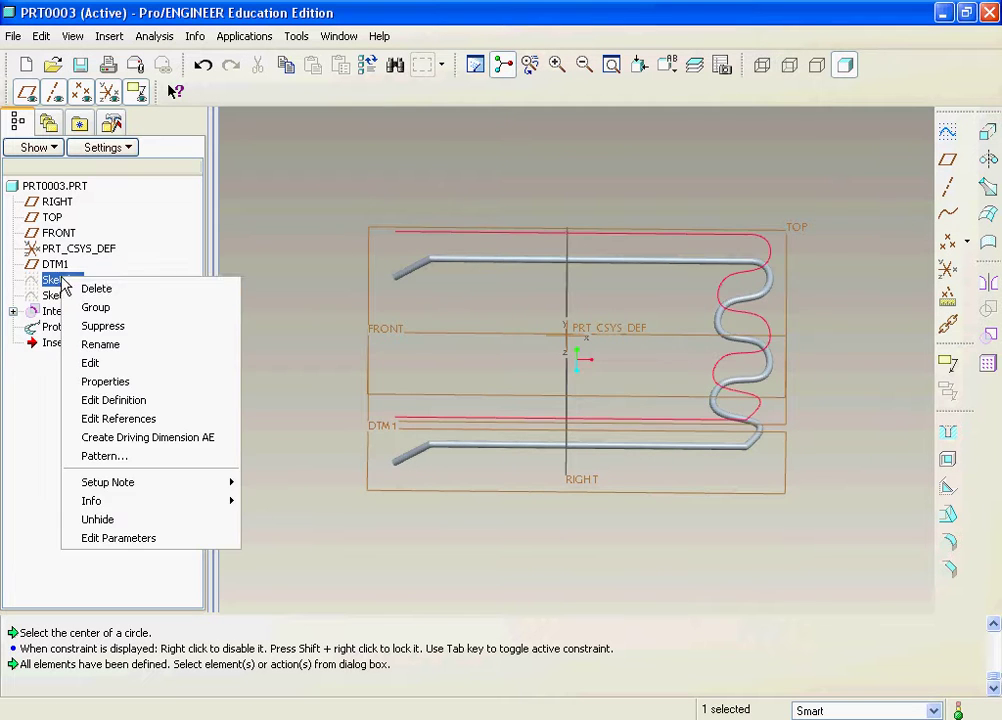
key(Delete)
click(410, 411)
click(80, 281)
right_click(83, 282)
click(123, 306)
right_click(85, 288)
click(128, 298)
click(445, 416)
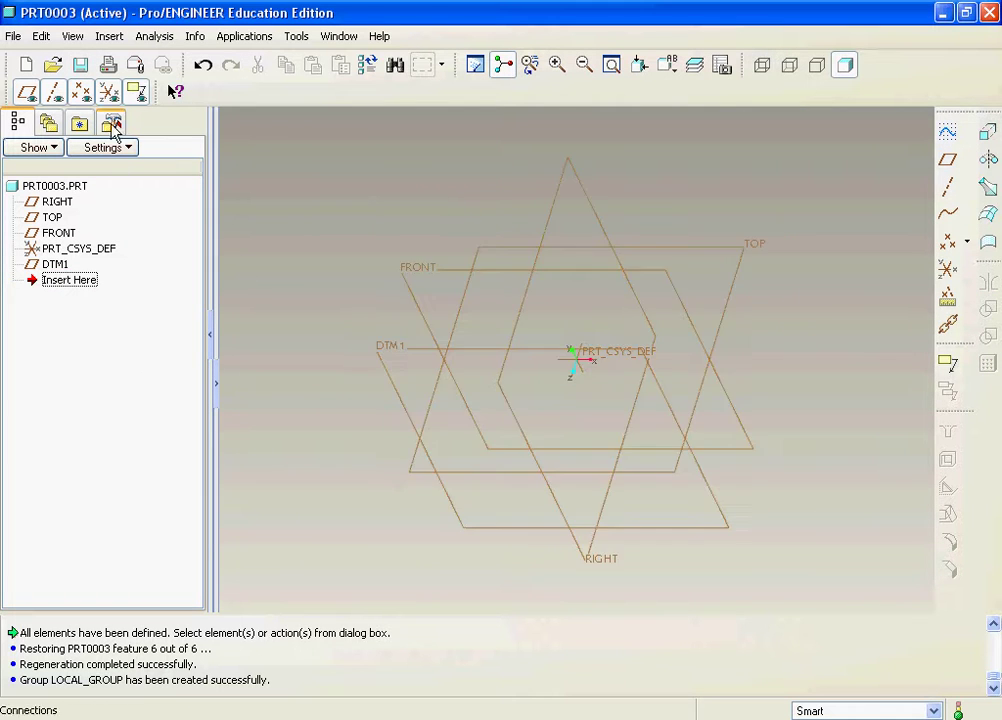
click(71, 38)
mouse_move(53, 42)
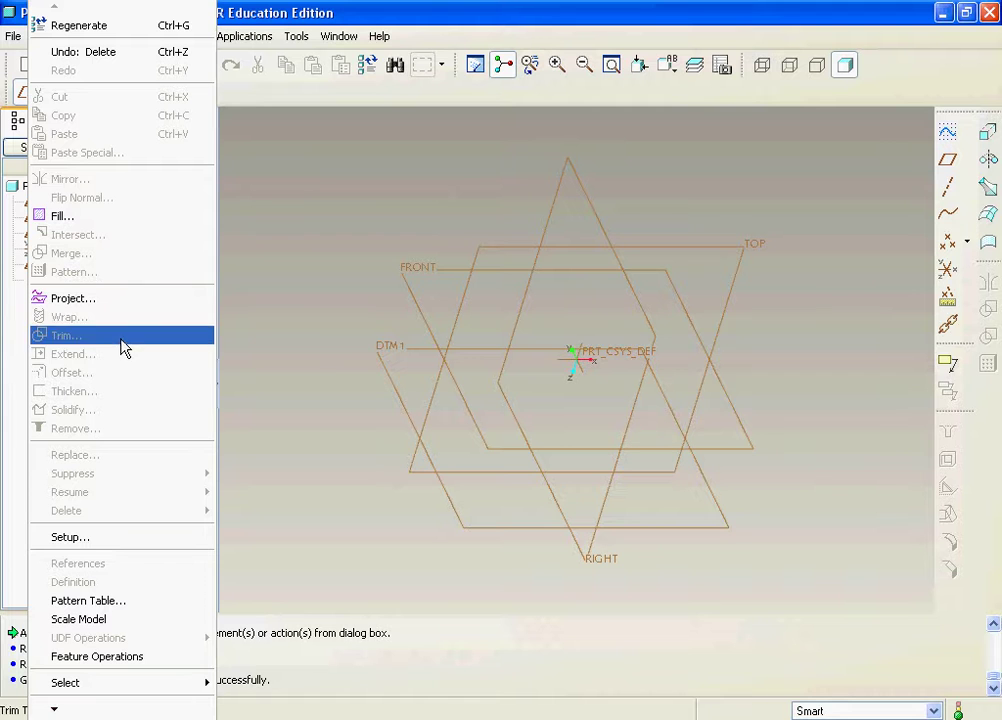
click(760, 265)
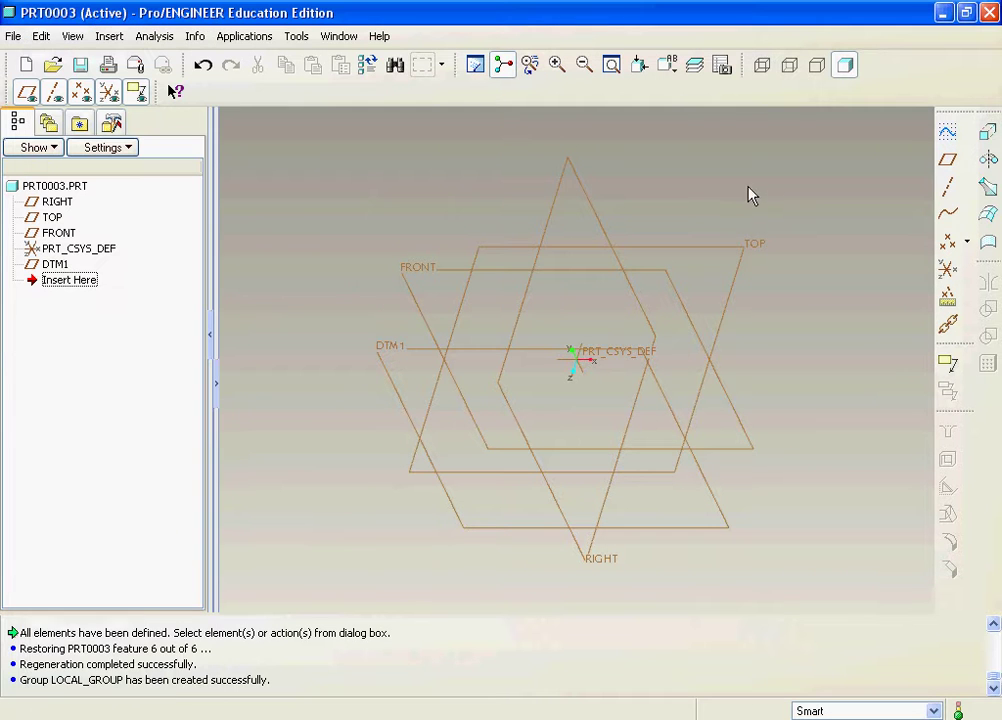
- Sketch a rectangle about 445 by 295 around the origin on the TOP plane and finish the sketch
click(948, 133)
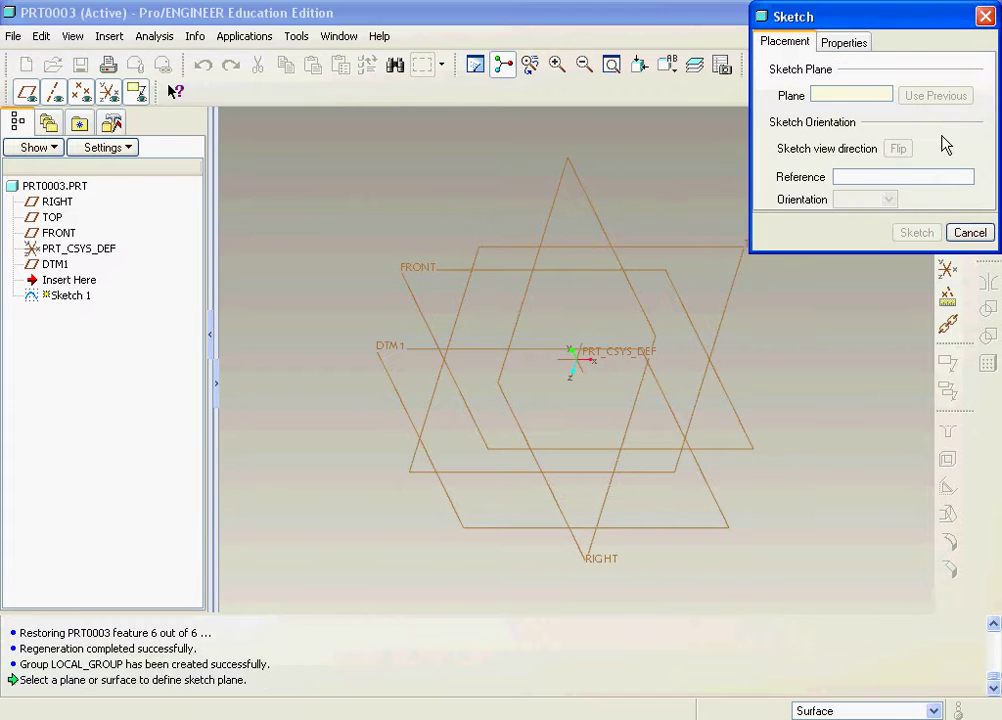
click(693, 259)
click(912, 236)
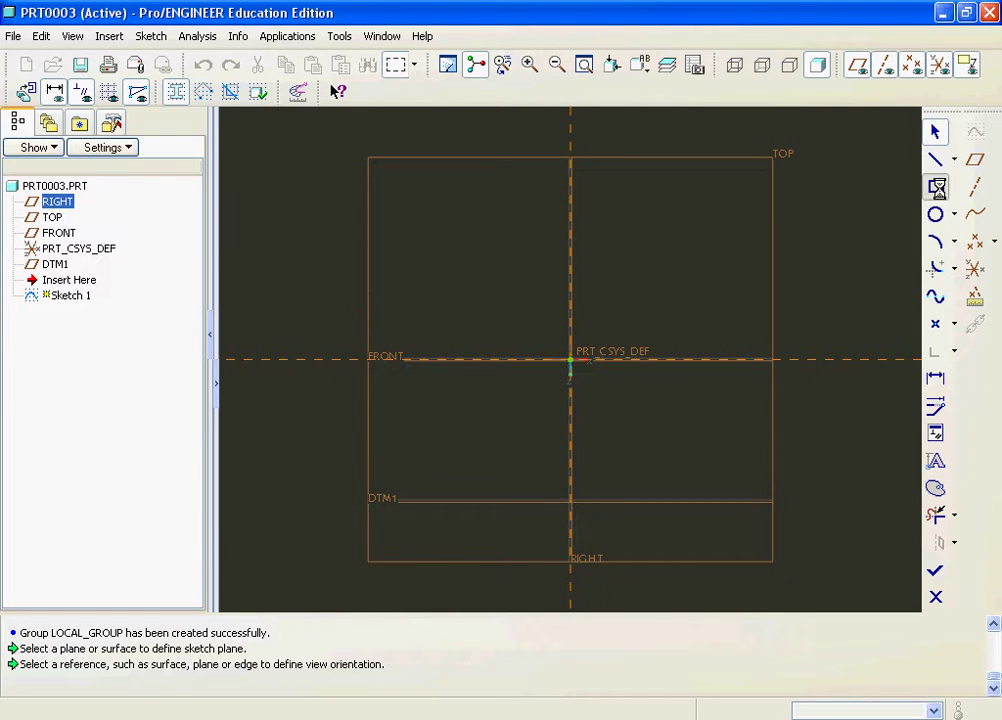
click(937, 188)
click(395, 229)
click(750, 465)
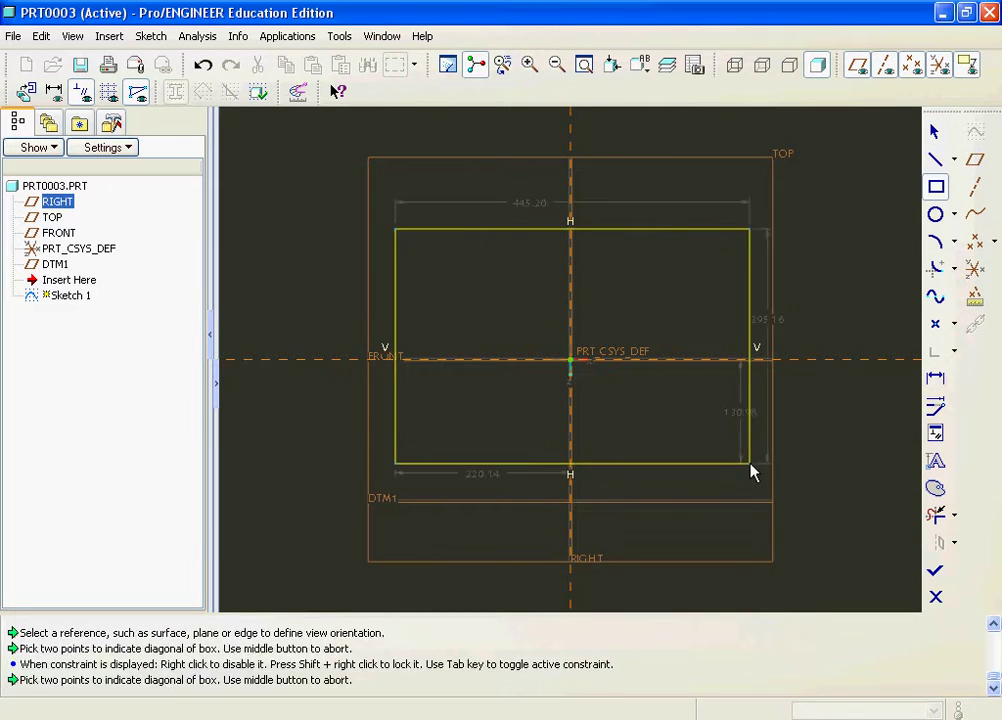
click(930, 566)
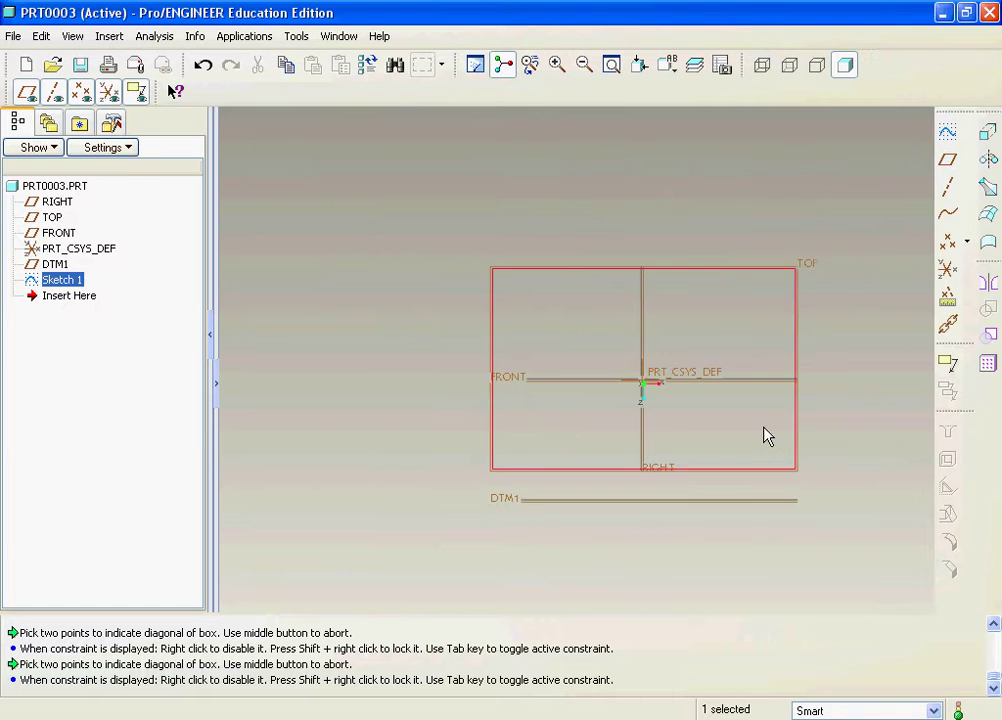
- Fill the rectangle sketch to create a flat surface
click(41, 36)
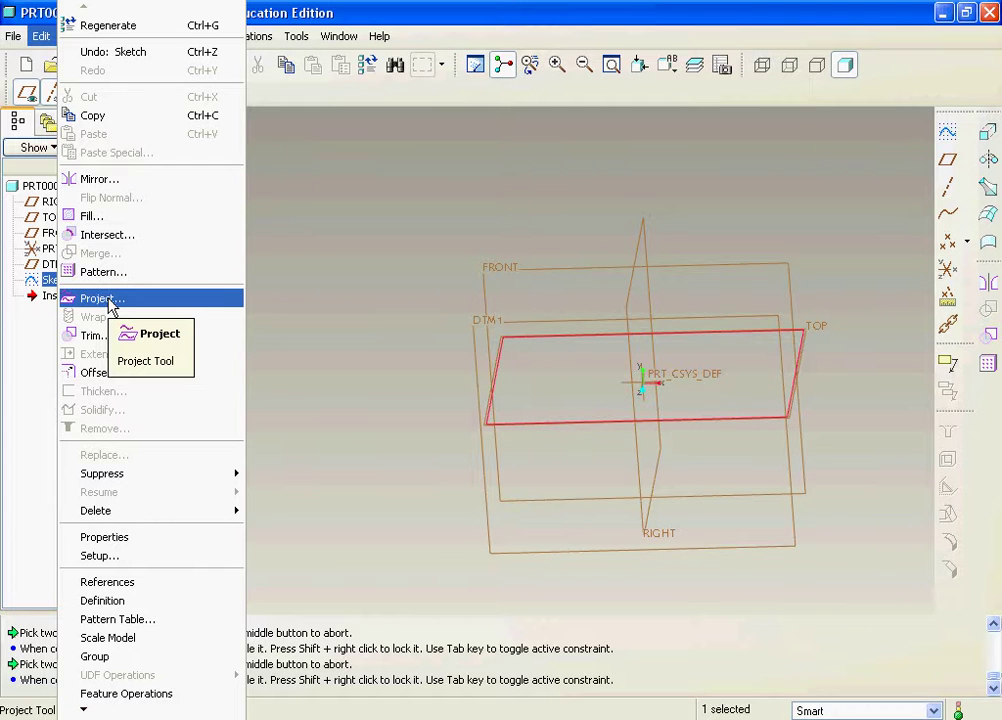
click(98, 216)
middle_drag(548, 303, 749, 280)
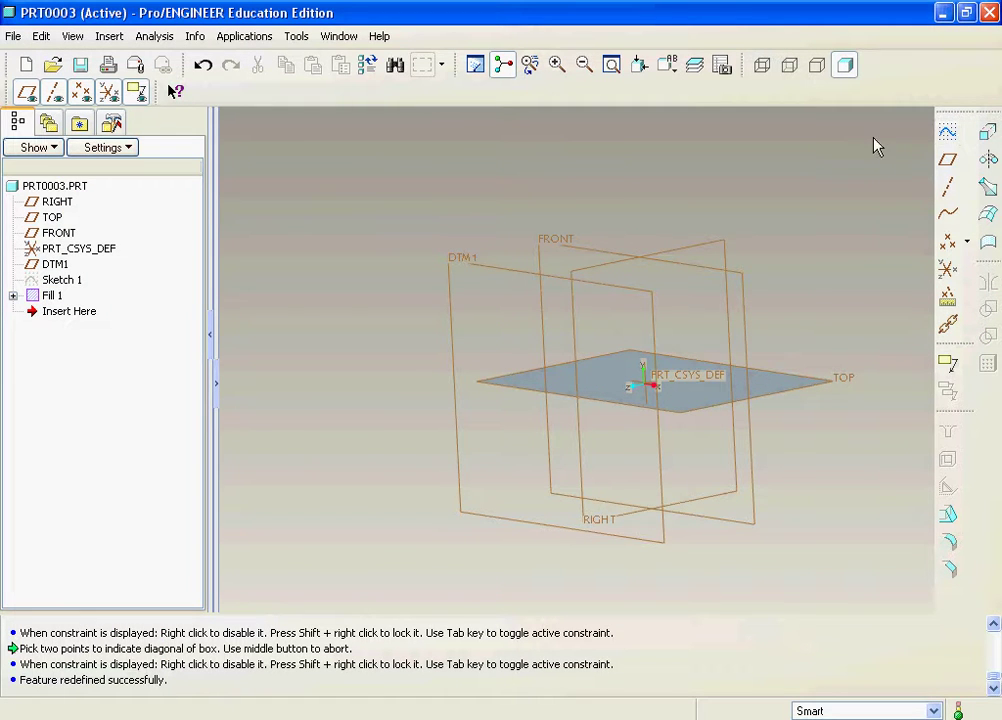
- Offset the filled surface upward by about 121 with the standard offset type and preview it
scroll(394, 347, down, 3)
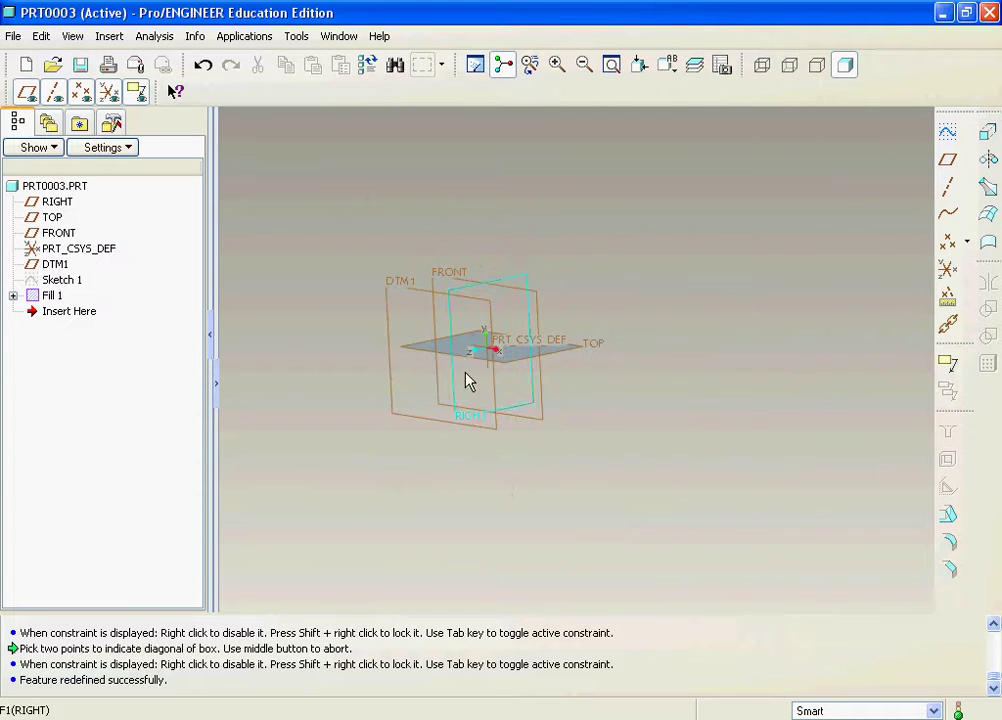
scroll(624, 391, up, 3)
middle_drag(437, 373, 425, 338)
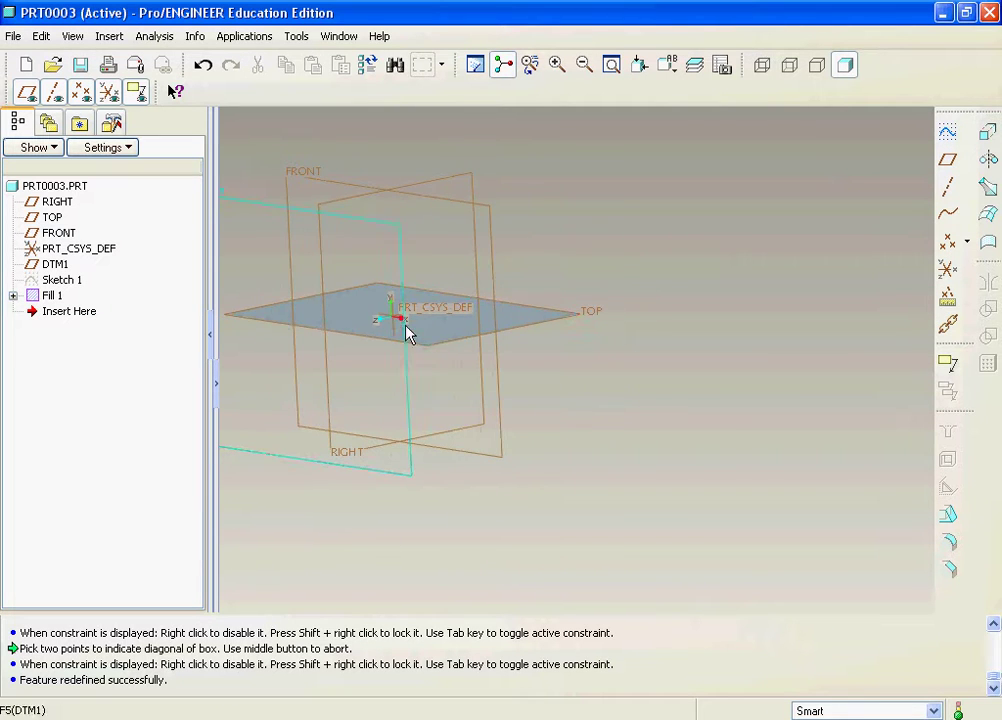
click(360, 312)
click(50, 37)
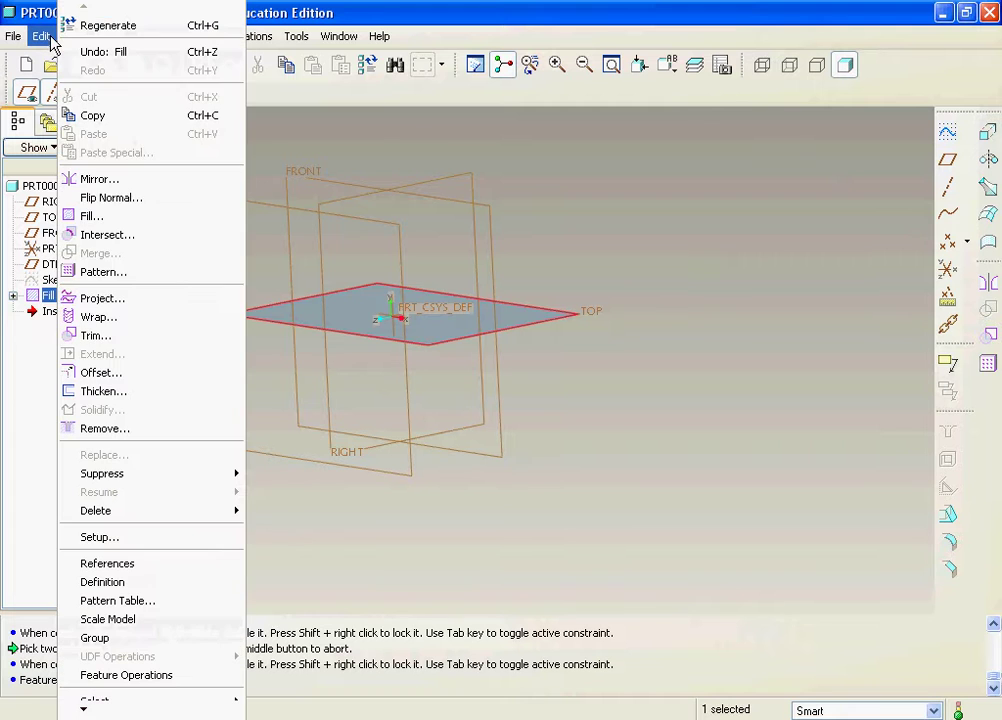
click(100, 372)
scroll(454, 423, down, 3)
scroll(416, 353, up, 4)
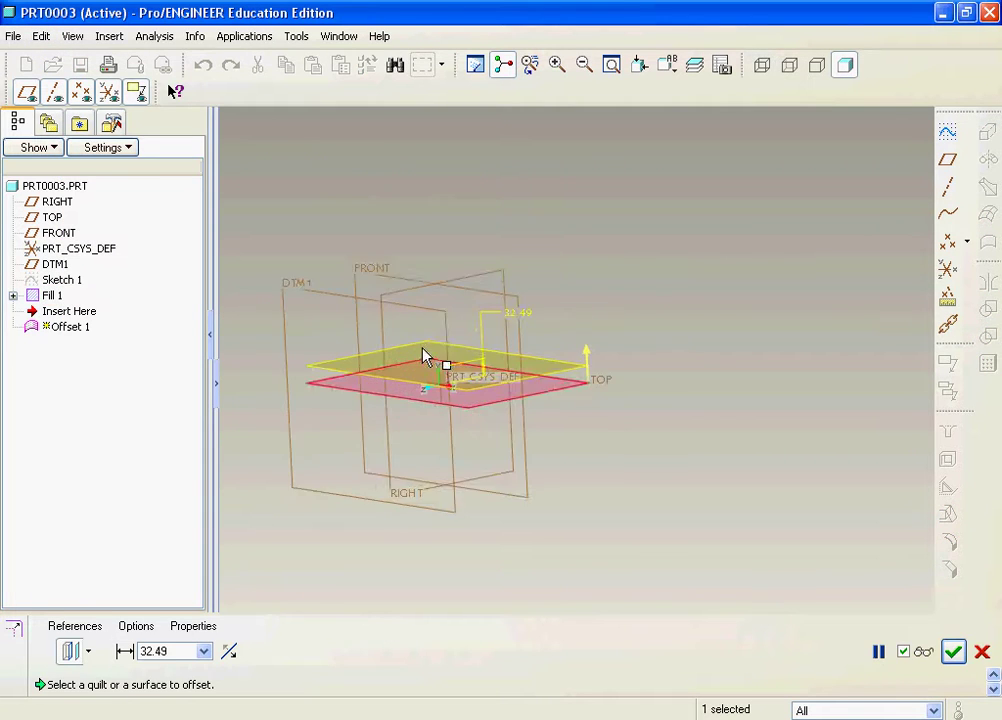
drag(449, 373, 448, 311)
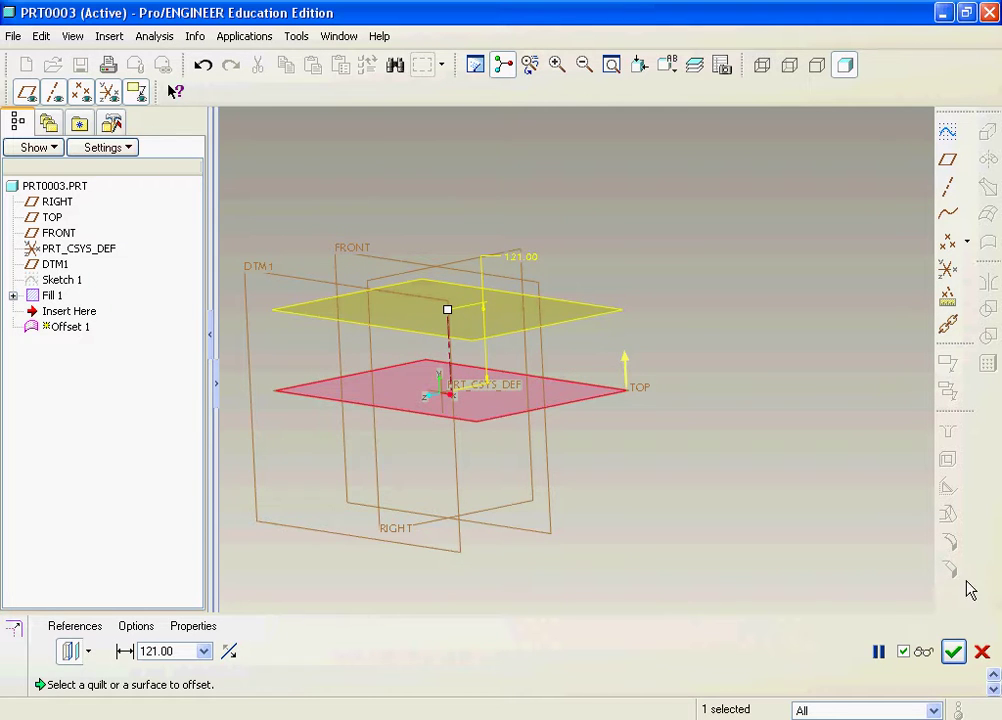
click(923, 650)
middle_drag(803, 561, 698, 418)
click(877, 652)
- Change the offset to the with-draft type and sketch a small rectangle around the origin on the filled surface as its region
click(88, 651)
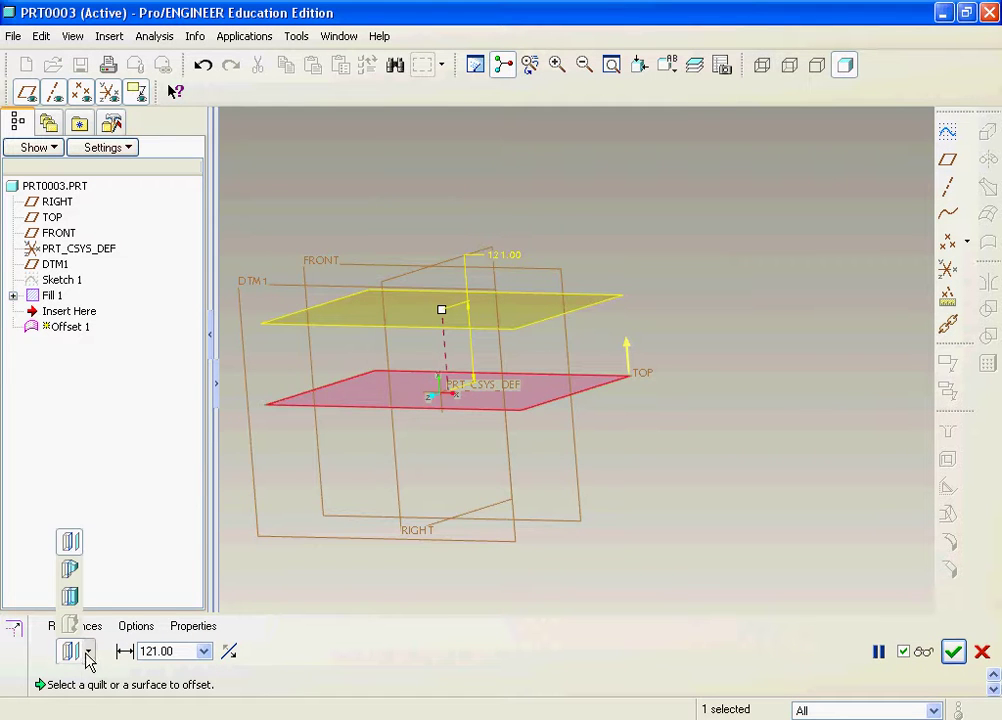
click(71, 571)
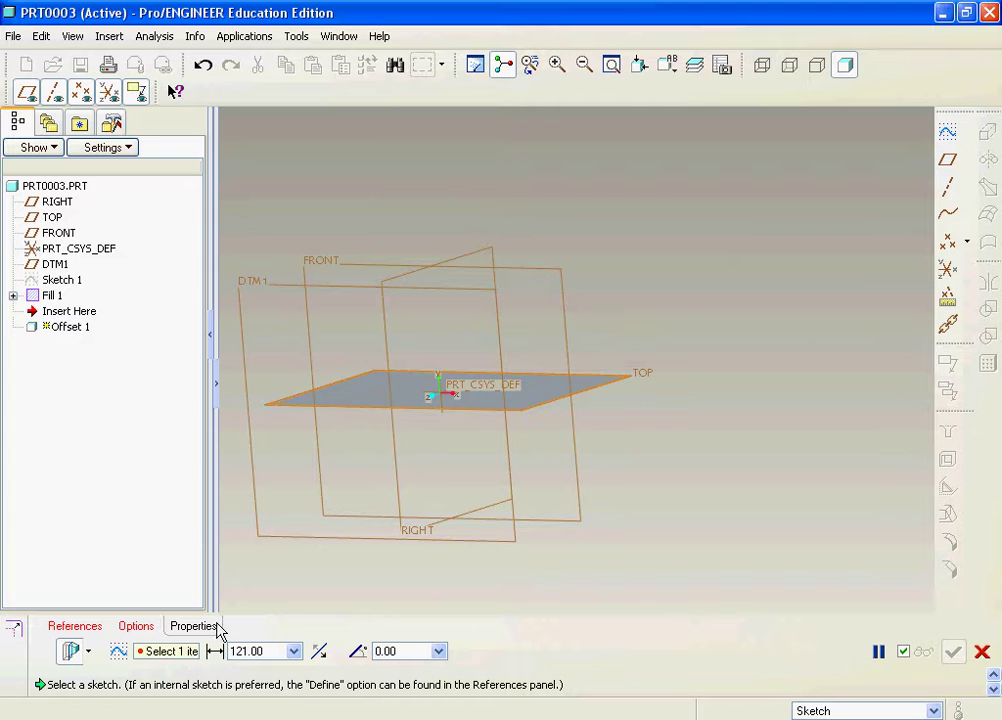
click(944, 134)
click(456, 389)
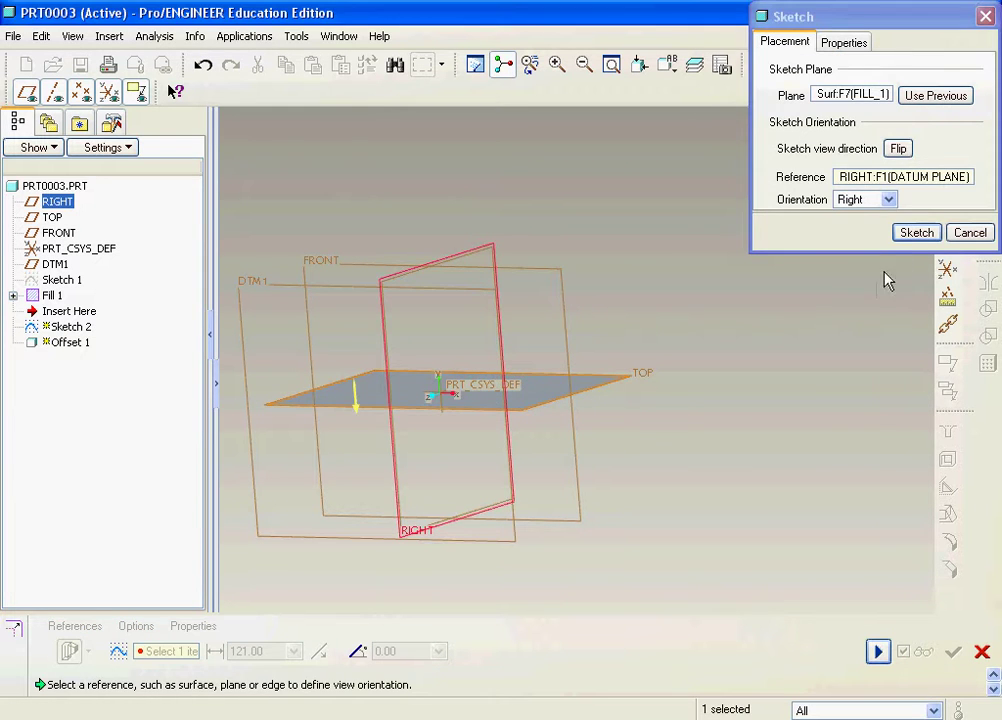
click(917, 232)
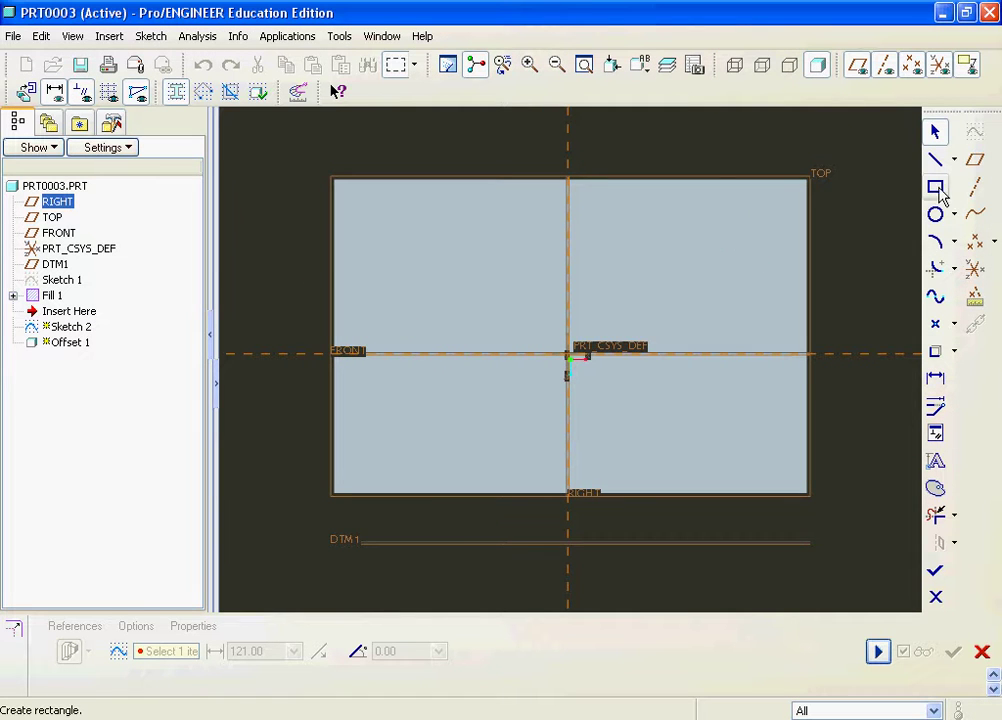
click(935, 187)
click(476, 378)
click(628, 293)
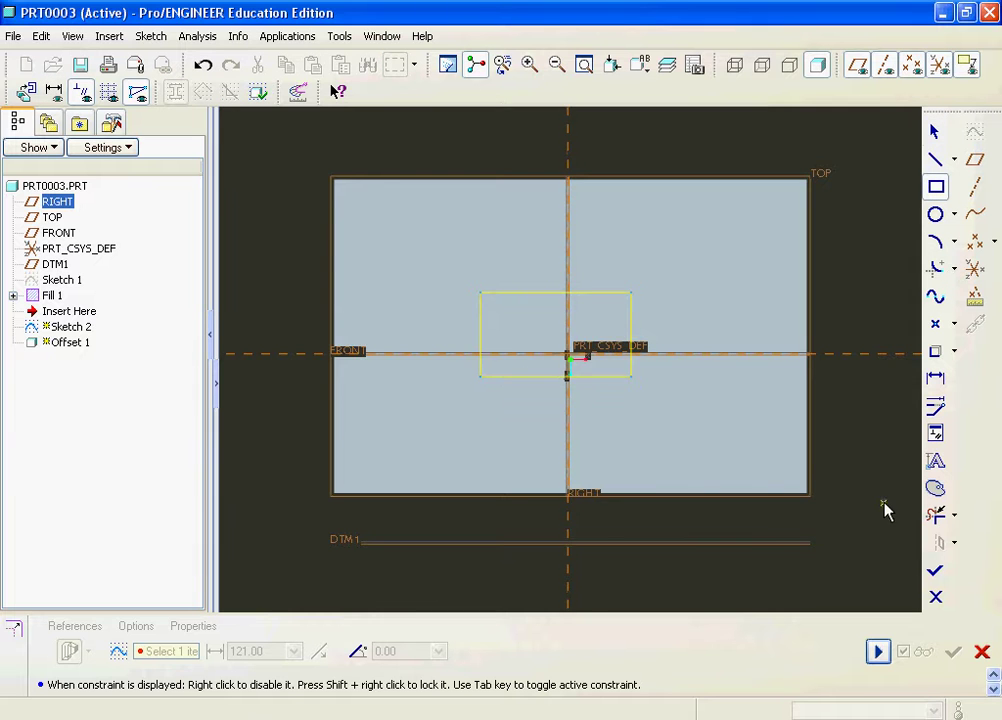
click(935, 570)
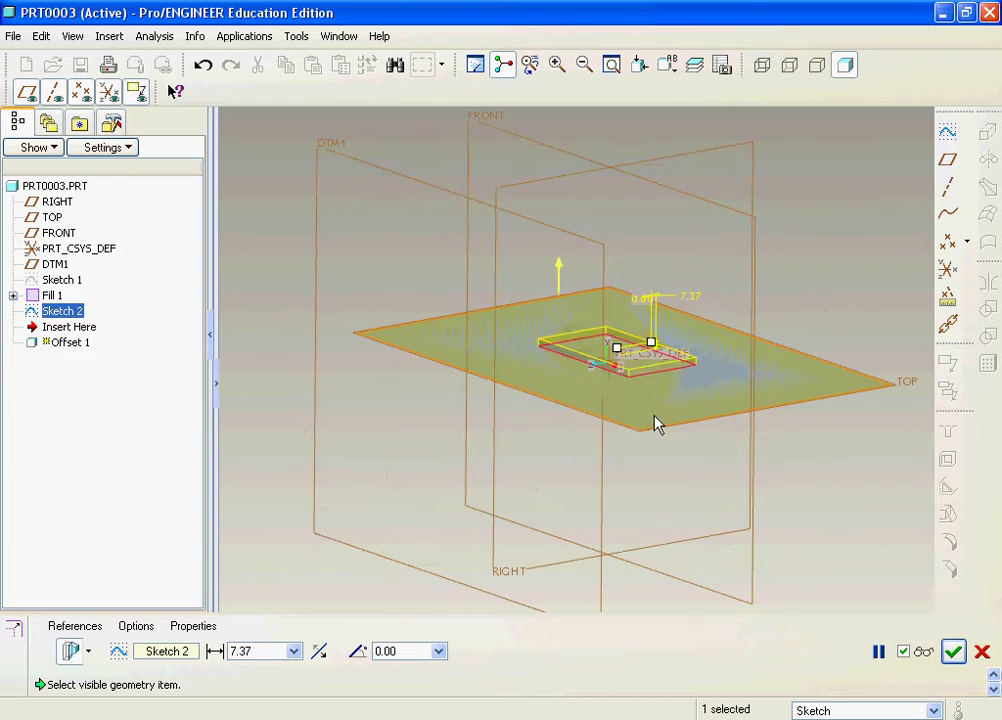
- Set the drafted offset's height to about 41 and its draft angle to 10 degrees
scroll(633, 353, up, 3)
drag(617, 357, 617, 302)
scroll(617, 302, down, 3)
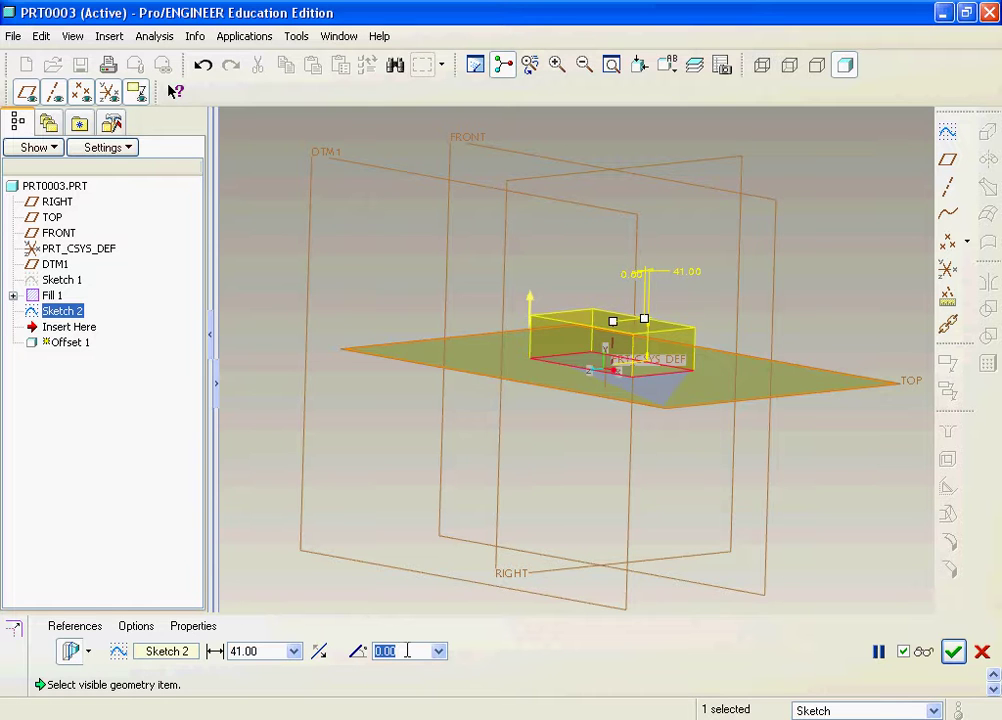
text(1)
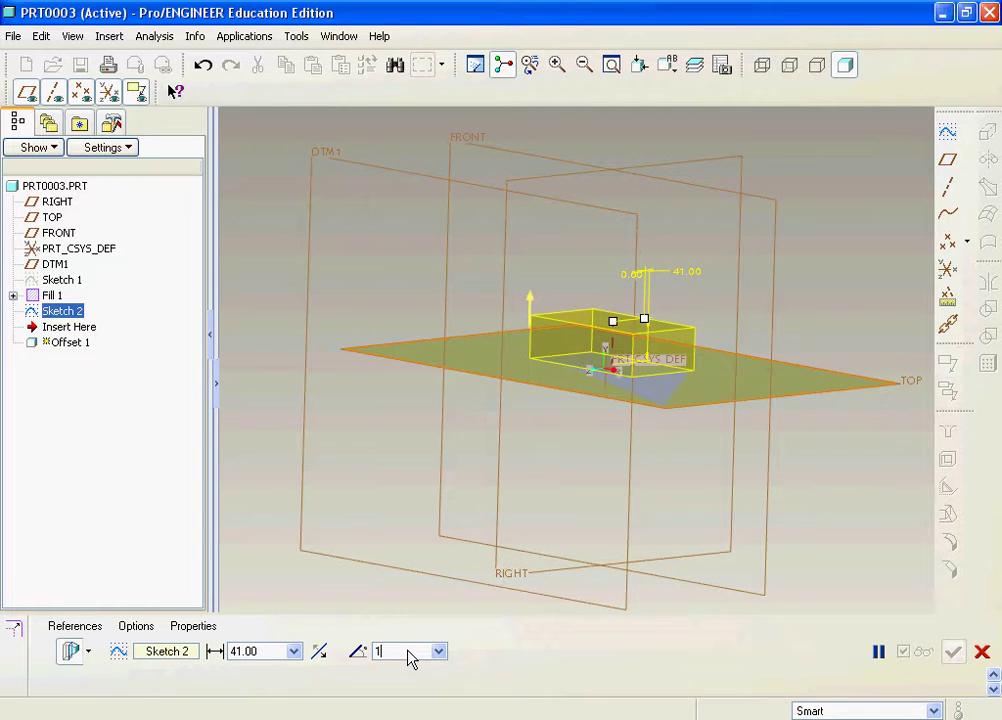
text(0)
key(Return)
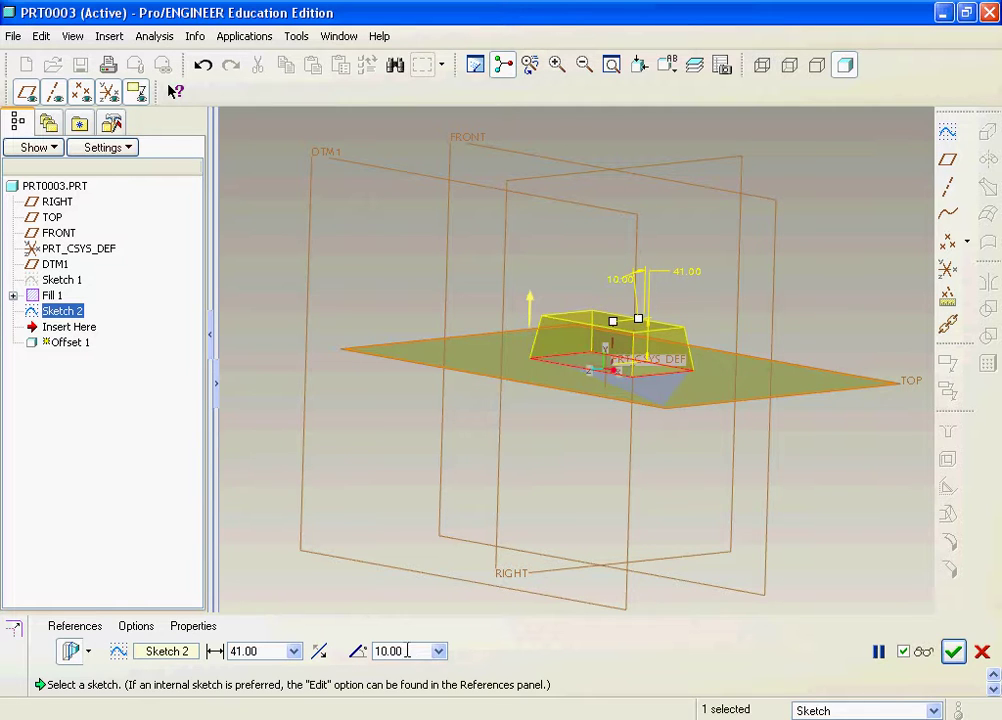
- Preview the drafted offset and examine its raised region and sloped walls from above and below
click(930, 643)
middle_drag(778, 528, 644, 340)
scroll(668, 388, up, 3)
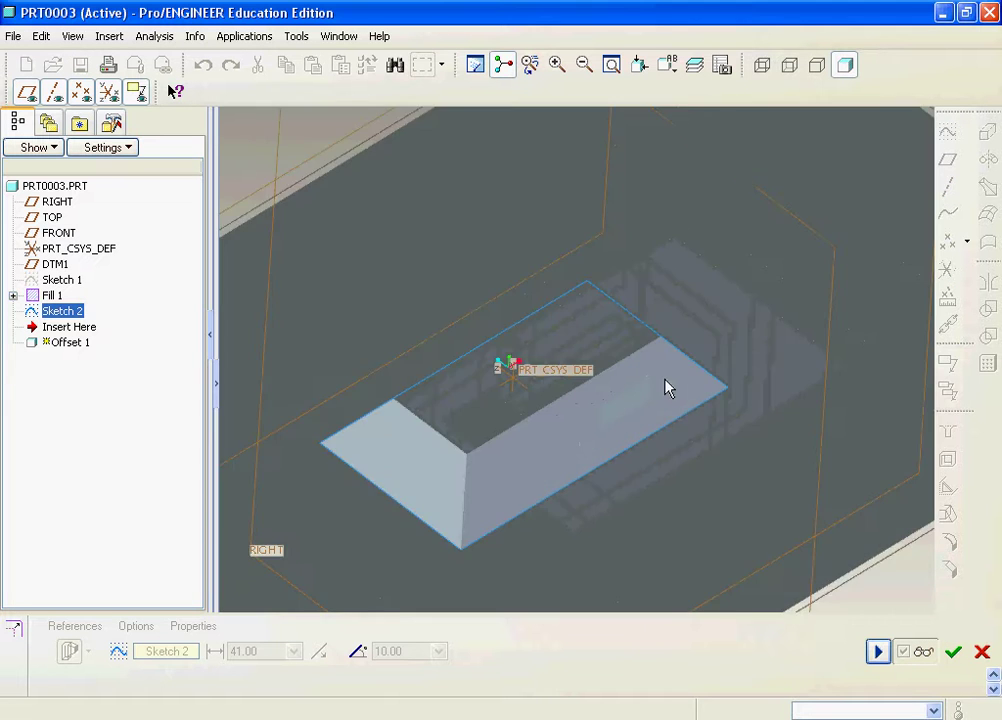
scroll(668, 388, up, 2)
scroll(540, 382, down, 4)
mouse_move(533, 387)
middle_down()
mouse_move(528, 416)
mouse_move(542, 448)
mouse_move(580, 455)
middle_up()
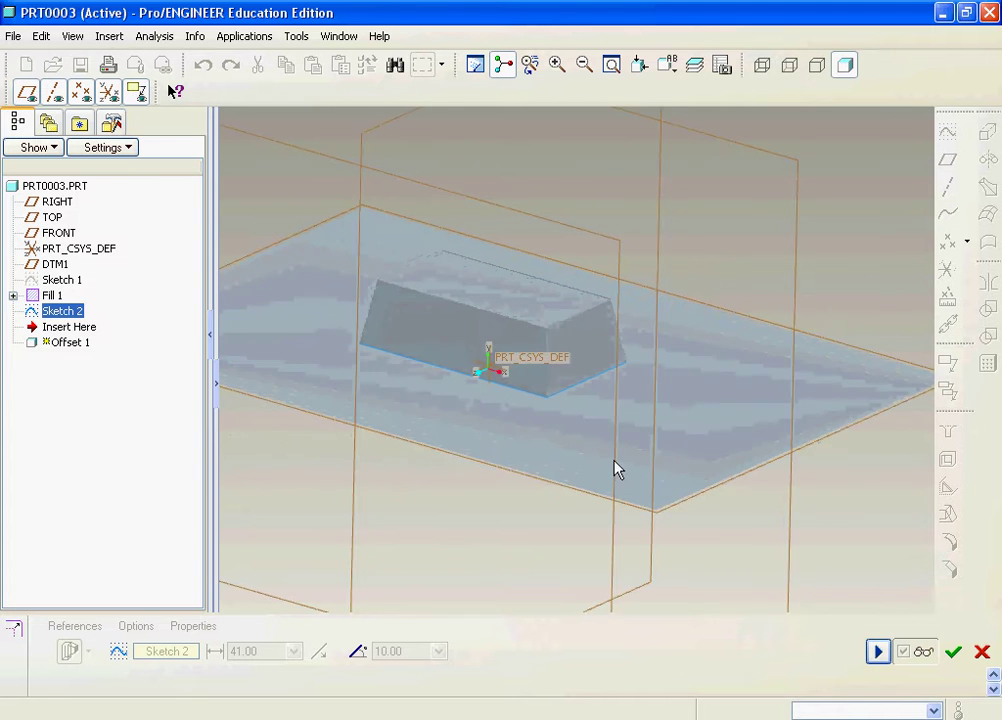
click(878, 652)
middle_drag(691, 532, 708, 553)
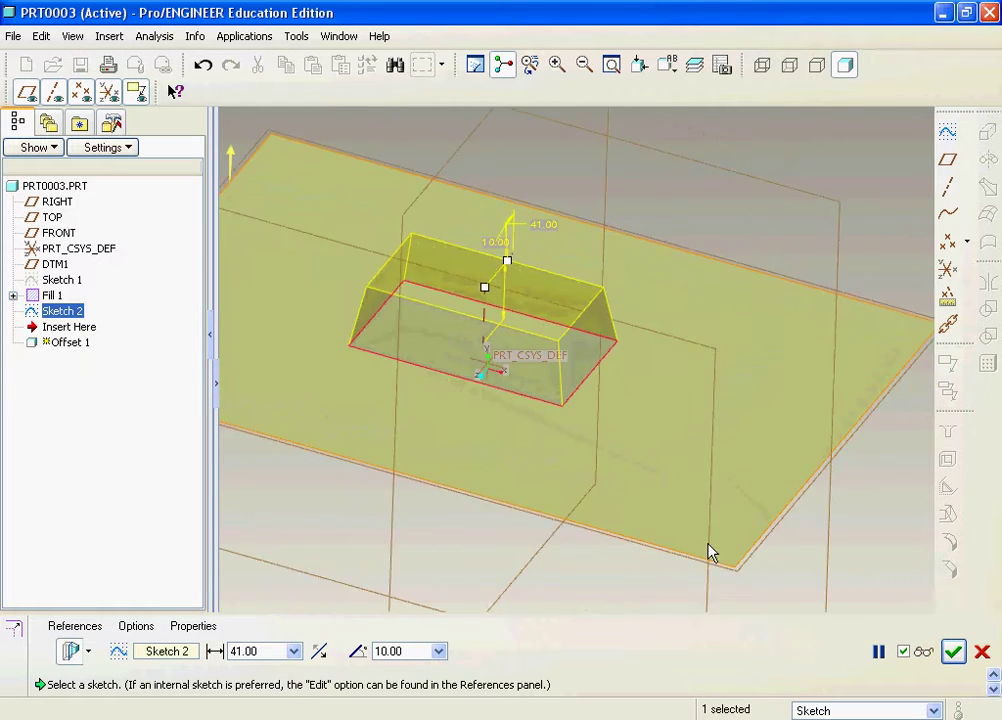
- Try the expand offset type on the sketched rectangular region, and cancel the offset feature
click(88, 651)
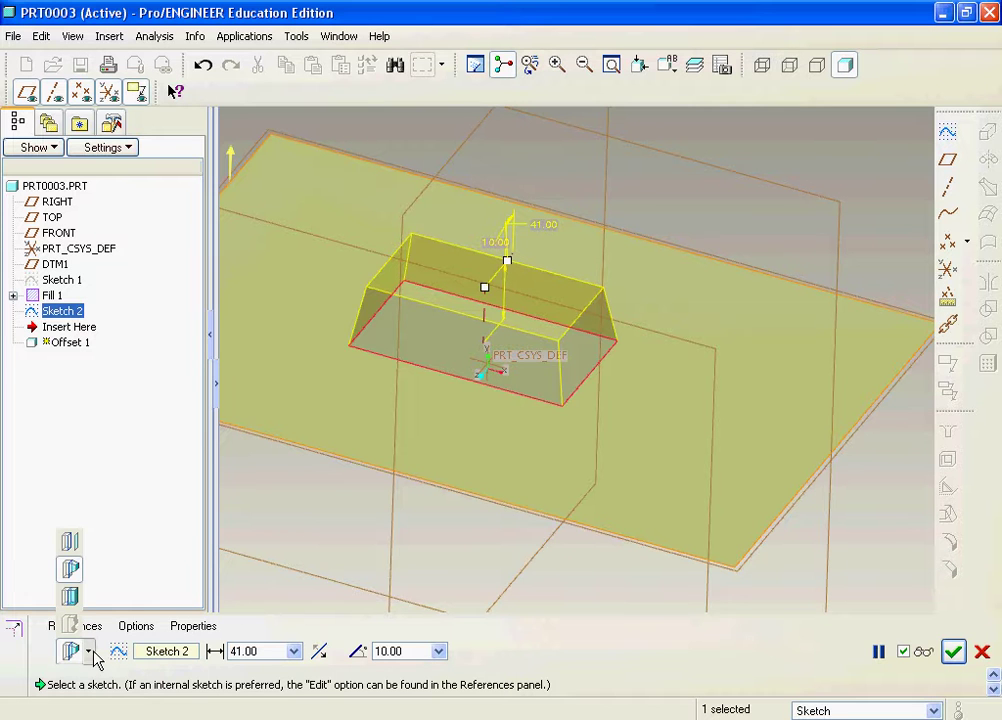
click(70, 597)
key(ctrl+d)
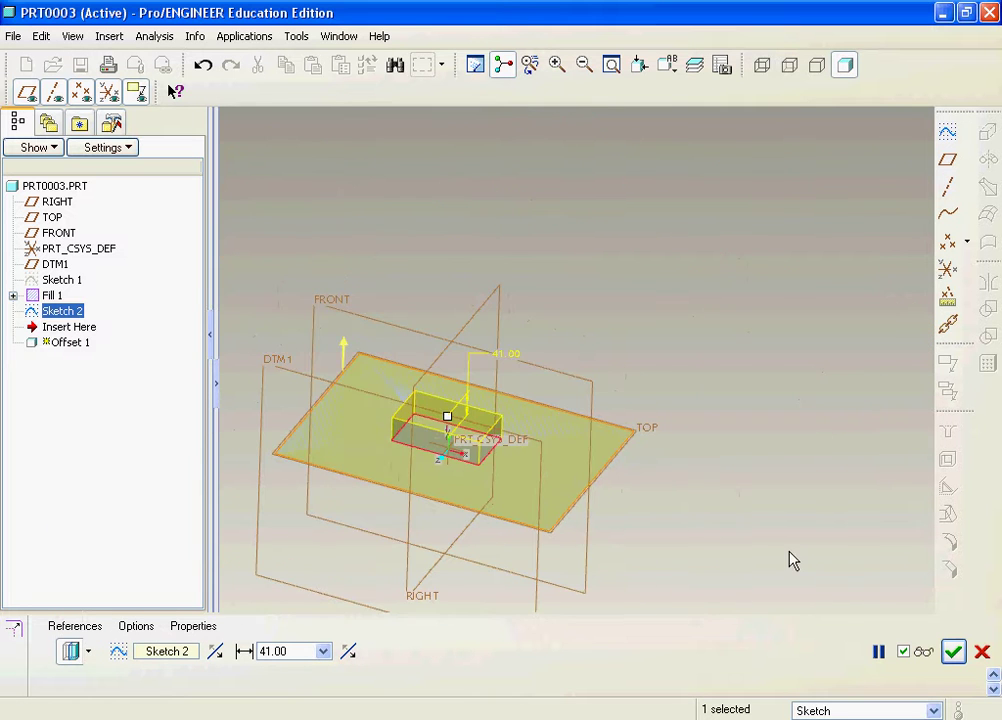
click(983, 652)
- Delete the fill surface and the small rectangle sketch, Sketch 2
click(467, 412)
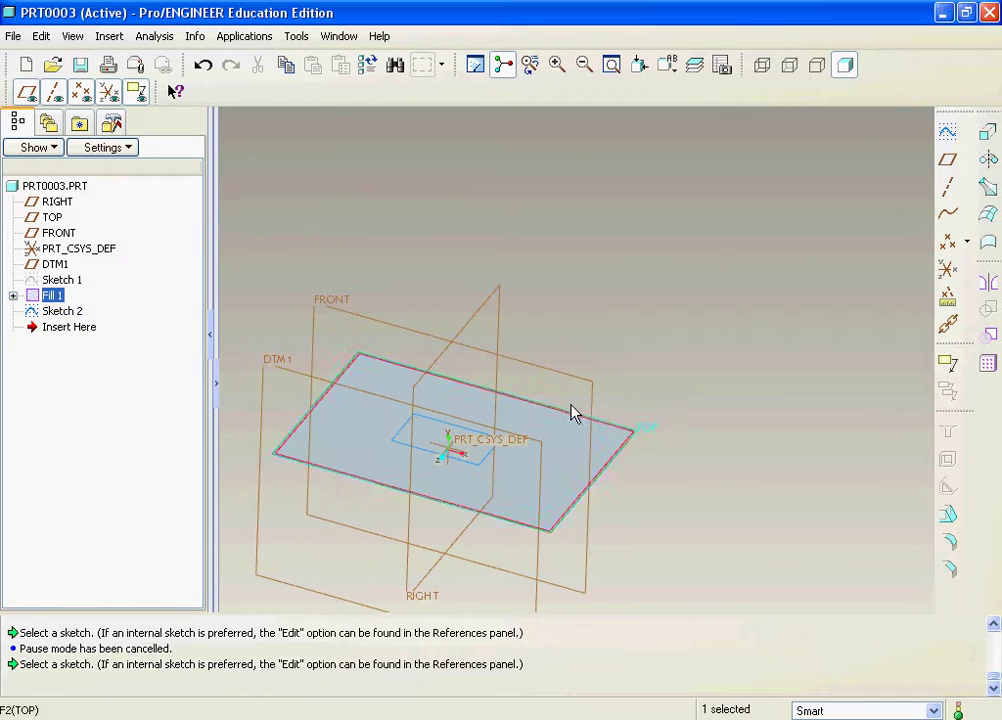
right_click(60, 312)
key(Escape)
right_click(55, 297)
key(Escape)
right_click(58, 300)
click(74, 311)
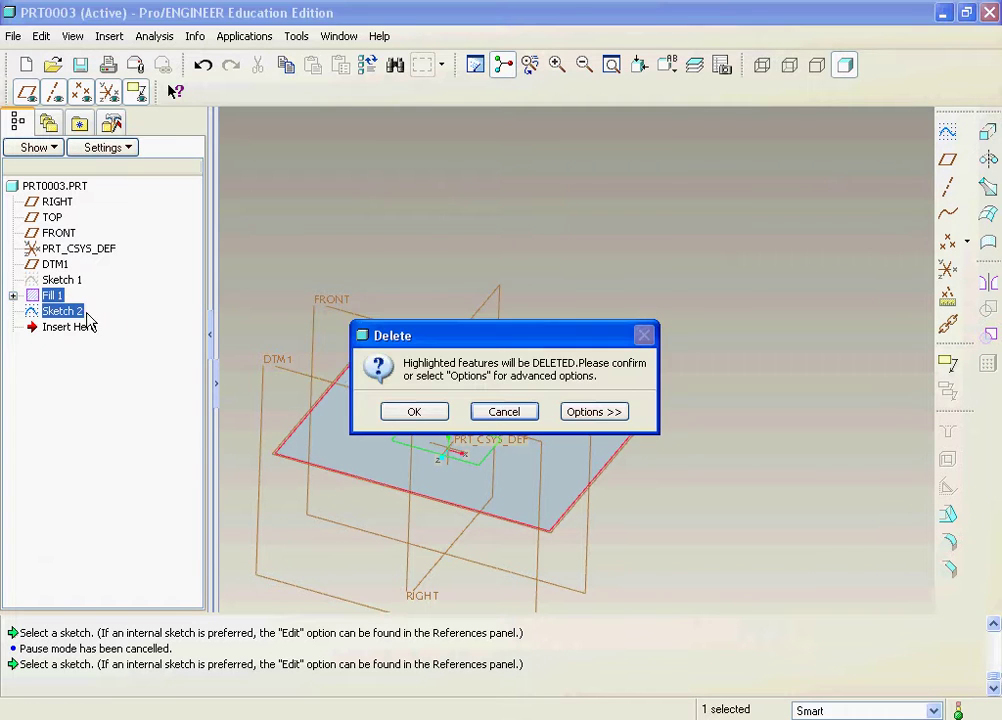
click(408, 412)
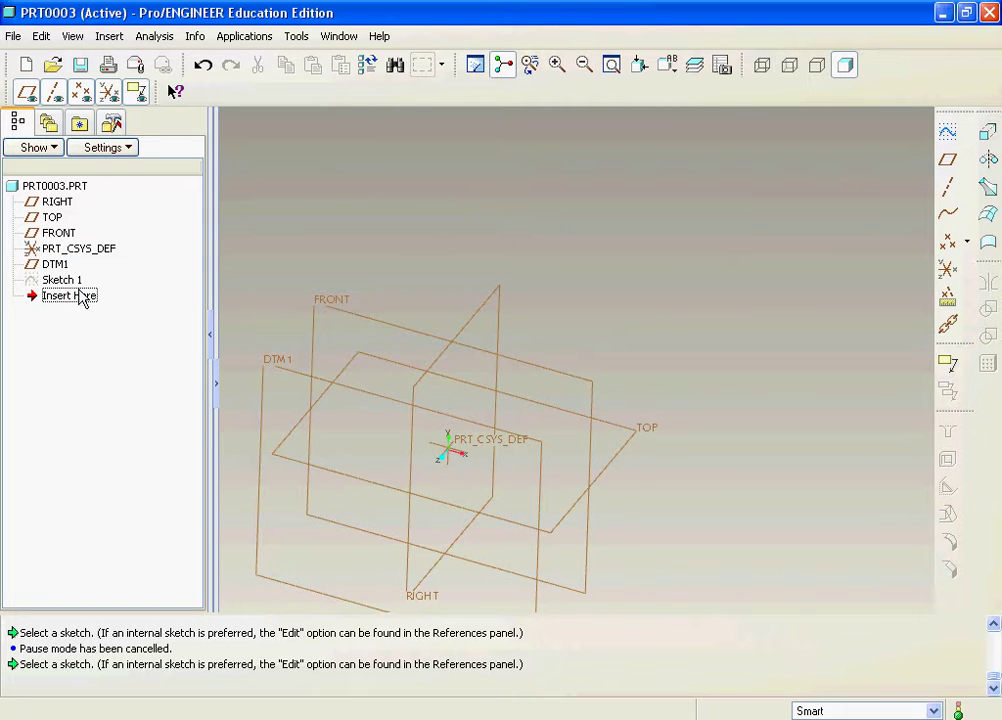
- Extrude the rectangular Sketch 1 into a solid block with a depth of 86
click(62, 280)
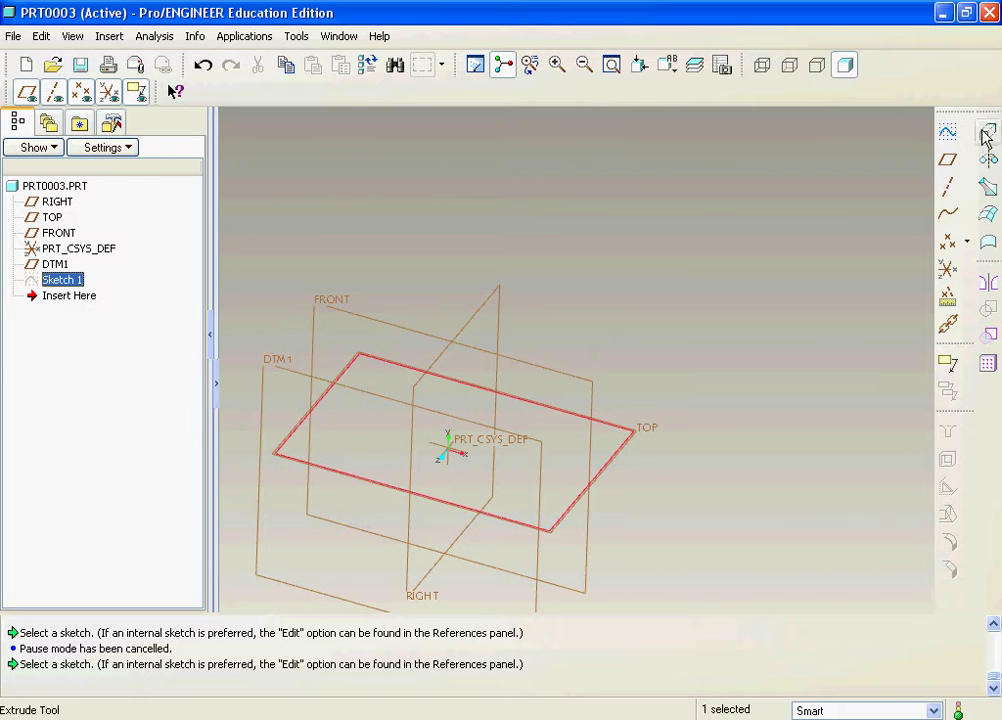
click(988, 131)
drag(454, 375, 455, 400)
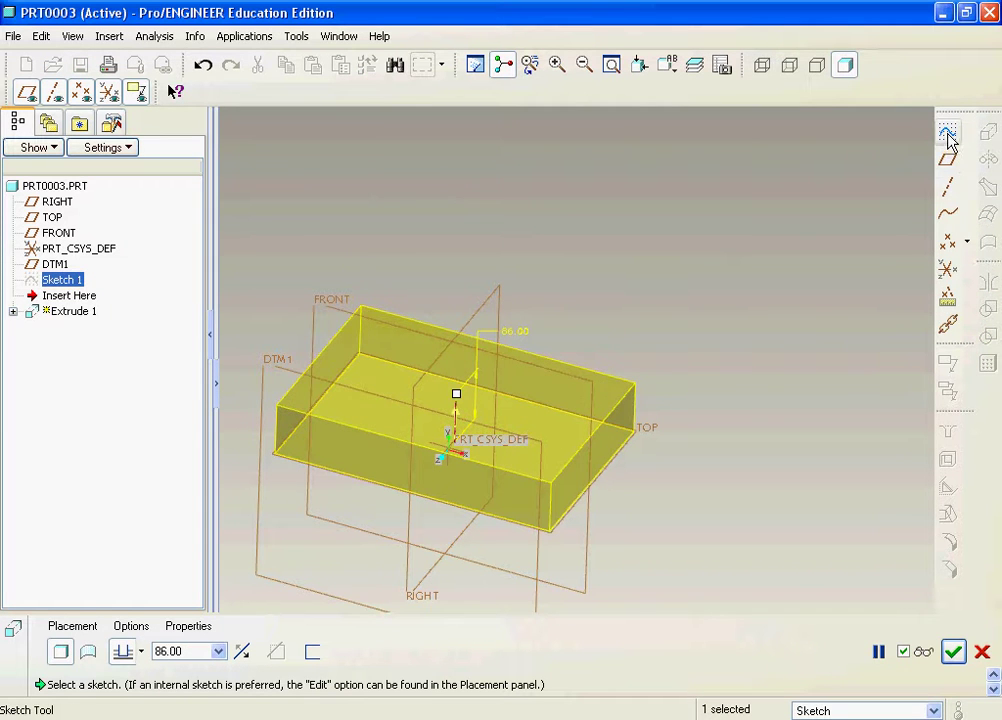
click(953, 652)
middle_drag(684, 392, 787, 320)
- Try an expand-type offset on the block's top face with a distance of 189
click(615, 315)
middle_drag(615, 315, 521, 295)
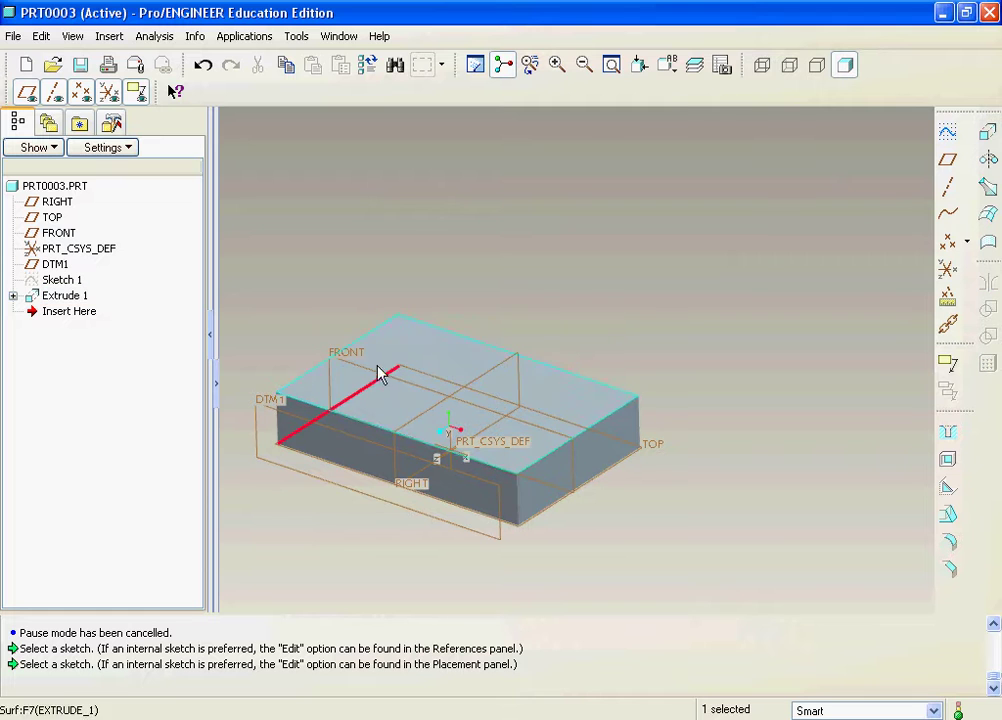
click(483, 358)
click(44, 40)
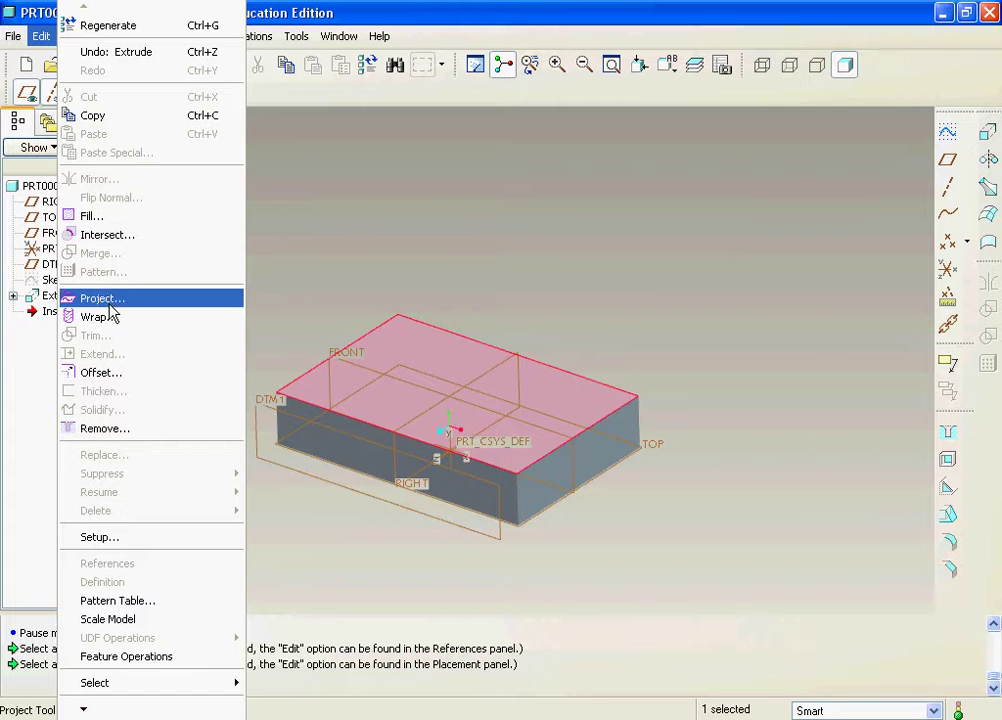
click(113, 372)
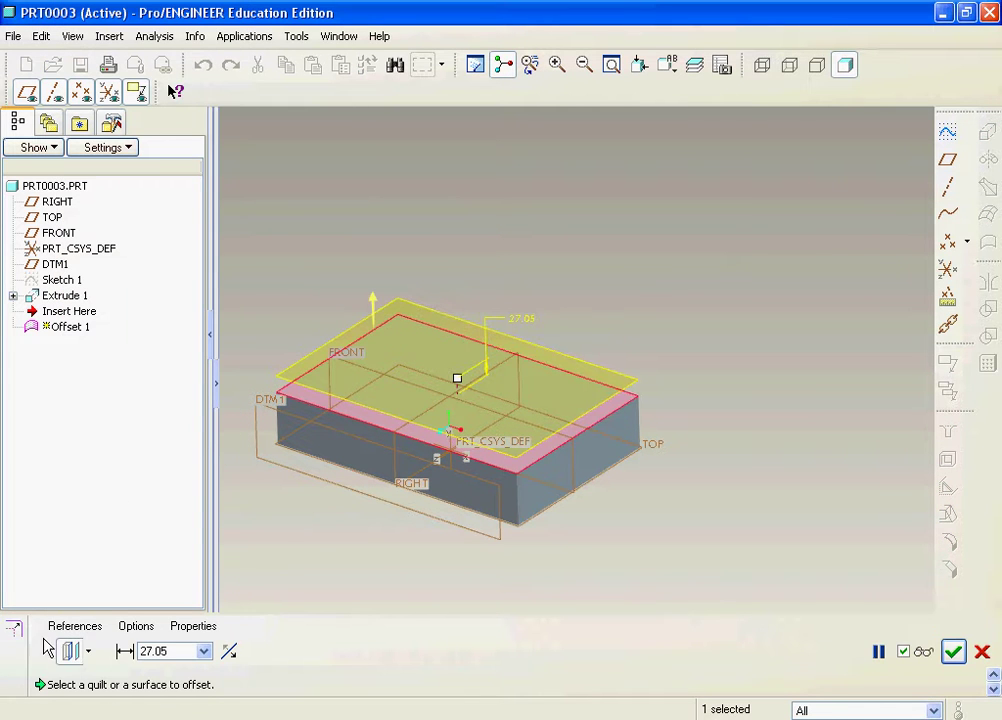
click(86, 652)
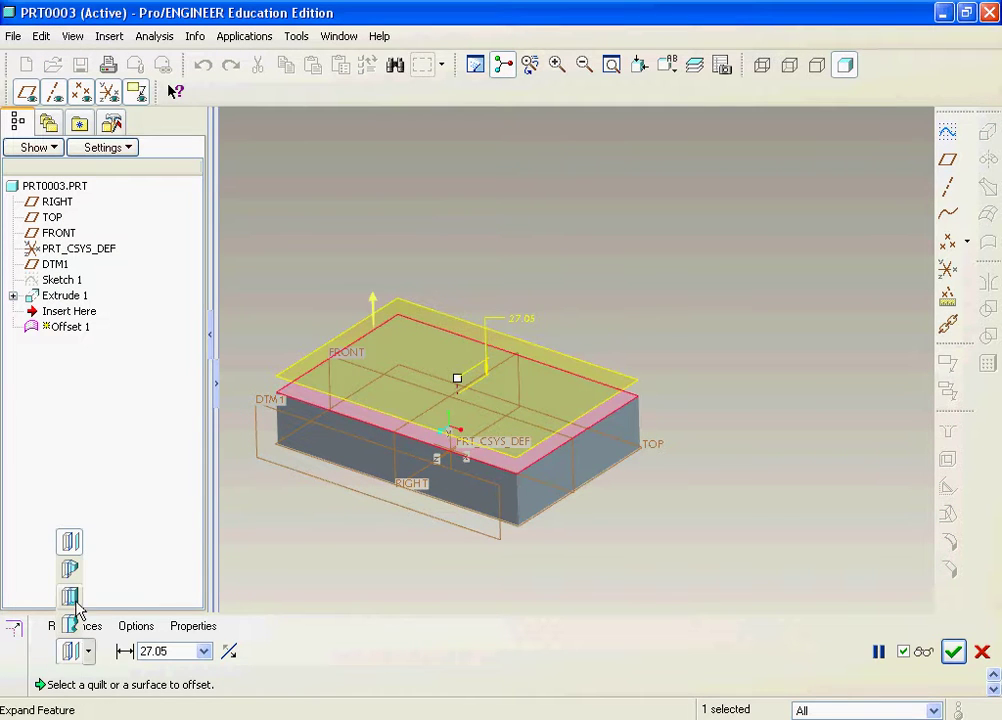
click(74, 603)
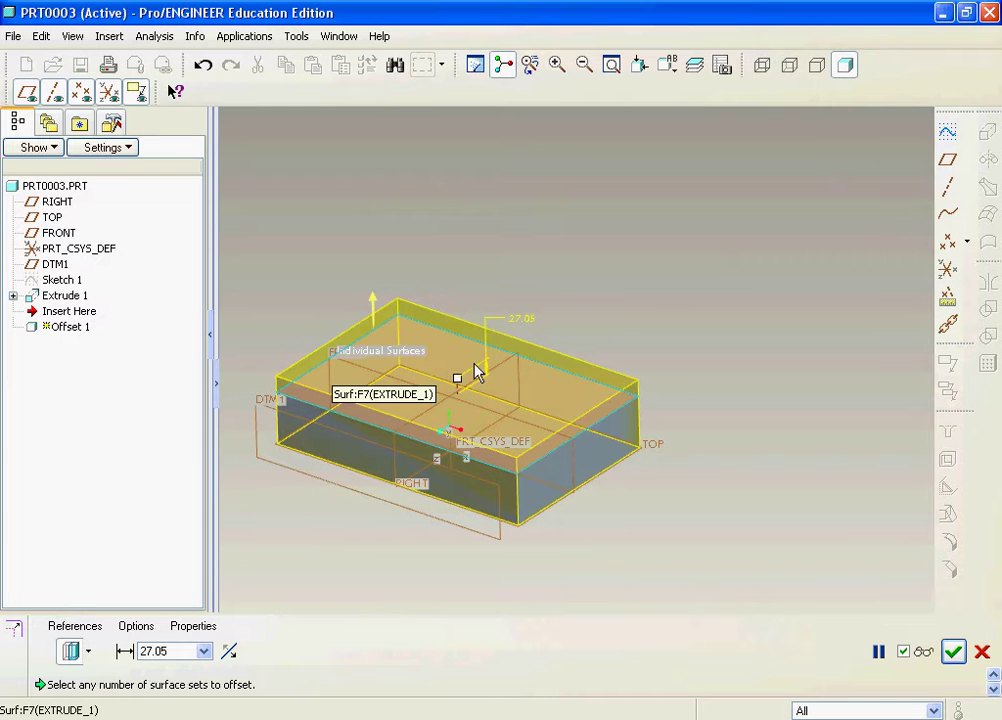
click(459, 428)
drag(457, 379, 457, 284)
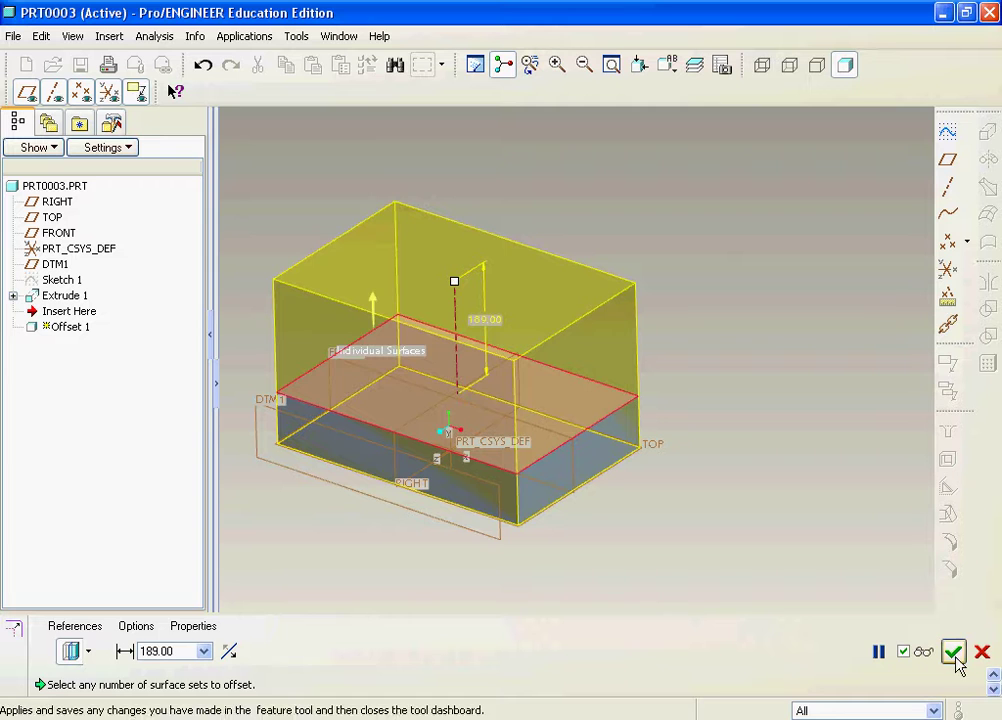
- Preview the expanded block from another angle, and cancel the offset feature
click(925, 652)
mouse_move(668, 422)
middle_down()
mouse_move(684, 389)
mouse_move(680, 405)
middle_up()
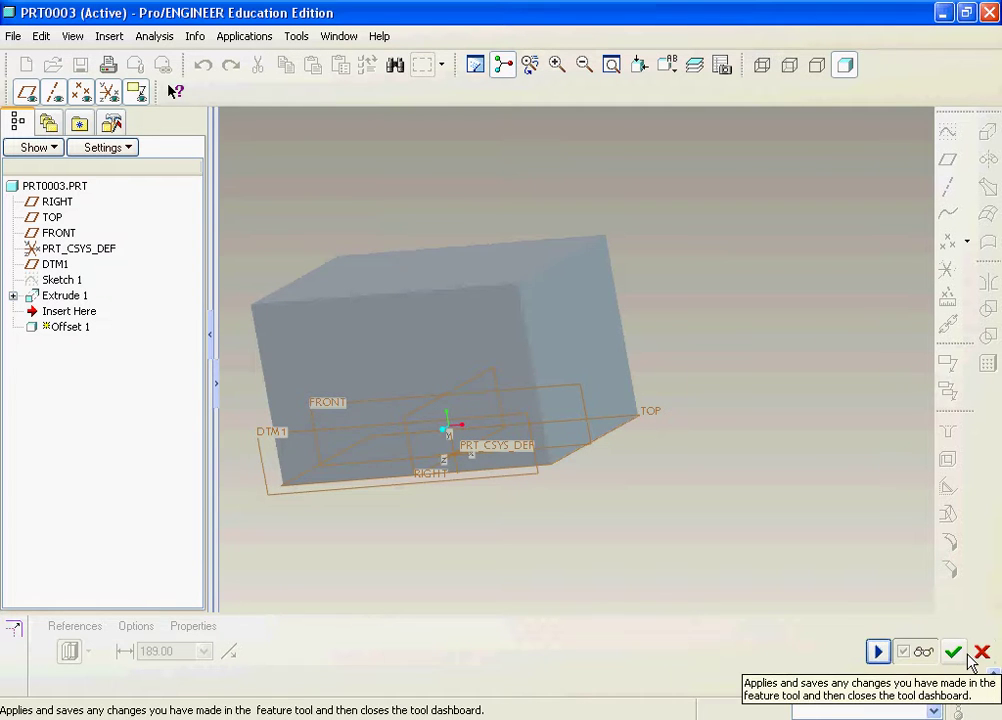
click(878, 651)
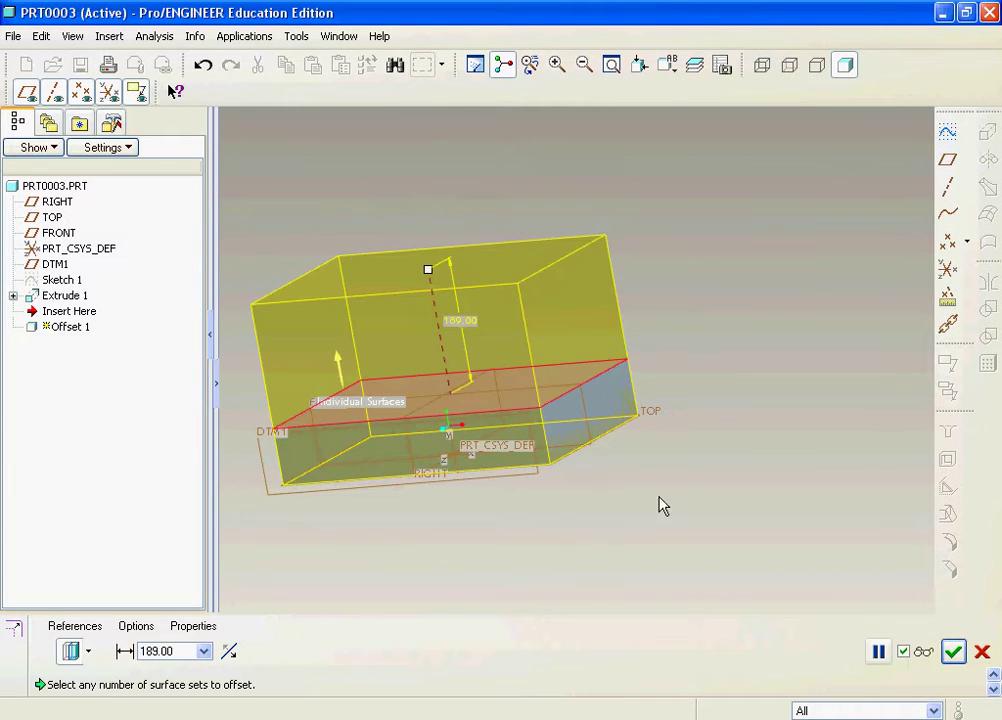
click(88, 651)
click(982, 652)
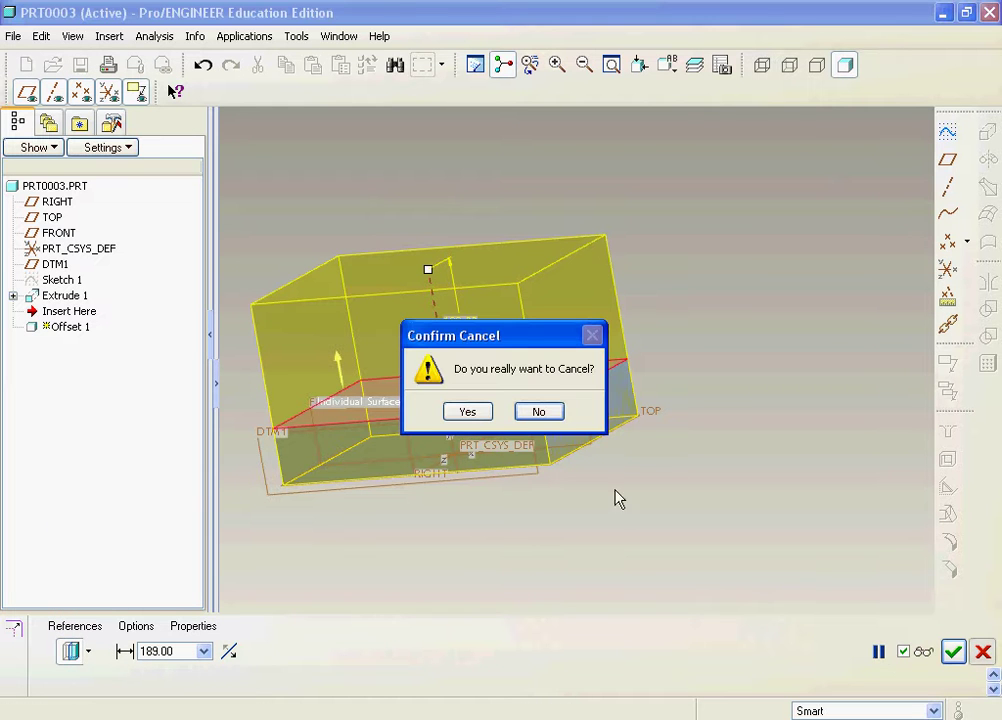
click(470, 414)
- On the block's front side face, sketch a wavy five-point spline above the block that extends past both of its ends
middle_drag(613, 470, 648, 546)
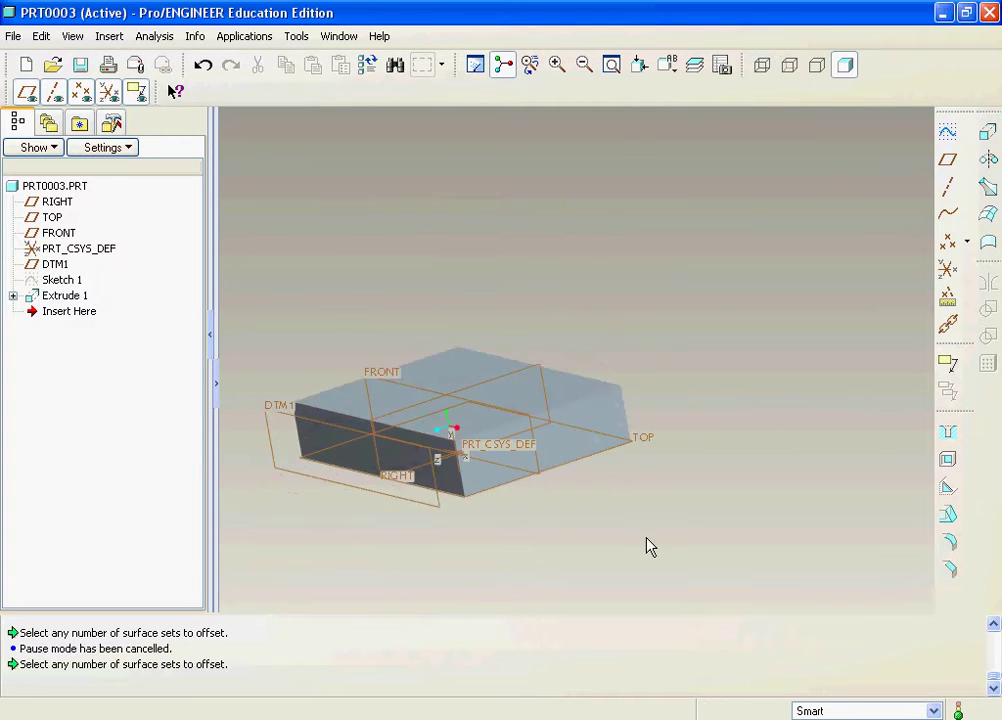
click(378, 465)
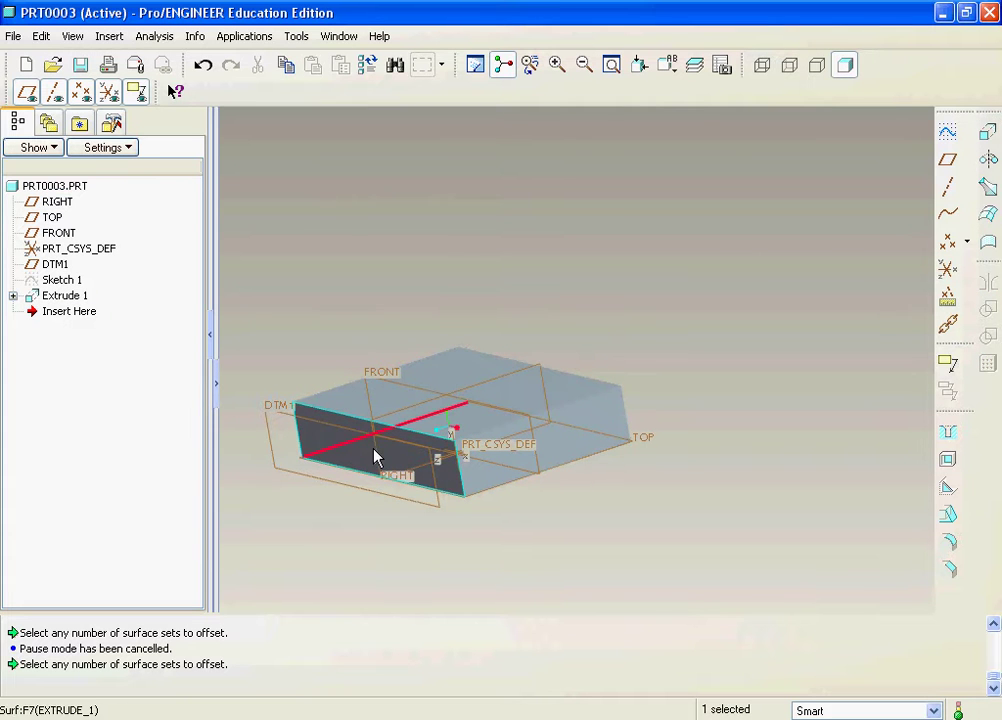
click(947, 131)
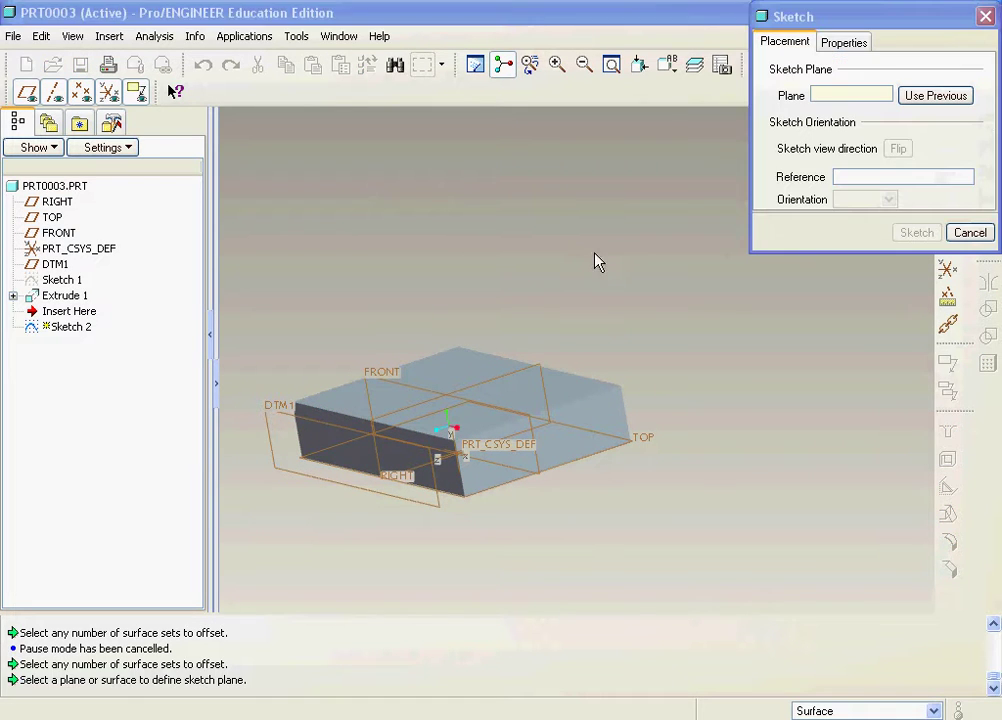
click(352, 440)
click(914, 232)
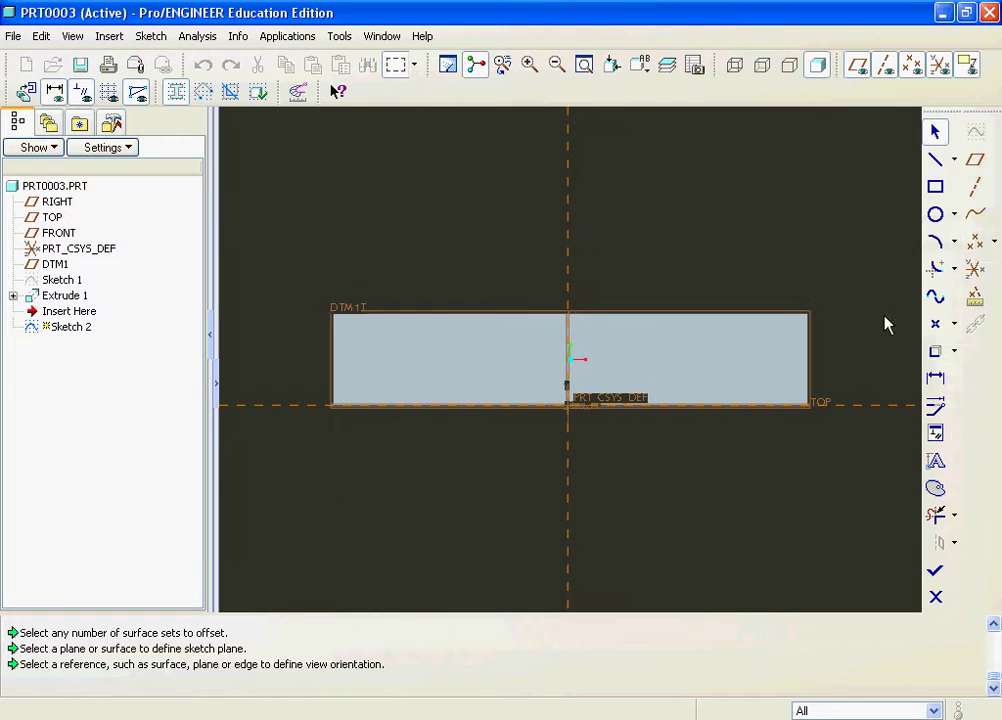
click(935, 296)
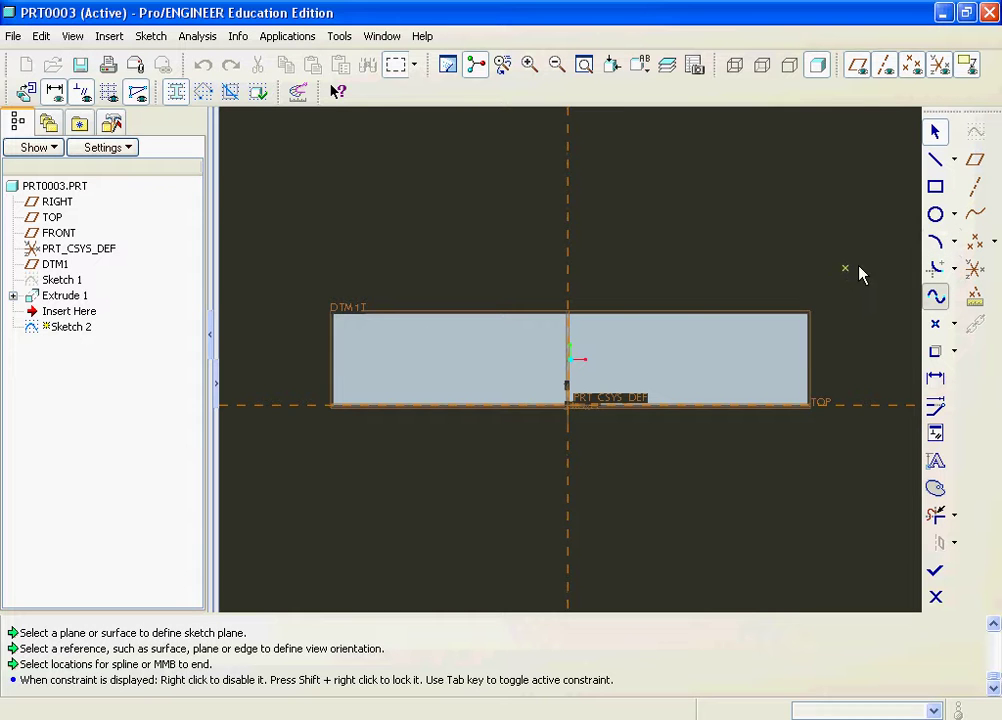
click(674, 240)
click(481, 265)
click(405, 220)
click(292, 226)
middle_click(295, 230)
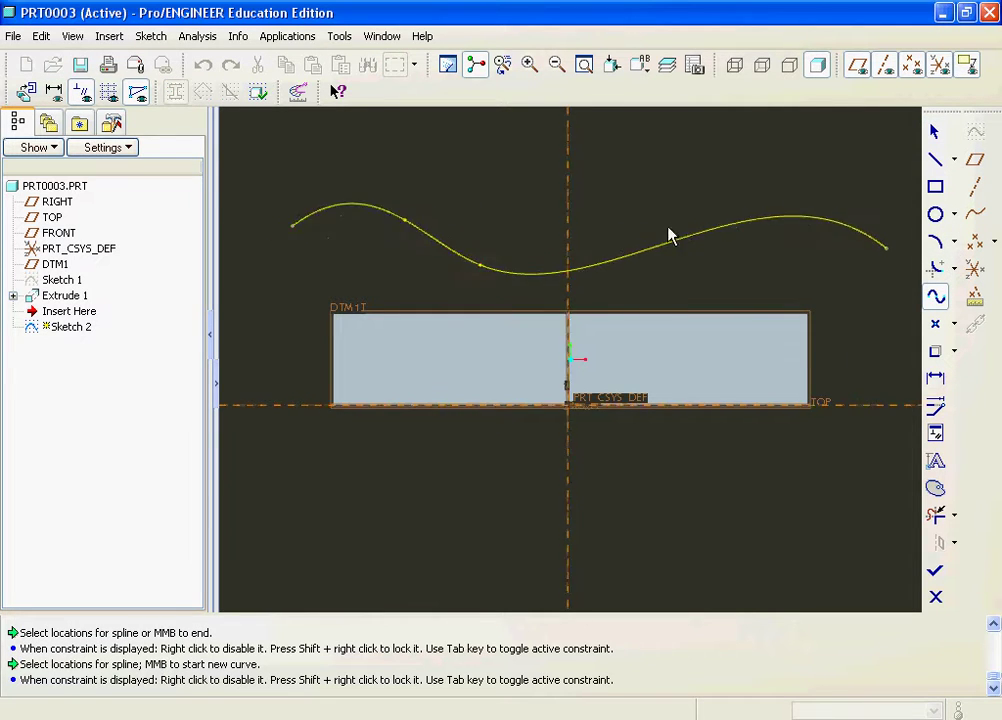
click(935, 568)
- Extrude the spline as a surface, symmetric about the sketch plane, with a total depth of 823
mouse_move(622, 309)
middle_down()
mouse_move(642, 351)
mouse_move(577, 358)
mouse_move(600, 330)
middle_up()
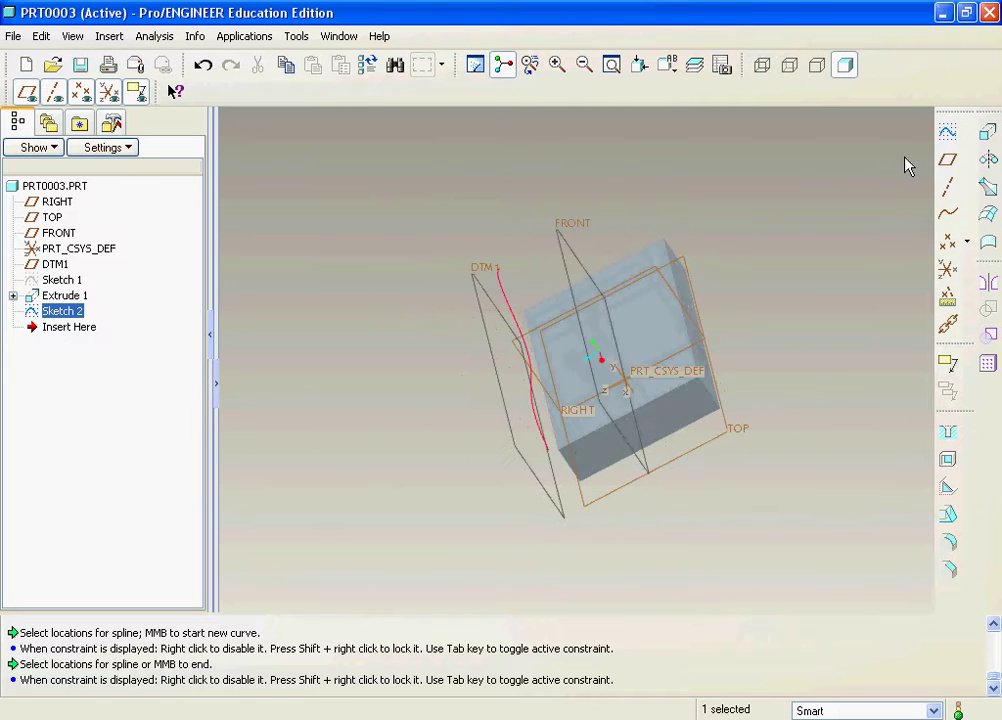
click(987, 140)
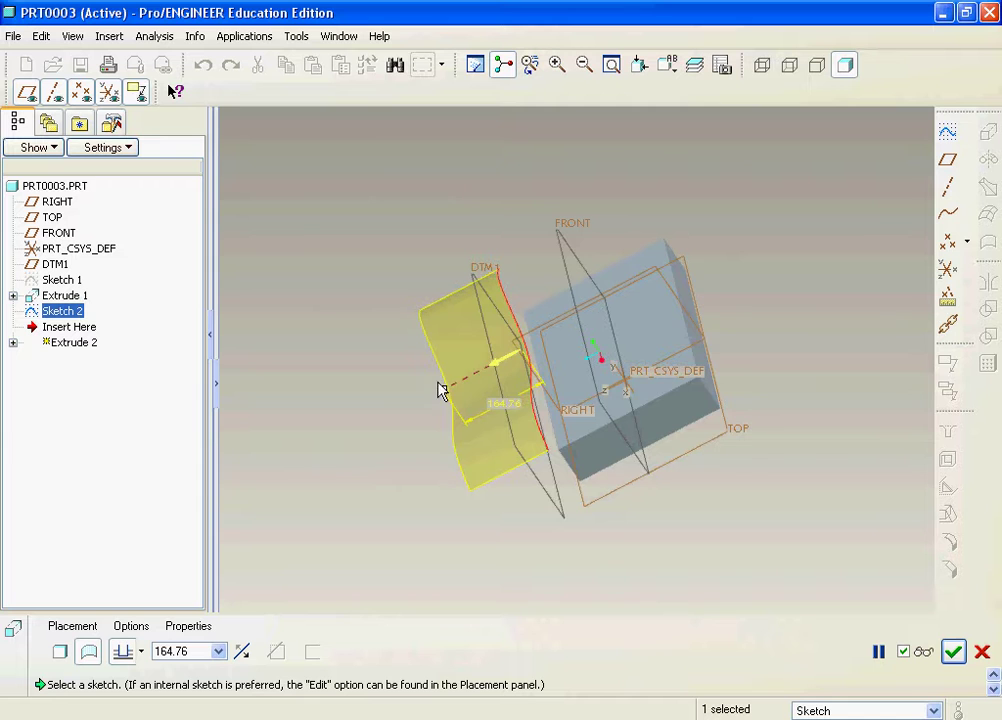
drag(444, 395, 620, 385)
middle_drag(620, 385, 598, 340)
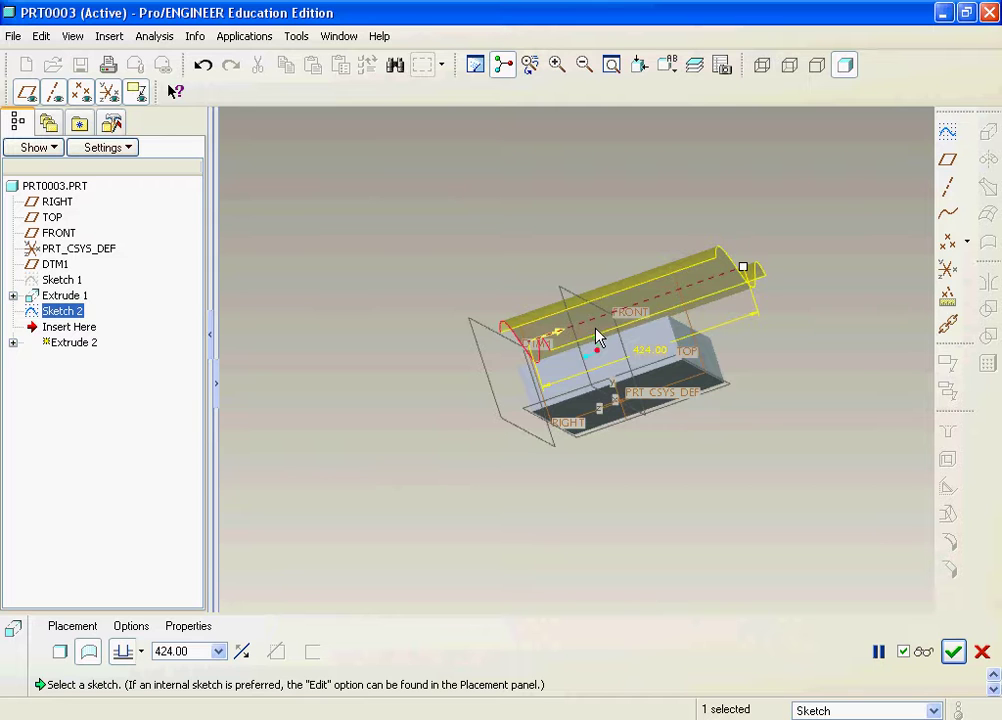
click(141, 651)
click(123, 631)
middle_drag(580, 417, 660, 331)
drag(635, 302, 740, 286)
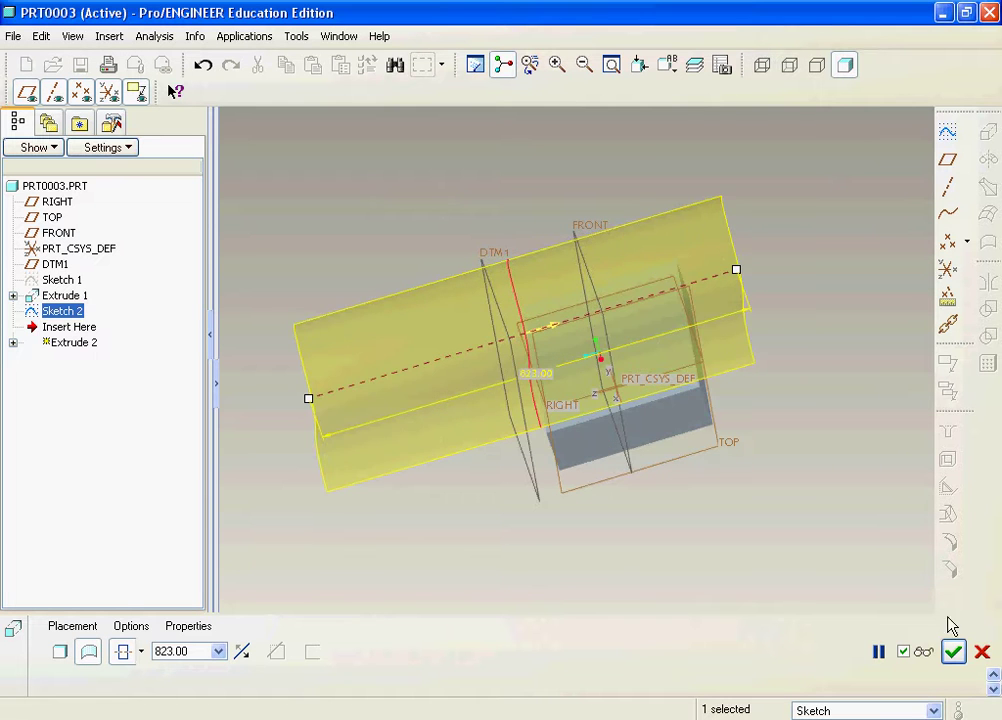
click(953, 651)
- Start an offset on the block's top face and set its type to Replace Surface
middle_drag(718, 497, 815, 418)
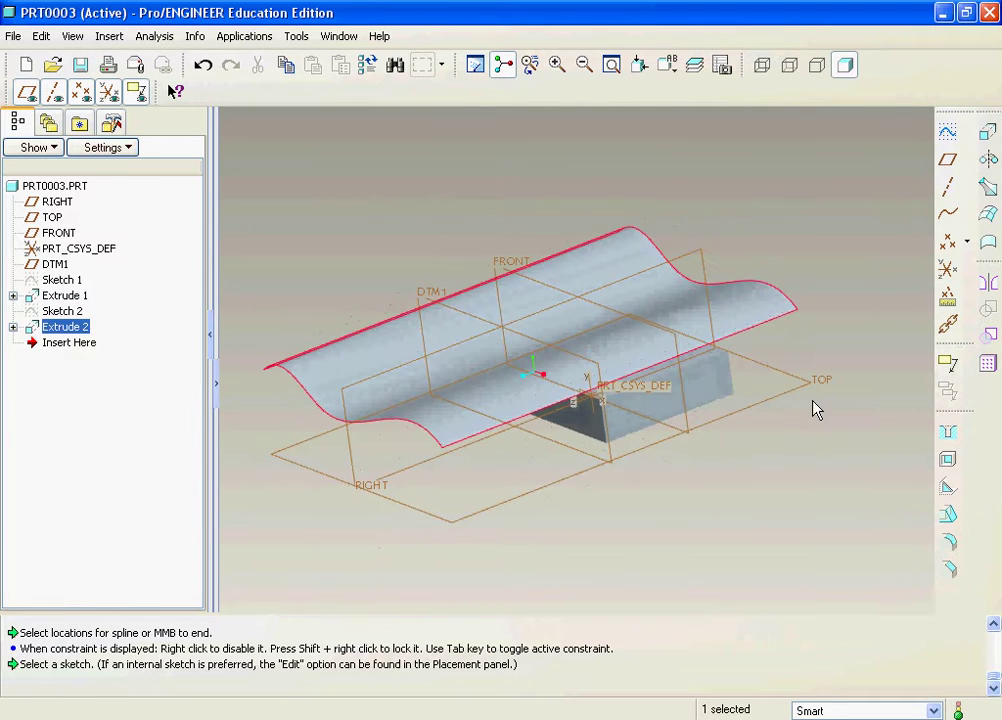
scroll(696, 381, down, 2)
middle_drag(696, 381, 559, 402)
click(621, 353)
click(621, 353)
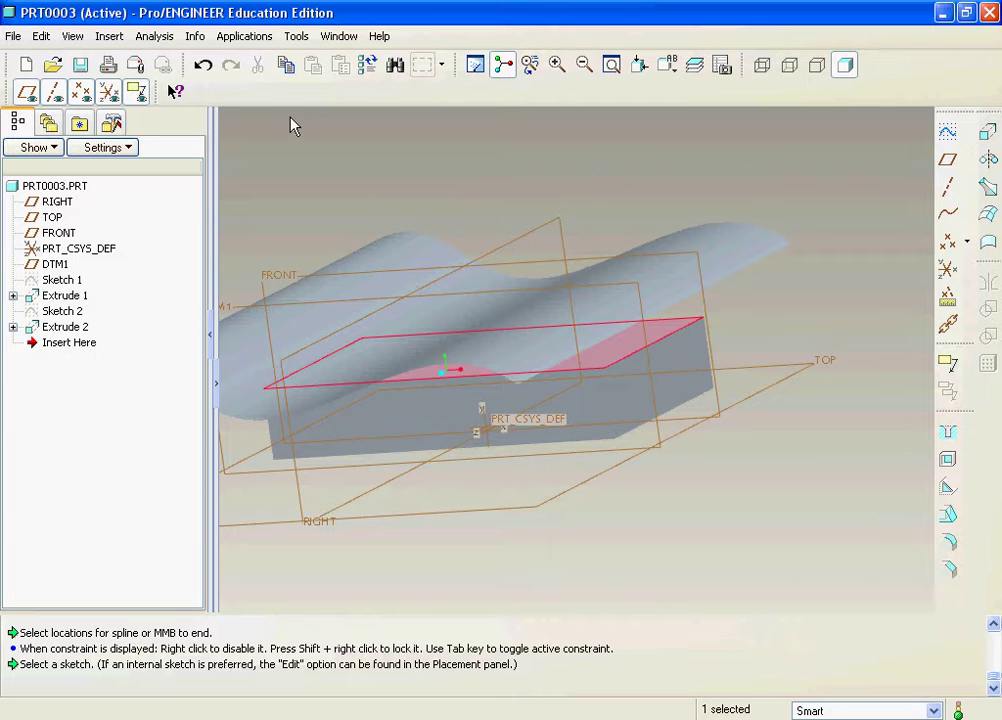
click(41, 36)
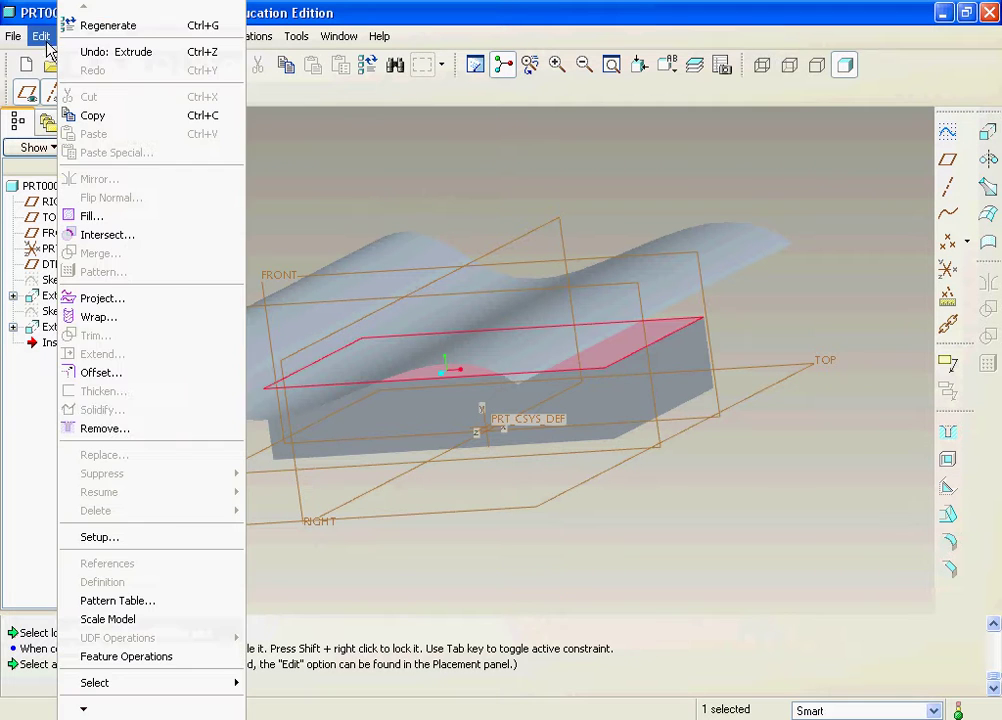
click(101, 372)
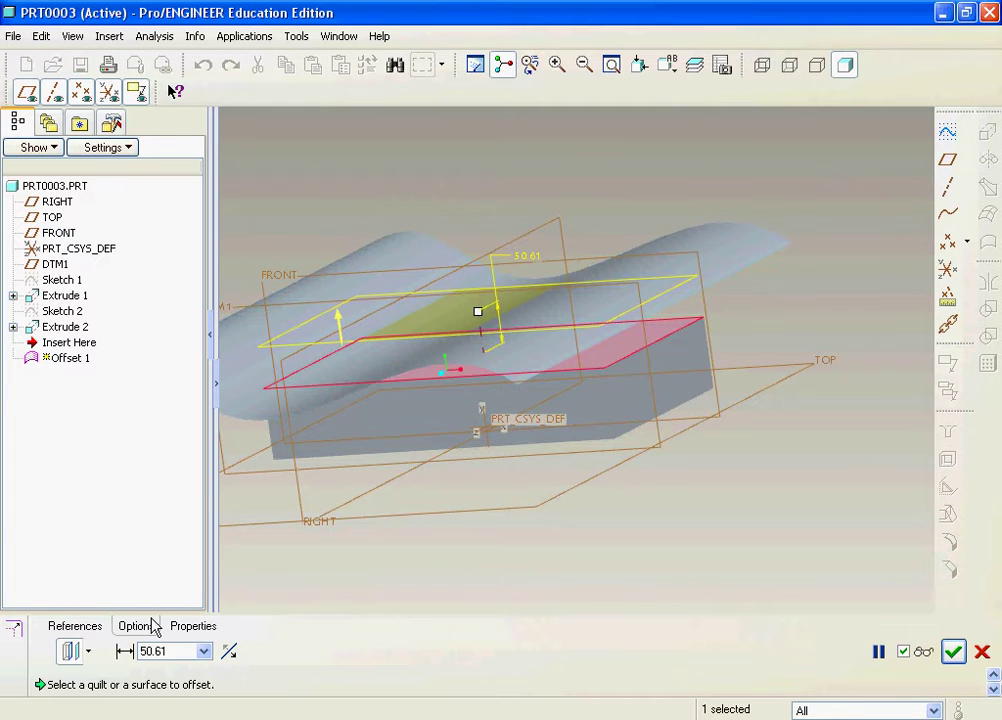
click(85, 651)
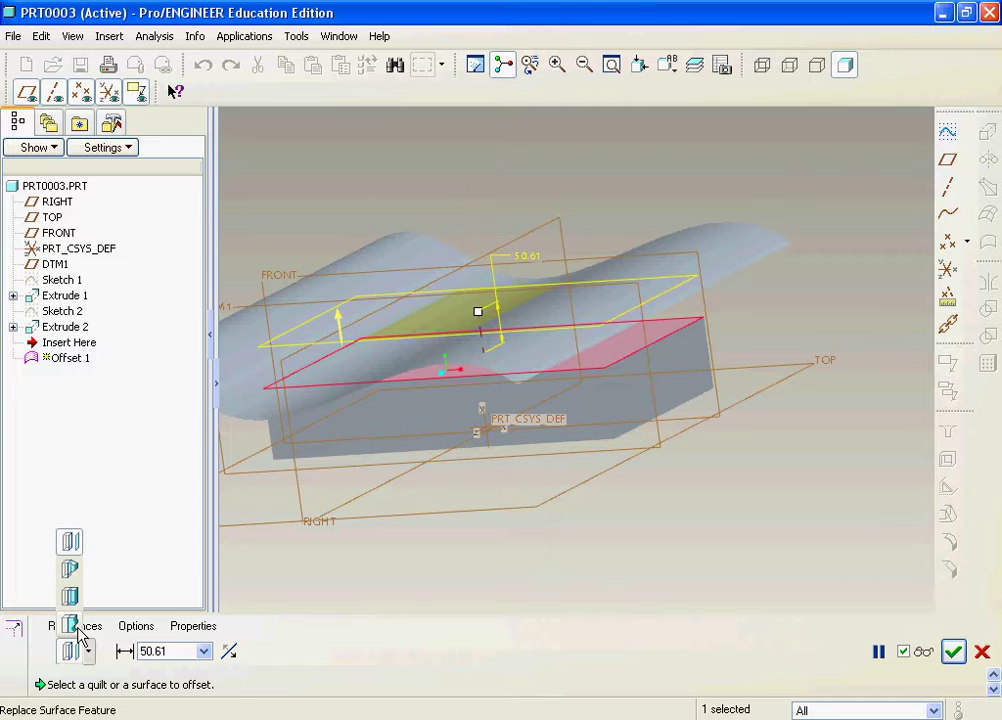
click(76, 628)
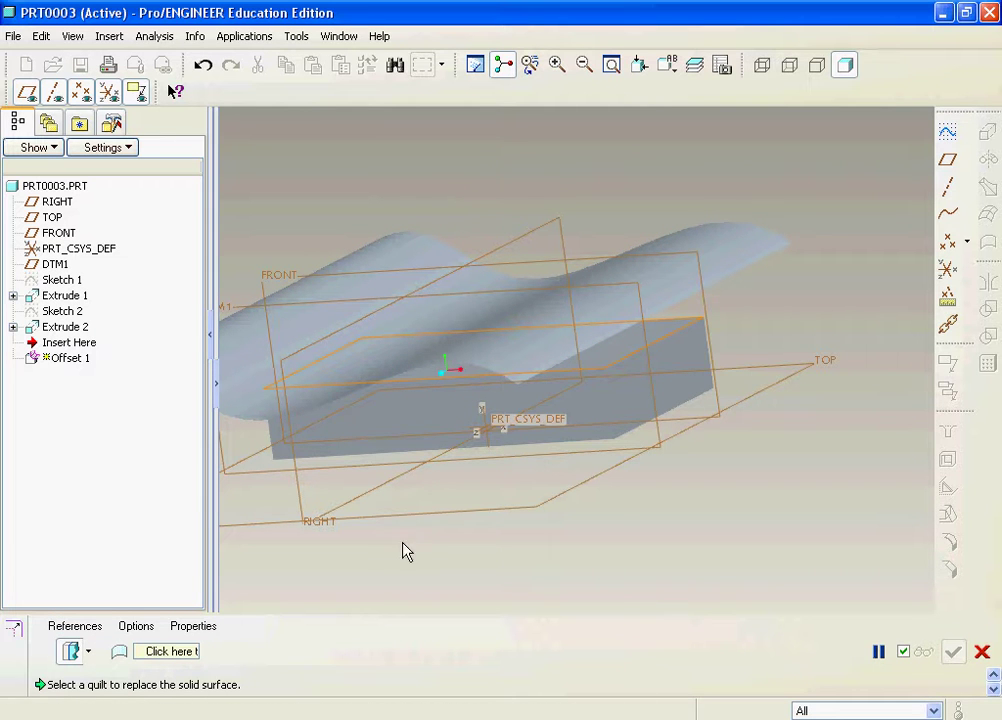
- Turn on the Keep replace quilt option for the replace-surface offset
click(167, 651)
middle_drag(358, 566, 515, 471)
key(ctrl+d)
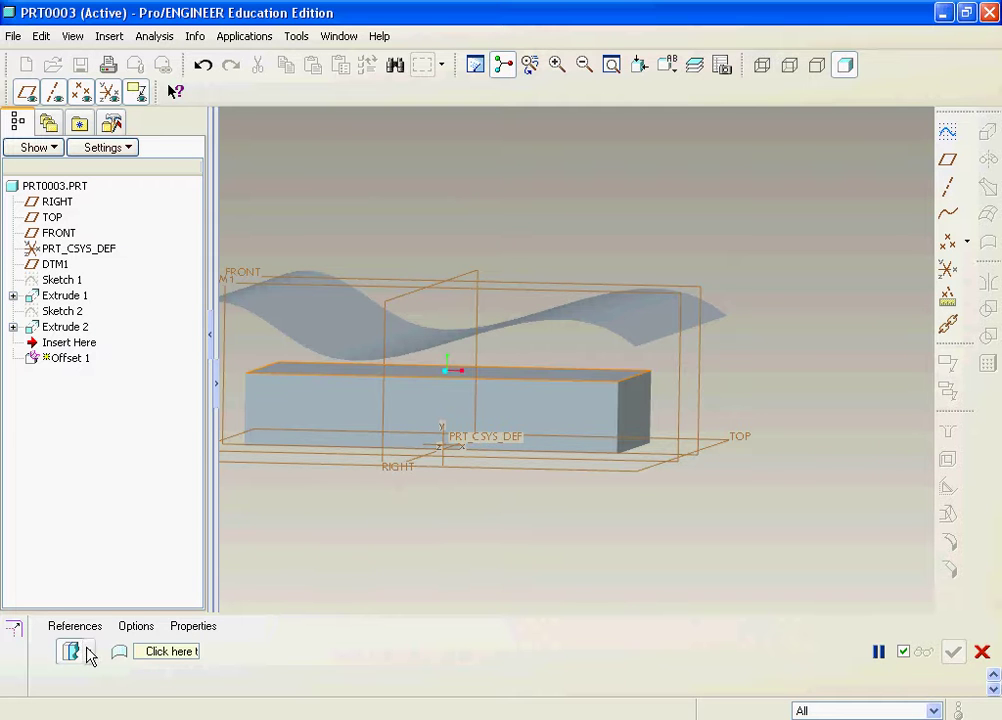
click(178, 655)
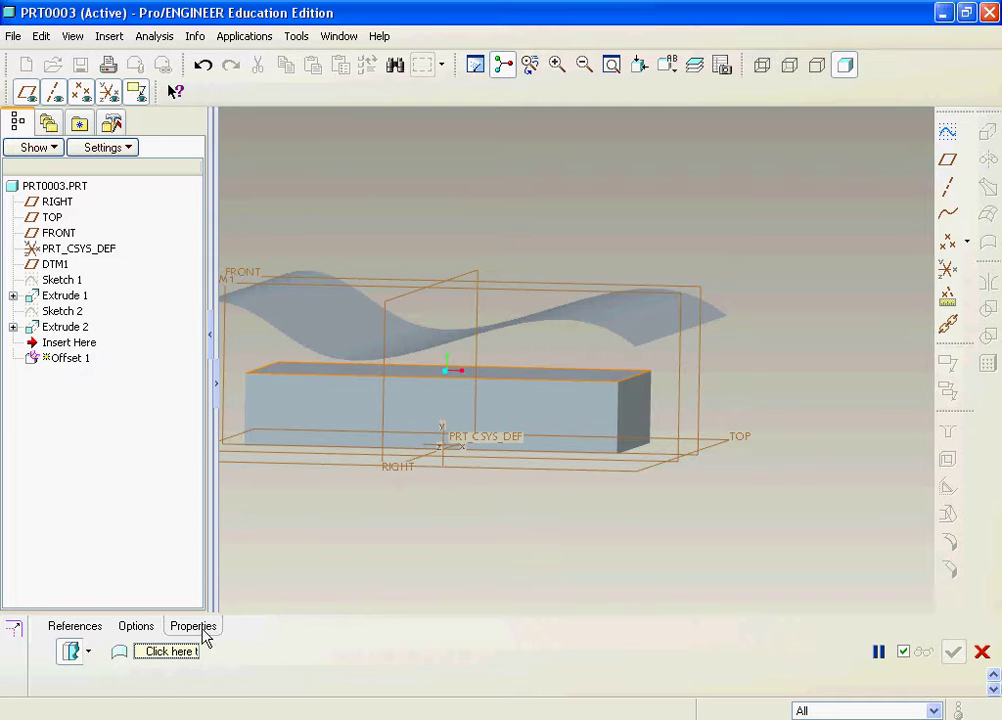
scroll(236, 603, down, 2)
click(136, 626)
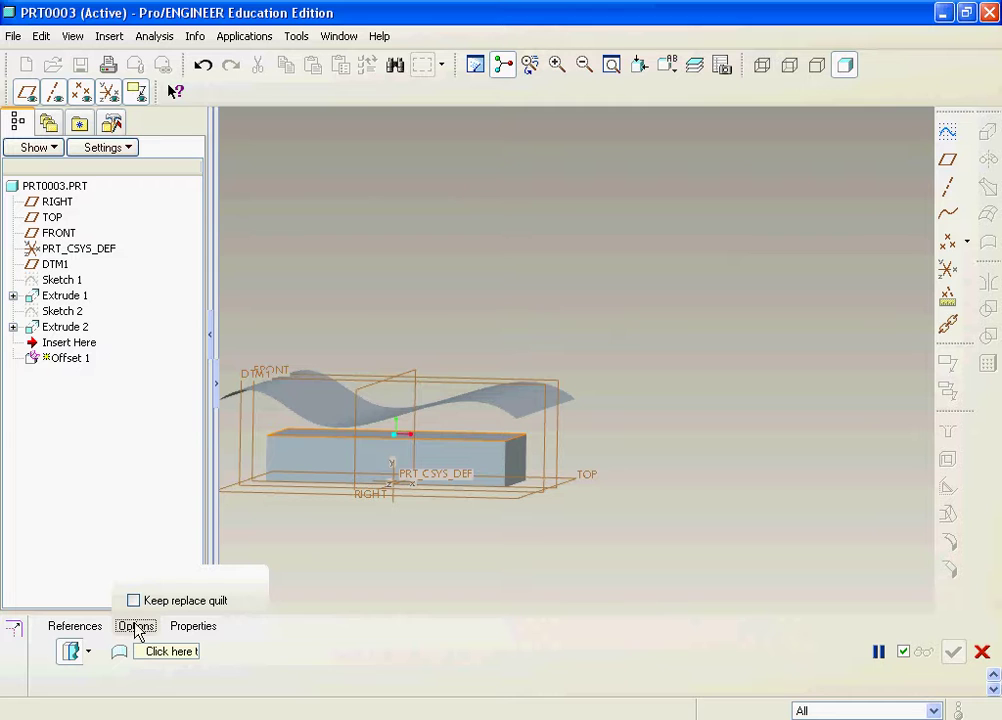
click(134, 601)
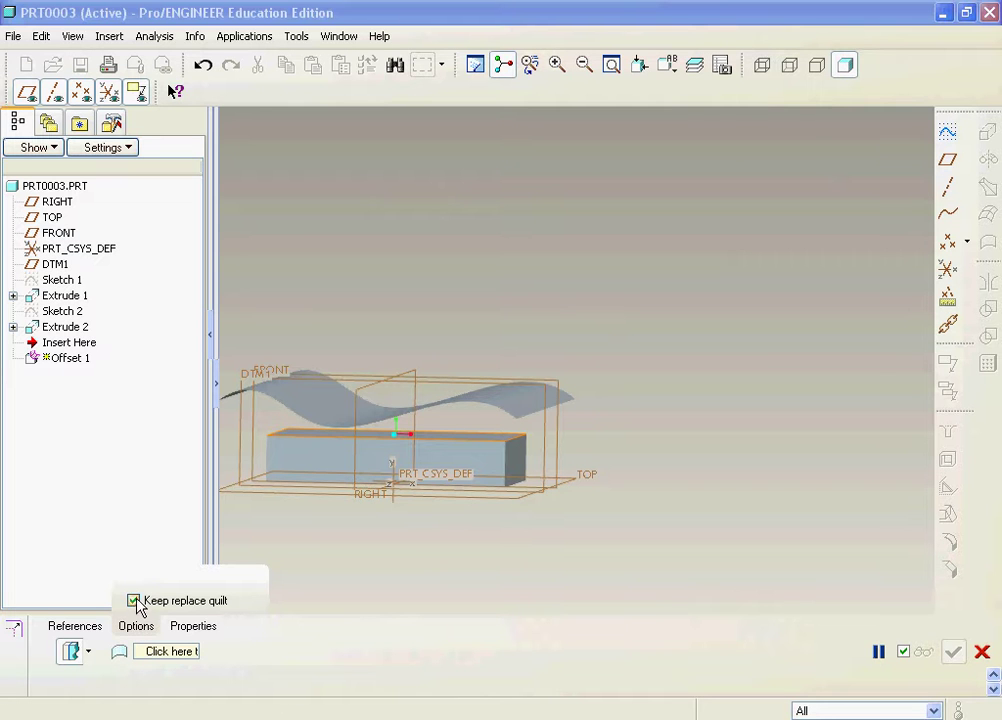
- Assign the wavy extruded surface as the replace quilt for the block's top face
click(74, 627)
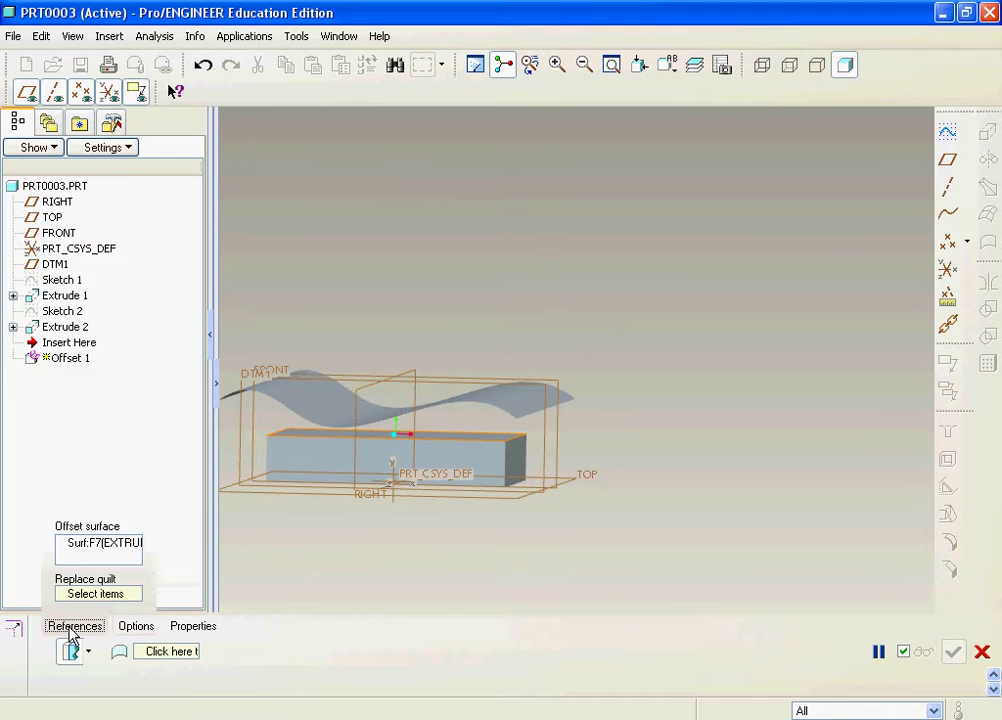
click(100, 550)
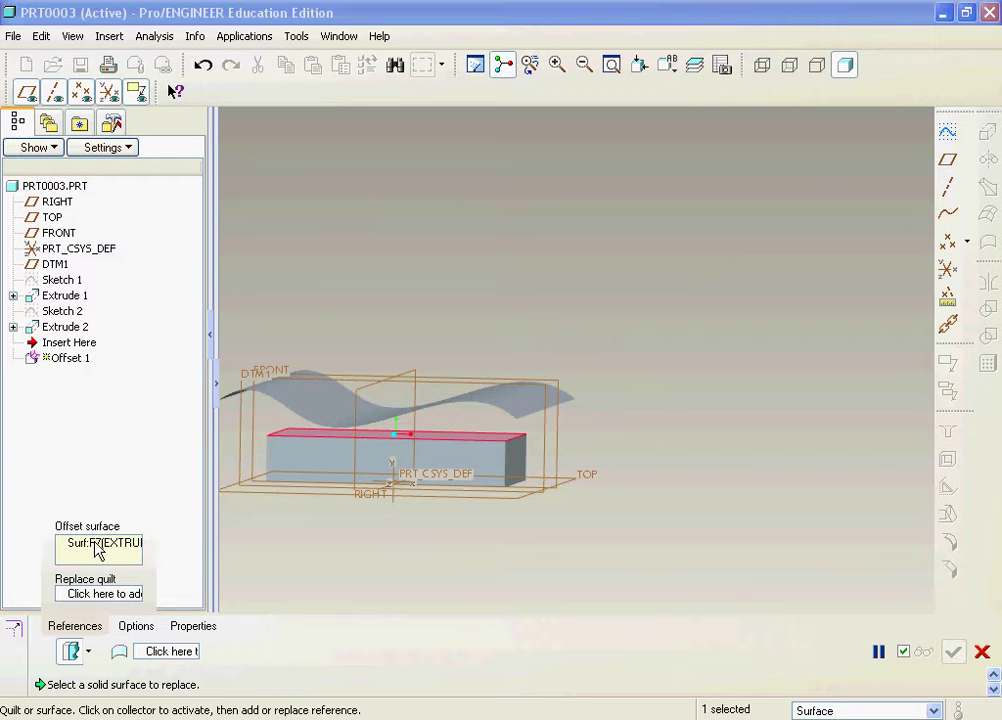
click(80, 594)
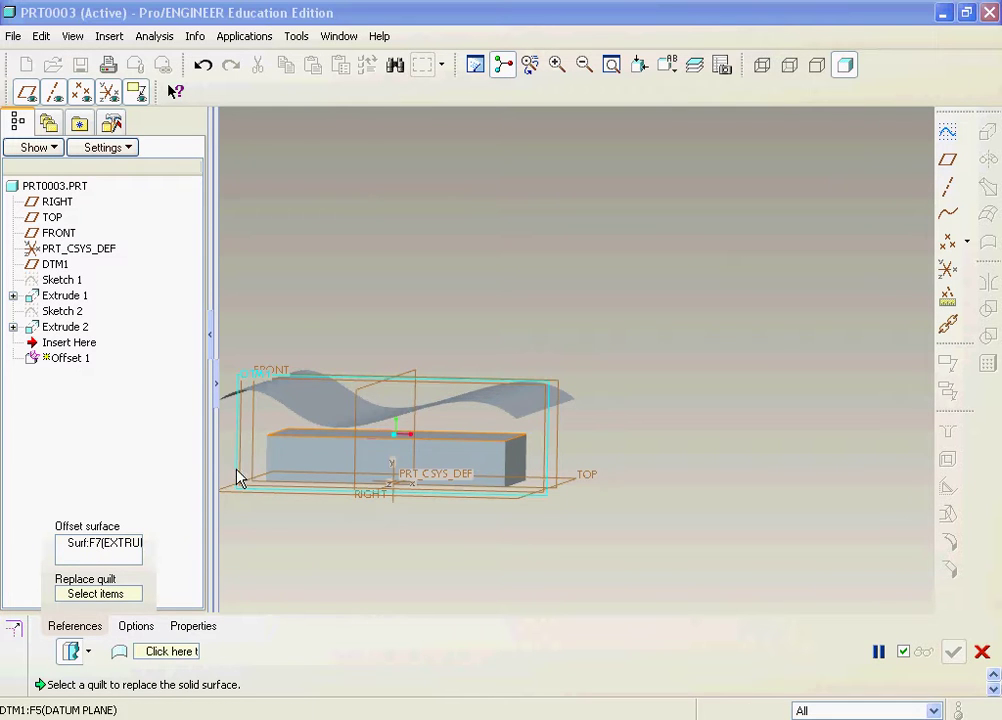
click(307, 406)
middle_drag(434, 398, 472, 398)
- Turn on Keep replace quilt for the offset and preview the block with its replaced top face
click(135, 627)
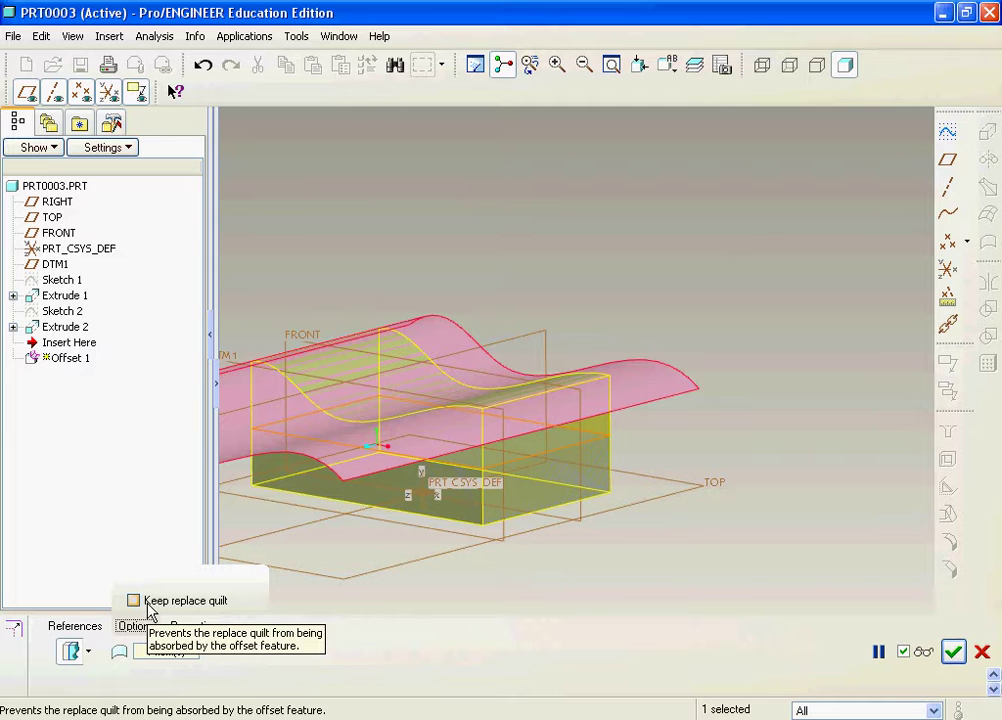
click(134, 601)
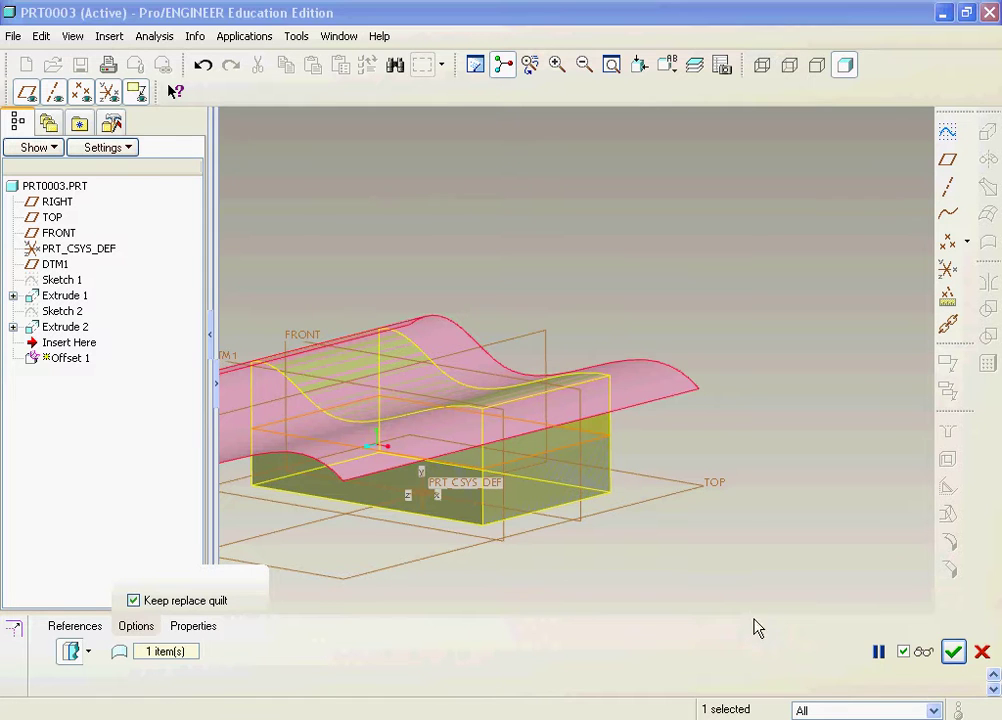
click(920, 651)
scroll(650, 410, down, 3)
scroll(575, 447, up, 3)
middle_drag(575, 447, 568, 409)
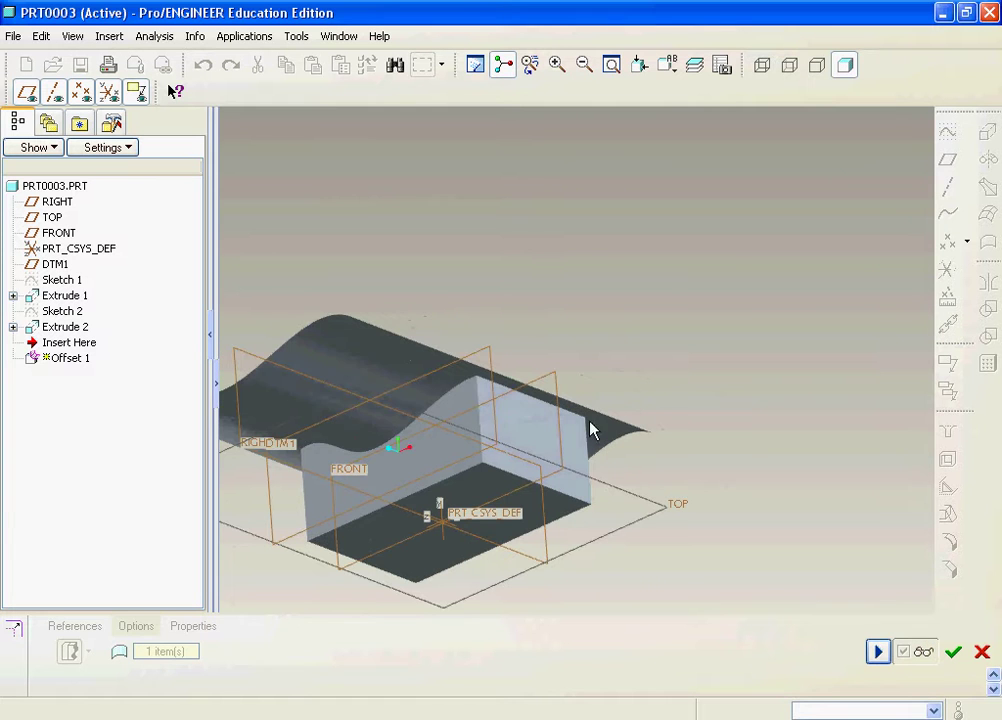
- Preview the replace-surface offset with Keep replace quilt turned off, and cancel the offset
click(877, 651)
click(136, 626)
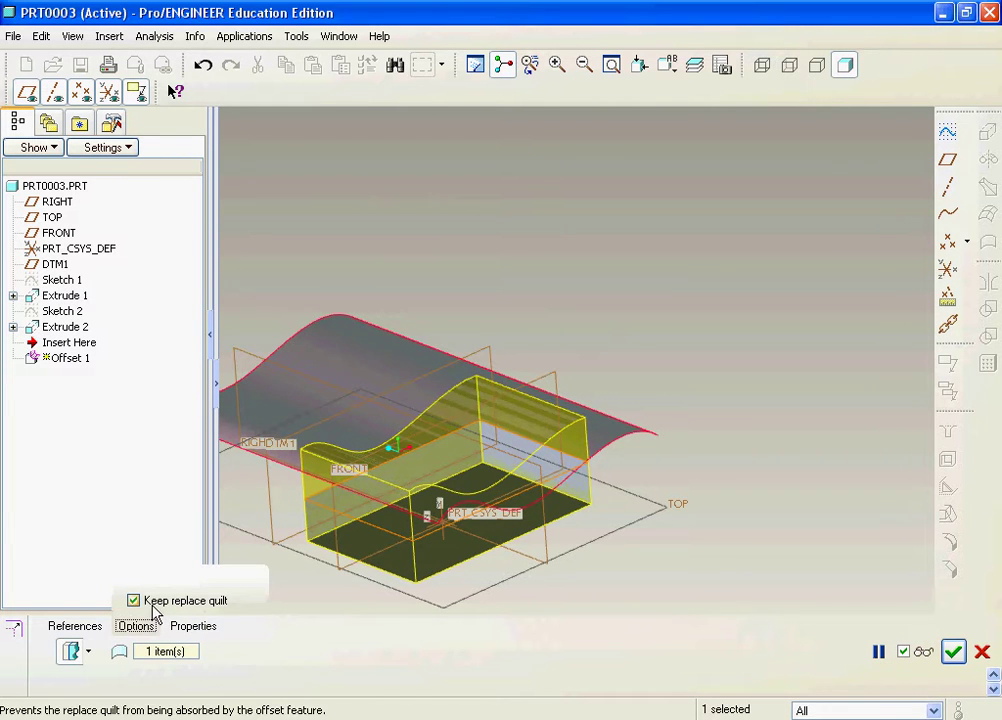
click(140, 601)
click(951, 650)
middle_drag(644, 465, 536, 530)
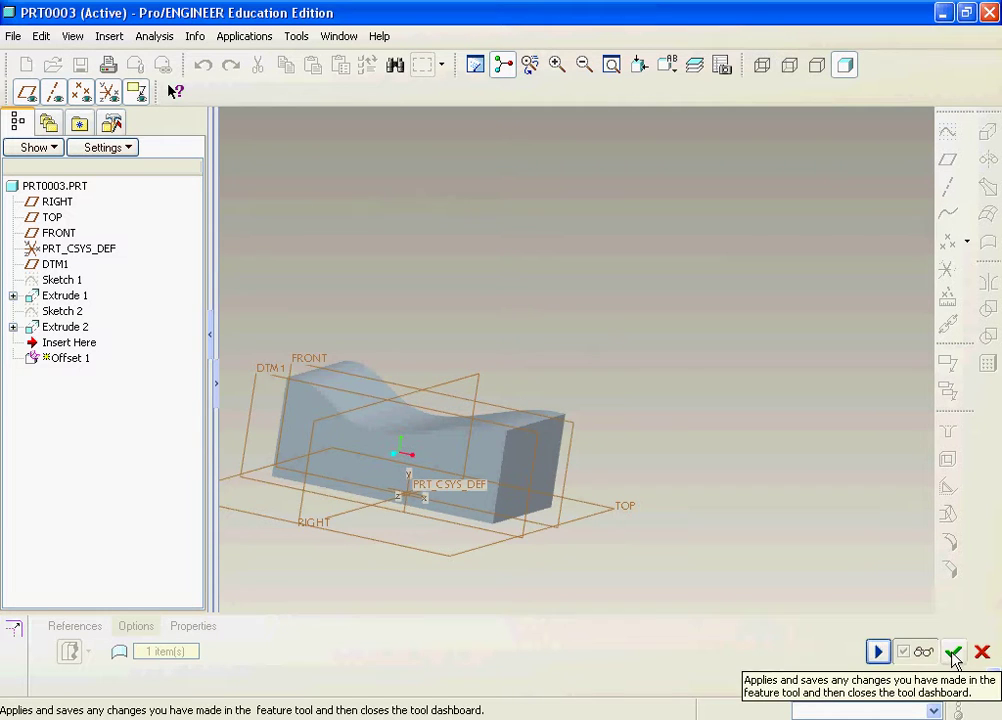
click(982, 651)
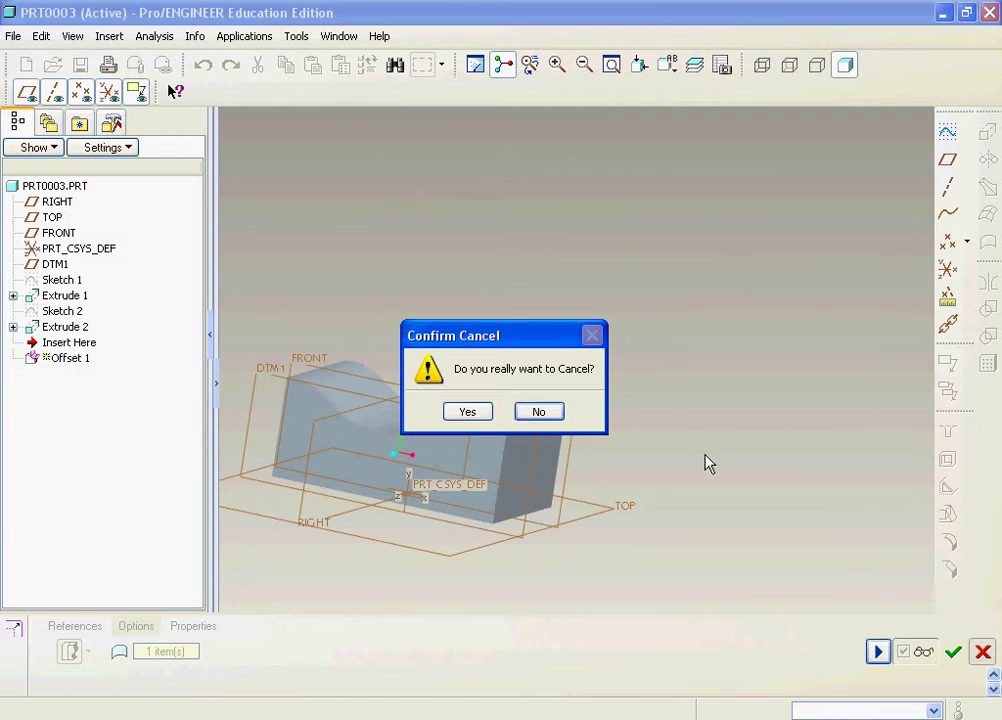
click(468, 412)
- Start an extrusion on the TOP plane, with RIGHT as the orientation reference, and sketch a rectangle around the origin as its profile
click(989, 135)
right_click(679, 256)
click(722, 259)
click(720, 247)
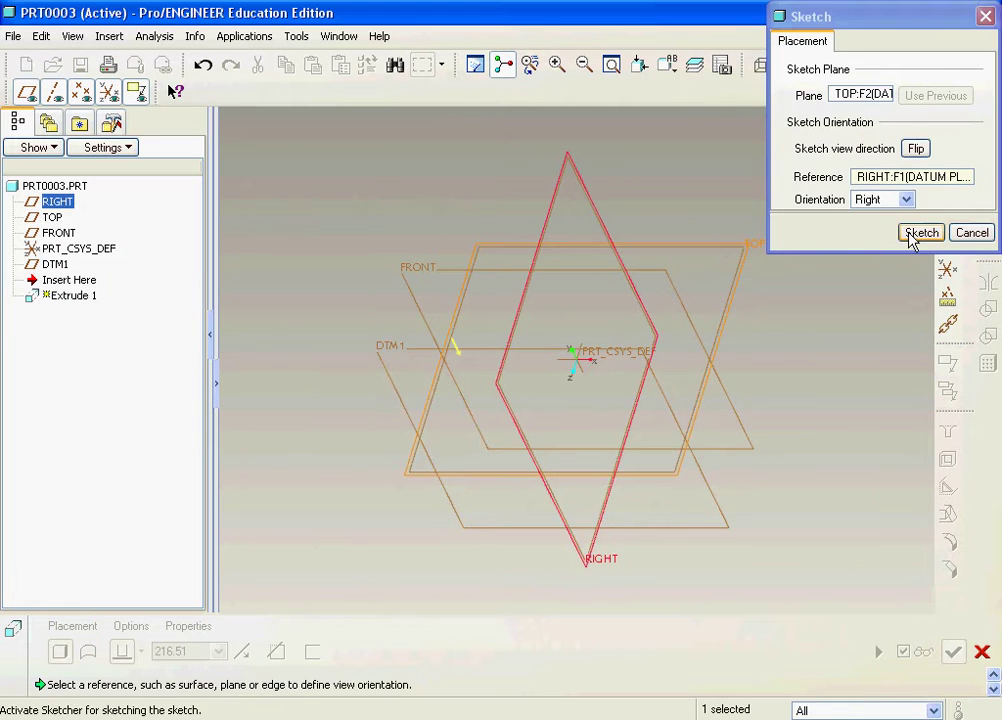
click(920, 233)
click(935, 186)
click(684, 243)
click(397, 470)
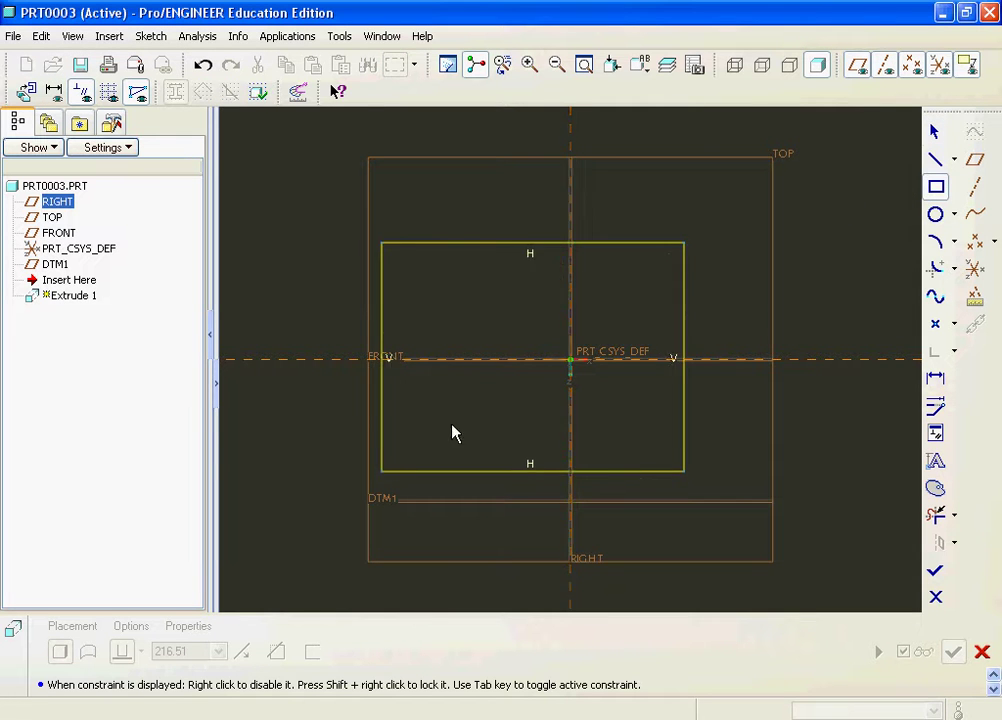
click(935, 570)
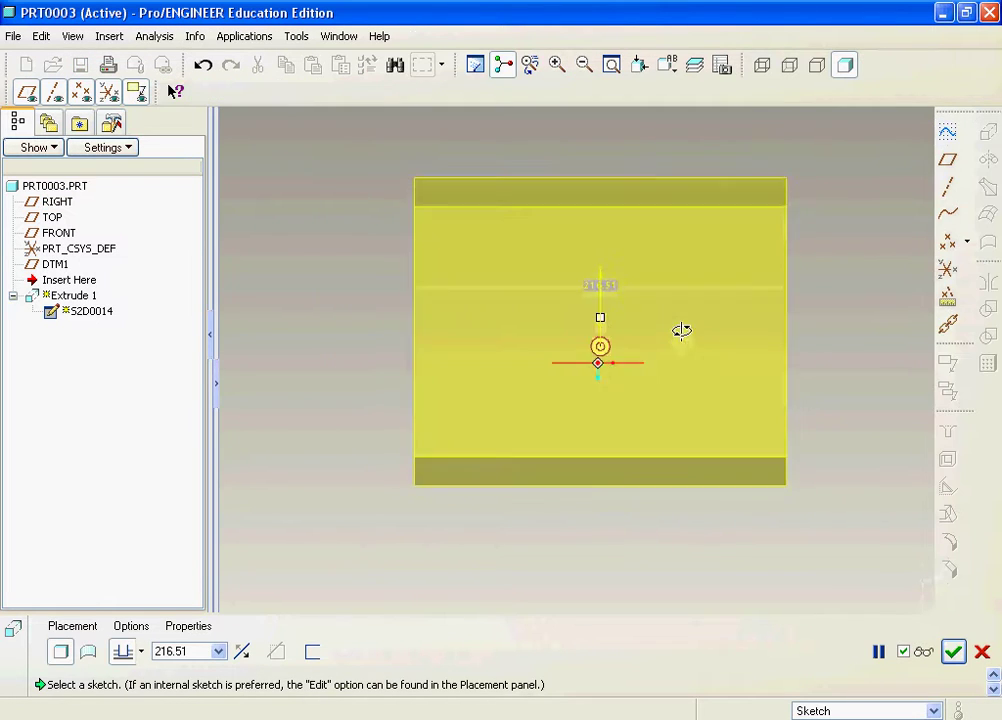
- Extrude the rectangle as a solid block to a depth of 78
drag(615, 294, 620, 332)
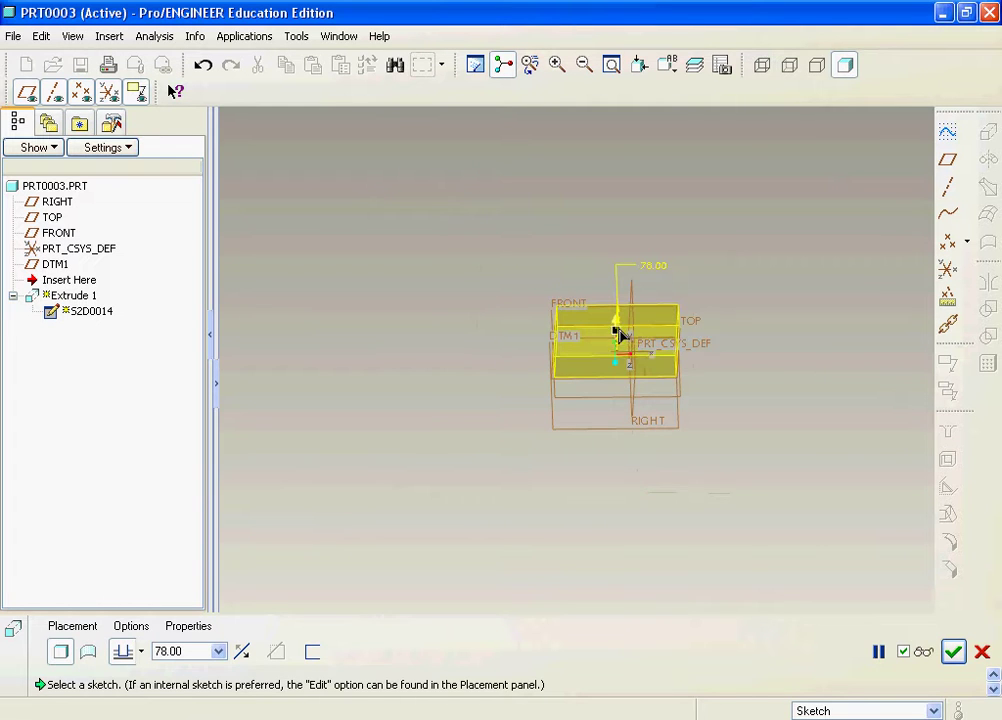
click(953, 651)
scroll(781, 425, up, 2)
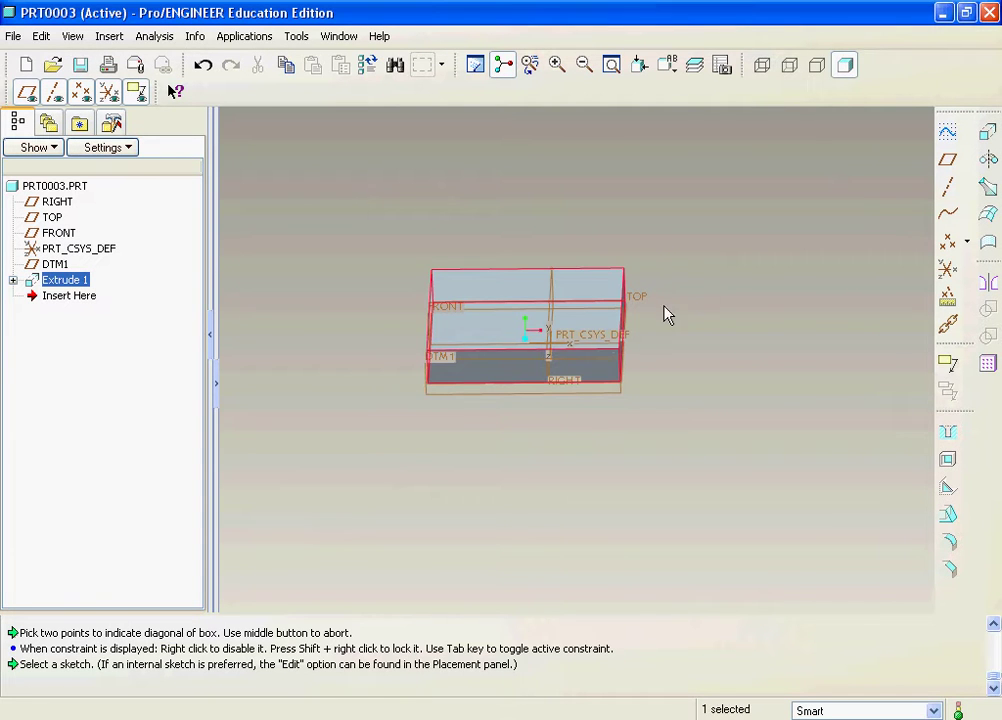
- On the block's top face, sketch a circle near the middle, centred on the FRONT plane reference
click(947, 131)
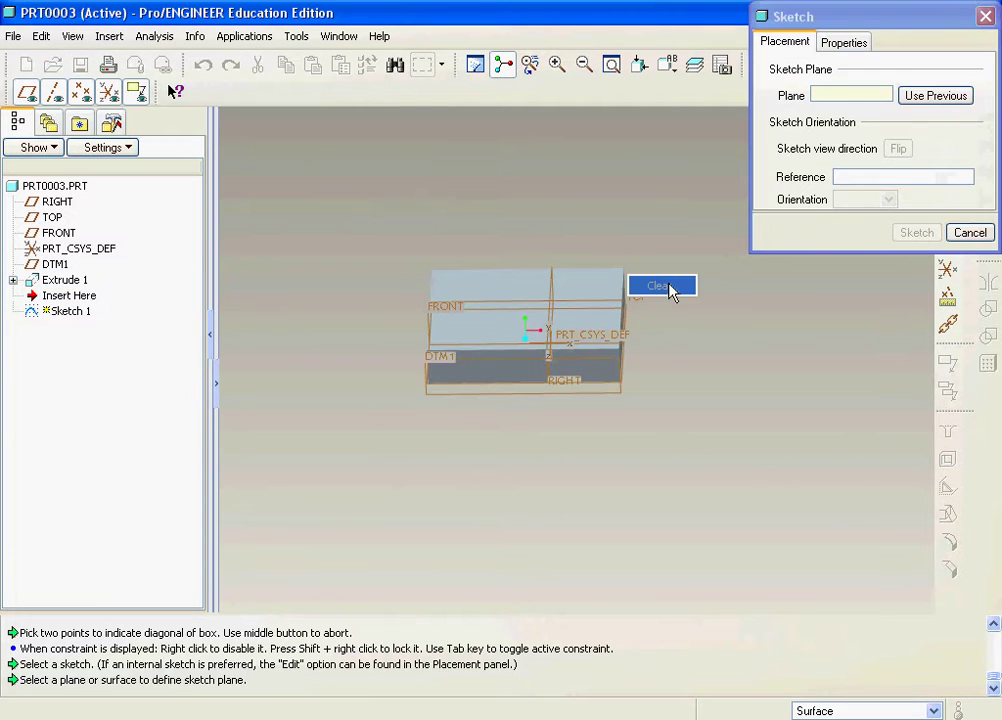
click(577, 291)
click(912, 232)
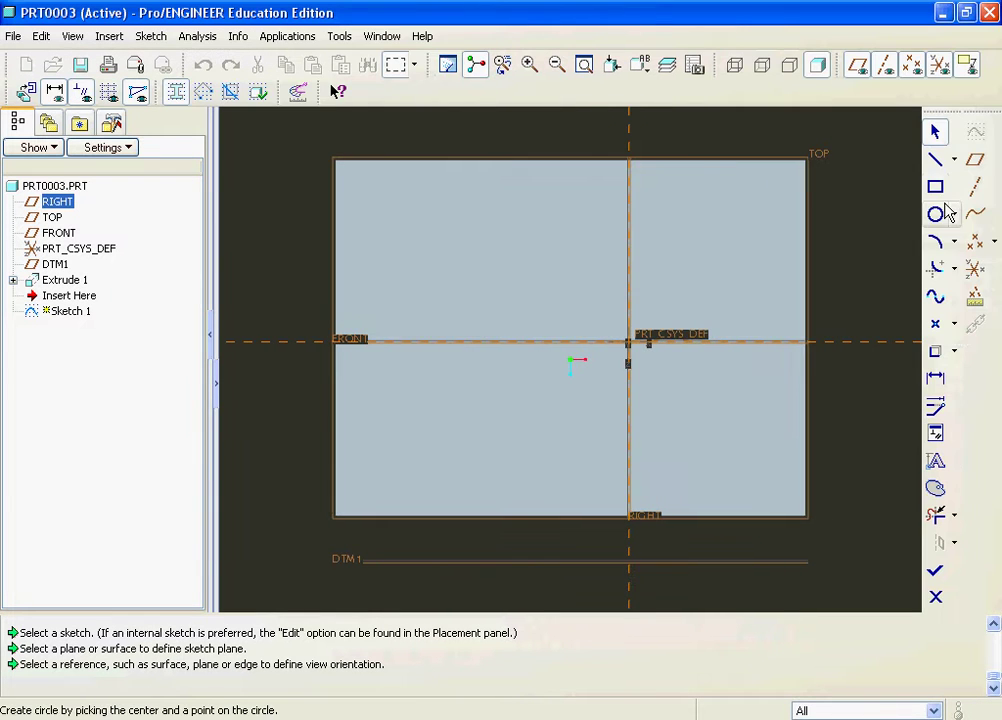
click(938, 214)
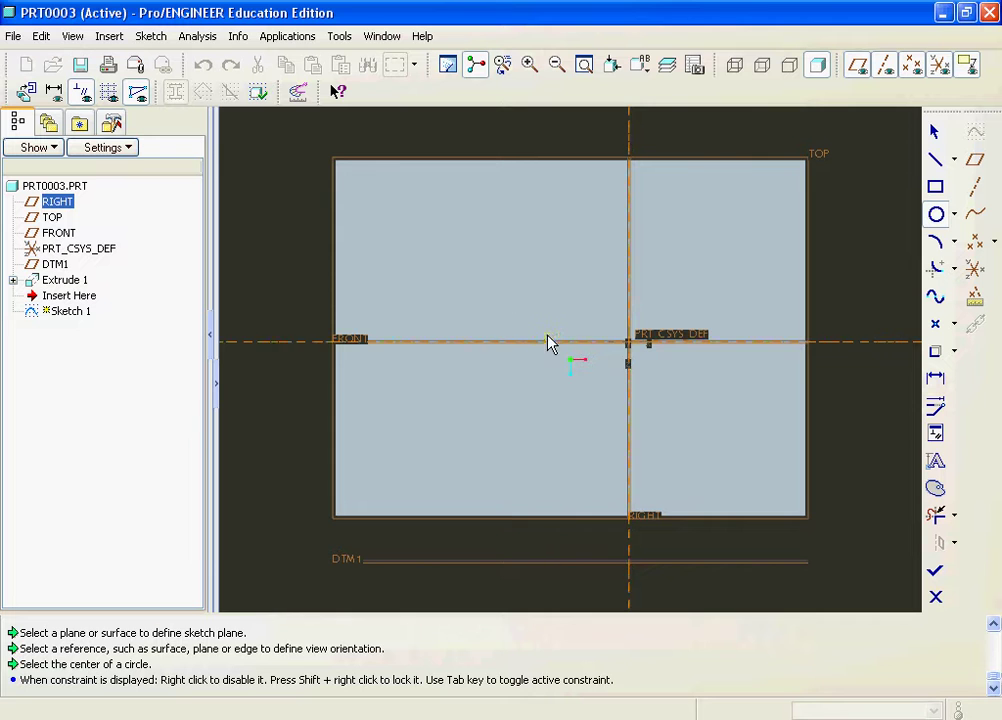
click(548, 343)
click(546, 405)
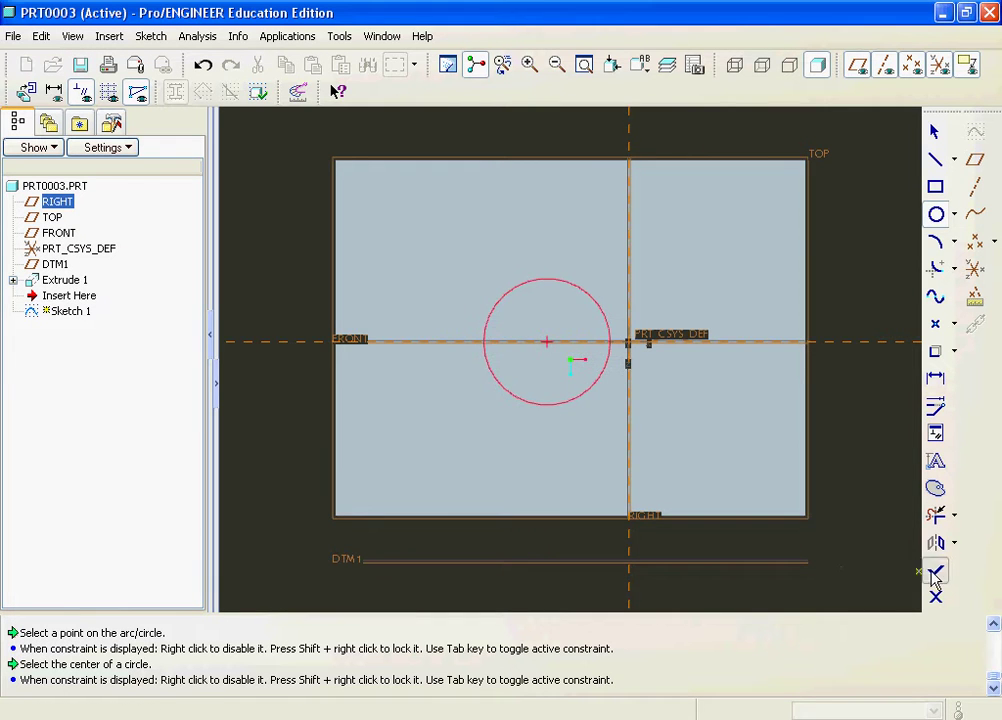
click(934, 574)
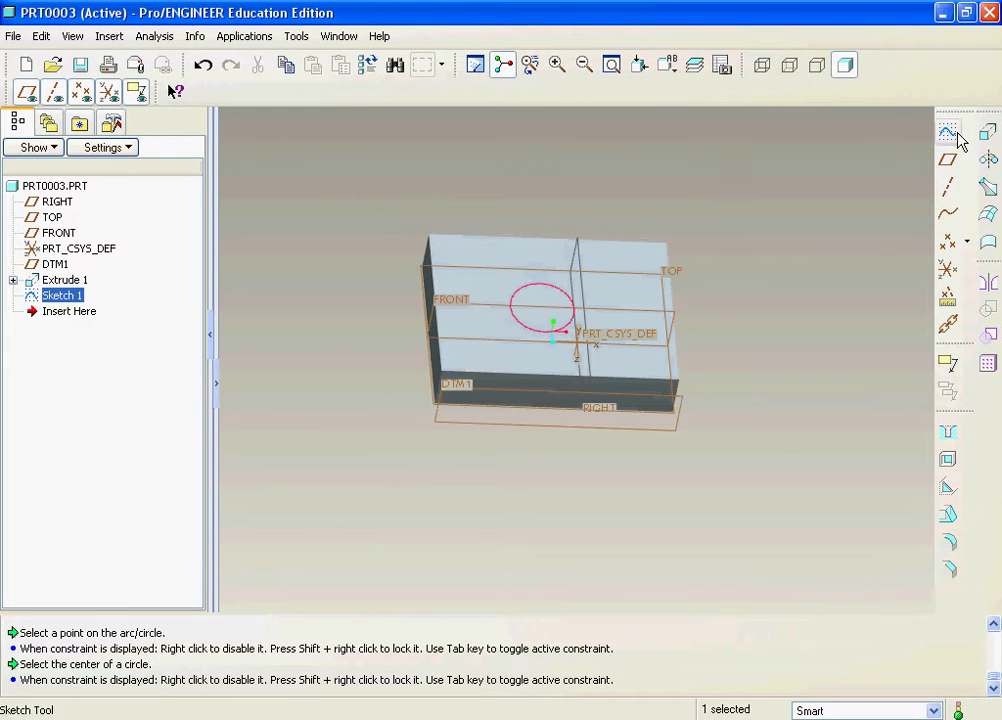
- Extrude the circle upward from the block's top face as a solid cylinder 167 high
click(986, 132)
drag(555, 265, 662, 242)
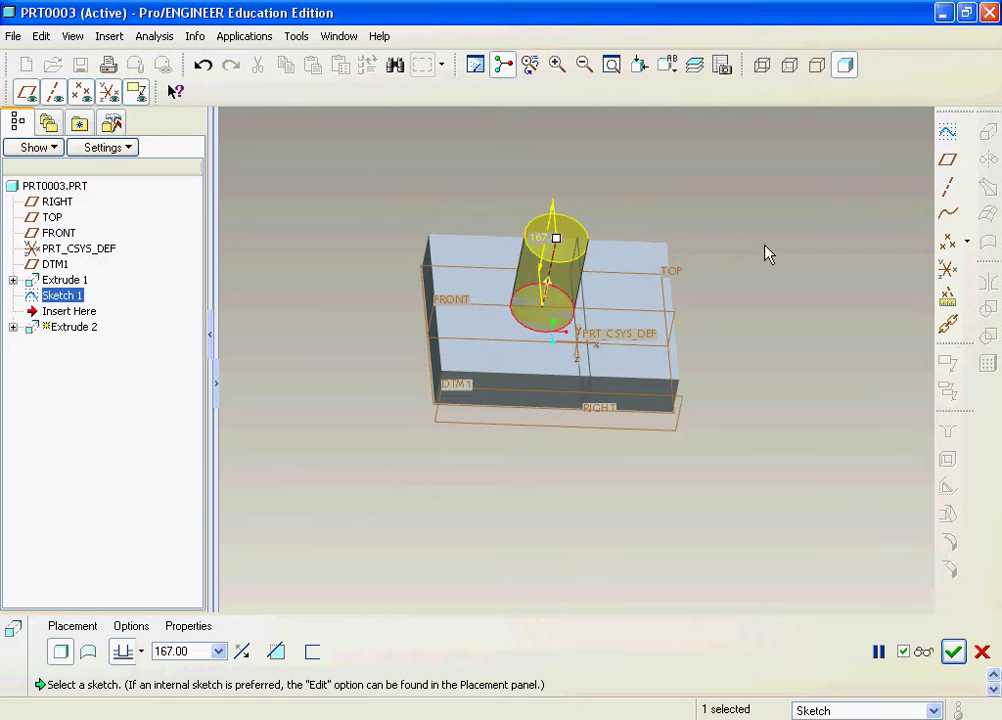
click(953, 652)
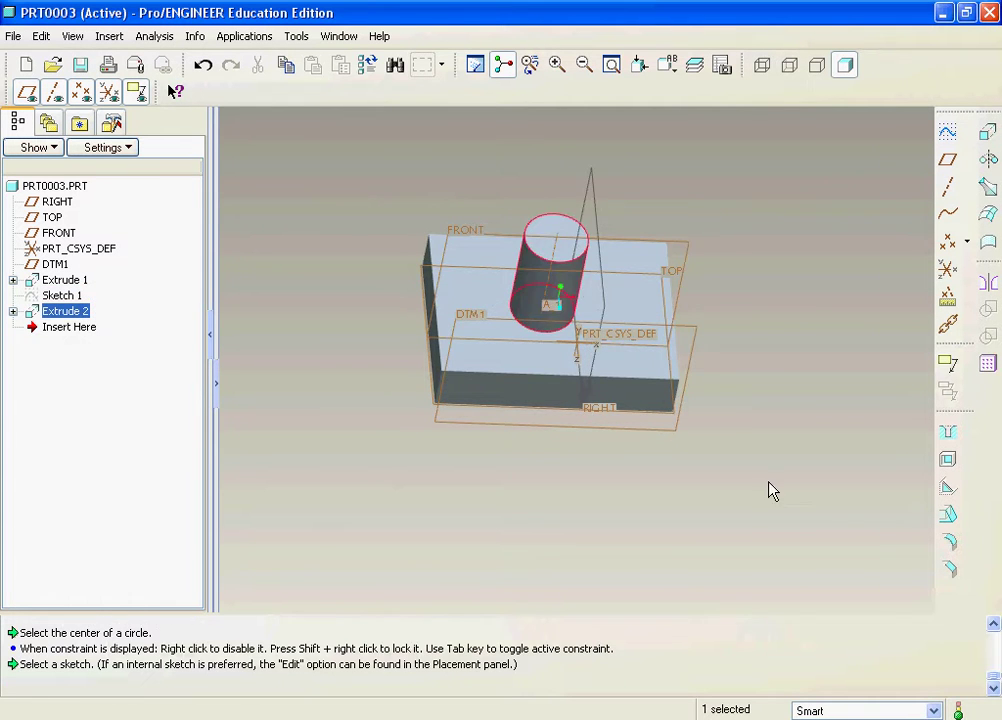
- Round the edge where the cylinder meets the block with a radius of about 22
middle_drag(762, 376, 800, 380)
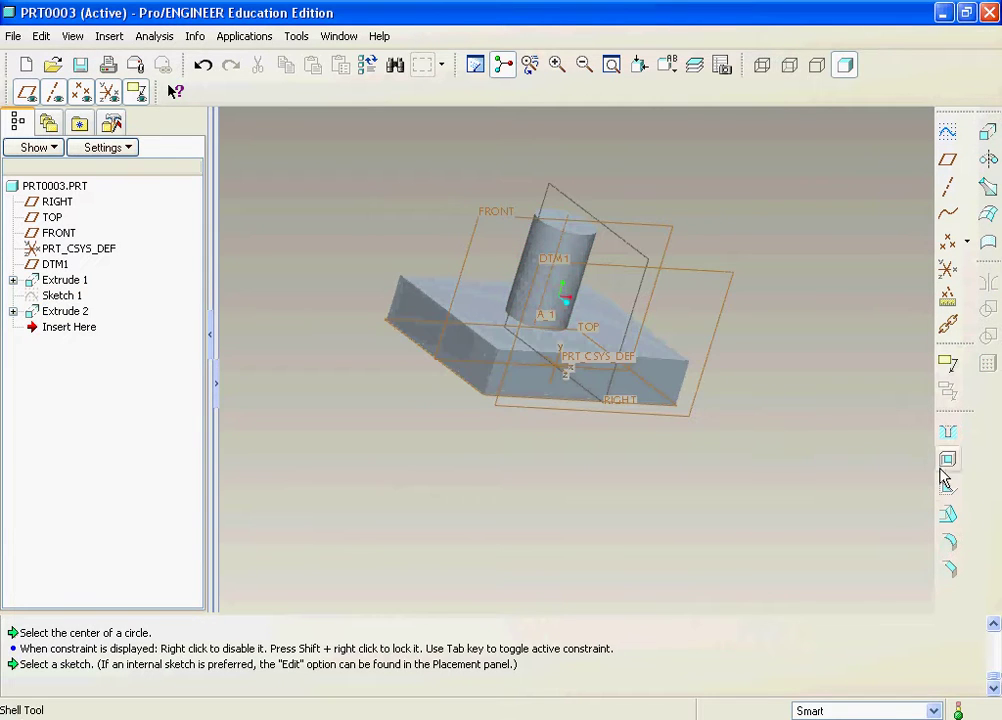
click(948, 541)
click(540, 332)
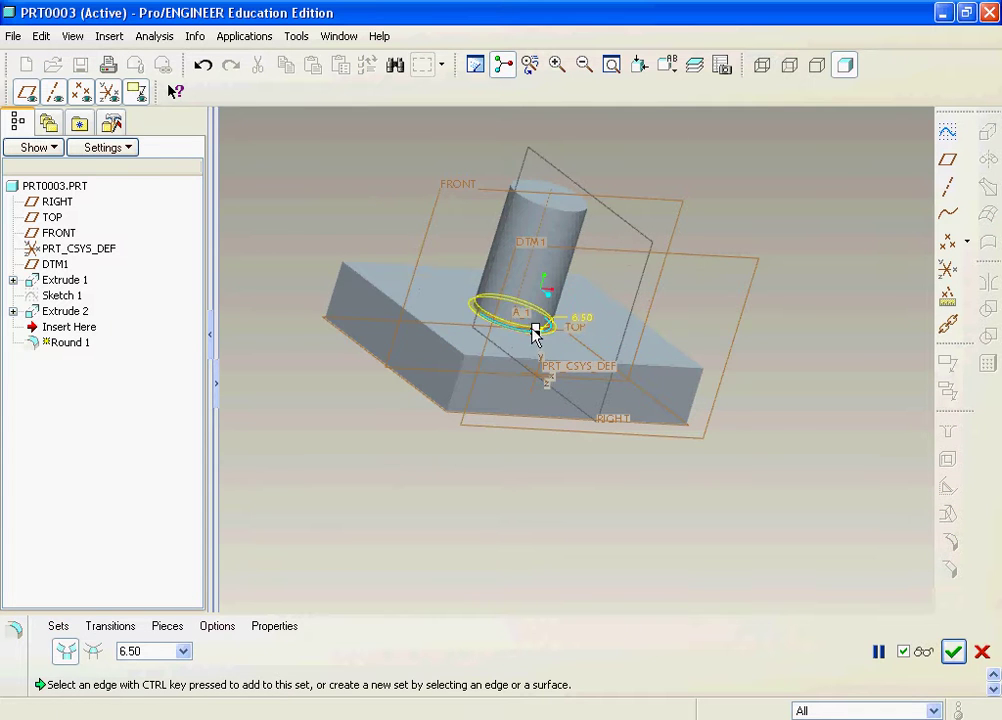
scroll(537, 330, down, 2)
drag(536, 328, 540, 306)
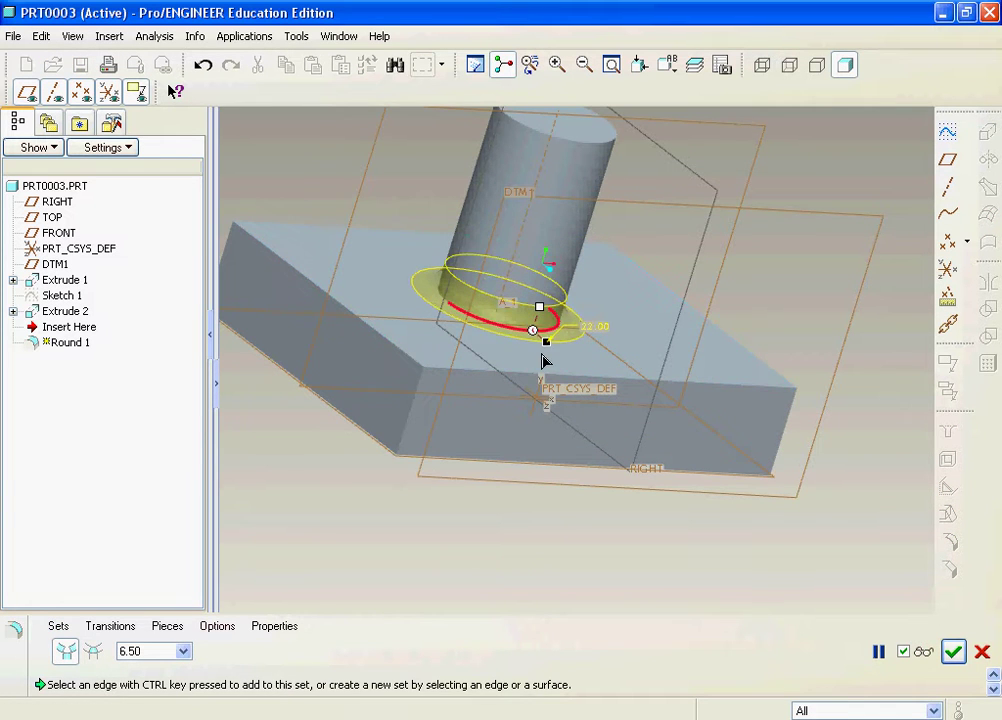
click(953, 650)
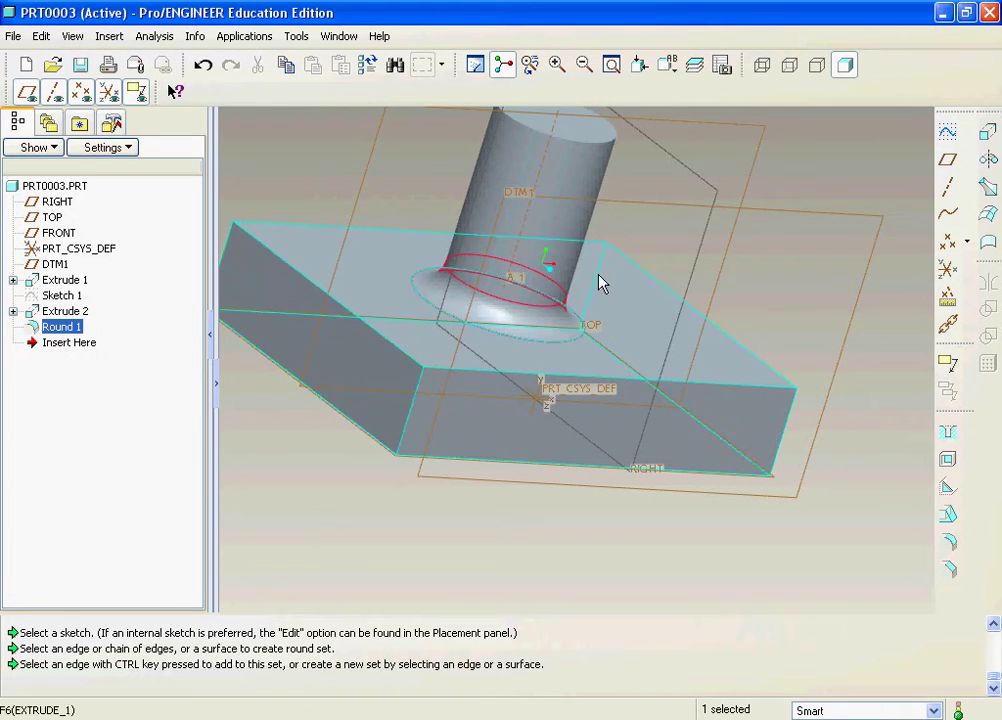
- Round the top edge of the cylinder with a radius of 25
click(948, 542)
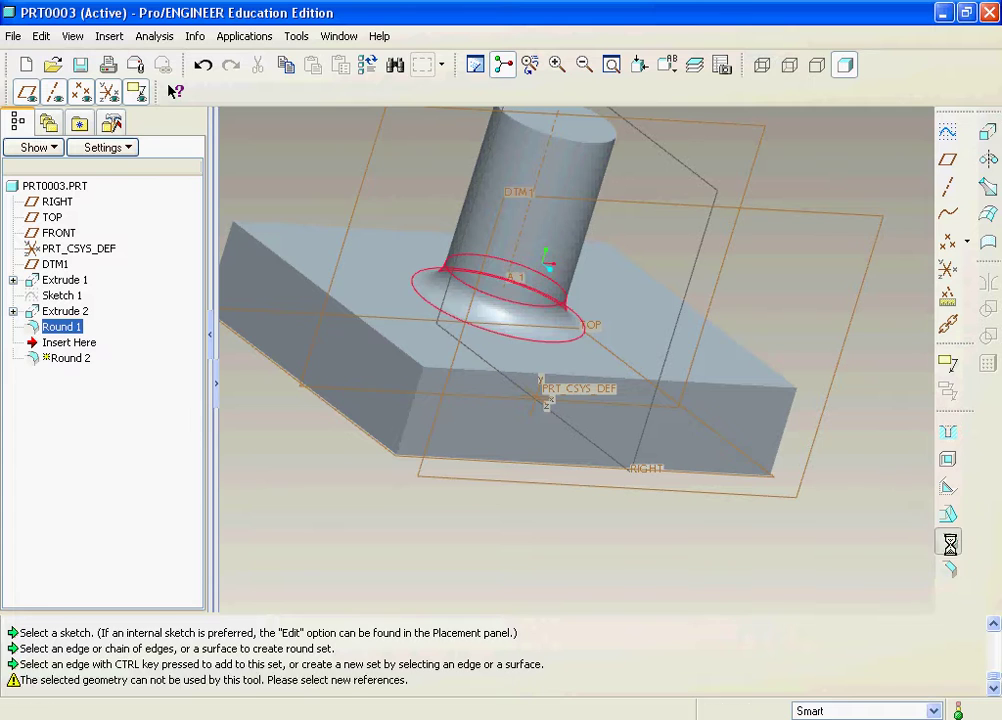
click(611, 140)
mouse_move(590, 158)
mouse_down()
mouse_move(575, 197)
mouse_move(581, 171)
mouse_up()
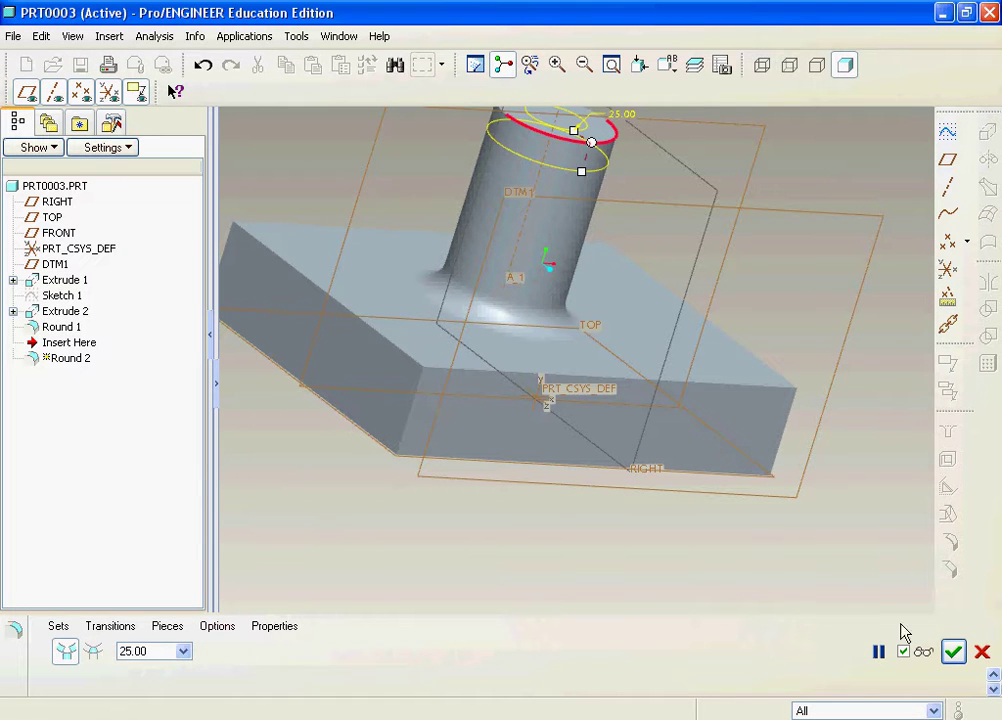
click(955, 652)
key(ctrl+d)
middle_drag(793, 389, 731, 363)
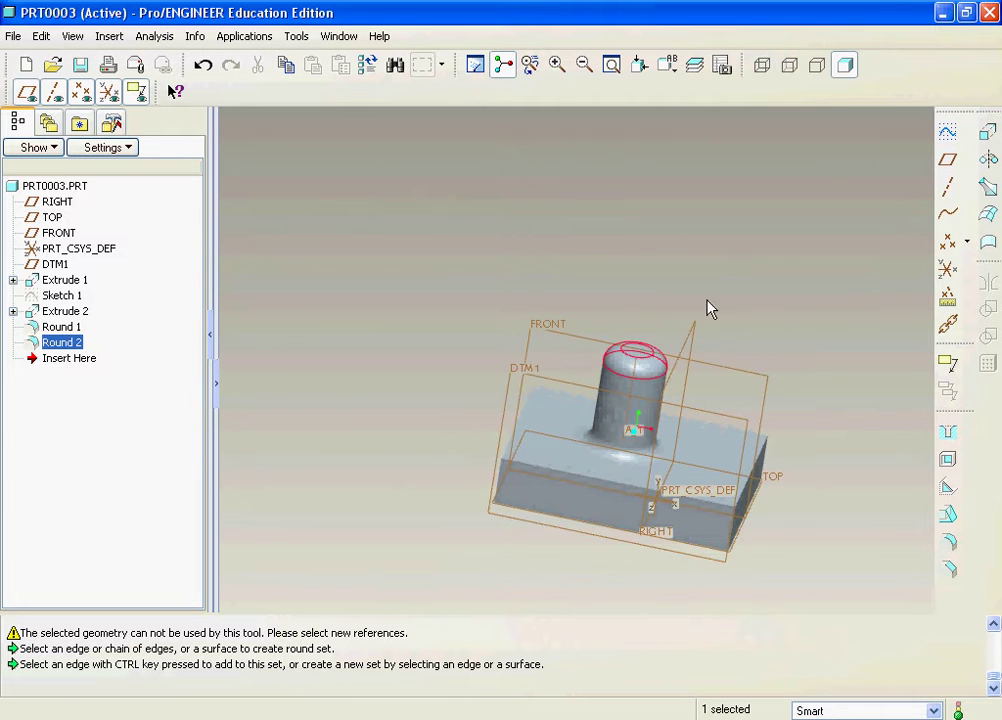
- Save a copy of the part as a PDF U3D file named prt0003, using A4 size and portrait orientation
click(14, 38)
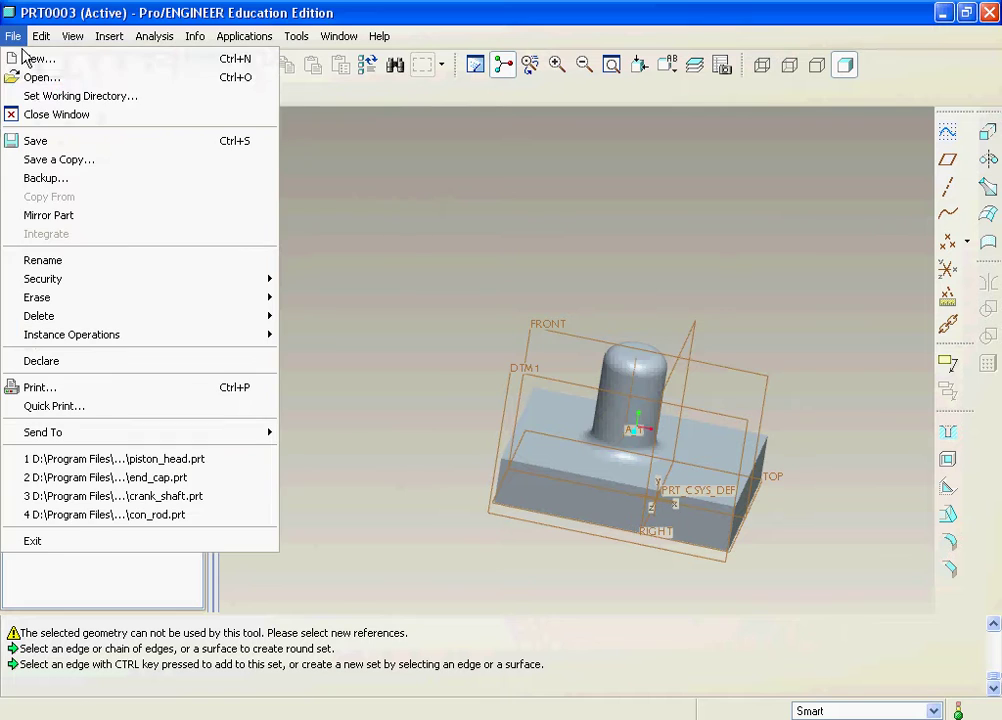
click(16, 161)
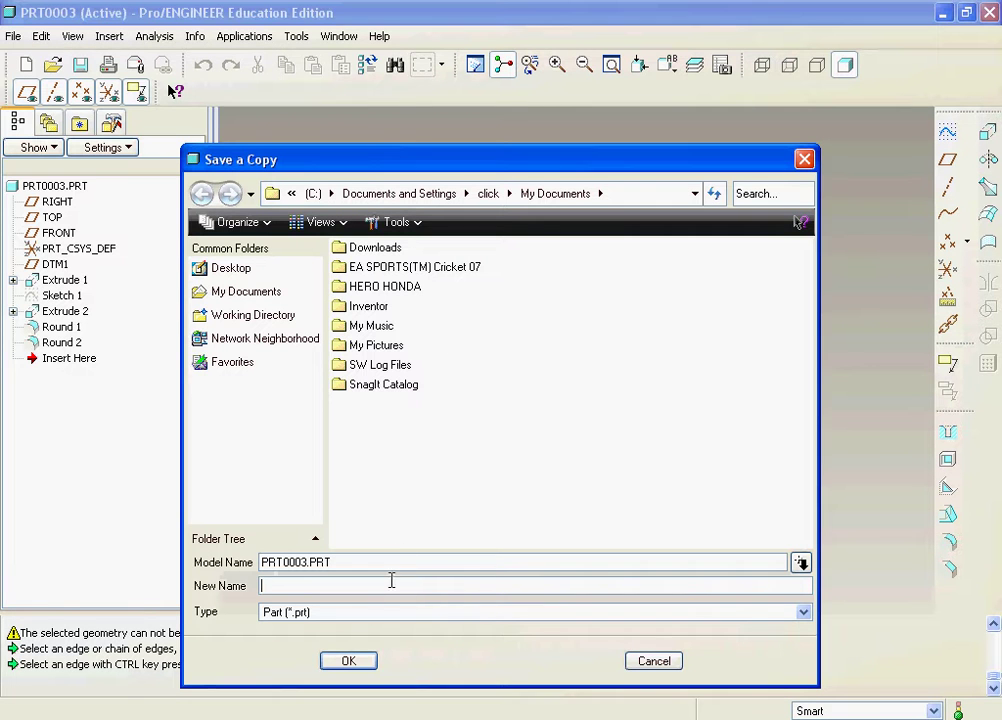
click(318, 615)
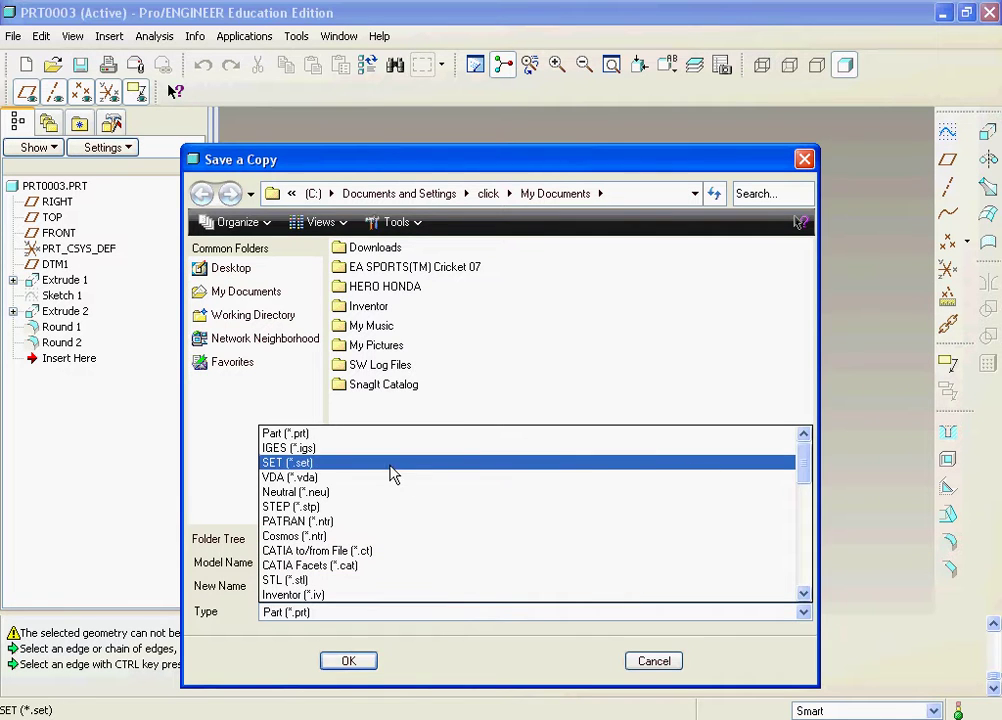
drag(802, 458, 805, 544)
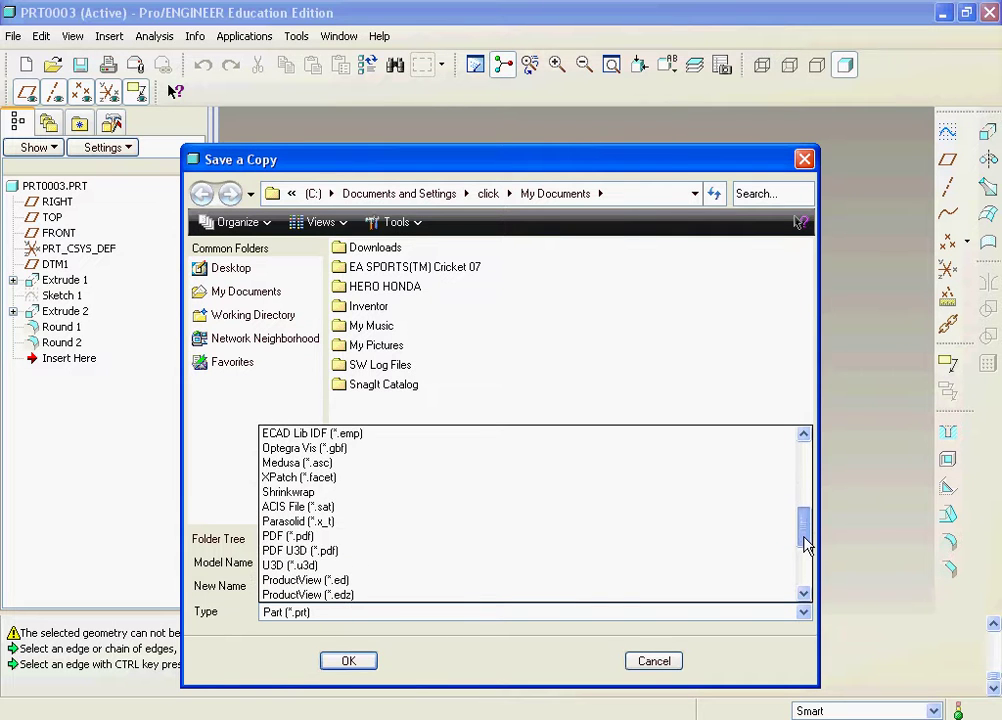
click(405, 551)
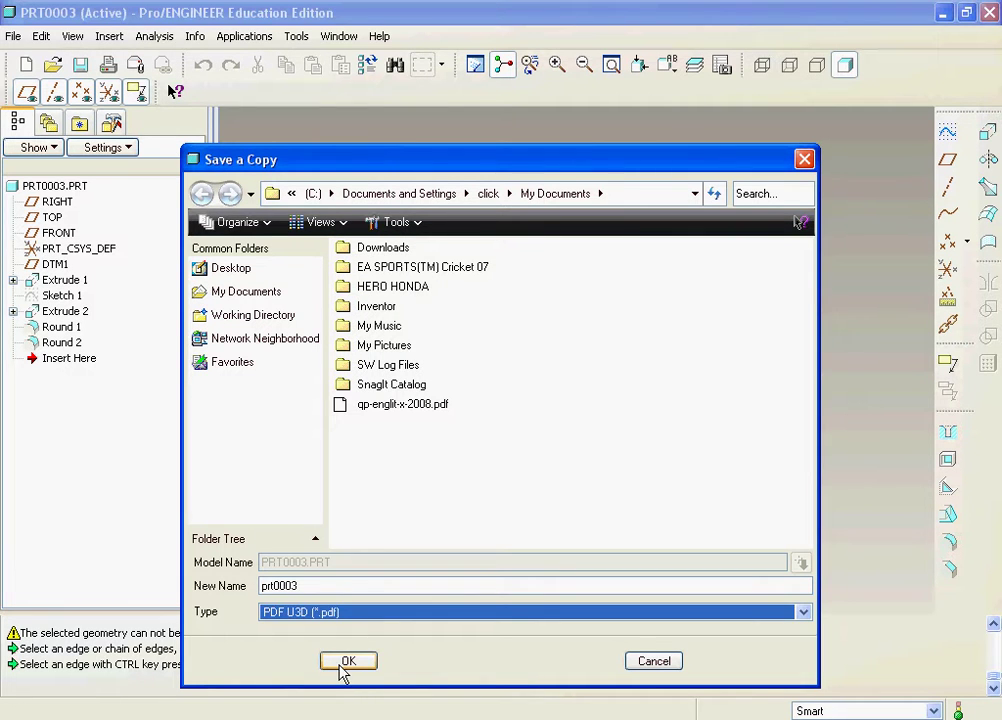
click(345, 662)
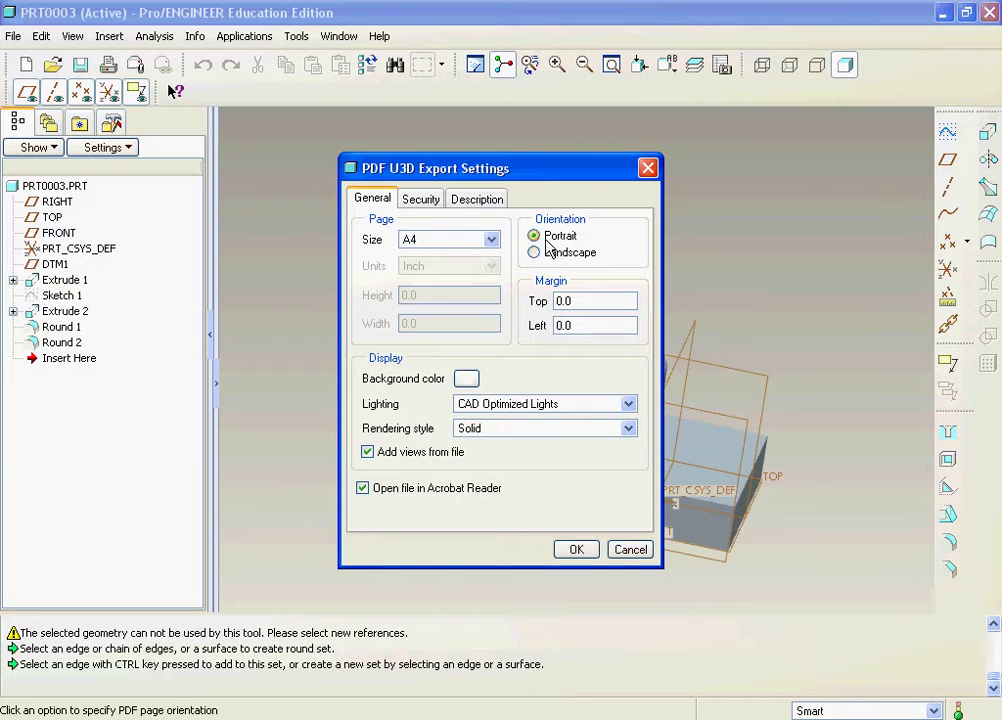
click(576, 549)
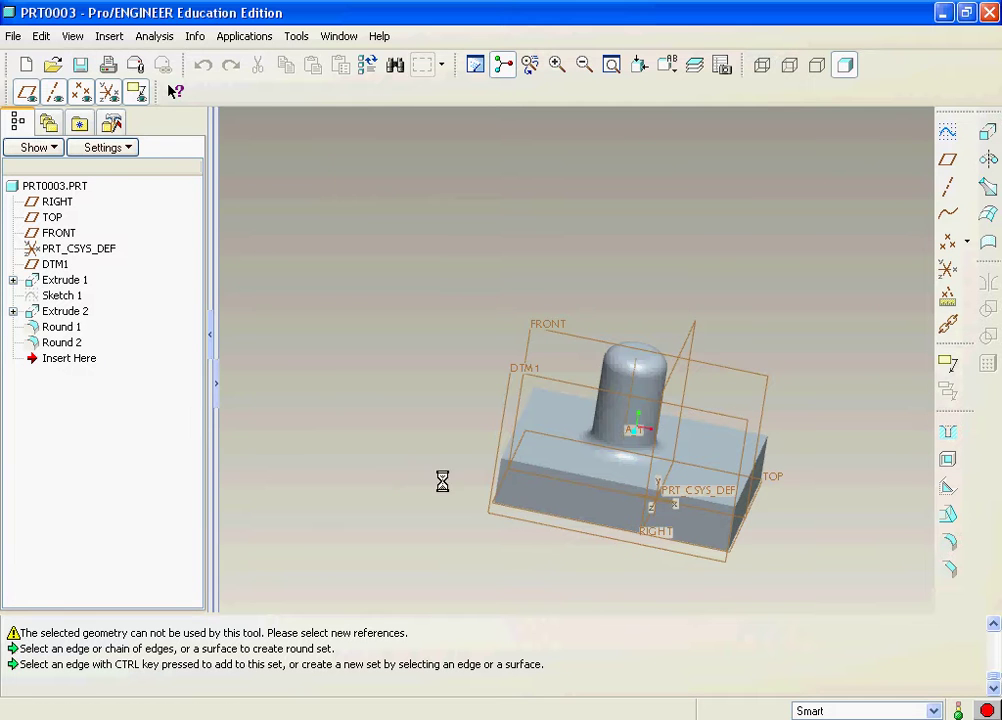
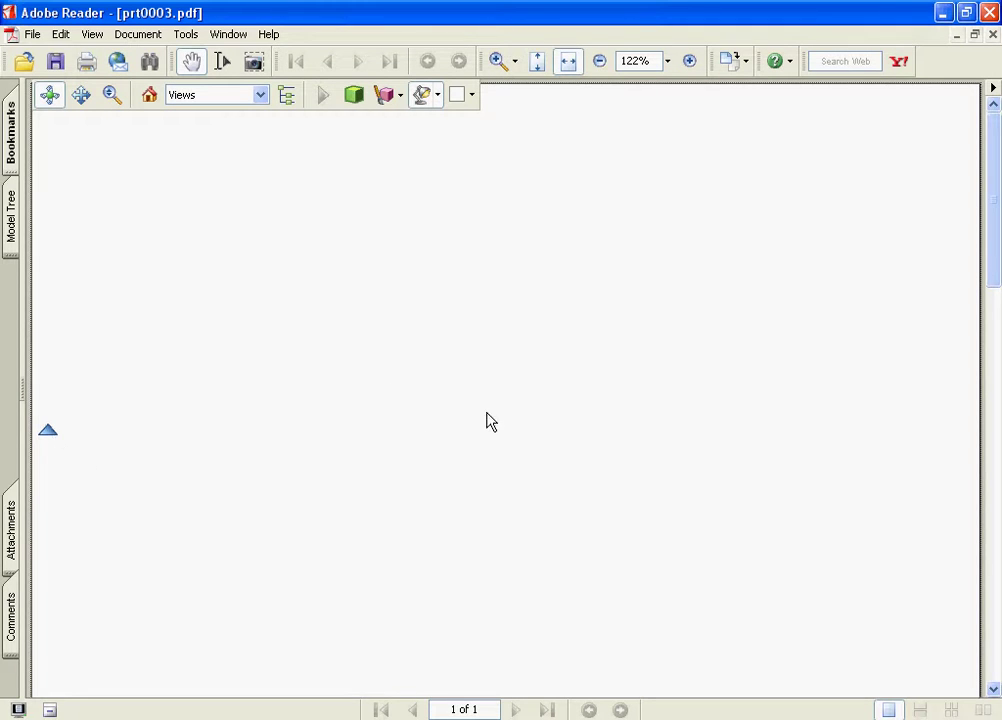
- Examine the 3D model on the PDF page and display it from the saved BOTTOM view
scroll(460, 403, down, 5)
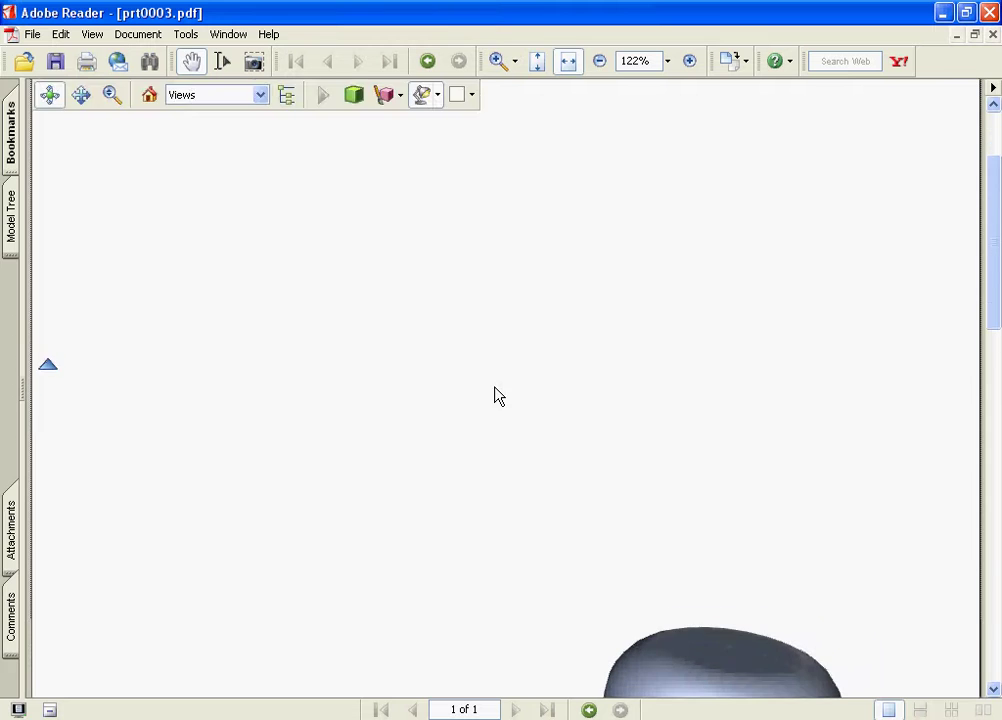
drag(998, 358, 975, 568)
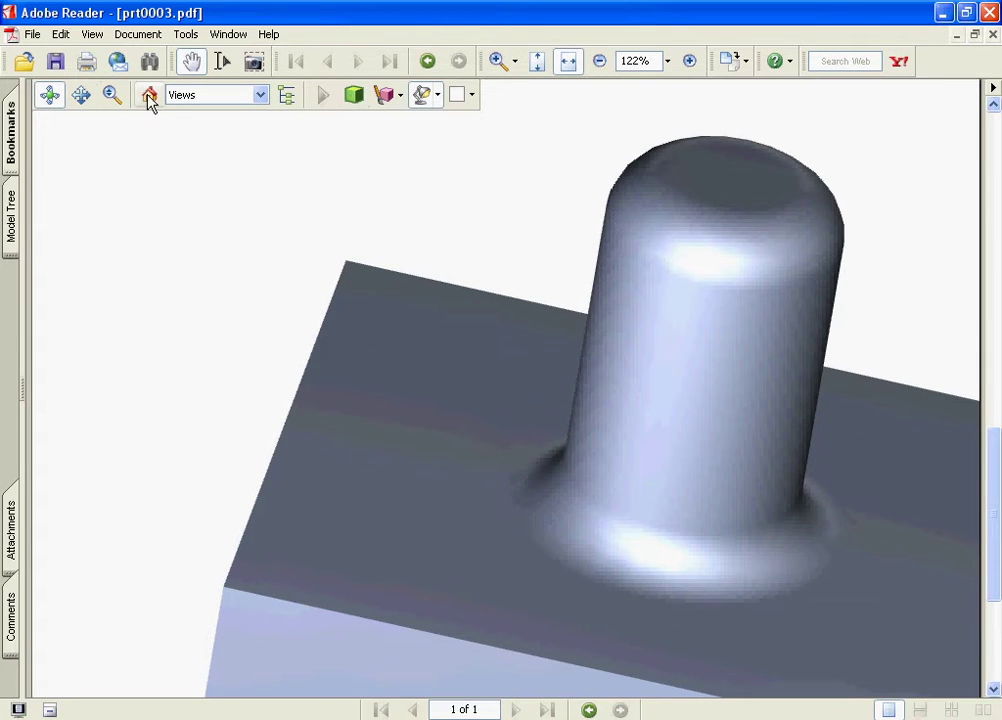
click(202, 96)
click(205, 154)
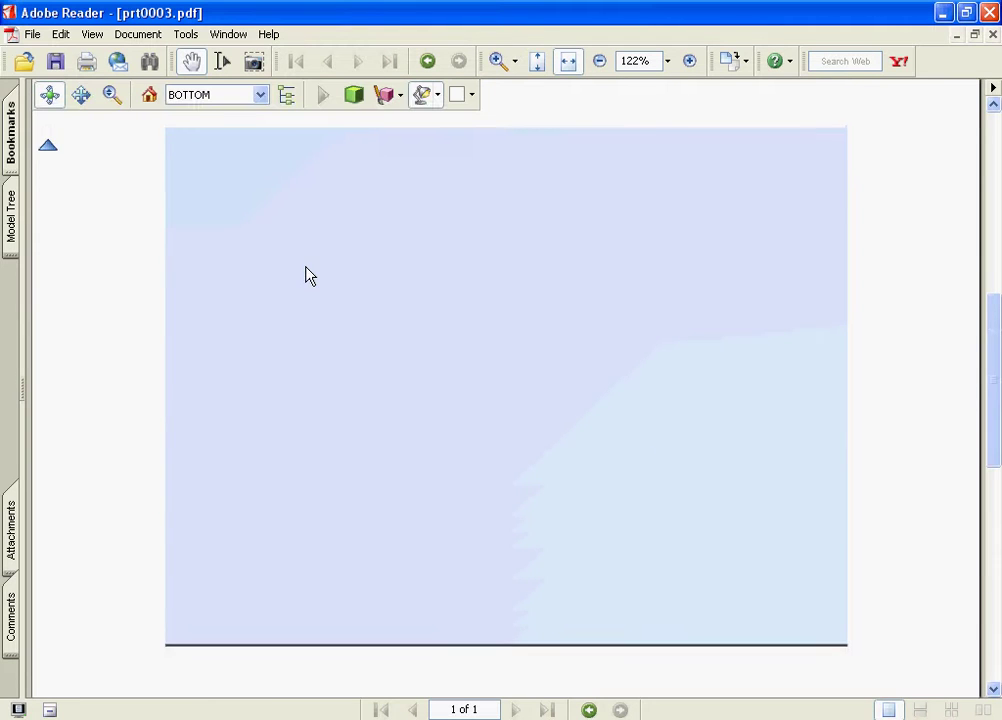
scroll(308, 275, up, 1)
click(245, 95)
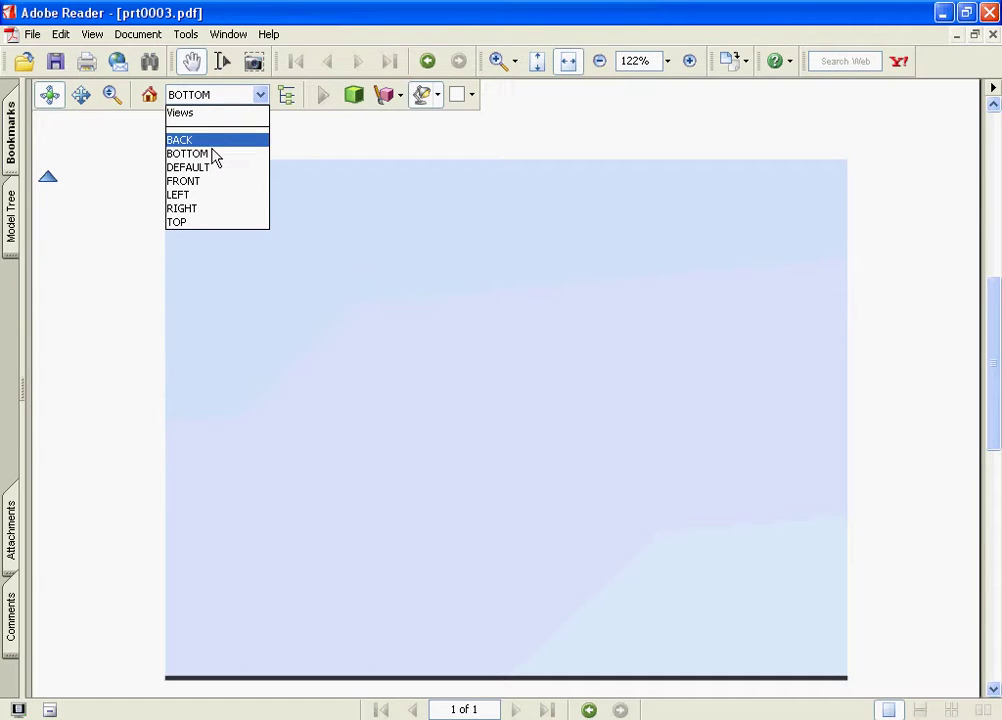
click(447, 119)
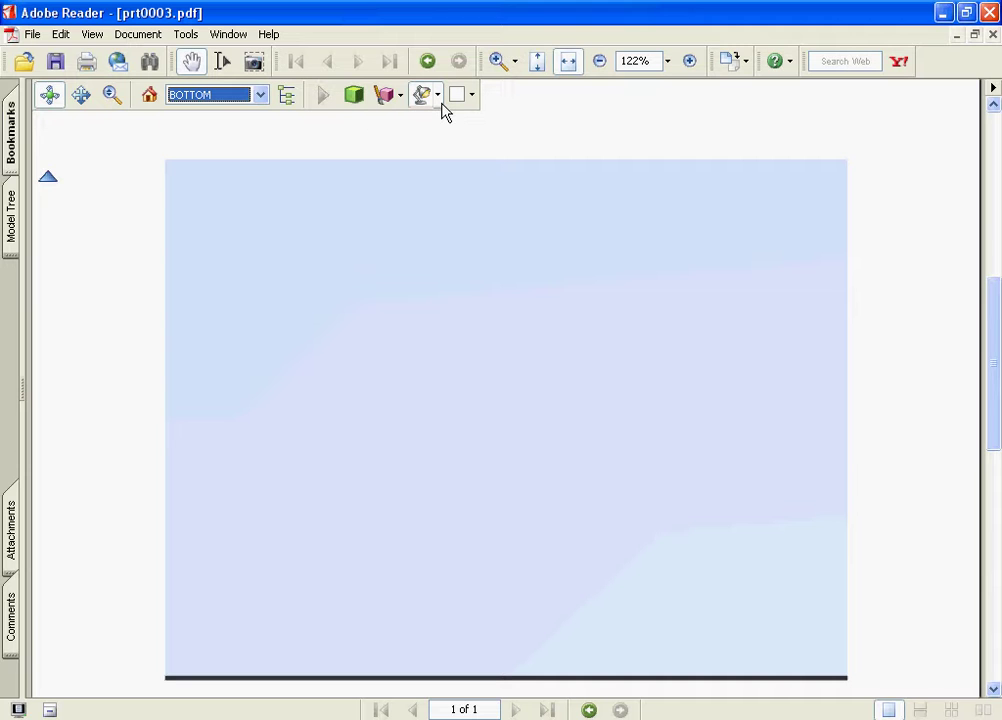
- Render the PDF model as Solid Outline, Solid Wireframe, Transparent Bounding Box and finally Hidden Wireframe
click(401, 96)
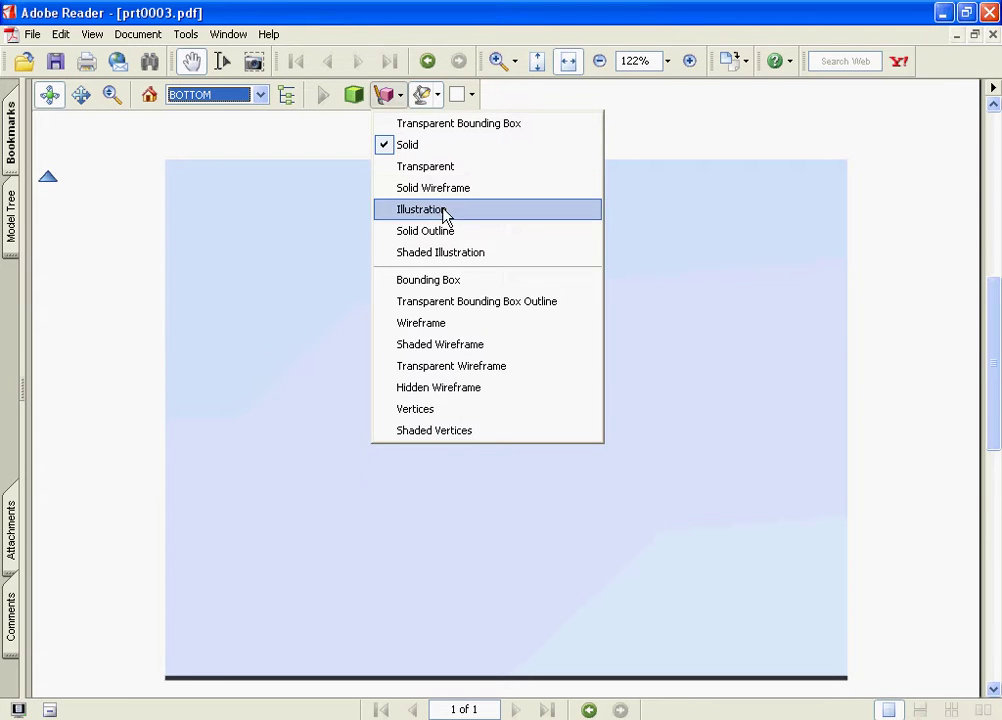
click(475, 235)
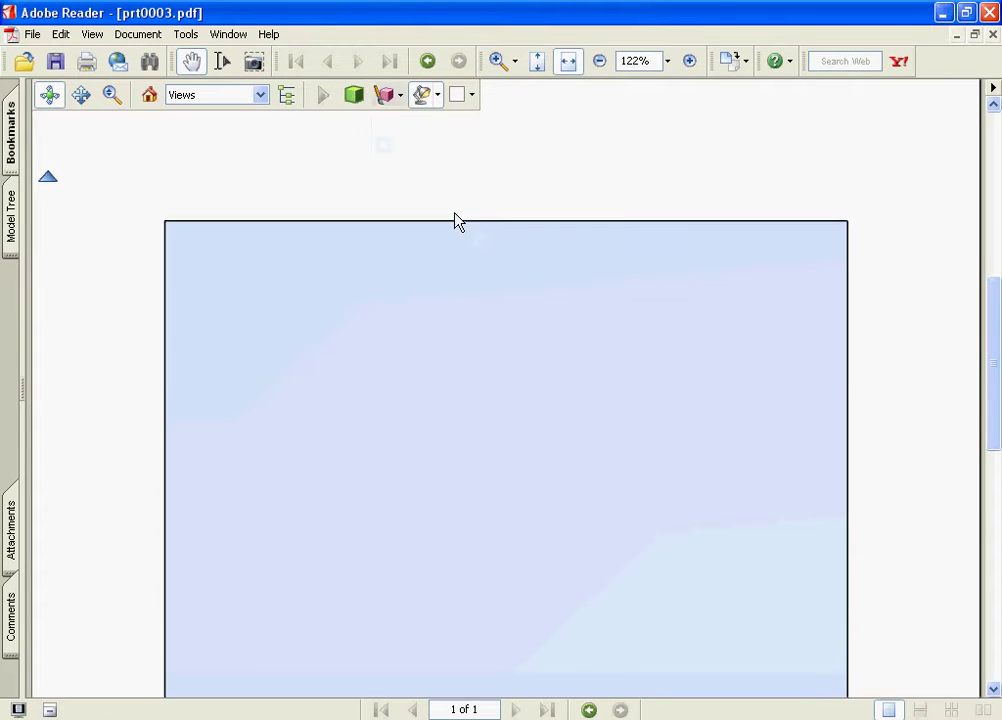
click(401, 96)
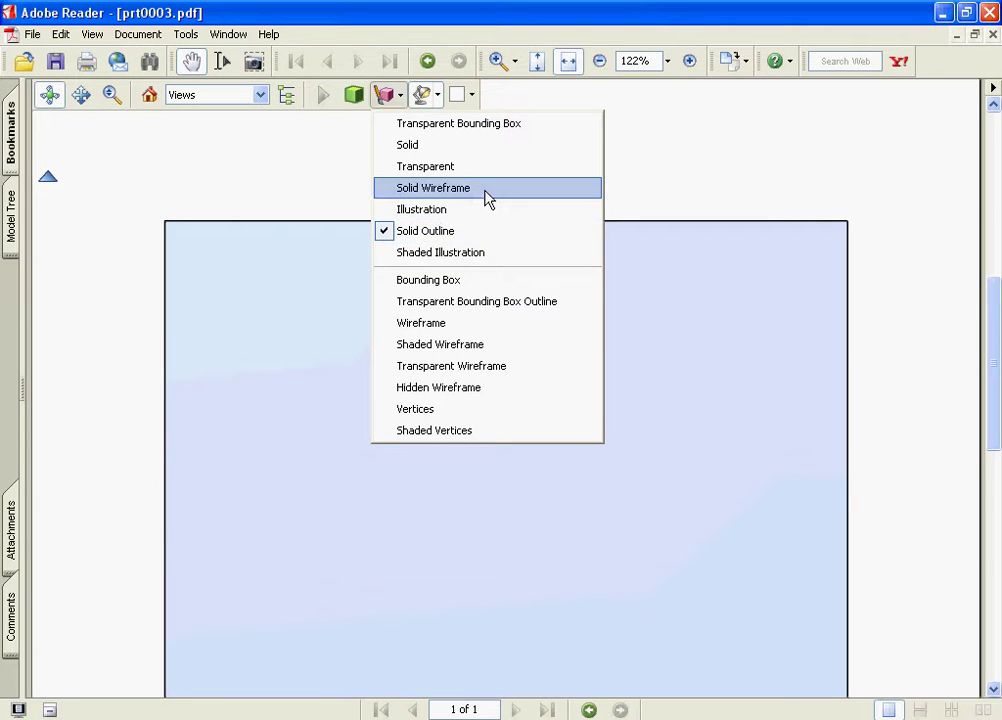
click(488, 199)
click(401, 97)
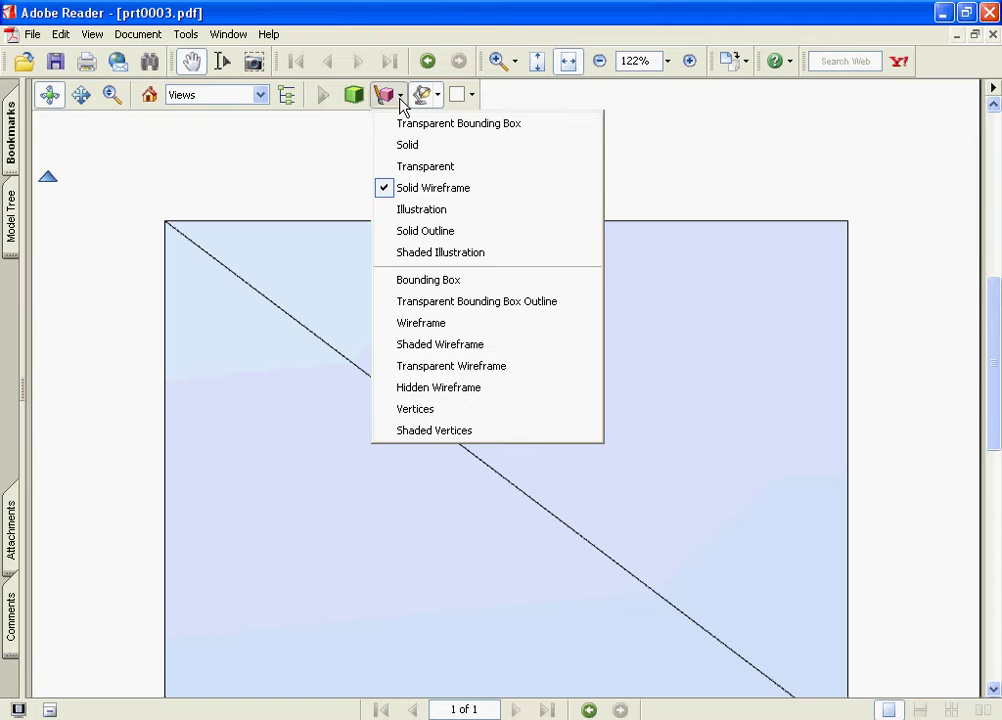
click(514, 130)
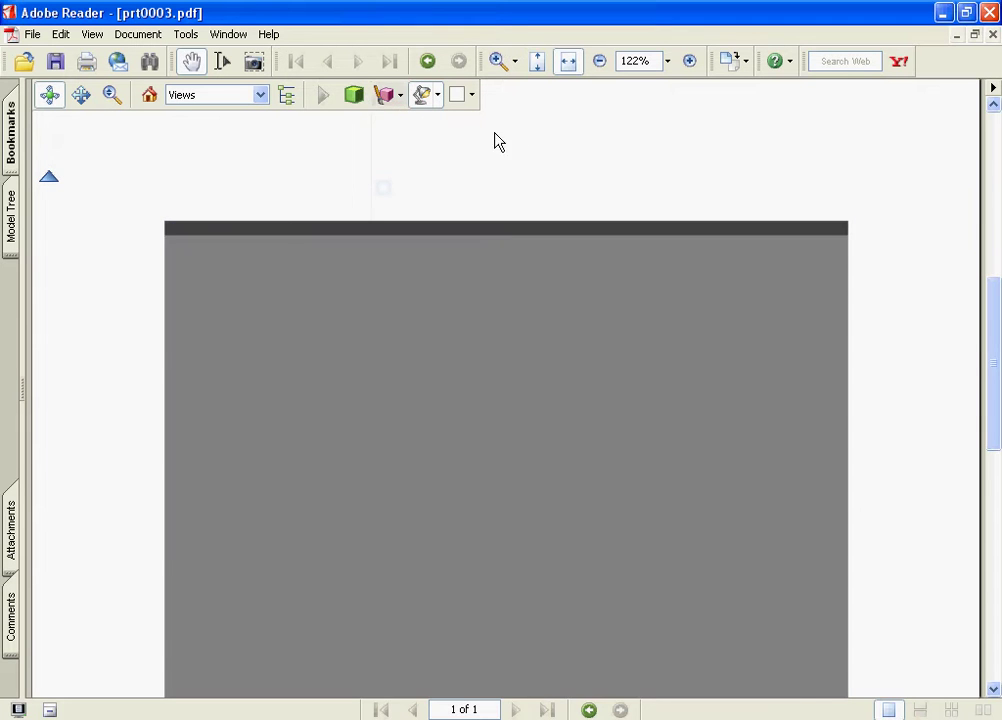
click(398, 99)
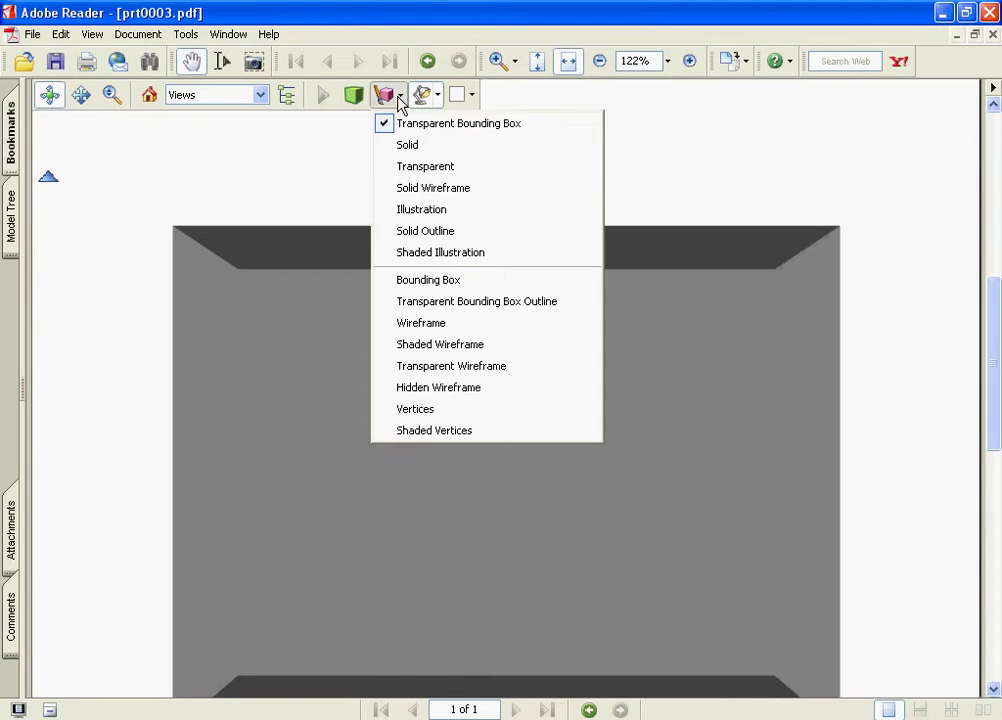
click(476, 394)
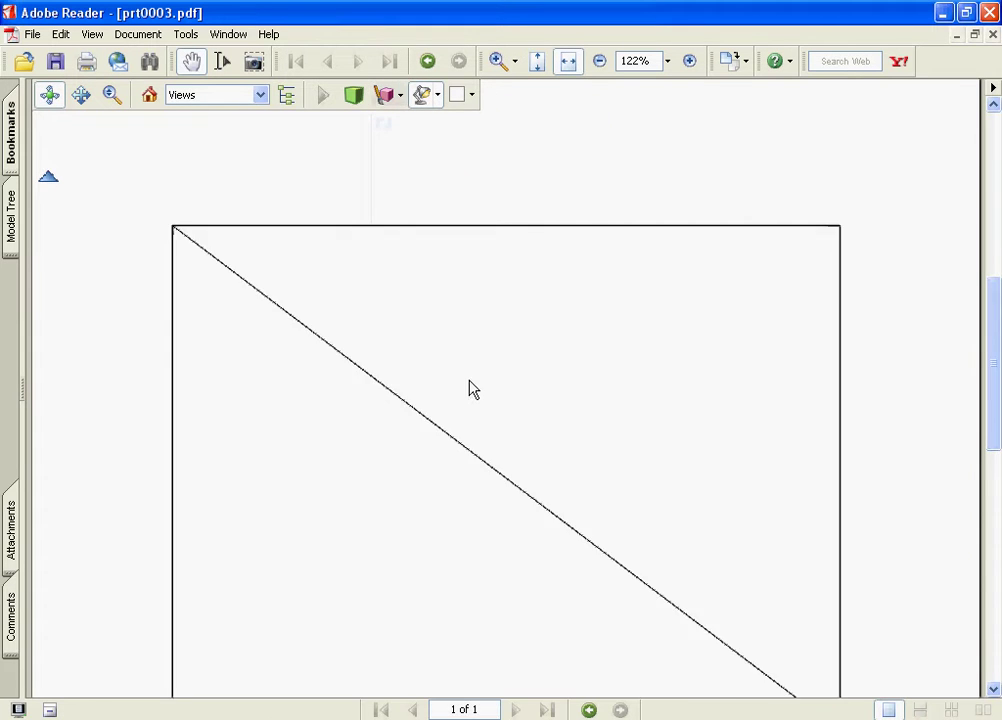
- Inspect the PDF model from the saved FRONT view, and close the document and Adobe Reader to return to Pro/ENGINEER
click(235, 96)
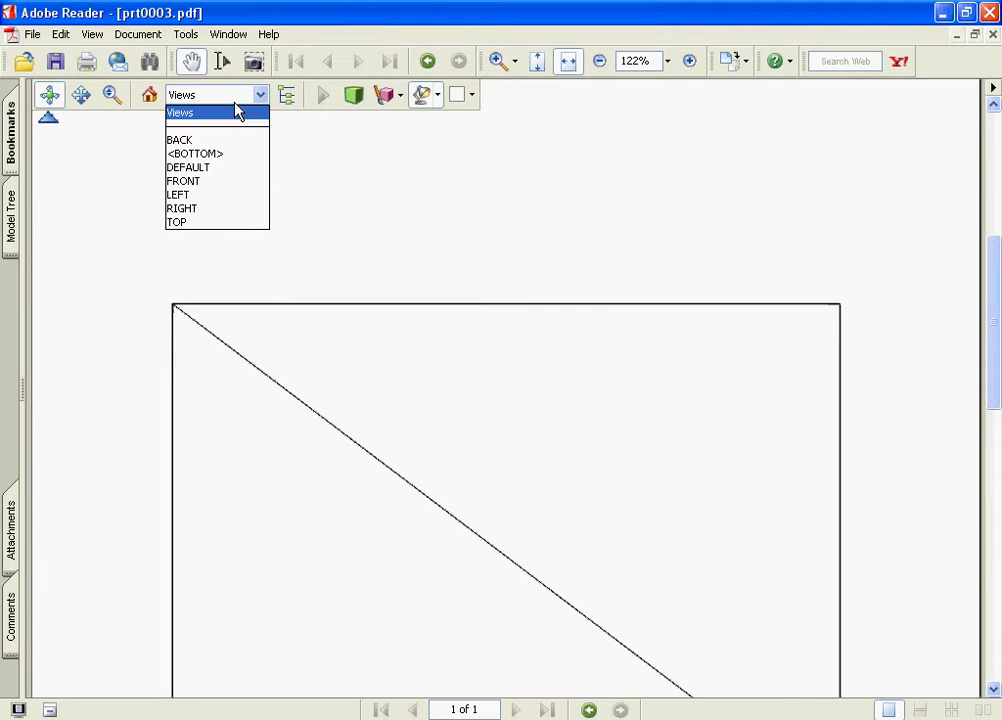
click(212, 183)
scroll(255, 251, up, 2)
scroll(420, 313, down, 5)
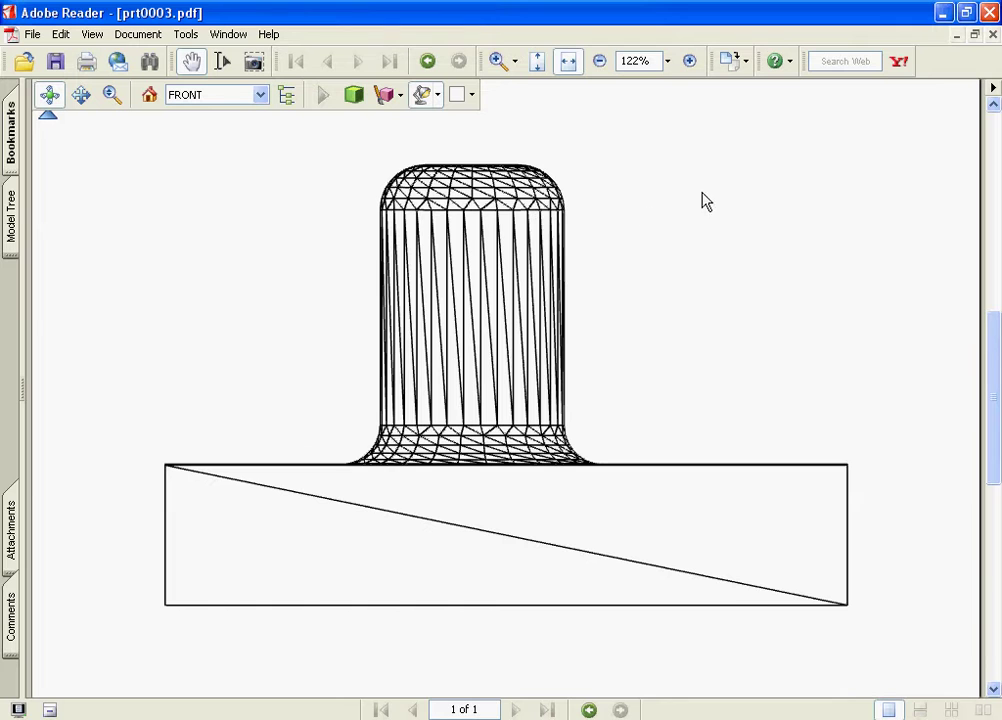
click(993, 38)
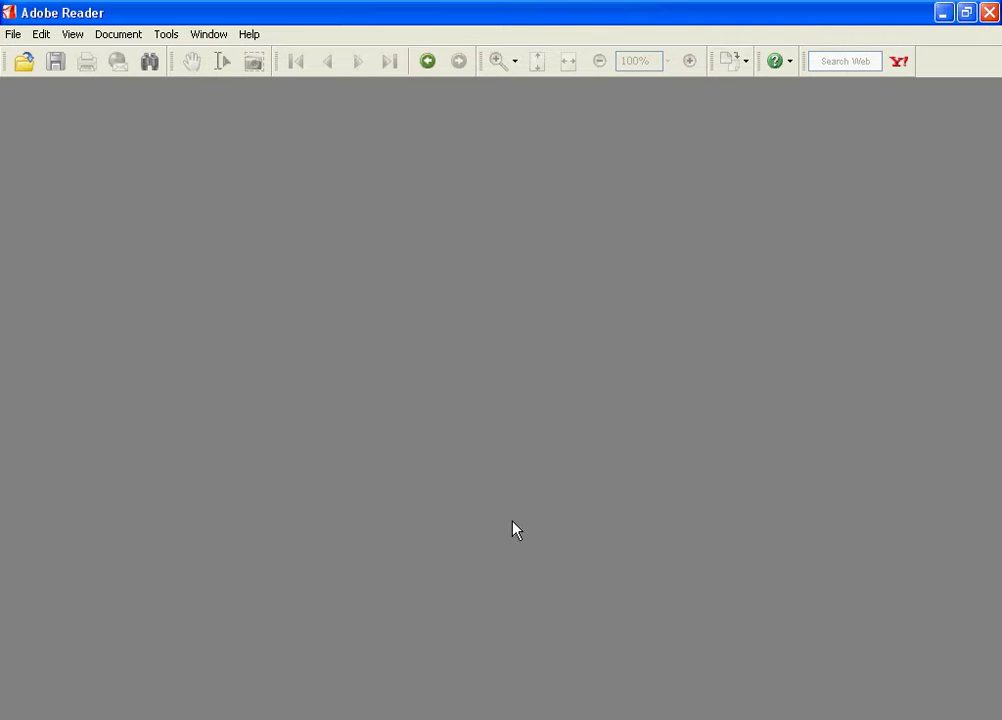
click(993, 12)
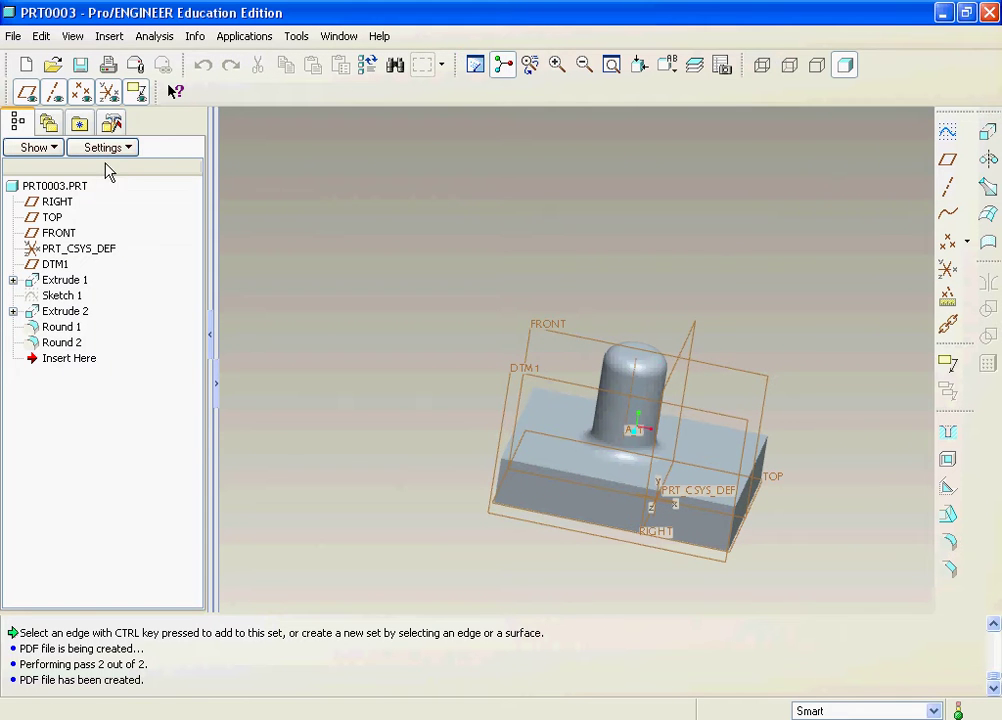
- Start saving a copy of the part with STEP (*.stp) as the file type
click(13, 36)
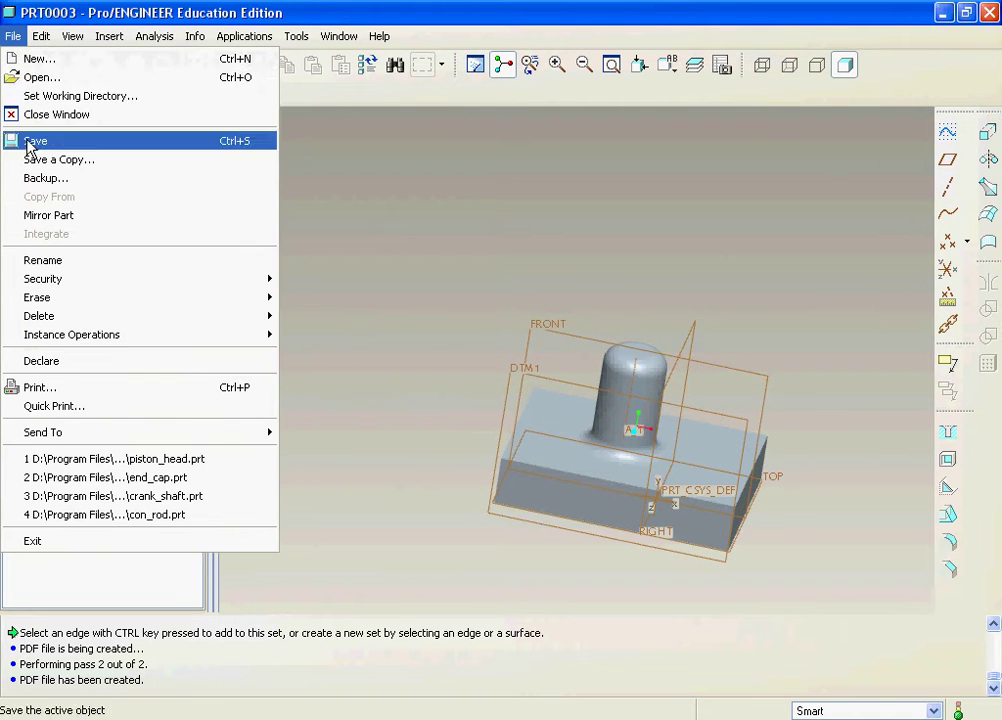
click(60, 159)
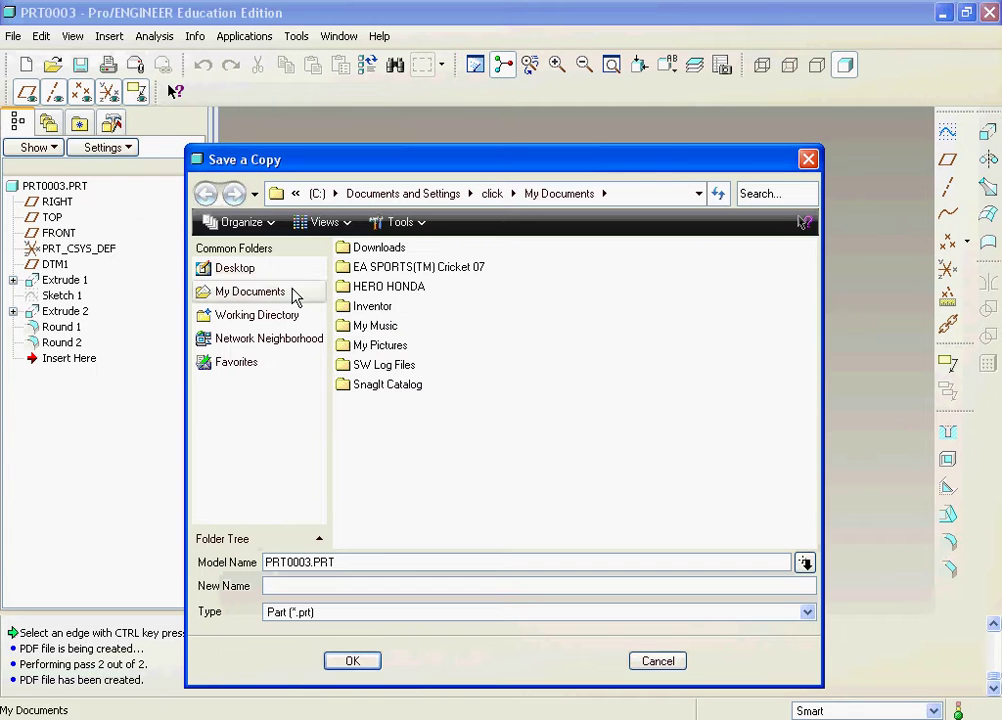
click(443, 612)
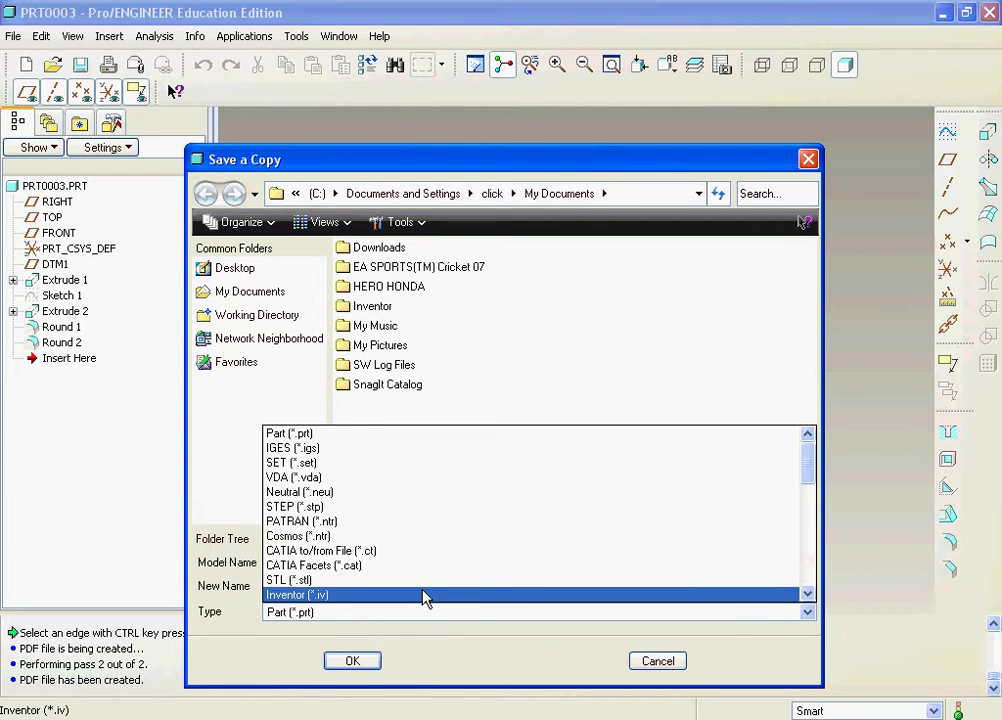
scroll(420, 586, down, 2)
scroll(330, 493, up, 1)
click(295, 463)
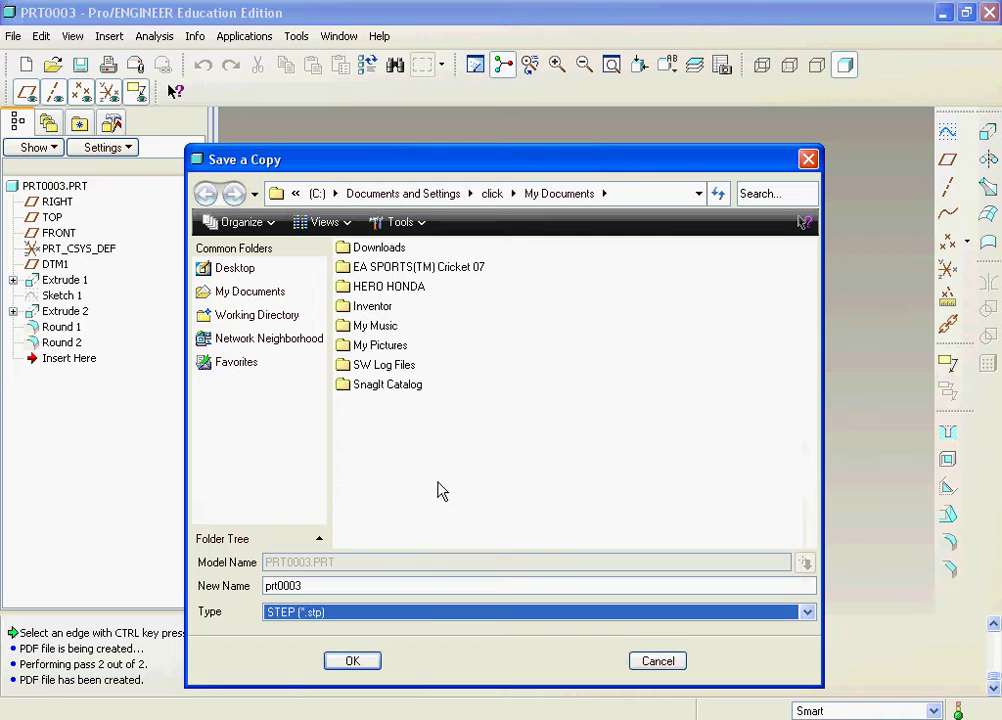
click(350, 661)
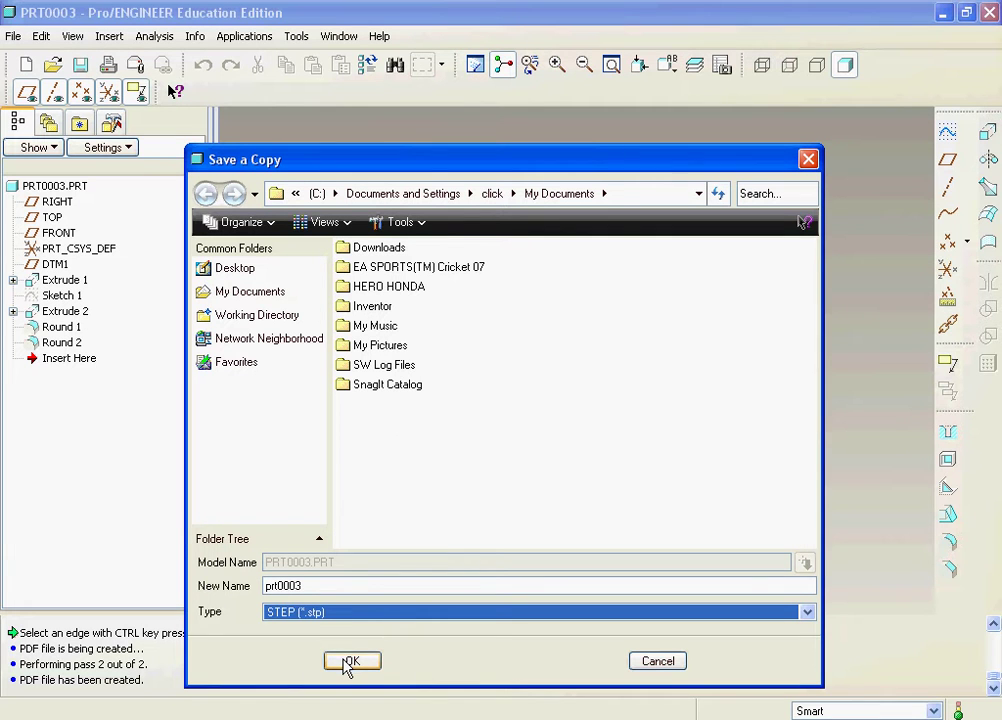
- Name the copy step, save it to the Desktop, and export it with solids and shells in the default coordinate system
click(327, 586)
drag(327, 586, 172, 590)
text(step)
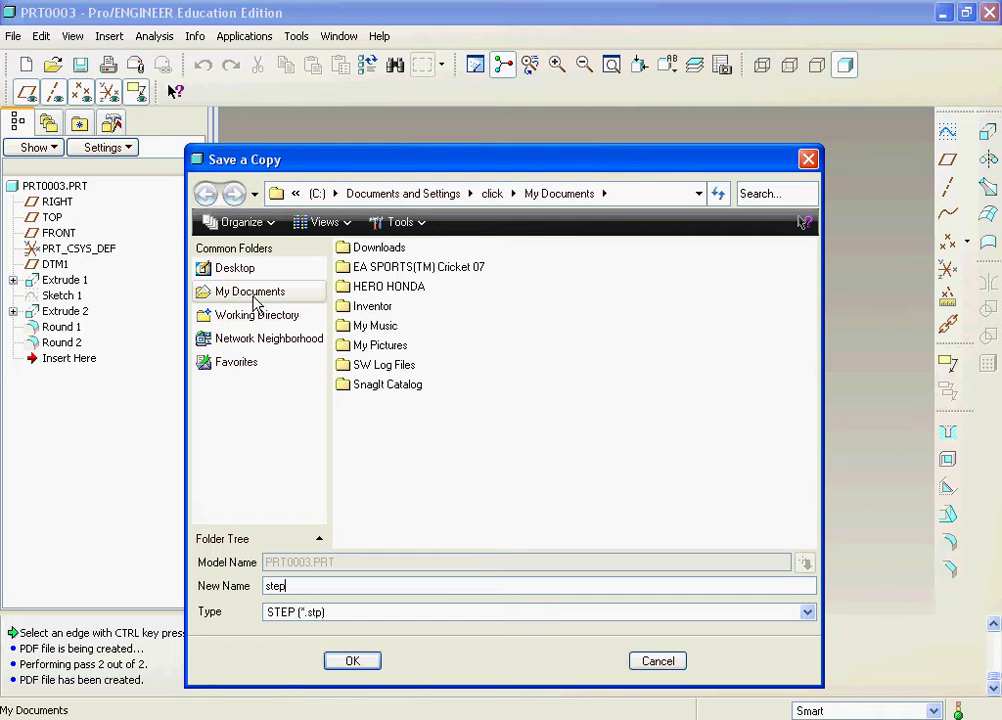
click(316, 196)
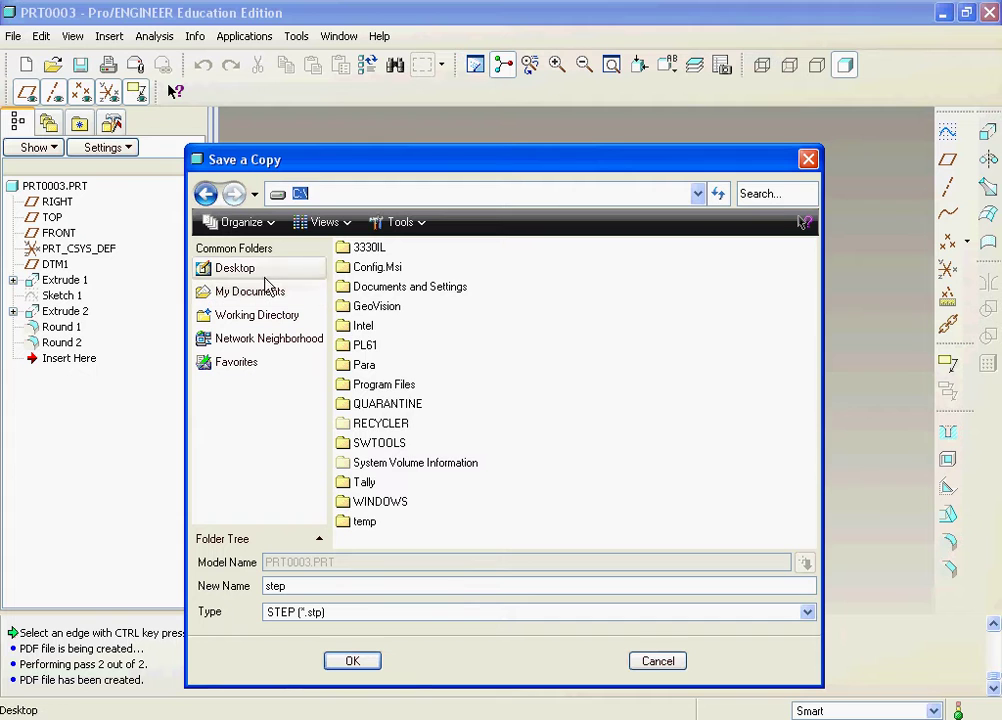
click(235, 268)
click(356, 661)
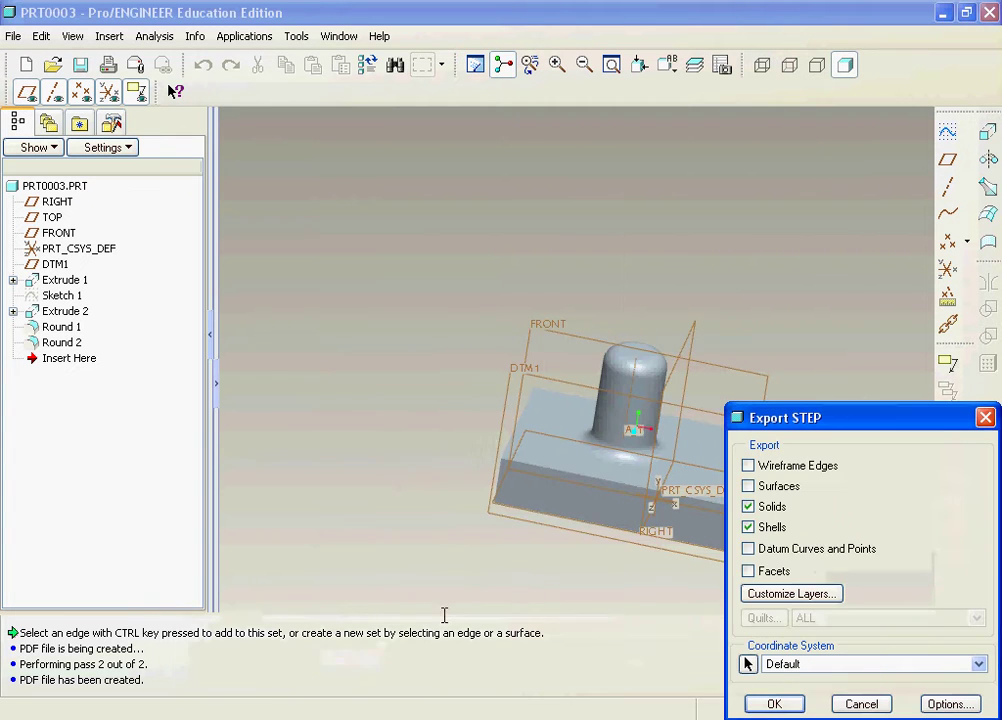
drag(776, 425, 474, 373)
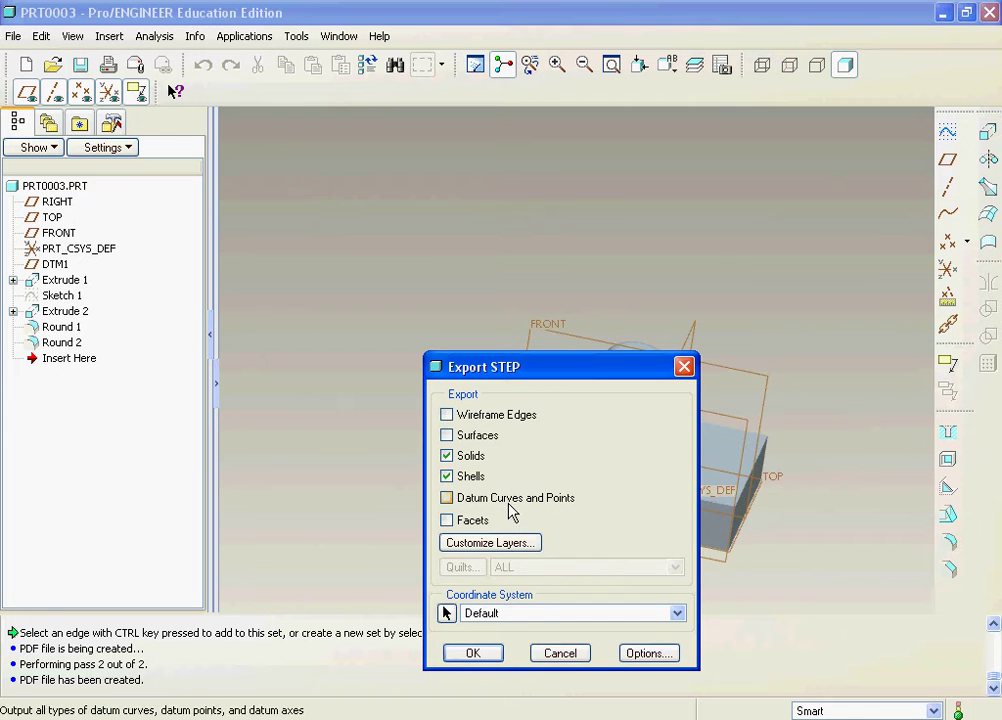
click(474, 653)
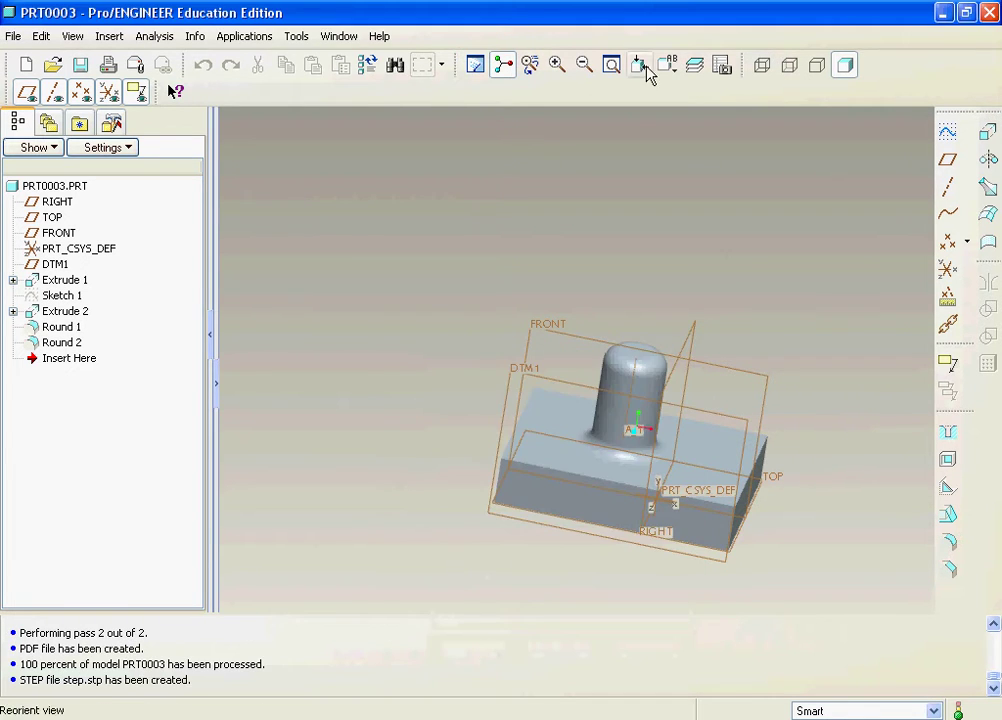
- Close the part window and import the STEP file step.stp from the Desktop as a new part named step
click(339, 36)
click(347, 94)
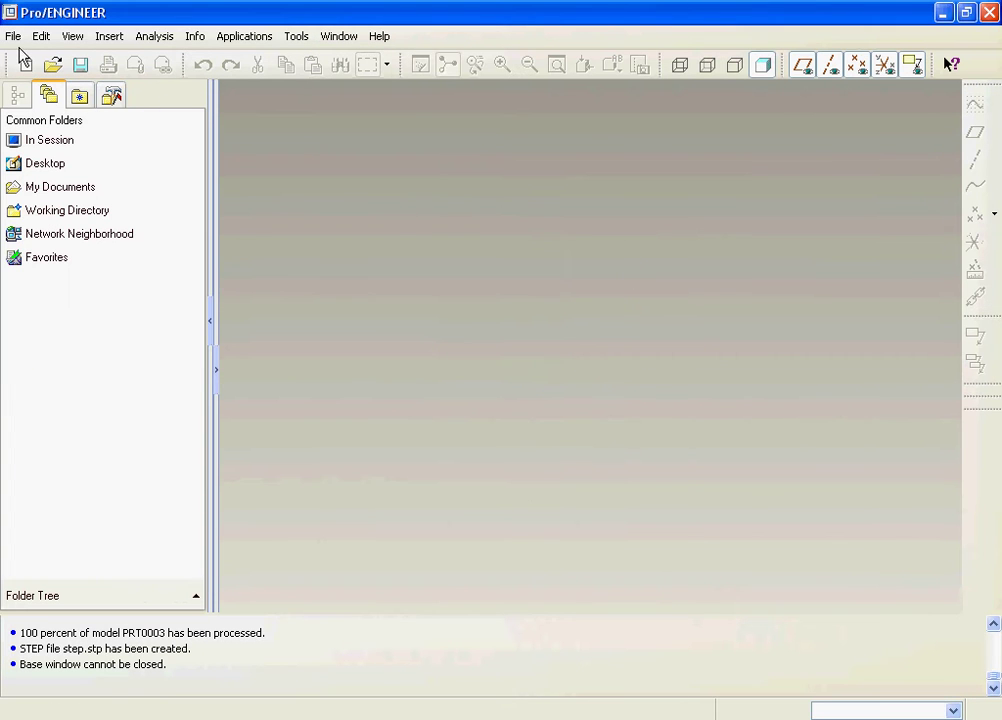
click(53, 64)
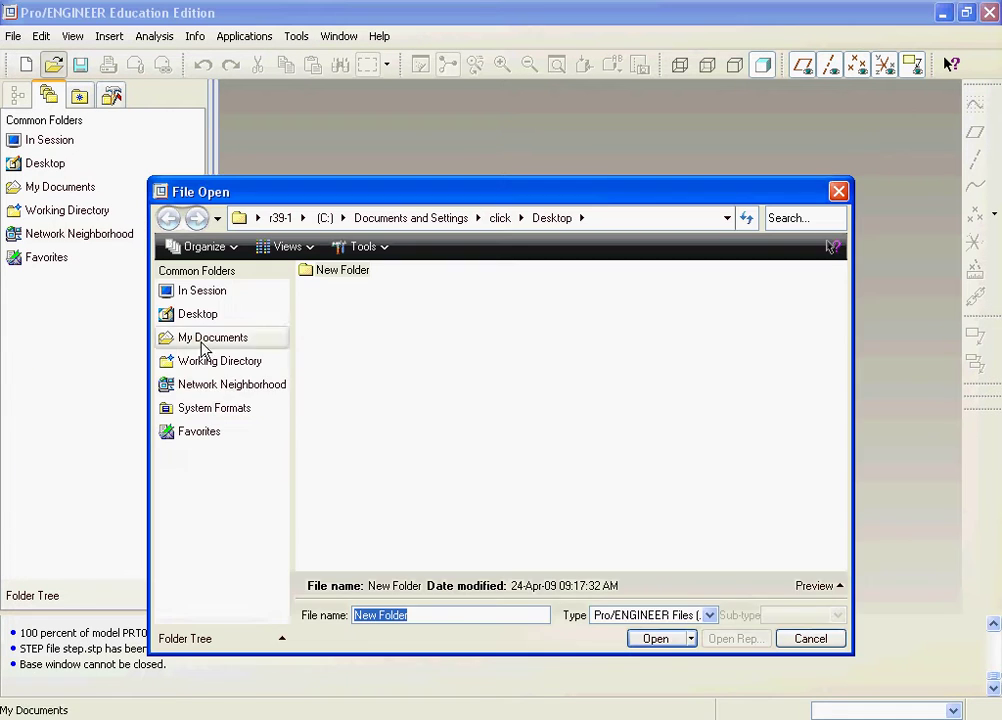
click(709, 615)
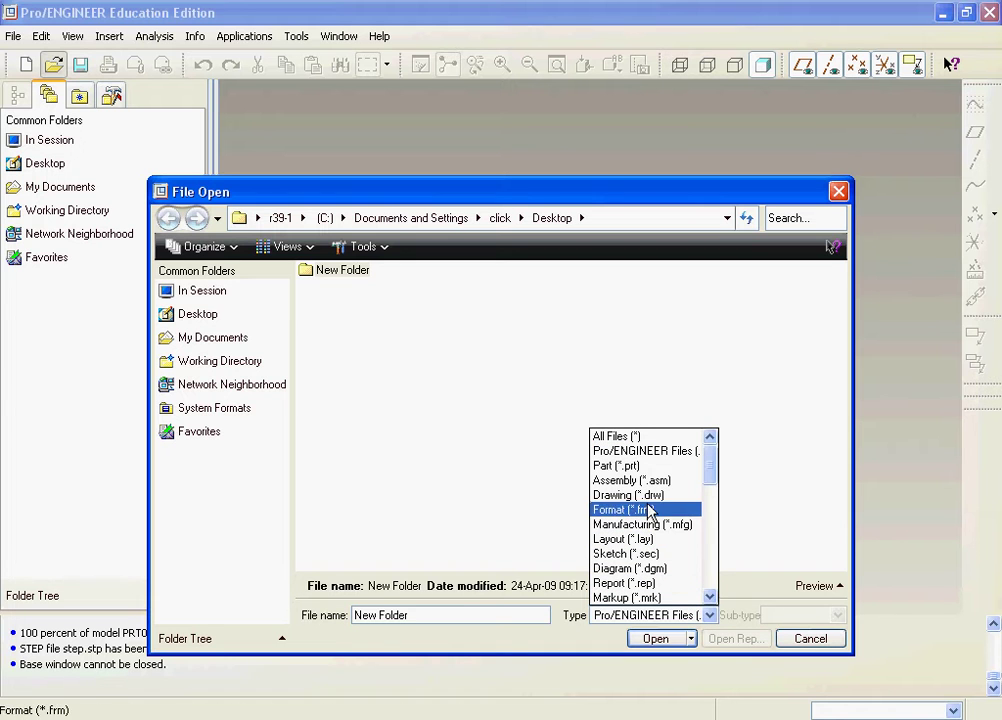
drag(709, 462, 710, 505)
click(647, 583)
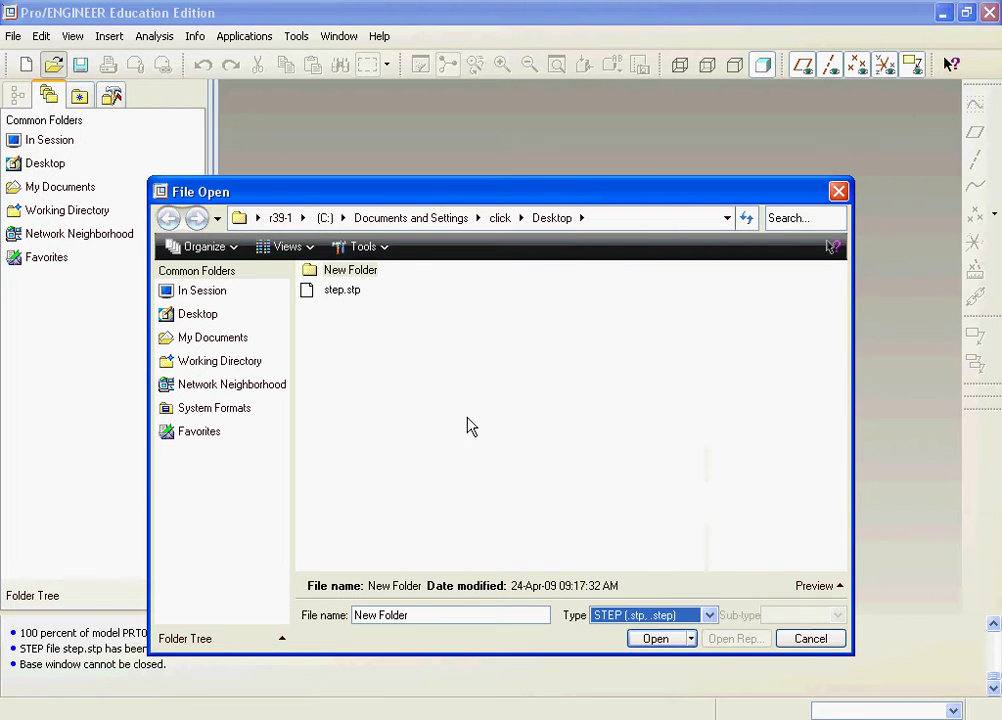
click(352, 296)
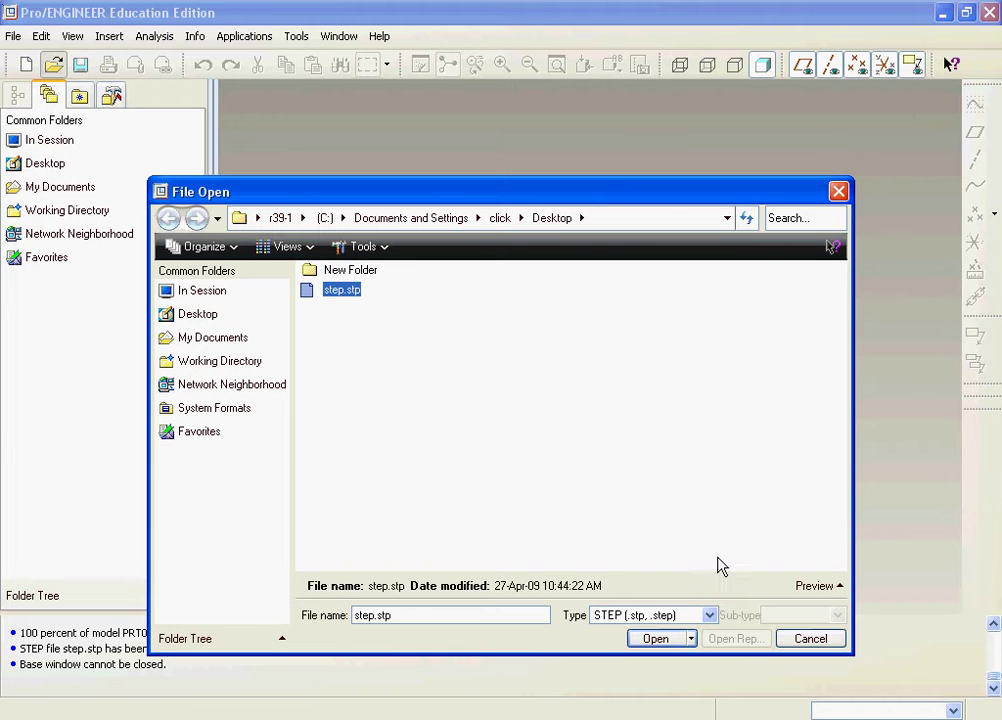
click(658, 638)
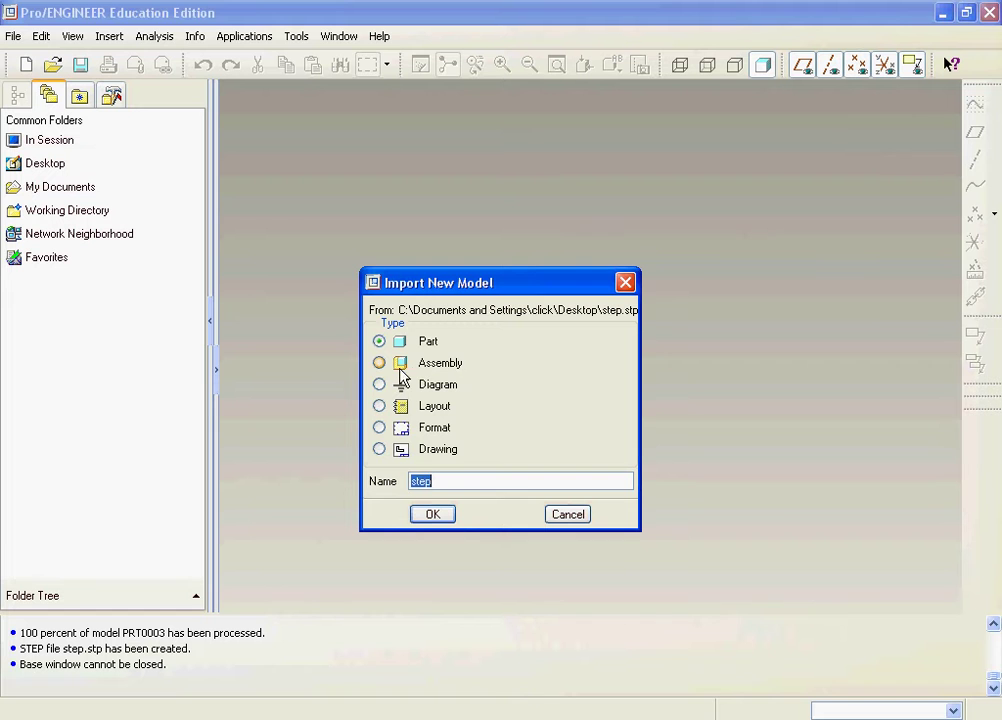
click(430, 514)
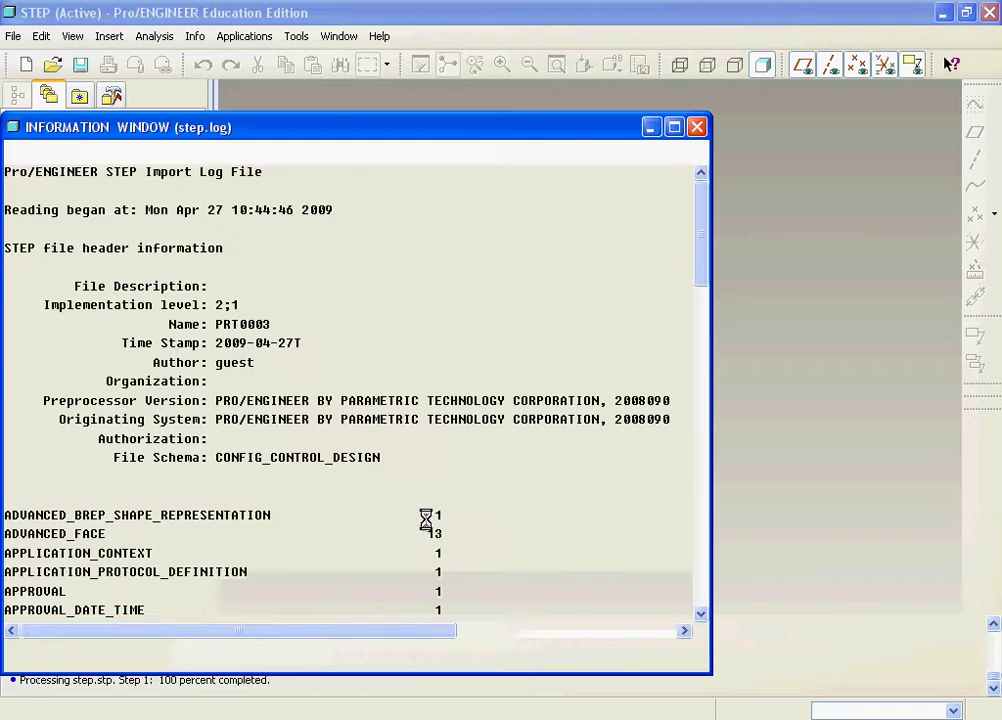
middle_drag(419, 512, 640, 350)
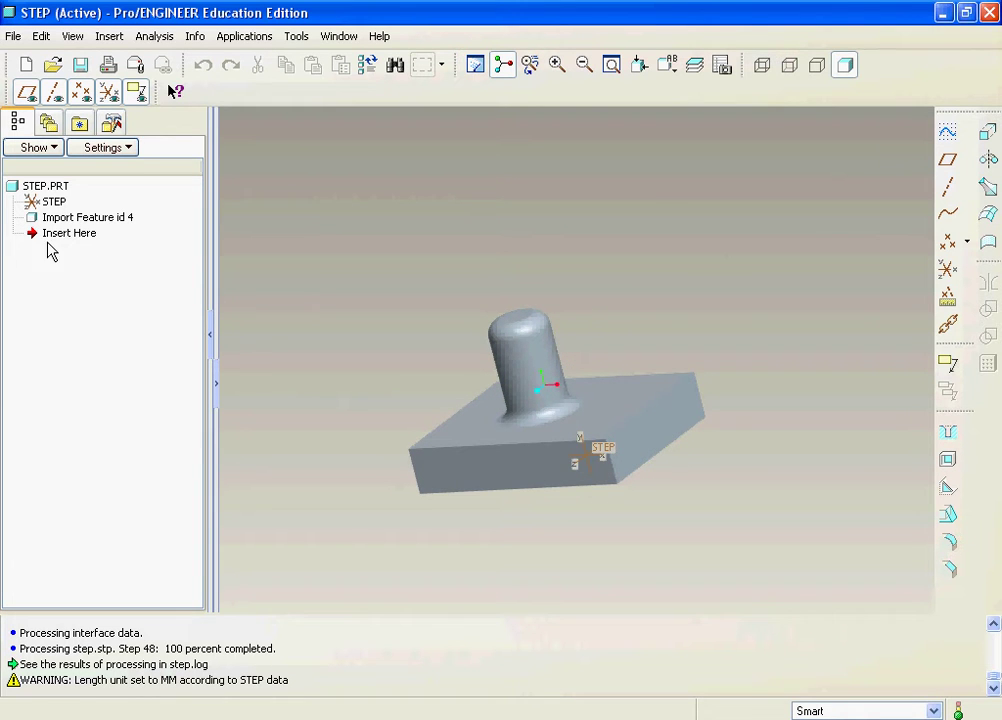
- Select the round surface where the cylinder meets the block on the imported part
middle_drag(672, 436, 584, 413)
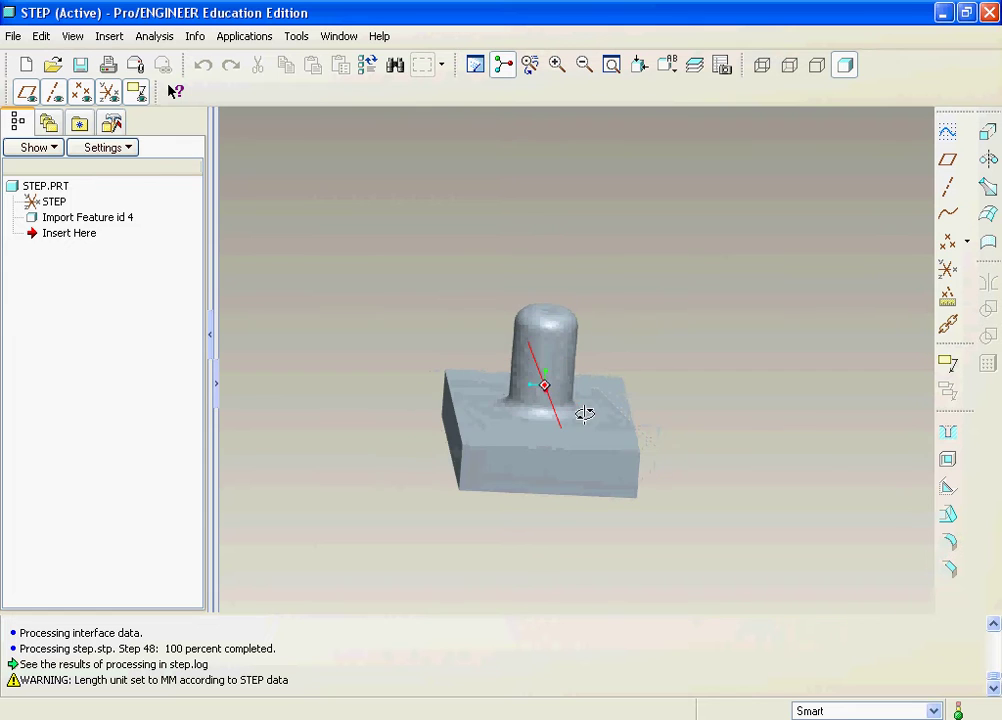
click(41, 36)
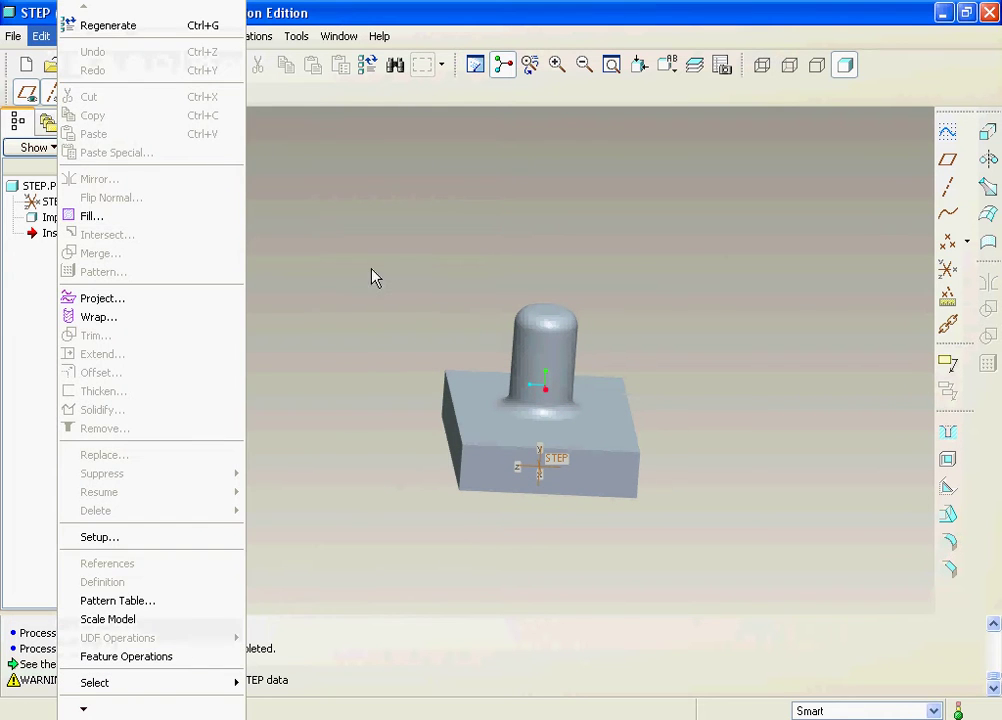
click(528, 405)
click(524, 410)
scroll(540, 472, up, 3)
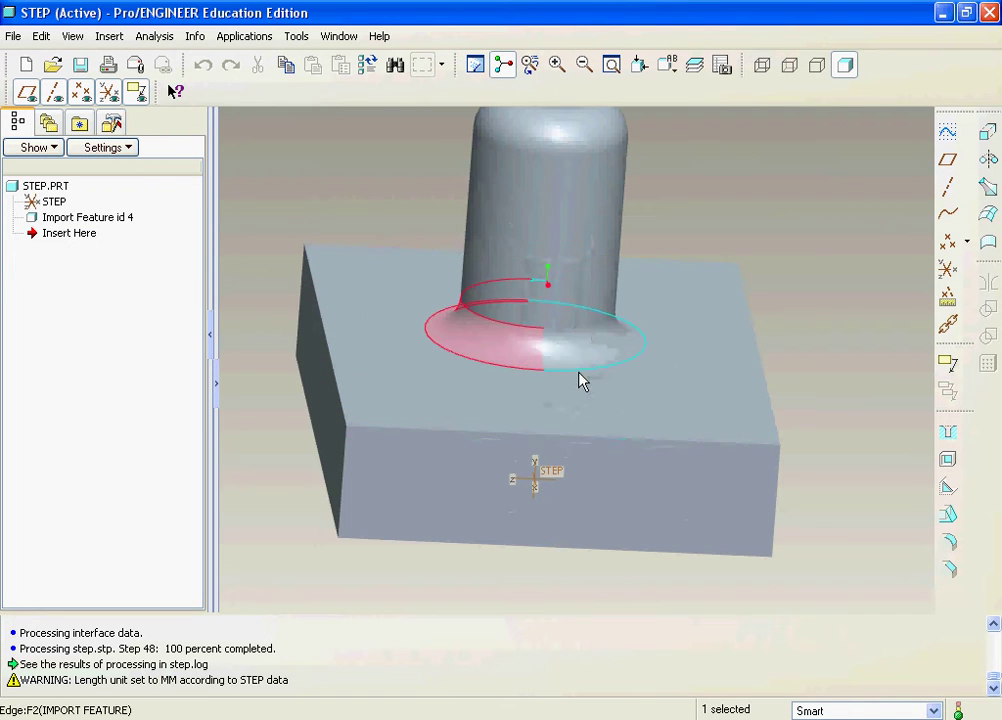
click(40, 36)
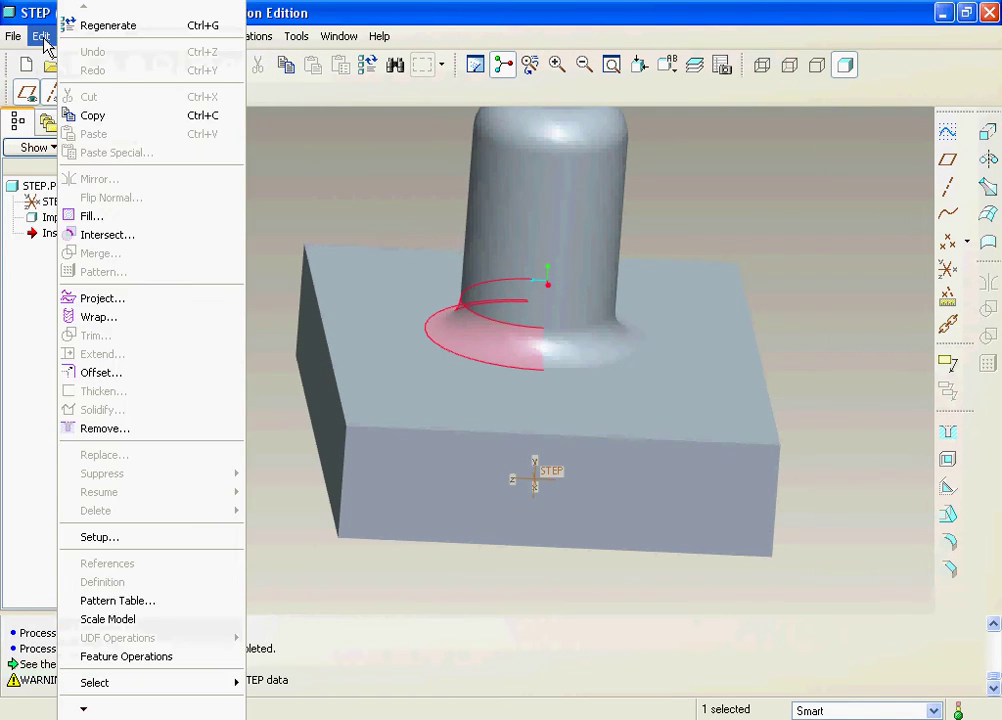
click(104, 428)
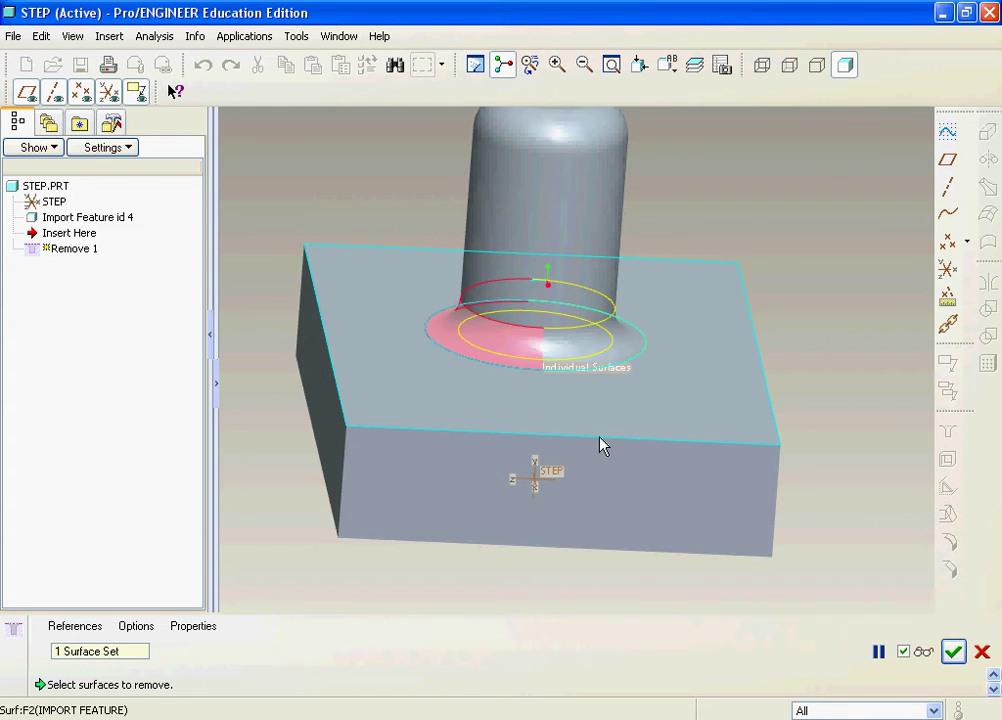
click(970, 658)
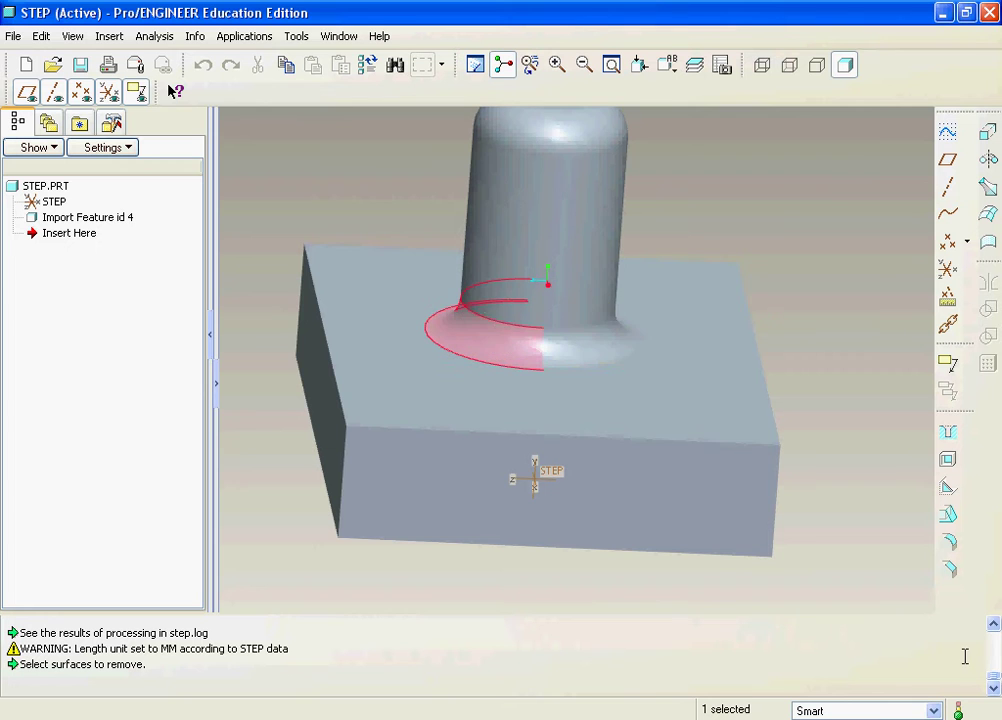
- Remove the selected round surface at the cylinder's base from the imported solid
click(42, 36)
click(95, 428)
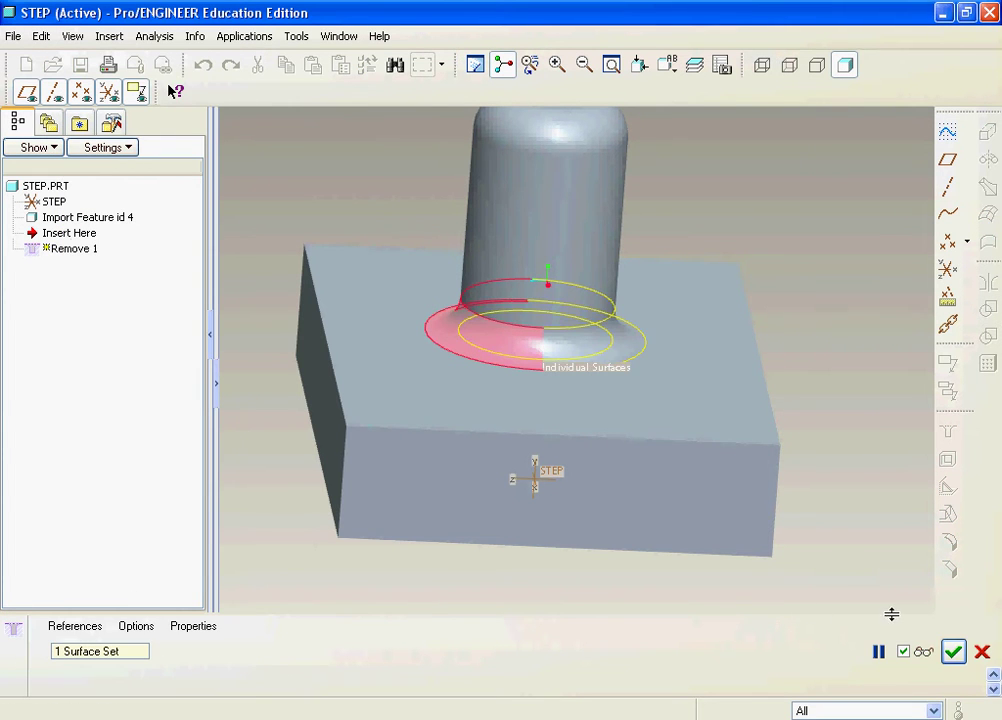
click(953, 651)
scroll(760, 385, down, 4)
scroll(680, 425, up, 3)
mouse_move(680, 425)
middle_down()
mouse_move(678, 385)
mouse_move(696, 432)
middle_up()
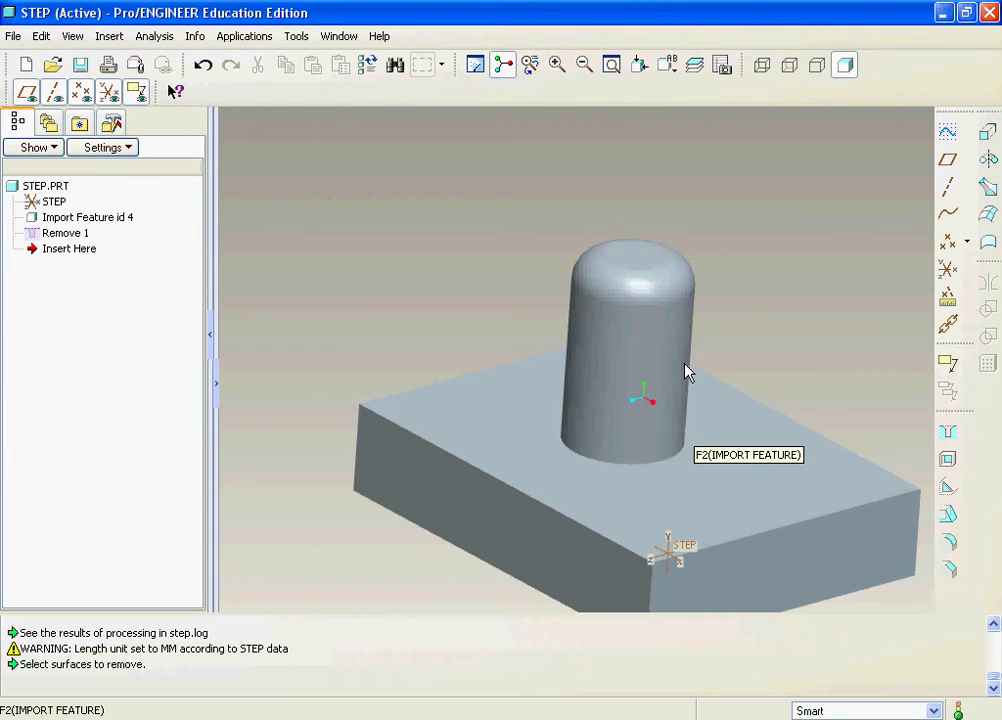
- Remove the round surface around the cylinder's top edge so it ends in a sharp edge
click(650, 295)
click(650, 295)
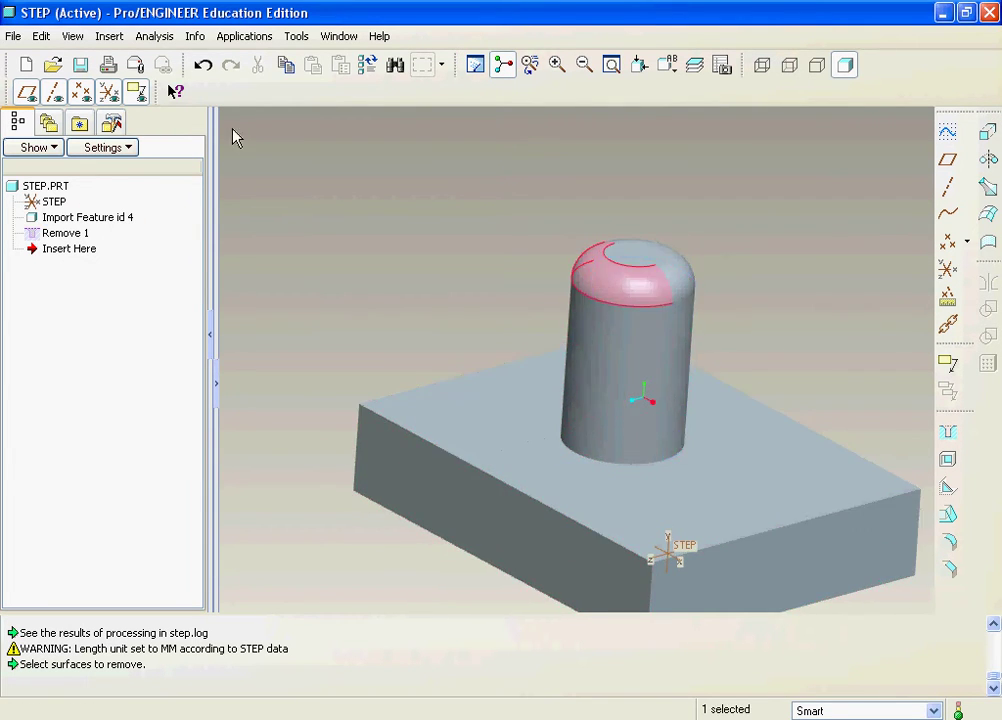
click(41, 36)
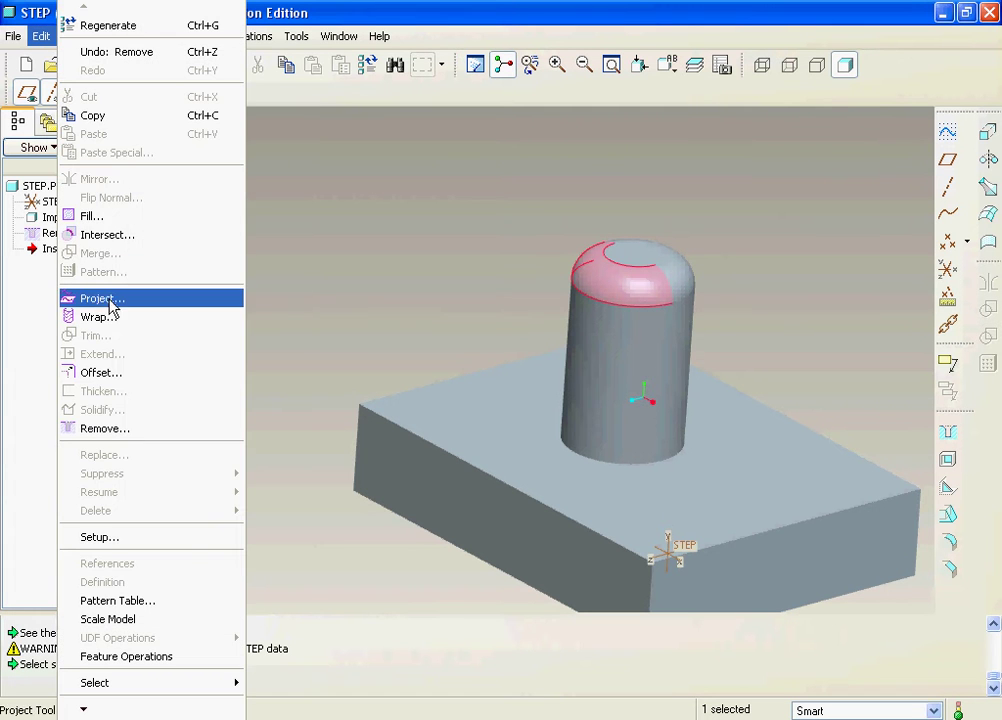
click(136, 428)
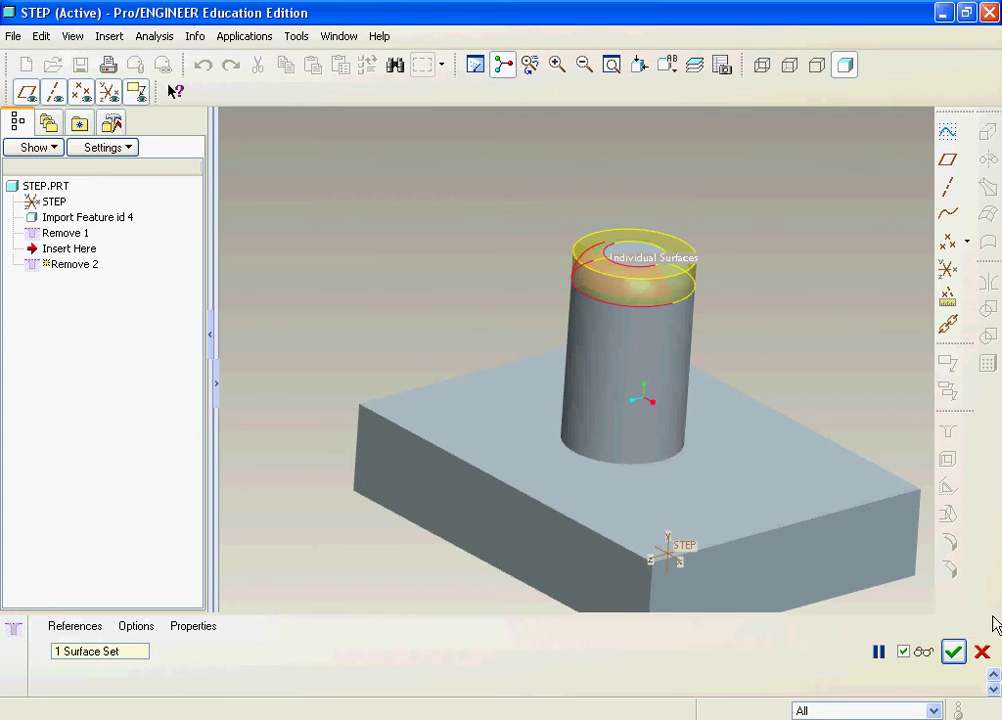
click(953, 652)
scroll(797, 313, down, 3)
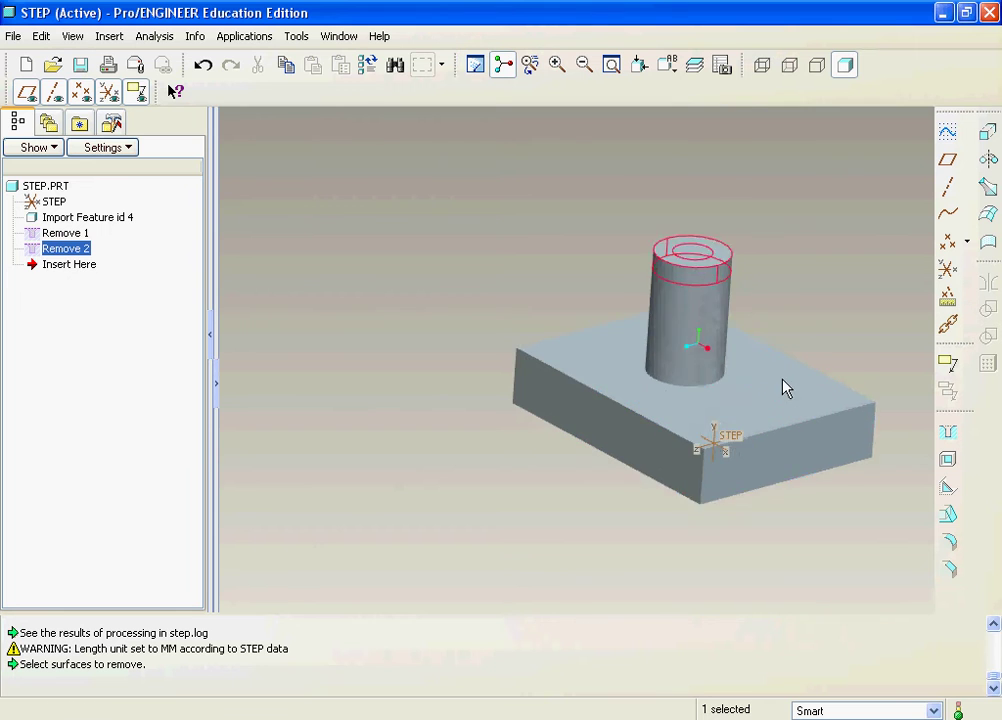
scroll(790, 392, up, 3)
middle_drag(388, 357, 378, 298)
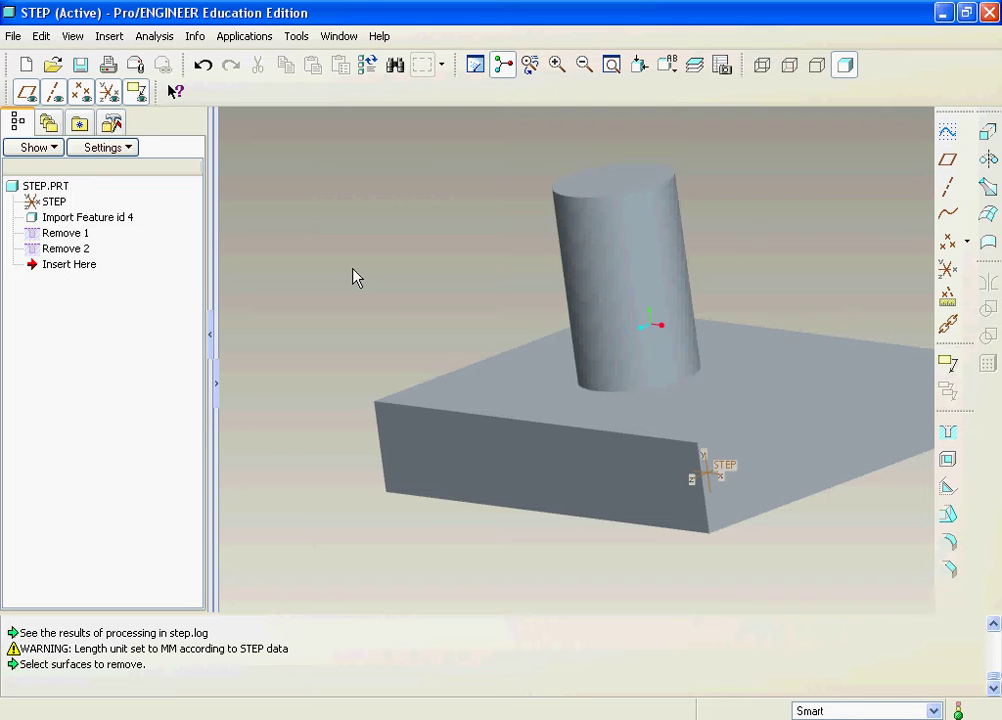
- Switch to the My Documents folder, view the 1,117 KB trail.txt file in Notepad down to its end, and close it
key(alt+Tab)
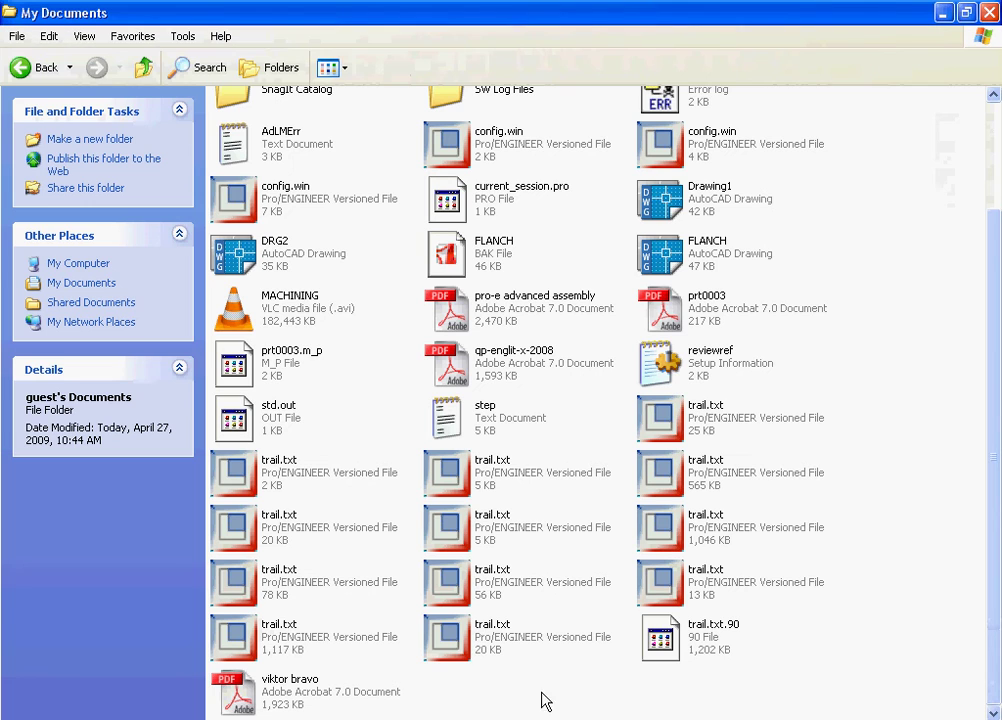
click(270, 645)
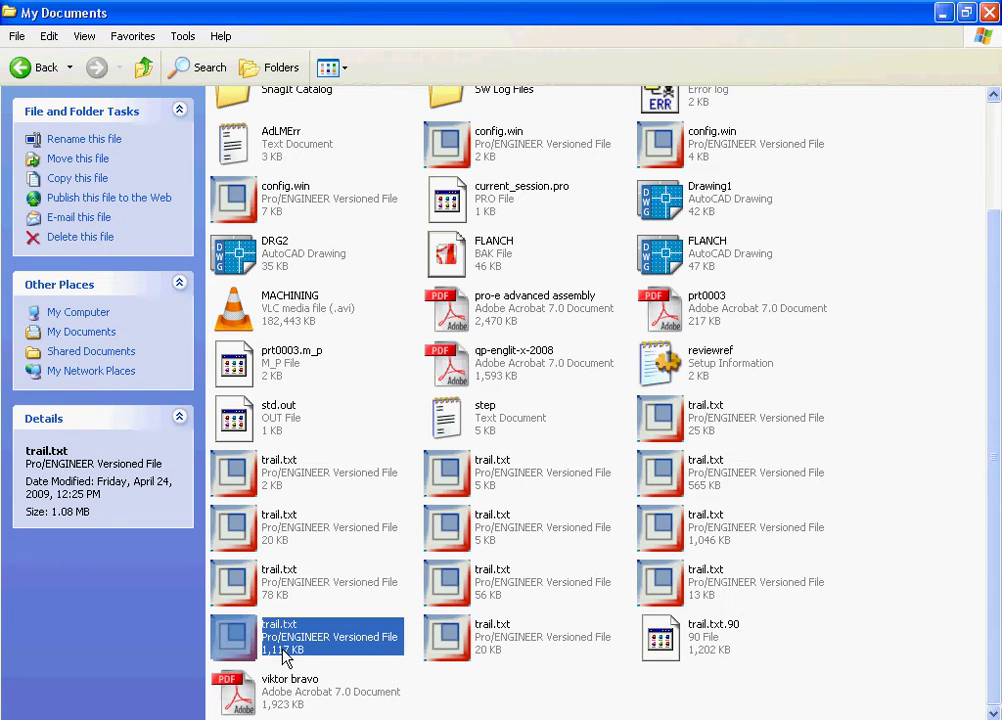
right_click(286, 644)
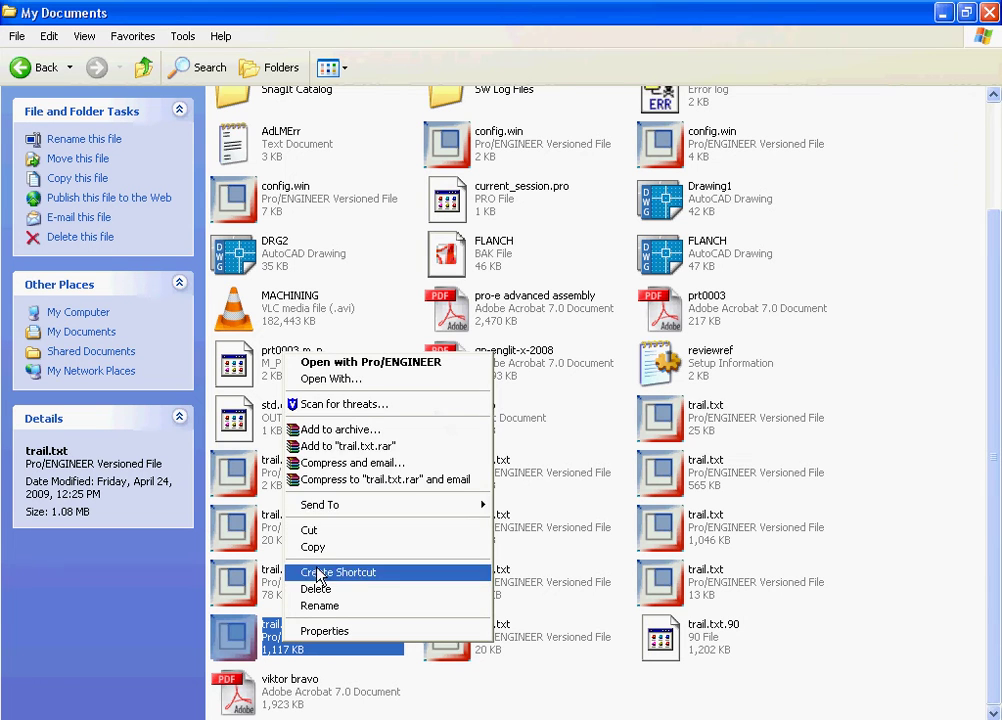
click(330, 380)
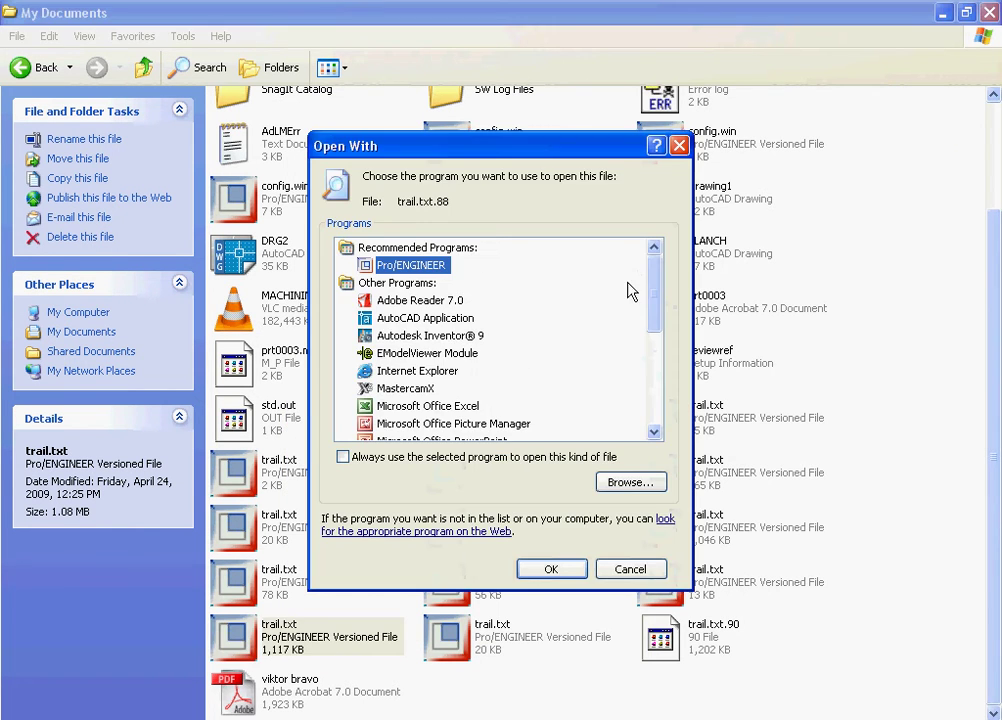
drag(651, 306, 653, 364)
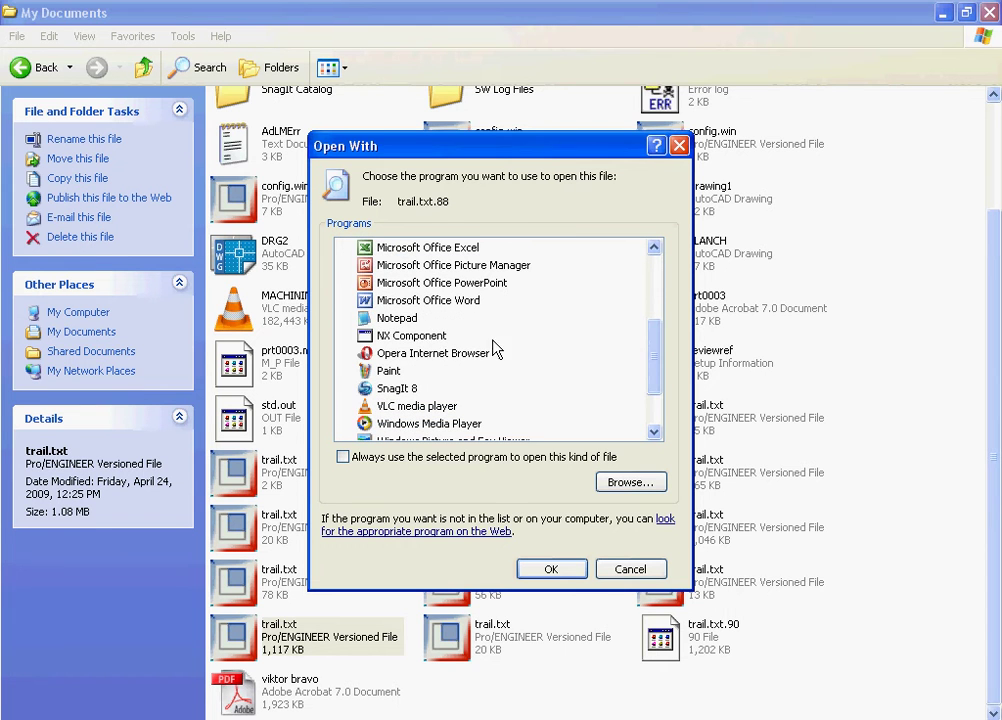
click(395, 318)
click(532, 567)
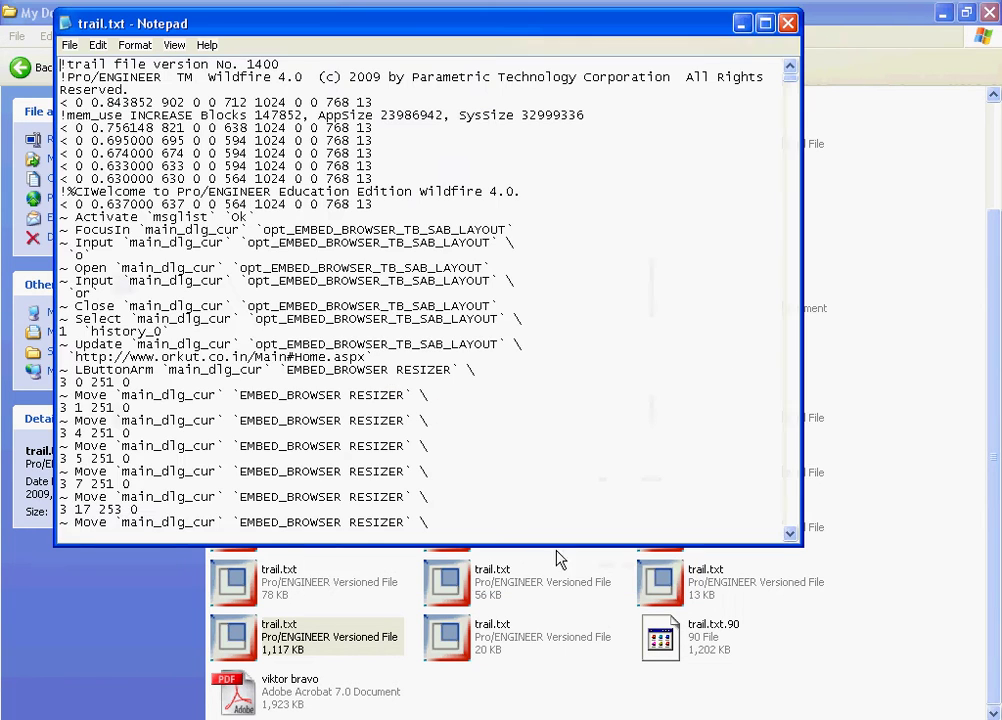
drag(797, 78, 796, 517)
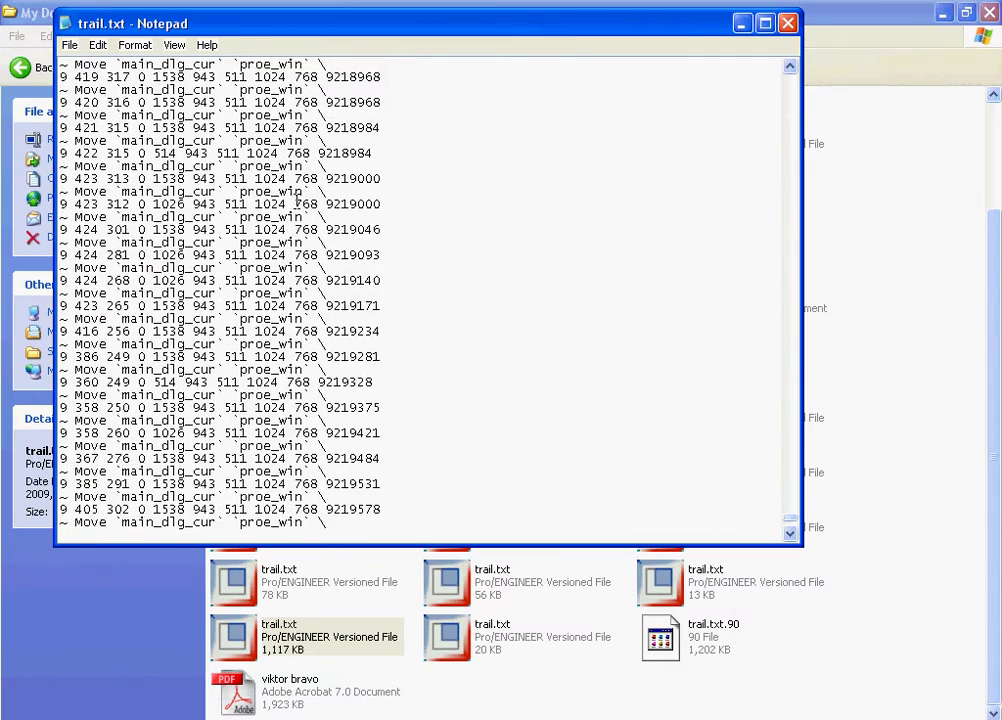
click(788, 24)
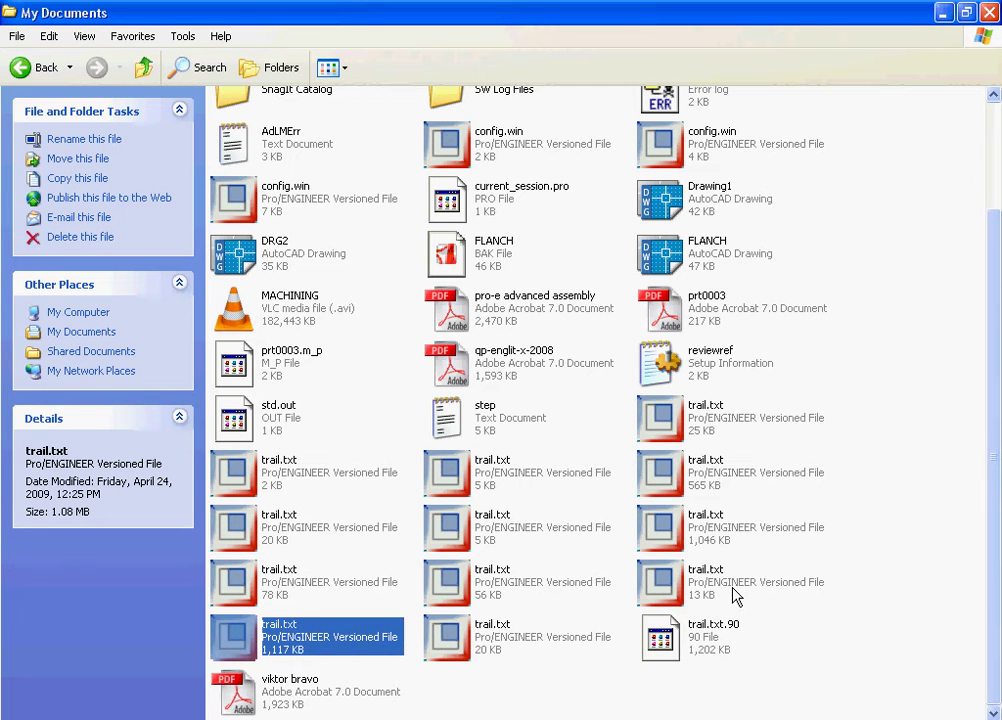
- Open the 56 KB trail.txt file from My Documents with Notepad
right_click(502, 593)
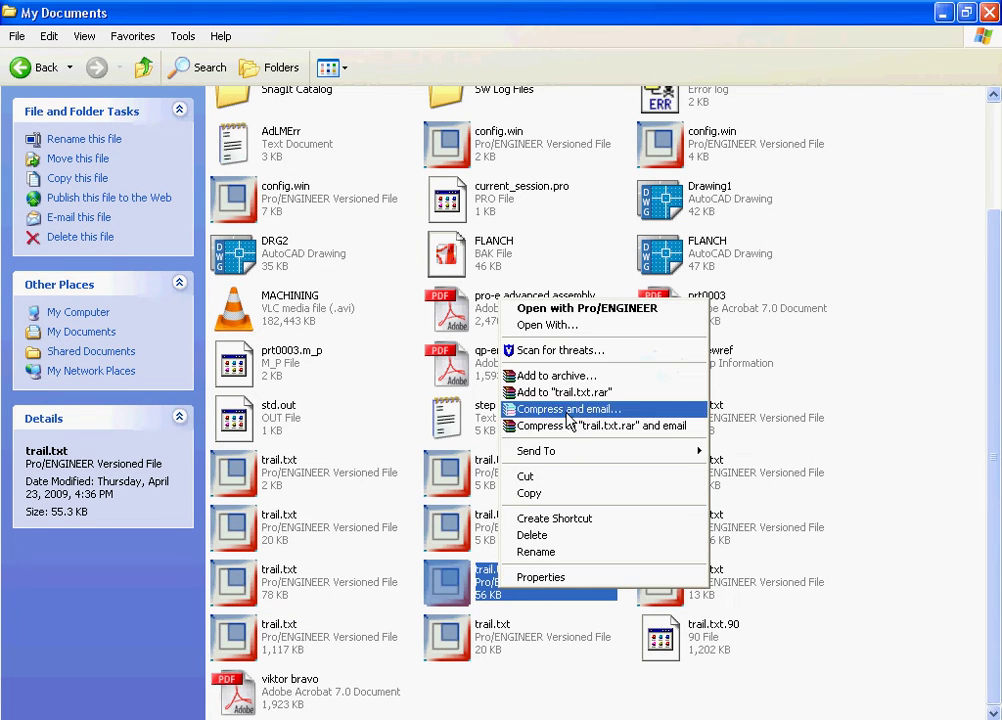
click(550, 326)
scroll(500, 378, down, 4)
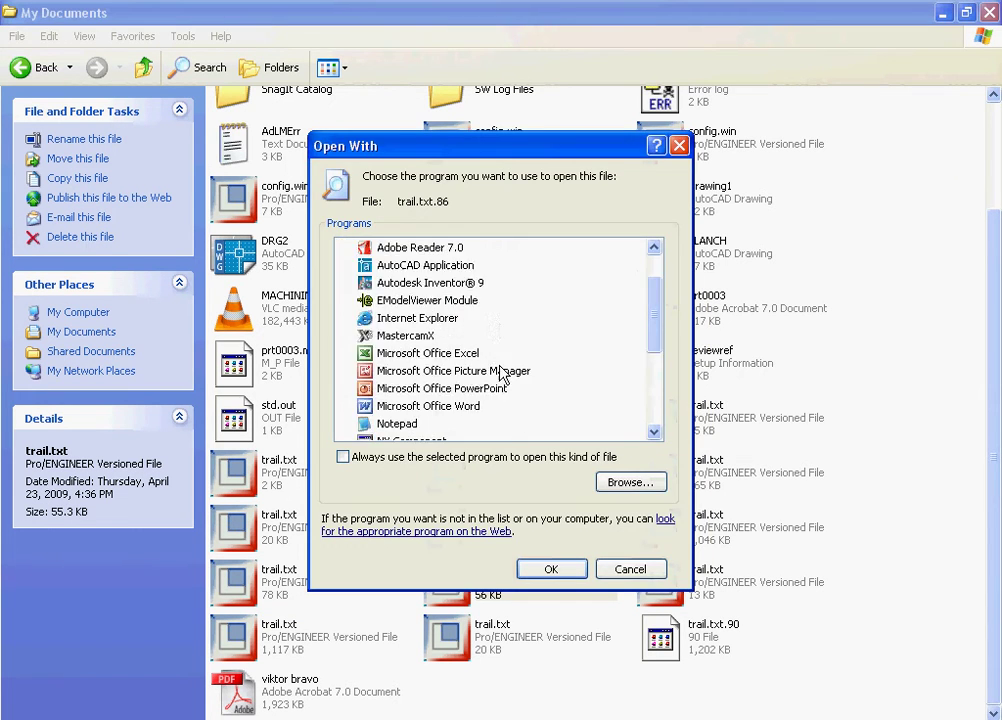
scroll(497, 376, up, 4)
scroll(467, 360, down, 5)
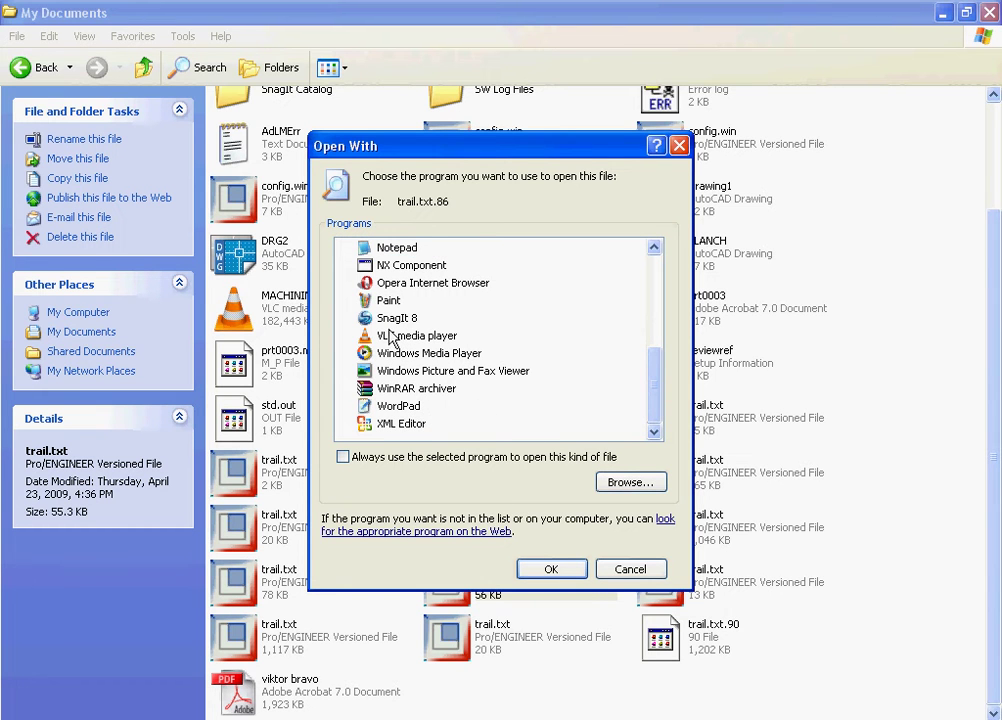
click(392, 247)
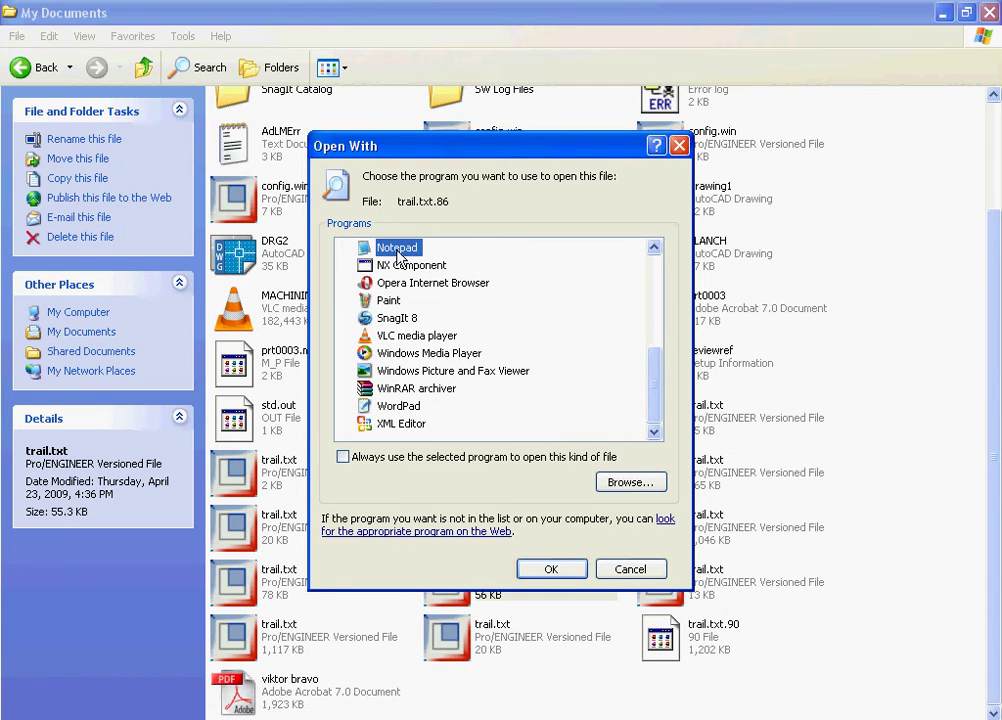
click(551, 569)
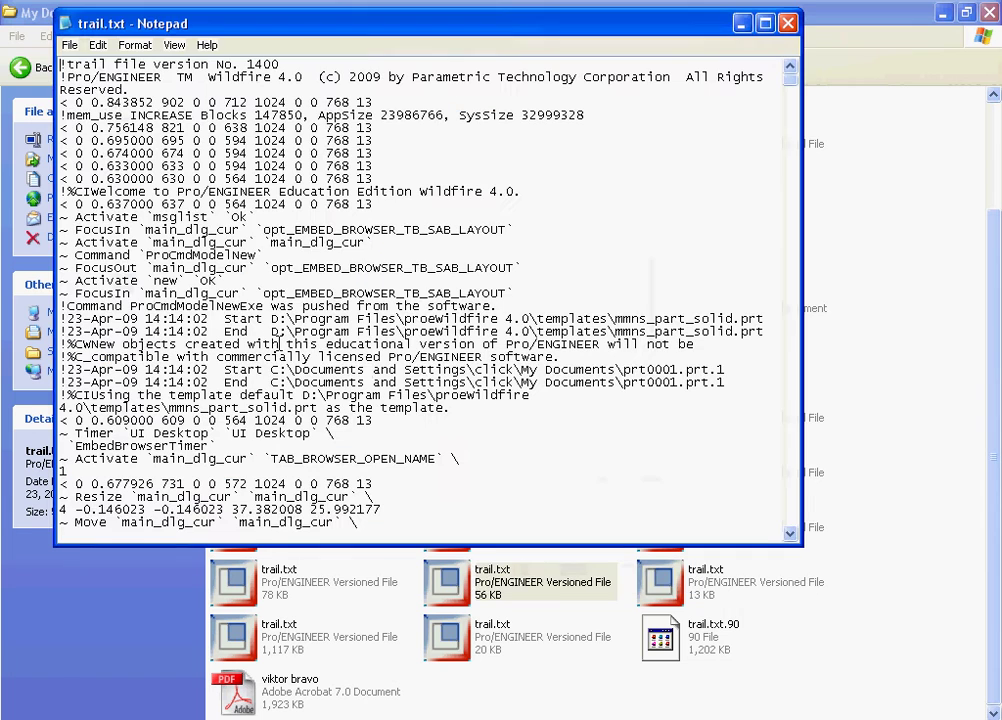
- Save a copy of the trail file to the Desktop as text document 123 and close Notepad
click(64, 23)
click(69, 41)
click(70, 45)
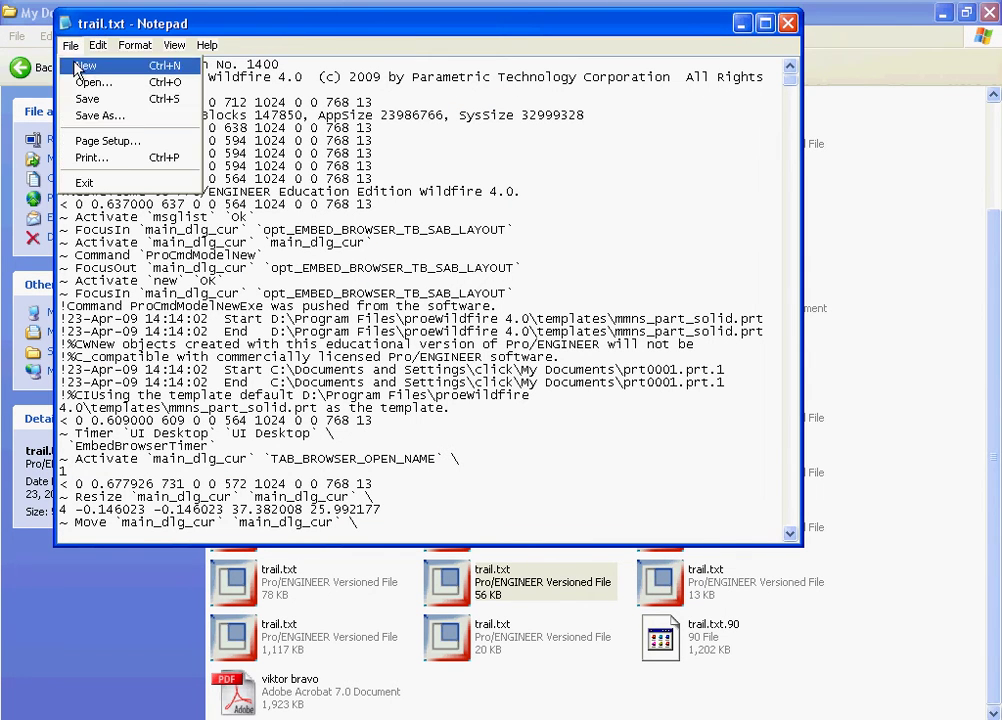
click(91, 117)
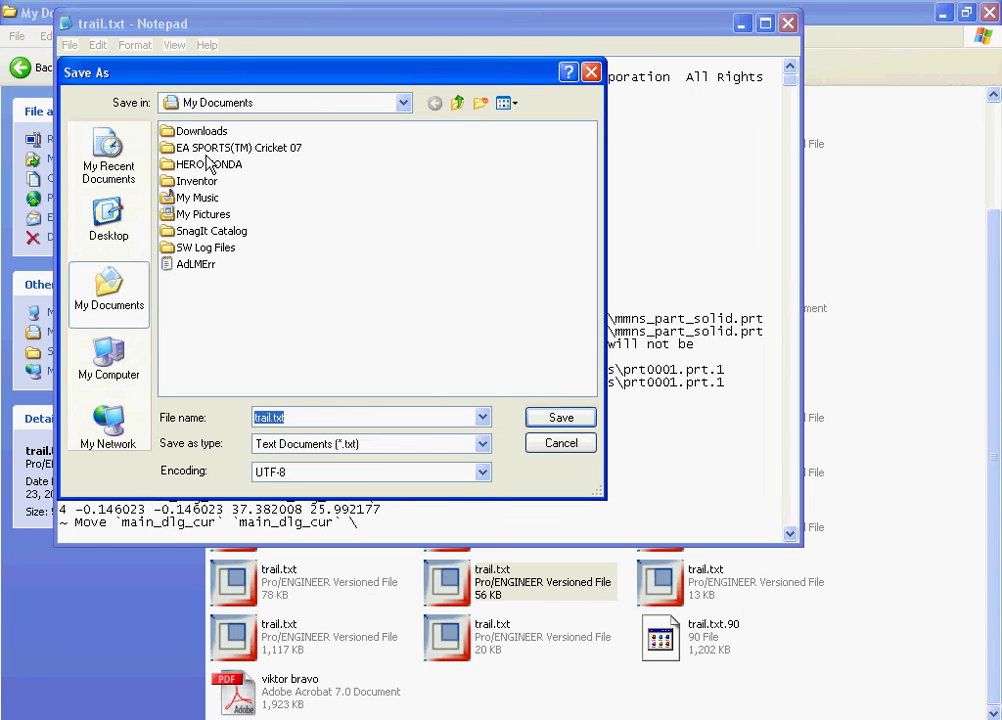
click(108, 215)
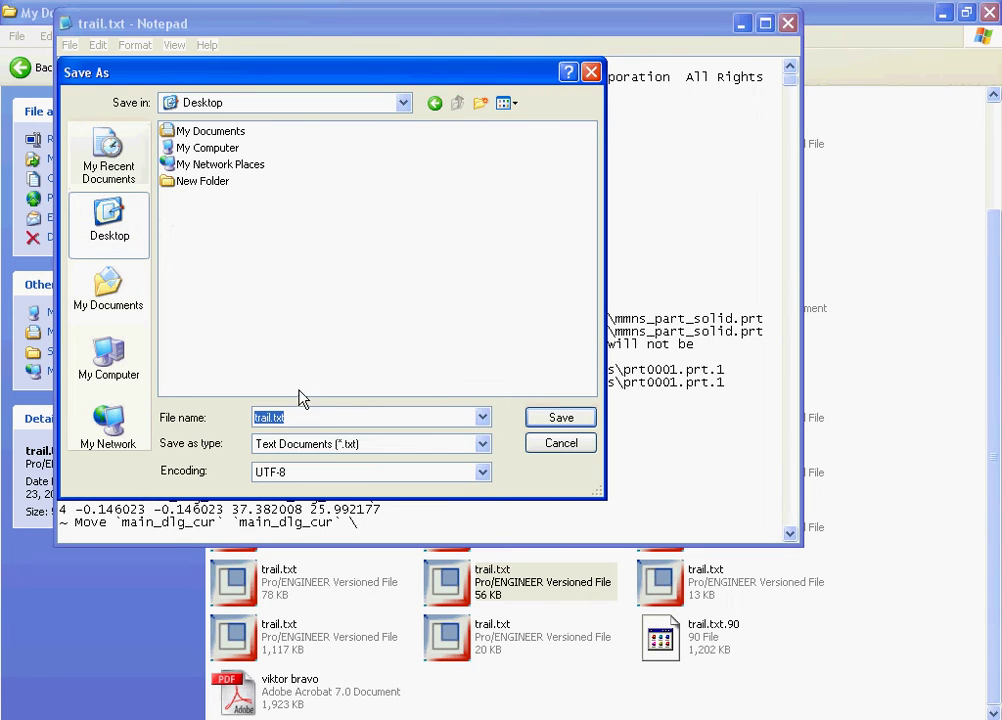
text(123)
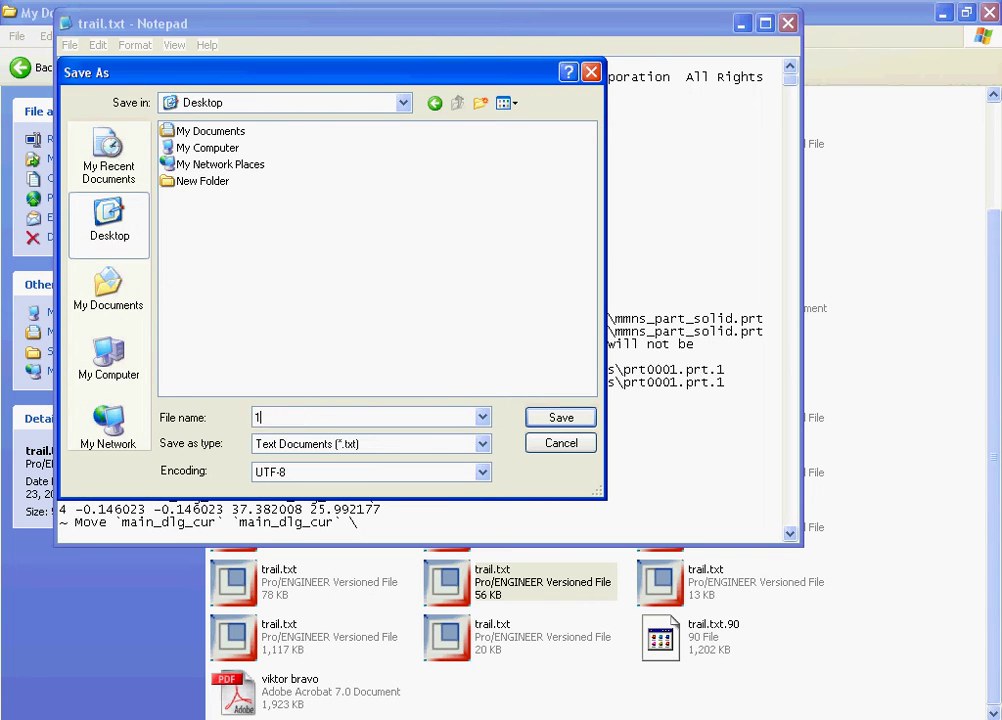
click(545, 425)
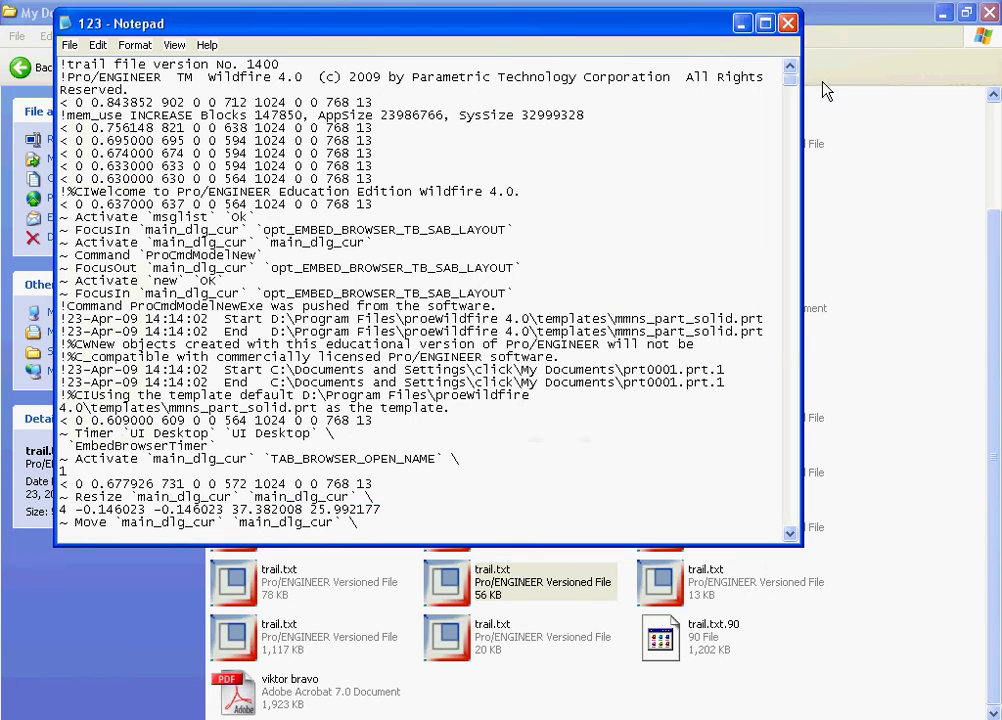
click(788, 22)
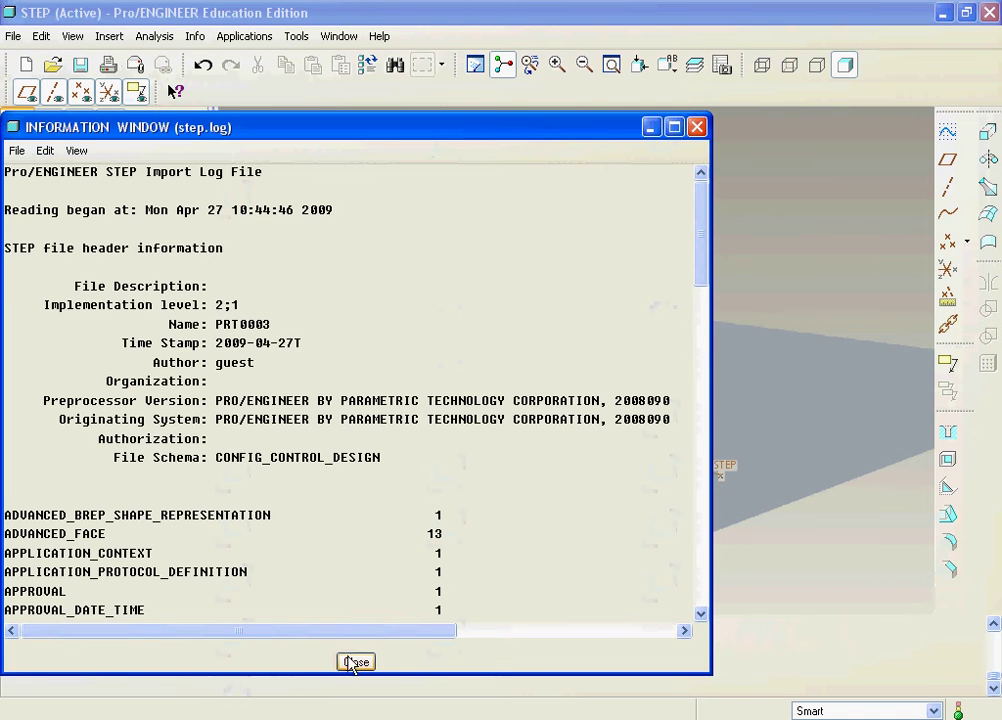
- Back in Pro/ENGINEER, close the step.log information window and the STEP part window
click(353, 663)
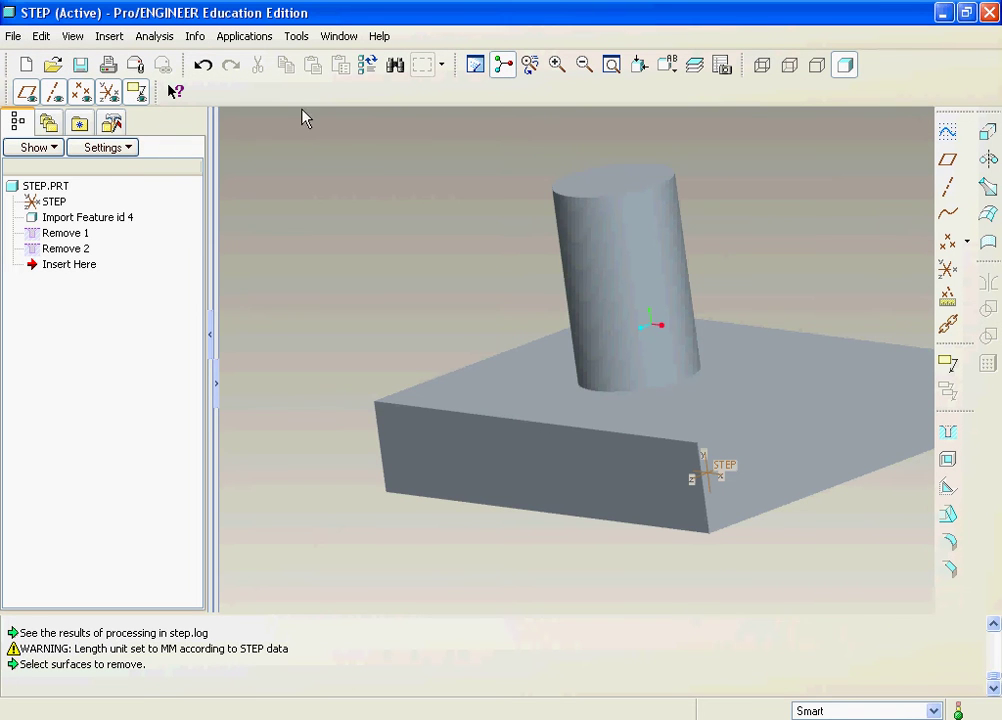
click(339, 36)
click(340, 94)
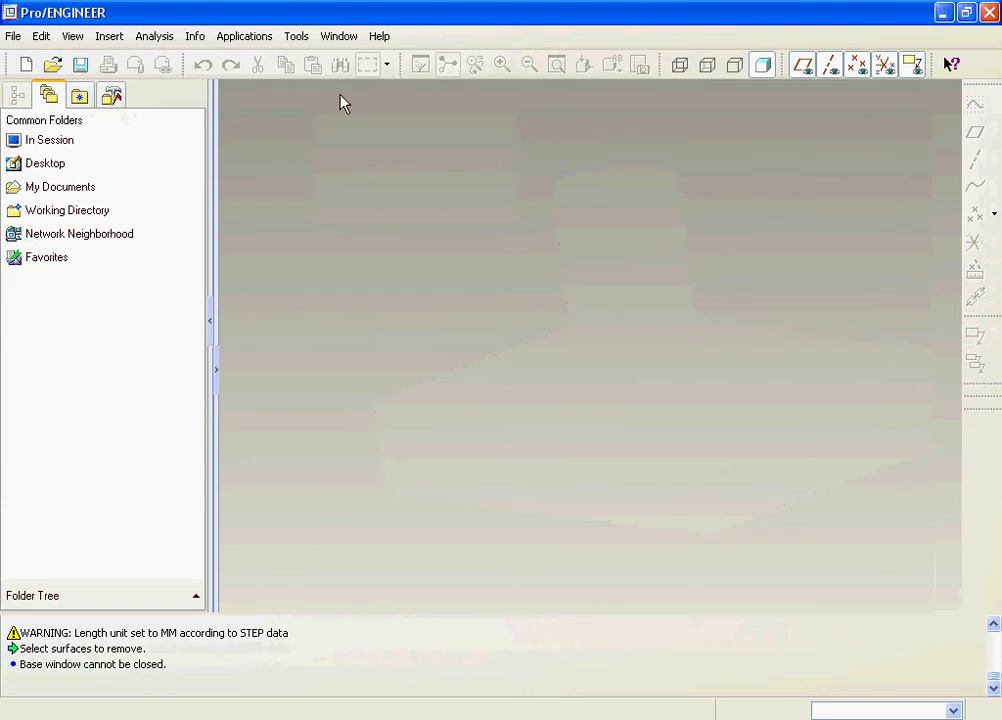
- Play the saved trail file 123.txt from the Desktop and let the recorded session replay
click(295, 37)
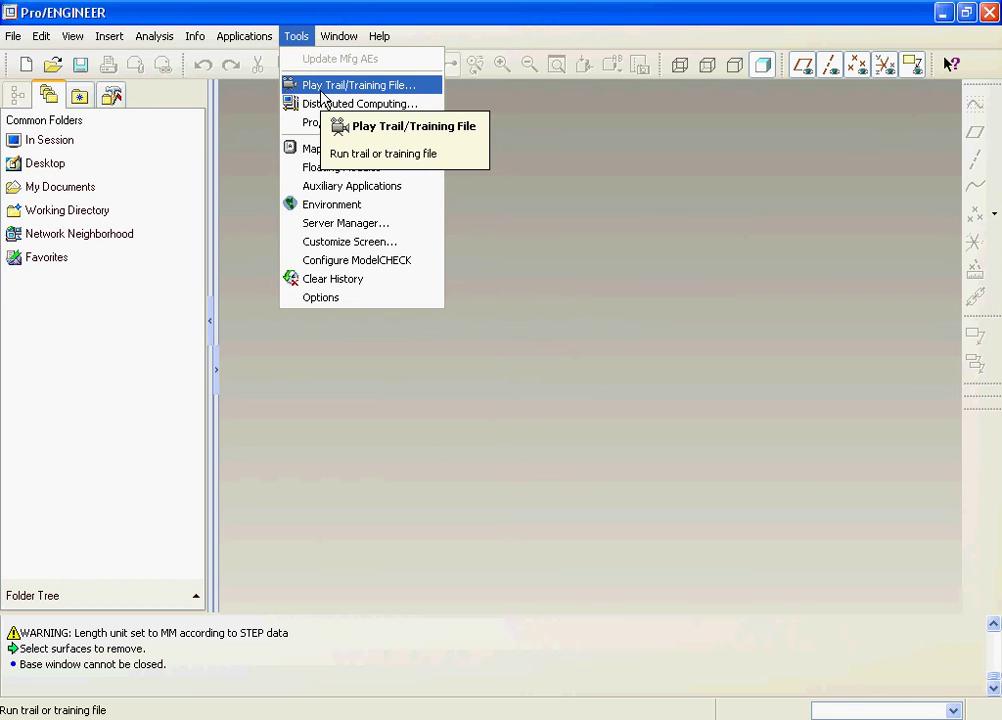
click(321, 89)
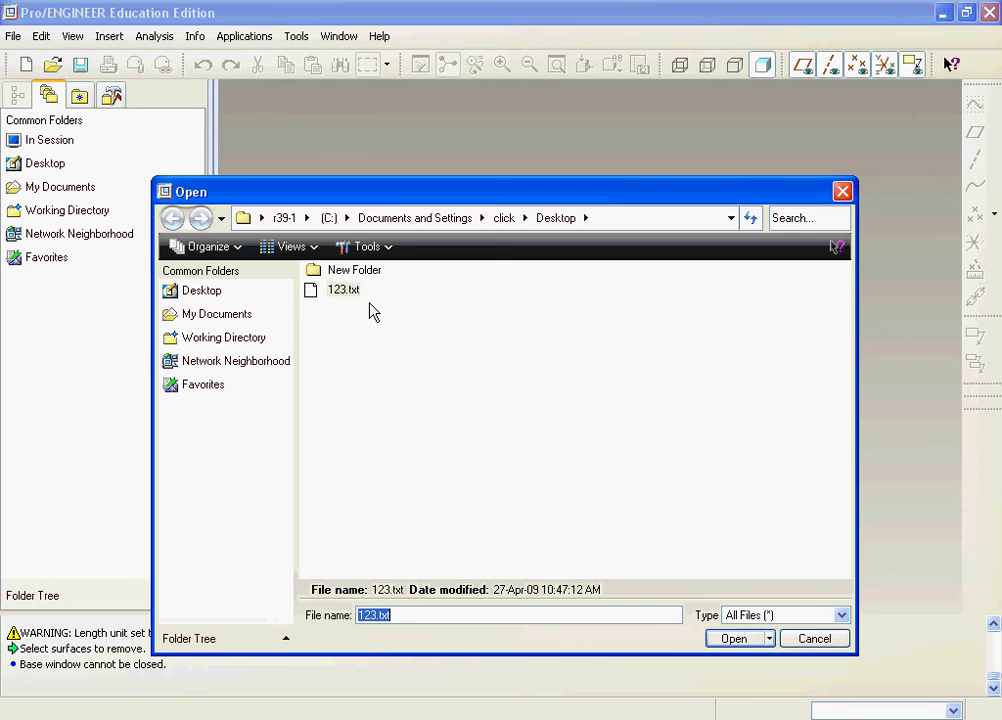
click(330, 292)
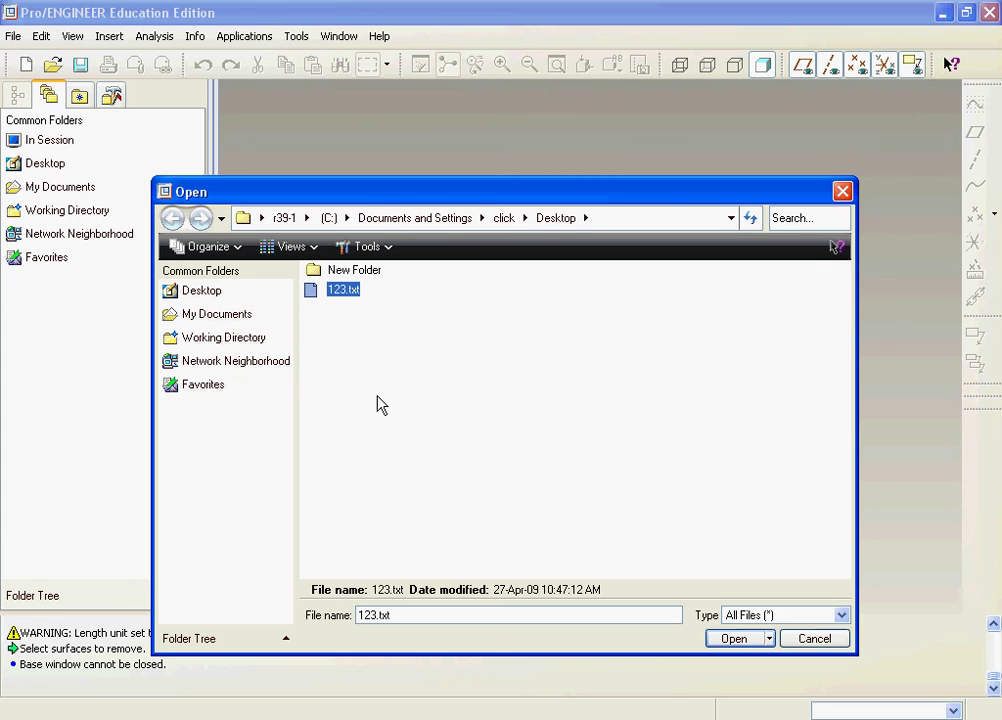
click(208, 292)
click(749, 638)
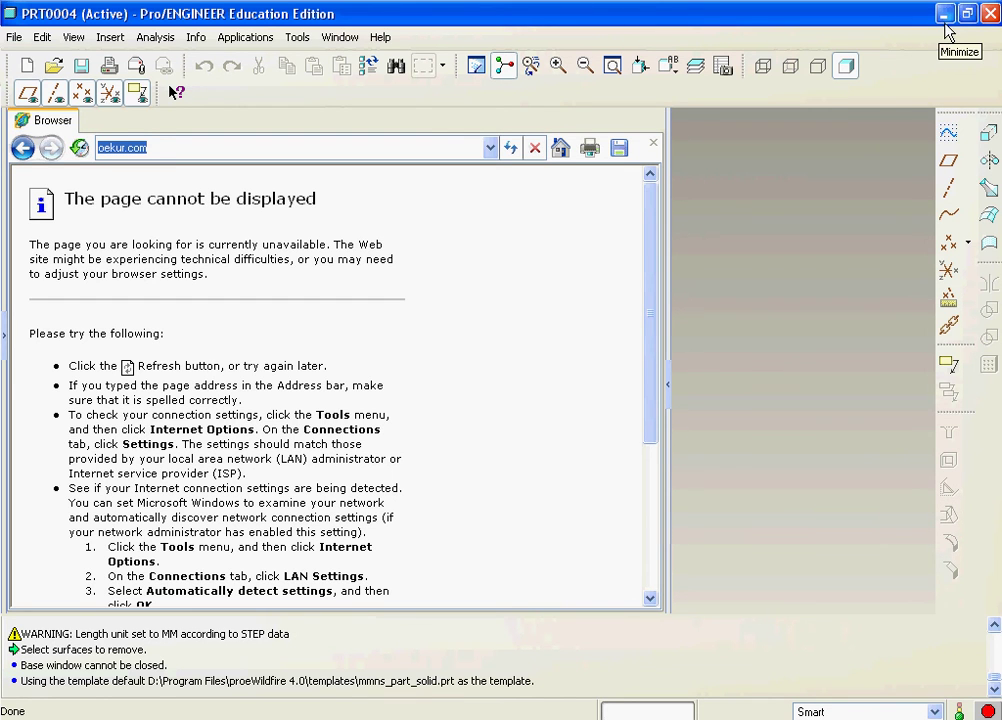
text(orkut.com)
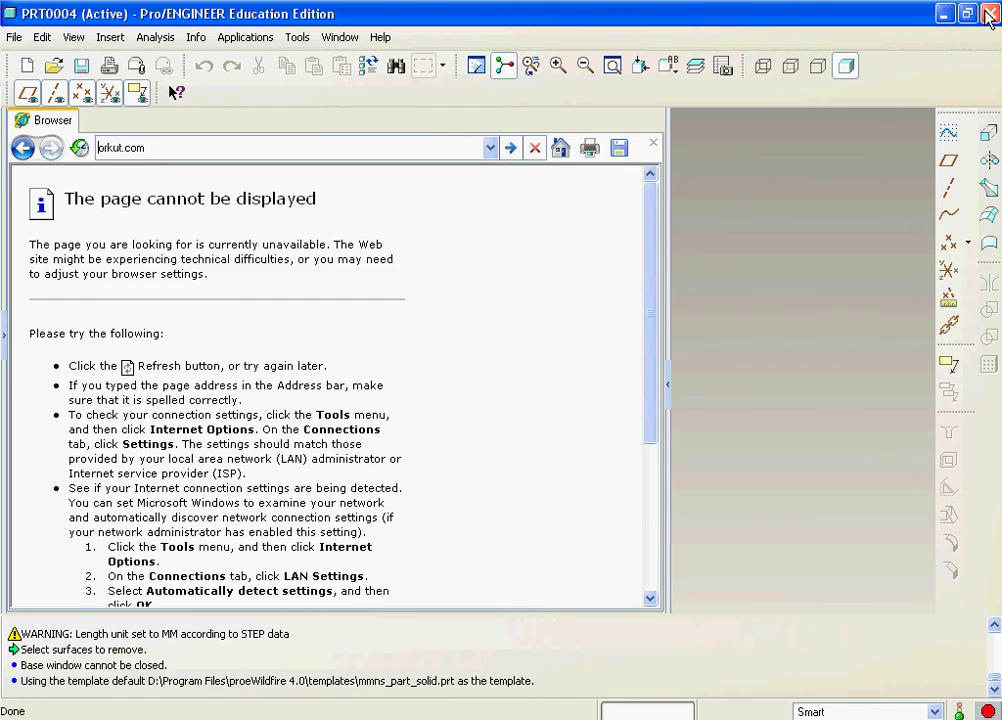
- Leave the replaying Pro/ENGINEER window and switch to the My Documents folder
click(943, 13)
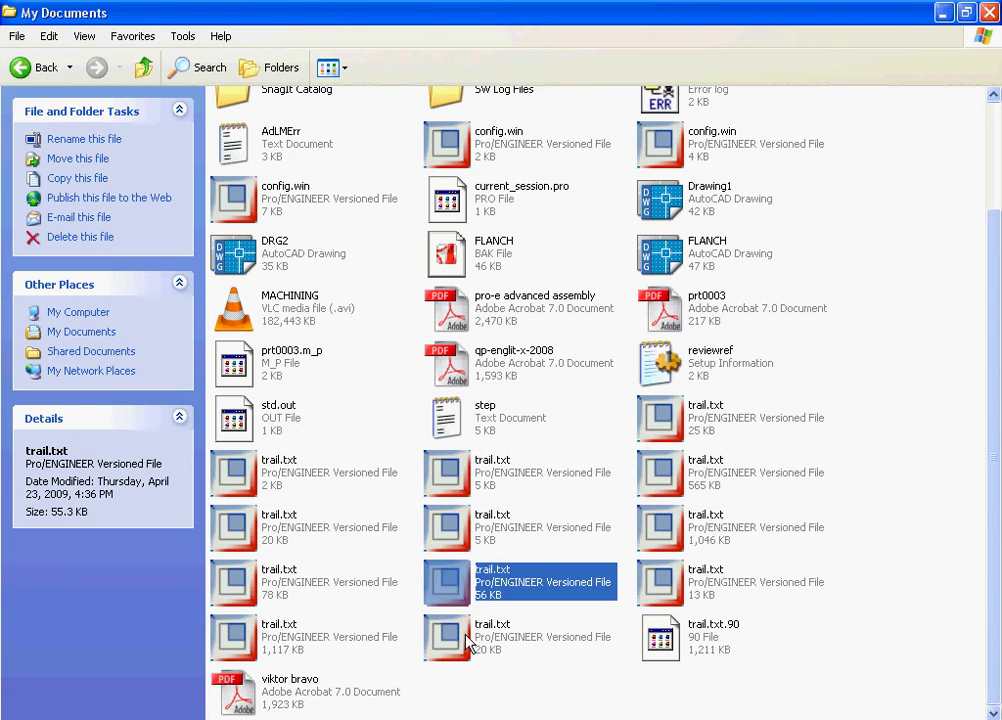
key(alt+Tab)
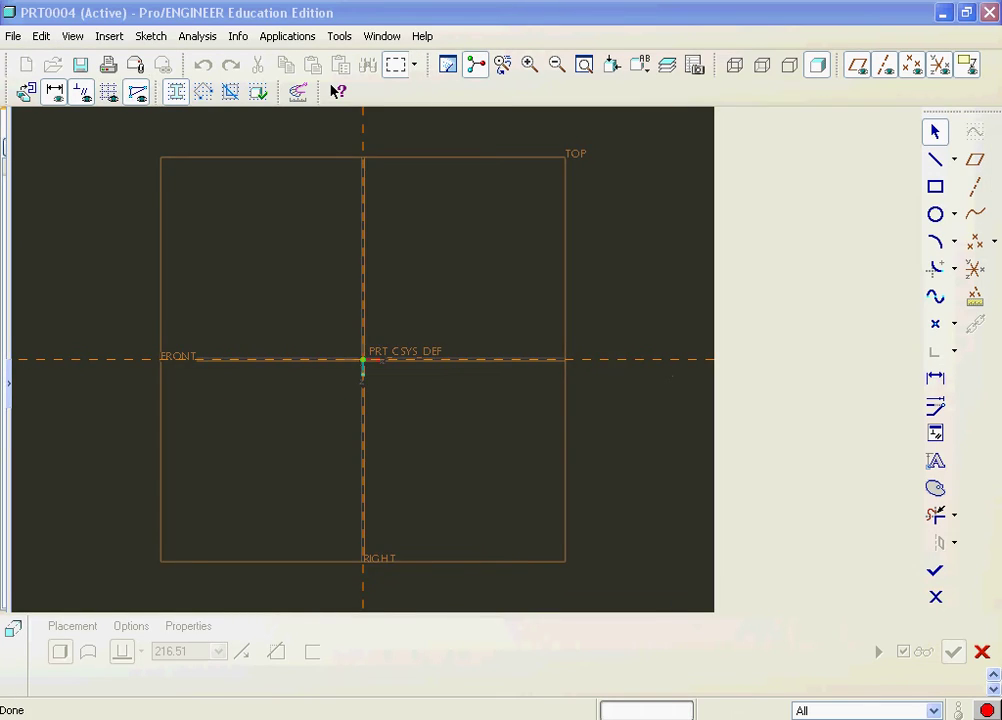
click(330, 714)
right_click(330, 714)
click(376, 712)
click(465, 412)
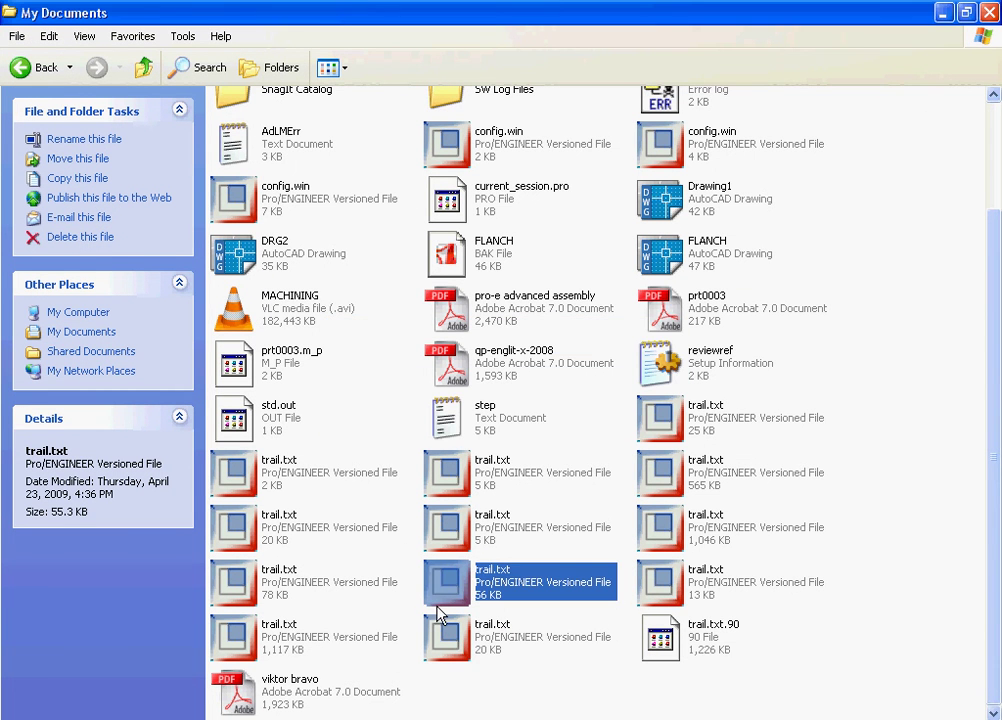
- Deselect the trail file and refresh the My Documents folder listing
right_click(400, 598)
click(541, 700)
right_click(553, 539)
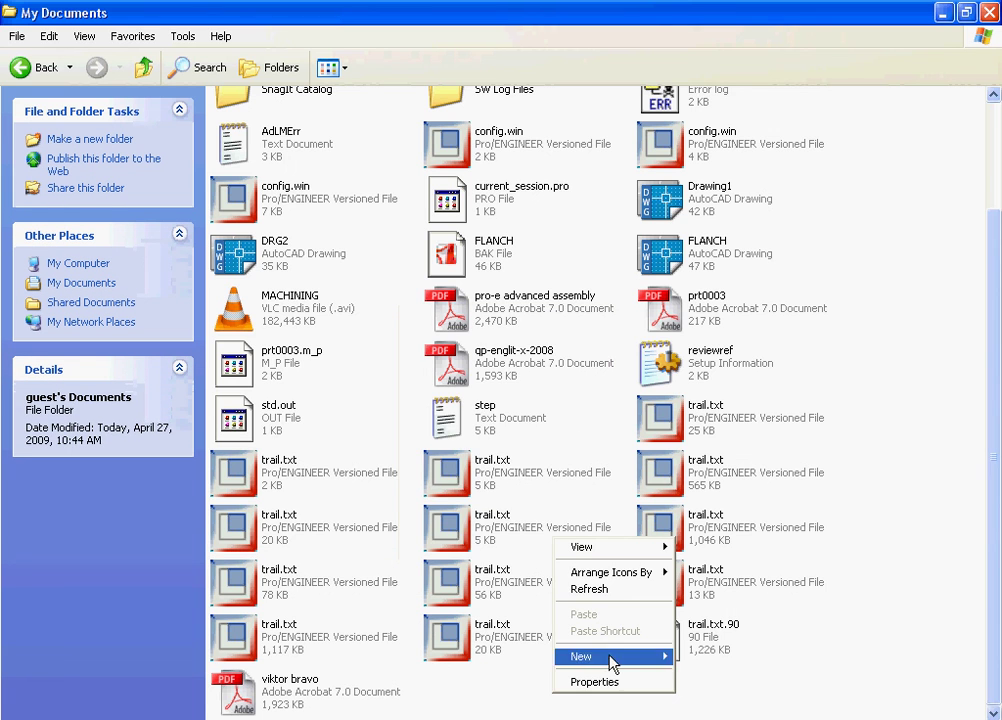
click(608, 589)
scroll(459, 622, down, 3)
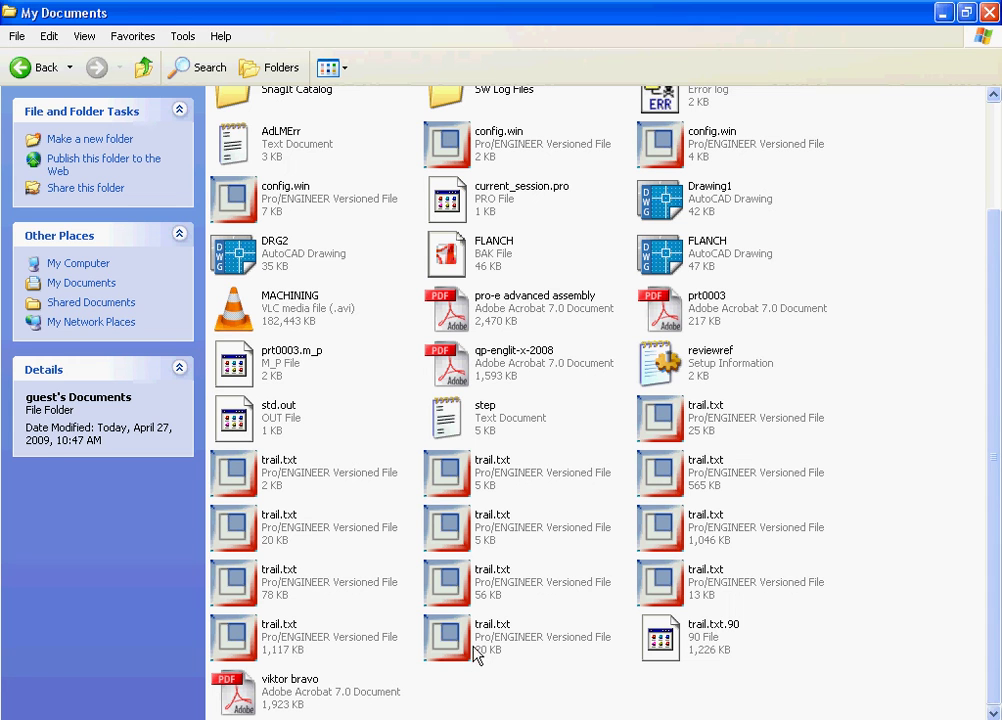
- Open the 1,117 KB trail.txt file with Notepad and view it down to its end
right_click(272, 632)
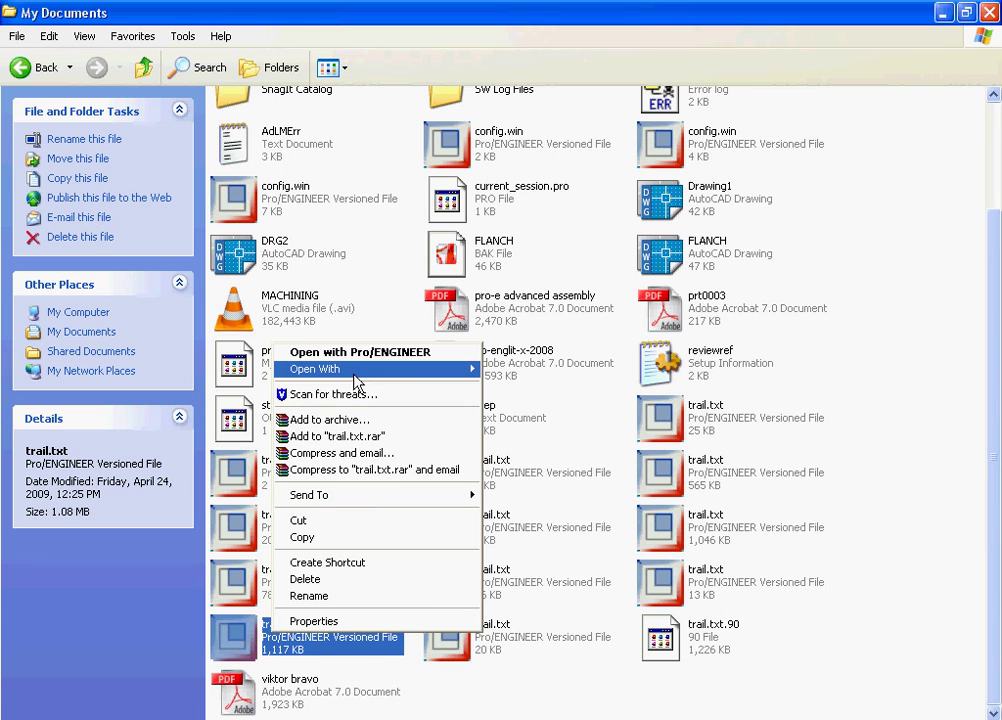
mouse_move(350, 369)
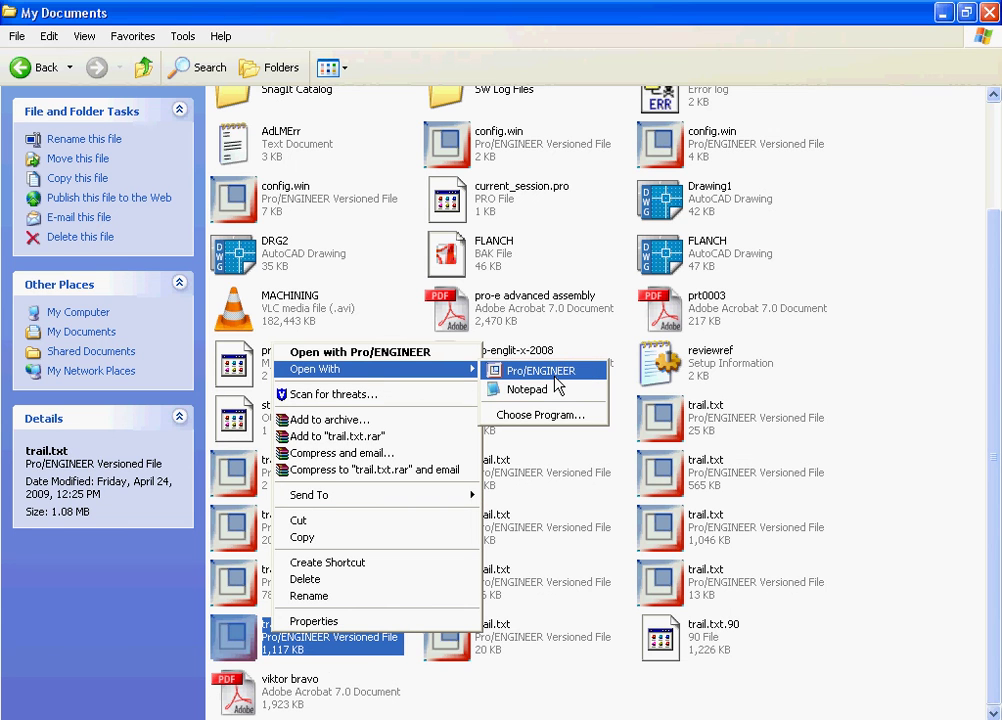
click(555, 390)
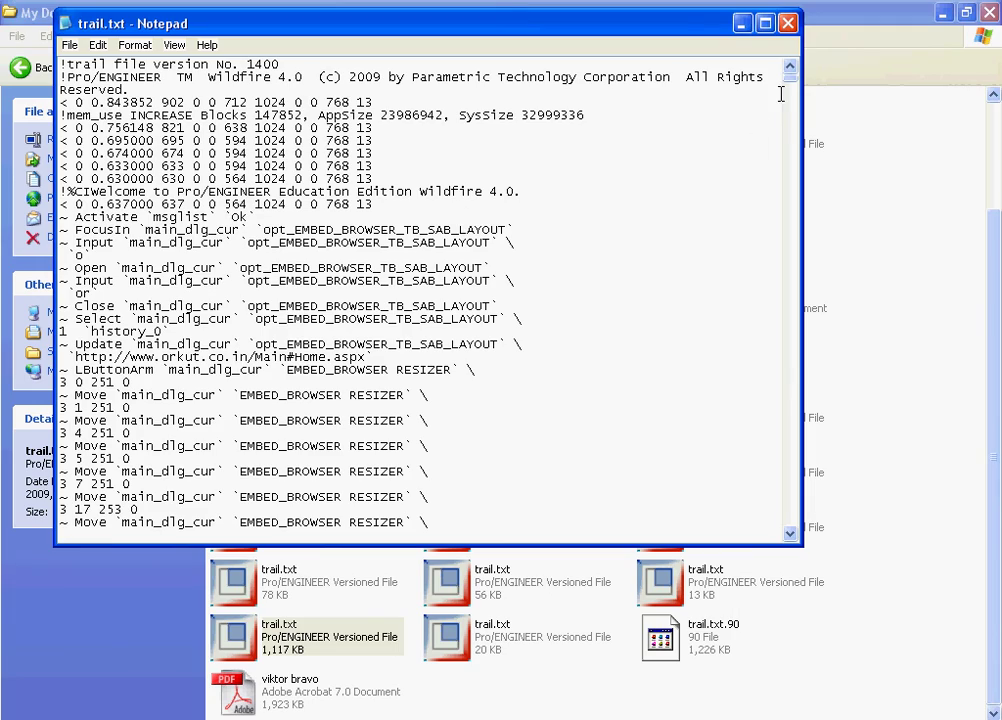
drag(788, 68, 787, 523)
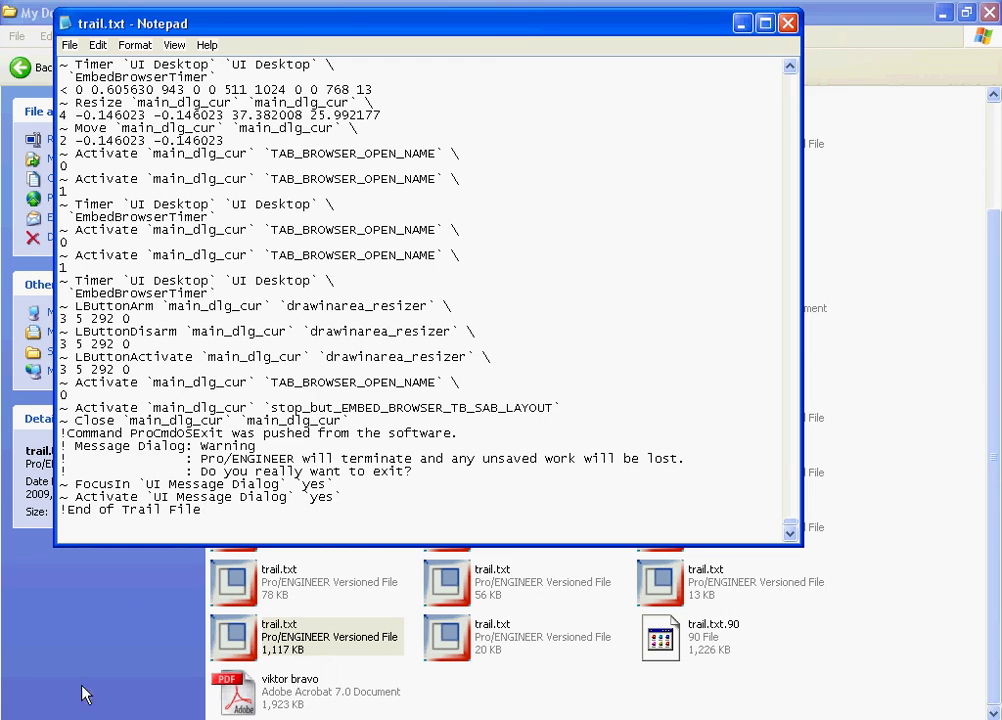
- Launch a new Pro/ENGINEER session and collapse its embedded browser pane
key(super)
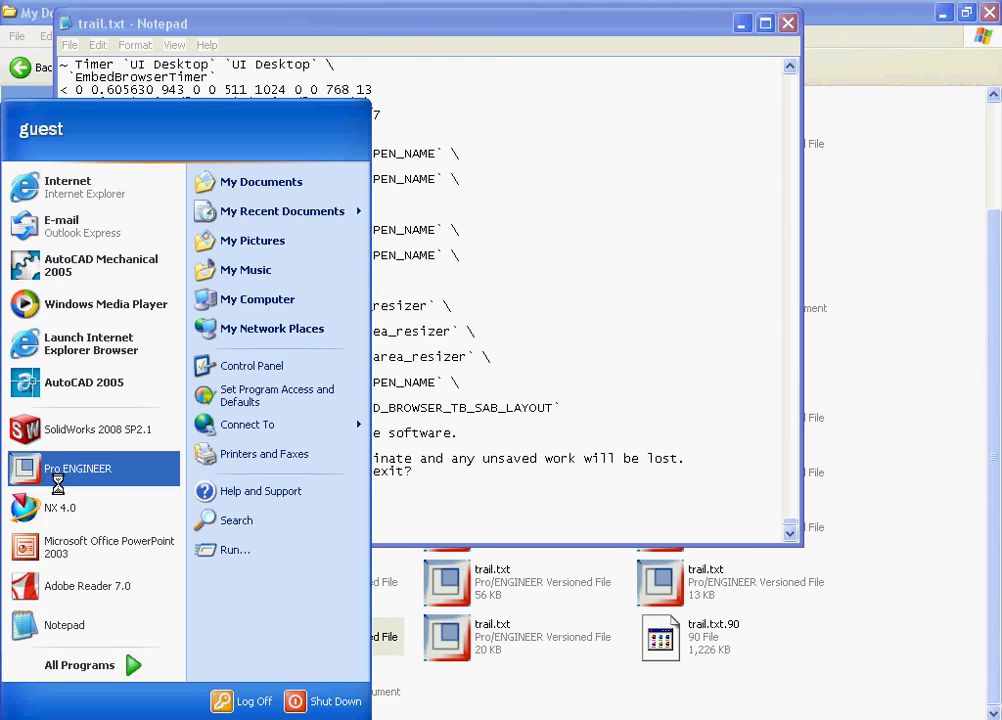
key(Escape)
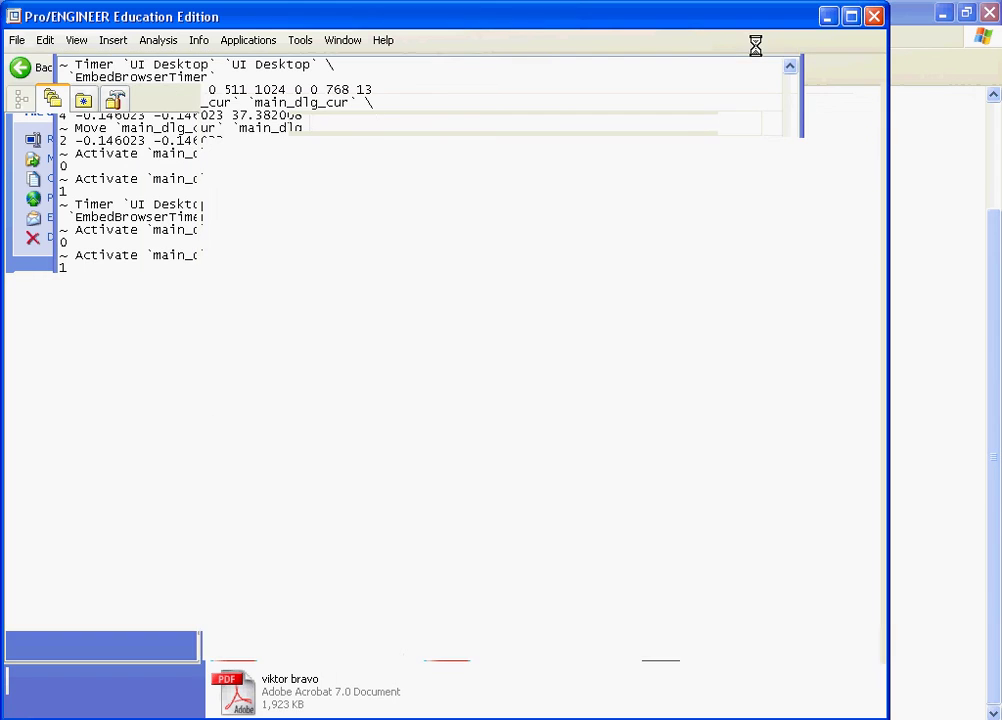
click(750, 430)
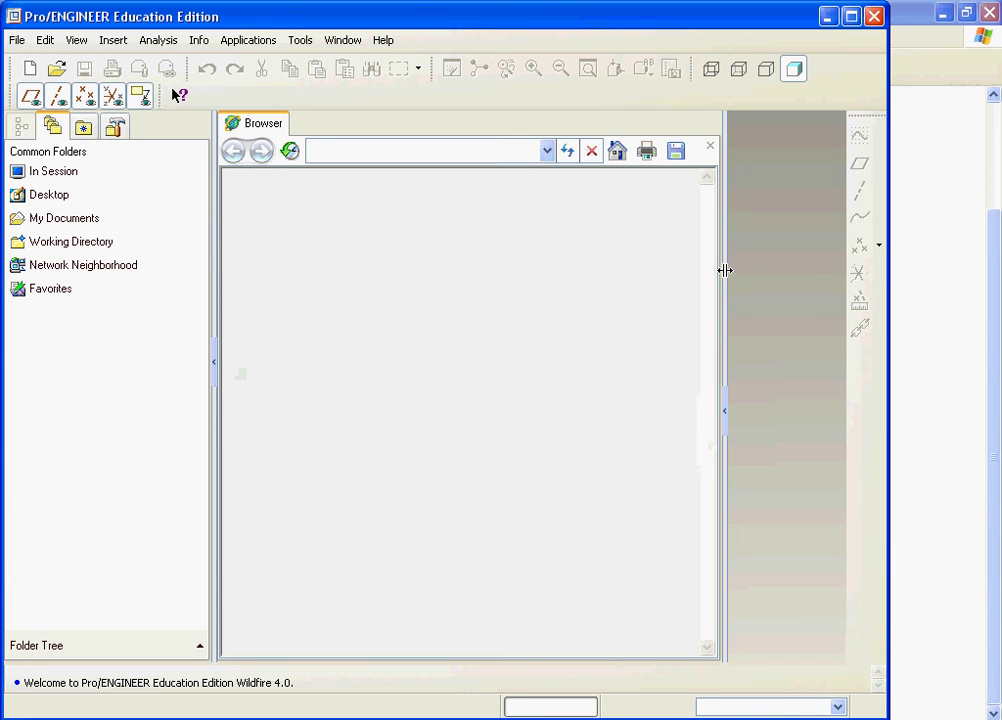
click(725, 416)
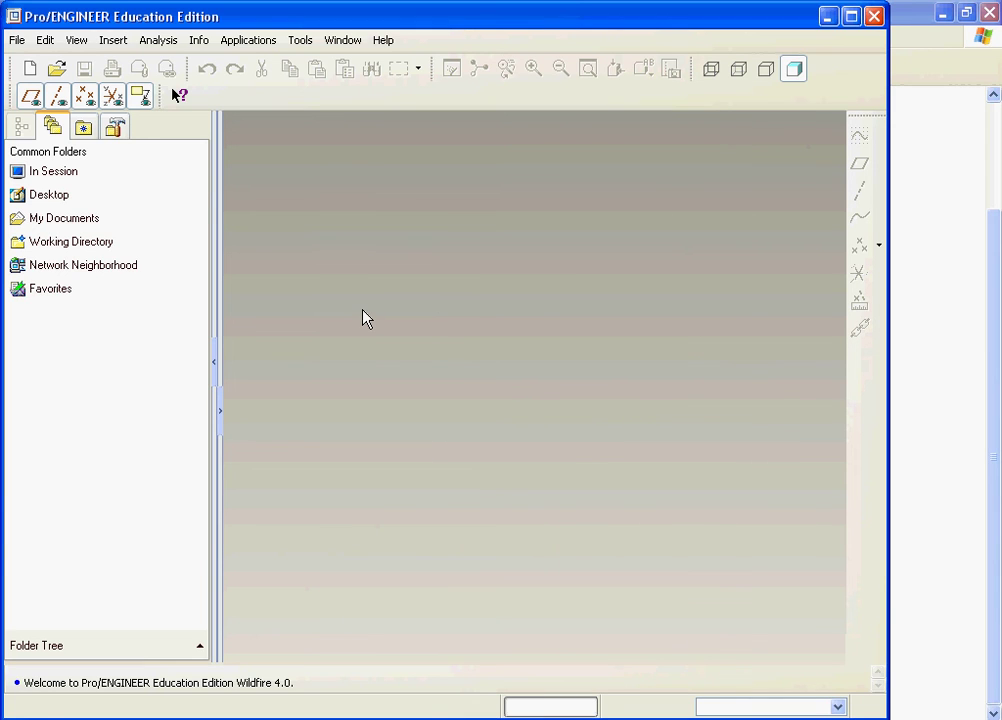